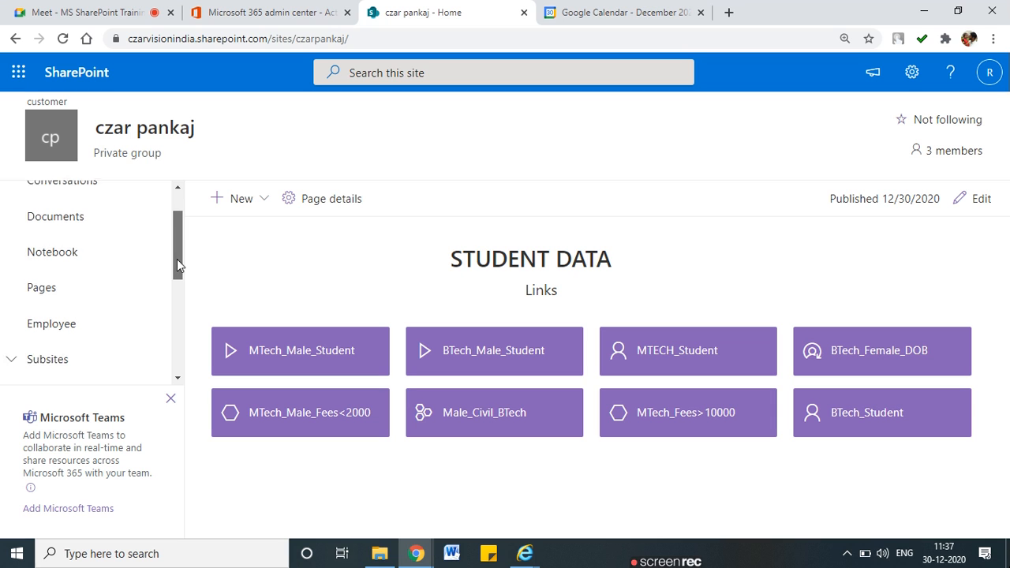
Open the Employee list from the left navigation and browse its employee records
scroll(182, 249, down, 1)
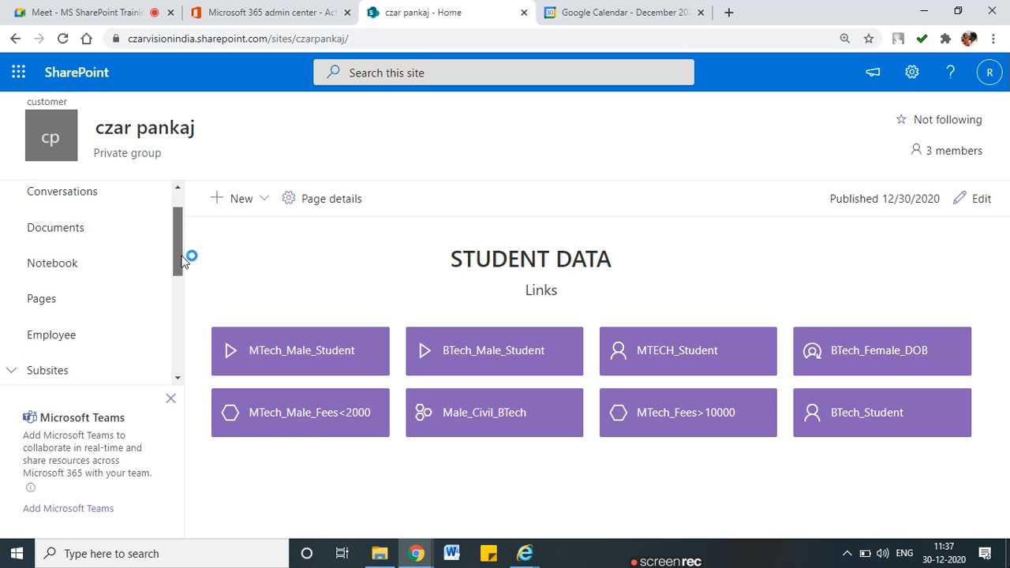
click(68, 332)
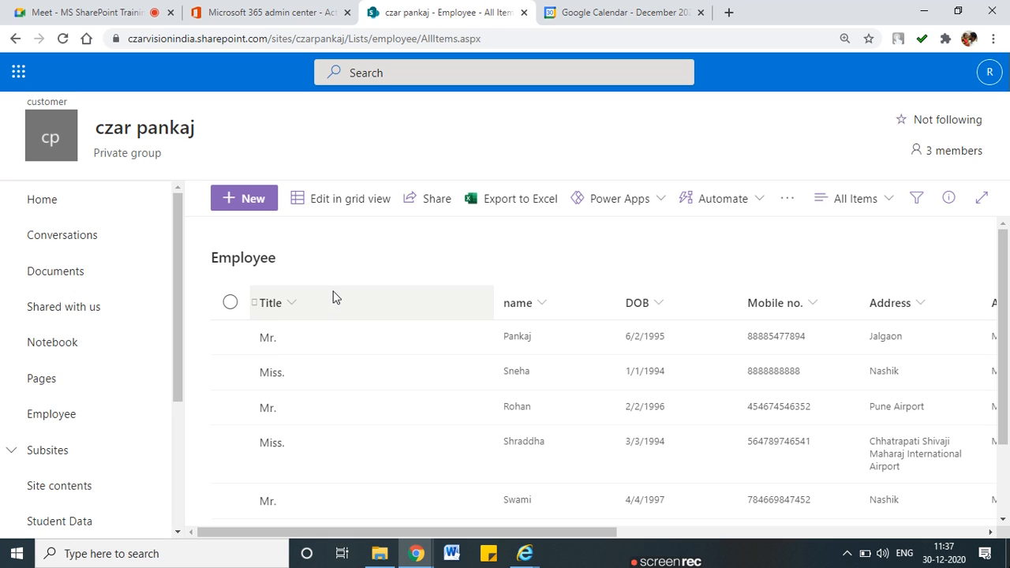
scroll(95, 505, down, 2)
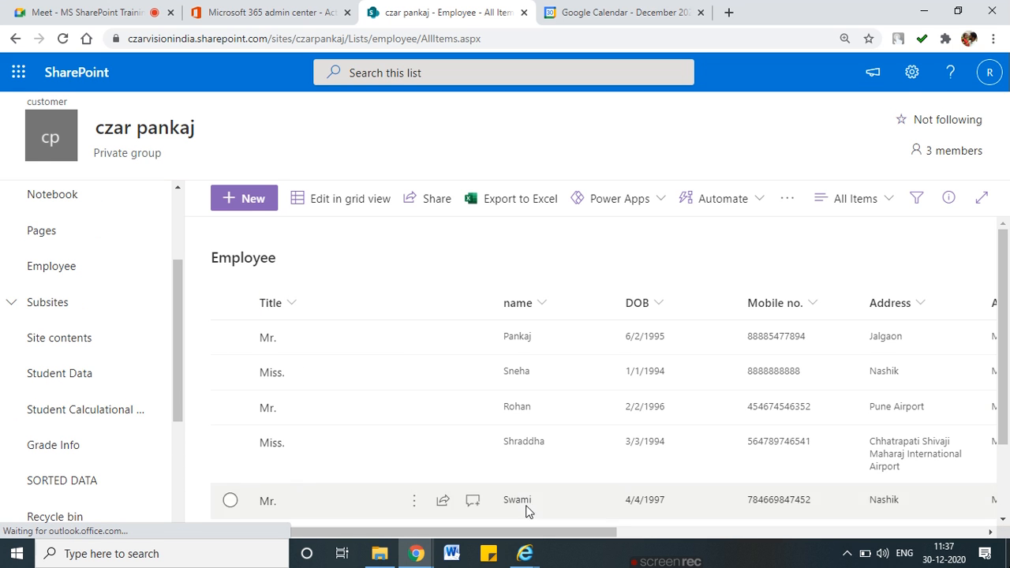
drag(567, 529, 322, 545)
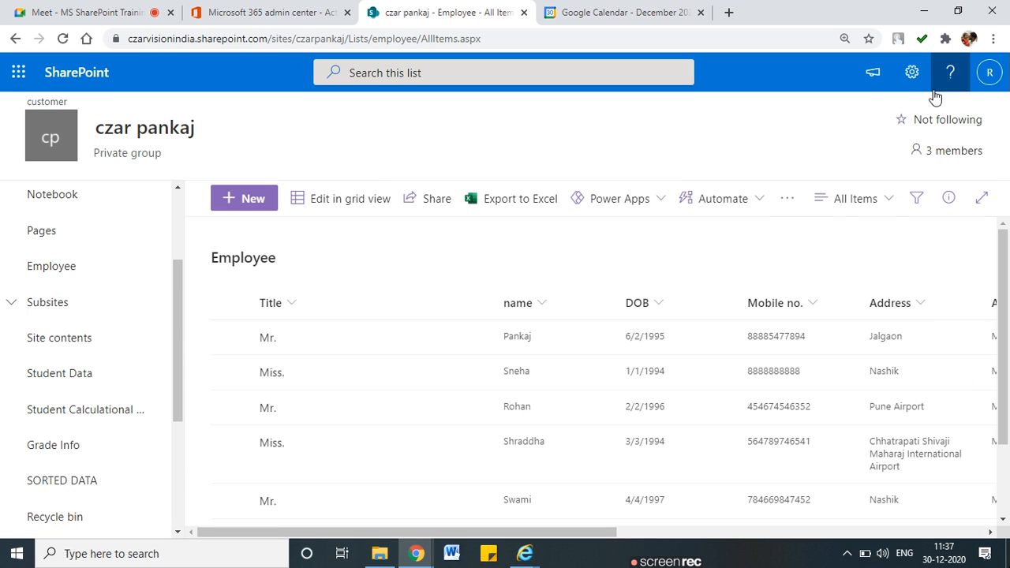
Show the Settings pane highlighting Site contents and List settings, then preview the Employee views menu
click(913, 73)
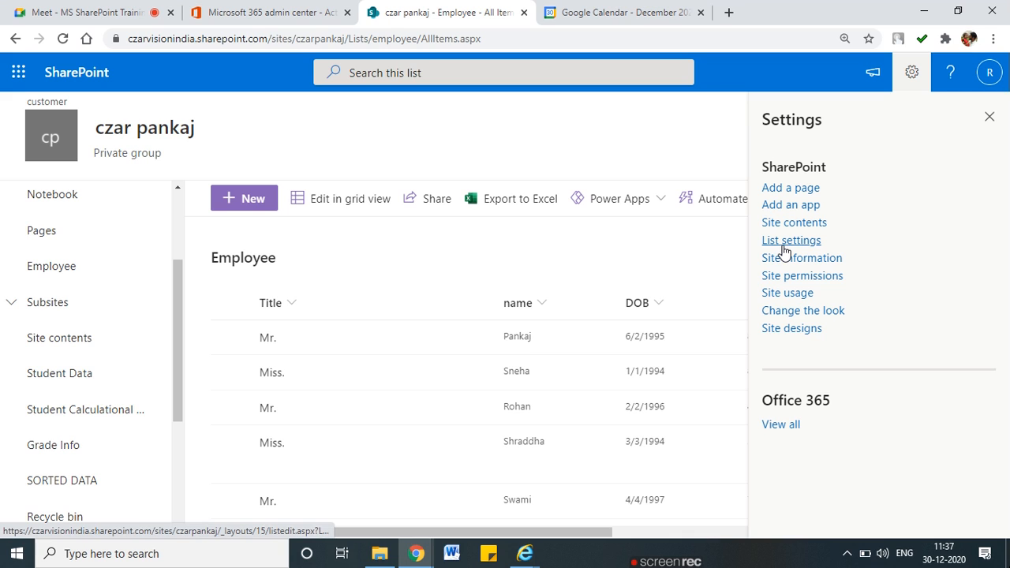
drag(812, 229, 763, 233)
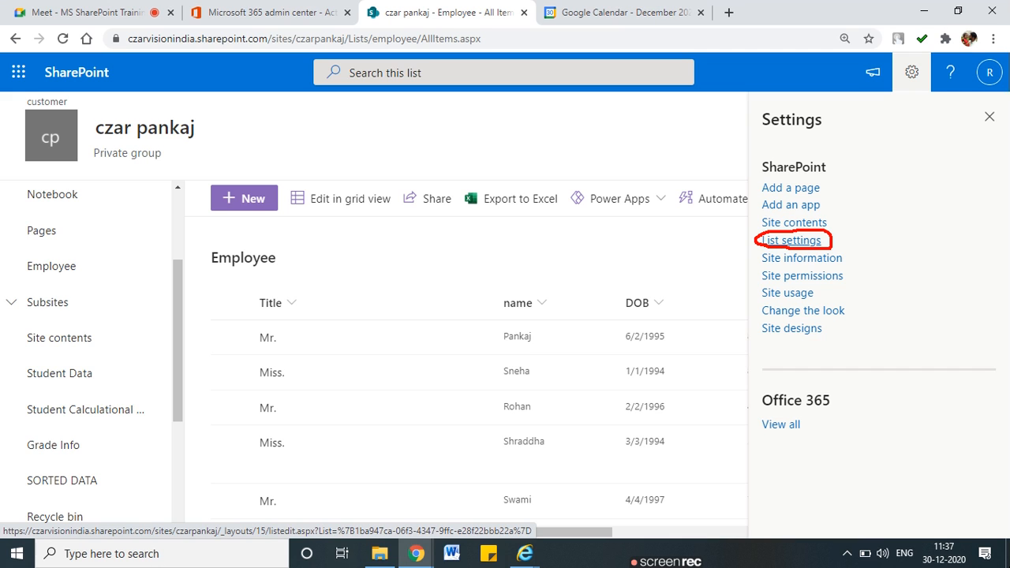
drag(759, 241, 795, 244)
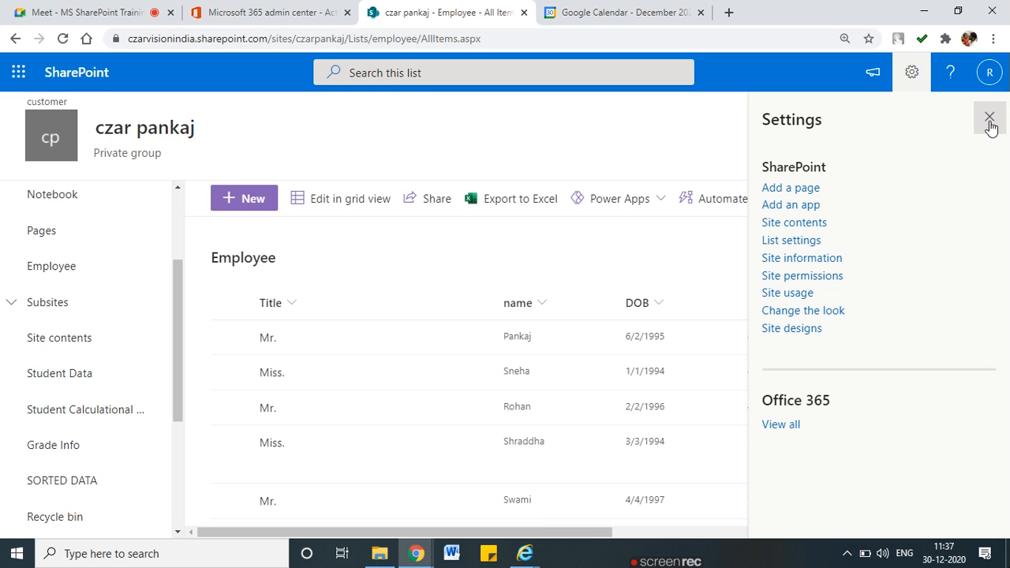
click(989, 118)
click(851, 198)
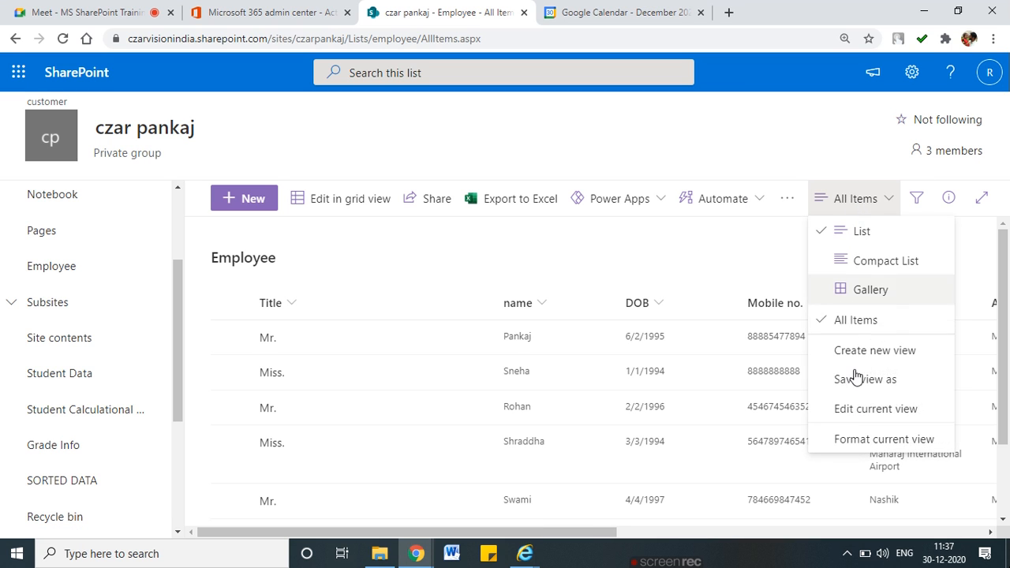
click(755, 262)
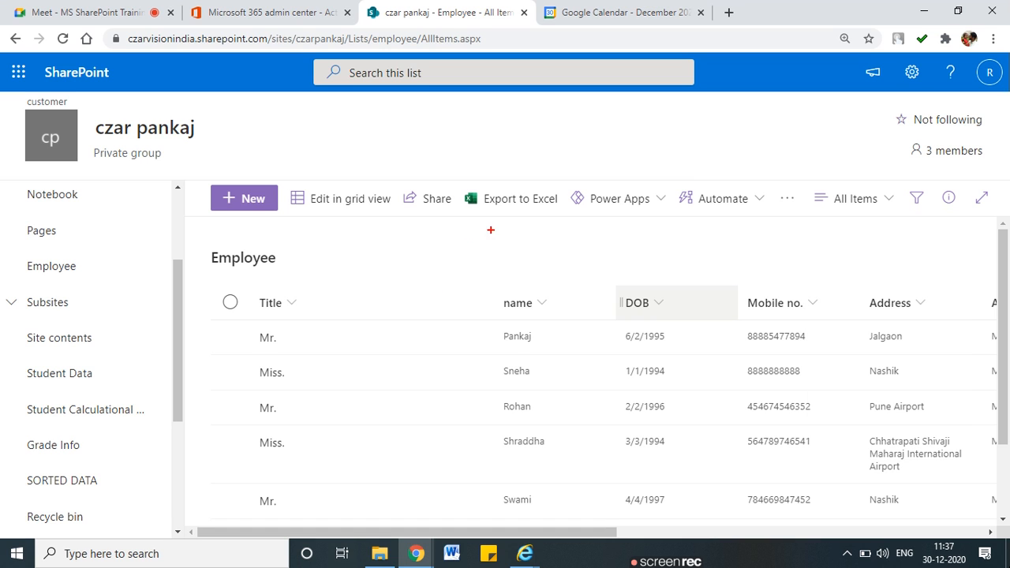
Highlight the command bar and Employee heading, then choose List settings from the gear menu
mouse_move(262, 181)
mouse_move(255, 166)
mouse_down()
mouse_move(183, 175)
mouse_move(398, 229)
mouse_move(976, 222)
mouse_move(999, 193)
mouse_move(880, 170)
mouse_move(243, 157)
mouse_up()
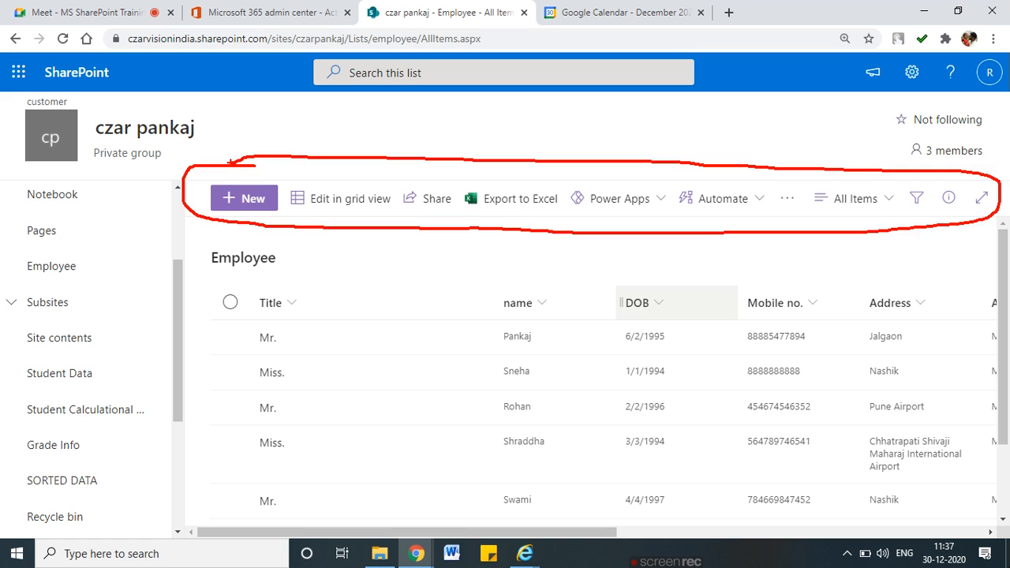
mouse_move(282, 235)
mouse_down()
mouse_move(235, 219)
mouse_move(303, 268)
mouse_move(288, 232)
mouse_move(513, 183)
mouse_move(914, 140)
mouse_move(899, 100)
mouse_up()
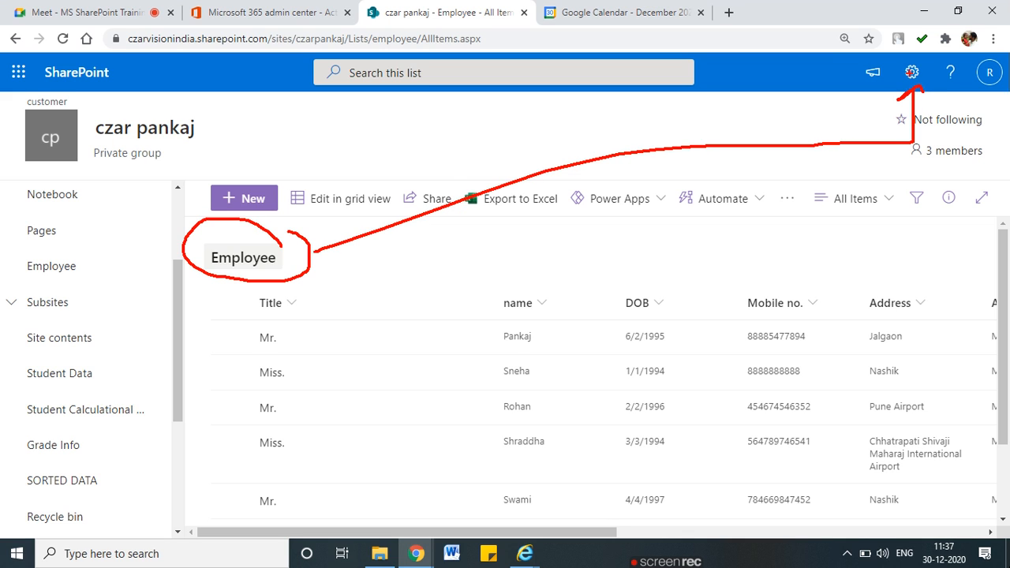
click(911, 72)
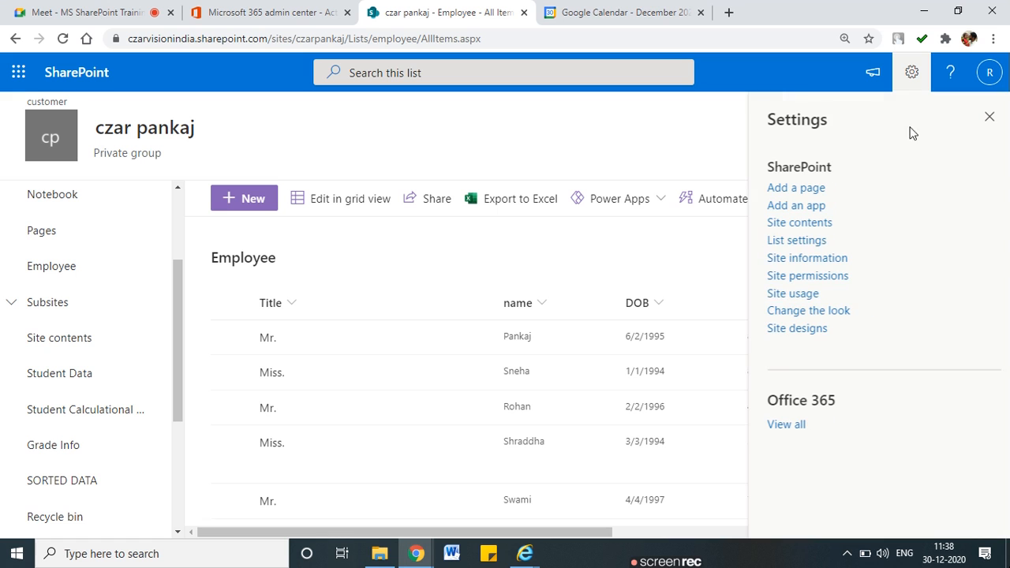
click(794, 240)
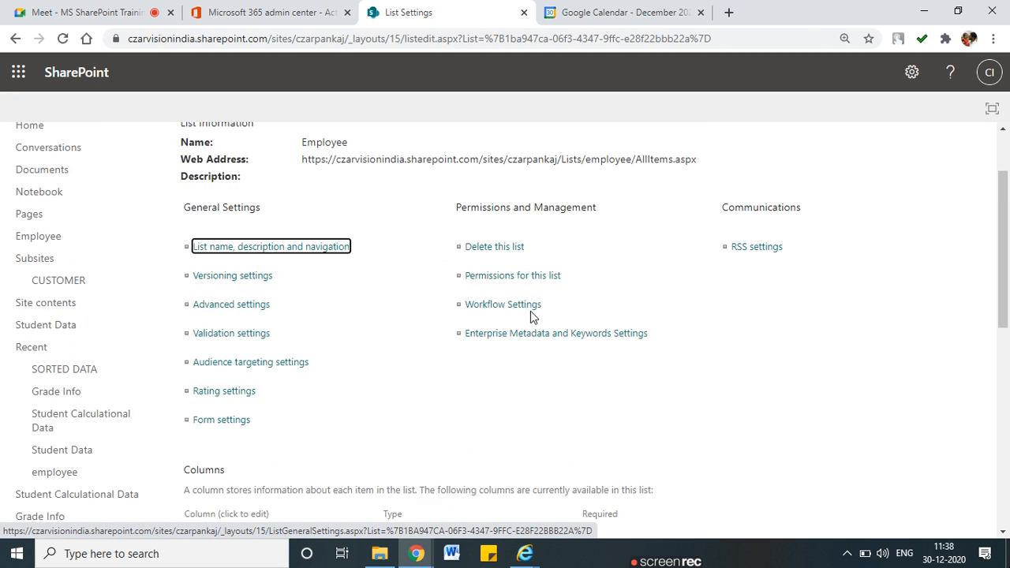
Highlight the General Settings, Permissions and Management, and Communications headings on the settings page
scroll(533, 312, down, 1)
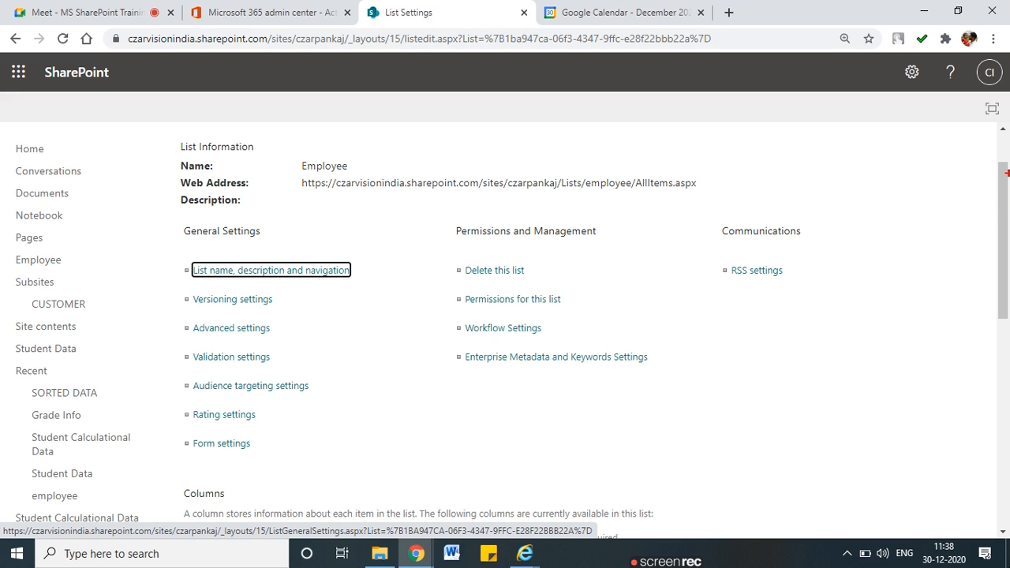
mouse_move(269, 226)
mouse_down()
mouse_move(210, 218)
mouse_move(197, 252)
mouse_move(274, 222)
mouse_up()
mouse_move(594, 222)
mouse_down()
mouse_move(483, 216)
mouse_move(505, 241)
mouse_move(595, 223)
mouse_up()
mouse_move(787, 214)
mouse_down()
mouse_move(715, 216)
mouse_move(815, 226)
mouse_move(800, 209)
mouse_up()
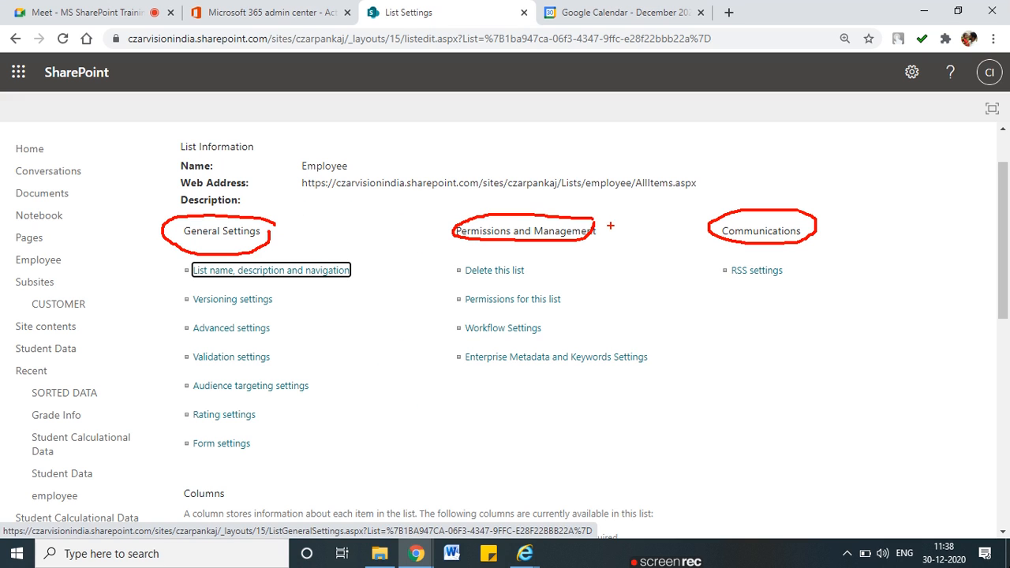
drag(188, 244, 255, 239)
key(Escape)
Scroll down to the Columns section and highlight its heading
scroll(304, 324, down, 2)
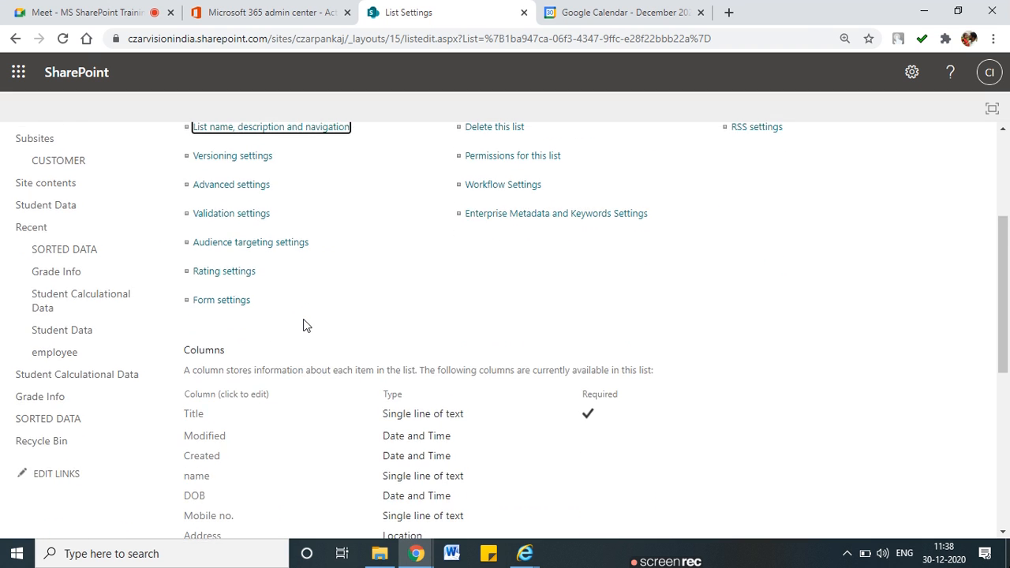
scroll(304, 323, down, 2)
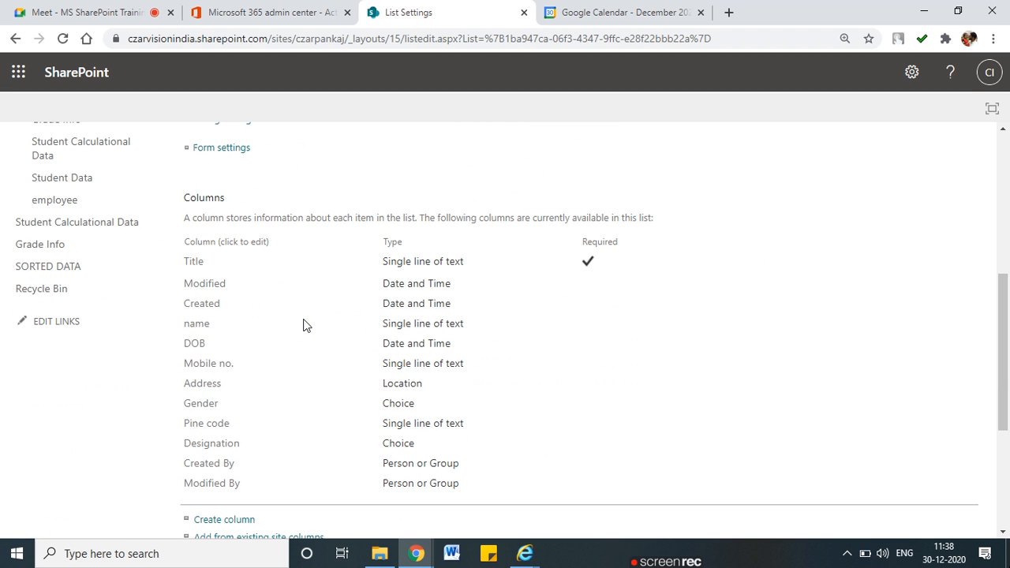
drag(238, 197, 186, 199)
mouse_move(267, 192)
mouse_down()
mouse_move(226, 180)
mouse_move(160, 201)
mouse_move(237, 183)
mouse_up()
key(Escape)
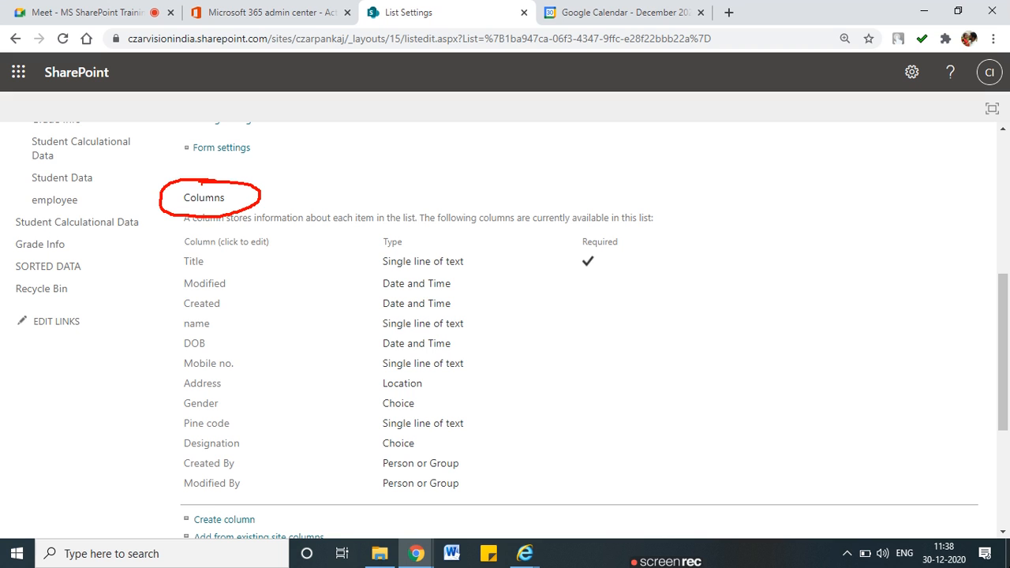
key(Escape)
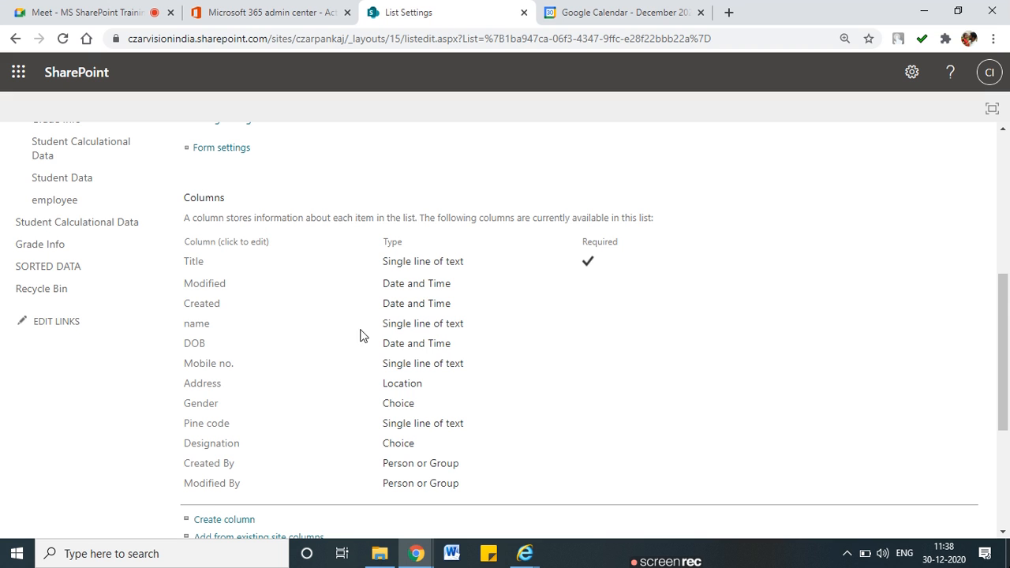
Highlight the single All Items view, then return to the top of the page
scroll(379, 355, down, 3)
scroll(379, 357, down, 1)
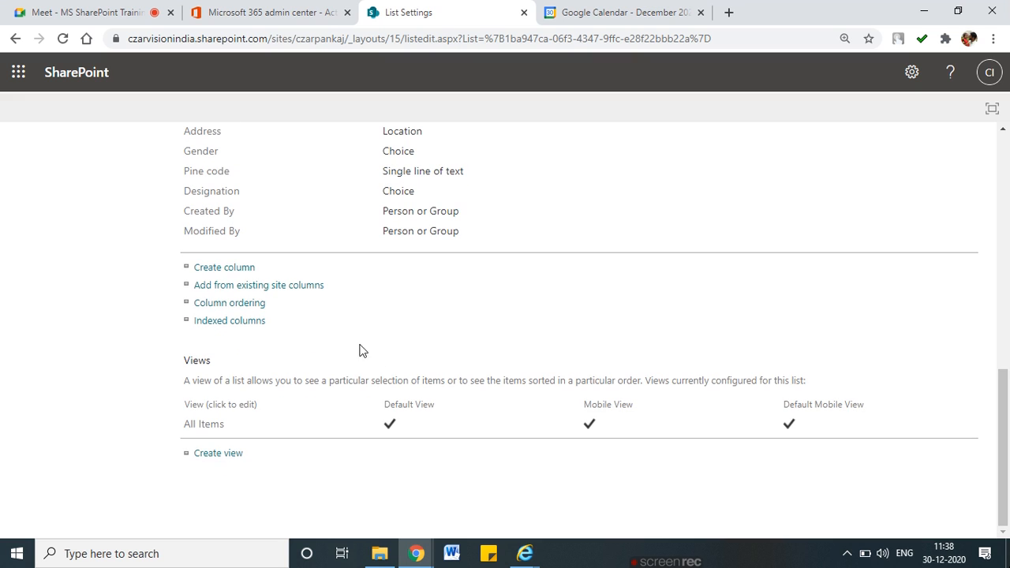
mouse_move(237, 416)
mouse_down()
mouse_move(182, 412)
mouse_move(246, 442)
mouse_move(237, 416)
mouse_up()
scroll(290, 450, up, 5)
scroll(290, 450, up, 2)
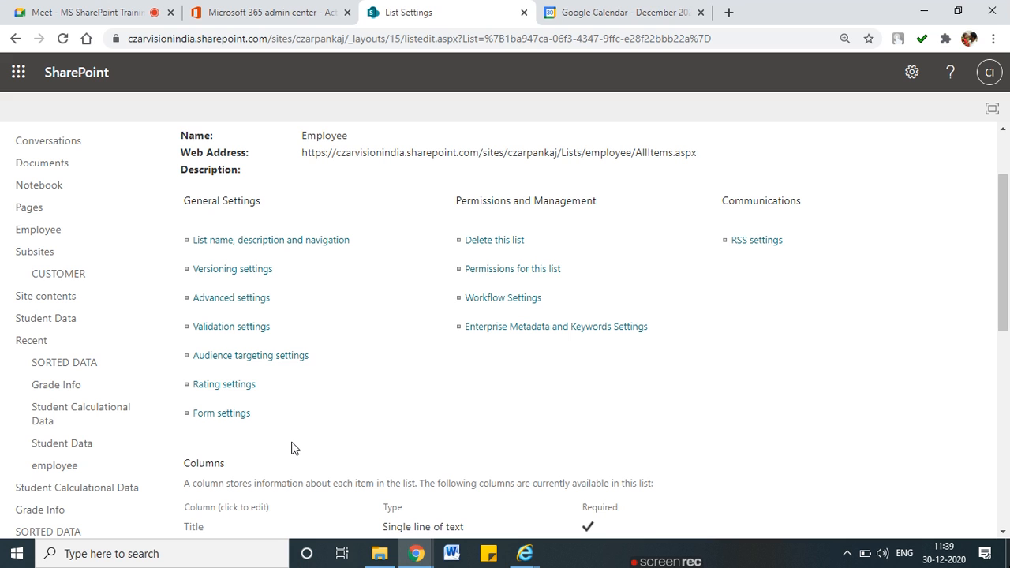
scroll(294, 447, up, 1)
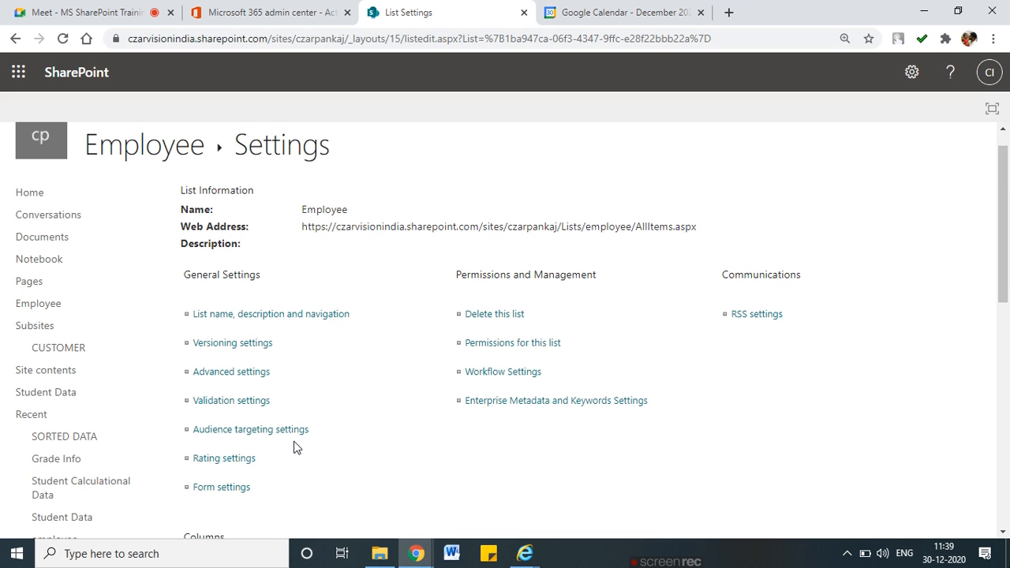
Open the list's name, description and navigation settings and annotate 'Display Name' and 'Internal Name' by the Name field
click(281, 321)
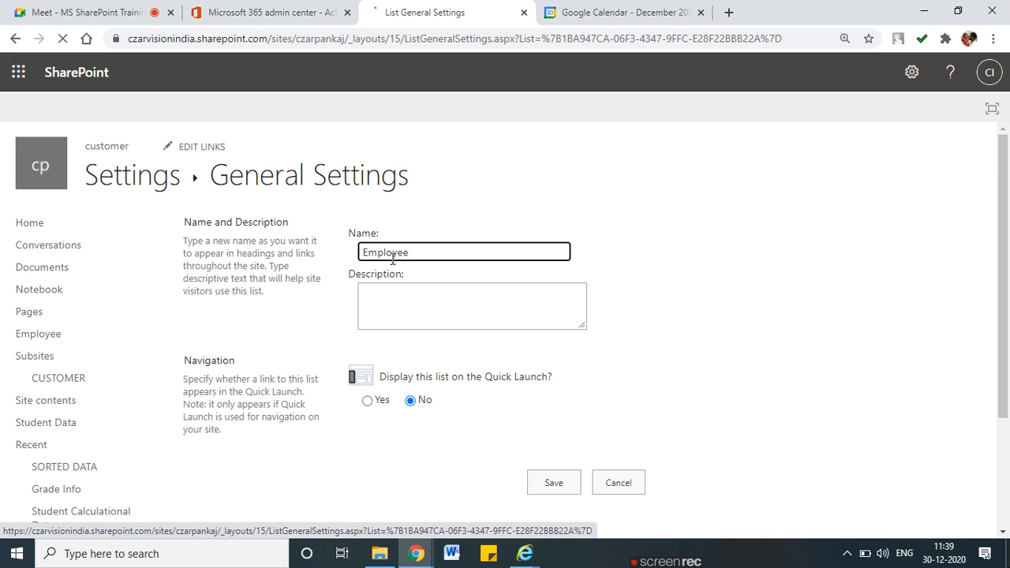
click(439, 254)
drag(409, 253, 359, 254)
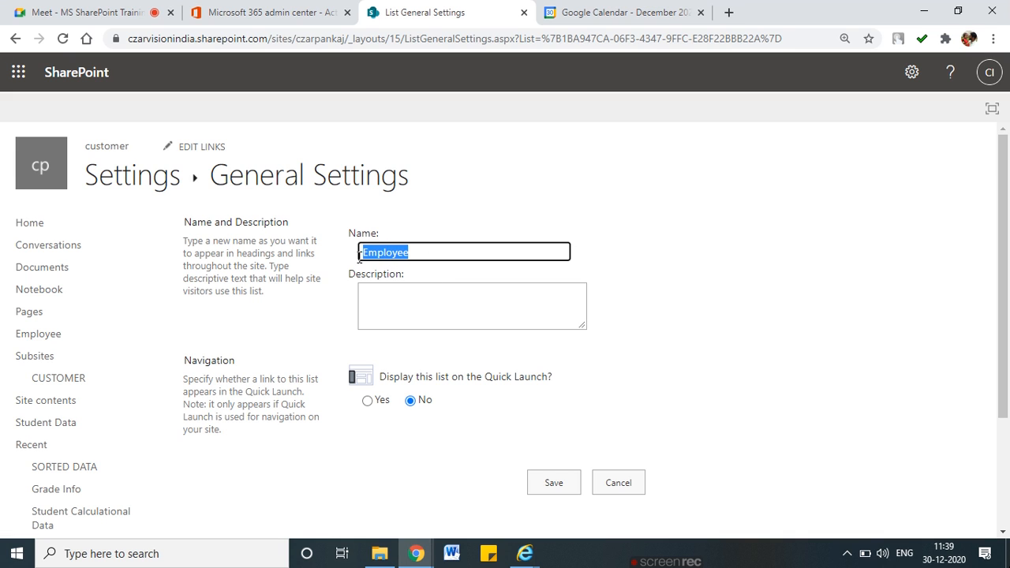
click(449, 254)
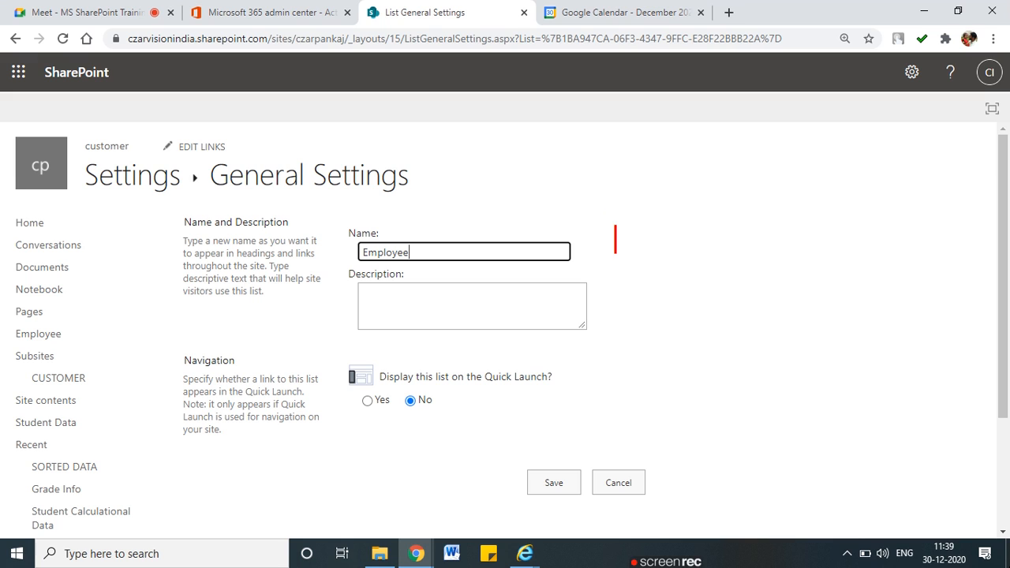
text(Dis)
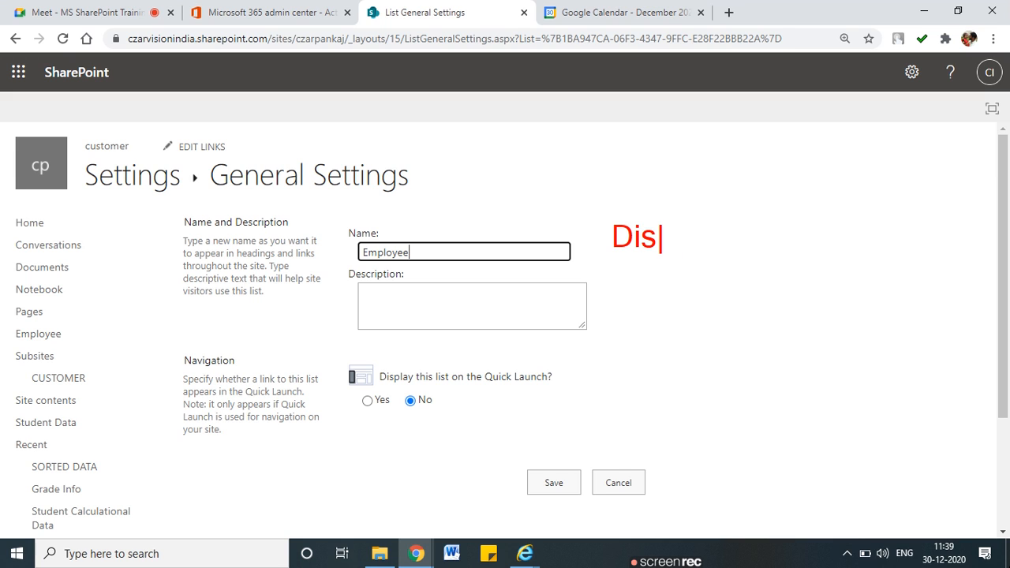
text(play Name)
key(Return)
text(Internak)
key(BackSpace)
text(l Name)
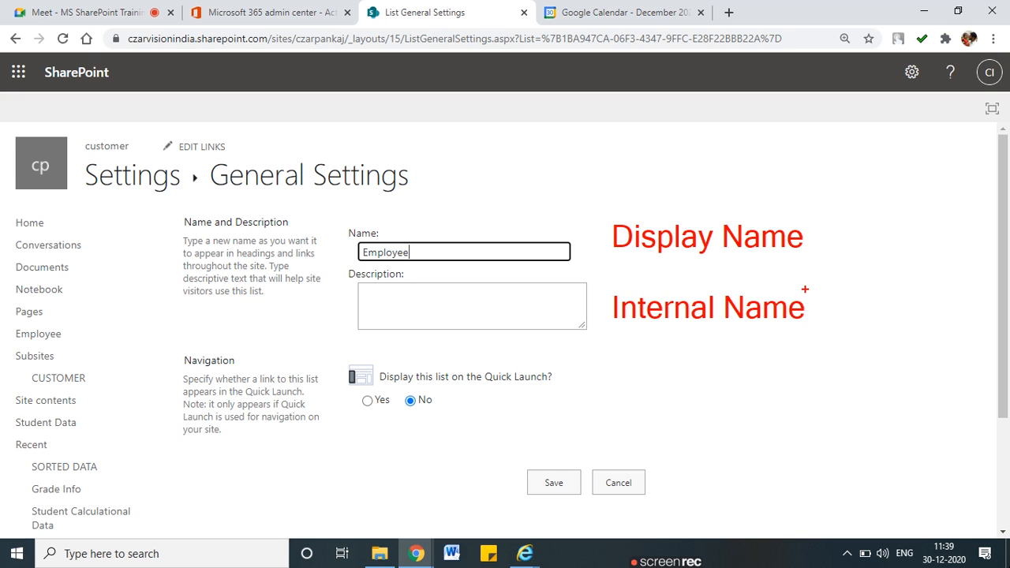
key(Escape)
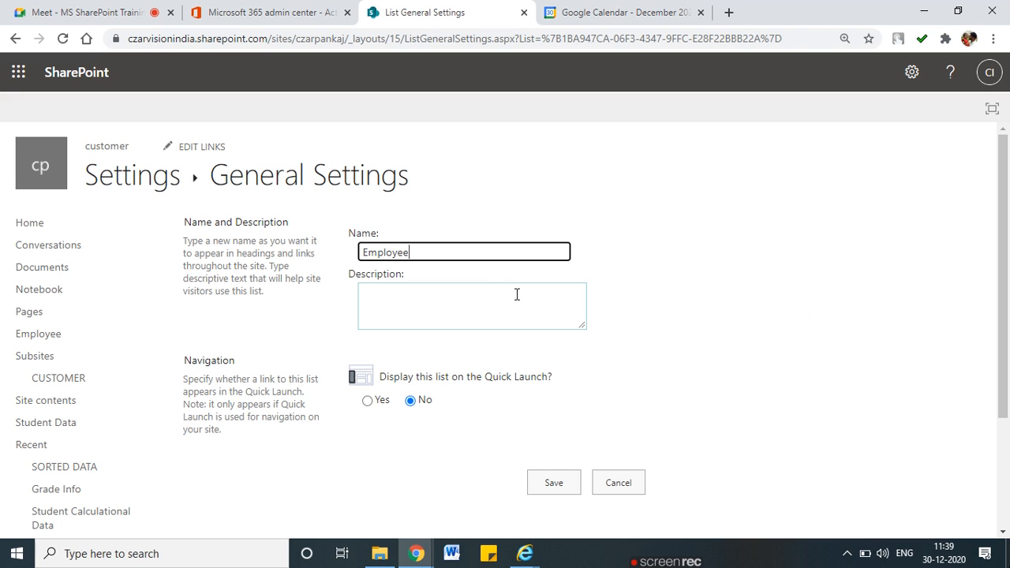
drag(415, 254, 346, 260)
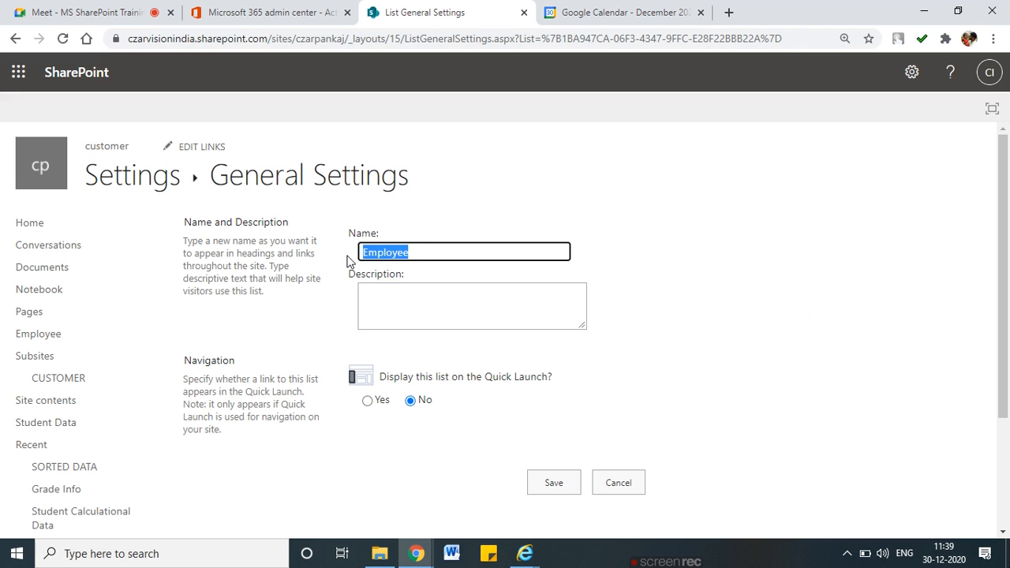
click(422, 252)
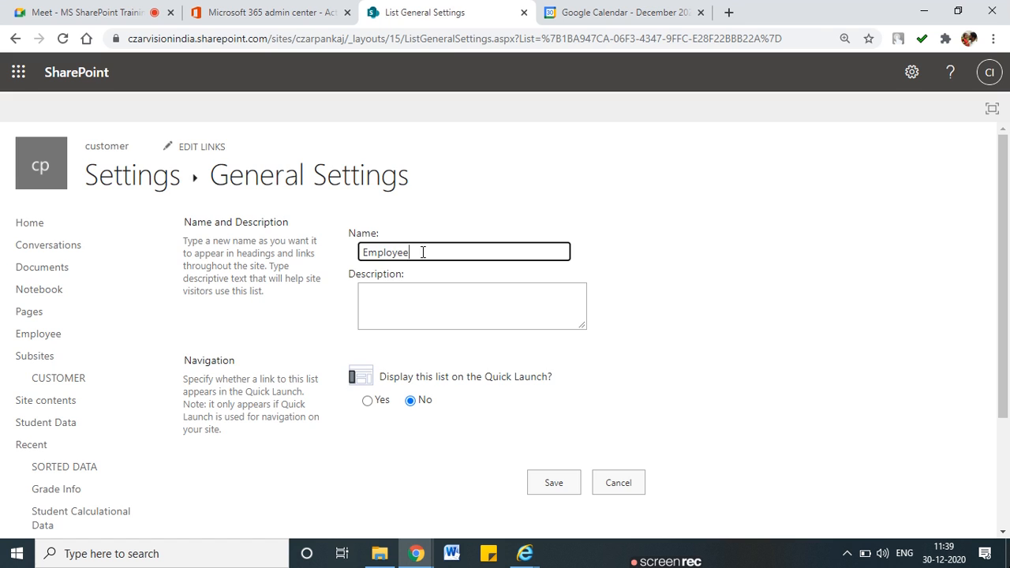
Mute a participant for everyone in Google Meet, then go to the Microsoft 365 admin center tab
click(111, 11)
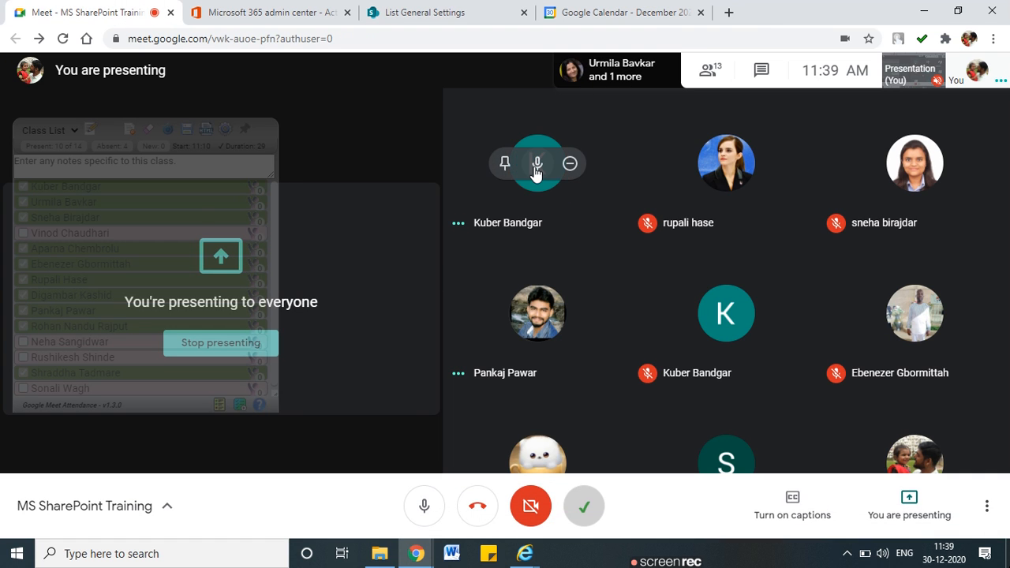
click(537, 164)
key(Return)
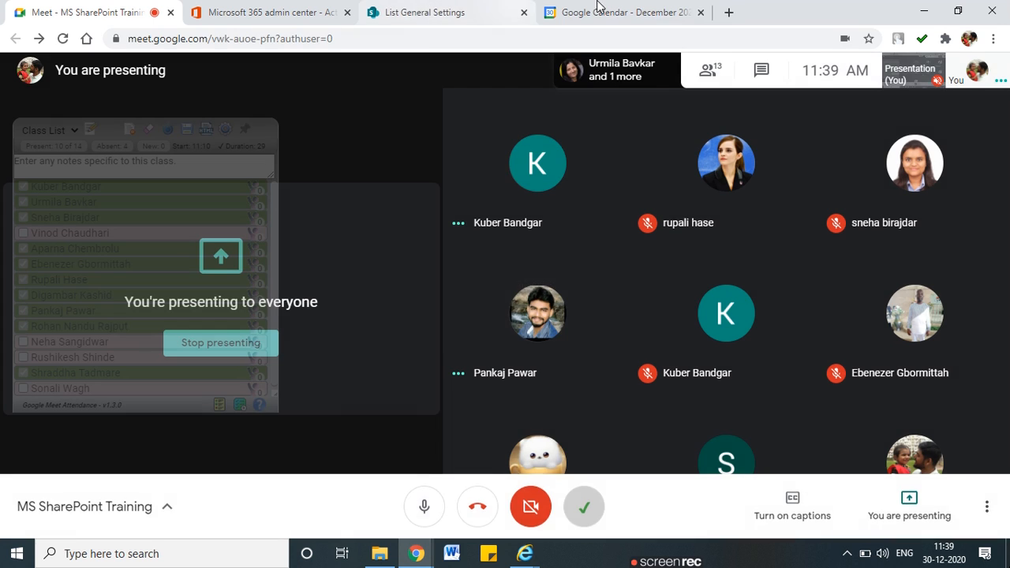
click(597, 9)
Return to the Employee list's General Settings page in its browser tab
click(269, 12)
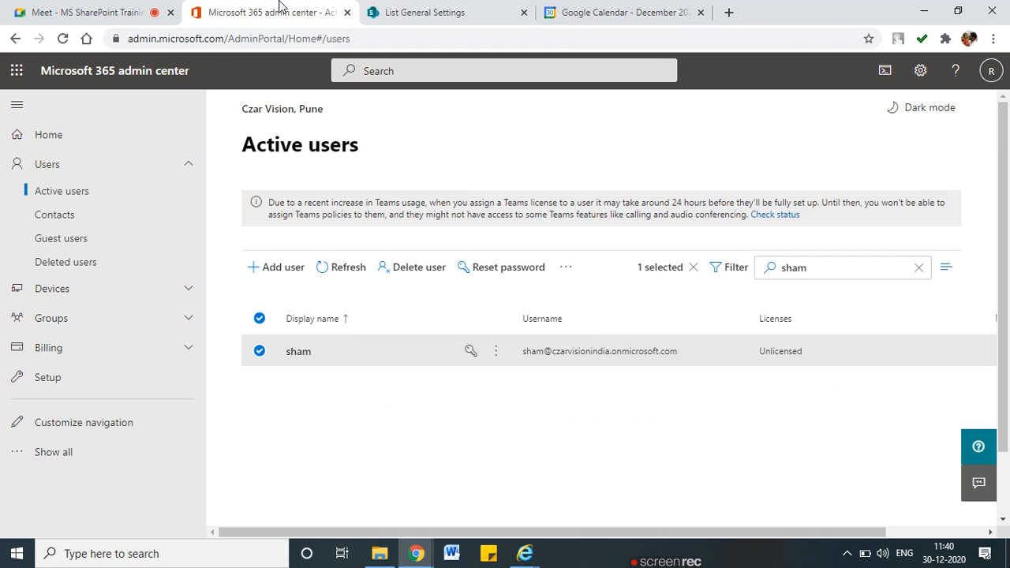
click(418, 12)
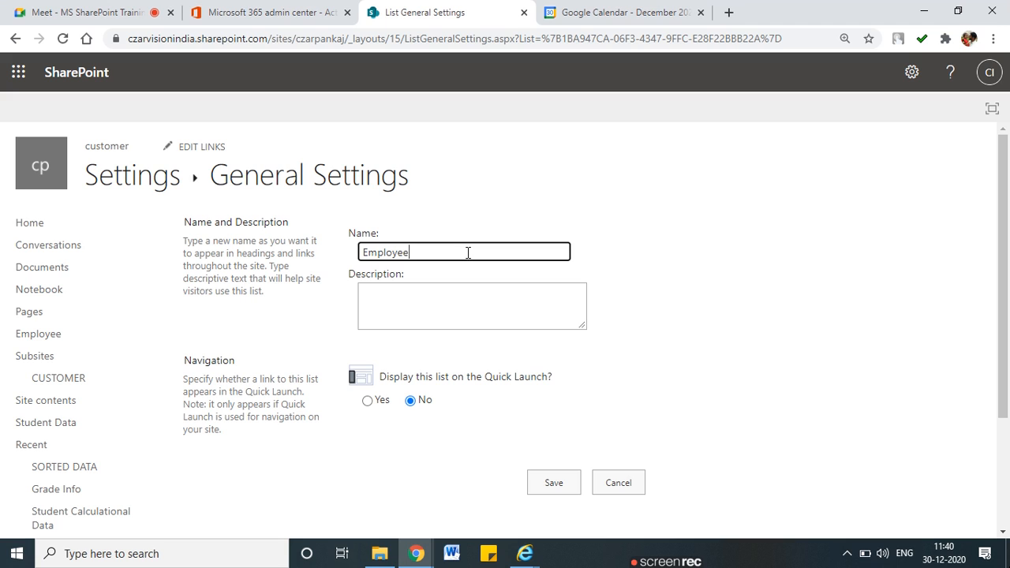
Change the Name field from 'Employee' to 'Employee 2021 List'
key(BackSpace)
key(BackSpace)
key(BackSpace)
key(BackSpace)
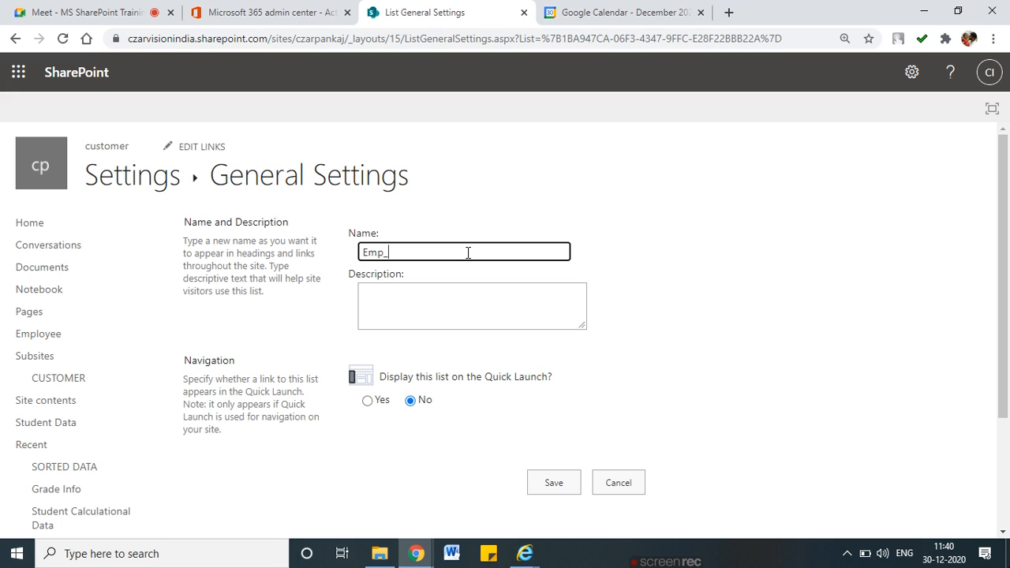
text(List)
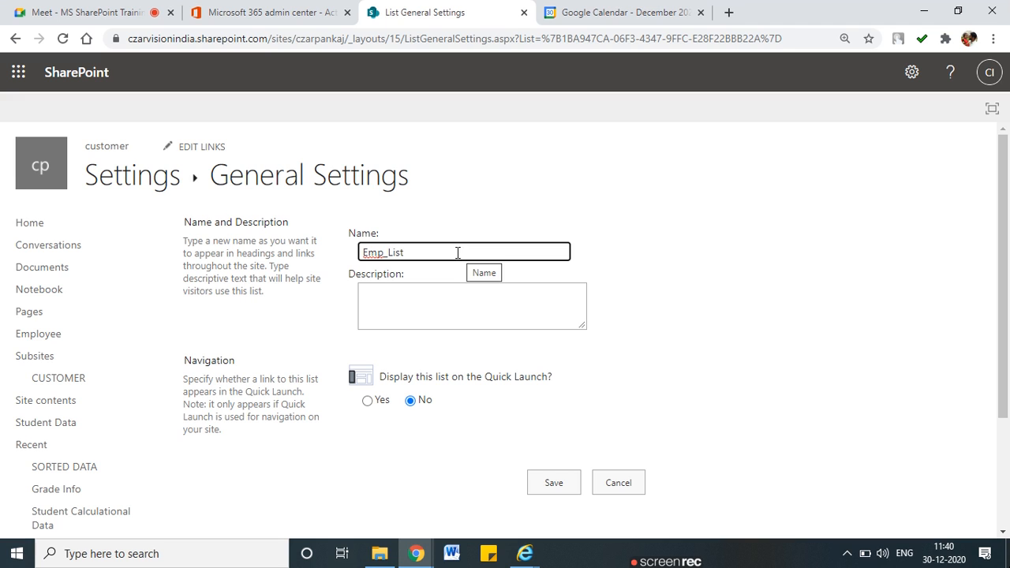
key(BackSpace)
key(BackSpace)
key(BackSpace)
key(BackSpace)
key(BackSpace)
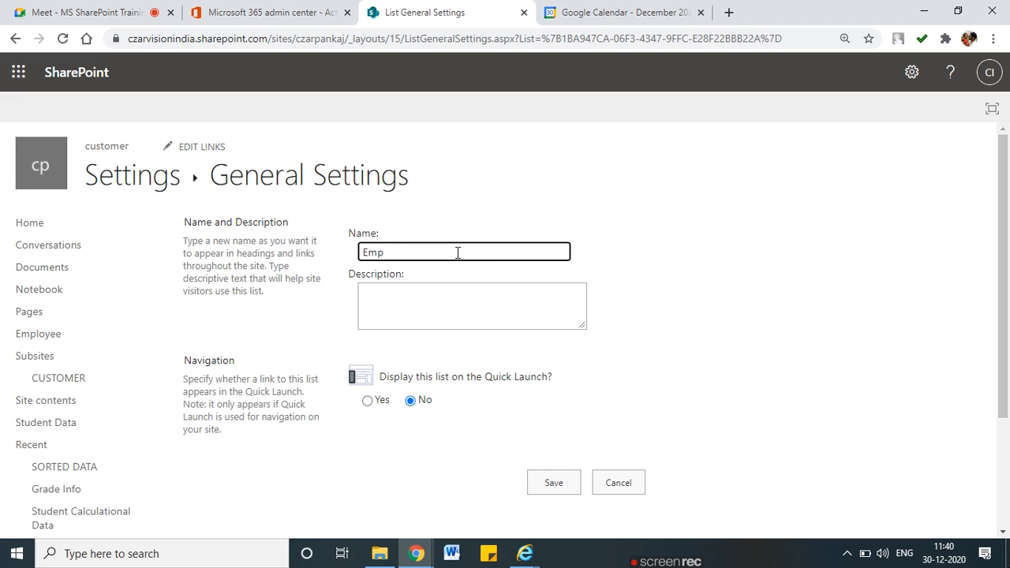
text(loyee )
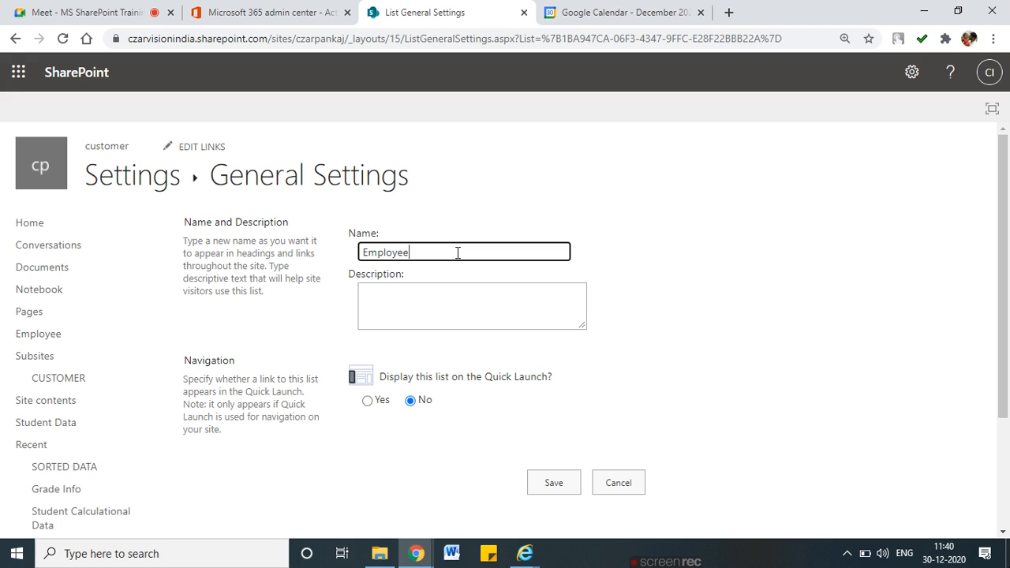
text(2021 List)
Enter the description 'This list contain employee joined in 2021', fixing the ':ist' typo
click(444, 308)
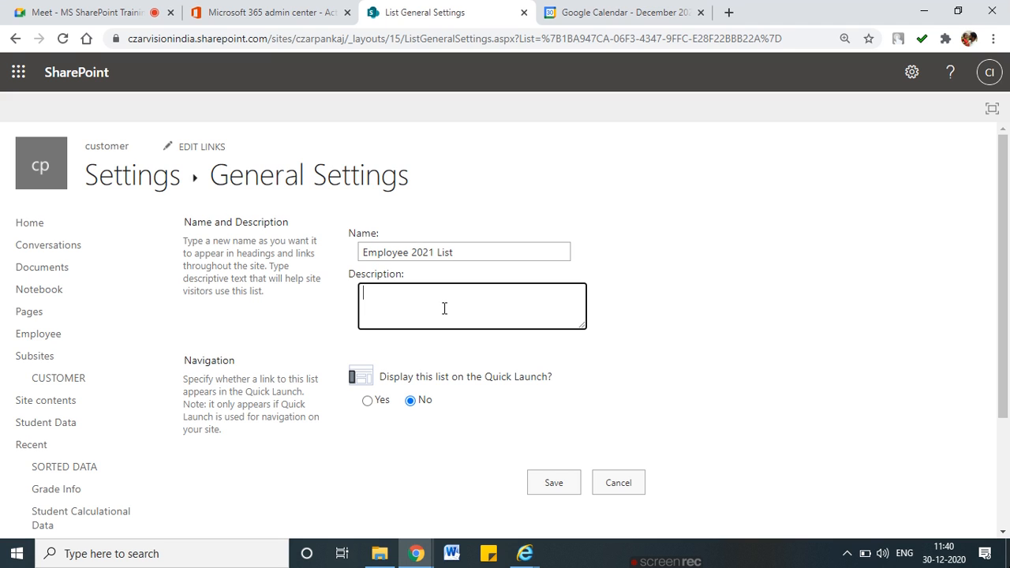
text(This )
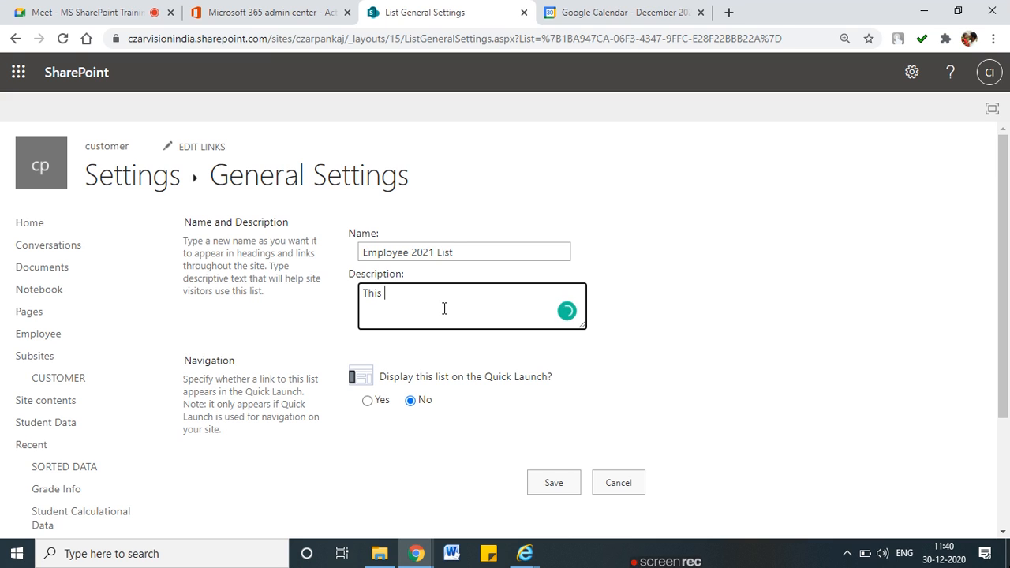
text(:ist co)
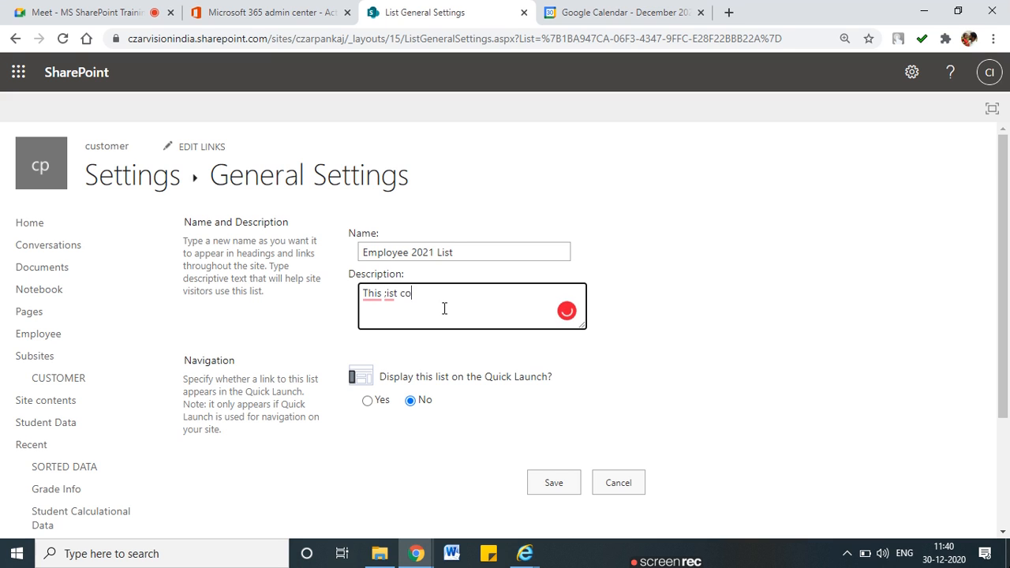
text(ntain employee joined in )
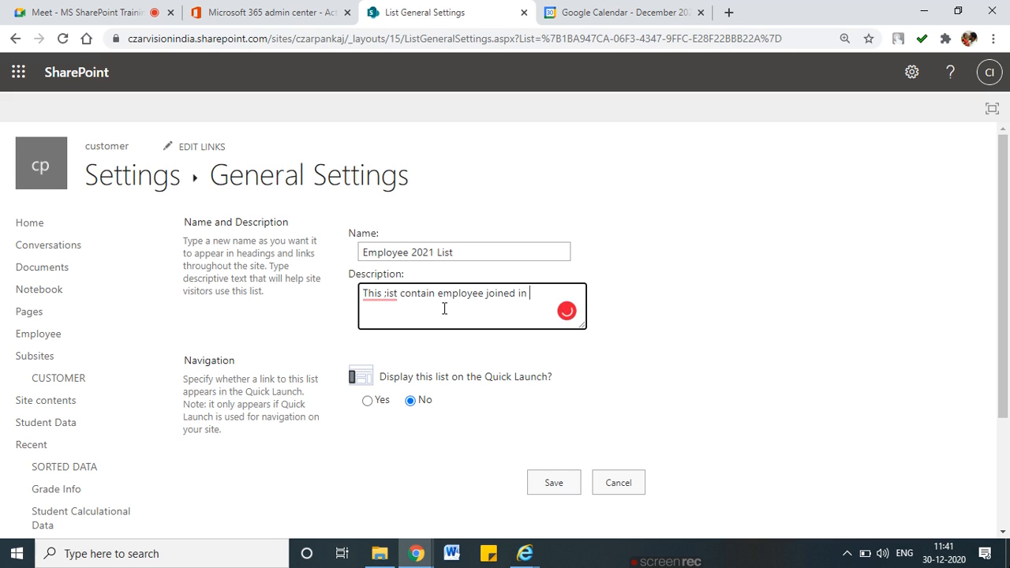
text(2021)
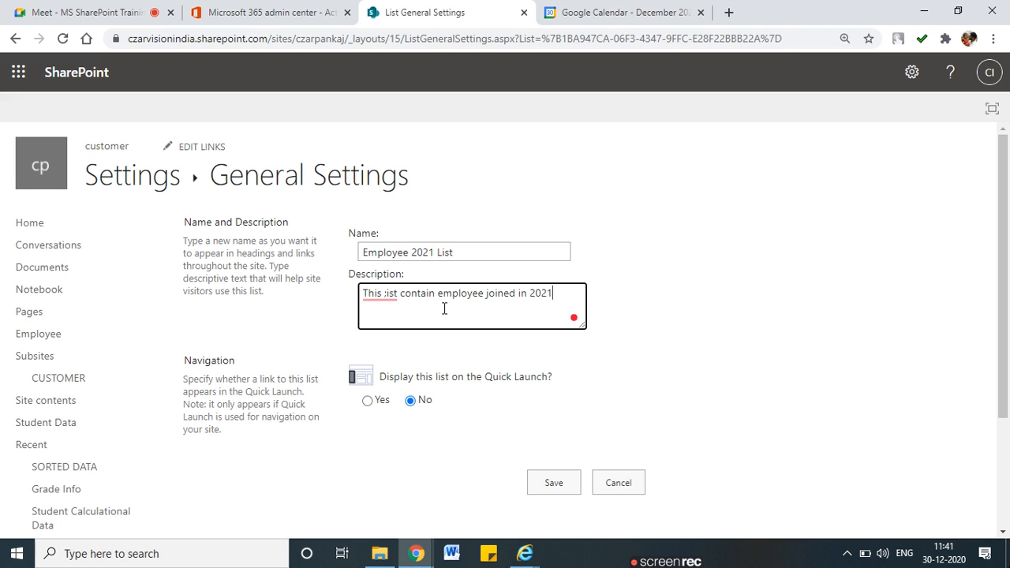
click(387, 301)
key(BackSpace)
text(l)
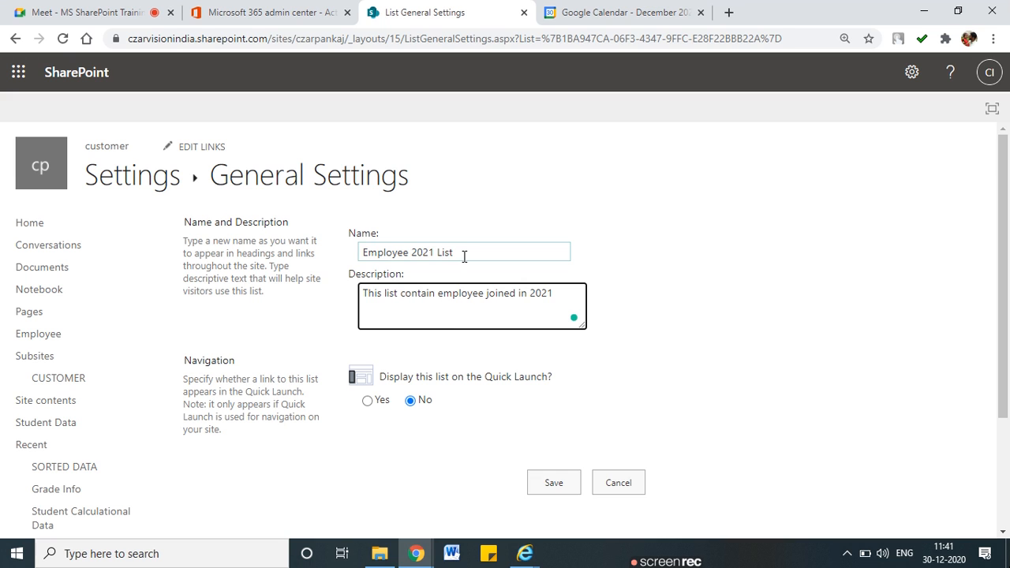
drag(398, 377, 524, 376)
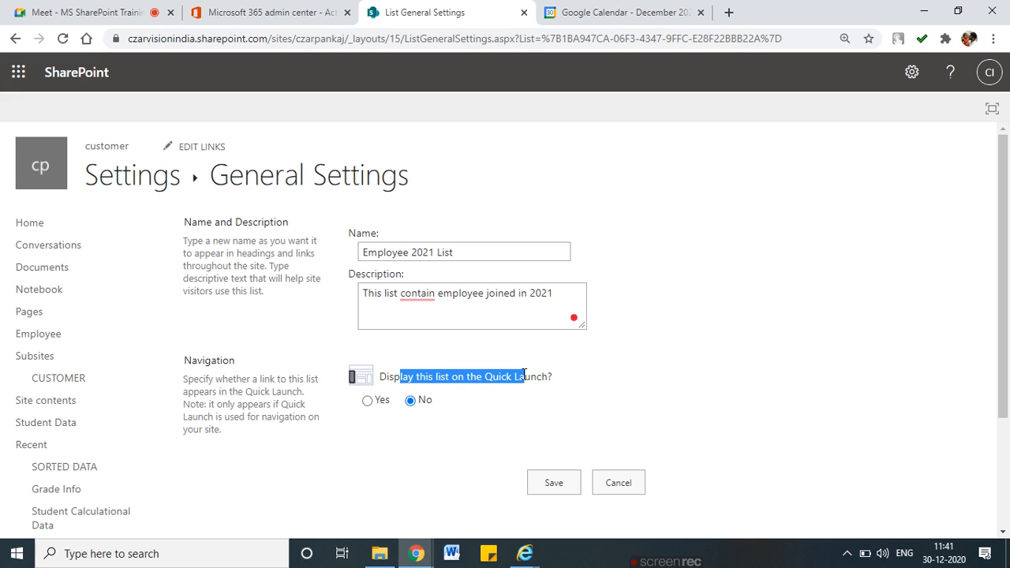
click(466, 371)
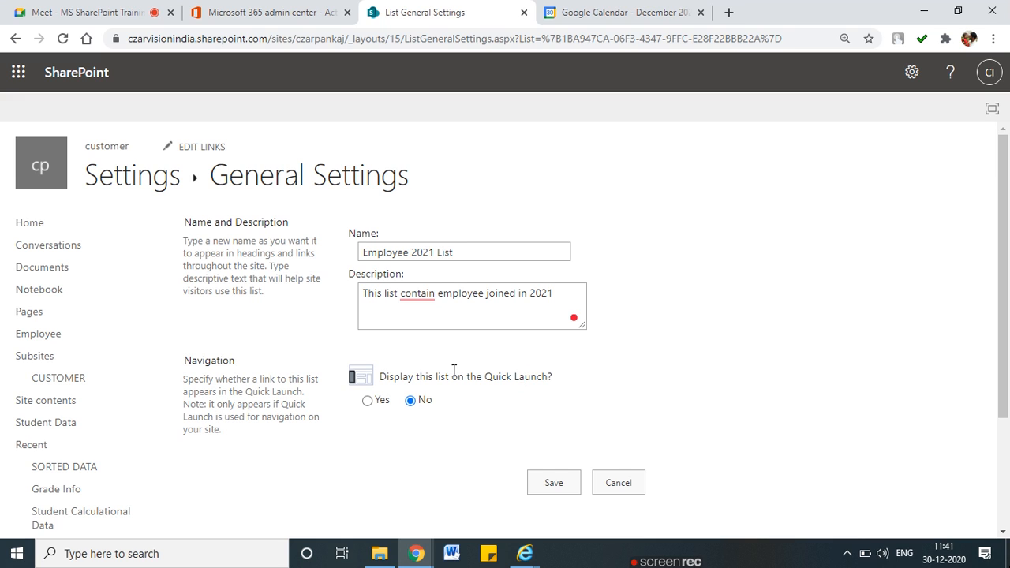
mouse_move(91, 205)
mouse_down()
mouse_move(18, 203)
mouse_move(2, 423)
mouse_move(142, 518)
mouse_move(139, 273)
mouse_move(106, 216)
mouse_move(140, 214)
mouse_up()
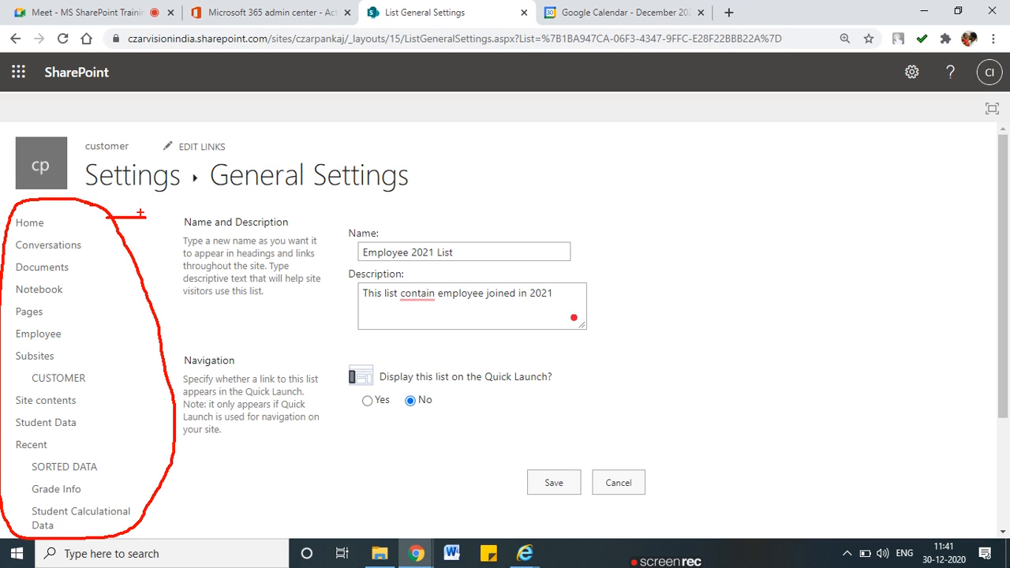
click(165, 213)
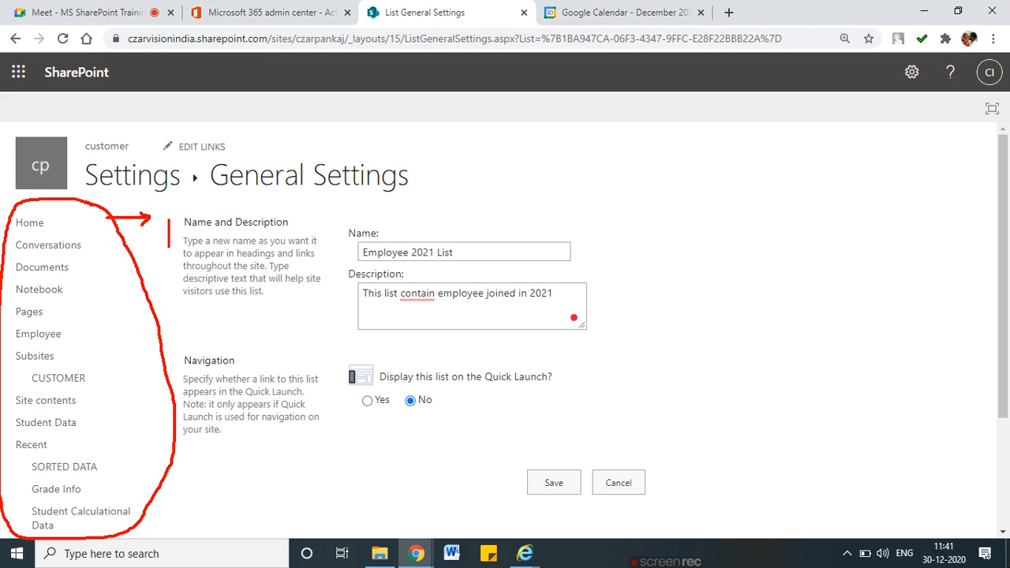
text(Quic)
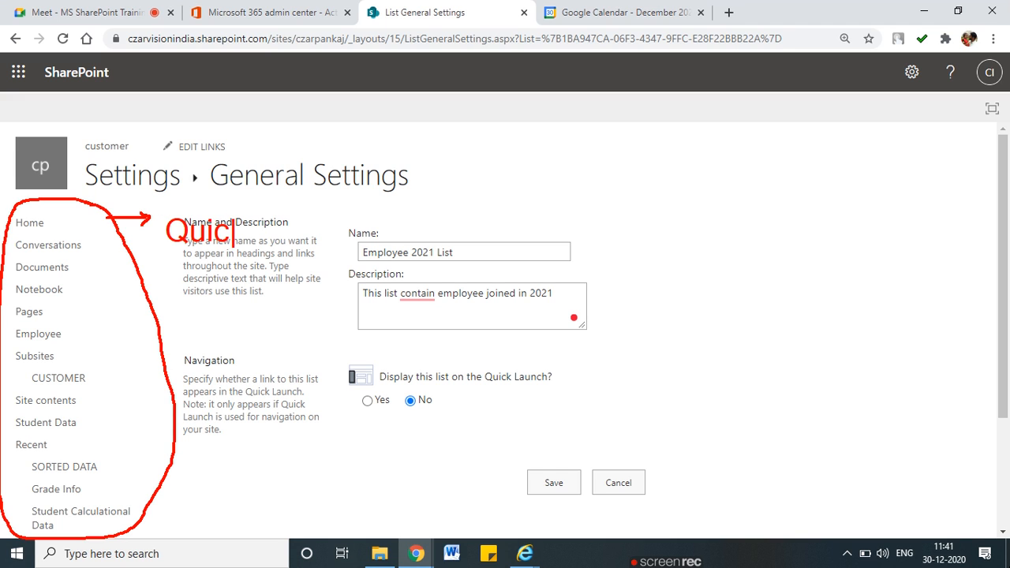
text(k launch)
key(Return)
text(Left Nav)
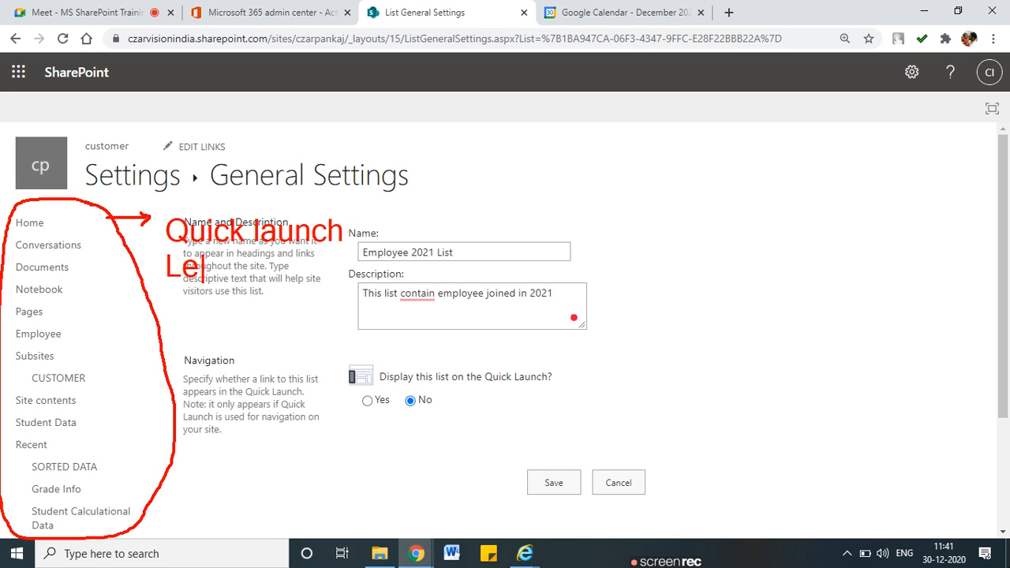
text(igation)
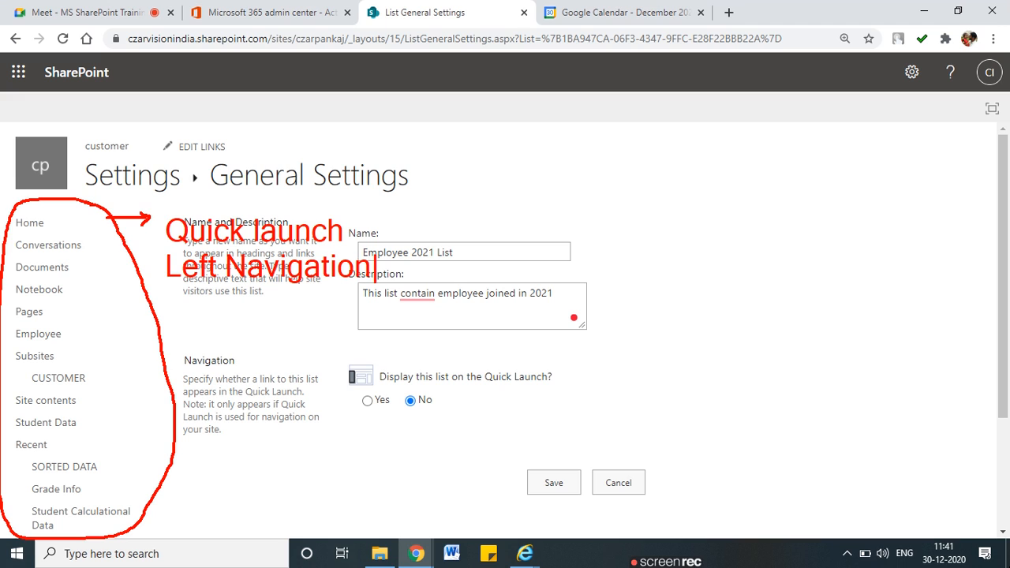
key(Return)
key(Escape)
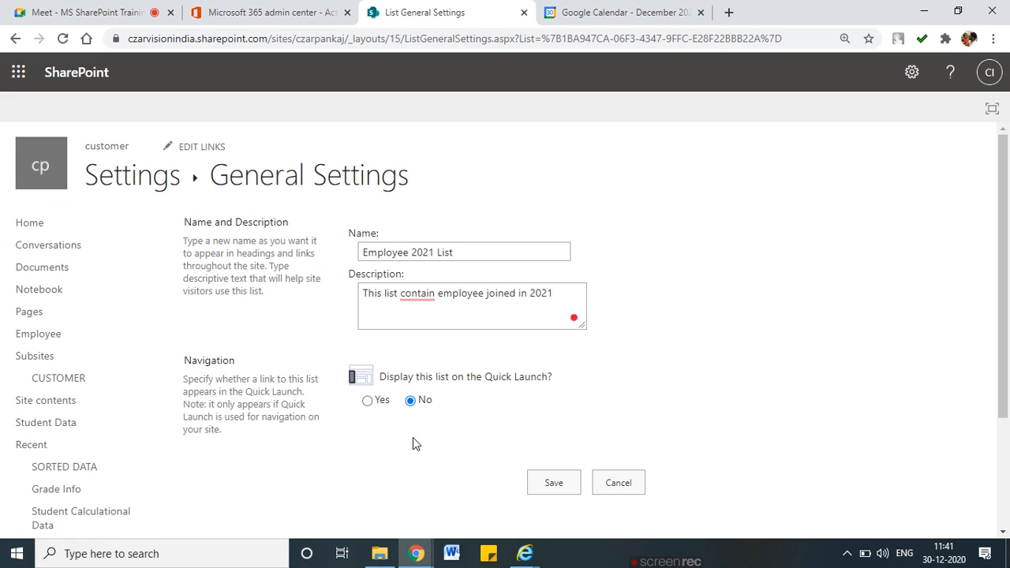
Accept the 'contains' correction, set Display on Quick Launch to Yes, and save the settings
drag(408, 377, 538, 377)
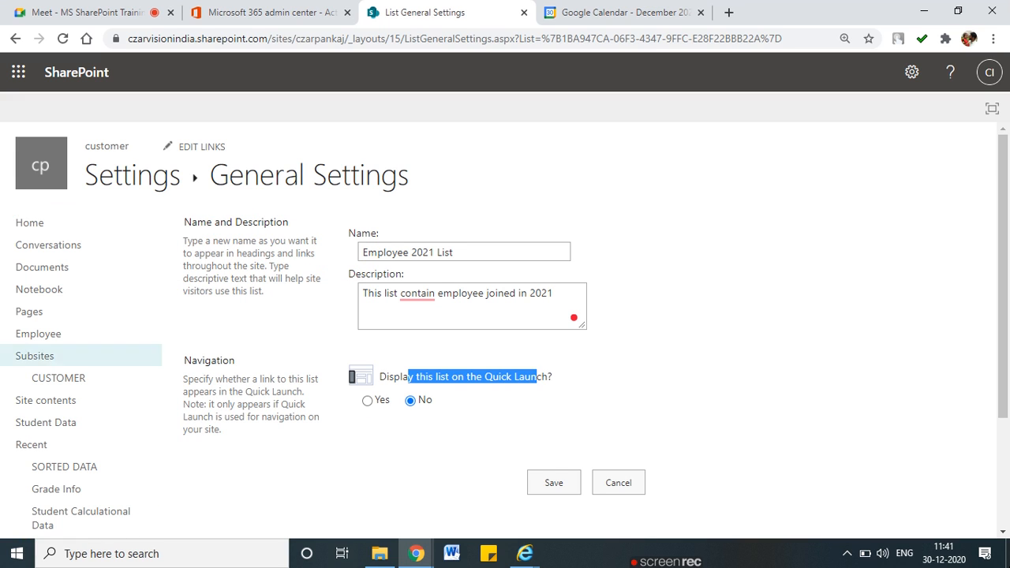
click(417, 293)
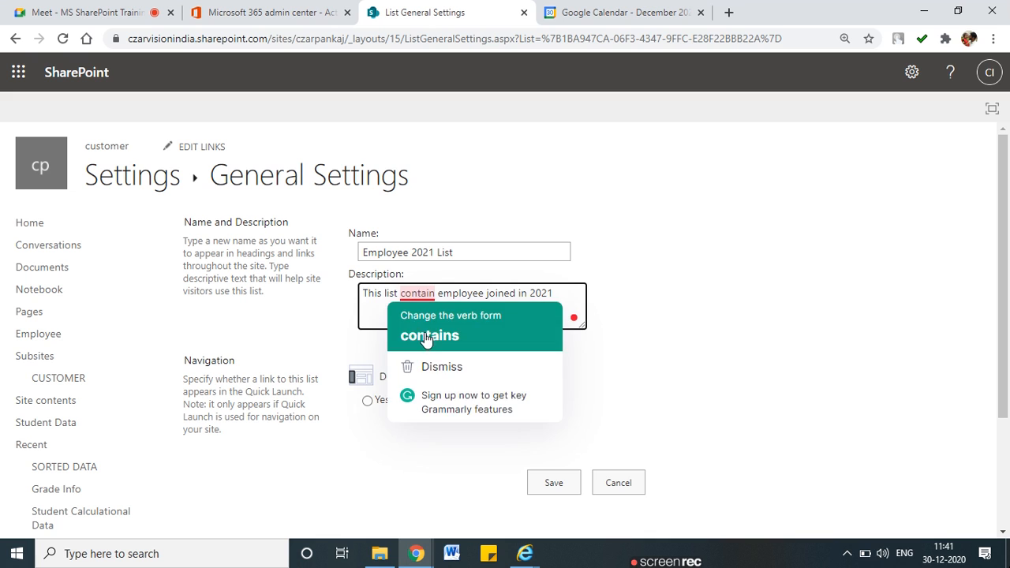
click(424, 336)
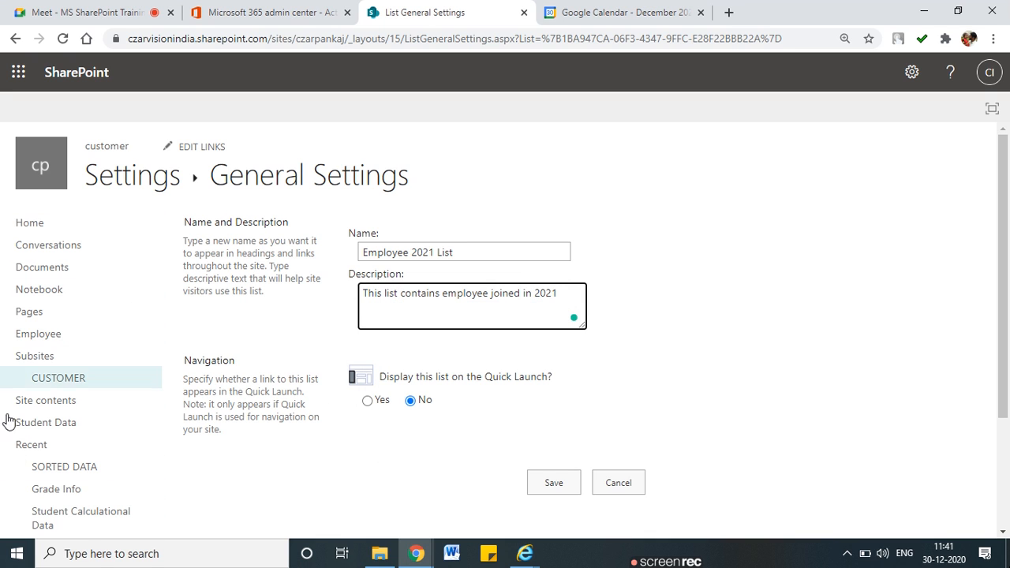
click(367, 401)
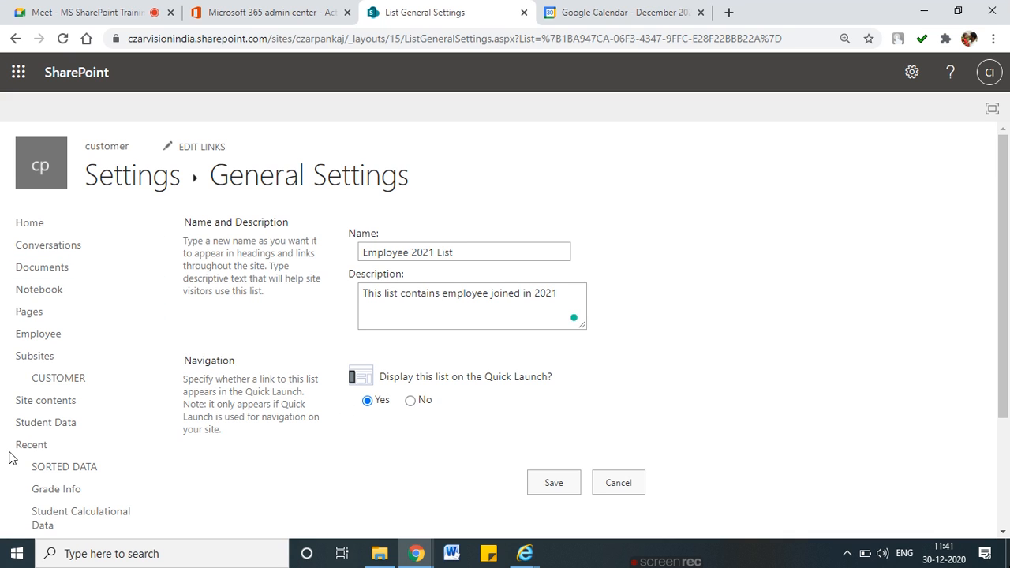
click(565, 490)
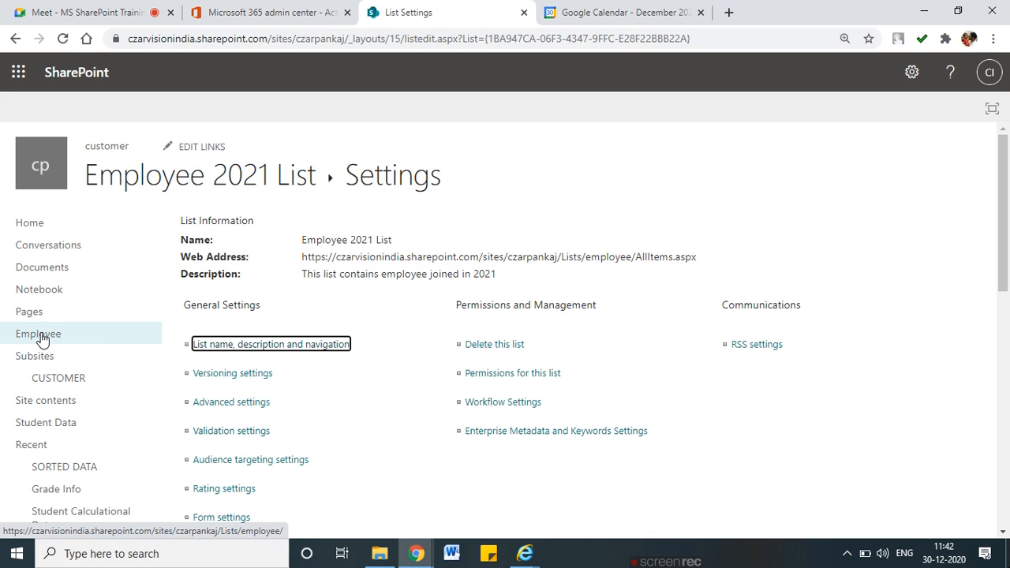
scroll(118, 383, down, 3)
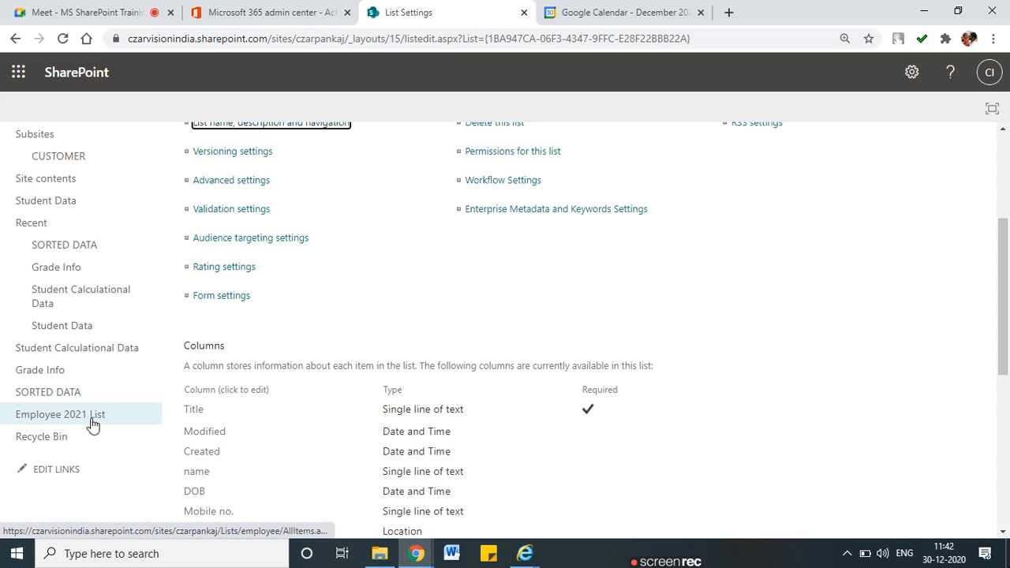
click(87, 418)
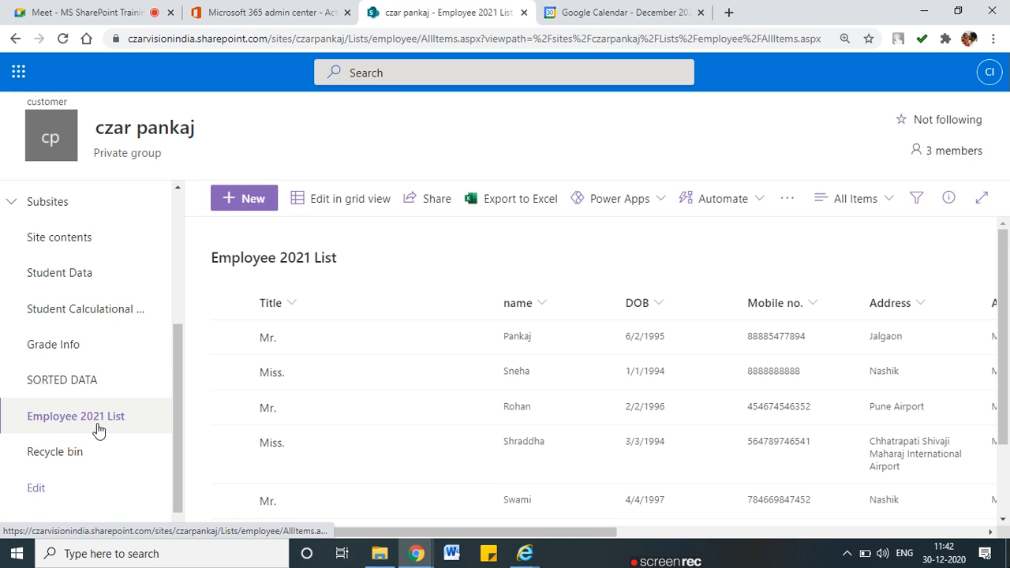
scroll(97, 428, down, 2)
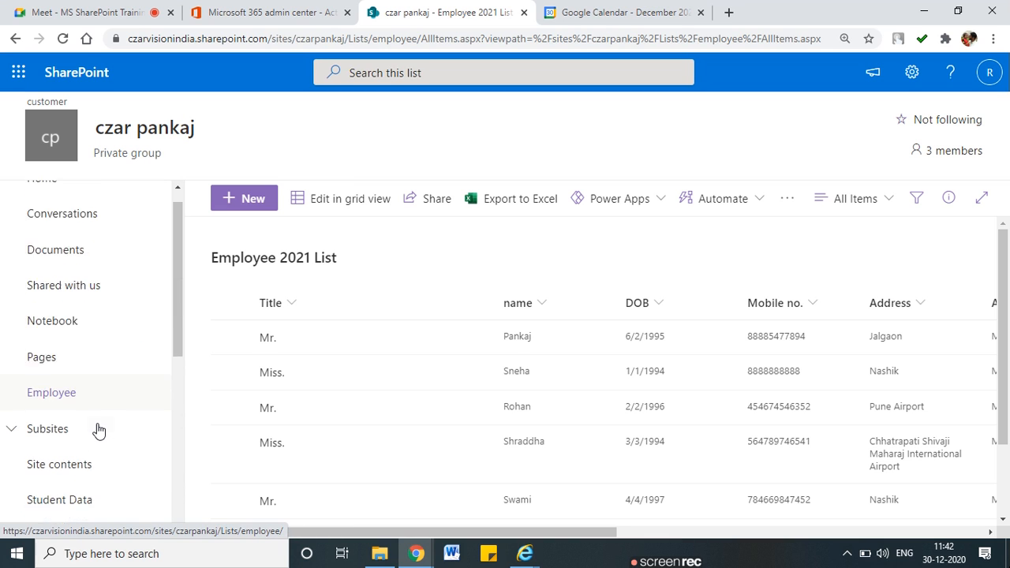
click(61, 348)
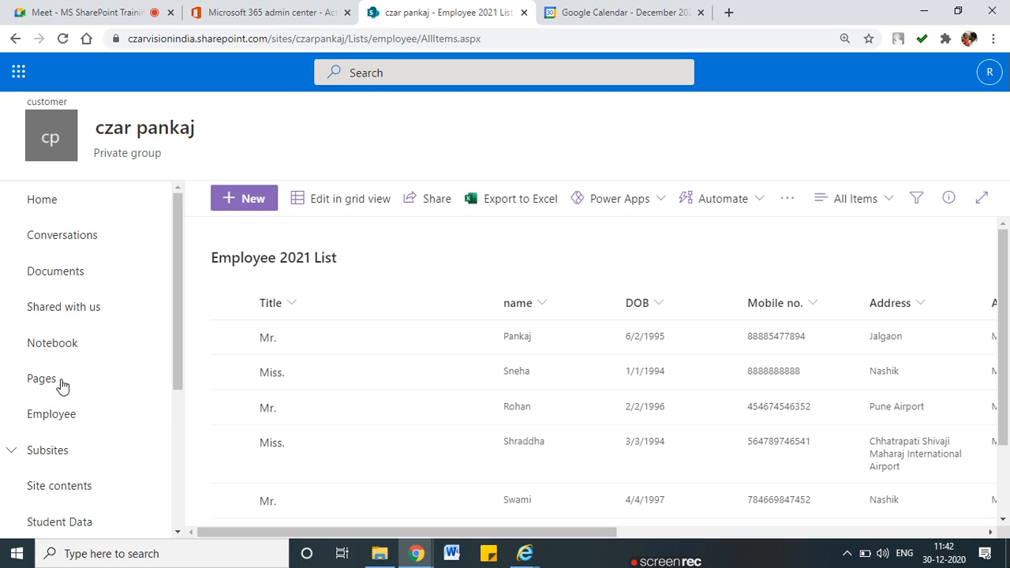
scroll(49, 426, down, 1)
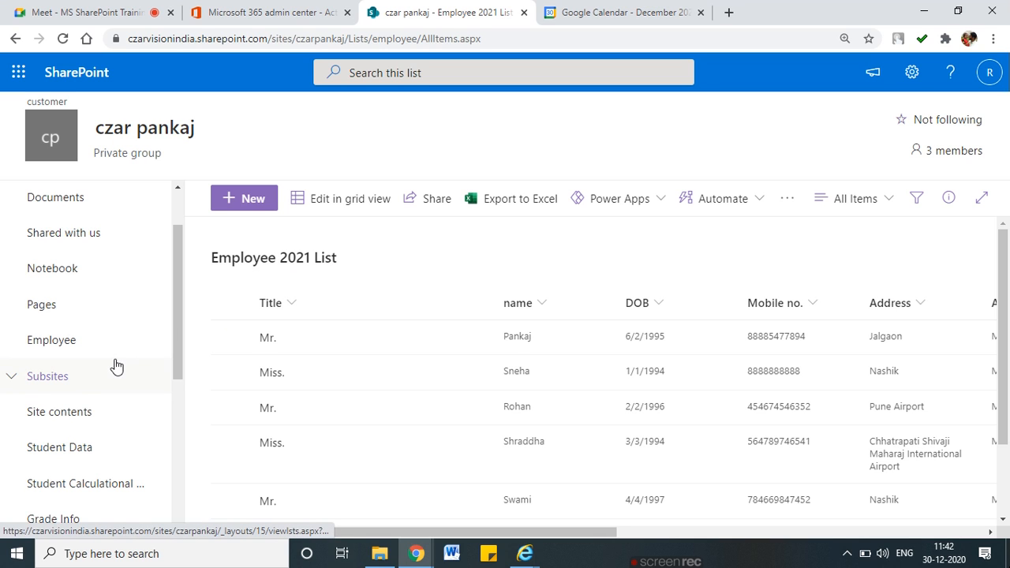
mouse_move(43, 319)
mouse_down()
mouse_move(120, 330)
mouse_move(14, 363)
mouse_move(125, 352)
mouse_move(118, 327)
mouse_up()
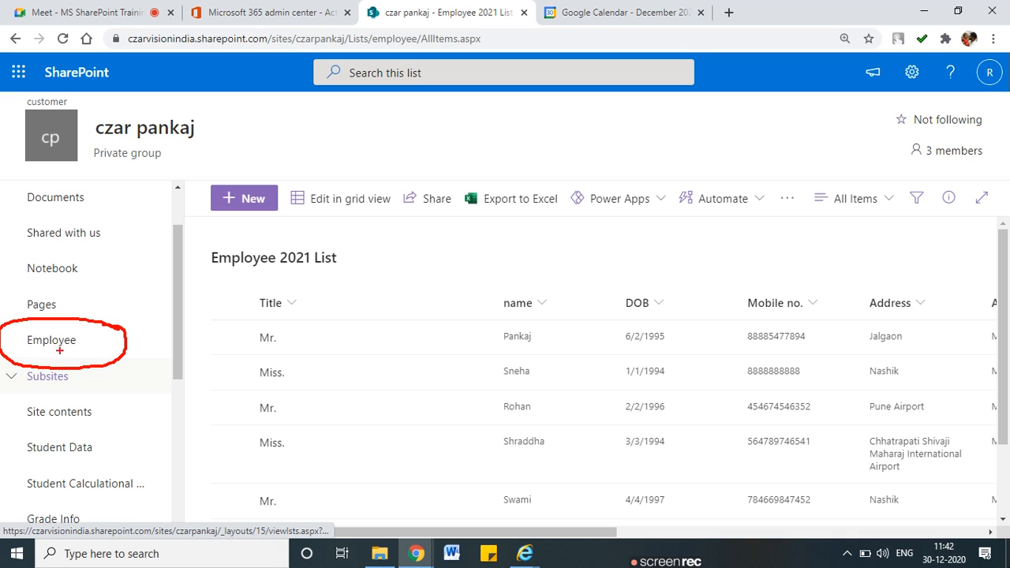
drag(33, 354, 102, 355)
key(Escape)
scroll(47, 327, down, 1)
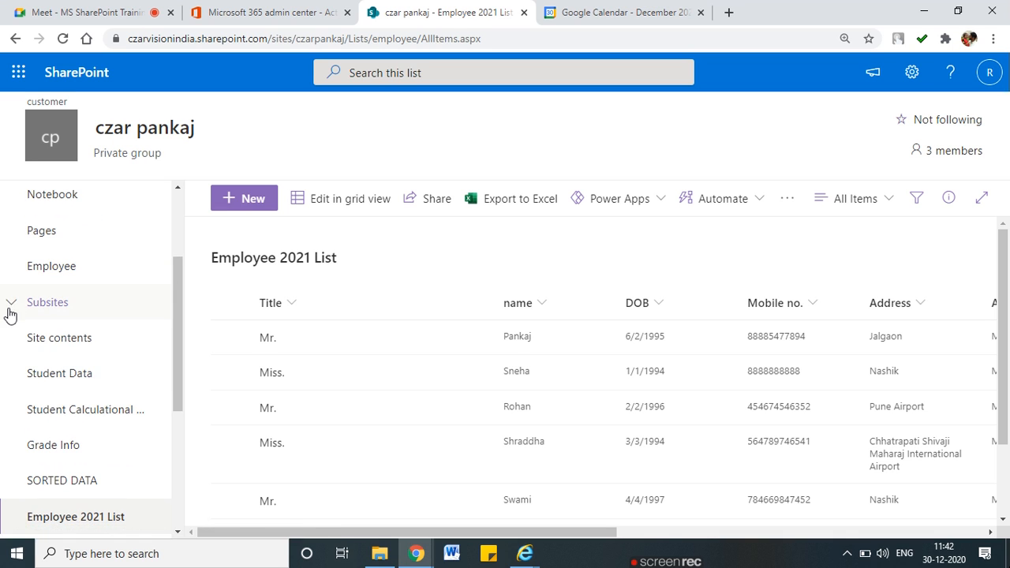
scroll(33, 419, down, 1)
scroll(50, 510, down, 1)
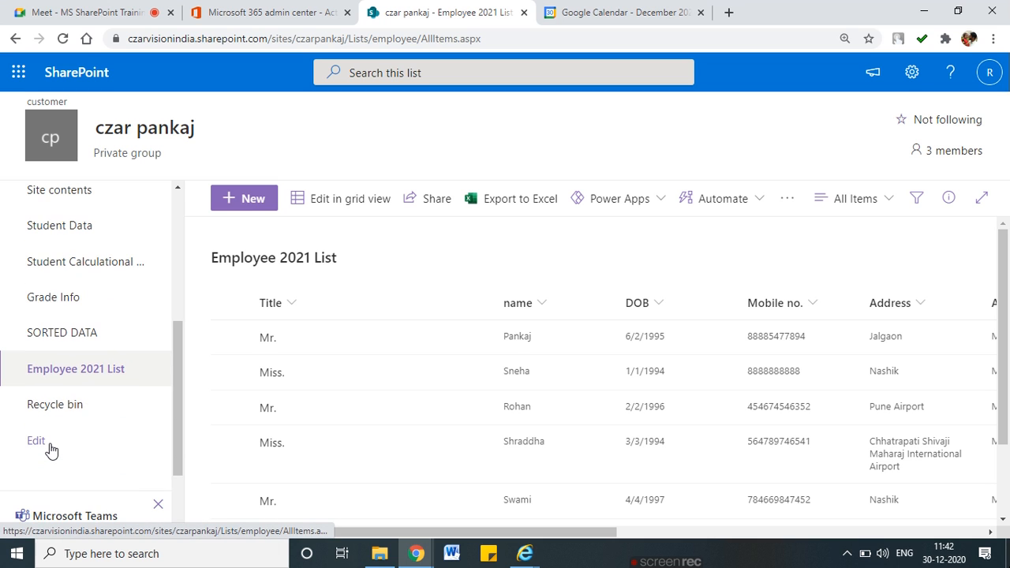
scroll(51, 449, up, 1)
scroll(50, 450, up, 3)
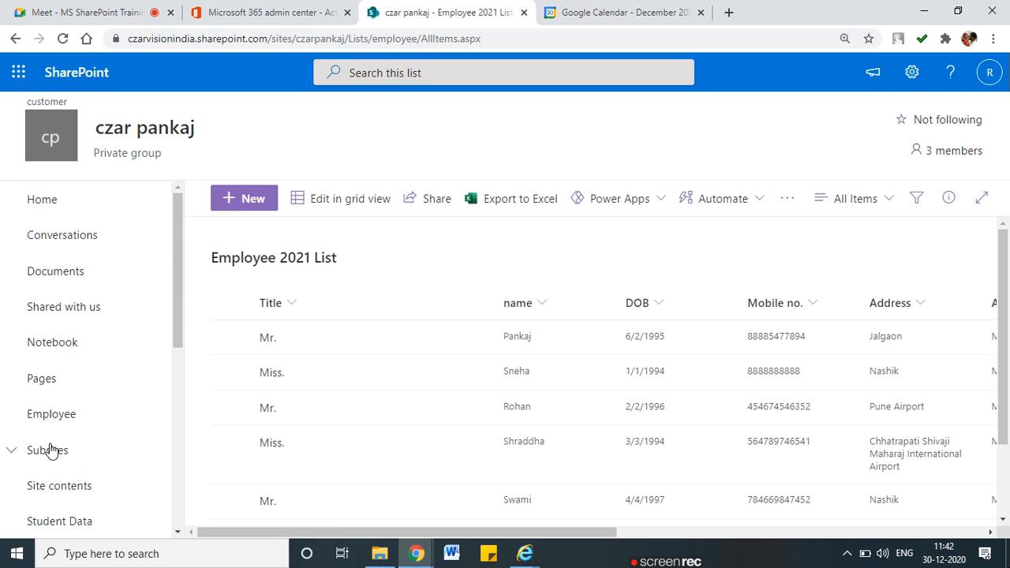
drag(30, 396, 74, 399)
mouse_move(13, 413)
mouse_down()
mouse_move(76, 431)
mouse_move(66, 390)
mouse_move(55, 393)
mouse_up()
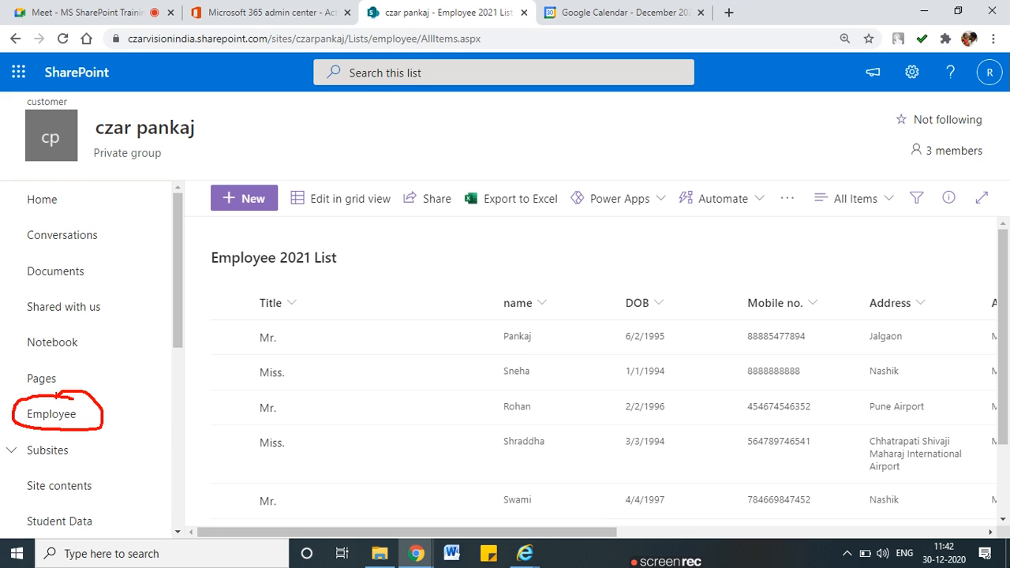
key(Escape)
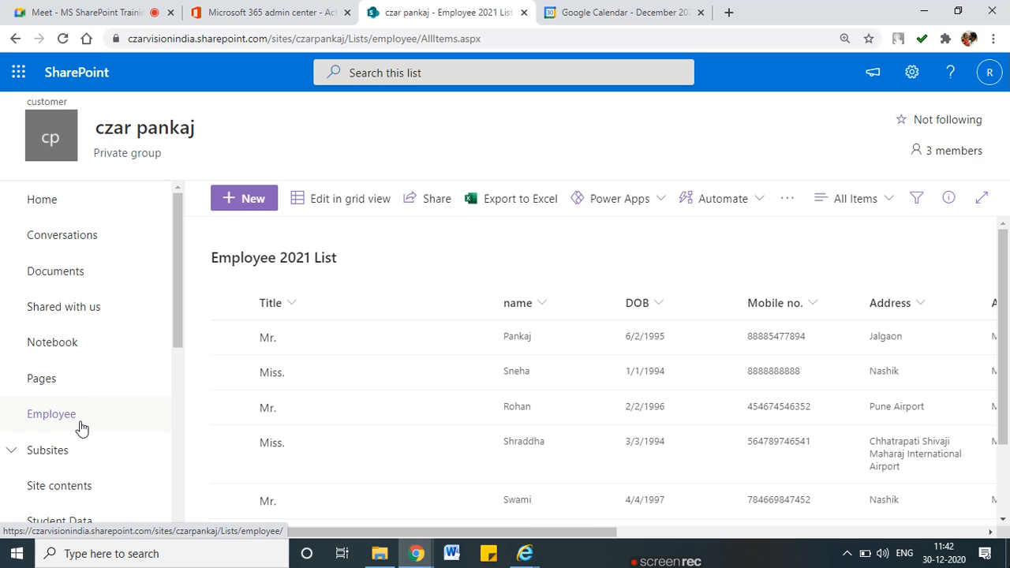
mouse_move(95, 400)
mouse_down()
mouse_move(63, 397)
mouse_move(17, 414)
mouse_move(69, 429)
mouse_move(93, 401)
mouse_up()
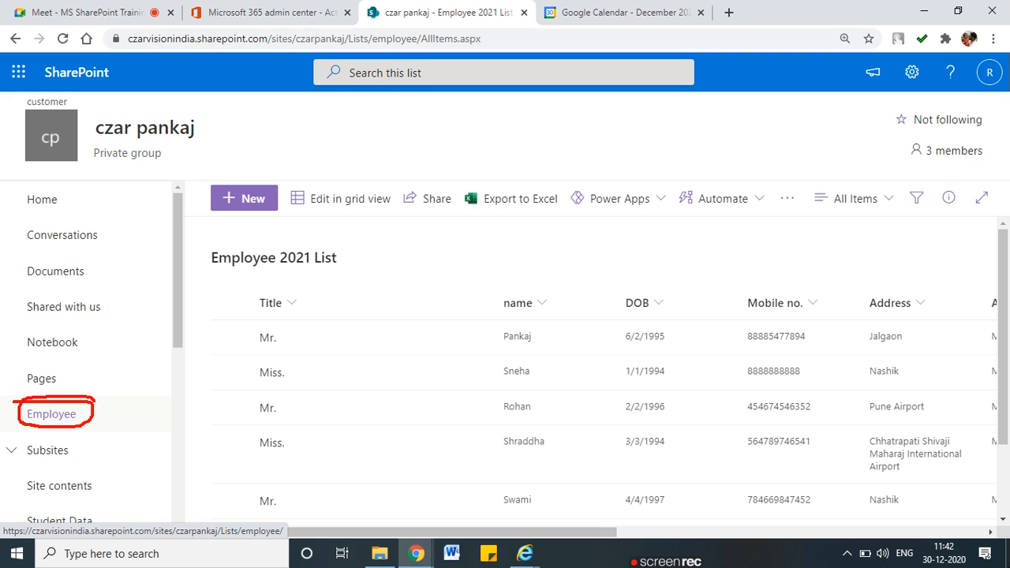
mouse_move(14, 412)
mouse_down()
mouse_move(105, 424)
mouse_move(147, 325)
mouse_move(235, 278)
mouse_up()
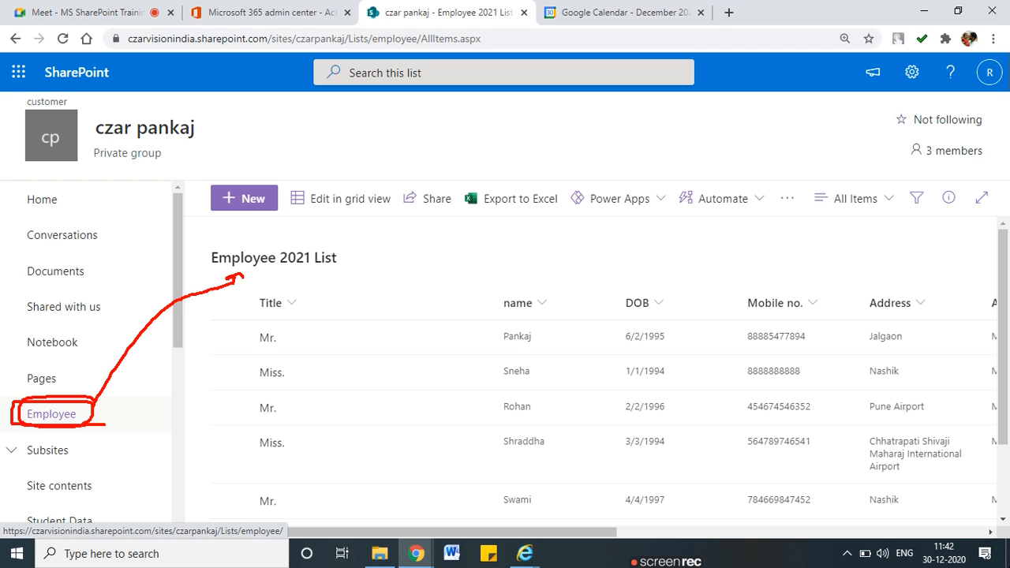
Circle the Employee 2021 List navigation entry and page title, and draw an arrow to 'employee' in the URL
scroll(157, 383, down, 5)
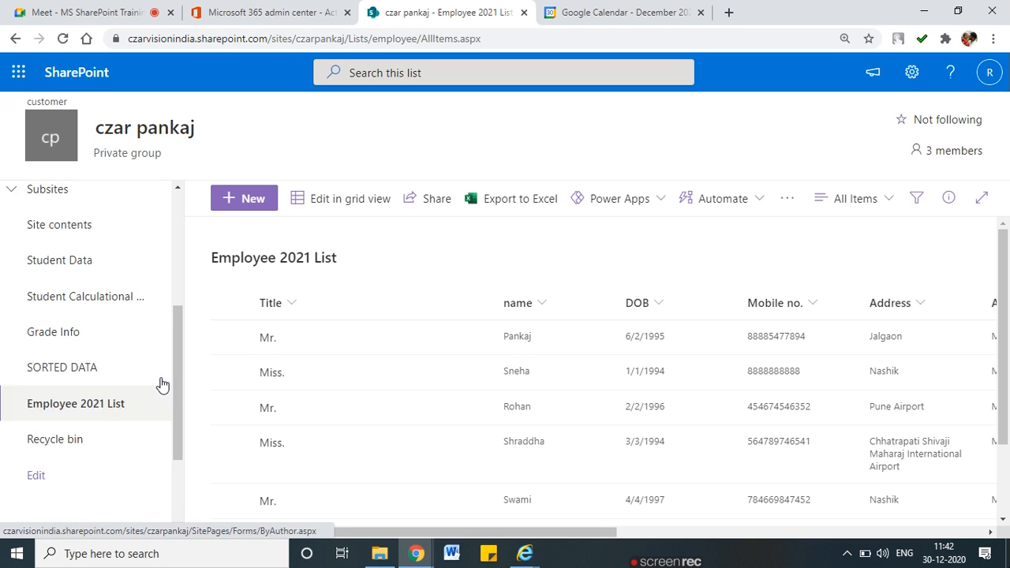
mouse_move(146, 294)
mouse_down()
mouse_move(85, 278)
mouse_move(16, 301)
mouse_move(228, 263)
mouse_move(202, 257)
mouse_move(226, 263)
mouse_up()
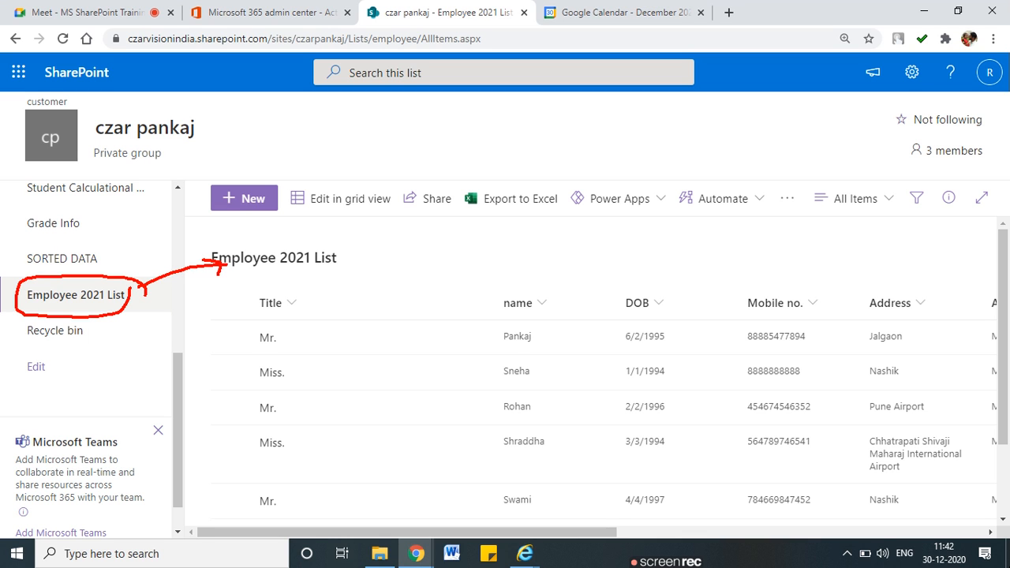
scroll(84, 348, up, 5)
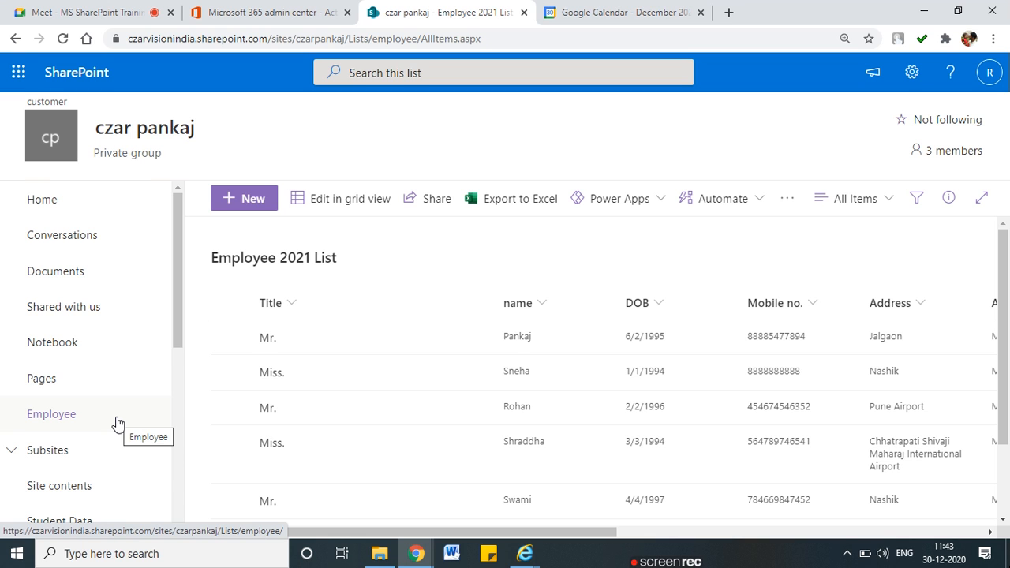
scroll(117, 422, down, 4)
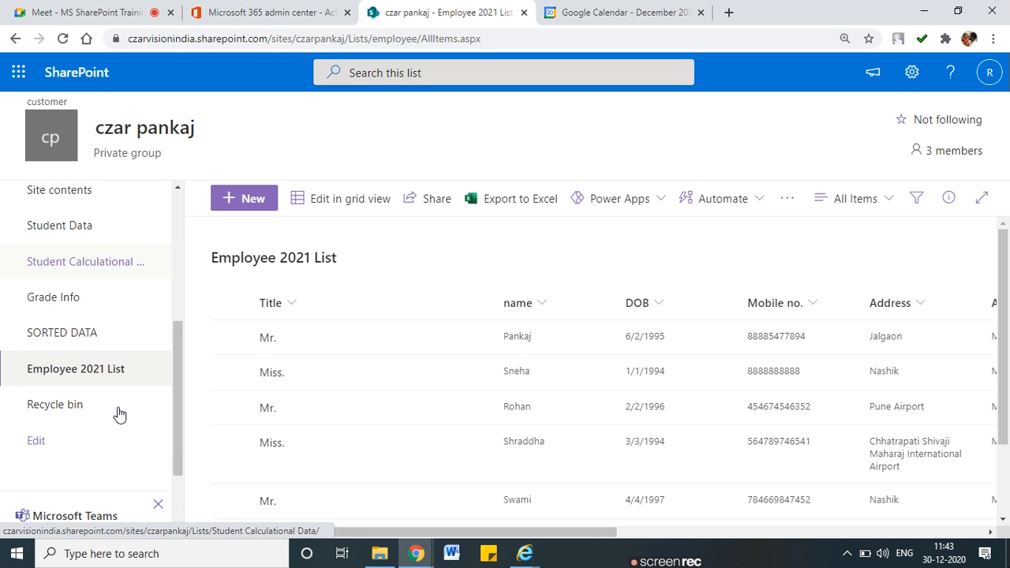
scroll(117, 412, down, 2)
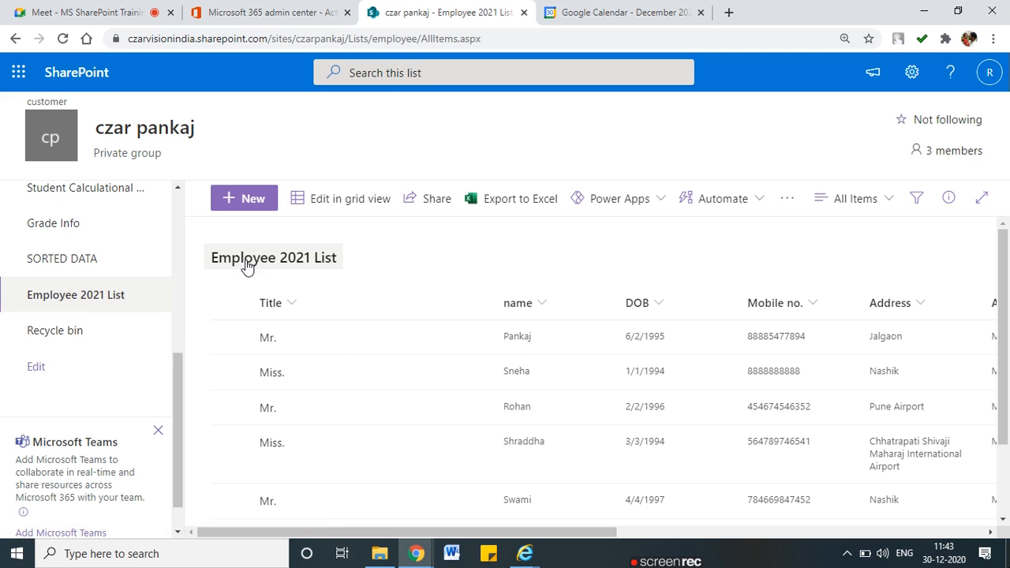
mouse_move(217, 273)
mouse_down()
mouse_move(308, 278)
mouse_move(349, 236)
mouse_move(204, 239)
mouse_move(208, 276)
mouse_move(253, 270)
mouse_move(348, 92)
mouse_up()
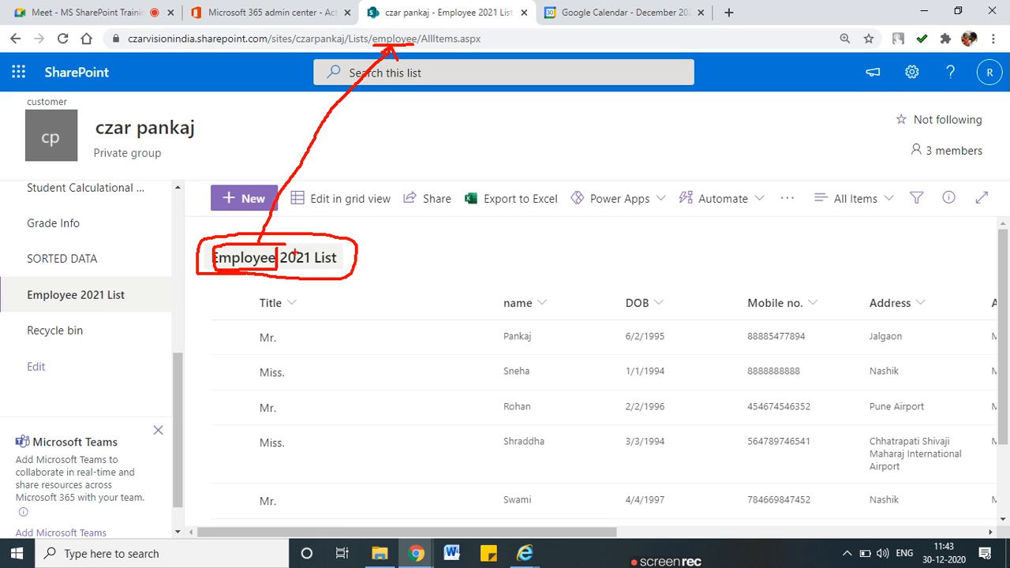
drag(232, 270, 359, 271)
Type the notes 'Display Name - Employee 2021 List' and 'Internal Name (Static Name) - Employee'
key(Escape)
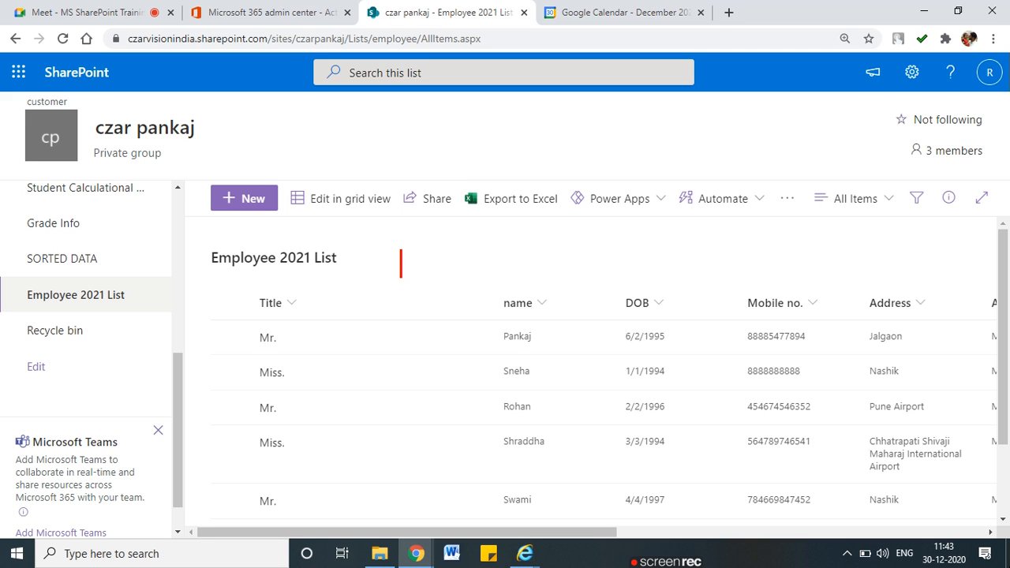
text(Disap)
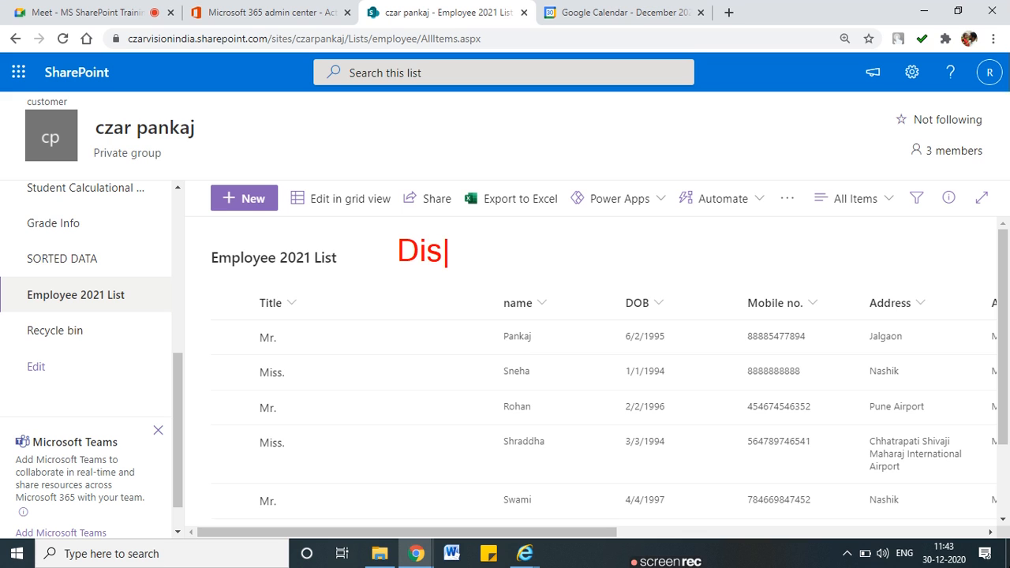
key(BackSpace)
key(BackSpace)
text(play Name )
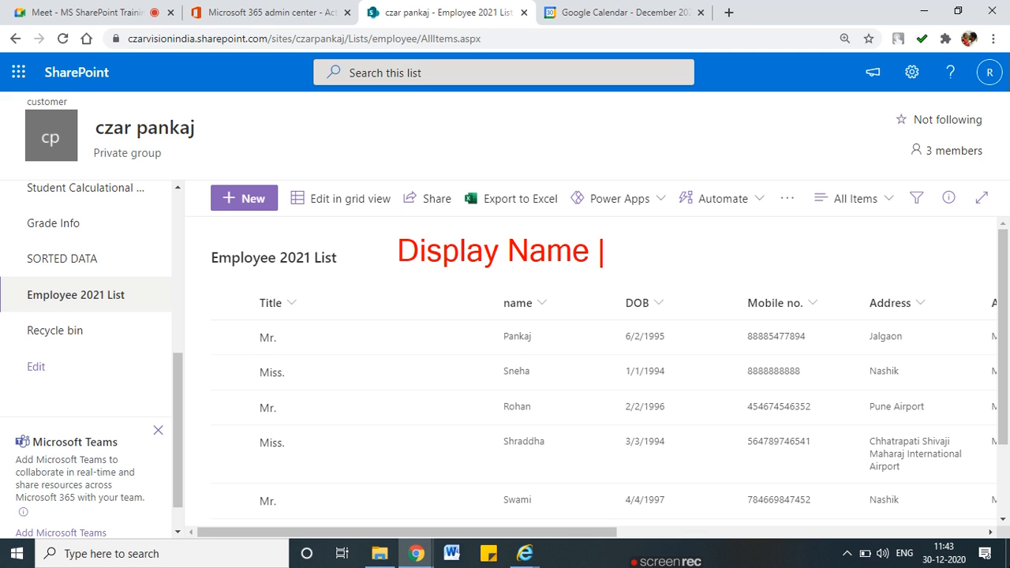
text(- Em)
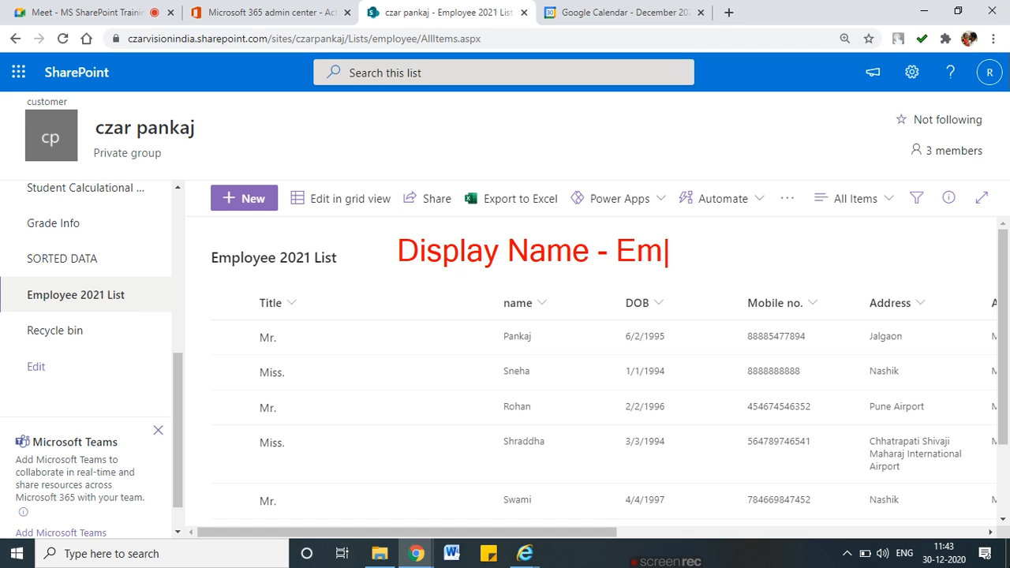
text(p,oyee 3)
key(BackSpace)
key(BackSpace)
key(BackSpace)
key(BackSpace)
key(BackSpace)
key(BackSpace)
key(BackSpace)
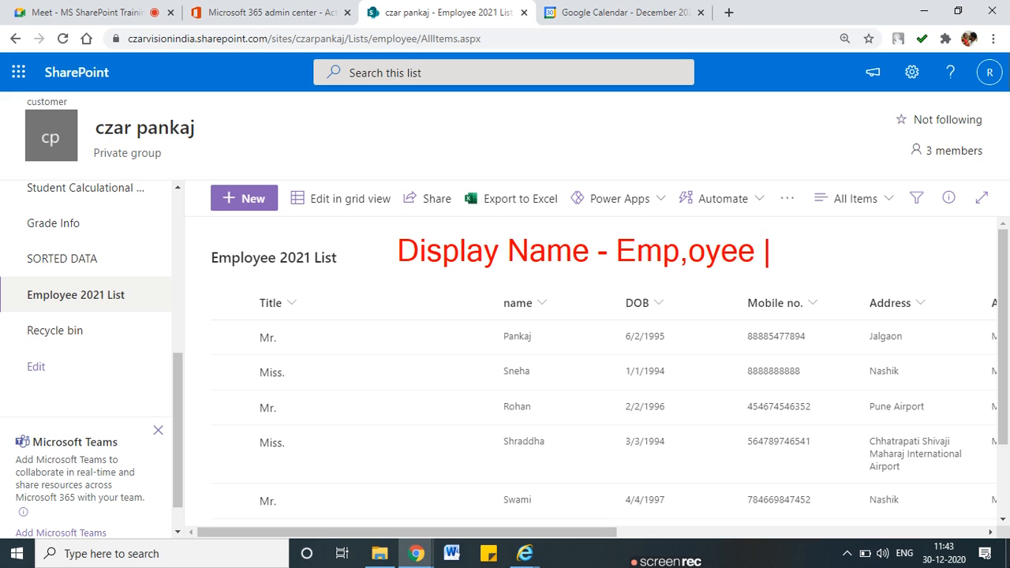
text(lo)
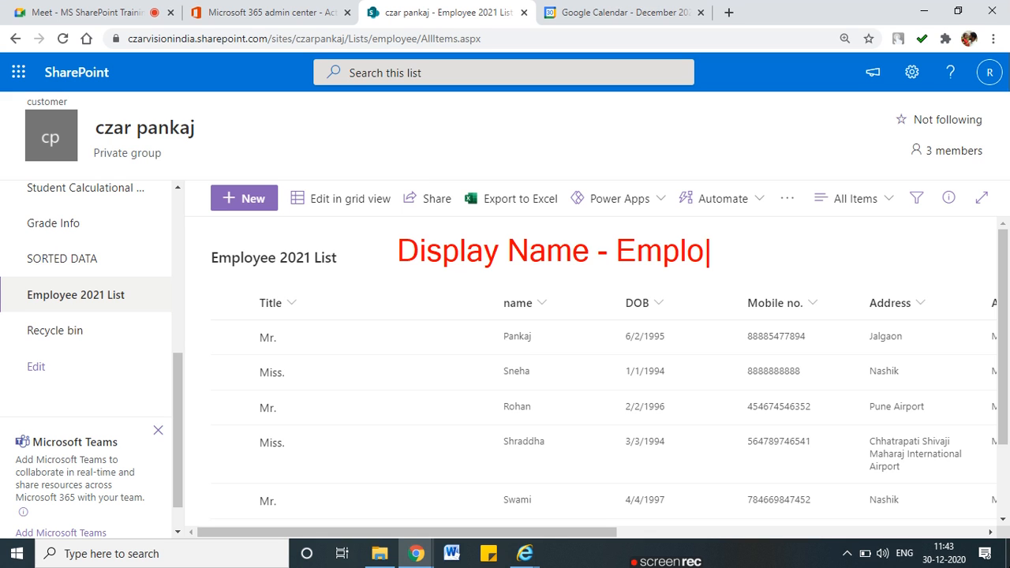
text(yee 2021)
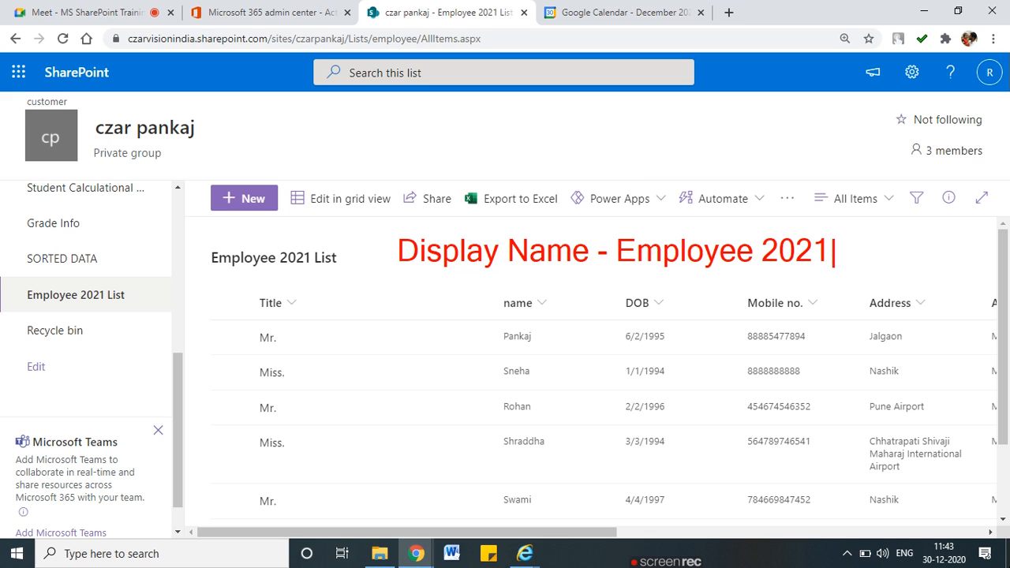
text( List)
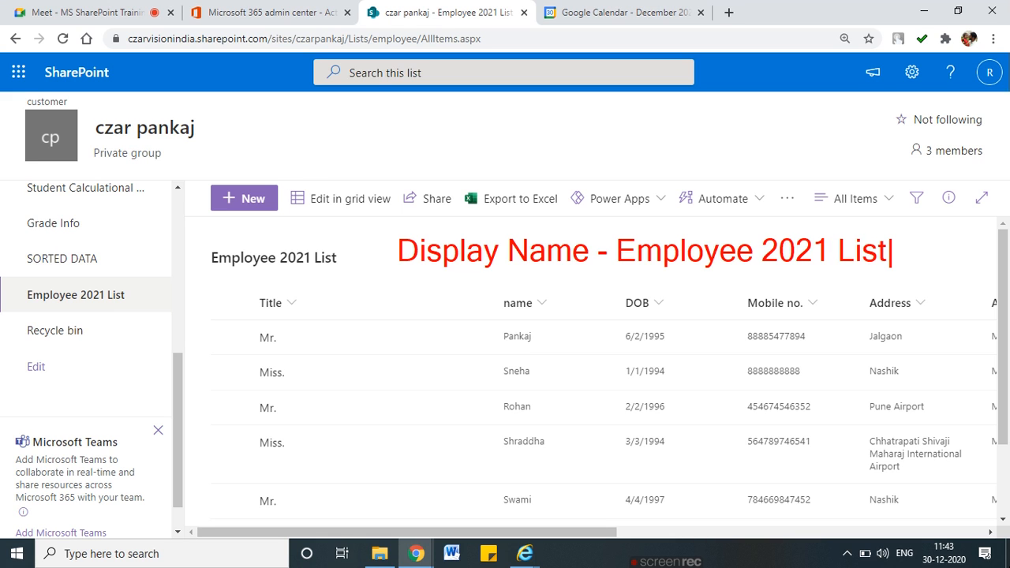
key(Return)
text(Internal )
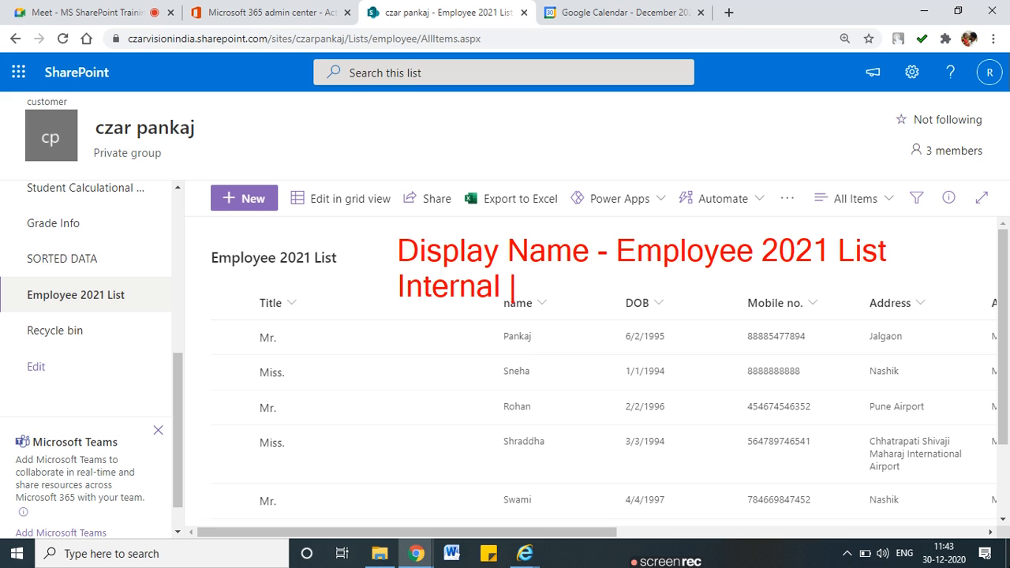
text(Name ())
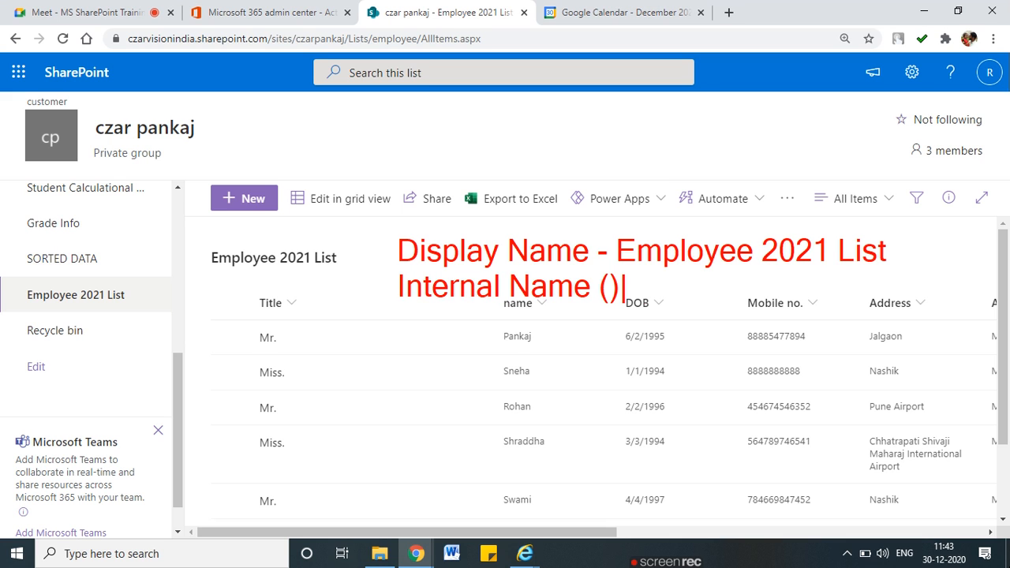
text(Stat)
key(BackSpace)
key(BackSpace)
key(BackSpace)
key(BackSpace)
key(BackSpace)
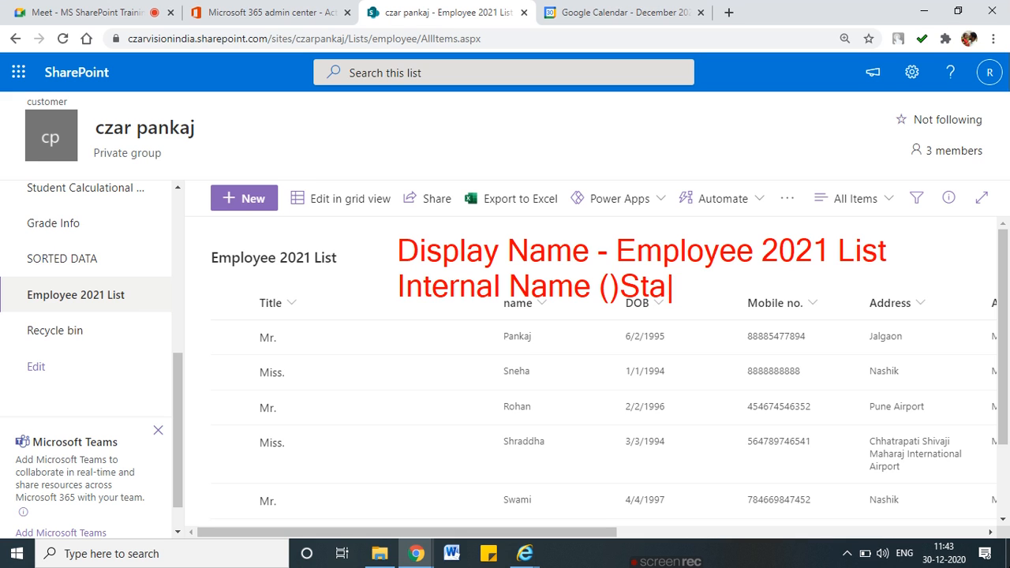
text(Static)
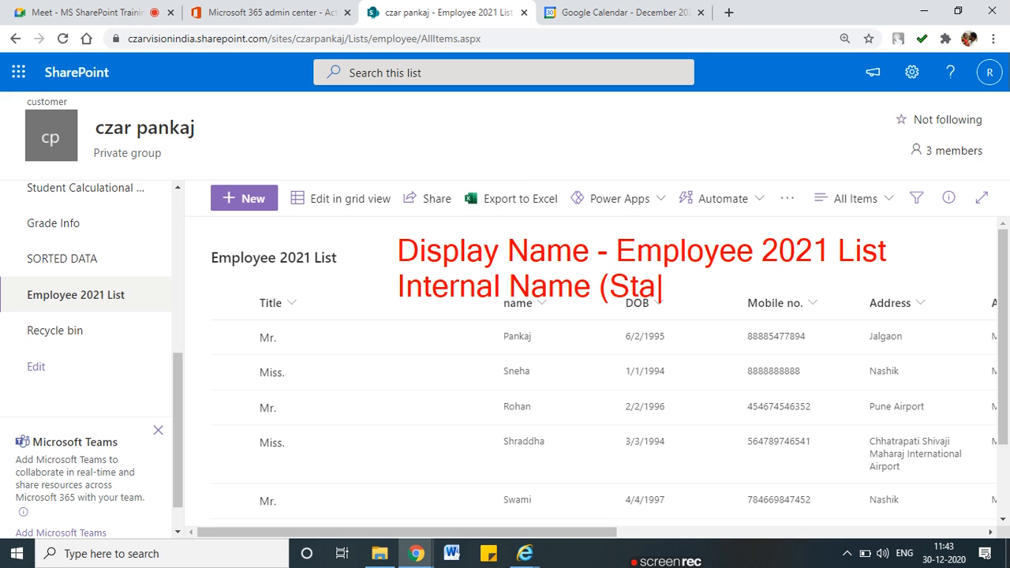
text( Name) - )
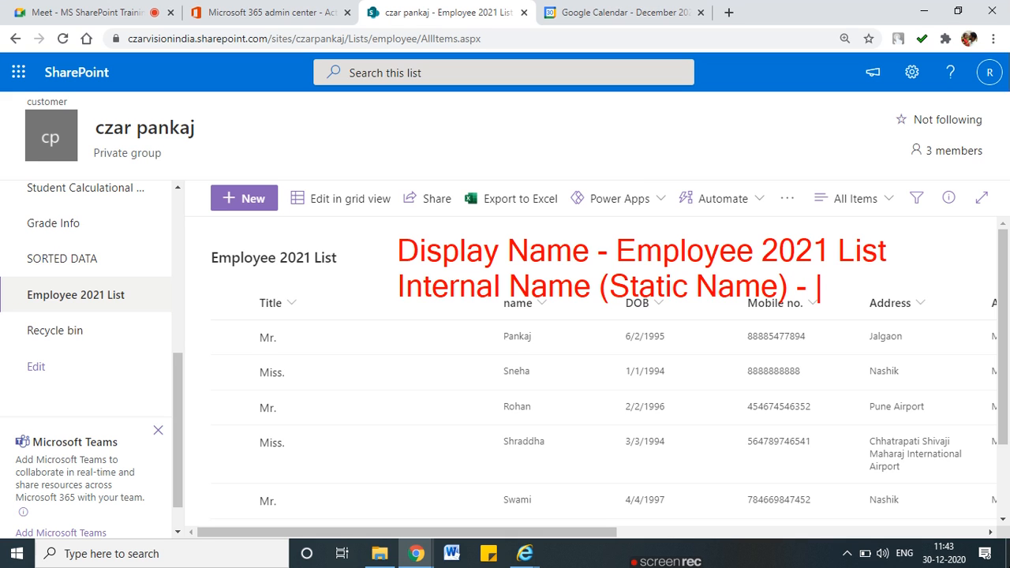
text(Empl)
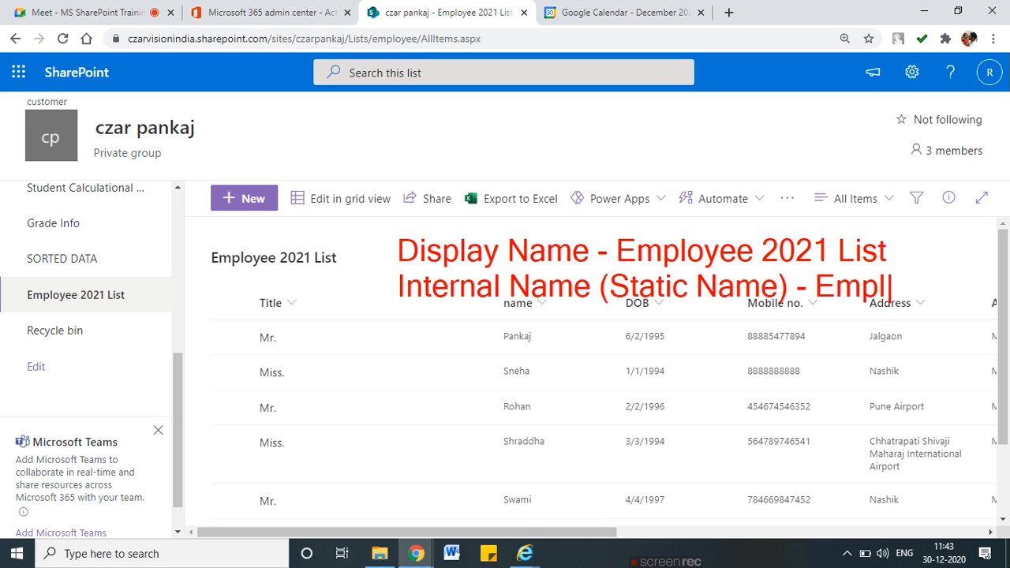
text(oyee)
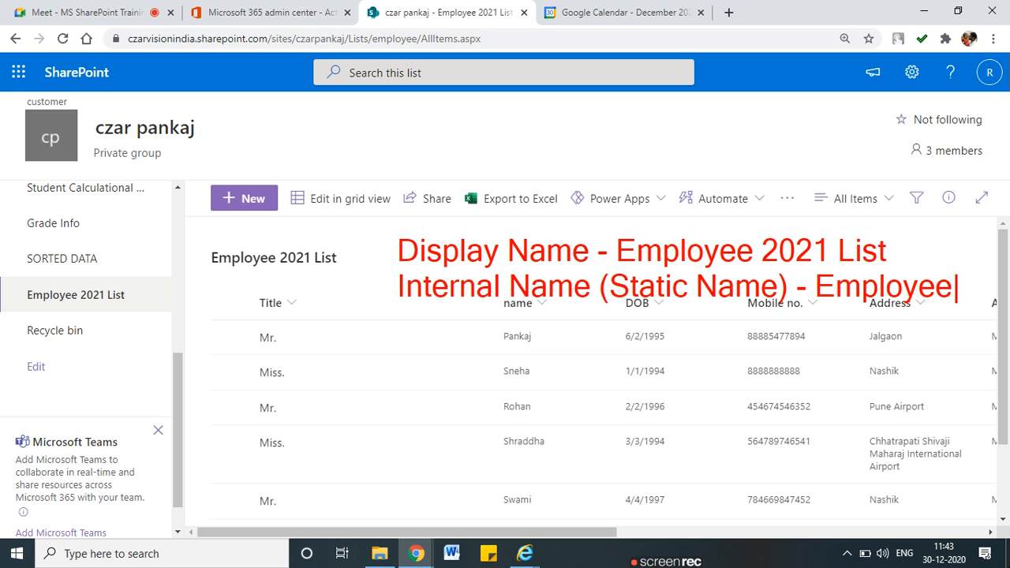
Draw arrows and underlines linking the notes to the page title, navigation entry and 'employee' in the URL
mouse_move(392, 253)
mouse_down()
mouse_move(360, 253)
mouse_move(359, 265)
mouse_move(209, 301)
mouse_move(157, 289)
mouse_move(166, 307)
mouse_up()
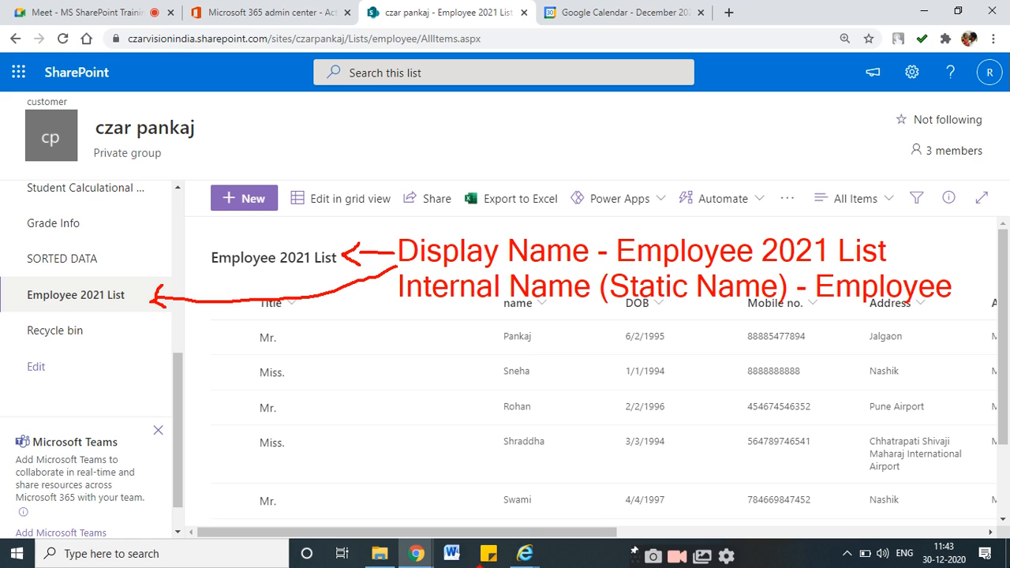
mouse_move(399, 293)
mouse_down()
mouse_move(348, 196)
mouse_move(390, 39)
mouse_move(397, 53)
mouse_move(390, 24)
mouse_move(371, 42)
mouse_move(402, 25)
mouse_up()
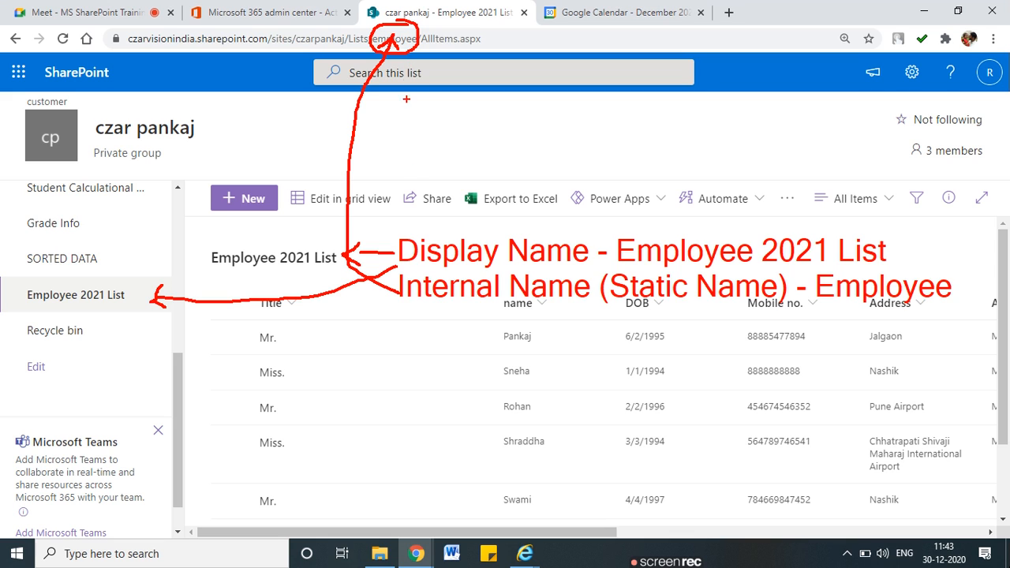
drag(419, 308, 562, 307)
drag(667, 307, 742, 307)
drag(203, 276, 313, 276)
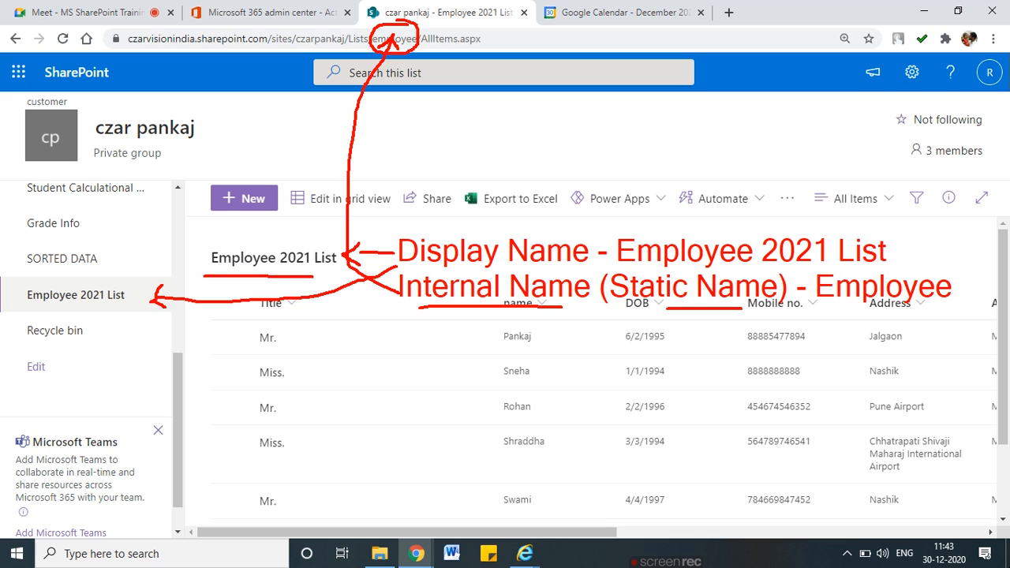
mouse_move(32, 309)
mouse_down()
mouse_move(134, 310)
mouse_move(86, 278)
mouse_move(24, 303)
mouse_up()
mouse_move(216, 271)
mouse_down()
mouse_move(301, 232)
mouse_move(274, 284)
mouse_up()
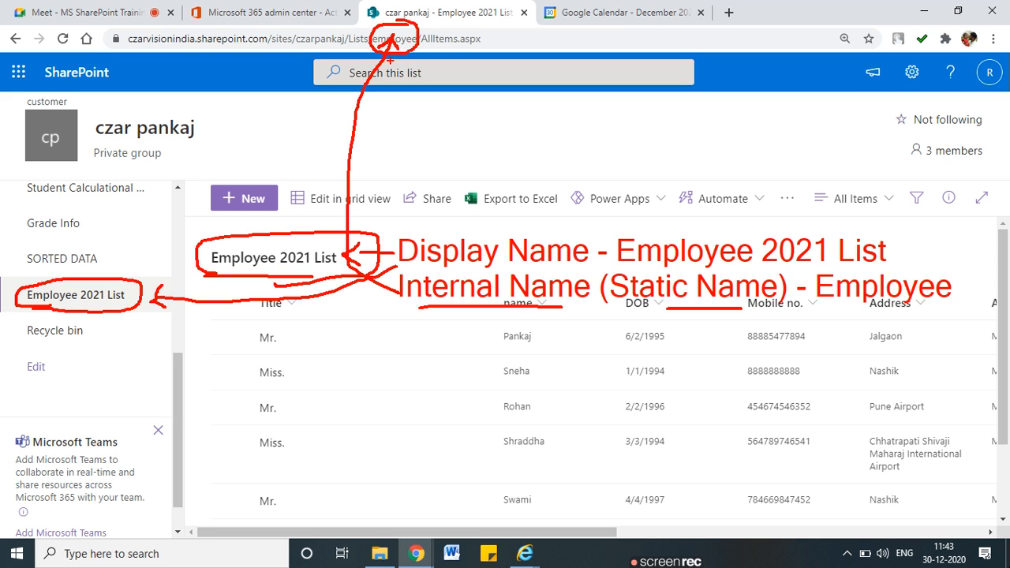
drag(374, 53, 352, 54)
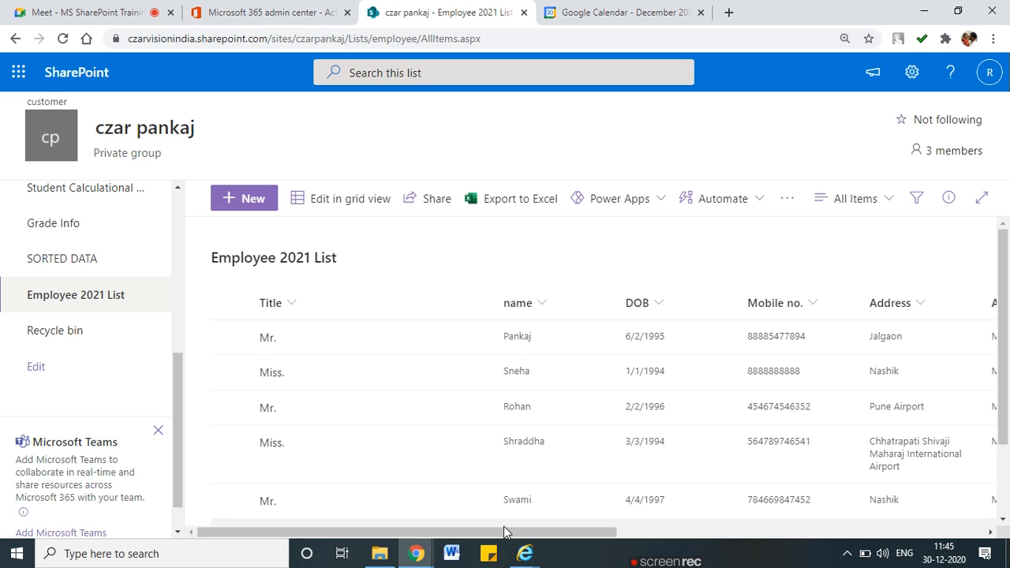
Go from the Employee 2021 List via Site contents to the czar pankaj Site Settings page
click(911, 72)
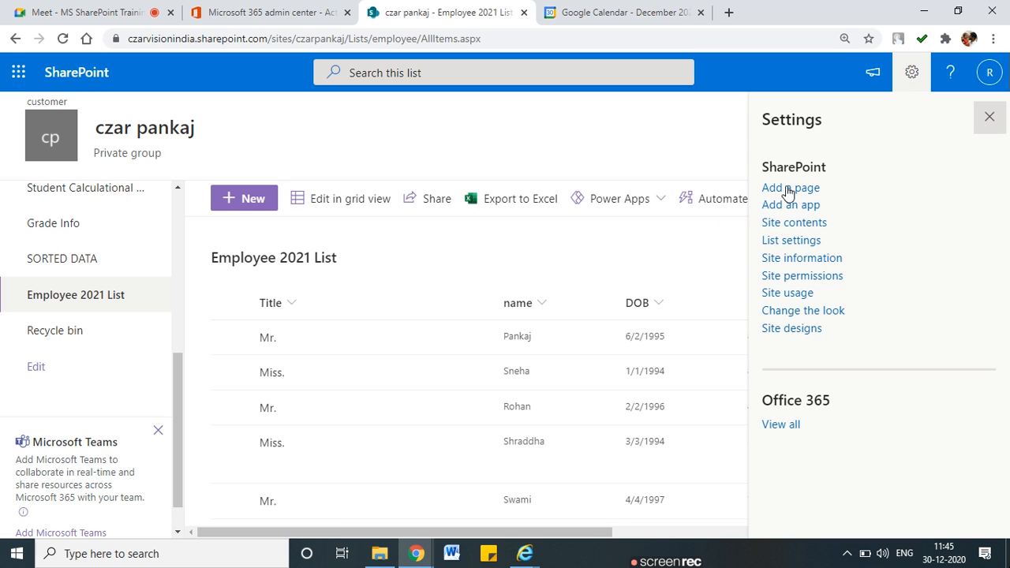
click(989, 117)
scroll(109, 365, up, 3)
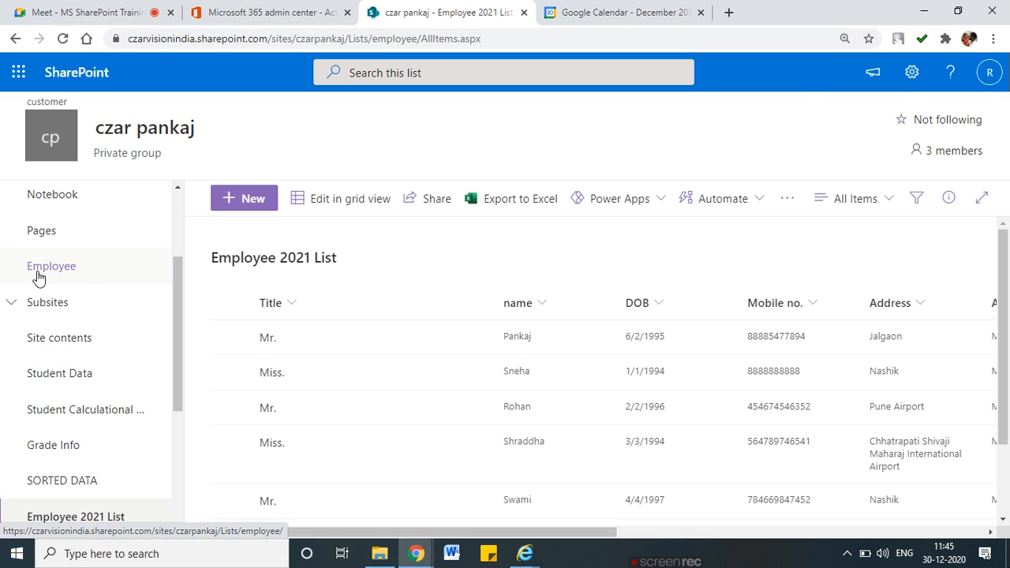
click(911, 72)
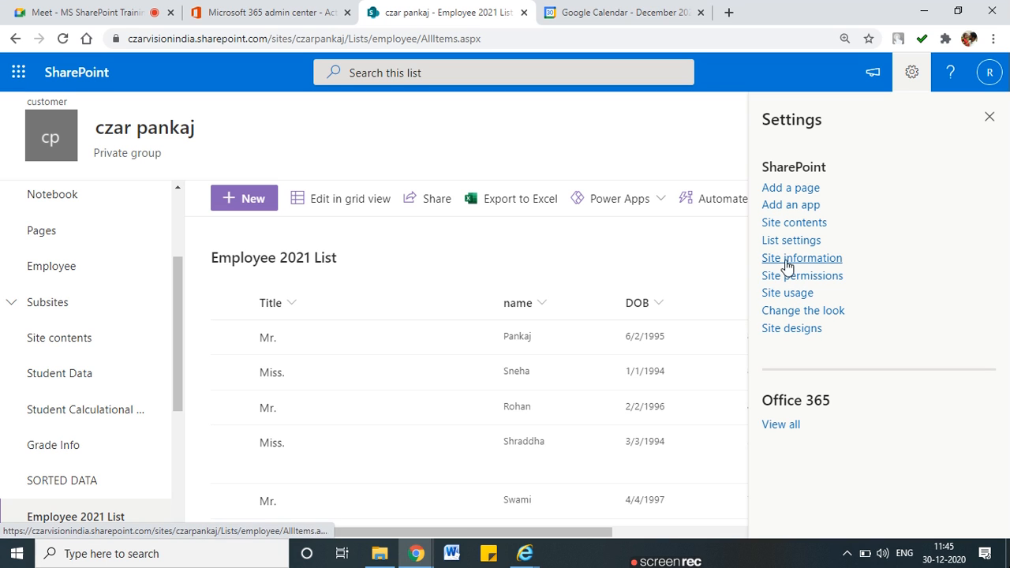
click(787, 228)
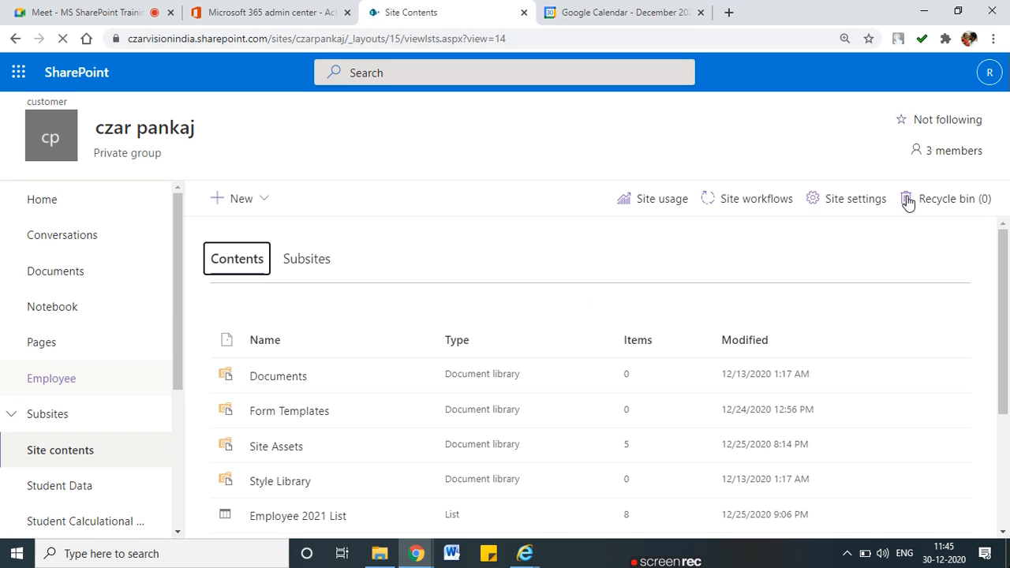
click(856, 205)
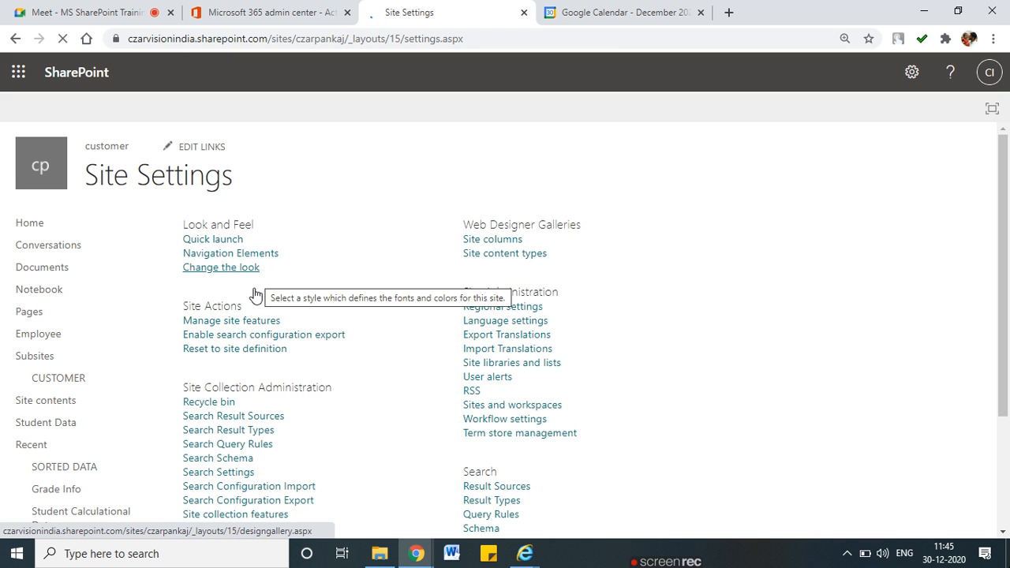
Delete the Employee link from Quick Launch and go back to the czar pankaj home page
click(217, 241)
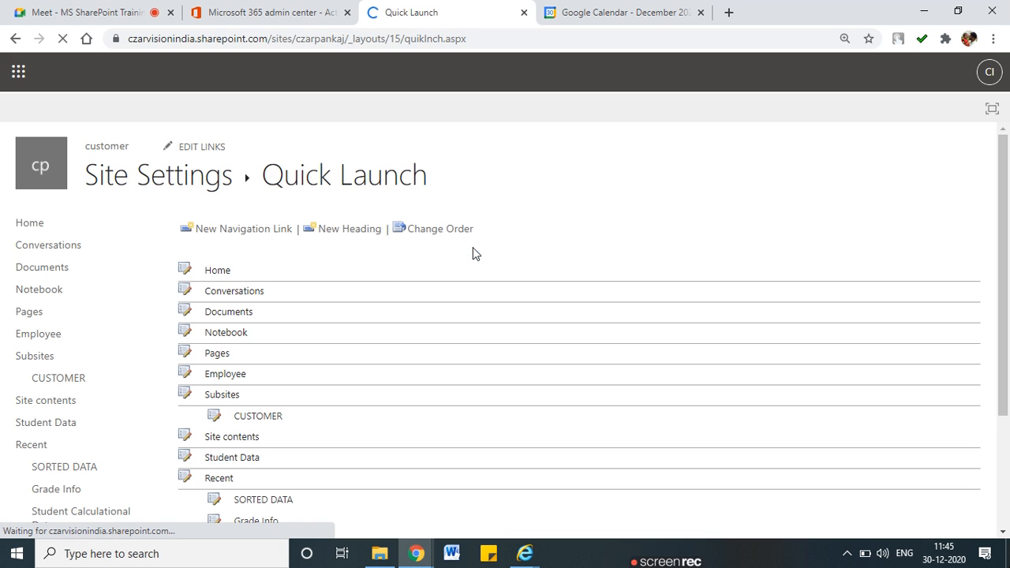
scroll(392, 323, down, 2)
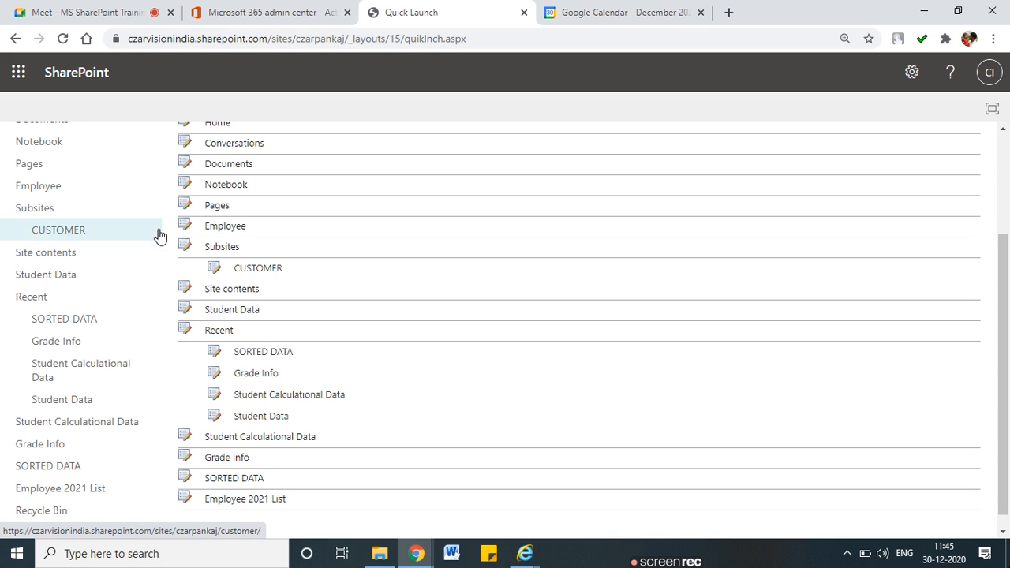
click(184, 226)
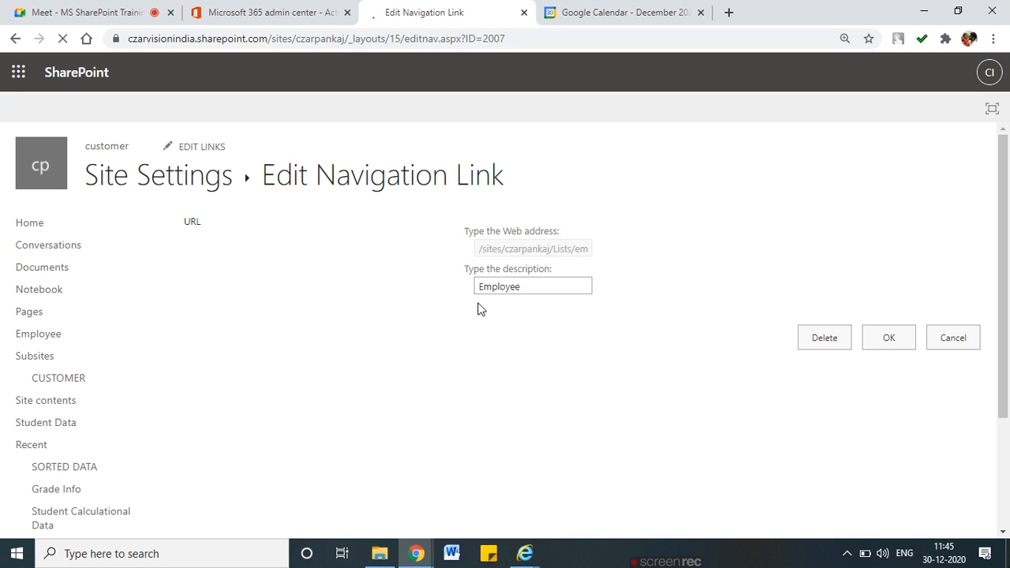
click(821, 334)
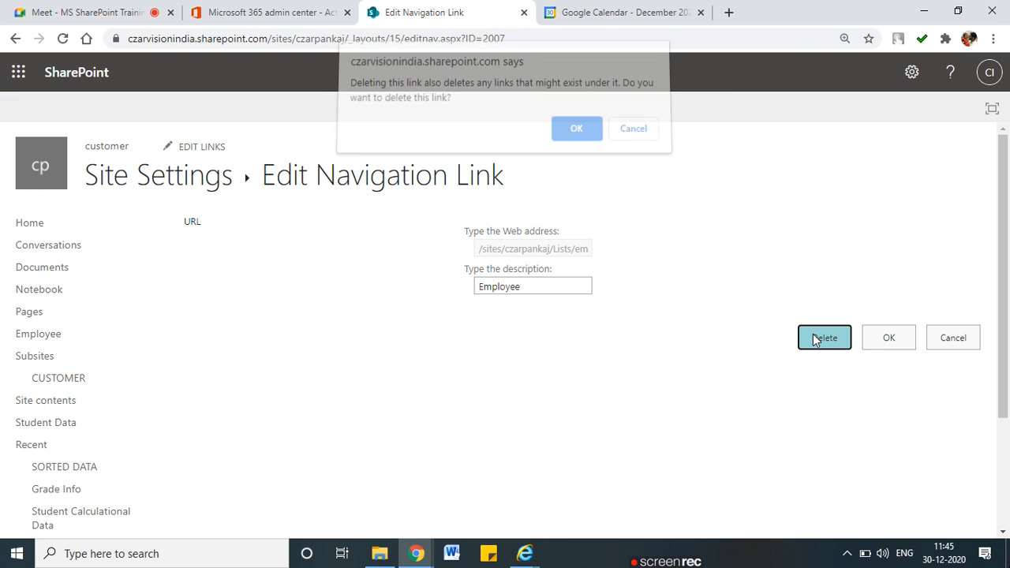
click(591, 142)
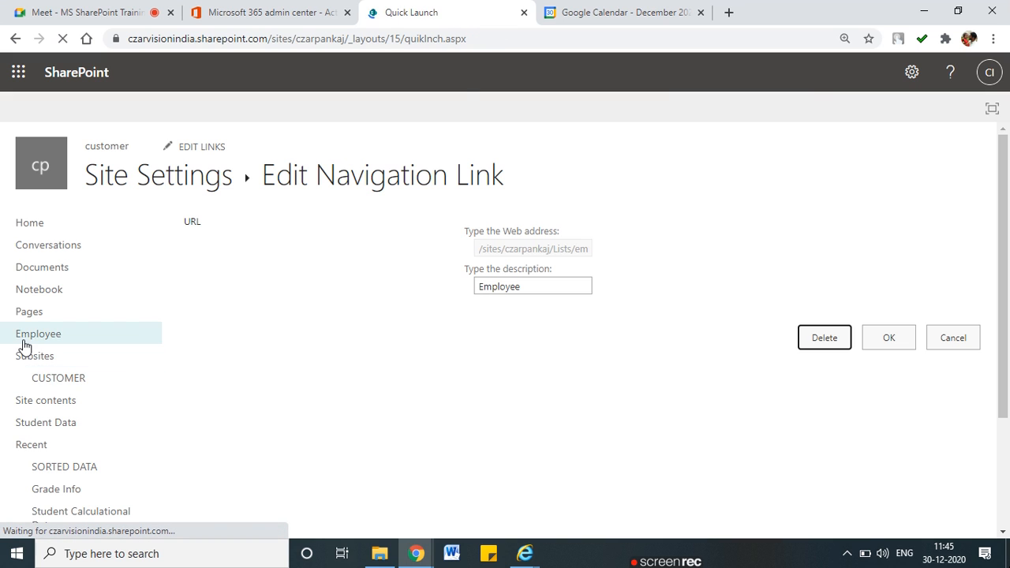
click(26, 229)
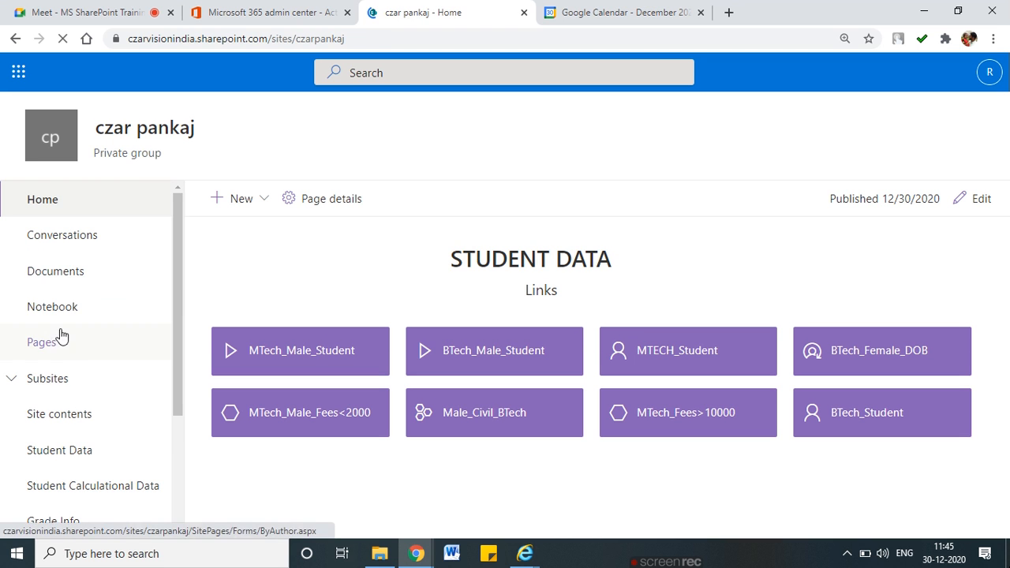
Open Employee 2021 List from the left navigation and show its Settings pane
scroll(71, 395, down, 3)
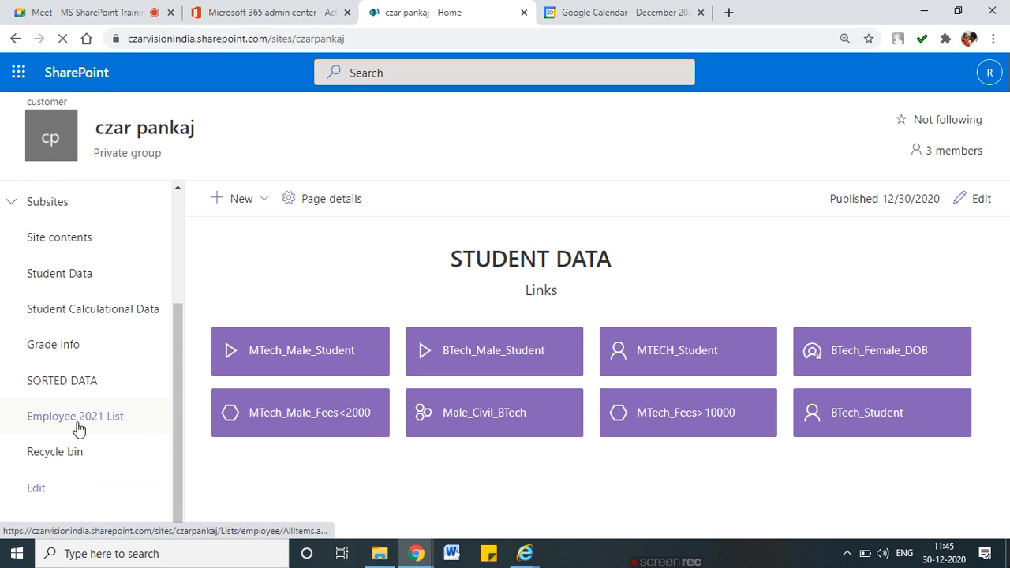
scroll(79, 418, up, 3)
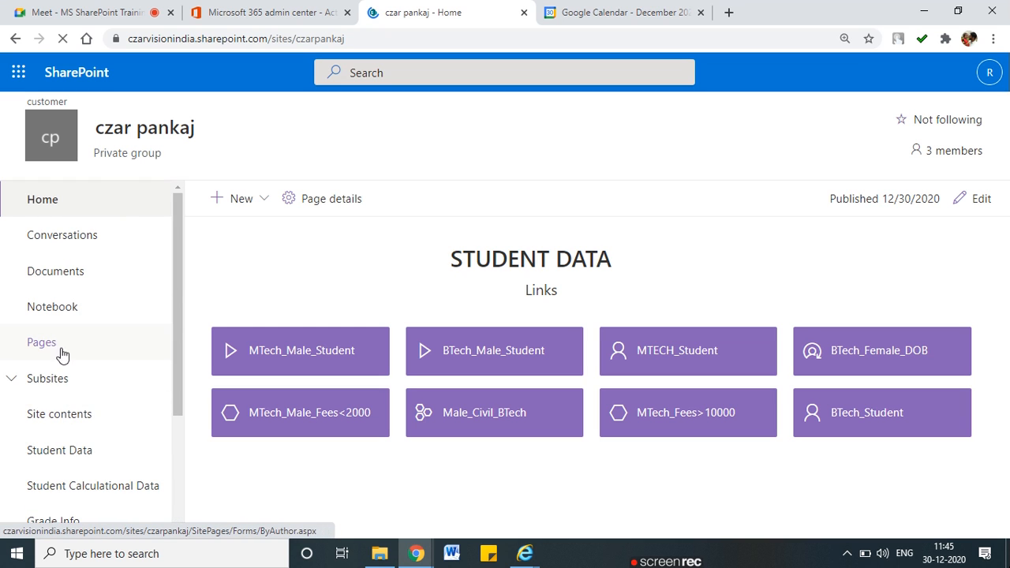
scroll(91, 355, down, 3)
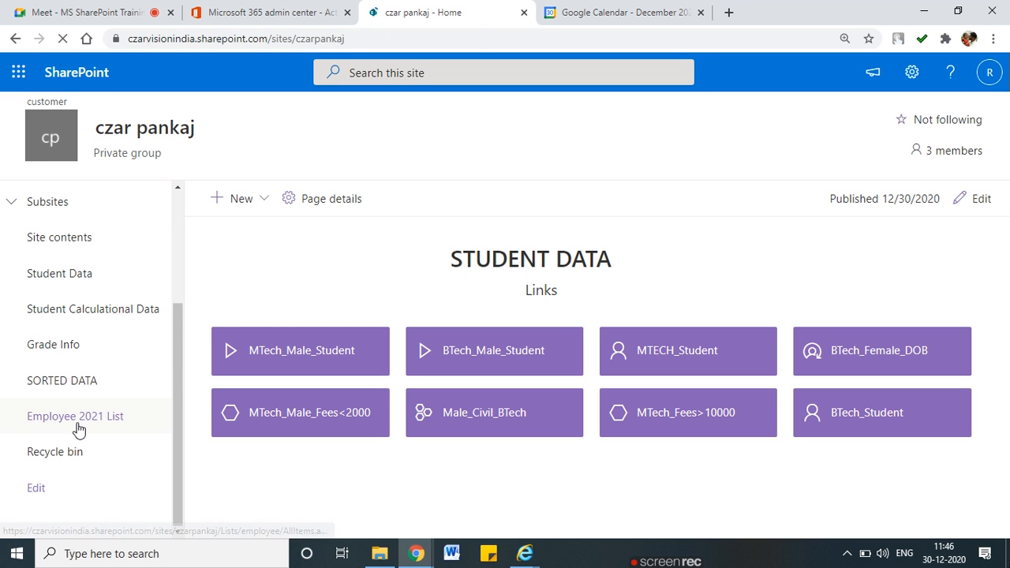
click(77, 428)
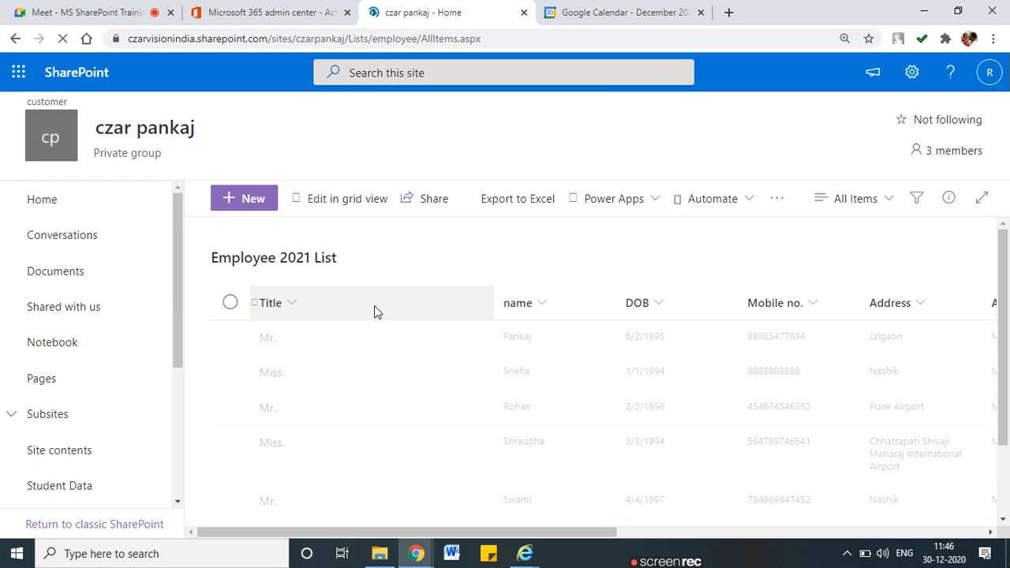
click(907, 75)
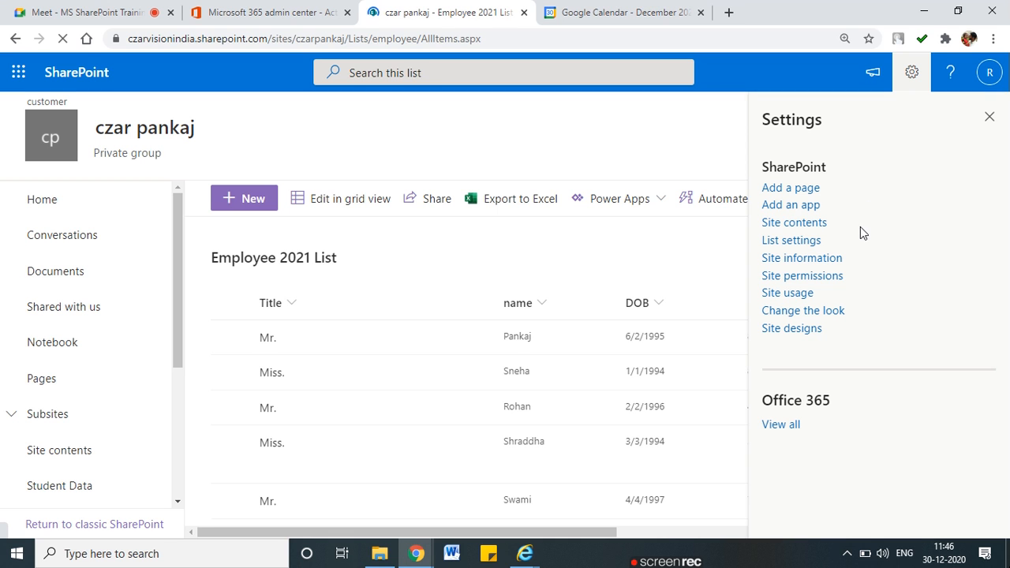
Open List settings for Employee 2021 List and go to its Versioning settings
click(787, 240)
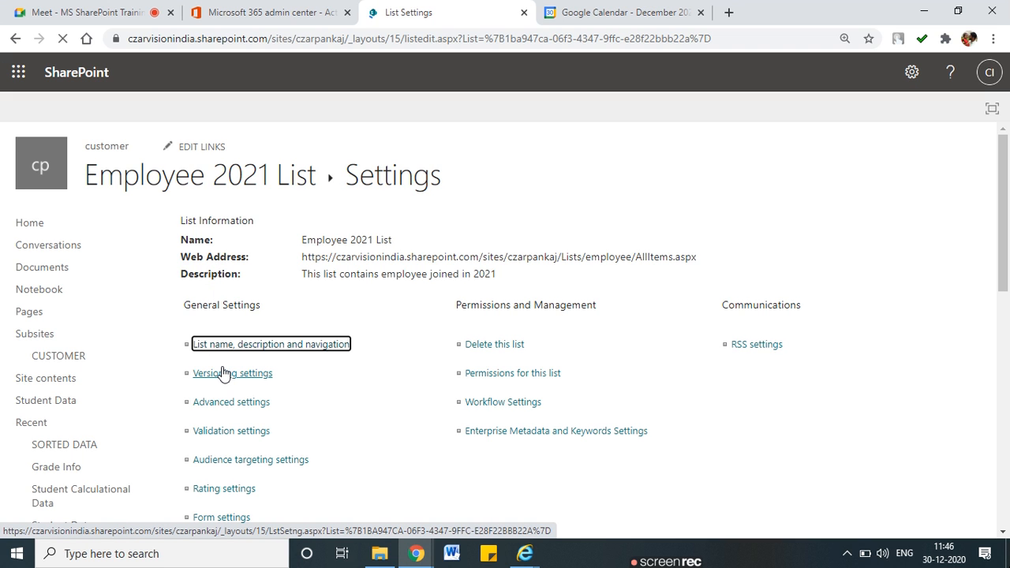
scroll(222, 372, down, 1)
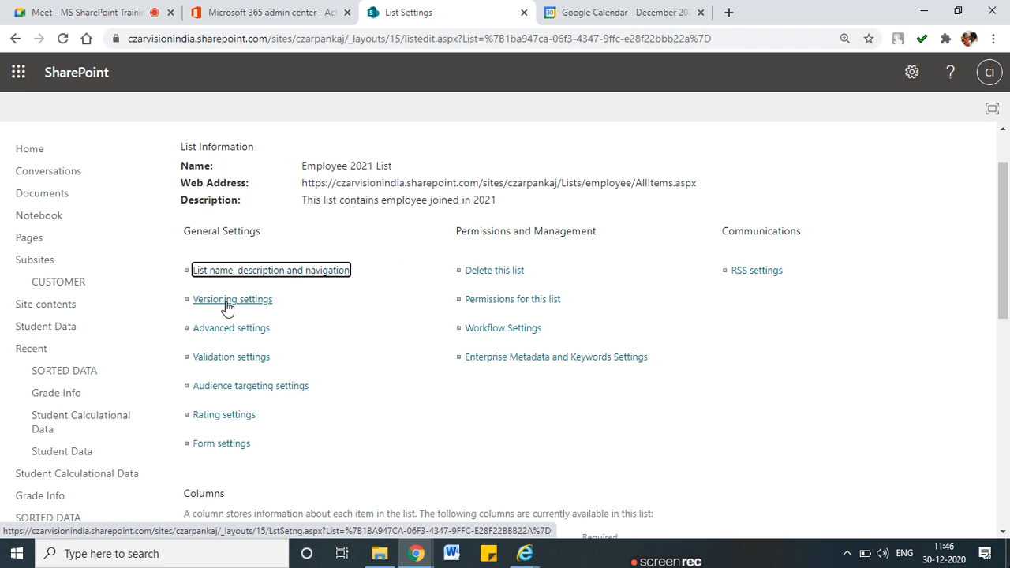
click(227, 307)
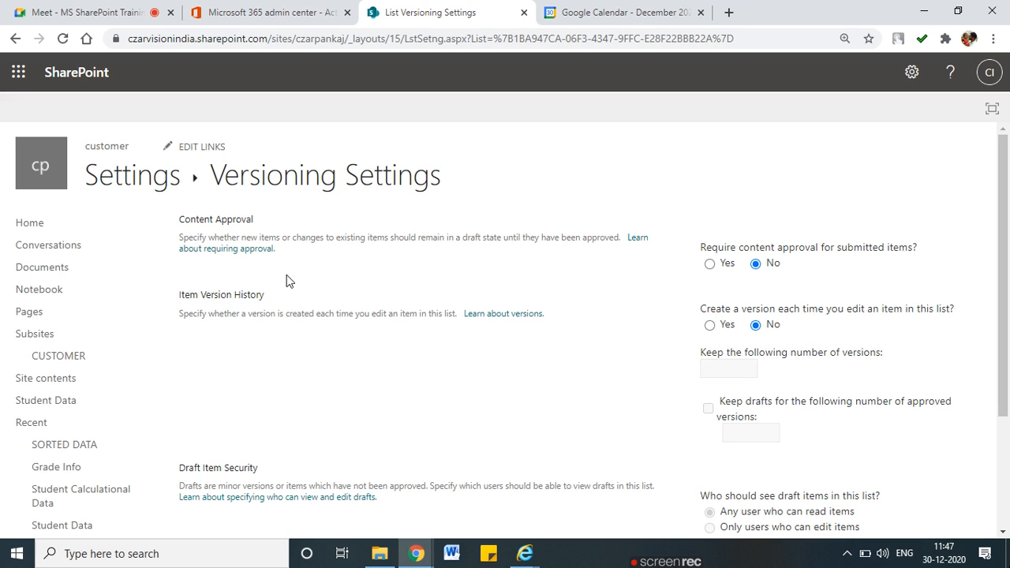
Set 'Require content approval for submitted items?' to Yes on the Versioning Settings page
drag(697, 250, 915, 246)
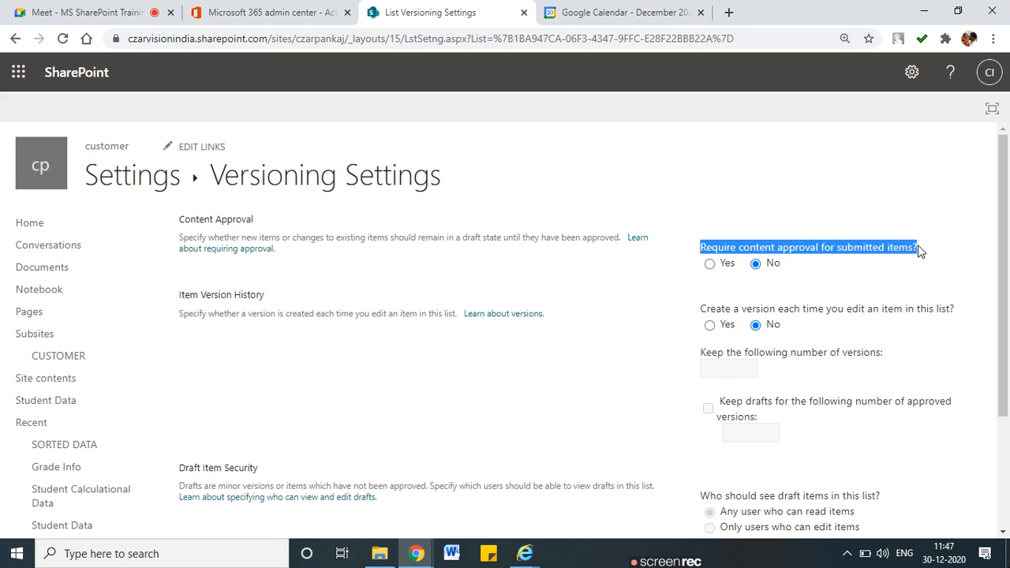
click(711, 265)
click(803, 271)
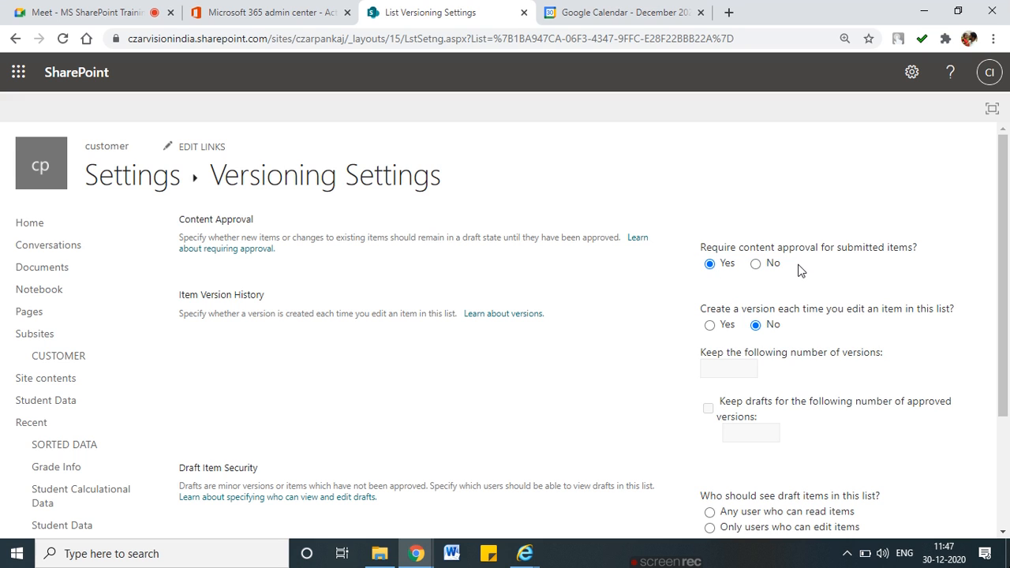
drag(705, 247, 912, 247)
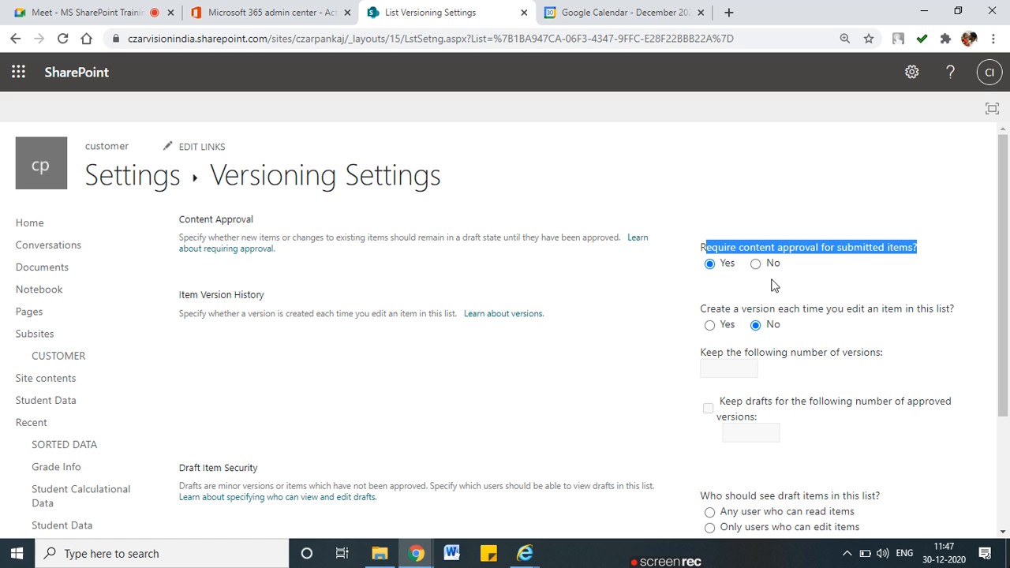
click(726, 287)
scroll(714, 268, down, 1)
drag(710, 234, 936, 231)
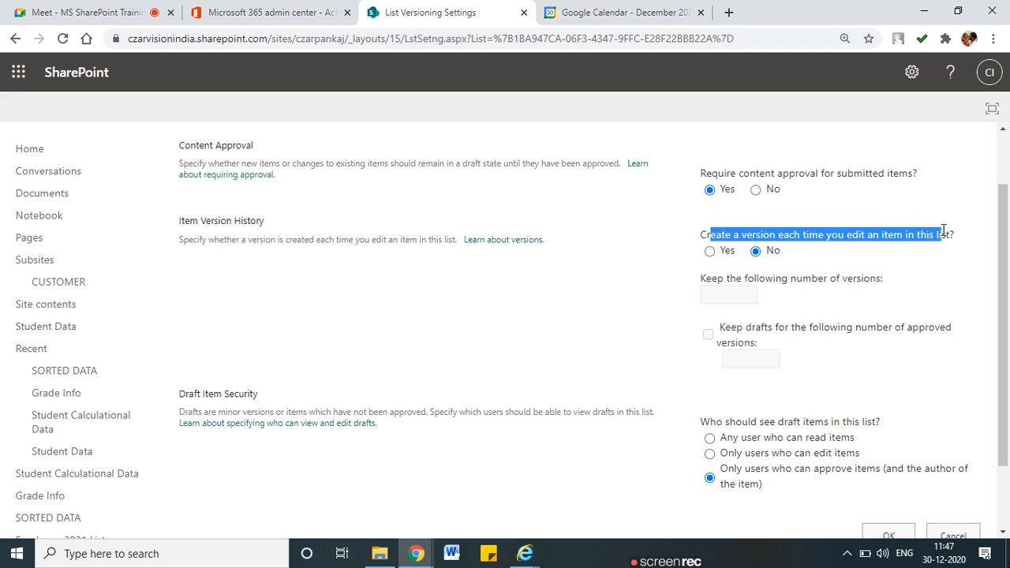
Turn on a version for every edit, keeping 20 versions and drafts for 10 approved versions
click(710, 251)
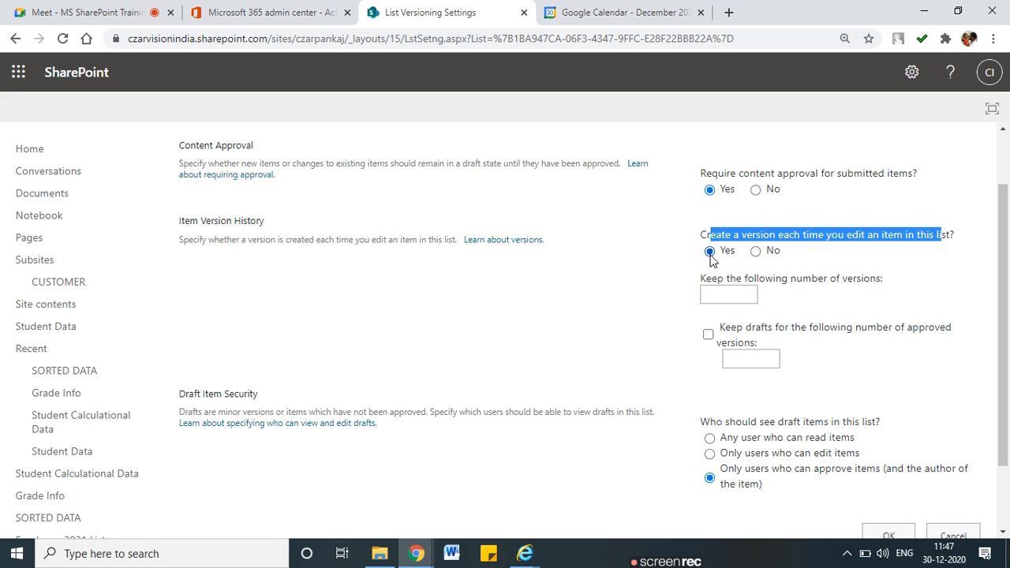
drag(725, 278, 882, 279)
click(744, 297)
text(20)
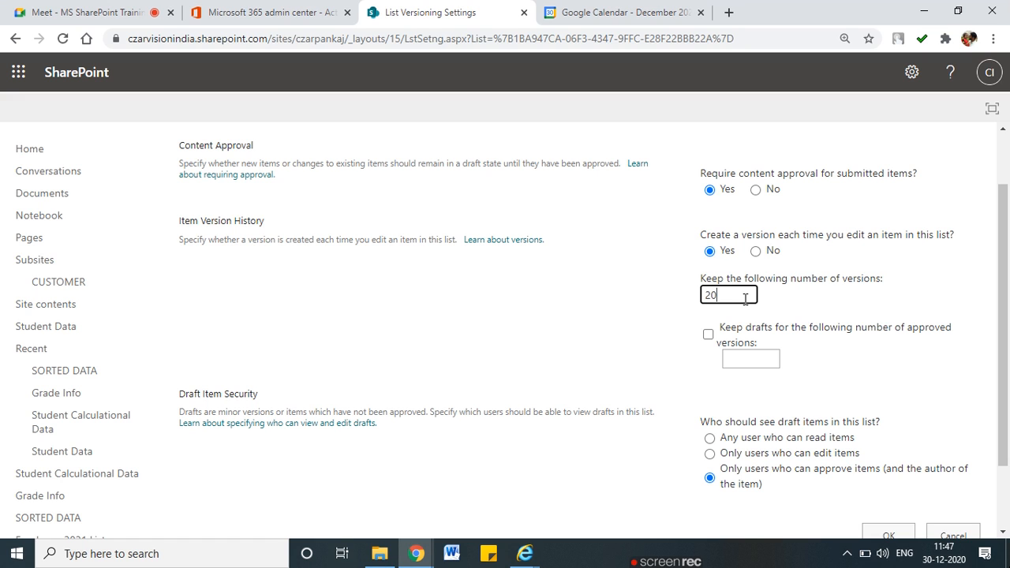
click(765, 331)
click(897, 328)
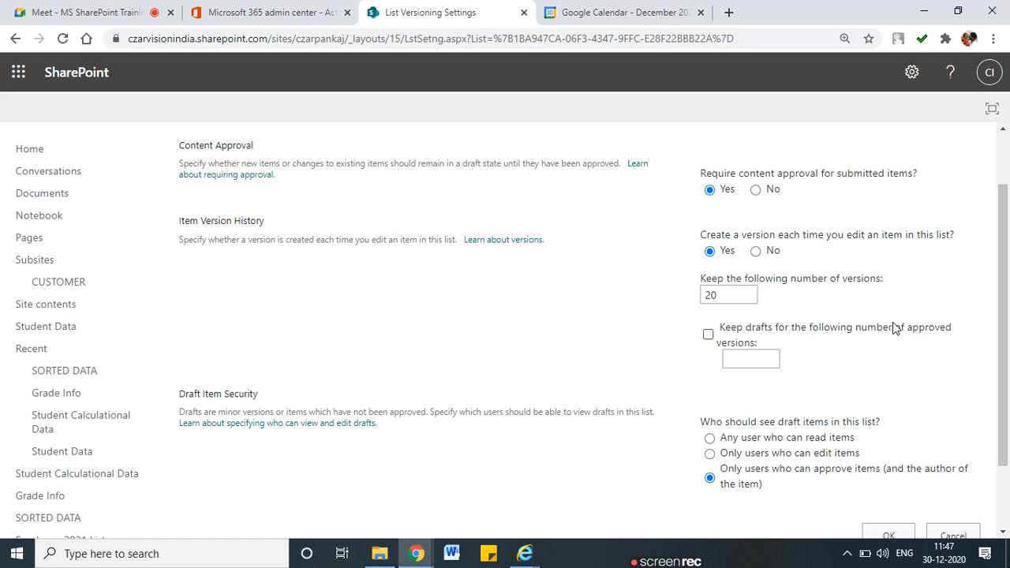
click(708, 334)
click(748, 357)
text(10)
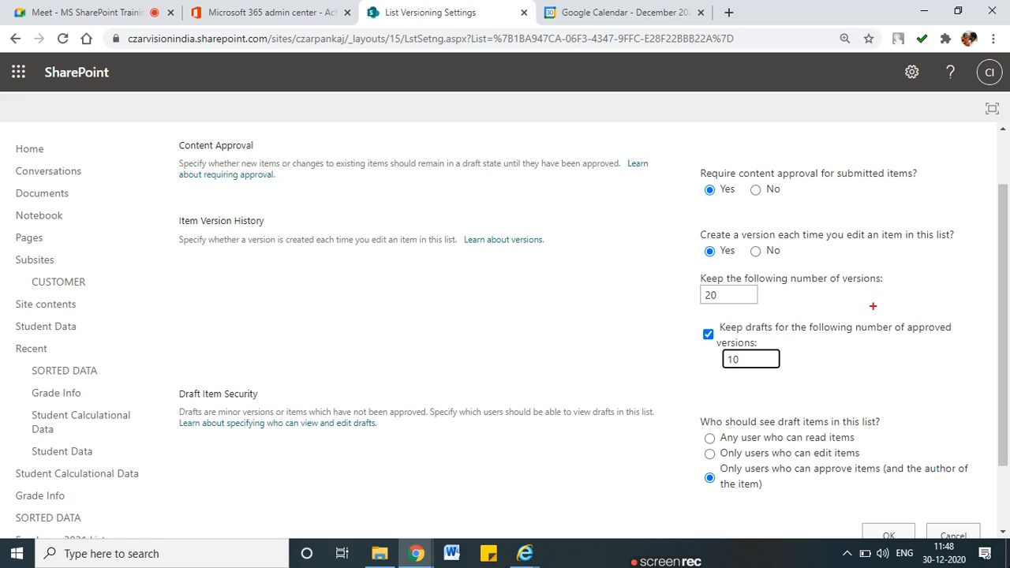
mouse_move(973, 311)
mouse_down()
mouse_move(737, 314)
mouse_move(678, 371)
mouse_move(833, 379)
mouse_move(964, 366)
mouse_up()
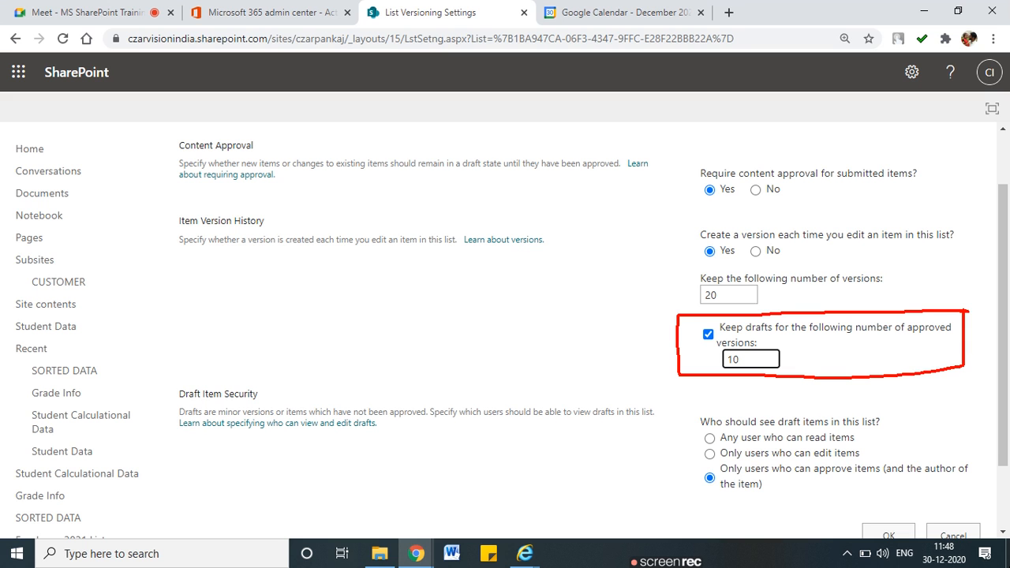
scroll(947, 327, down, 1)
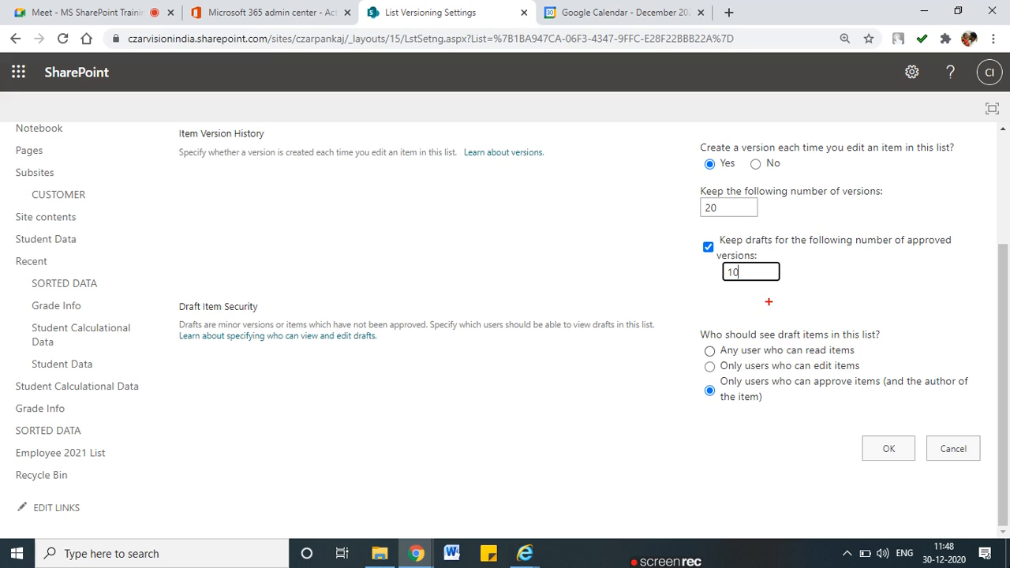
Set Draft Item Security to 'Only users who can approve items (and the author of the item)'
drag(725, 357, 836, 358)
mouse_move(732, 374)
mouse_down()
mouse_move(793, 368)
mouse_move(754, 395)
mouse_move(966, 388)
mouse_move(726, 411)
mouse_move(751, 386)
mouse_move(967, 386)
mouse_up()
drag(724, 407, 749, 405)
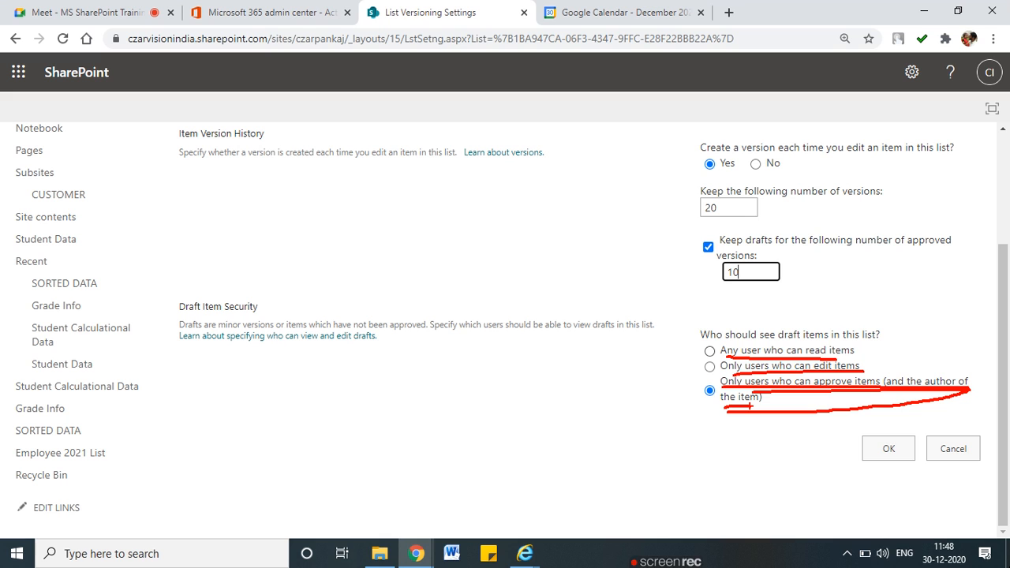
key(Escape)
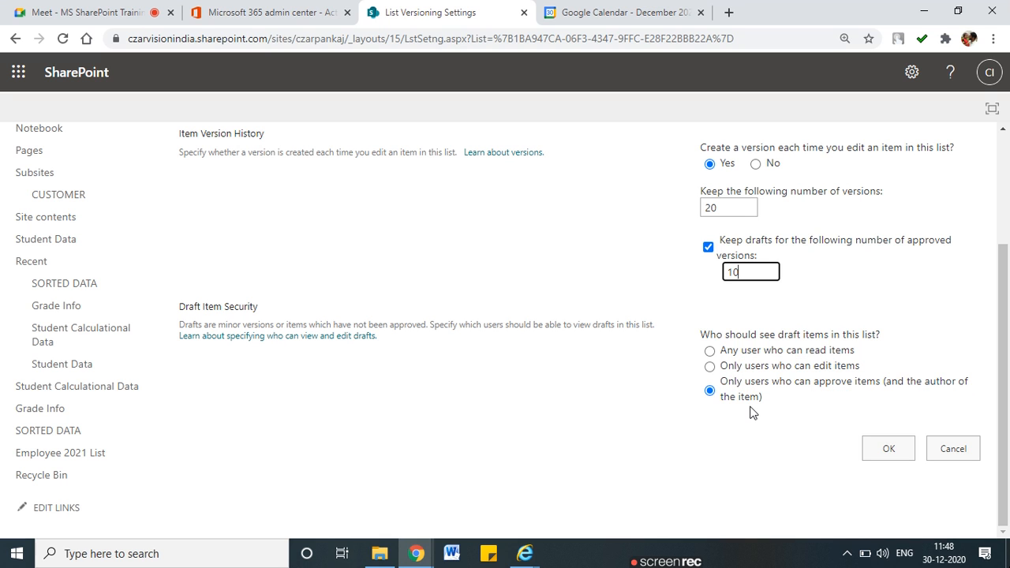
scroll(750, 411, up, 1)
scroll(750, 411, down, 1)
drag(629, 390, 696, 384)
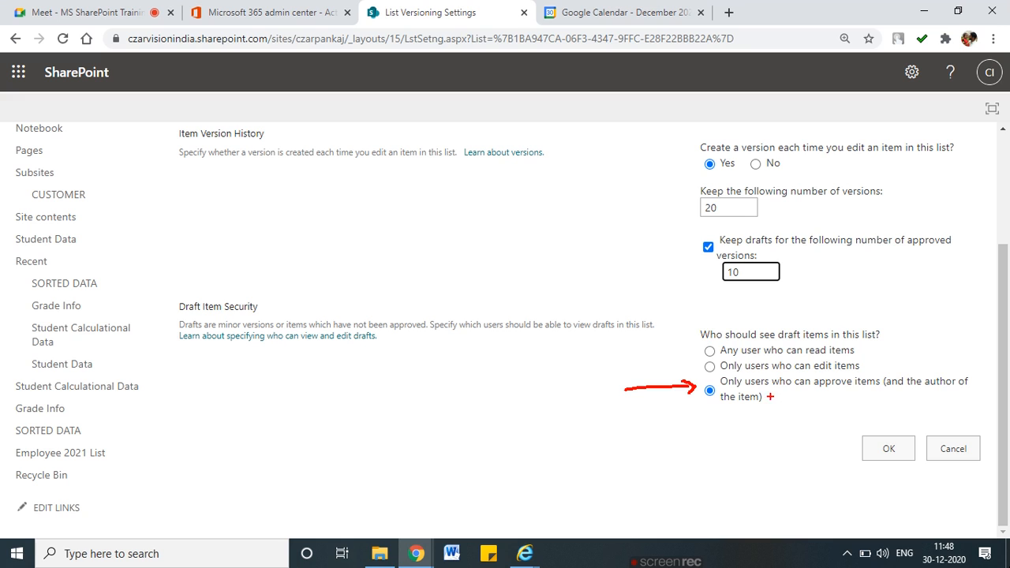
drag(736, 388, 854, 392)
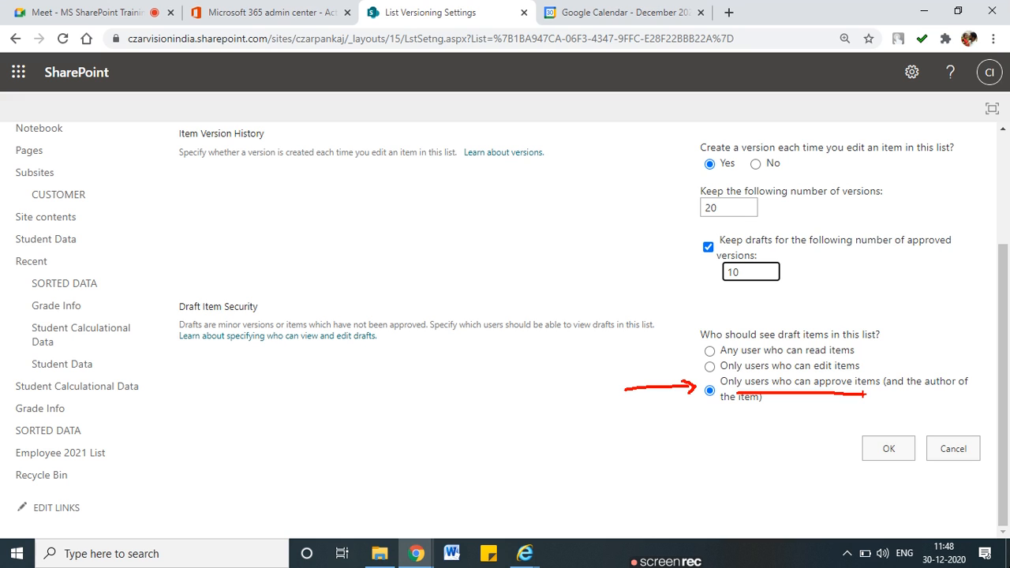
key(Escape)
scroll(757, 379, up, 2)
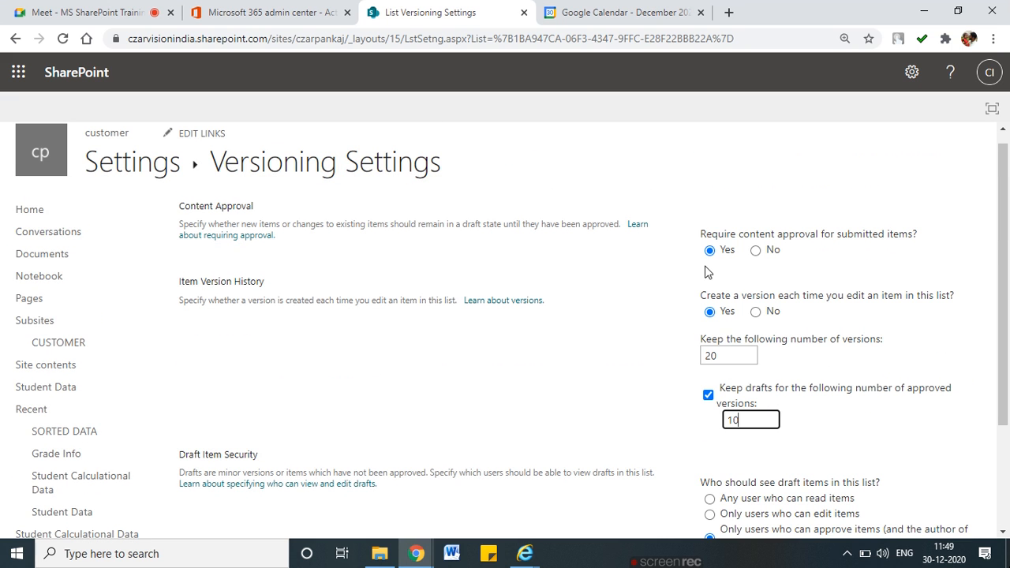
scroll(737, 363, down, 2)
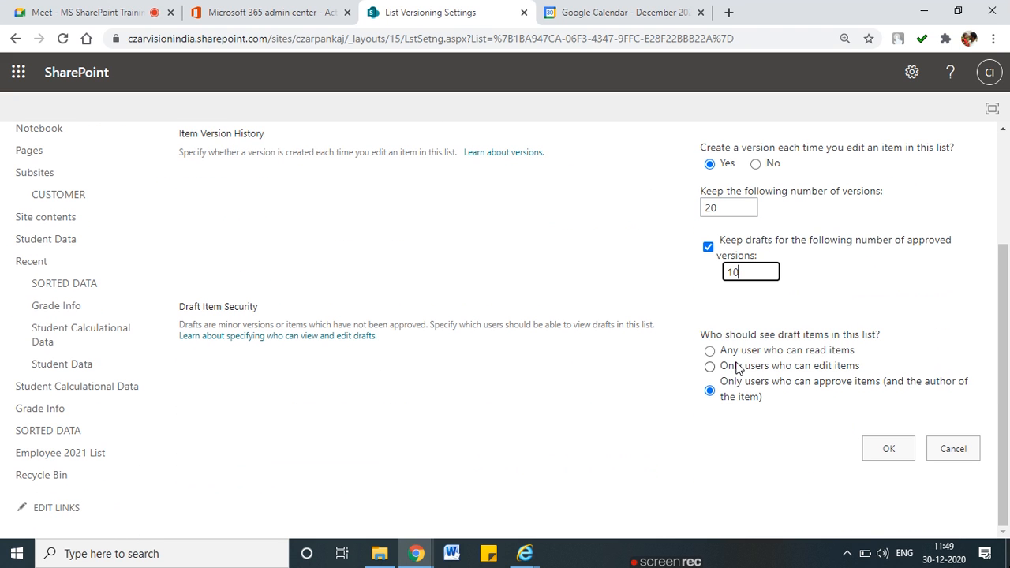
Duplicate the browser tab and open the Employee 2021 List items there, selecting the Miss. item
right_click(418, 18)
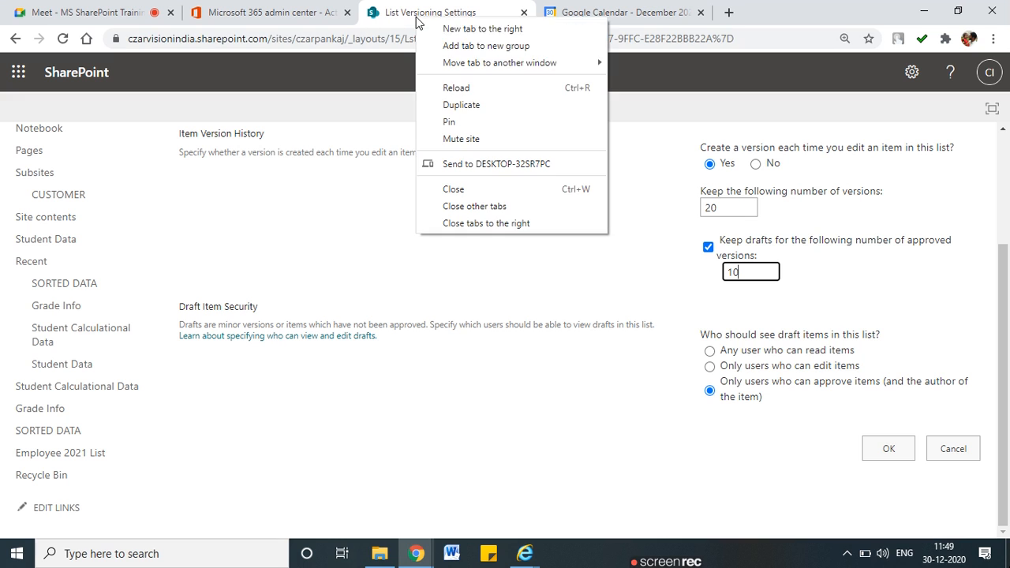
click(464, 104)
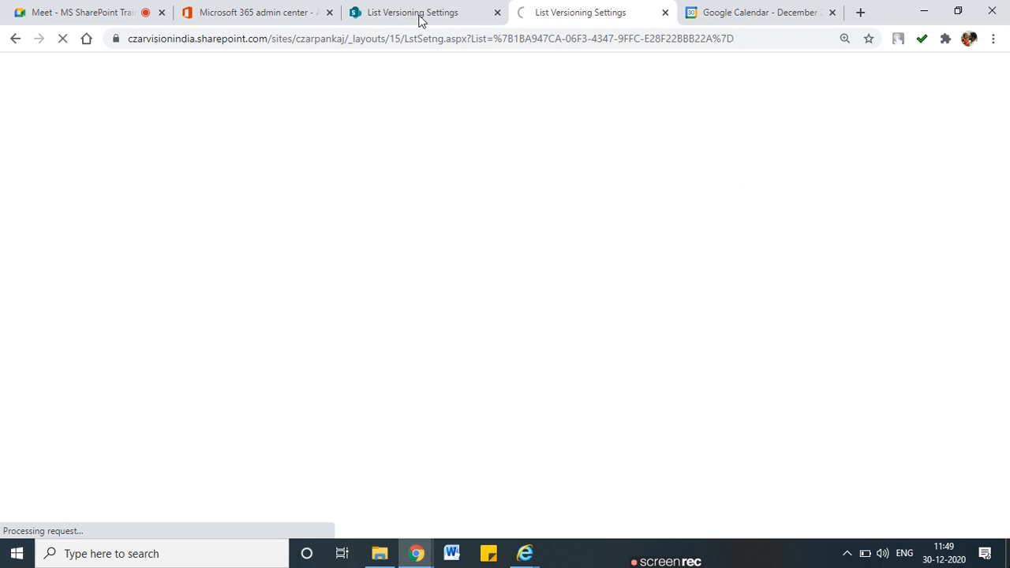
drag(570, 13, 368, 24)
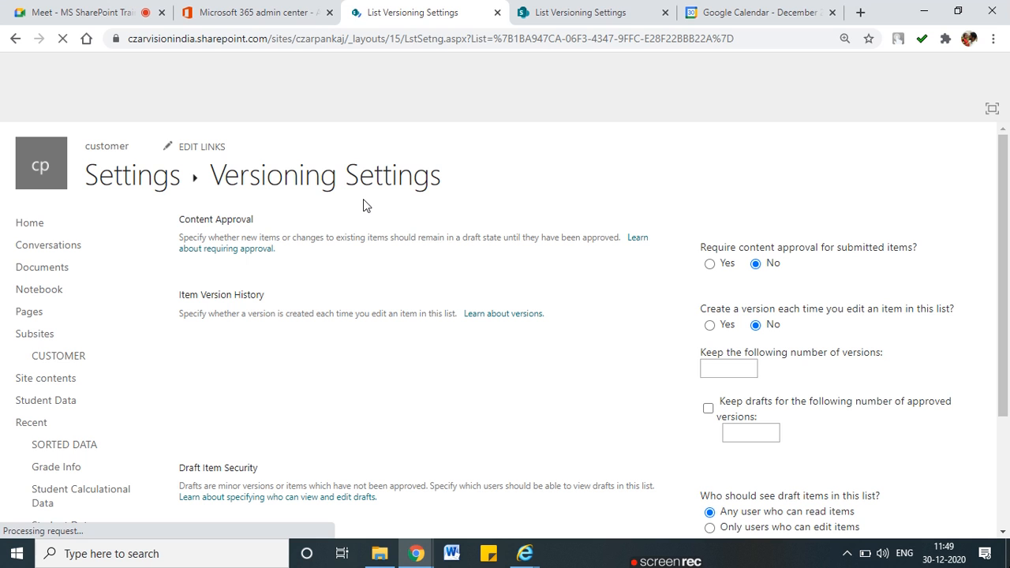
scroll(31, 426, down, 2)
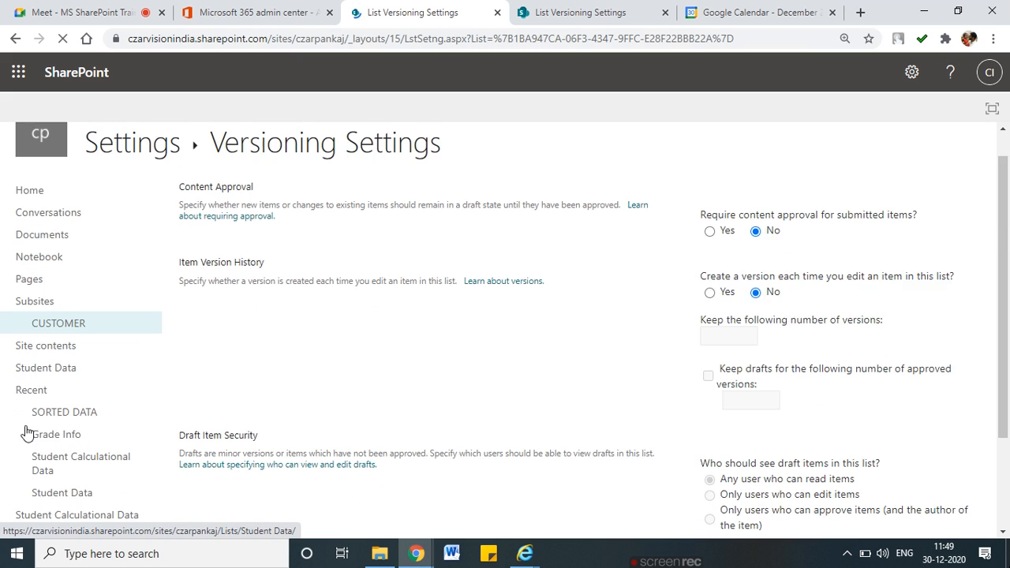
click(70, 454)
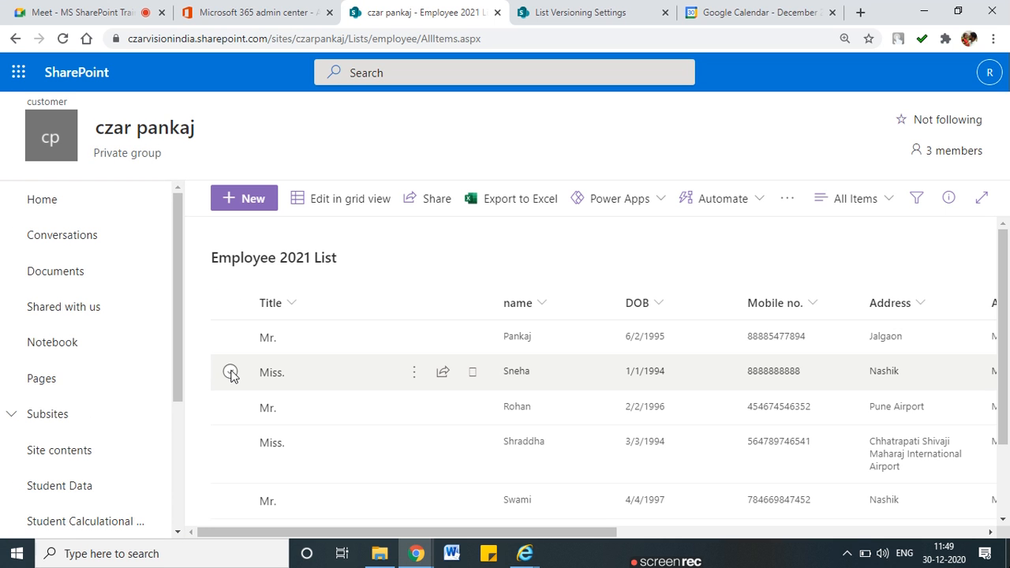
click(230, 372)
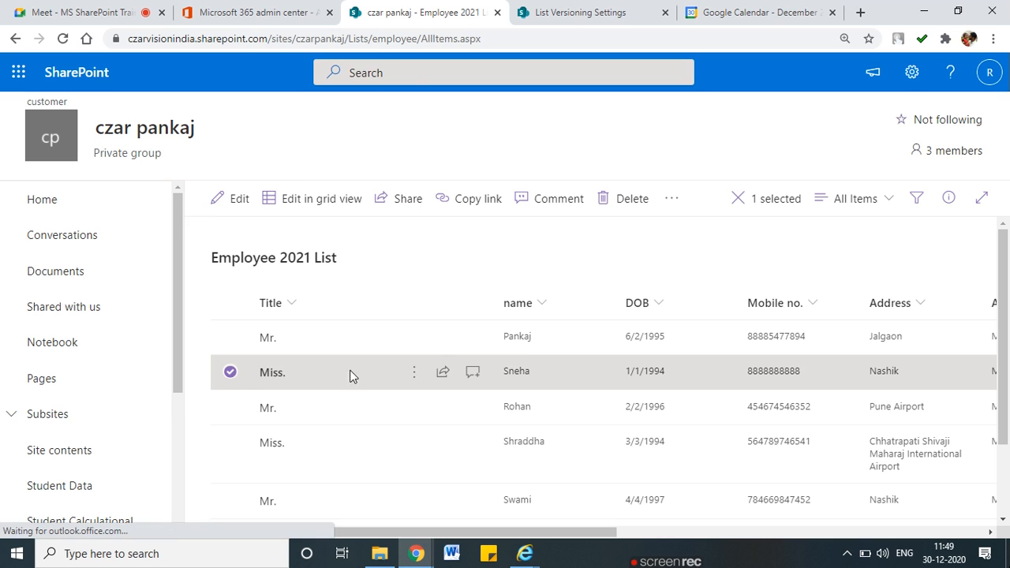
click(412, 376)
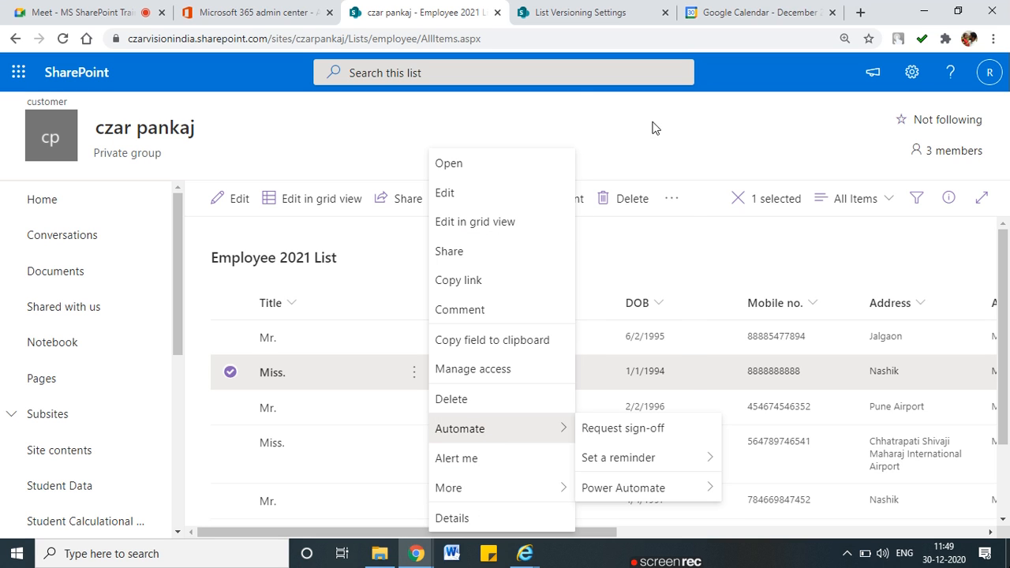
Save the versioning settings with OK and reload the list tab, reselecting the Miss. item
click(553, 12)
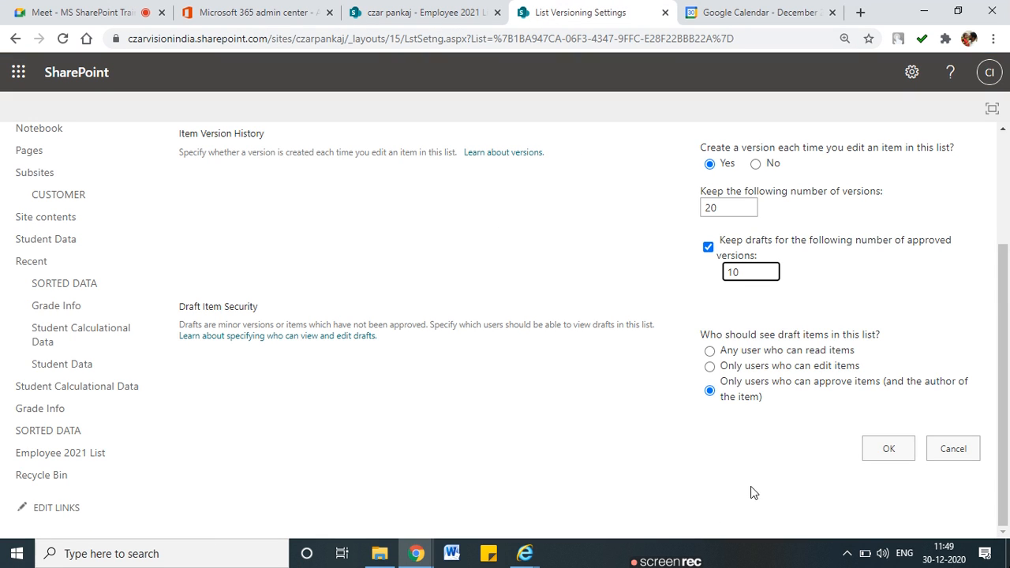
click(899, 441)
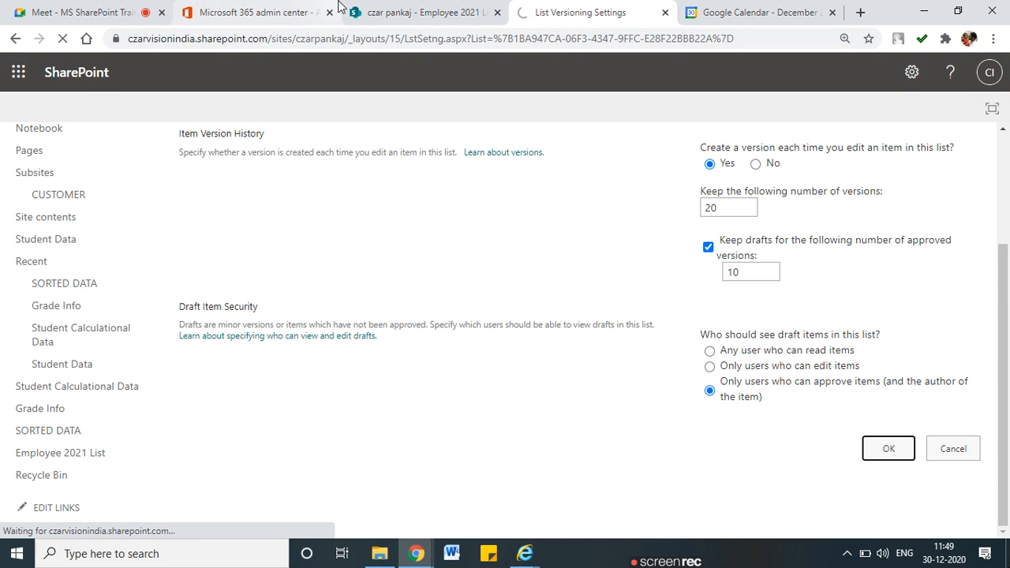
click(371, 9)
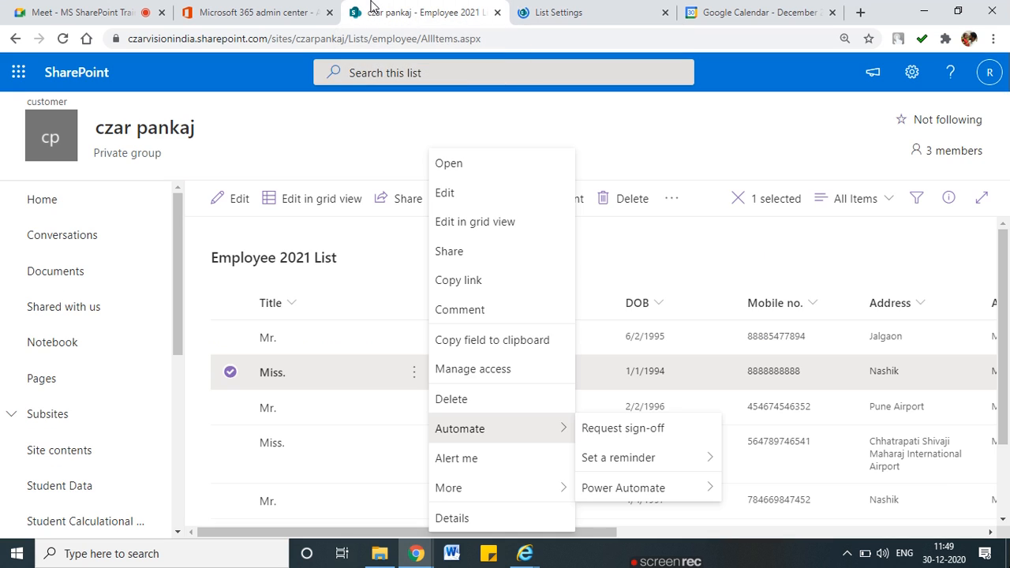
click(317, 130)
click(62, 39)
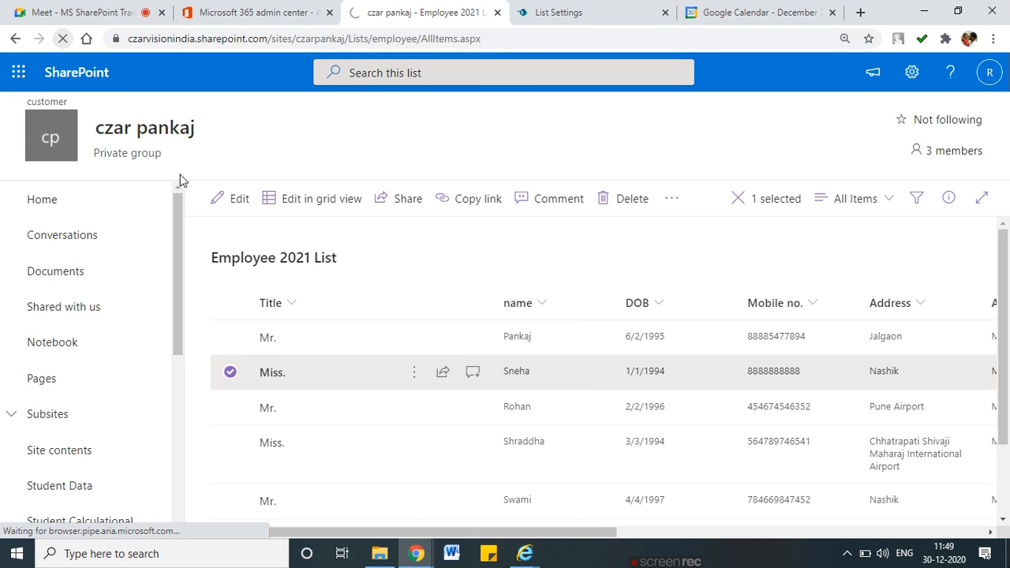
click(582, 10)
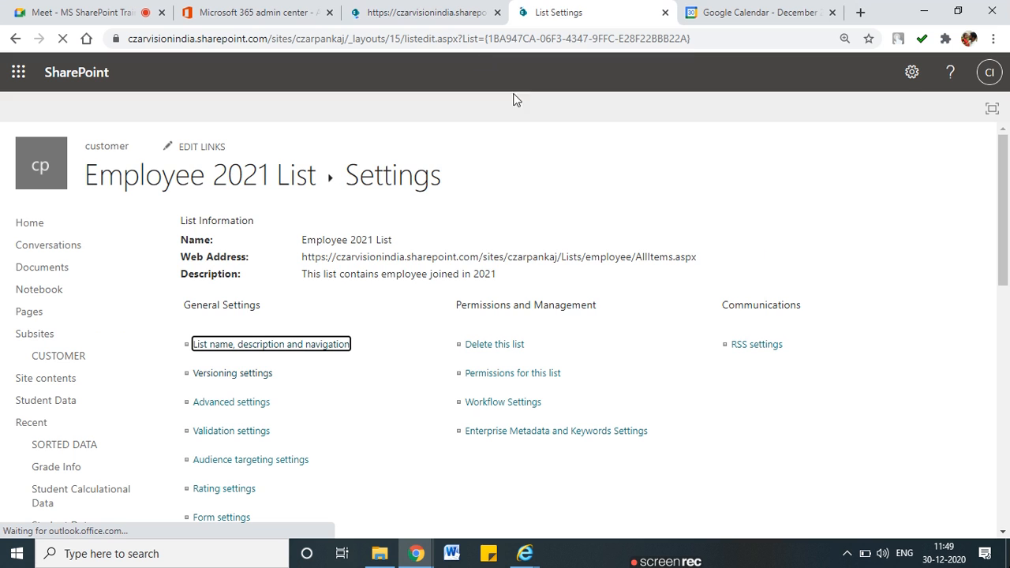
click(414, 6)
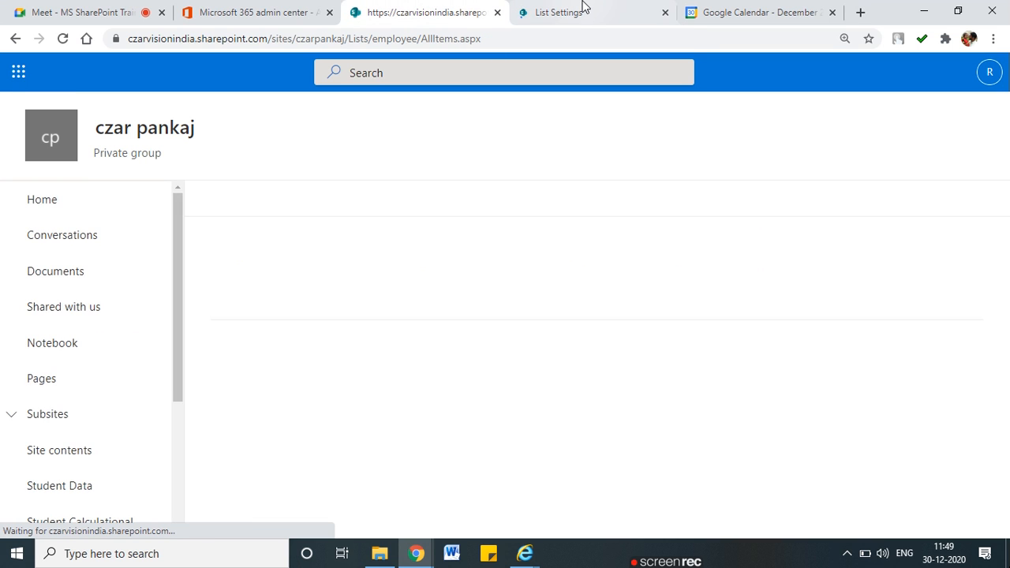
click(581, 6)
click(438, 11)
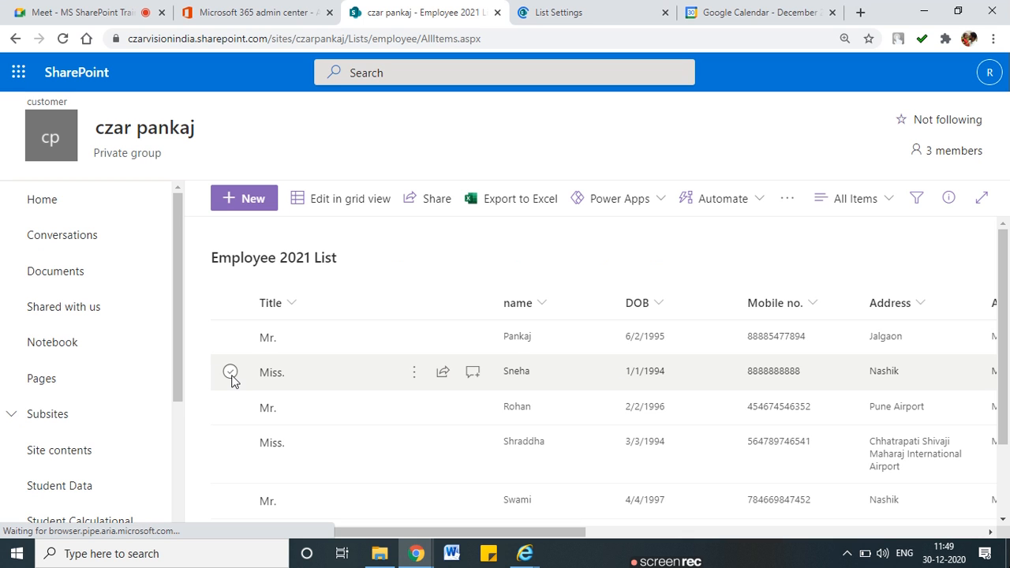
click(230, 375)
click(414, 375)
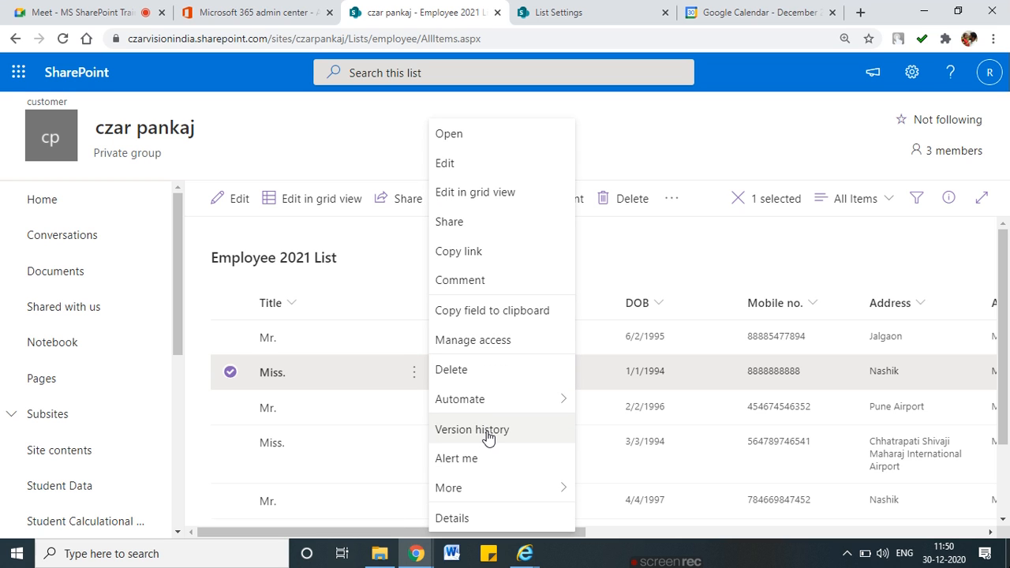
click(485, 439)
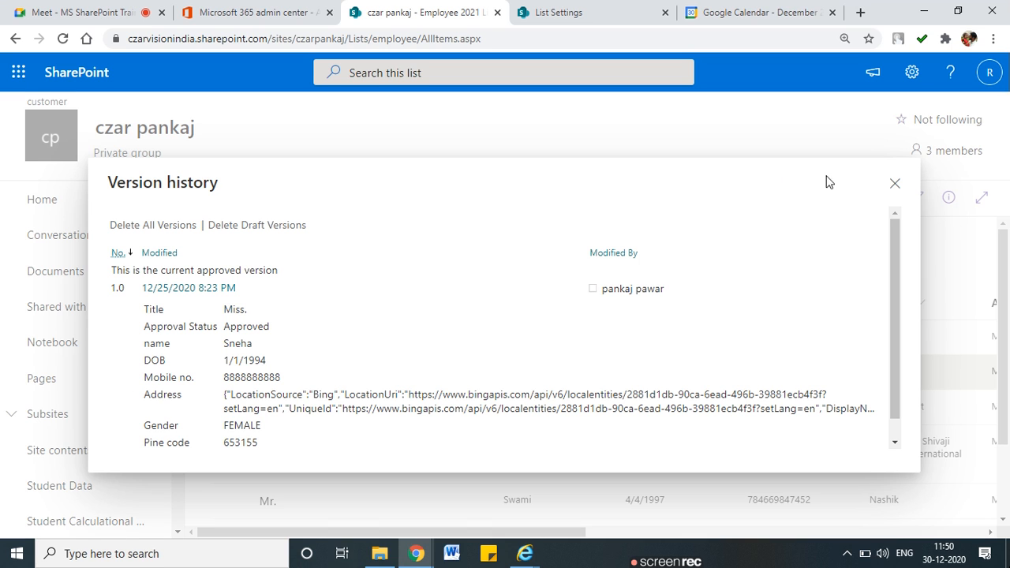
click(894, 183)
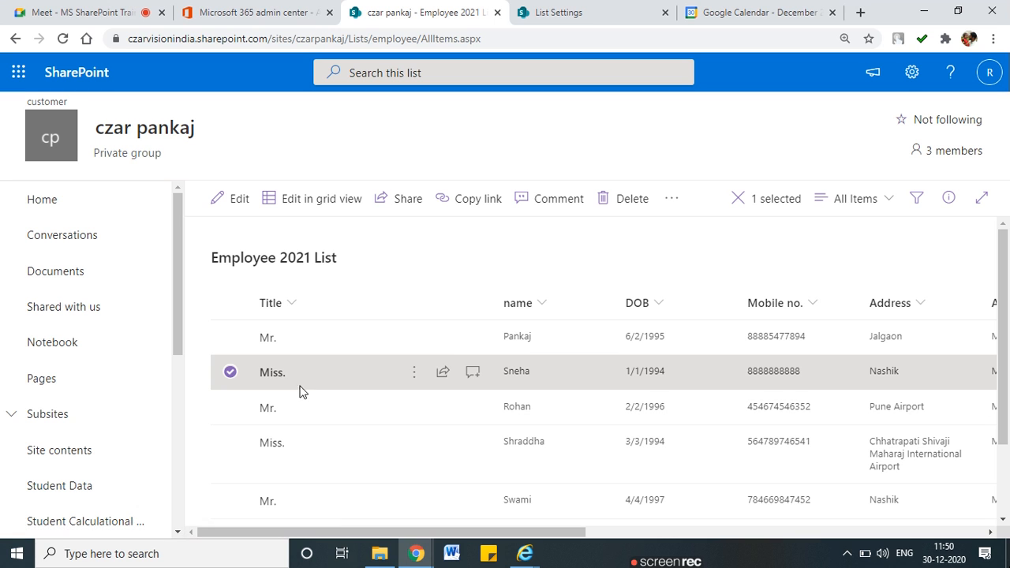
click(411, 377)
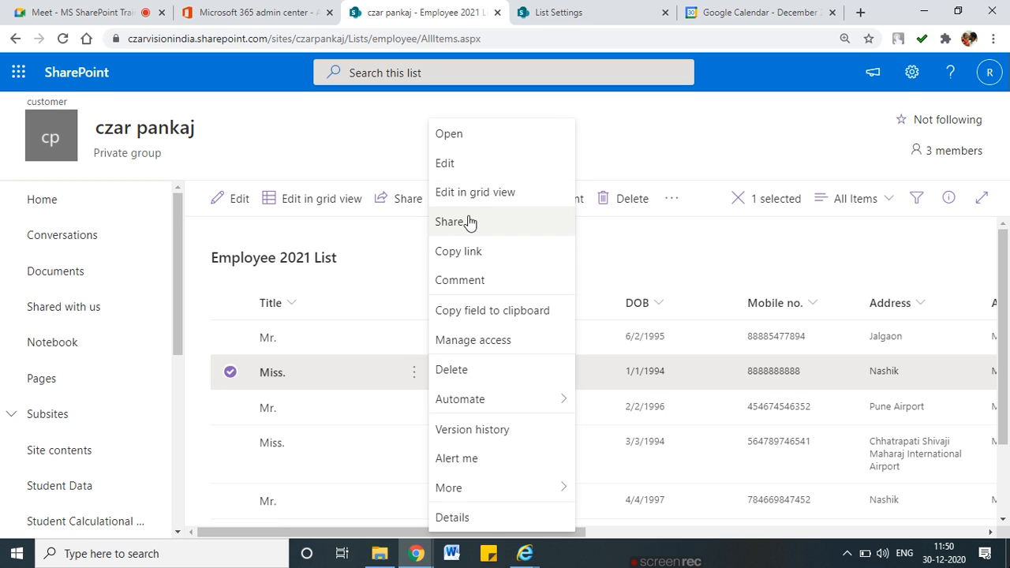
Edit the Miss. item, appending the surname to its name and entering a new mobile number, then save
click(478, 171)
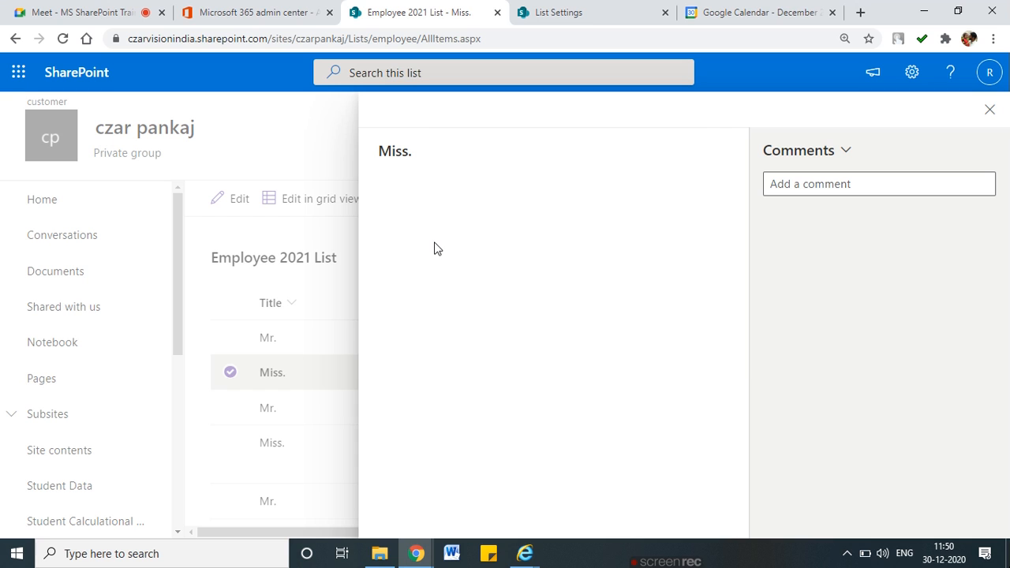
double_click(443, 272)
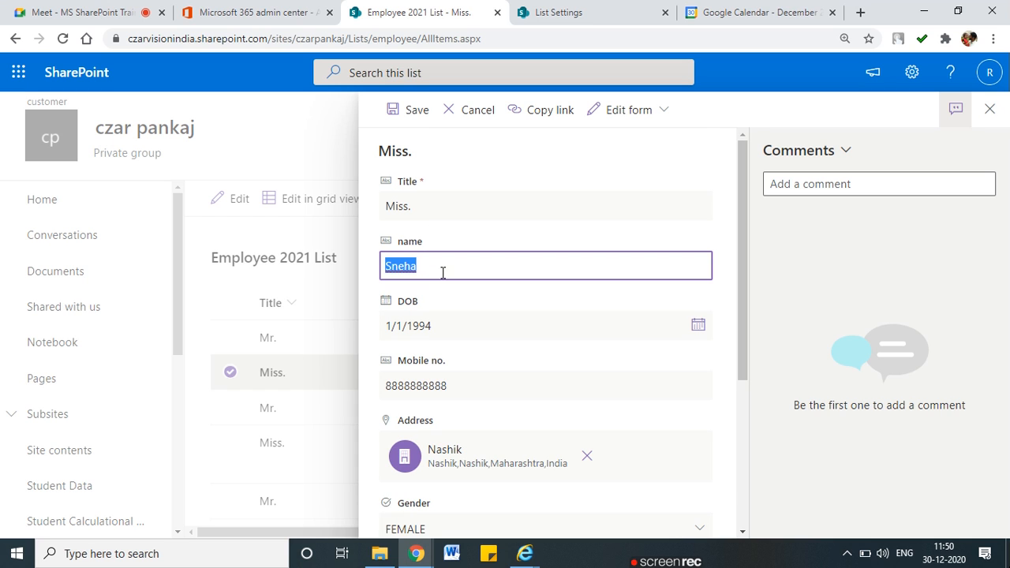
click(443, 272)
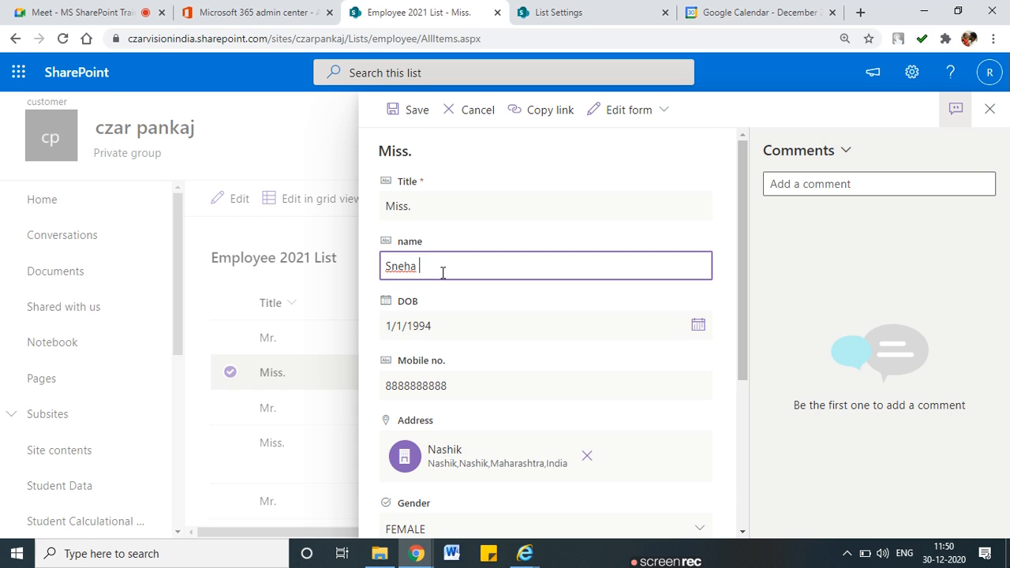
text(irajdar)
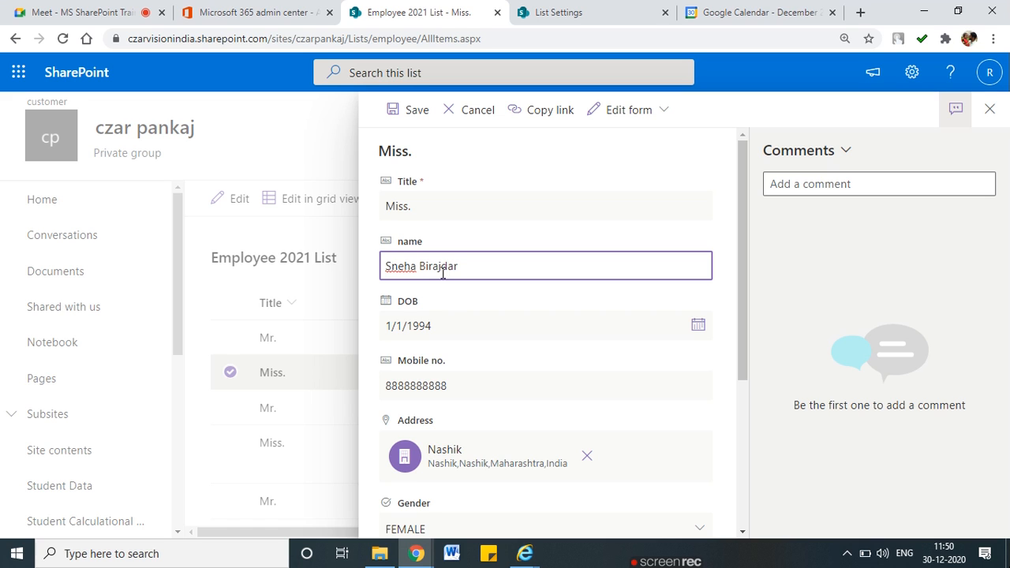
scroll(463, 364, down, 2)
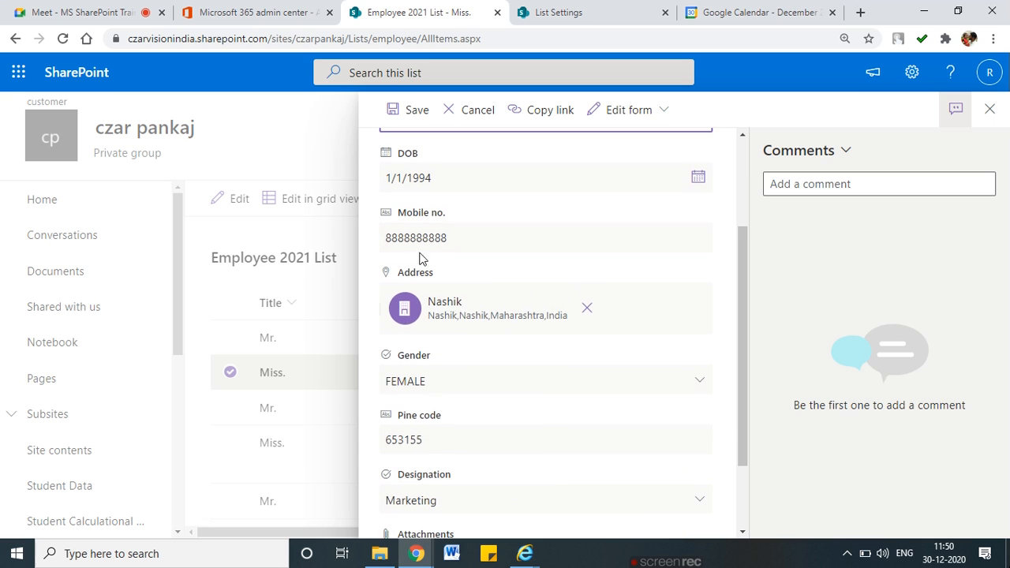
click(460, 234)
key(BackSpace)
text(9999999999)
scroll(477, 355, down, 2)
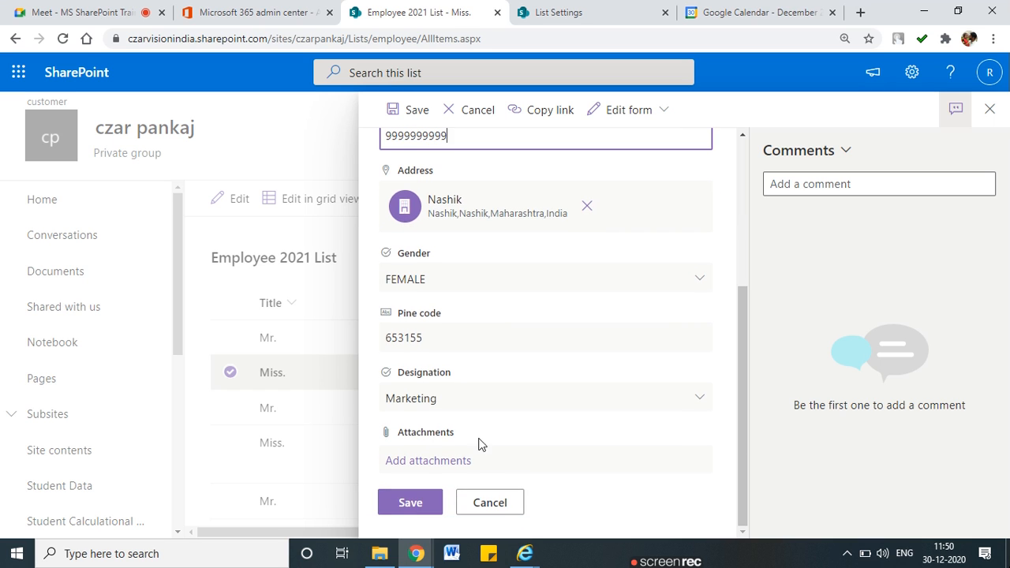
click(410, 502)
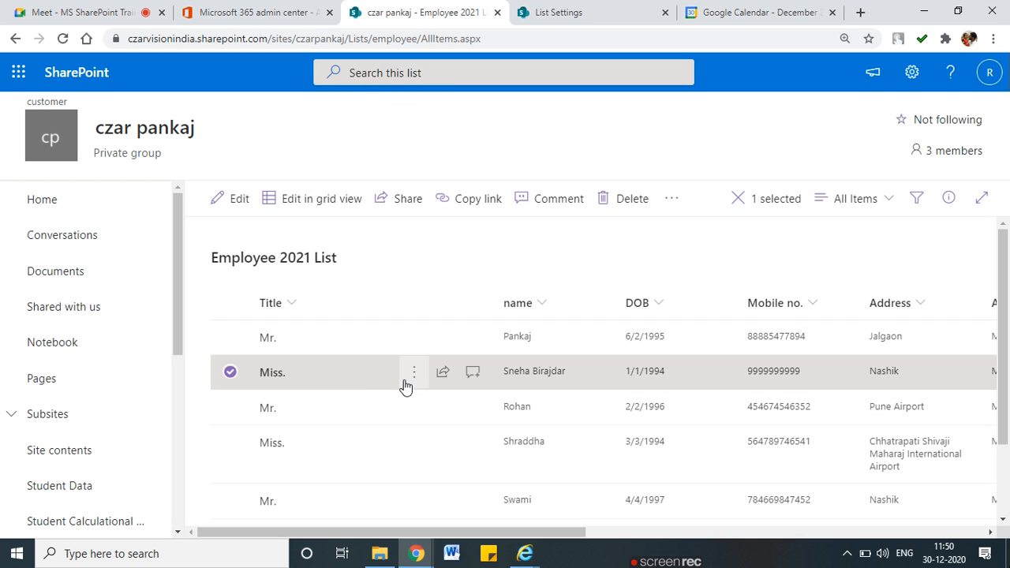
View the Miss. item's version history, noting 2.0 Pending approval and 1.0 Approved, then close it
click(413, 372)
click(472, 427)
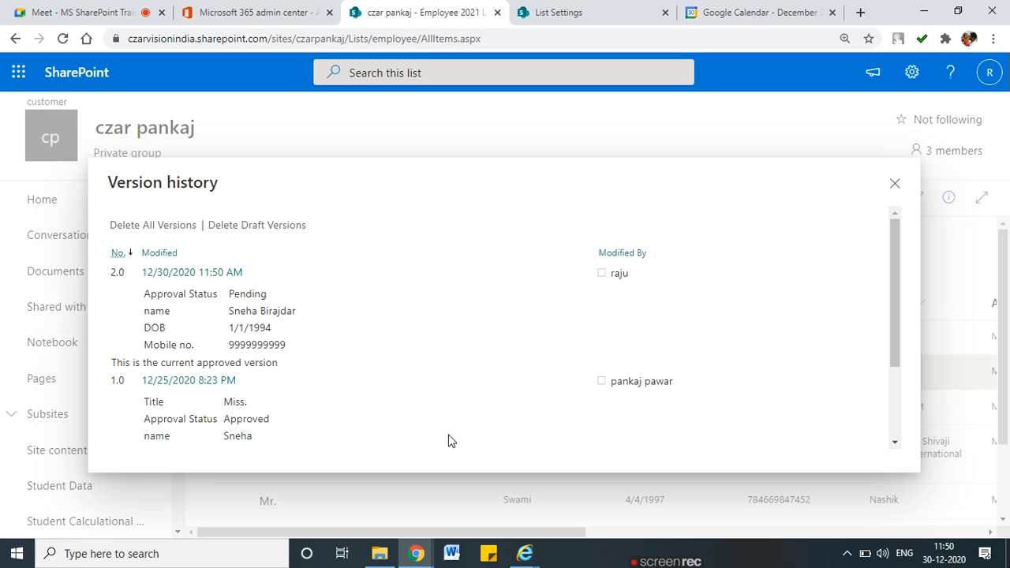
drag(101, 276, 130, 280)
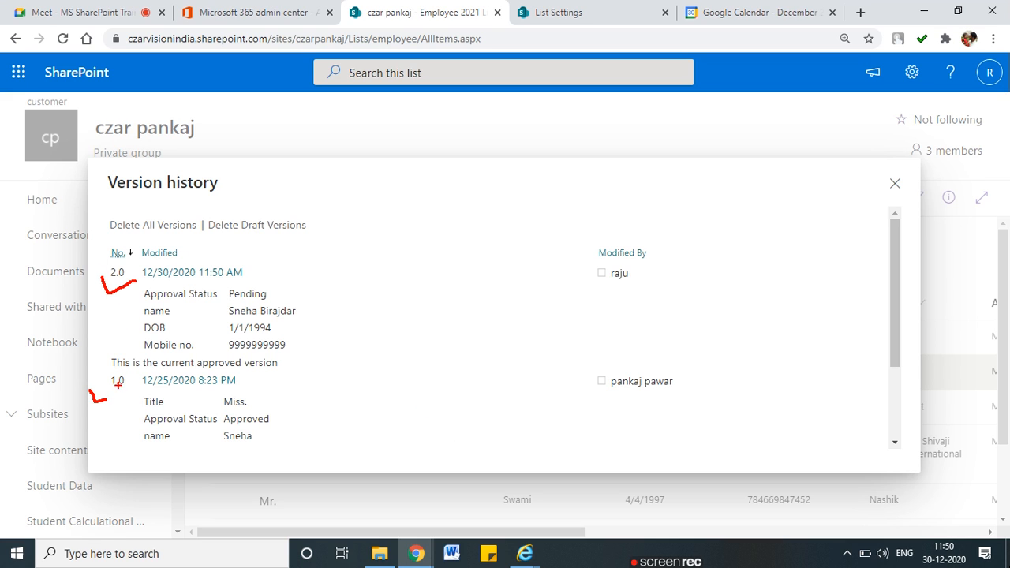
mouse_move(241, 282)
mouse_down()
mouse_move(144, 288)
mouse_move(277, 302)
mouse_up()
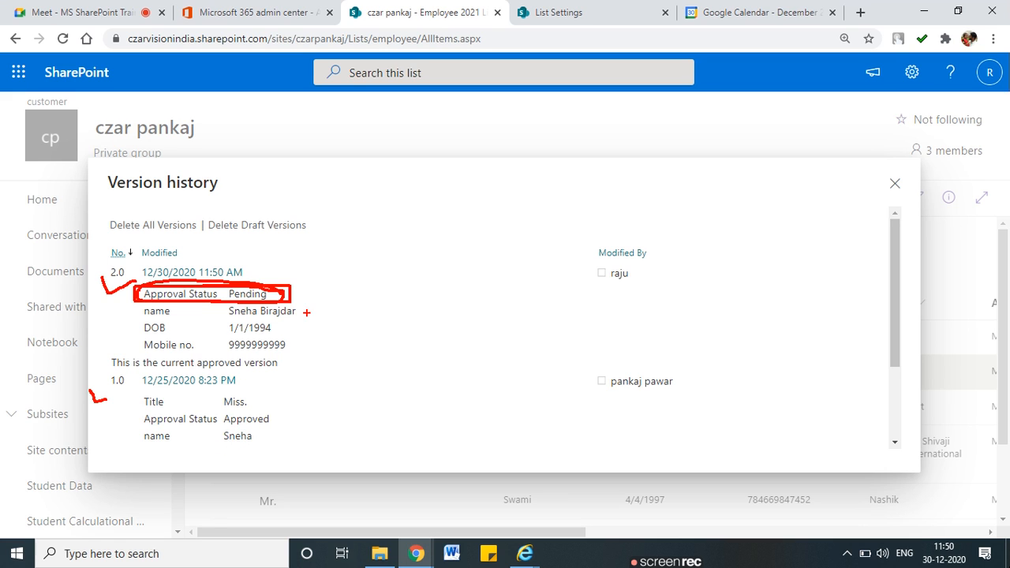
mouse_move(290, 341)
mouse_down()
mouse_move(220, 341)
mouse_move(286, 346)
mouse_up()
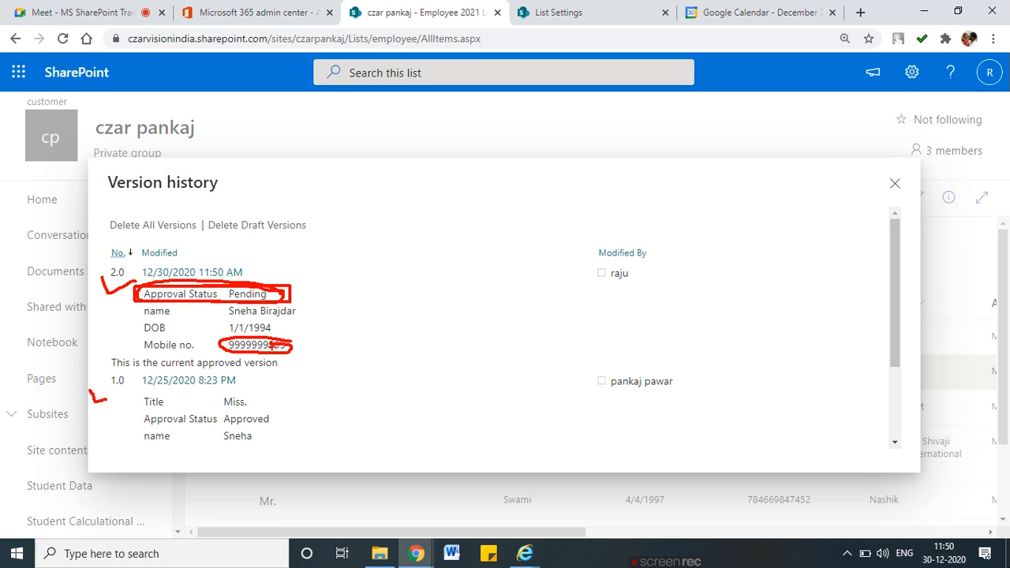
click(894, 183)
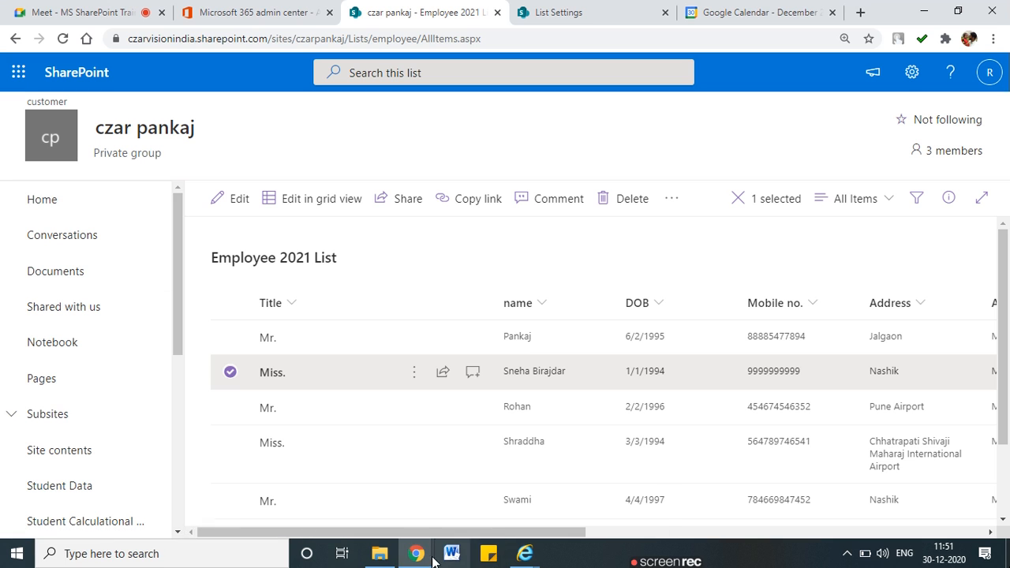
Switch to the Internet Explorer window and check the test user's signed-in account
click(524, 554)
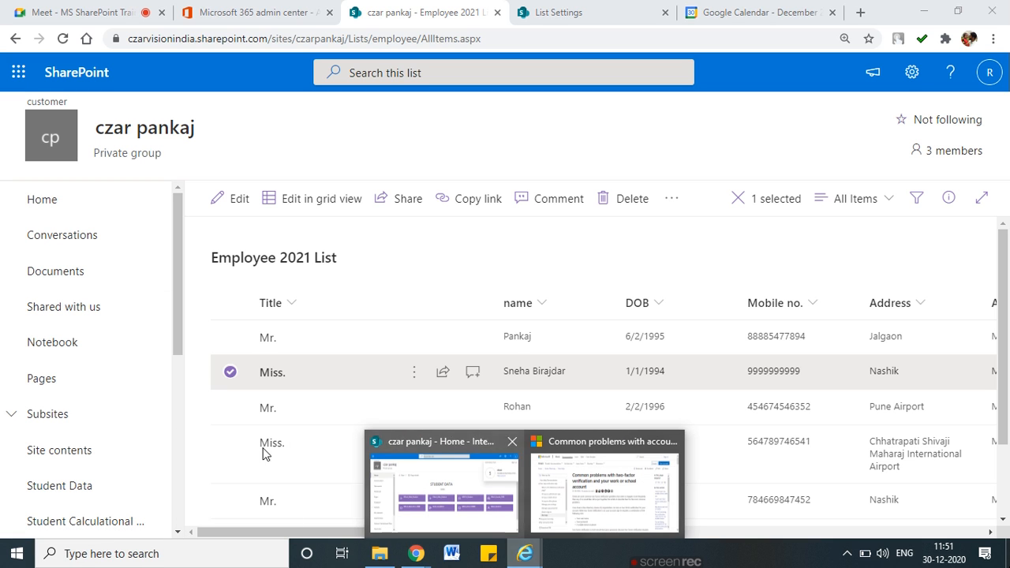
click(448, 445)
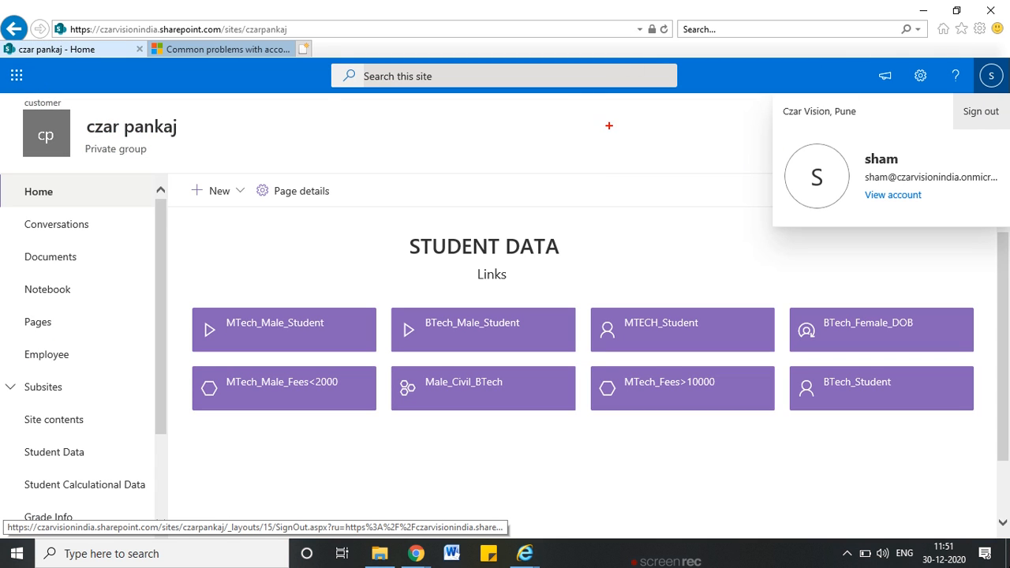
drag(87, 135, 237, 139)
mouse_move(907, 149)
mouse_down()
mouse_move(862, 210)
mouse_move(1004, 174)
mouse_move(875, 152)
mouse_up()
key(Escape)
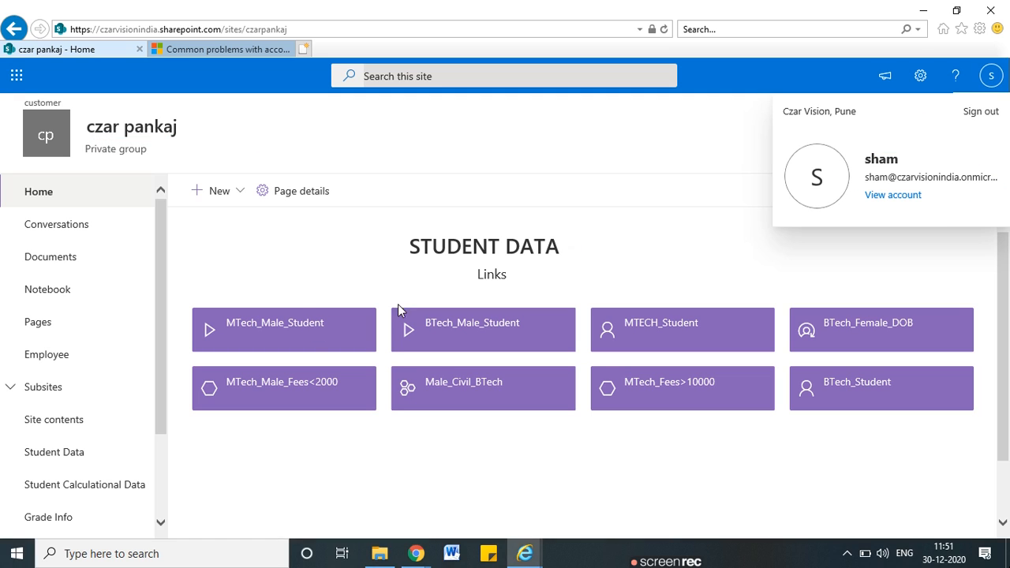
click(310, 234)
Refresh the czar pankaj site home and open the Employee 2021 List
scroll(114, 406, down, 2)
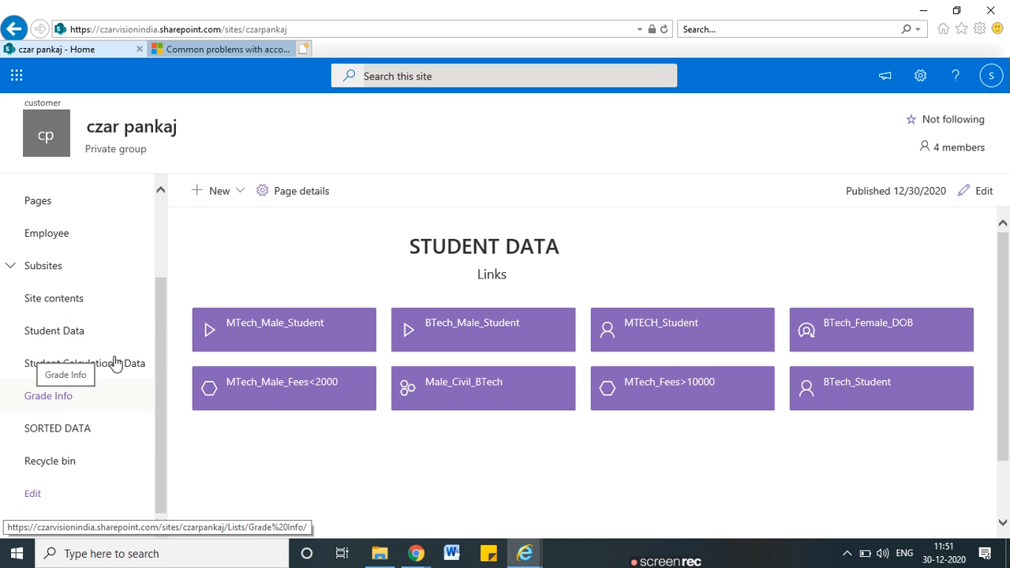
scroll(116, 362, up, 2)
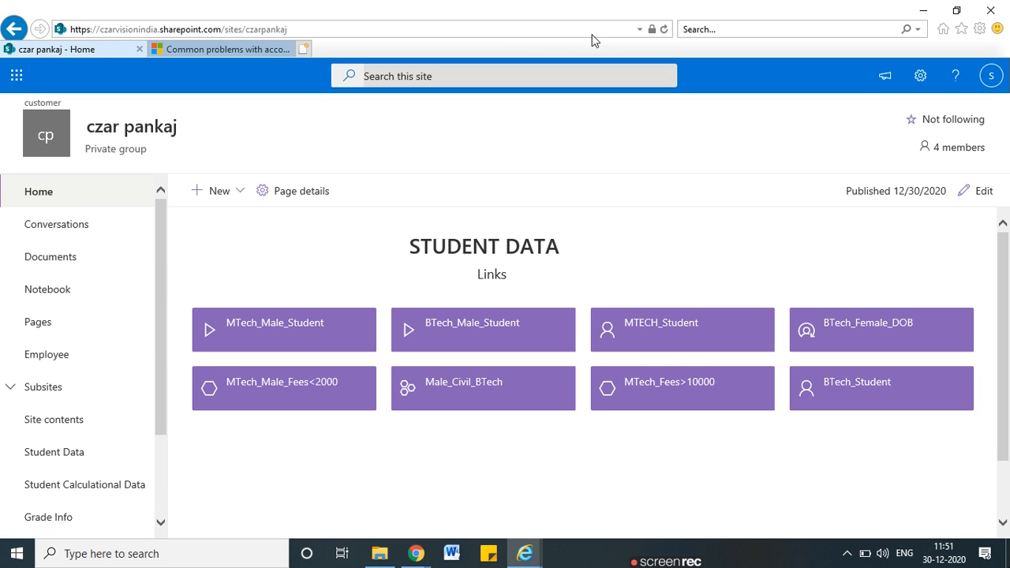
key(F5)
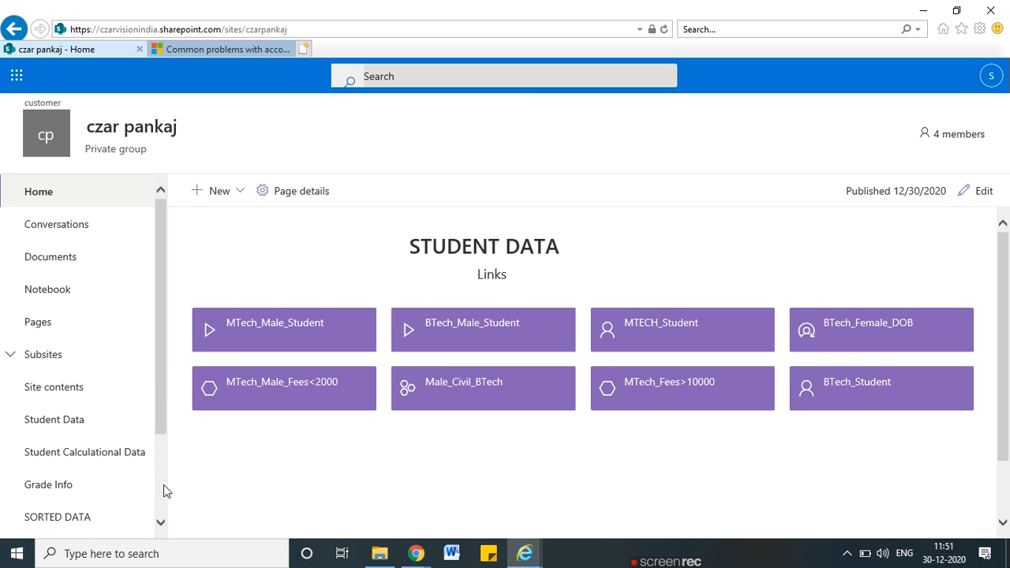
scroll(164, 484, down, 3)
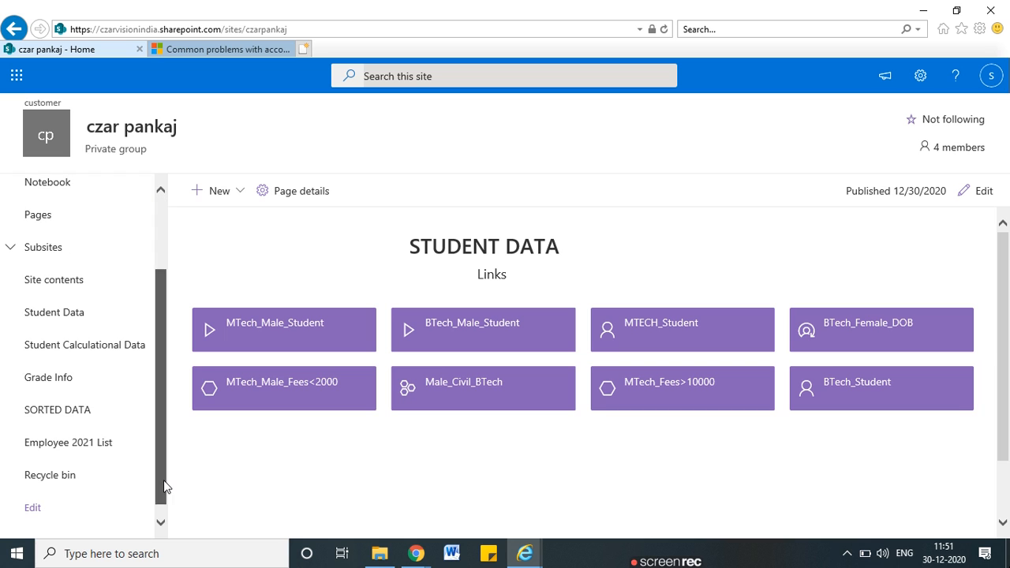
click(64, 443)
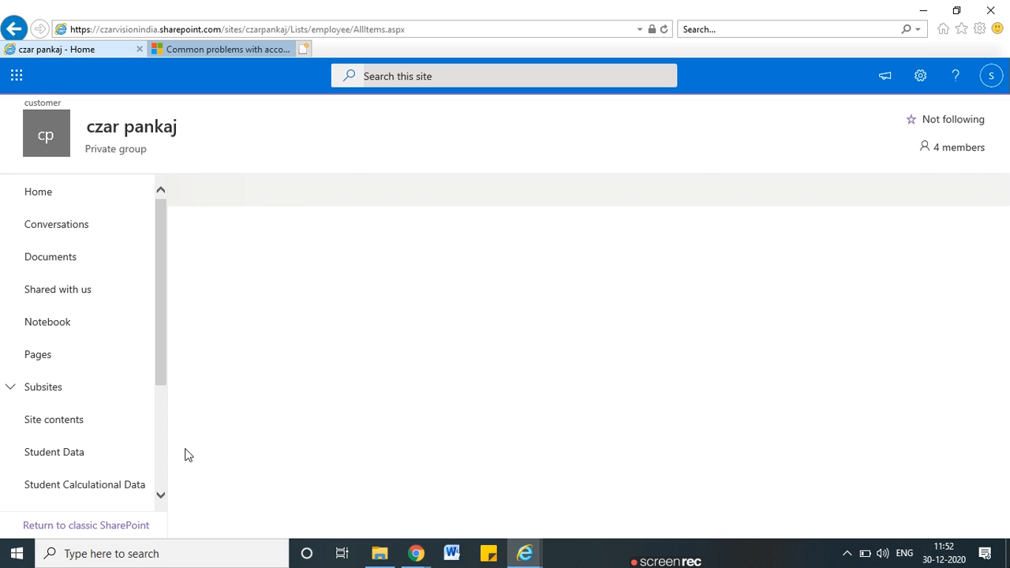
drag(159, 386, 159, 476)
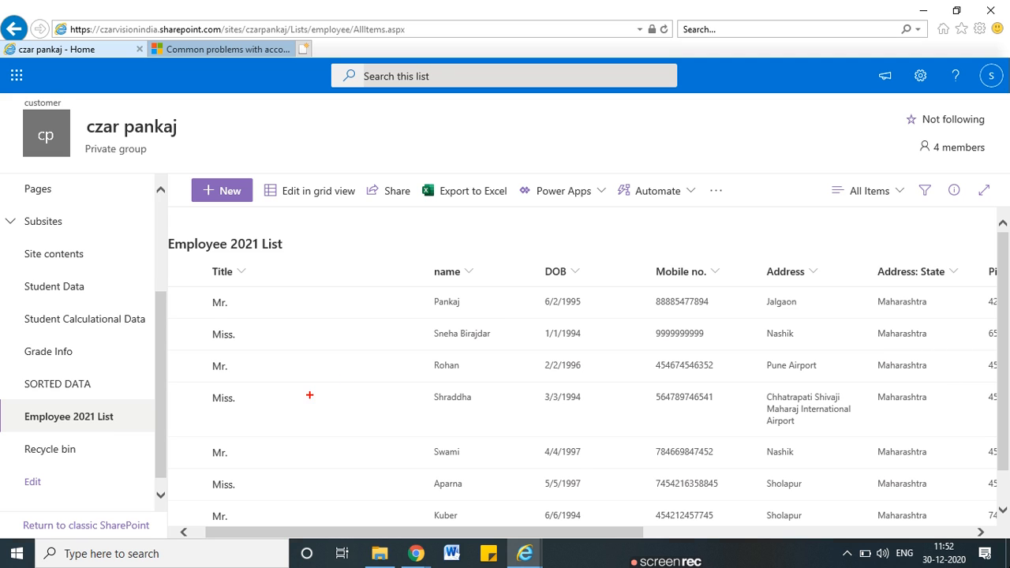
mouse_move(502, 327)
mouse_down()
mouse_move(418, 333)
mouse_move(502, 341)
mouse_move(505, 327)
mouse_up()
mouse_move(712, 320)
mouse_down()
mouse_move(655, 344)
mouse_move(715, 326)
mouse_up()
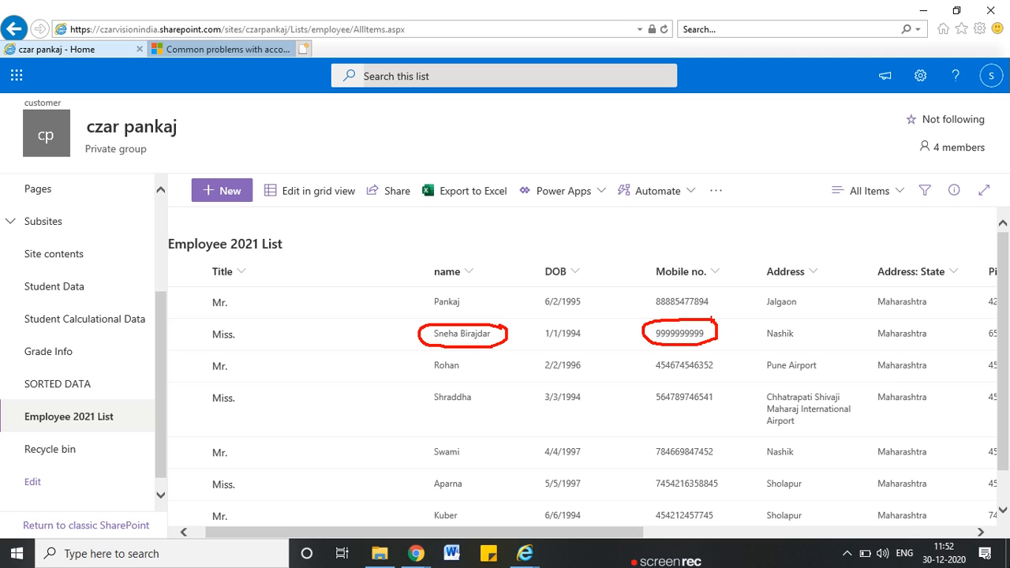
key(Escape)
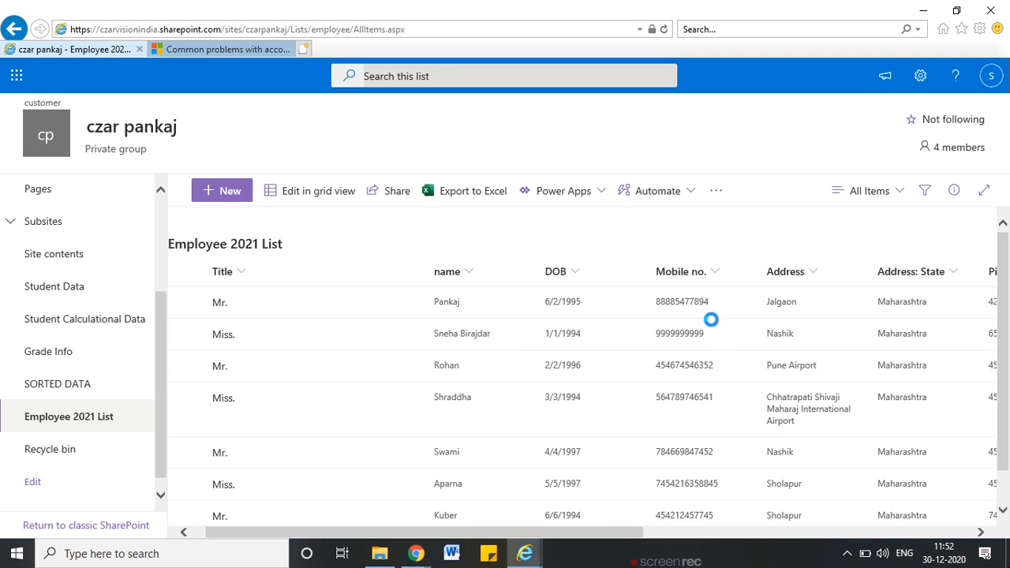
key(alt+Tab)
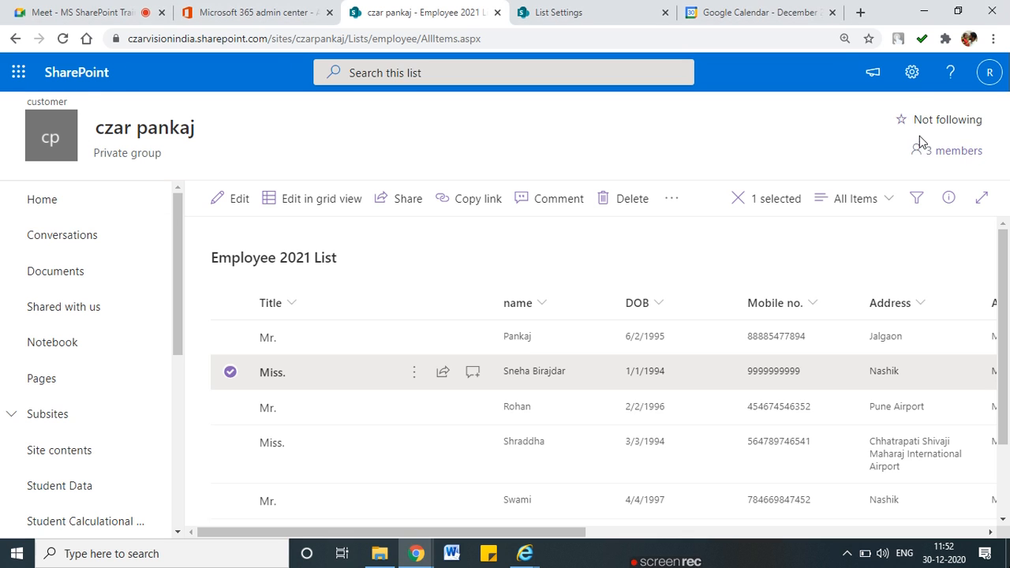
Review the Site Collection Administrators in Advanced permissions settings, cancelling without changes
click(911, 72)
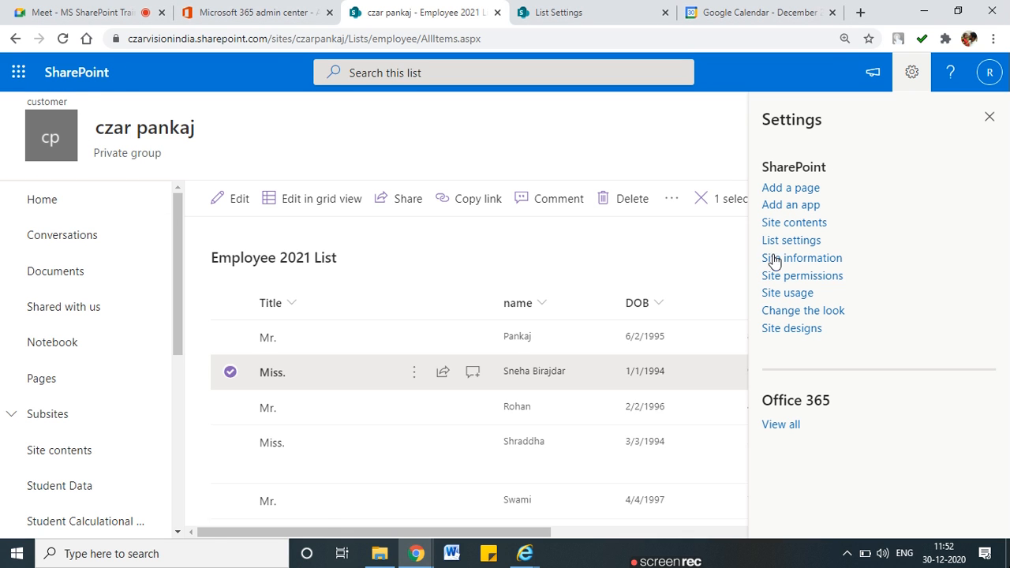
click(777, 276)
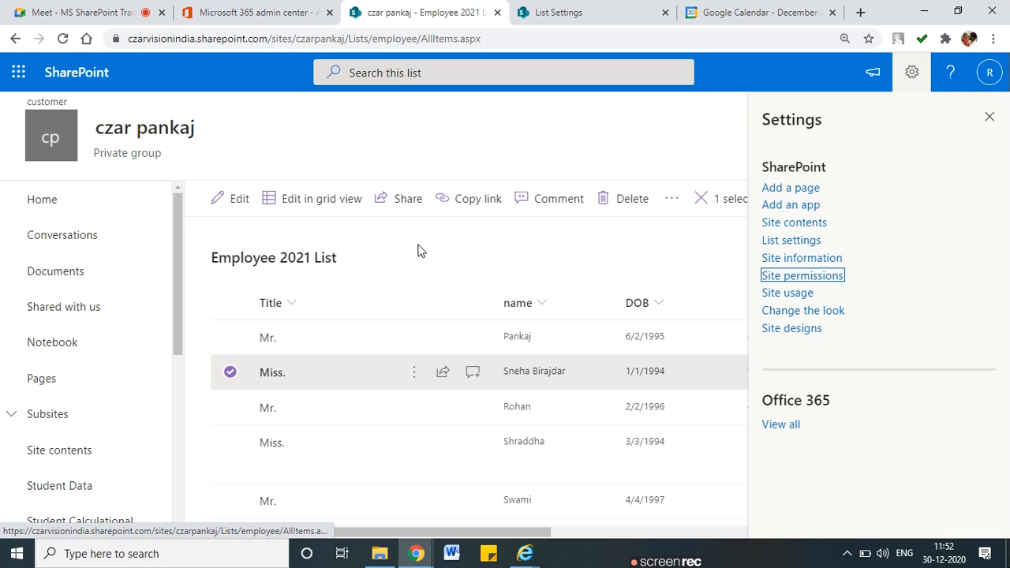
click(761, 189)
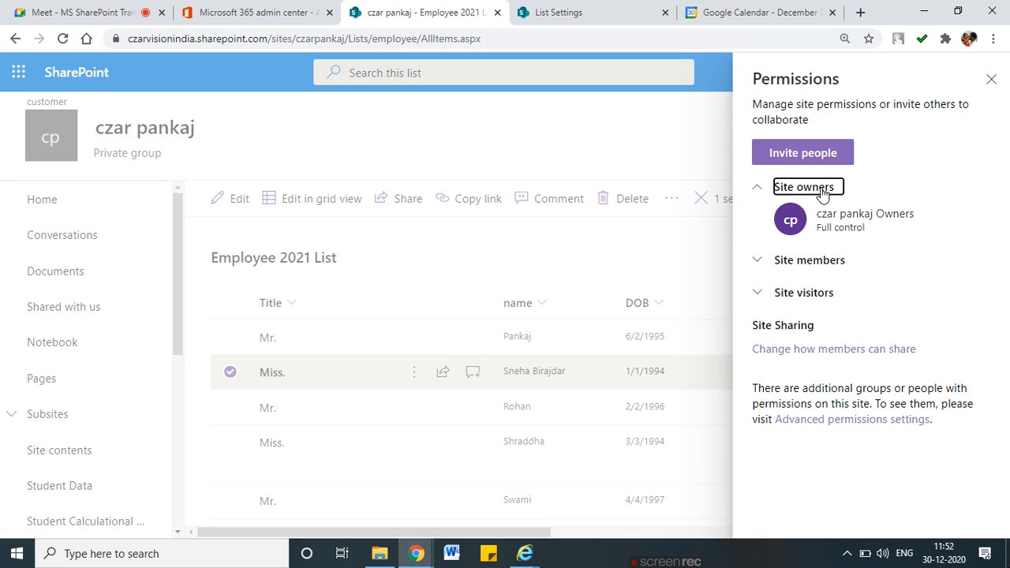
click(866, 421)
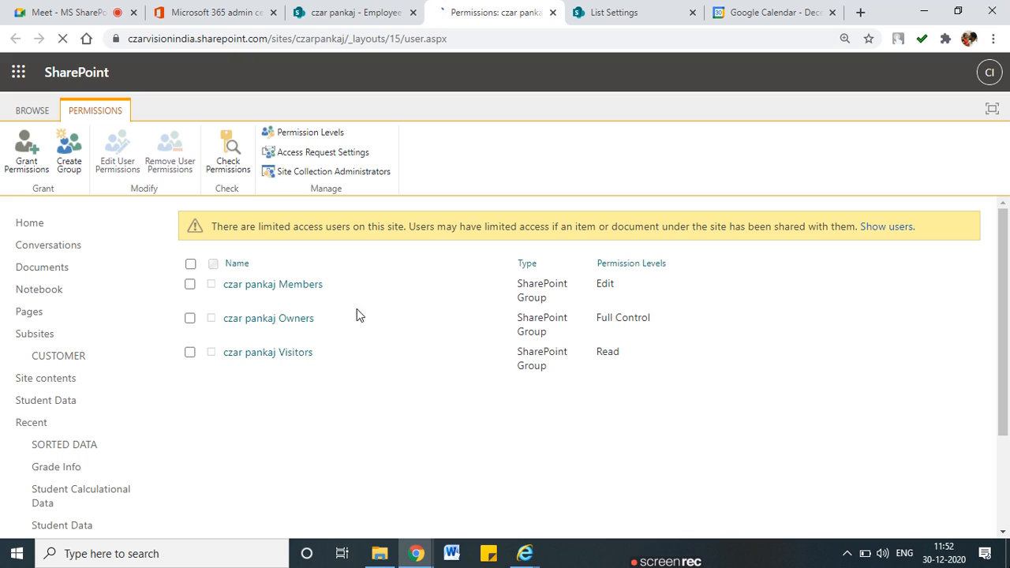
click(268, 172)
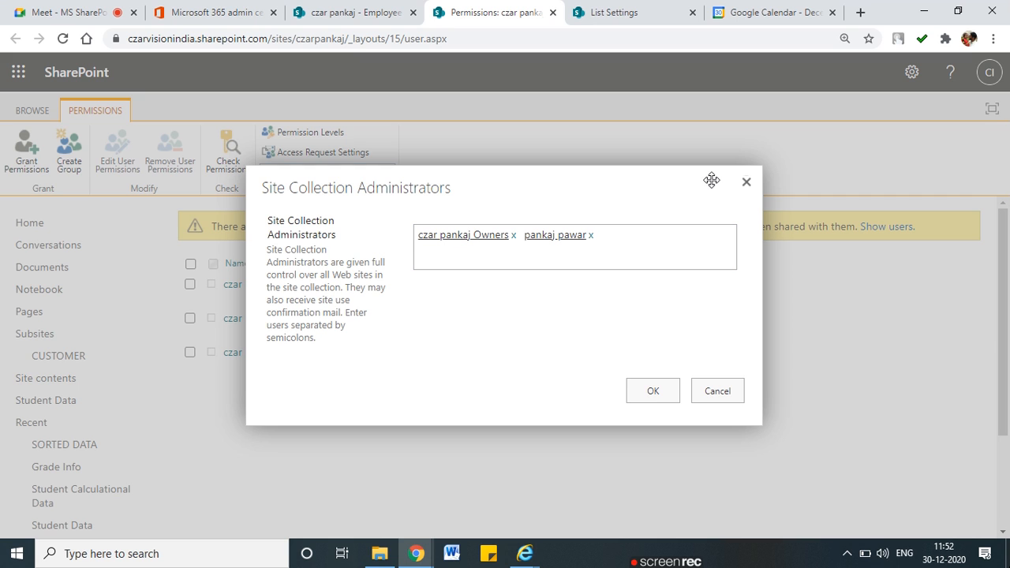
click(745, 182)
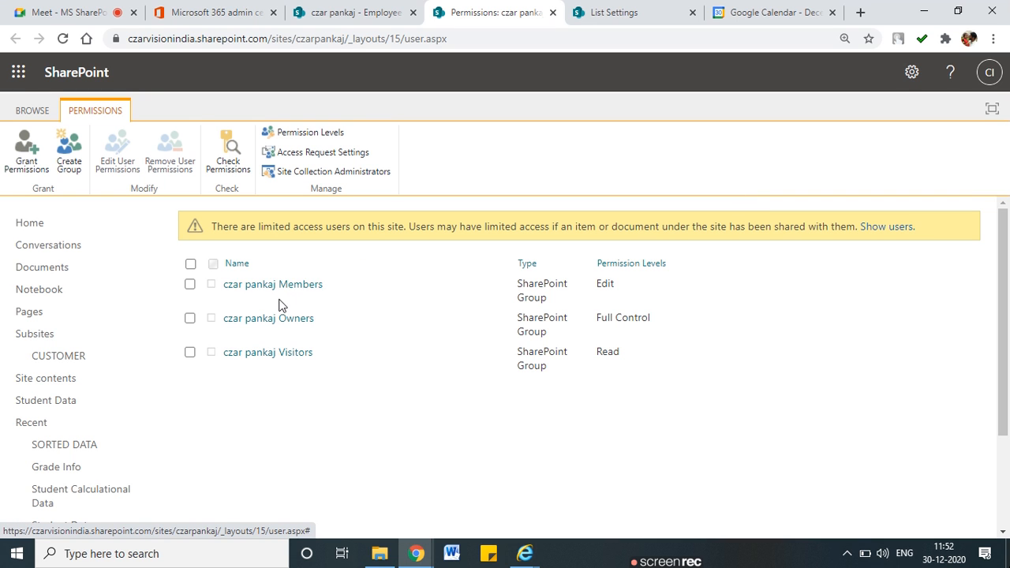
Check the czar pankaj Owners and Members groups, then return to the Microsoft 365 admin center
click(304, 320)
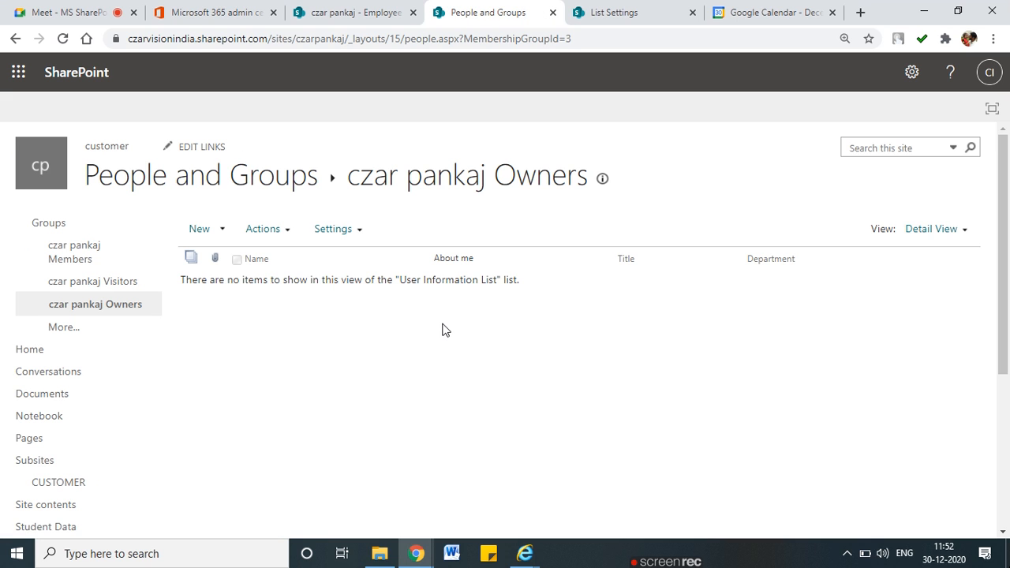
scroll(443, 329, down, 3)
scroll(444, 329, up, 3)
click(14, 41)
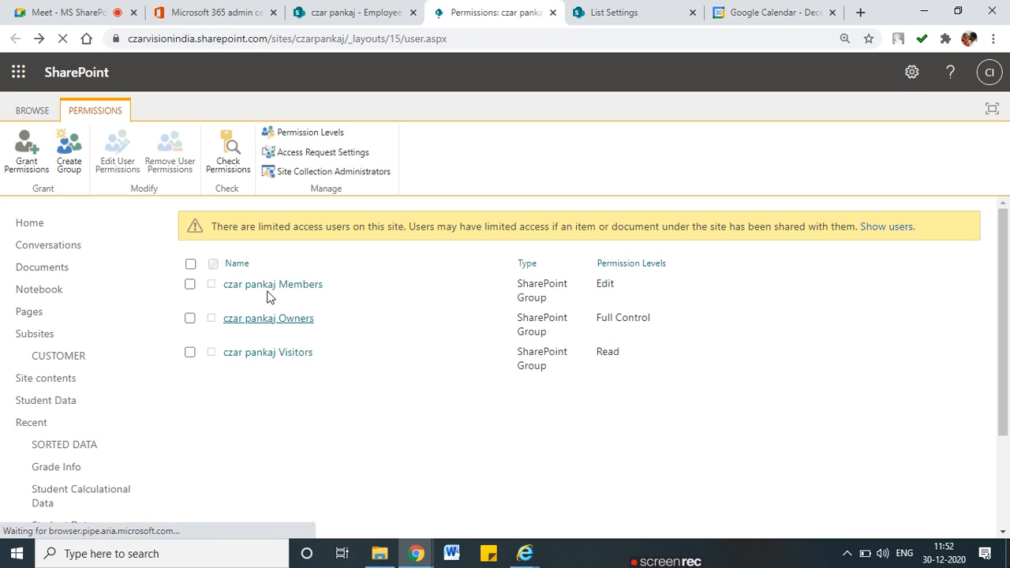
click(261, 285)
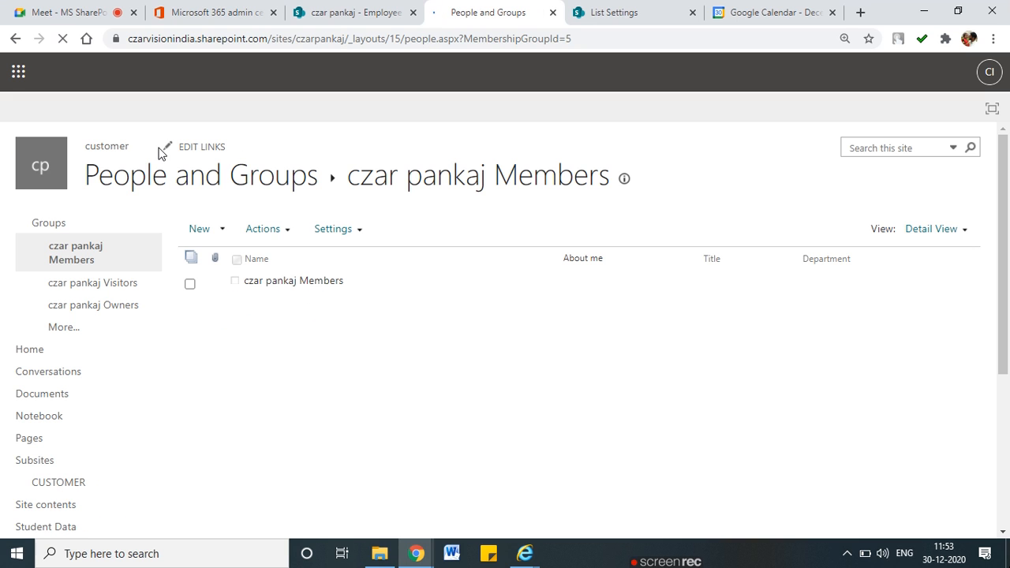
click(15, 39)
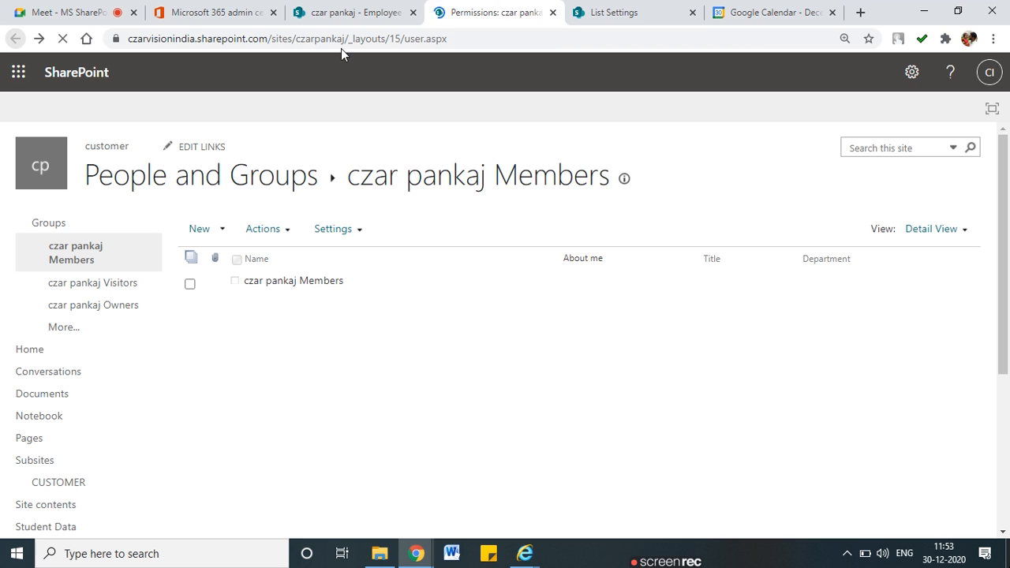
click(315, 12)
click(215, 14)
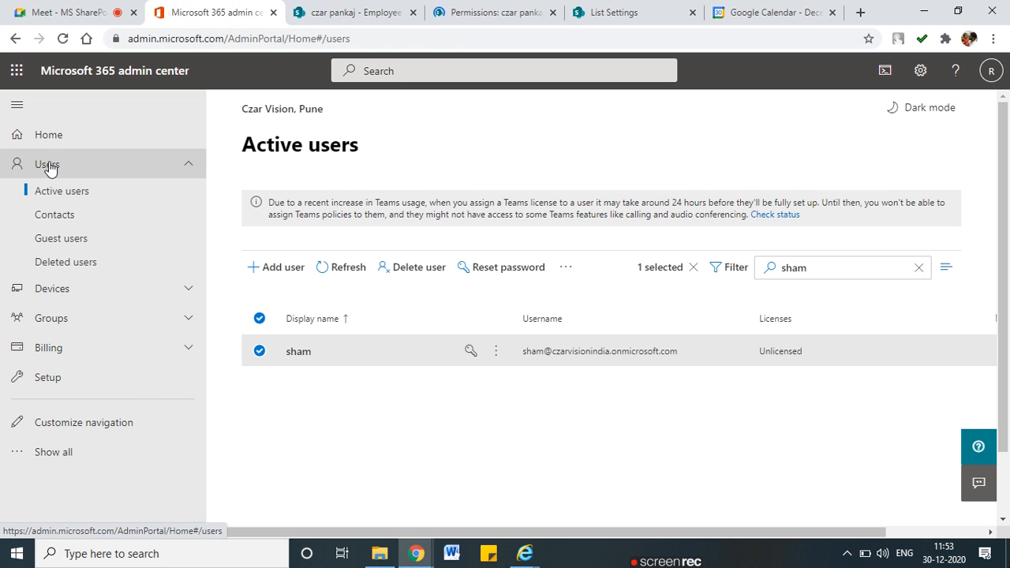
Open the test user's details from Active users and view their Groups and Roles sections
click(18, 71)
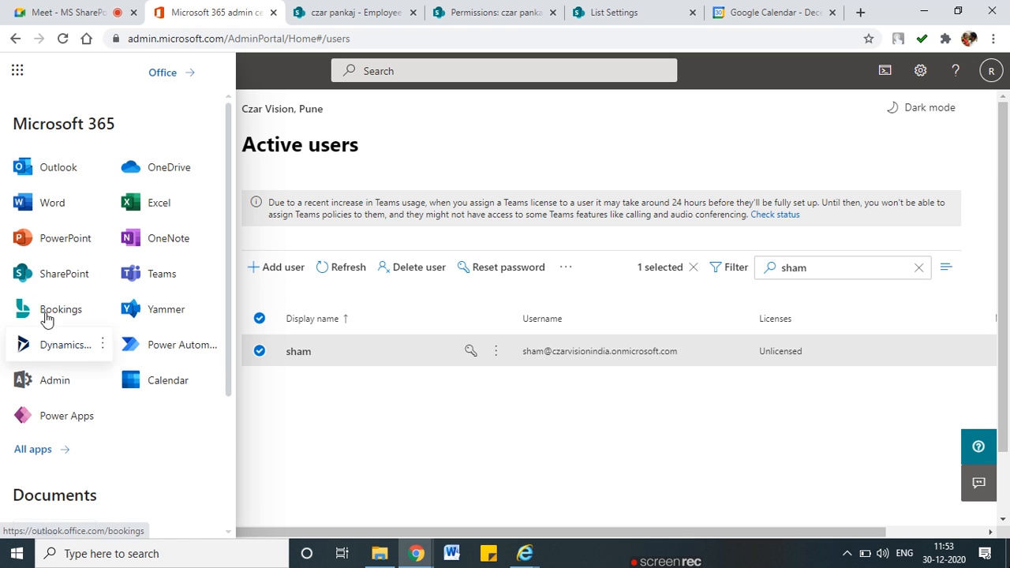
scroll(75, 473, down, 1)
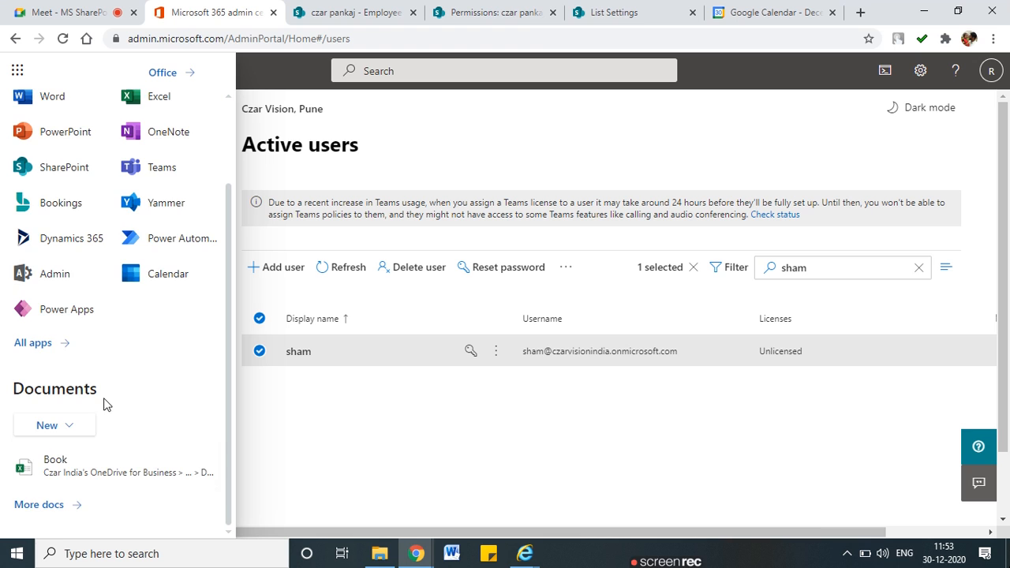
scroll(109, 401, up, 1)
scroll(98, 419, down, 1)
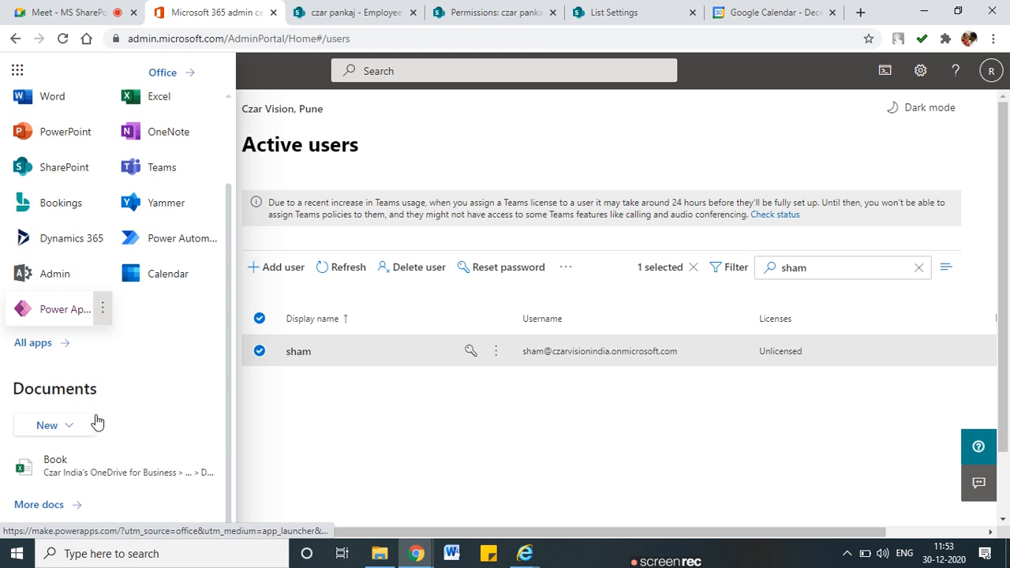
click(337, 425)
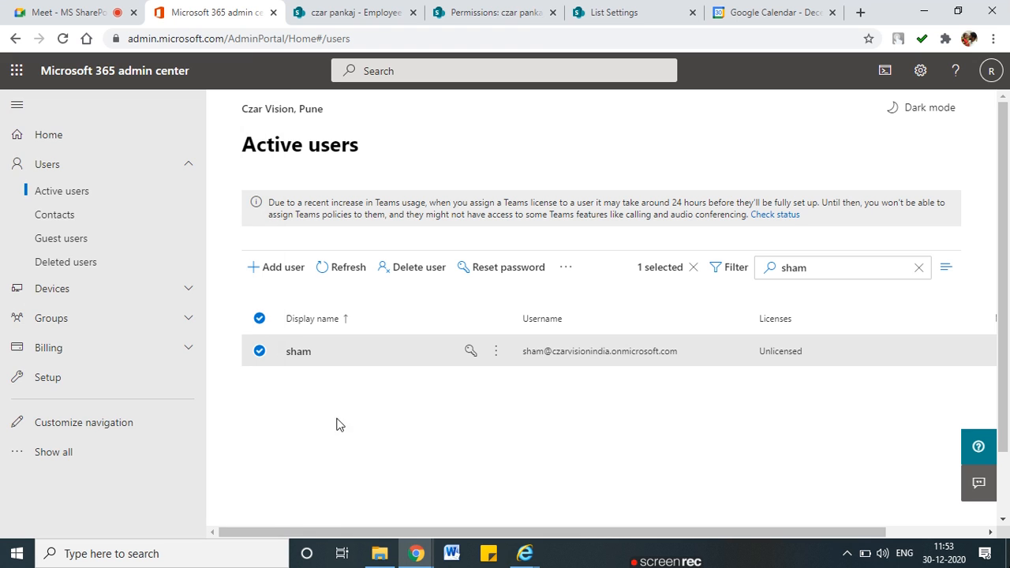
click(496, 353)
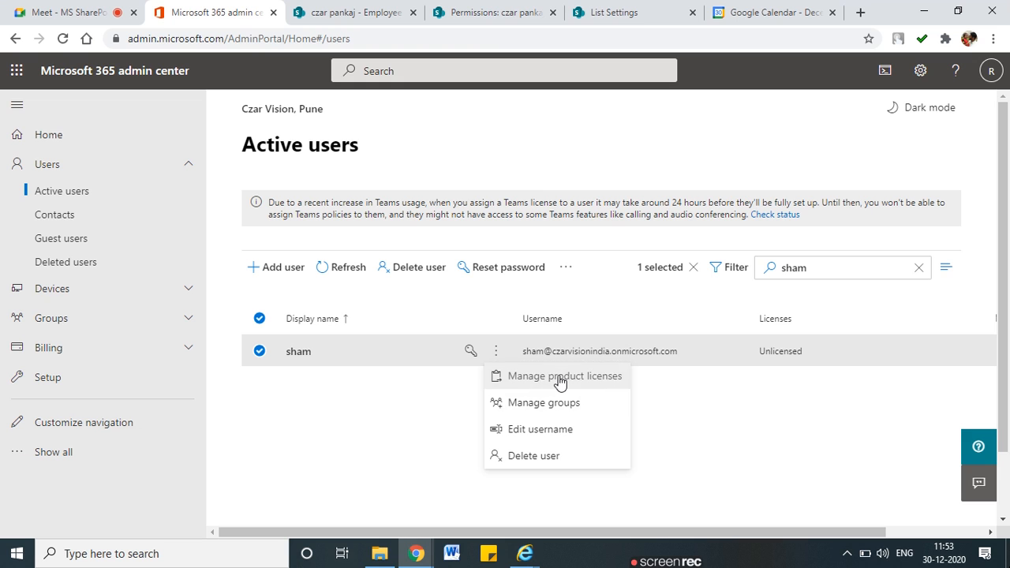
click(397, 417)
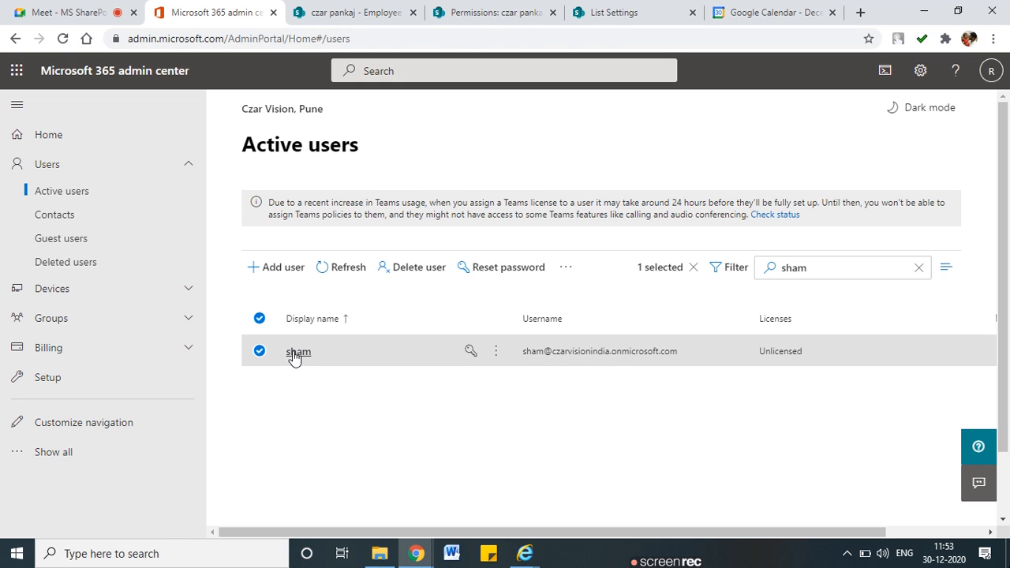
click(296, 353)
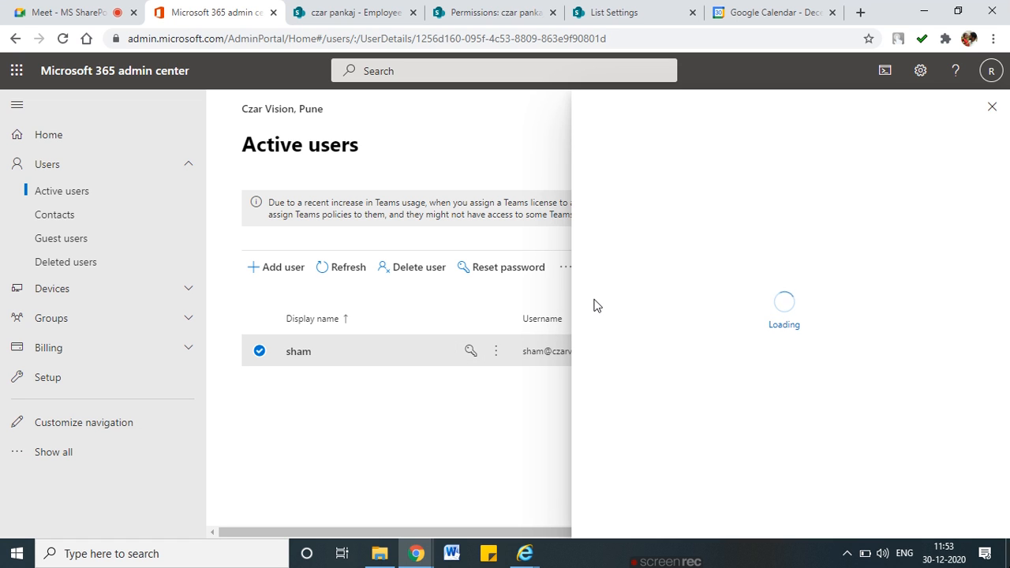
scroll(713, 327, down, 1)
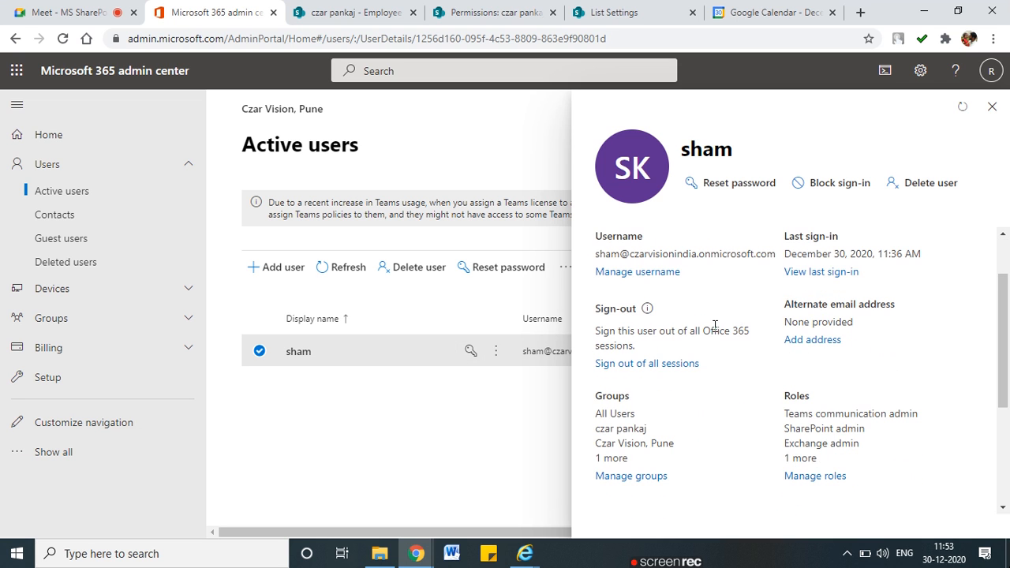
scroll(712, 326, up, 1)
scroll(714, 326, down, 2)
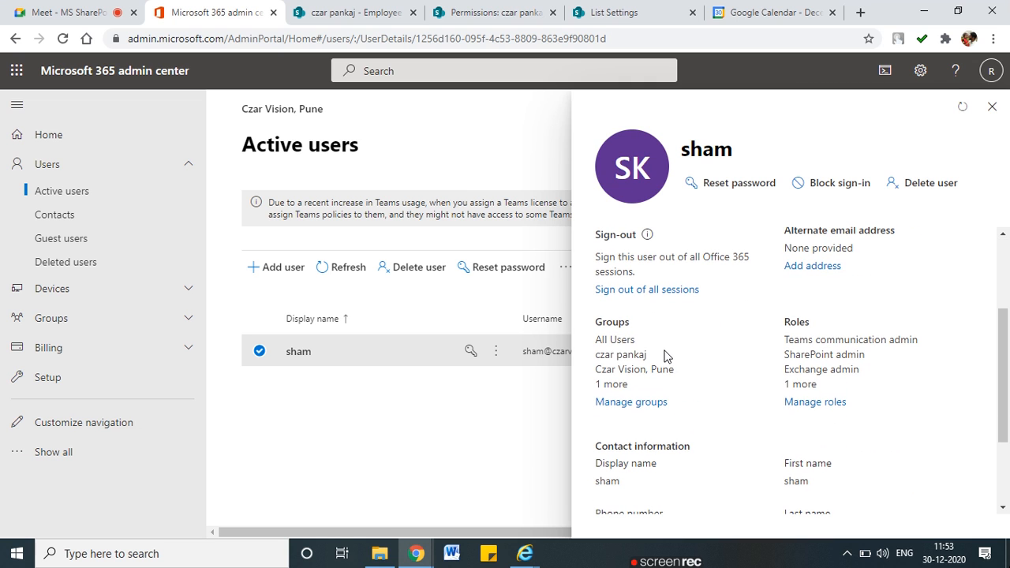
Remove Exchange, Global, SharePoint and Teams communication admin roles, saving as User (no admin center access)
click(799, 404)
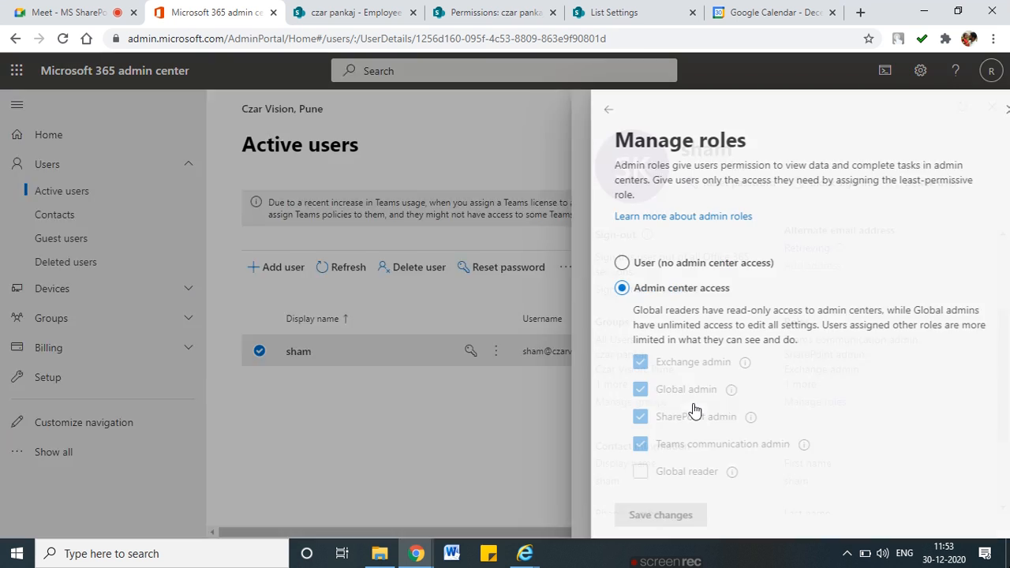
click(621, 362)
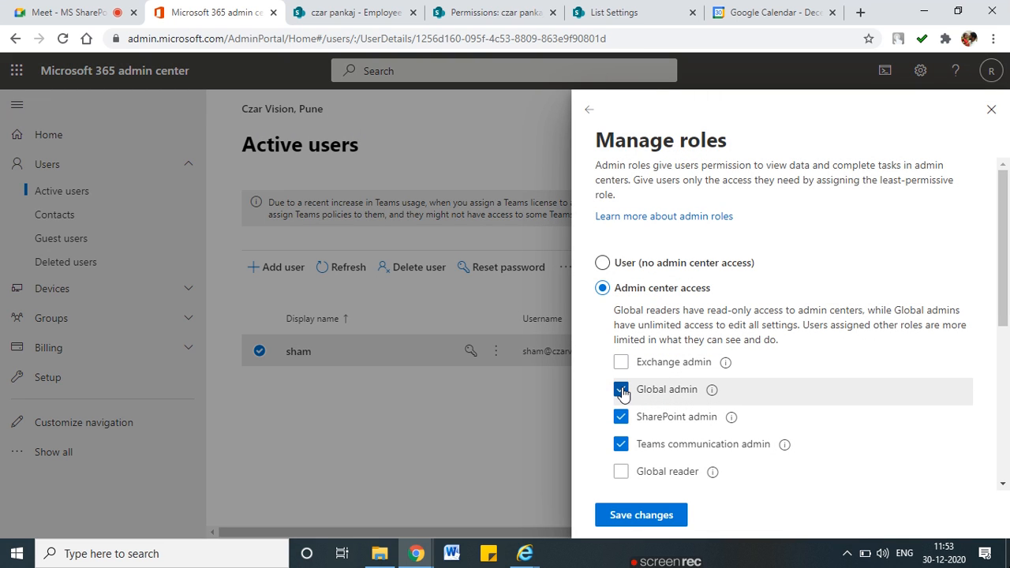
click(621, 389)
click(622, 418)
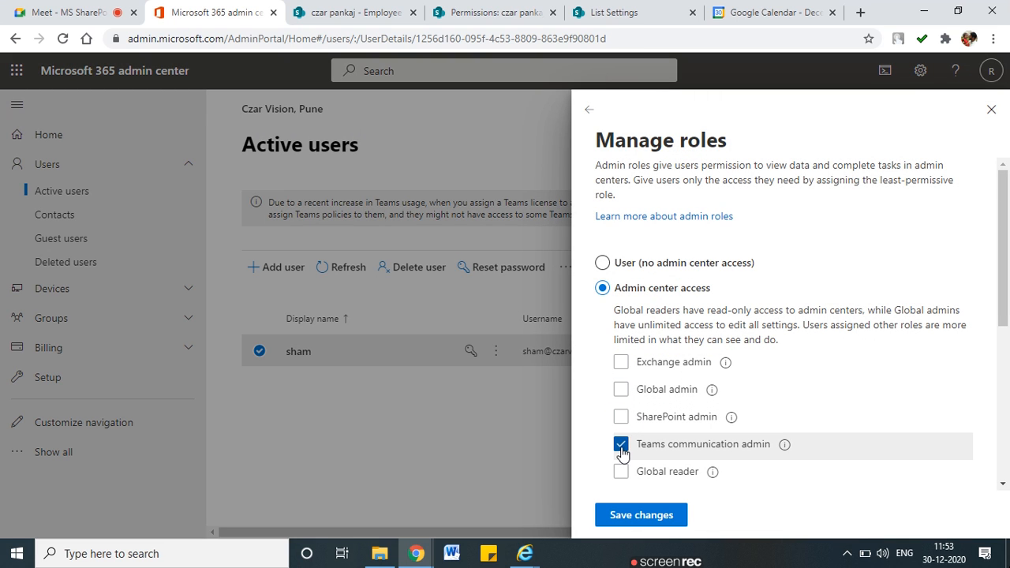
click(621, 445)
scroll(667, 450, down, 4)
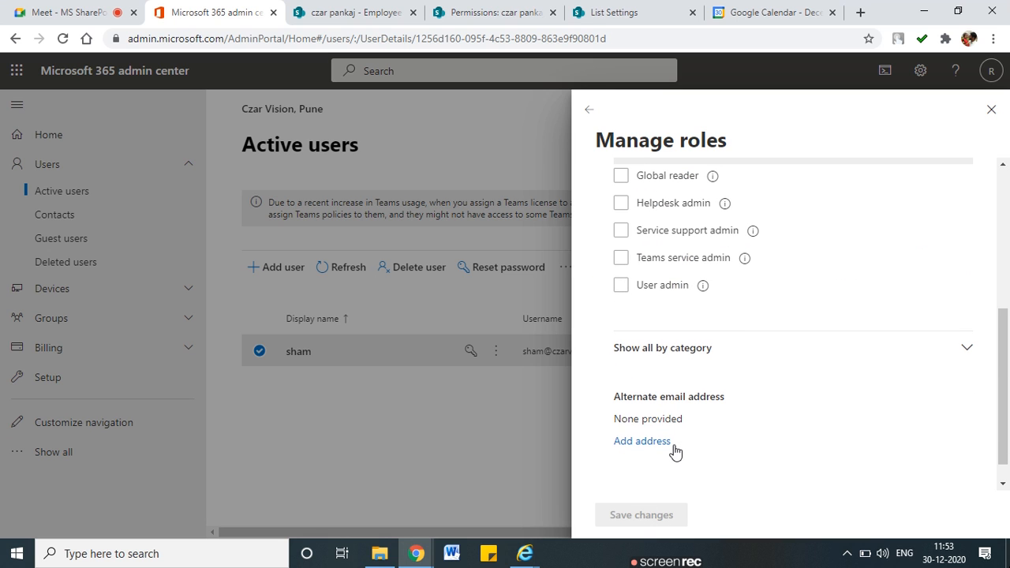
click(621, 285)
scroll(631, 300, up, 1)
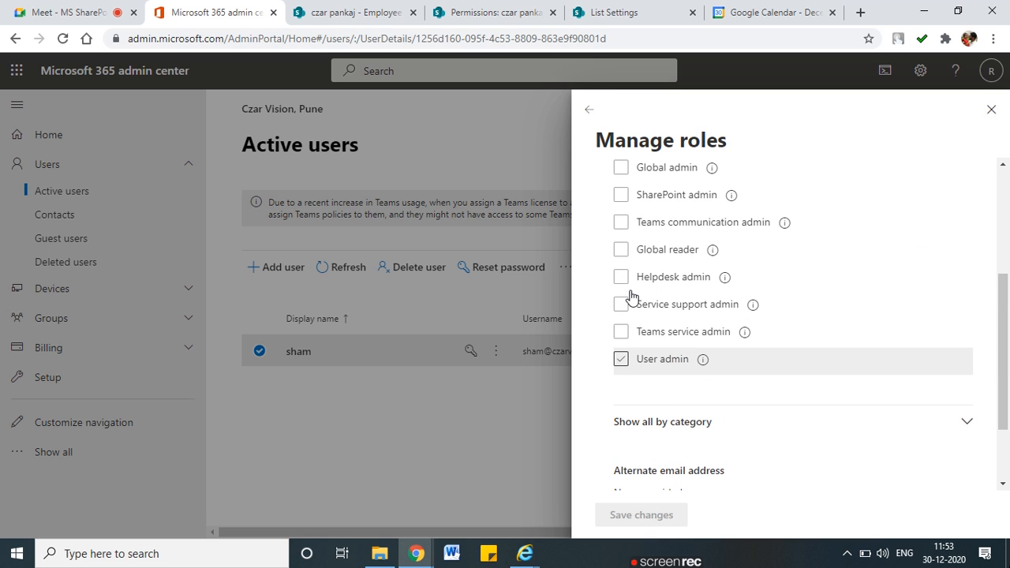
scroll(631, 306, up, 3)
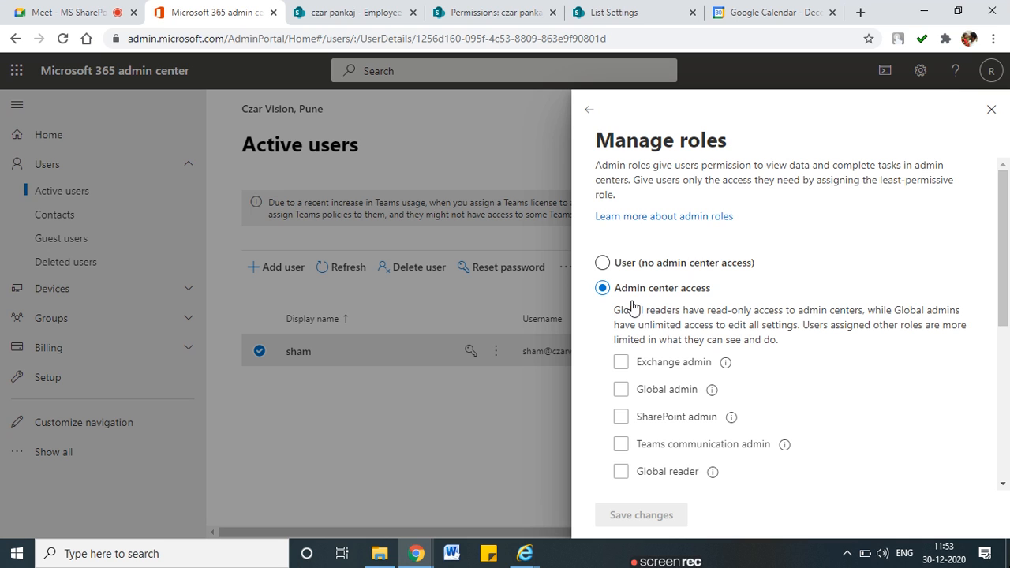
click(603, 262)
scroll(705, 473, down, 10)
click(675, 516)
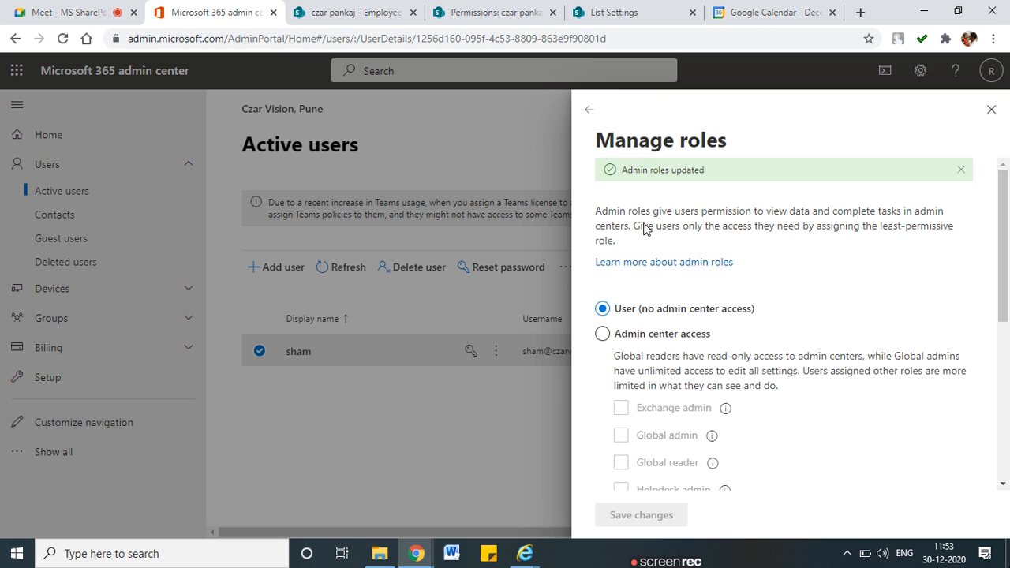
click(991, 109)
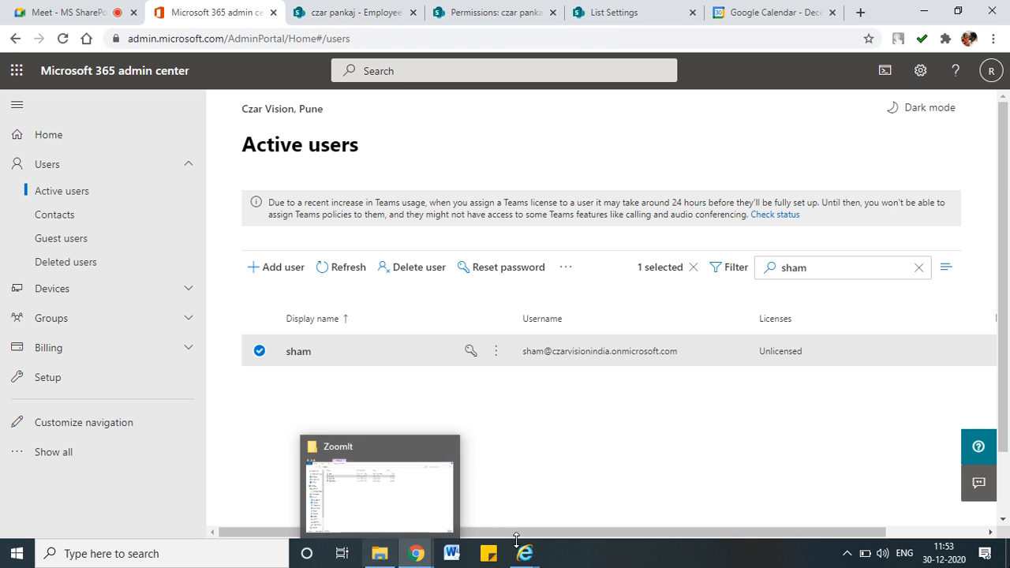
mouse_move(525, 552)
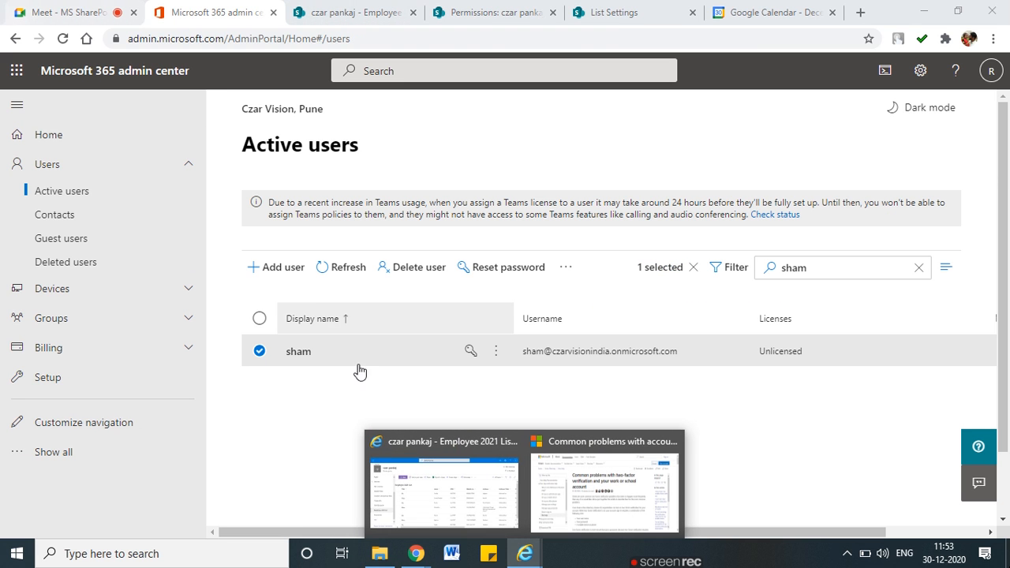
Close the 'Common problems' help tab in Internet Explorer and return to Chrome
click(457, 467)
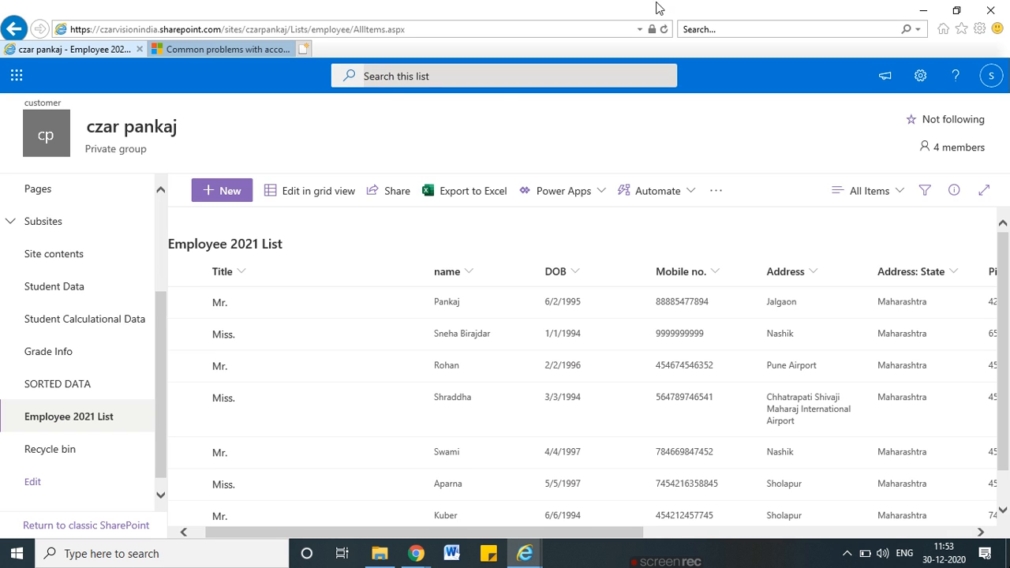
click(262, 47)
click(287, 49)
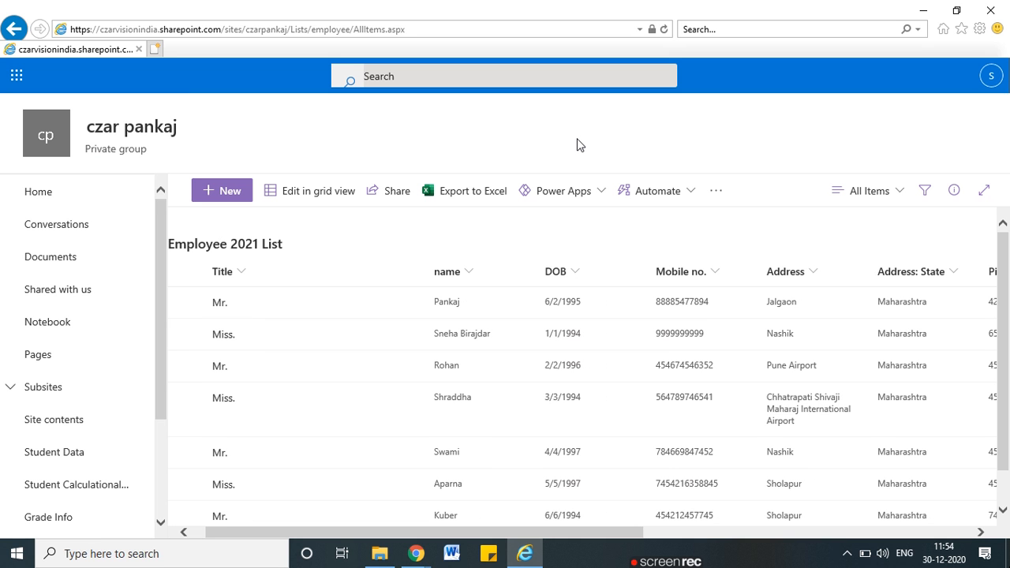
key(alt+Tab)
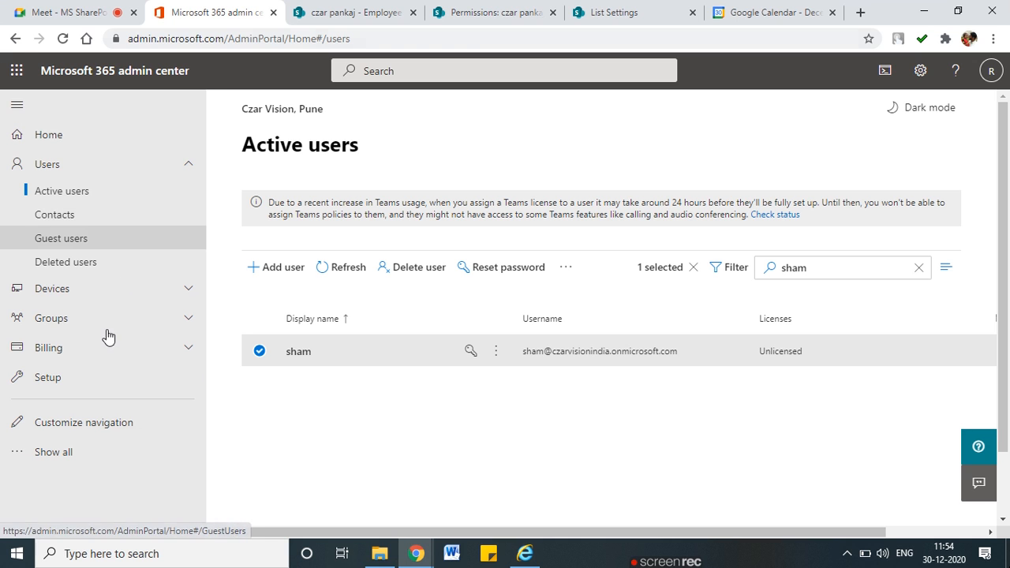
Go to SharePoint admin center's Active sites and open the czar pankaj site details
click(53, 453)
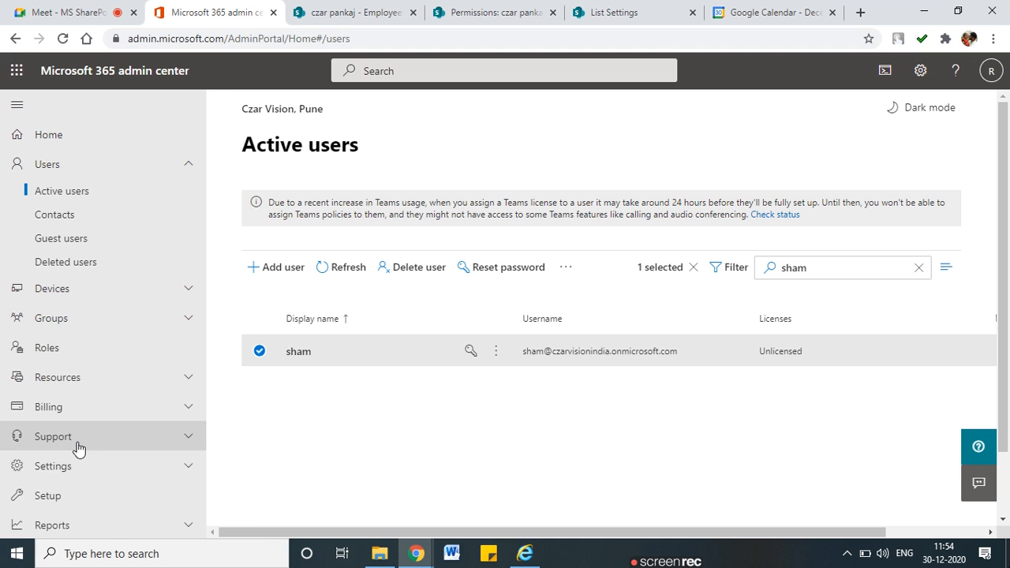
scroll(65, 442, down, 5)
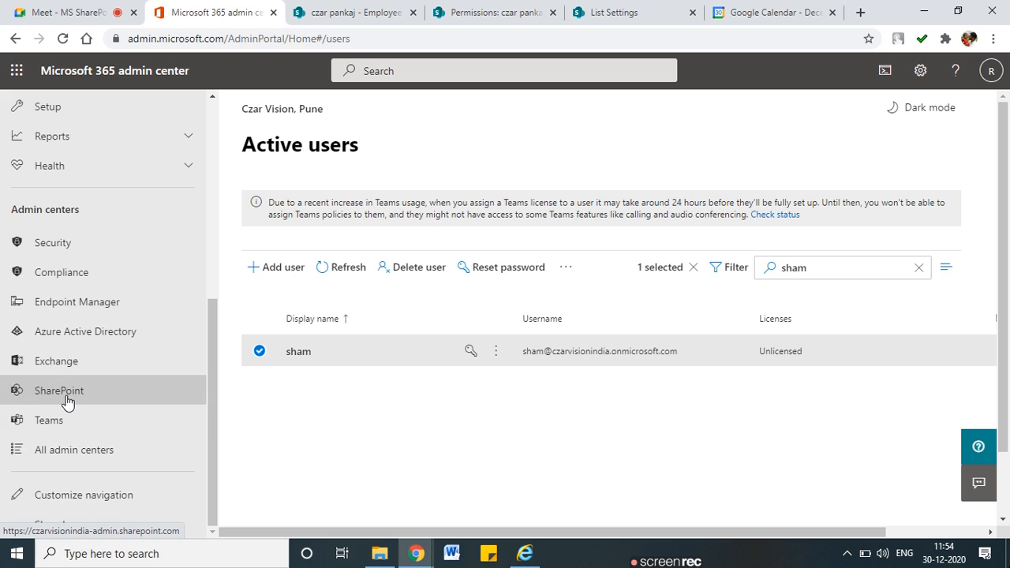
click(66, 393)
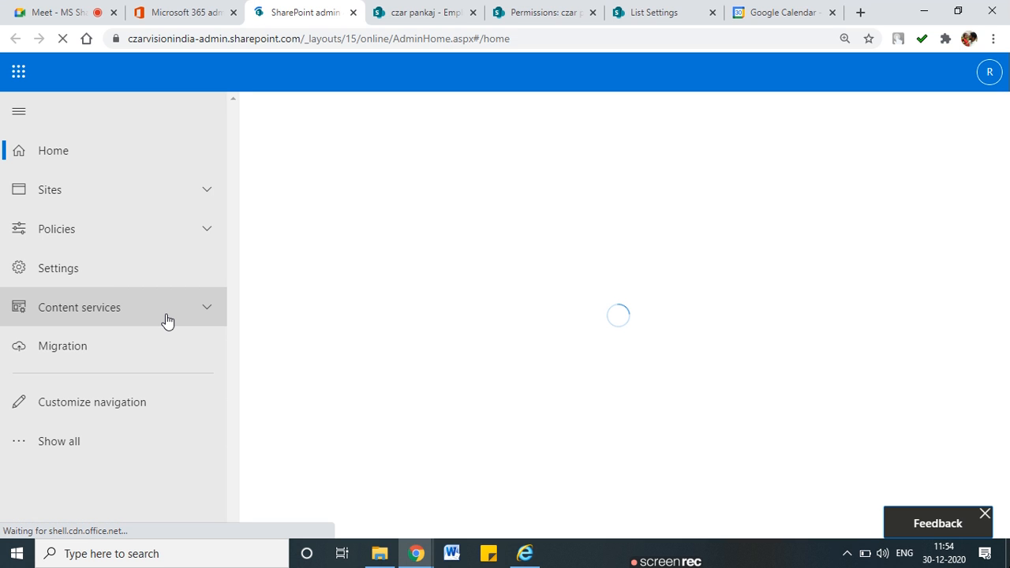
click(199, 198)
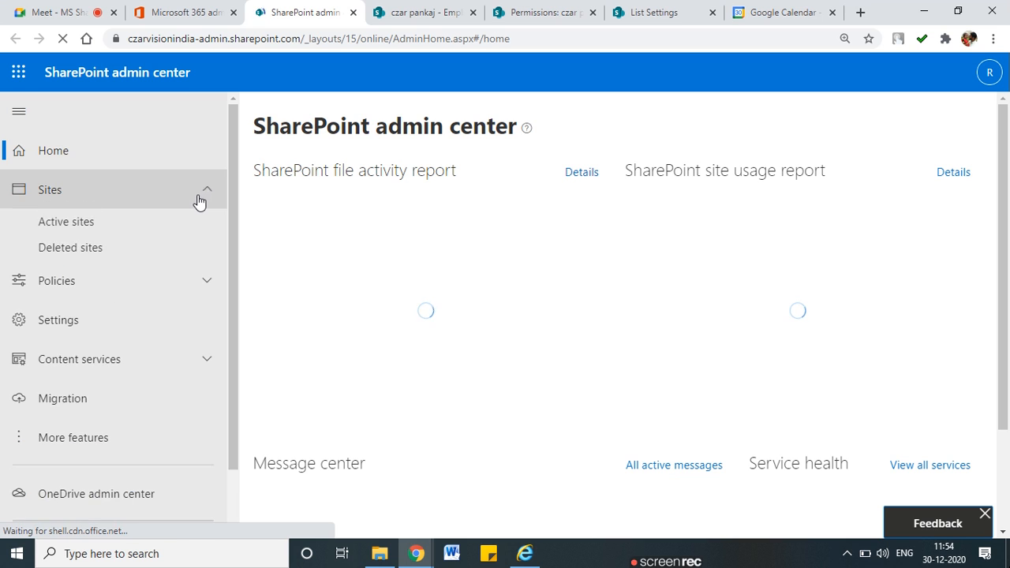
click(100, 228)
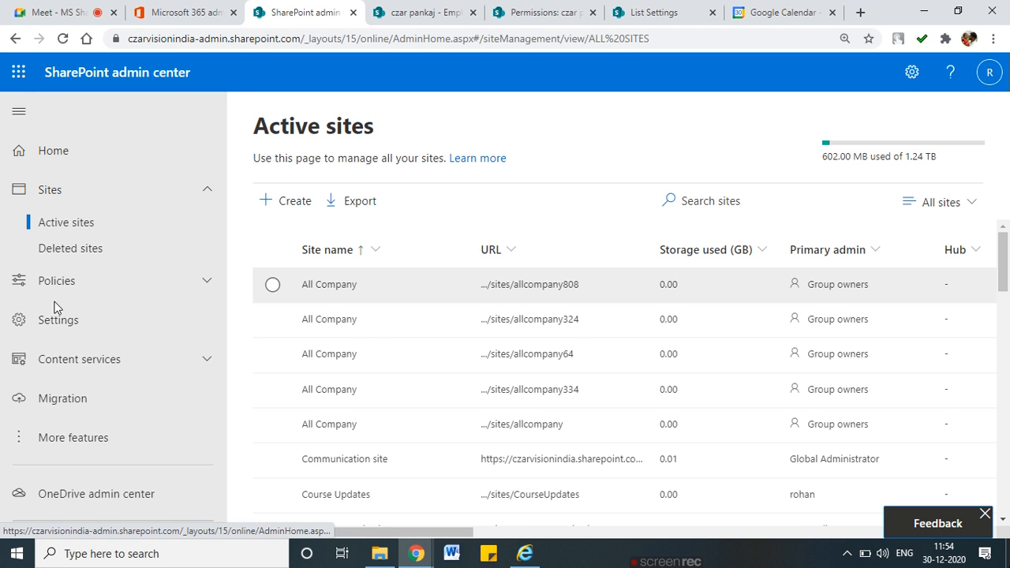
scroll(399, 284, down, 3)
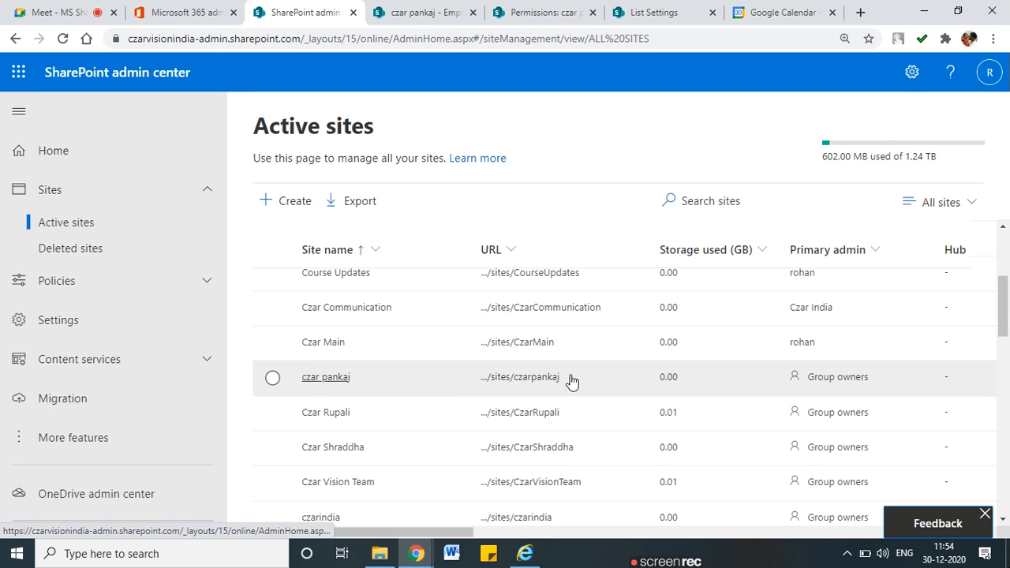
click(571, 381)
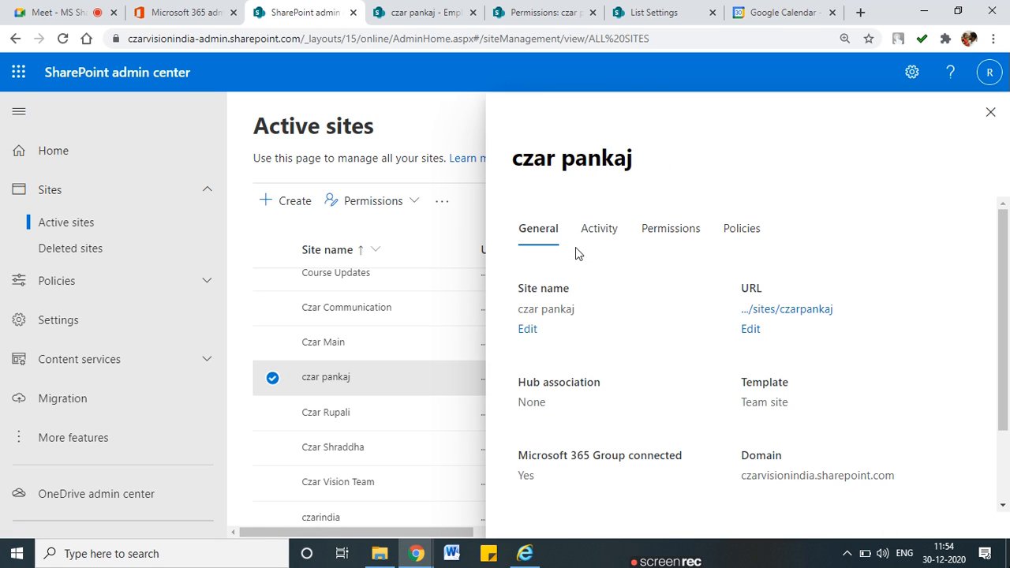
Remove the test user from czar pankaj's Microsoft 365 Group owners and save, leaving three owners
click(648, 239)
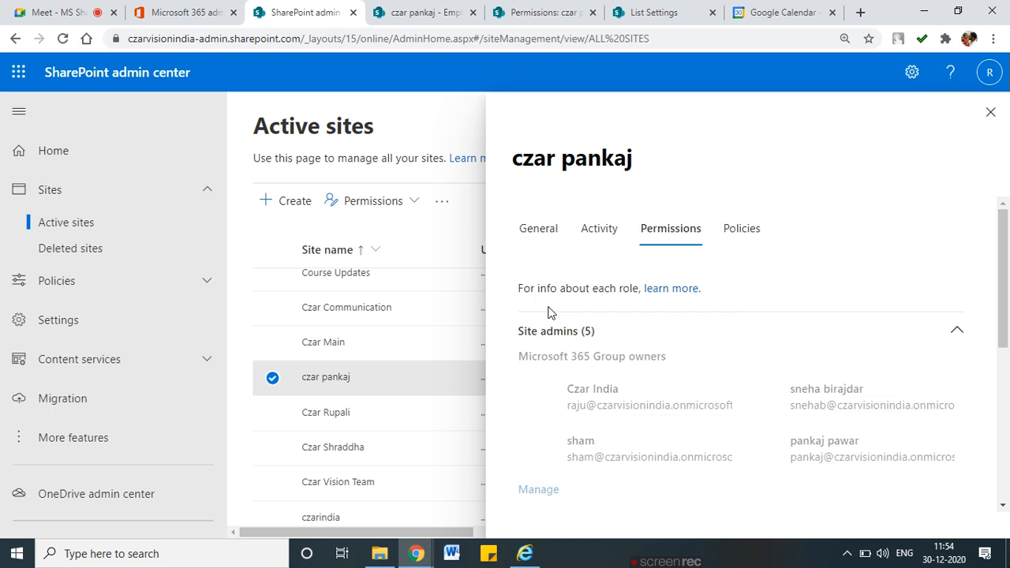
scroll(565, 363, down, 2)
click(536, 359)
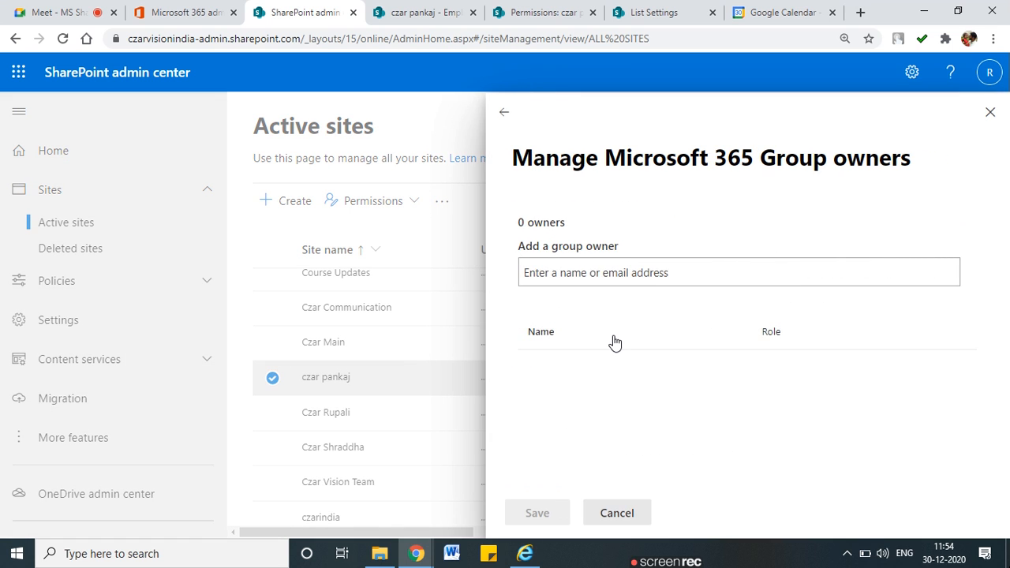
scroll(611, 342, down, 1)
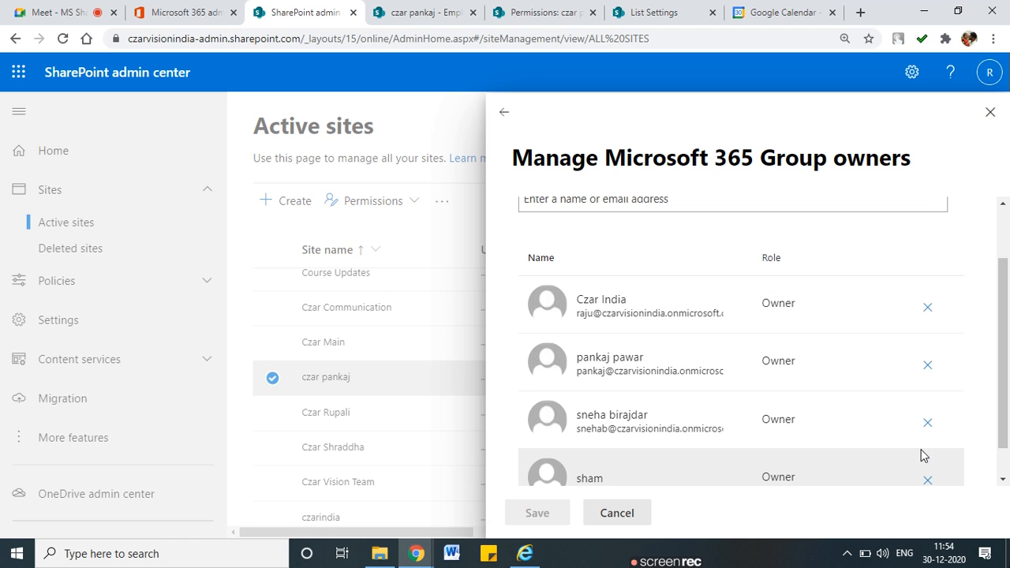
click(928, 482)
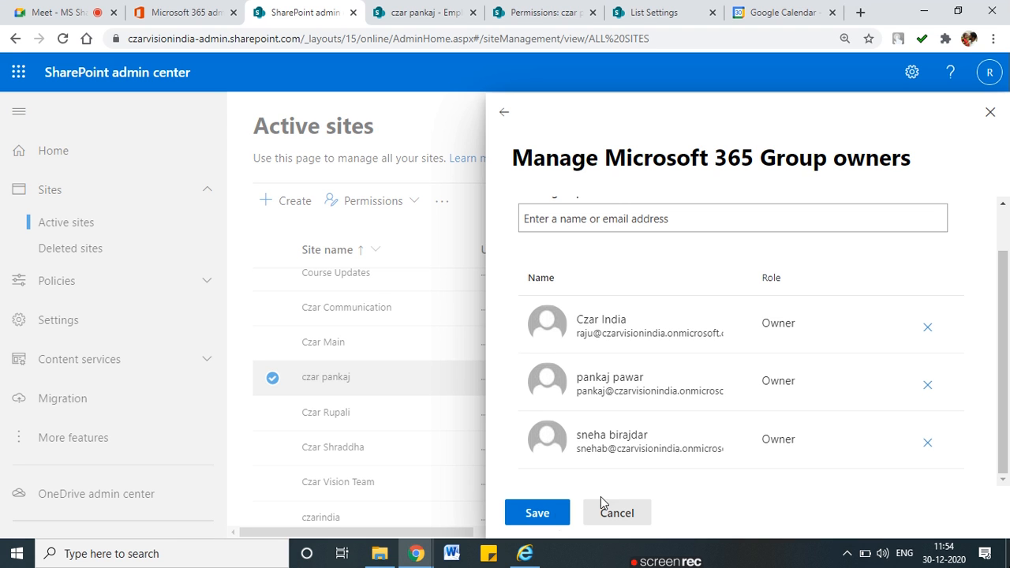
click(530, 514)
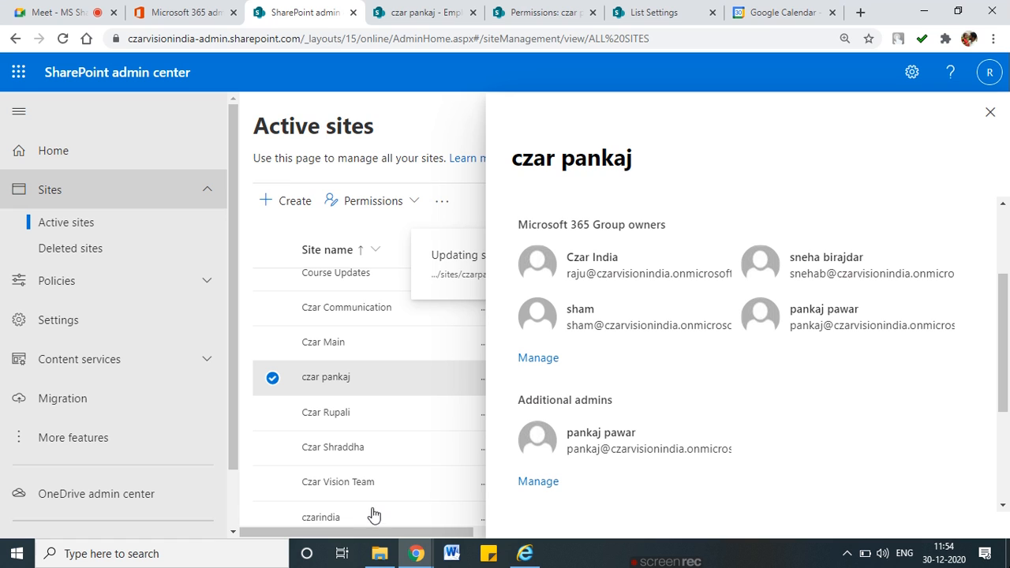
click(518, 555)
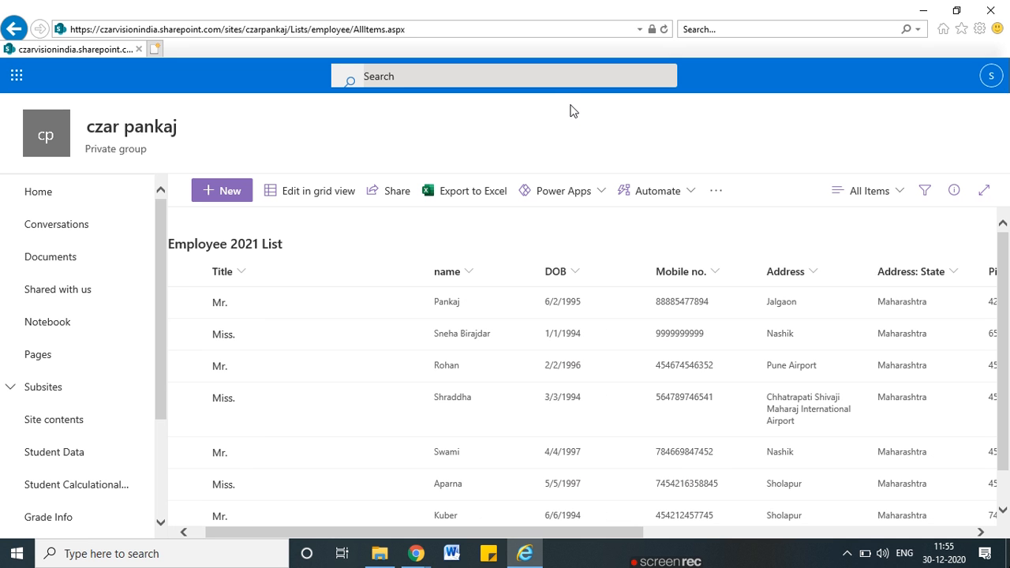
Reload the Employee 2021 List as the test user to confirm records still appear
click(665, 30)
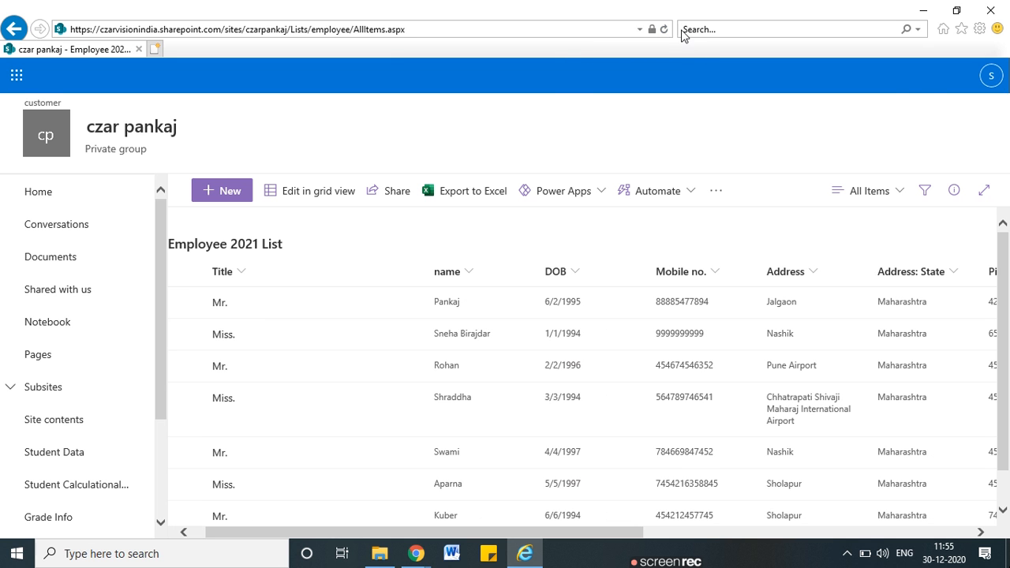
click(663, 30)
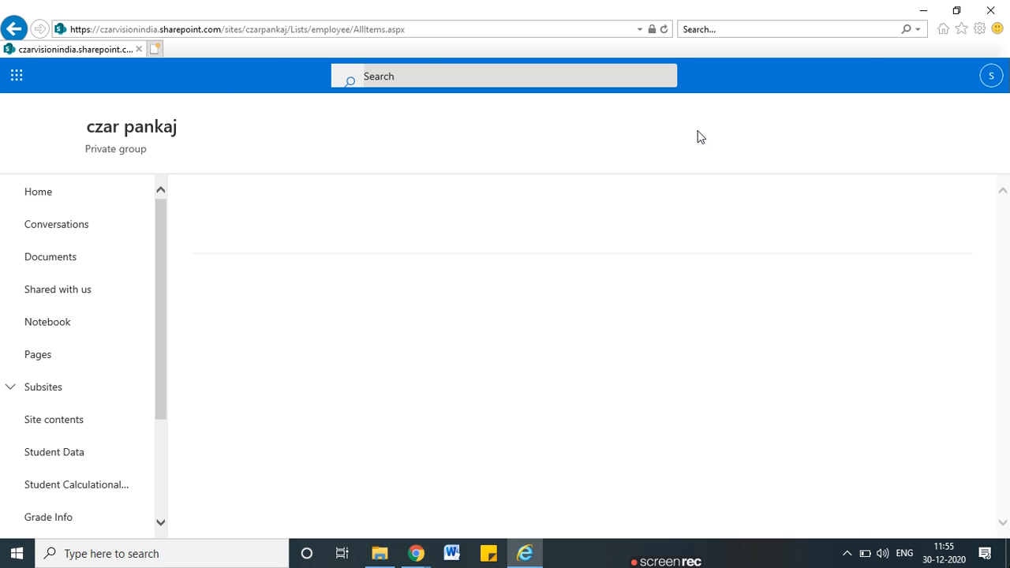
key(alt+Tab)
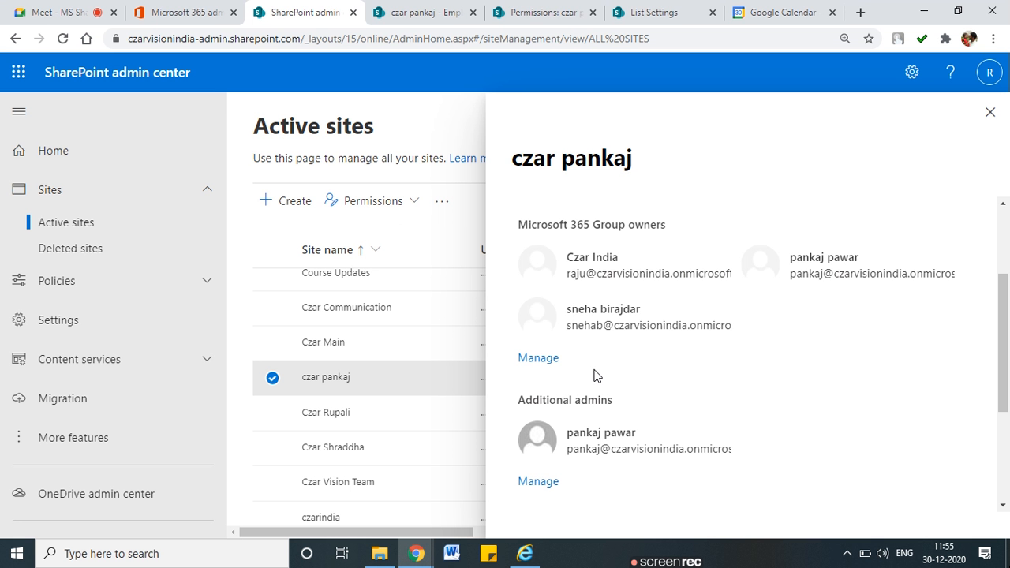
key(alt+Tab)
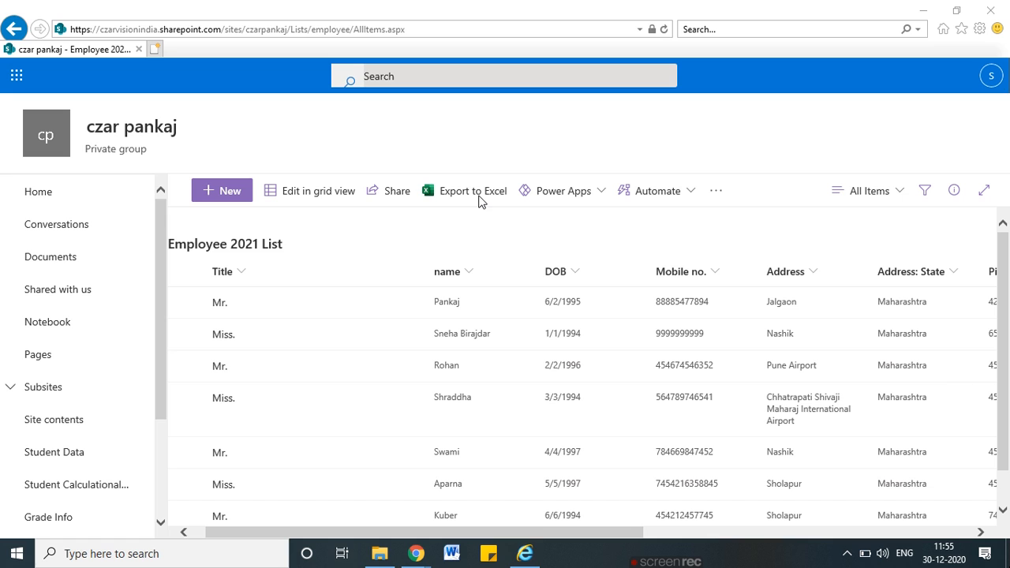
click(574, 28)
key(Return)
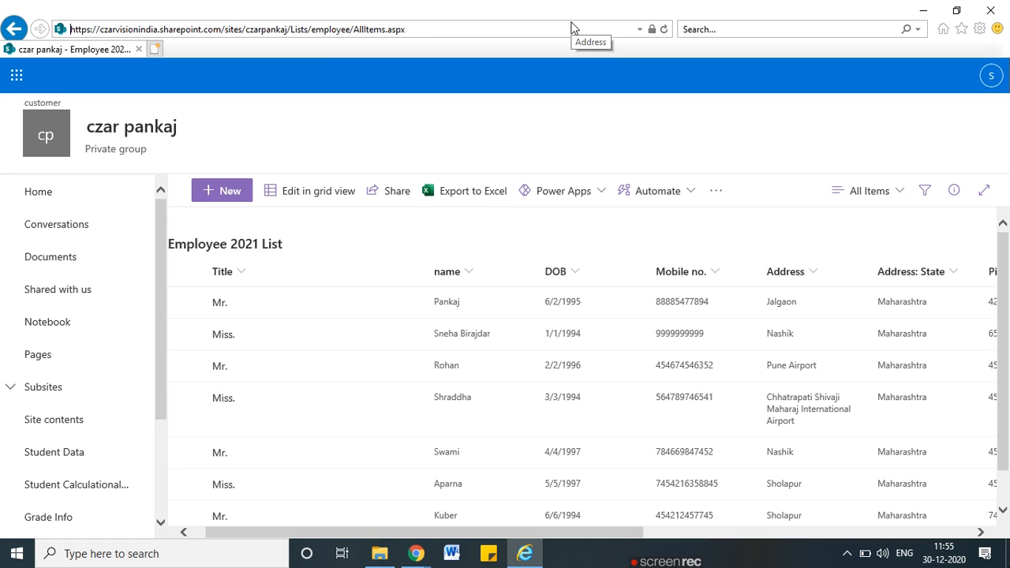
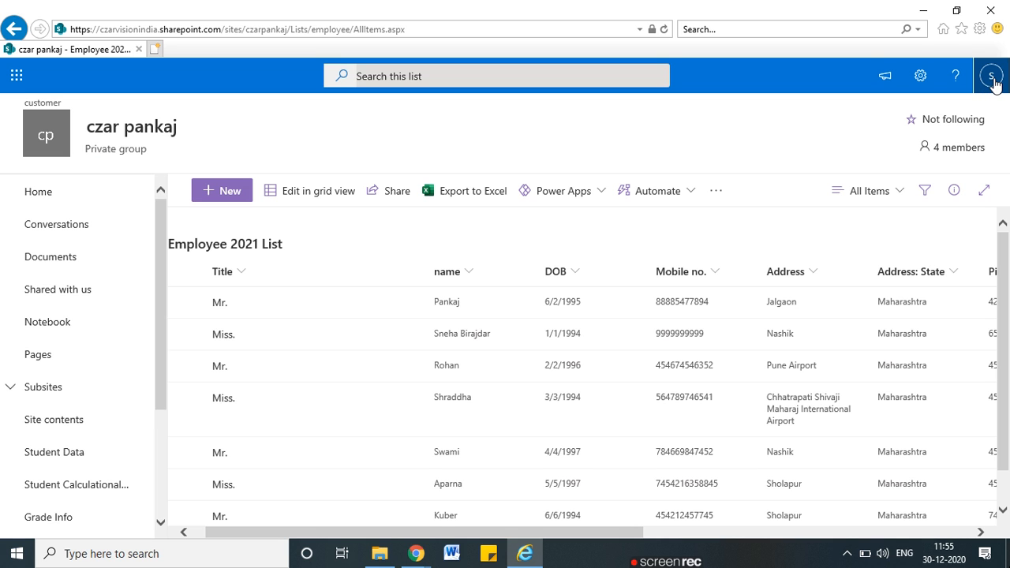
Minimize Internet Explorer to bring back the admin center's czar pankaj site details
click(923, 10)
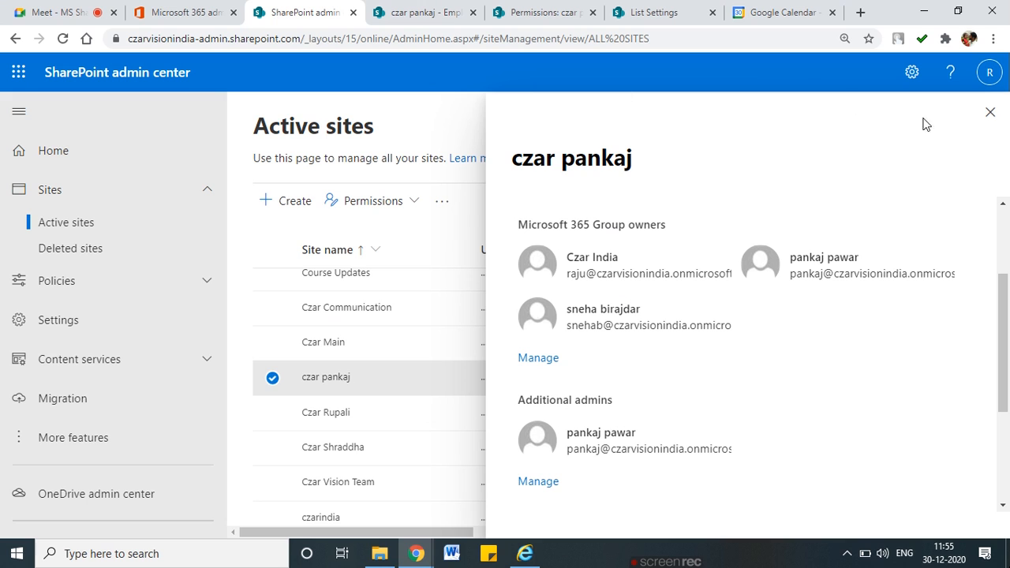
Close the czar pankaj site details and return to the admin center's Active sites list
click(990, 113)
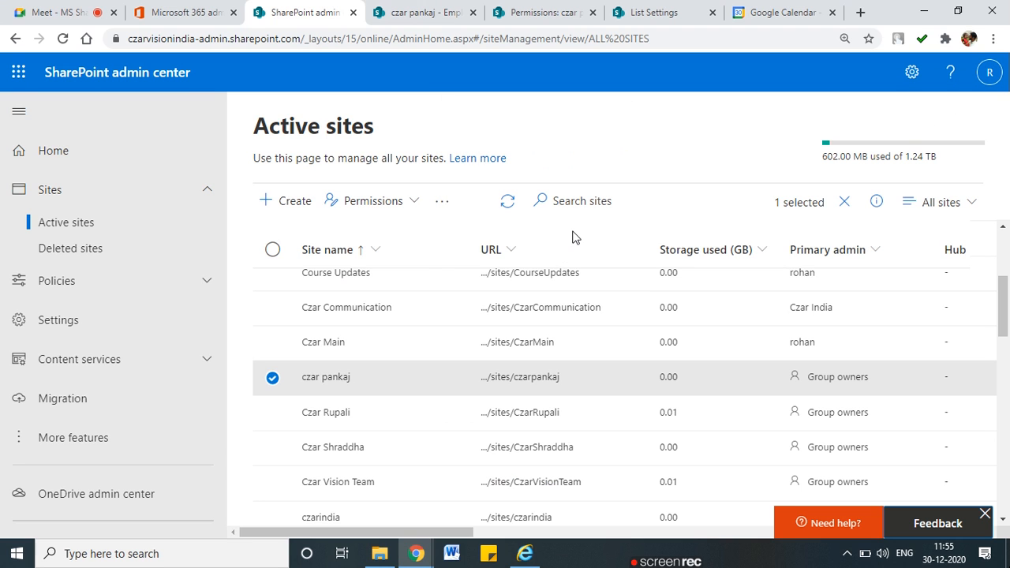
click(70, 157)
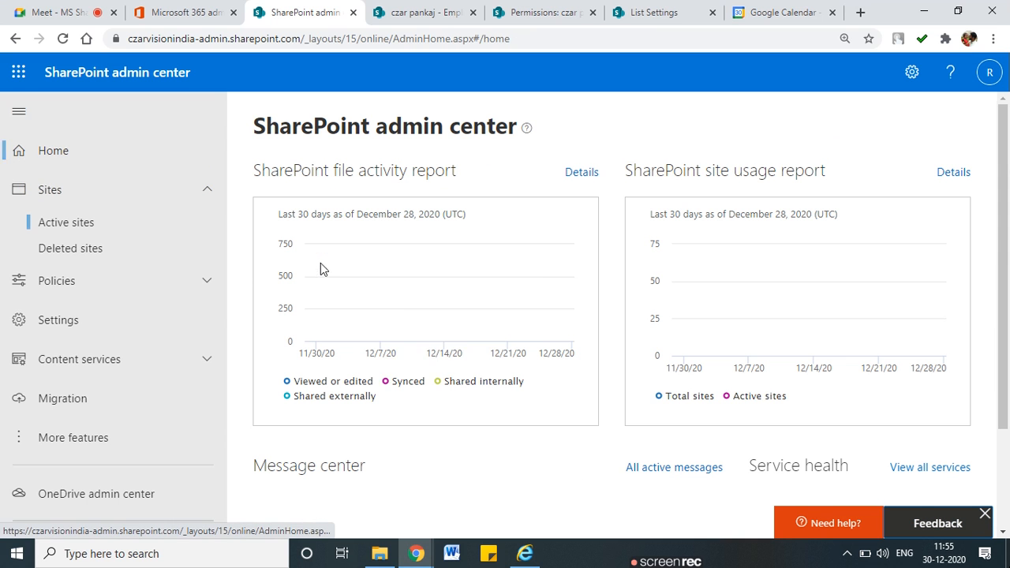
click(79, 223)
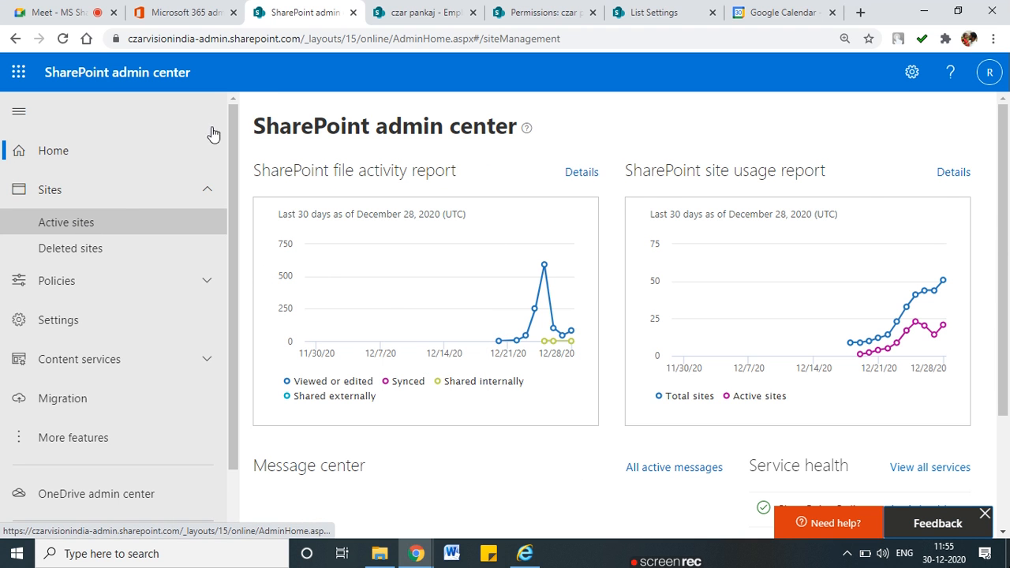
On the Employee 2021 List, close the Permissions and Settings panels and open the second item's actions
click(447, 14)
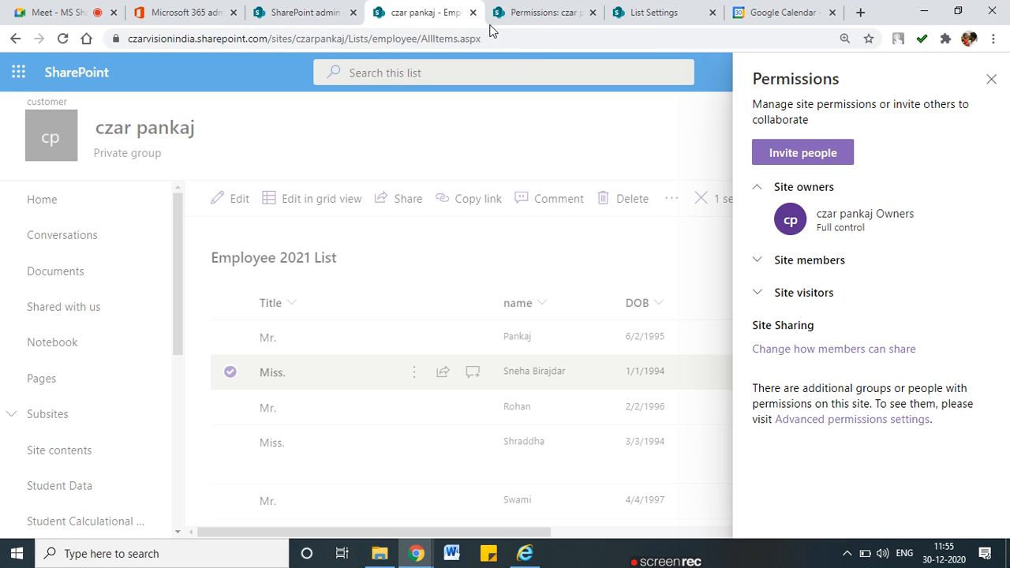
click(988, 80)
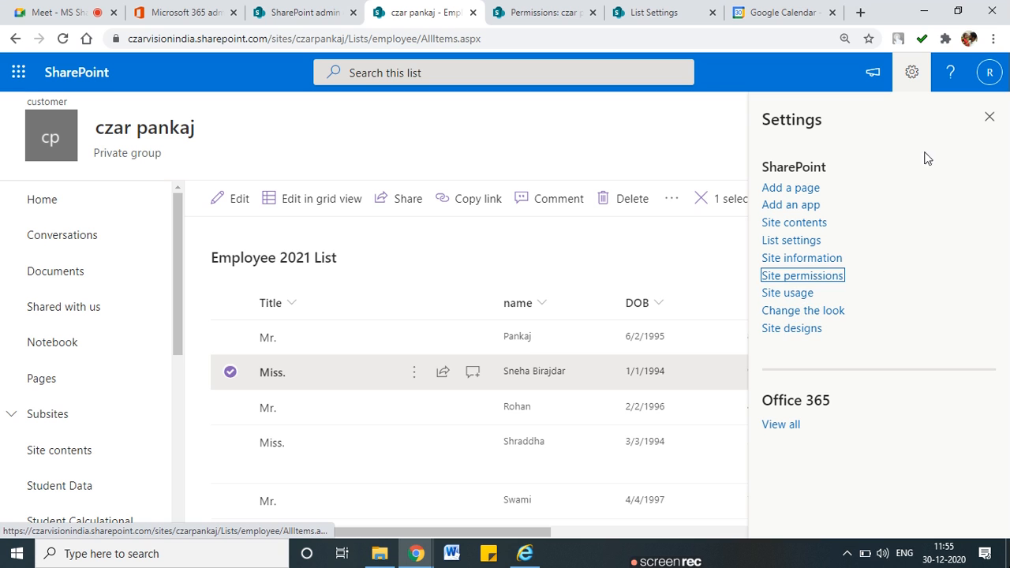
click(987, 120)
click(414, 374)
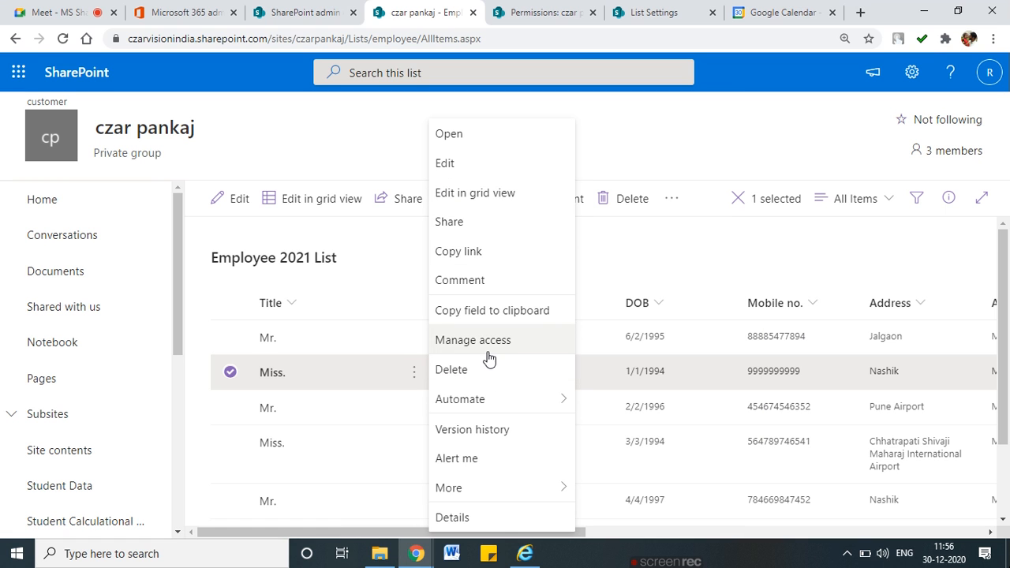
Review Manage access for the second Employee 2021 List item and open its Advanced permissions page
click(414, 380)
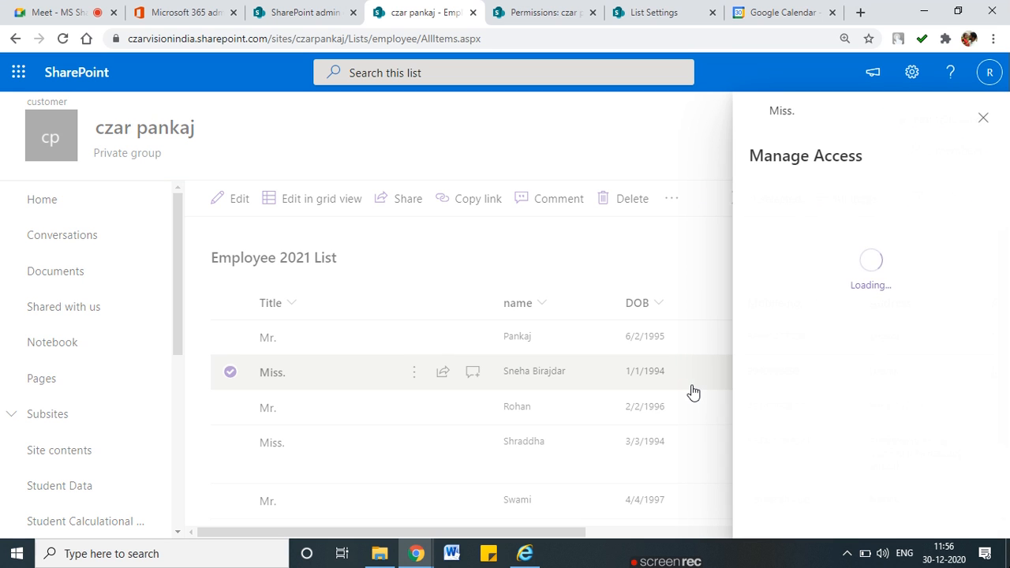
scroll(941, 416, down, 1)
scroll(940, 416, down, 1)
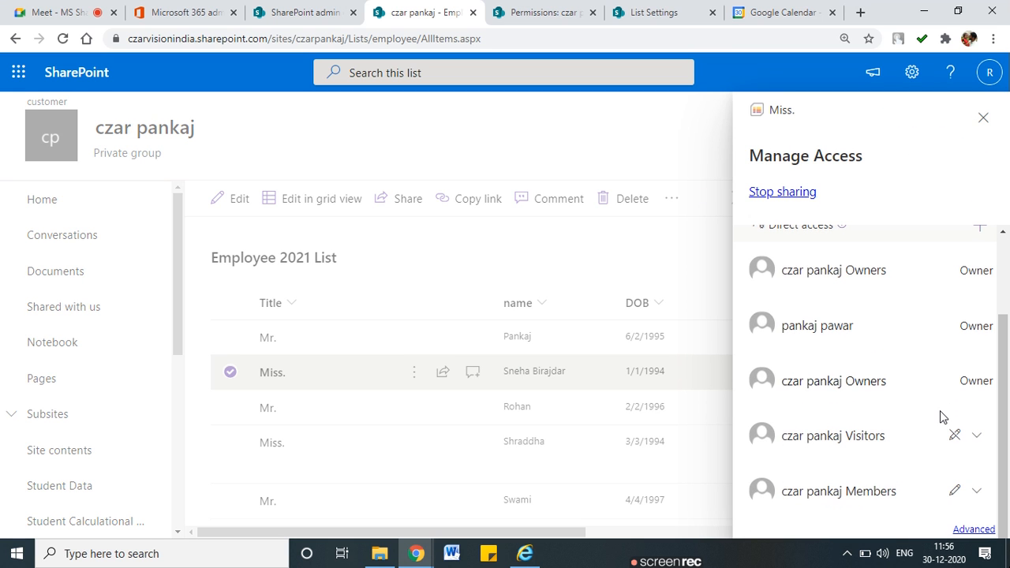
scroll(940, 417, up, 2)
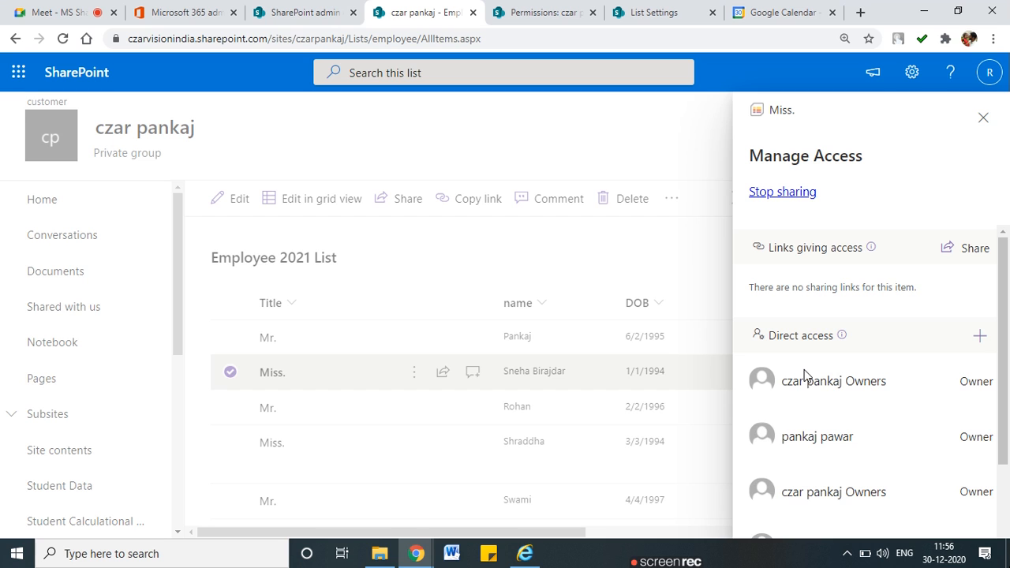
scroll(892, 473, down, 2)
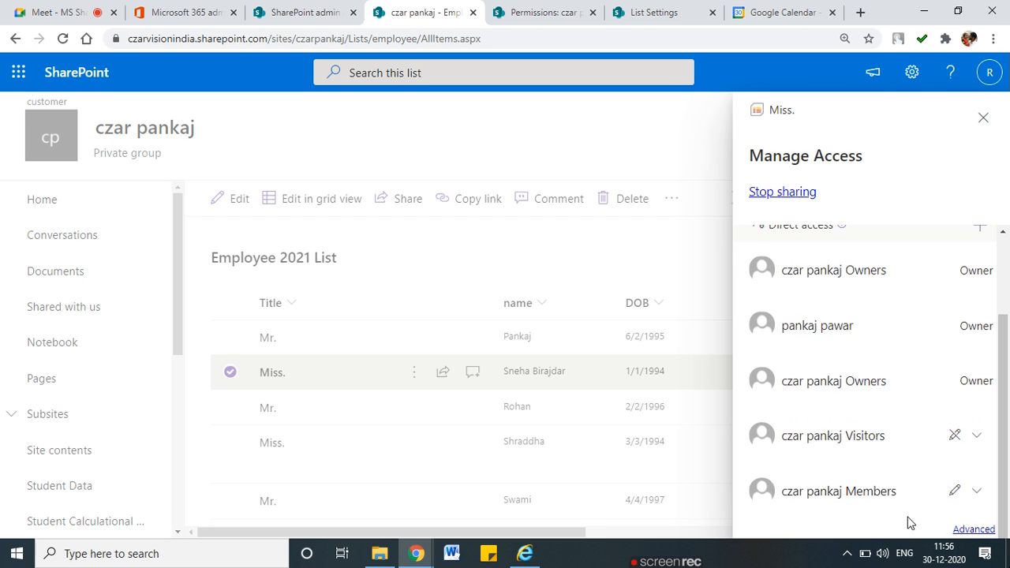
click(973, 530)
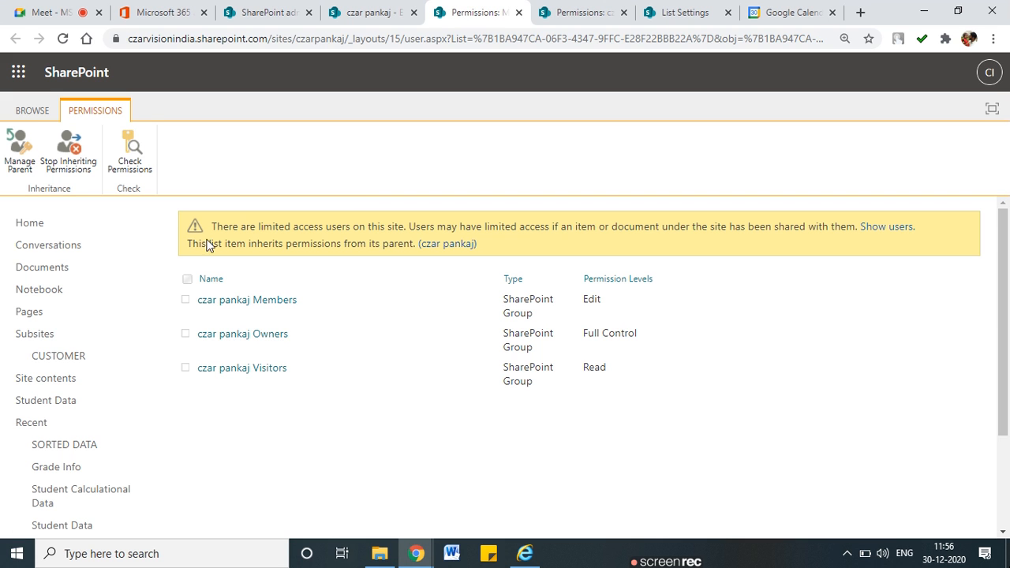
Check the test user's permissions on the item, showing Full Control through czar pankaj Owners
click(130, 158)
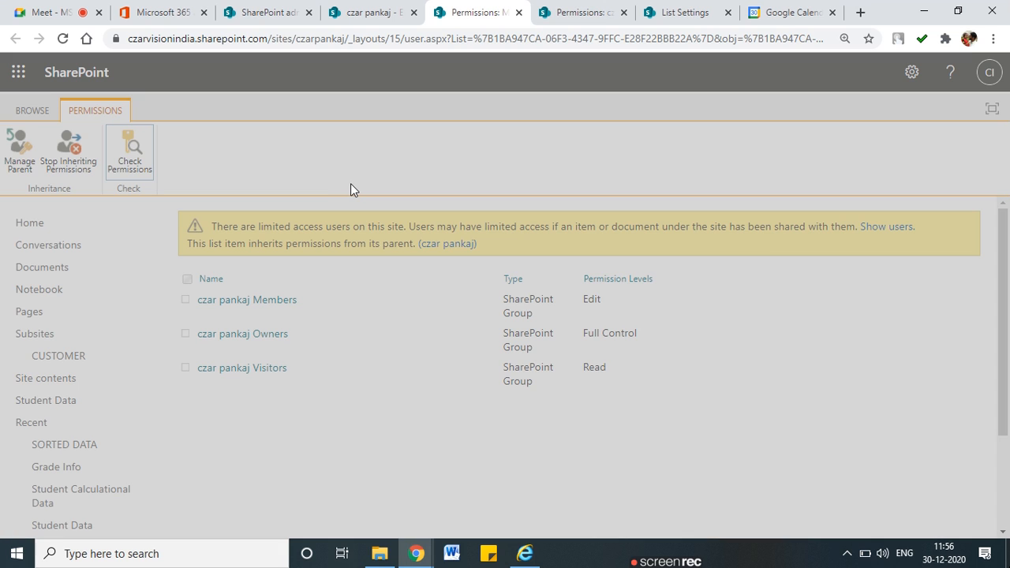
text(sham)
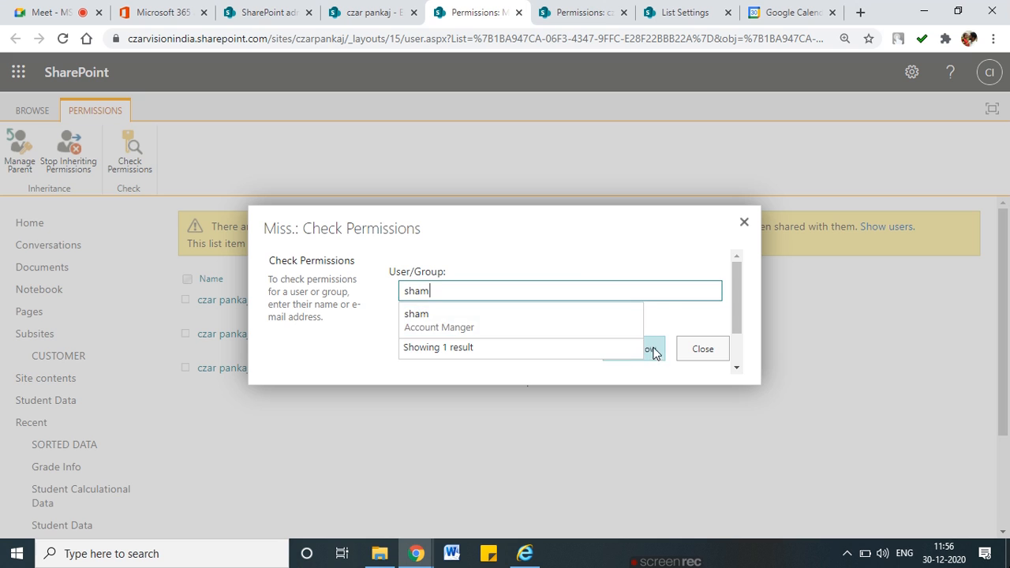
click(495, 329)
click(625, 352)
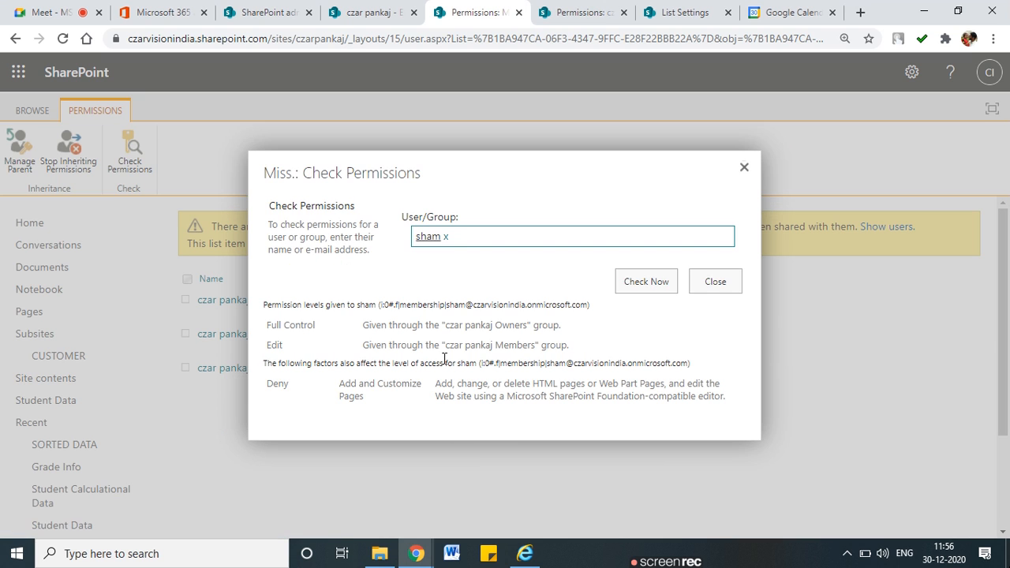
drag(448, 325, 525, 324)
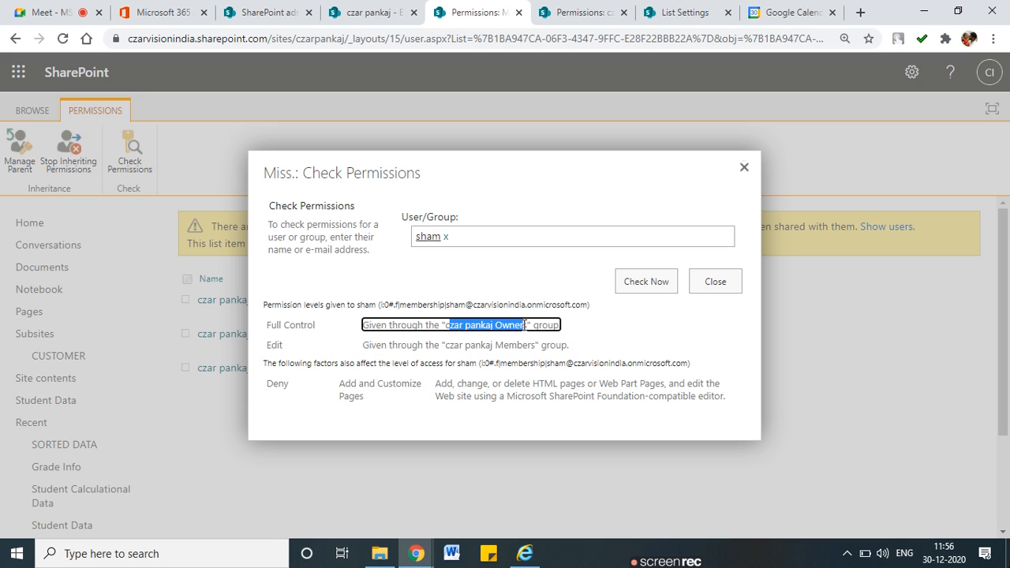
click(480, 324)
drag(448, 323, 525, 320)
Close the permission check results and go back to the admin center's Active sites
click(744, 167)
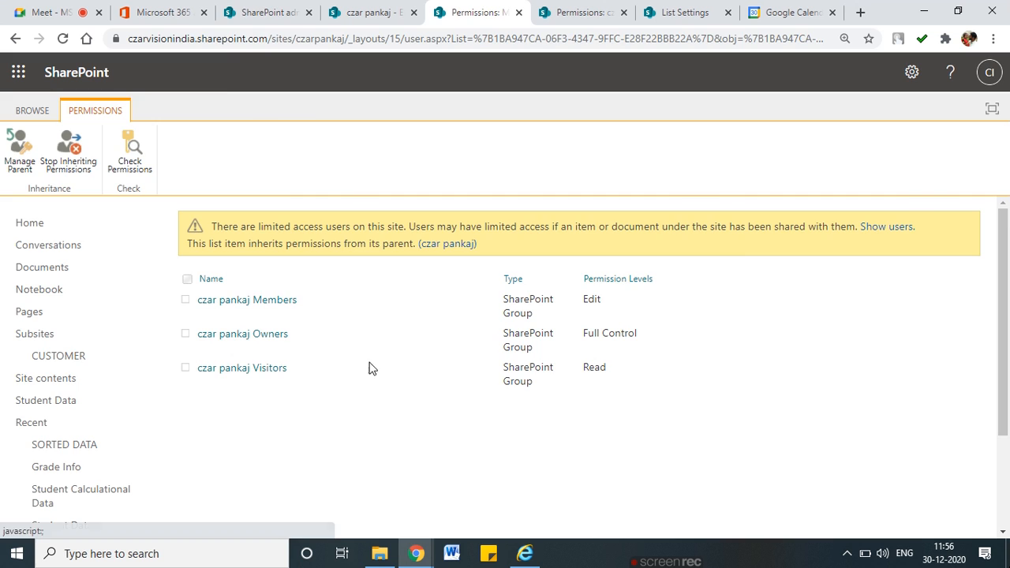
click(271, 14)
click(337, 11)
click(271, 9)
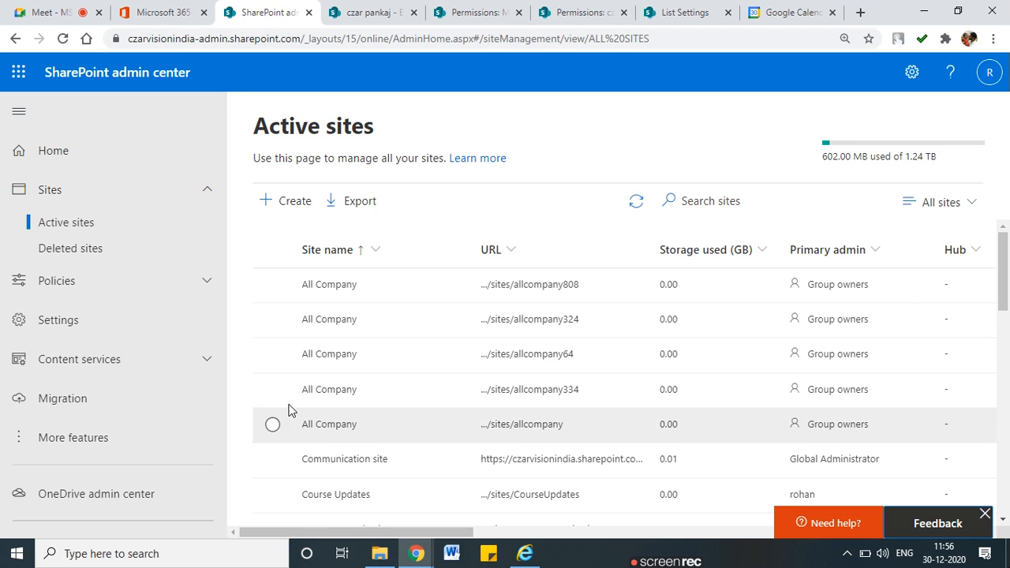
scroll(276, 435, down, 3)
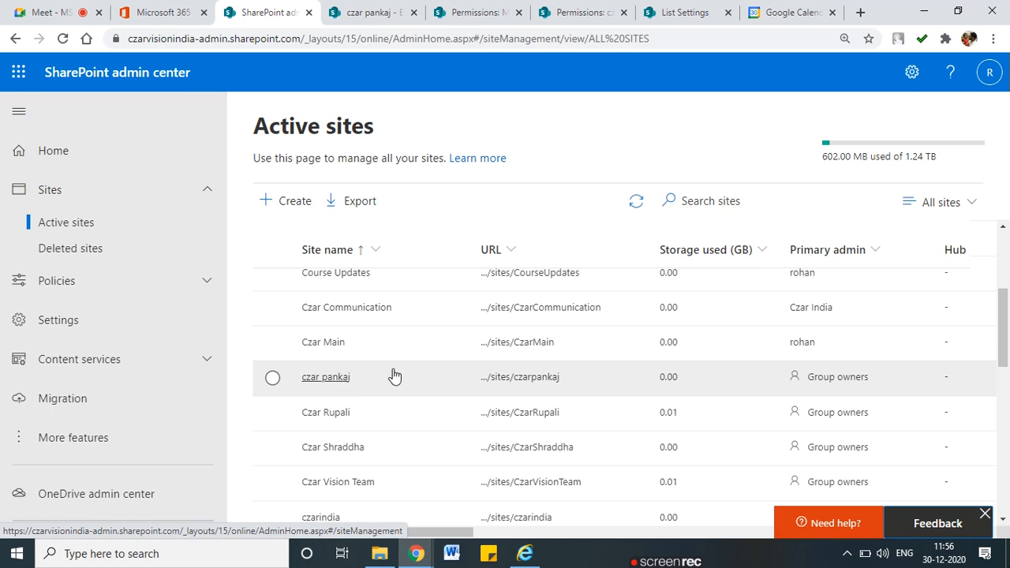
click(393, 372)
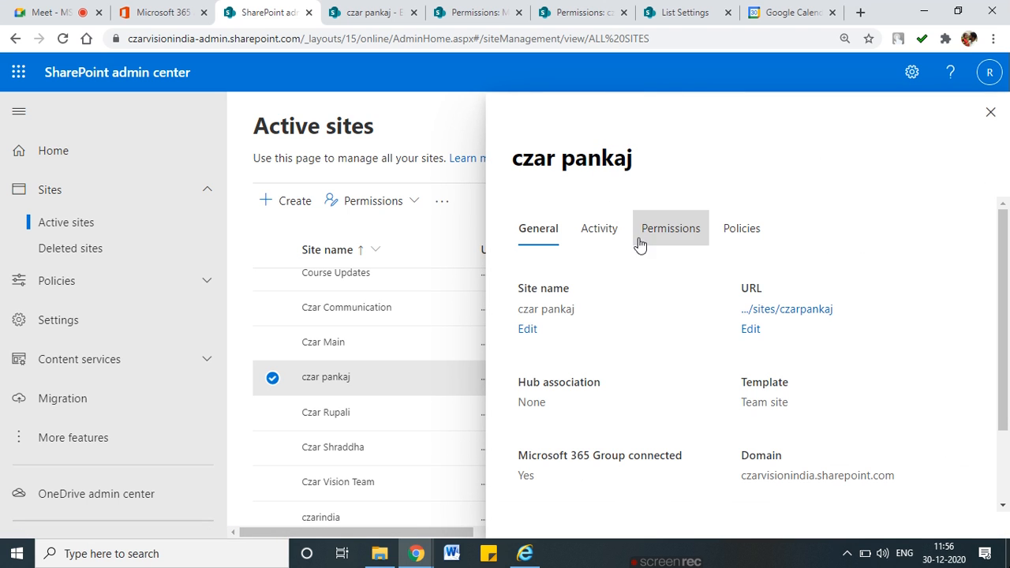
click(659, 231)
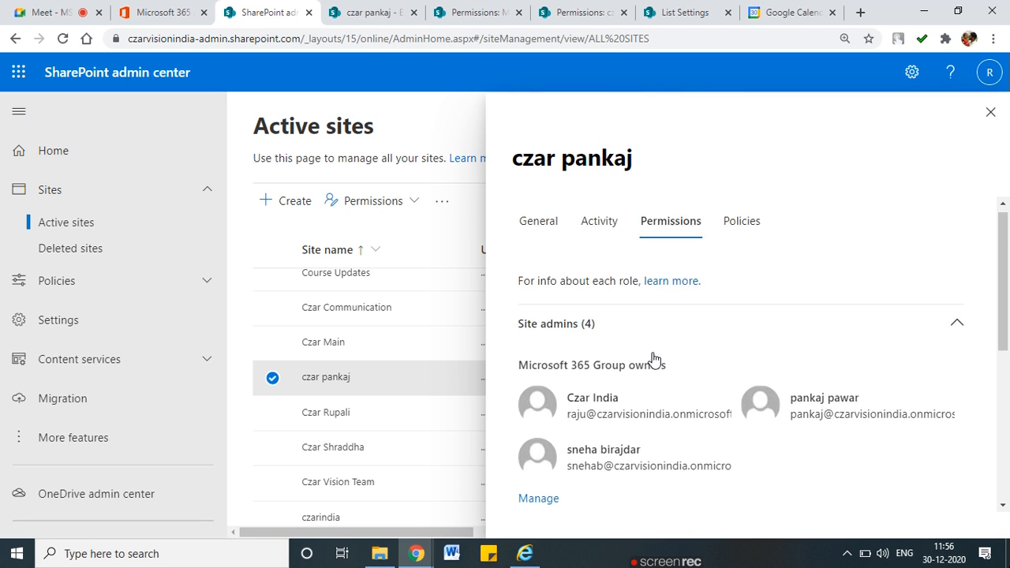
scroll(652, 361, down, 1)
click(538, 433)
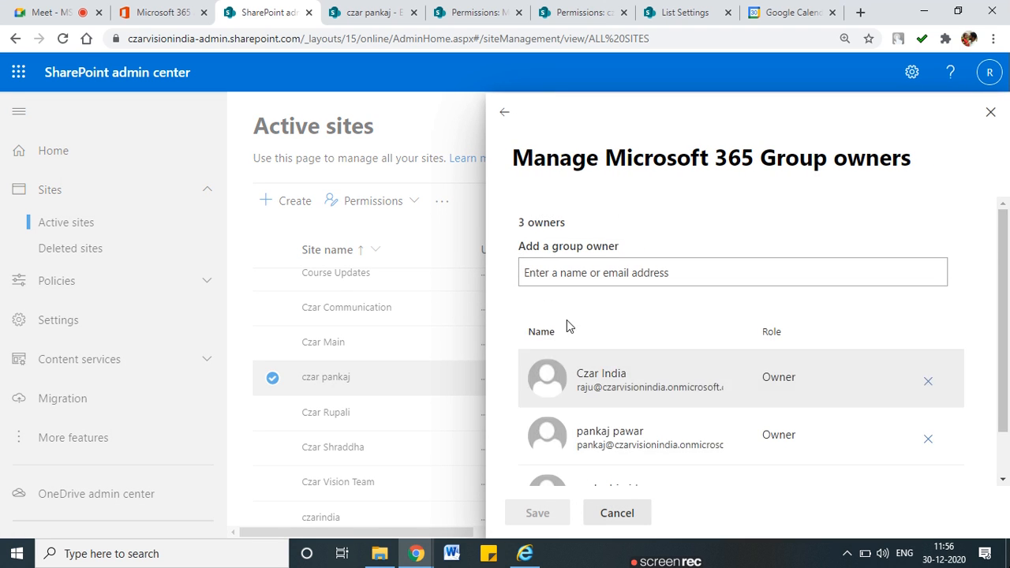
scroll(600, 395, down, 1)
scroll(610, 410, up, 2)
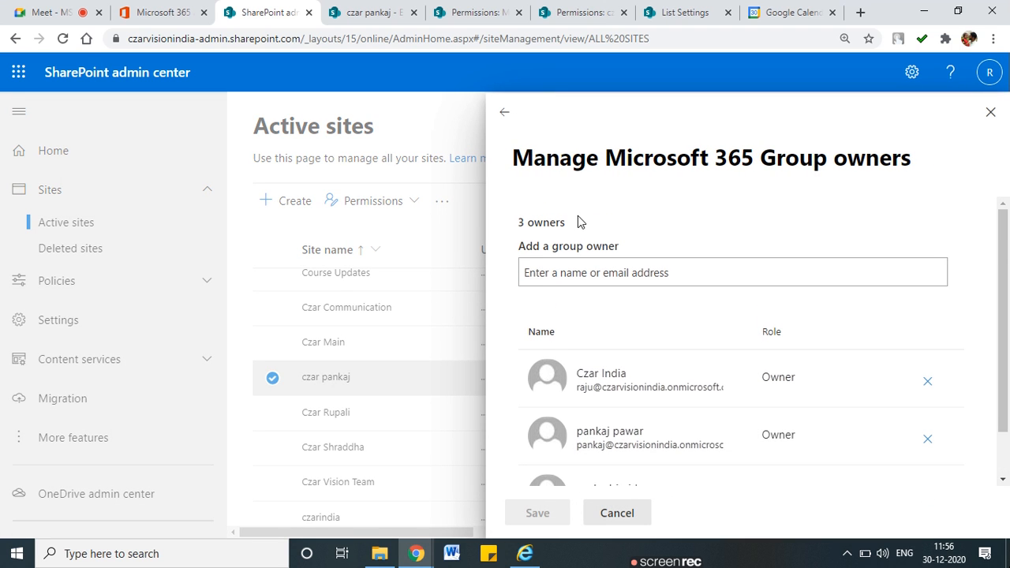
scroll(599, 315, down, 2)
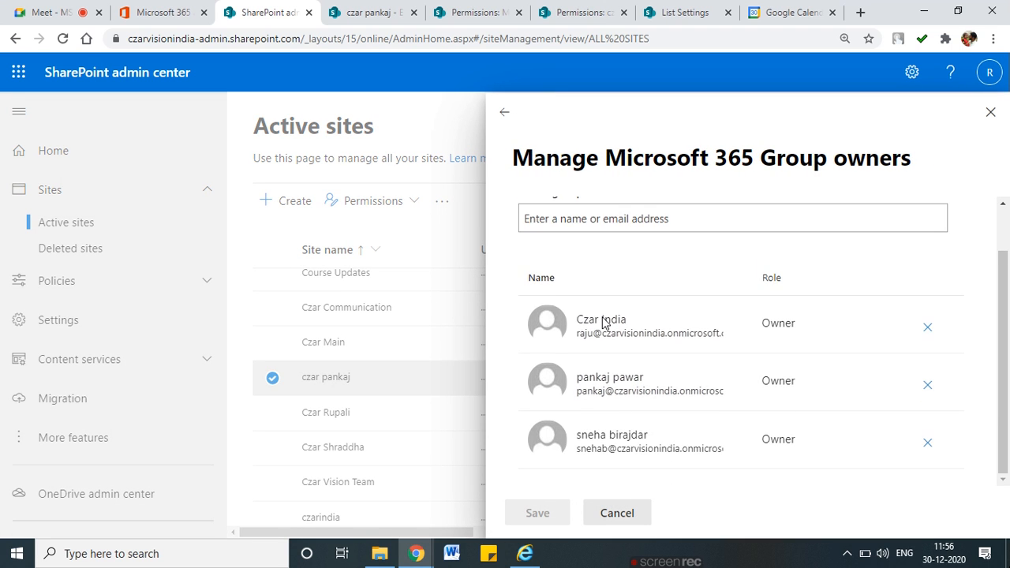
click(617, 514)
Review the site's additional admins without changes, then return to the Employee 2021 List
scroll(602, 386, down, 3)
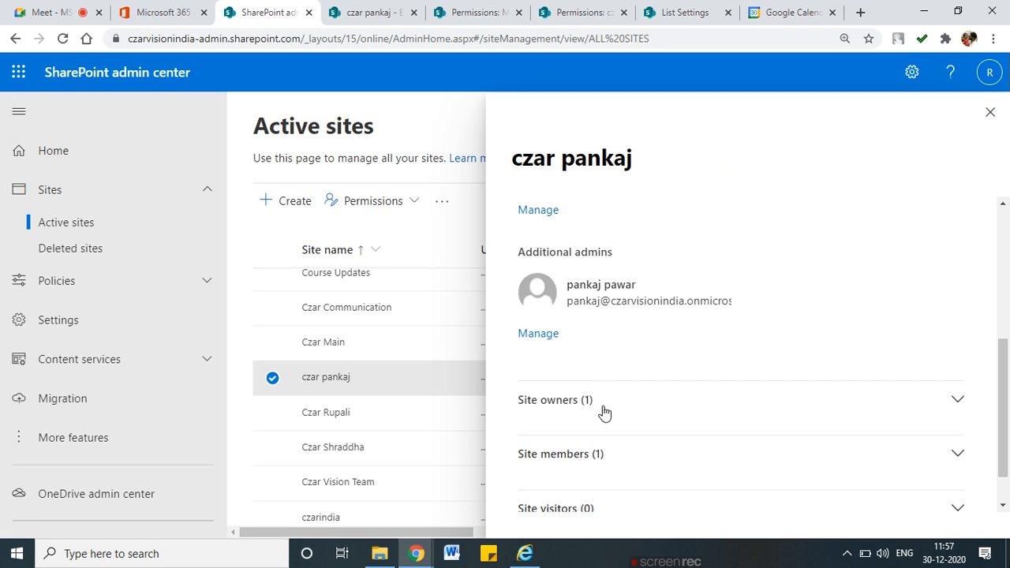
click(540, 333)
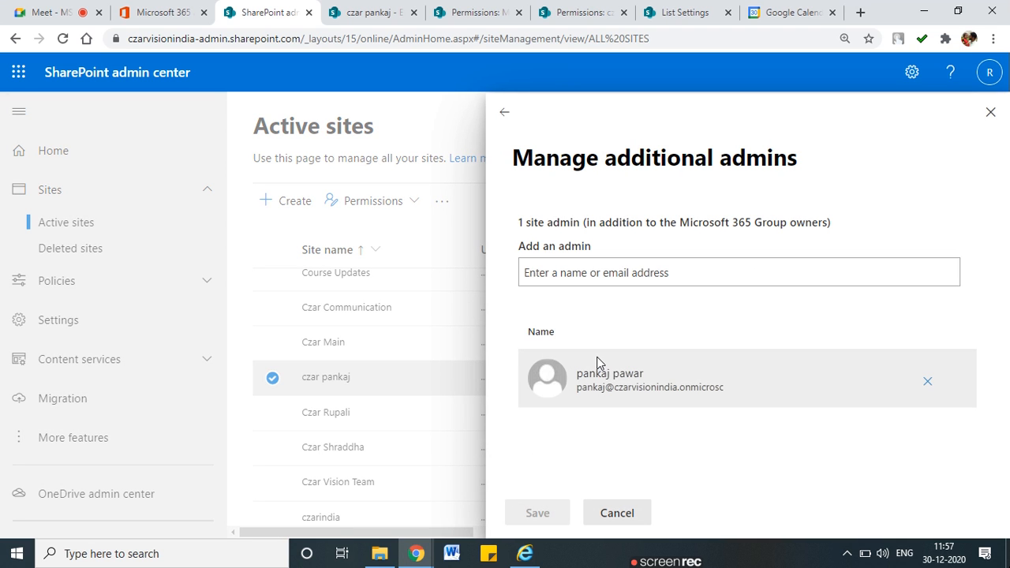
click(628, 517)
click(375, 16)
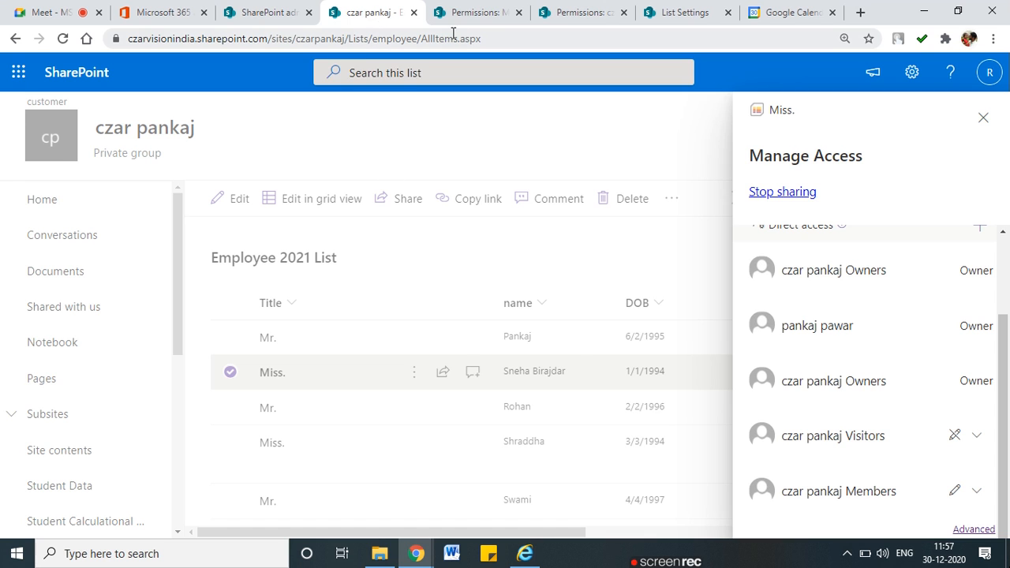
Recheck the test user's access on the Miss. item: Edit via Members, Full Control via Owners
click(470, 13)
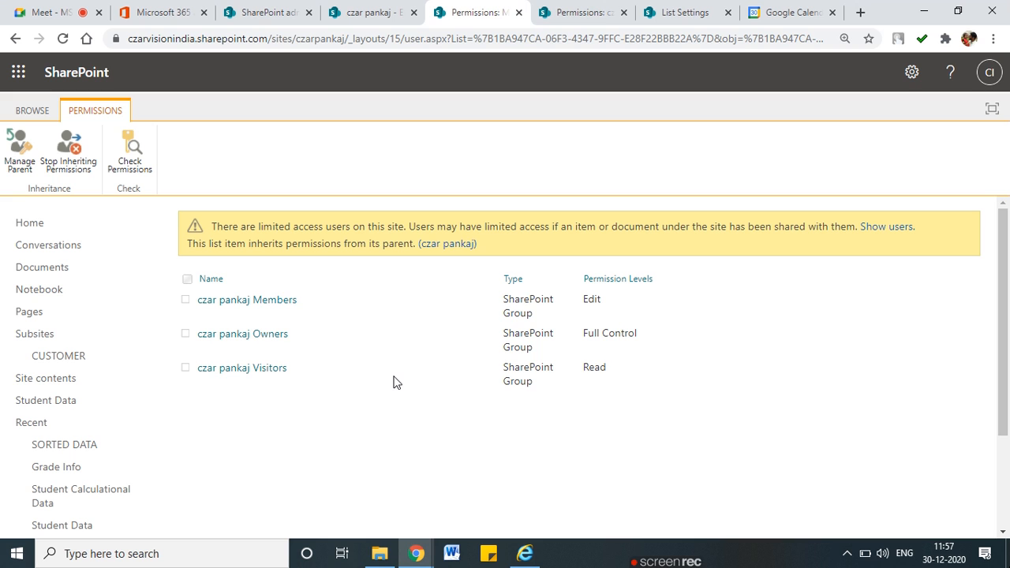
click(146, 163)
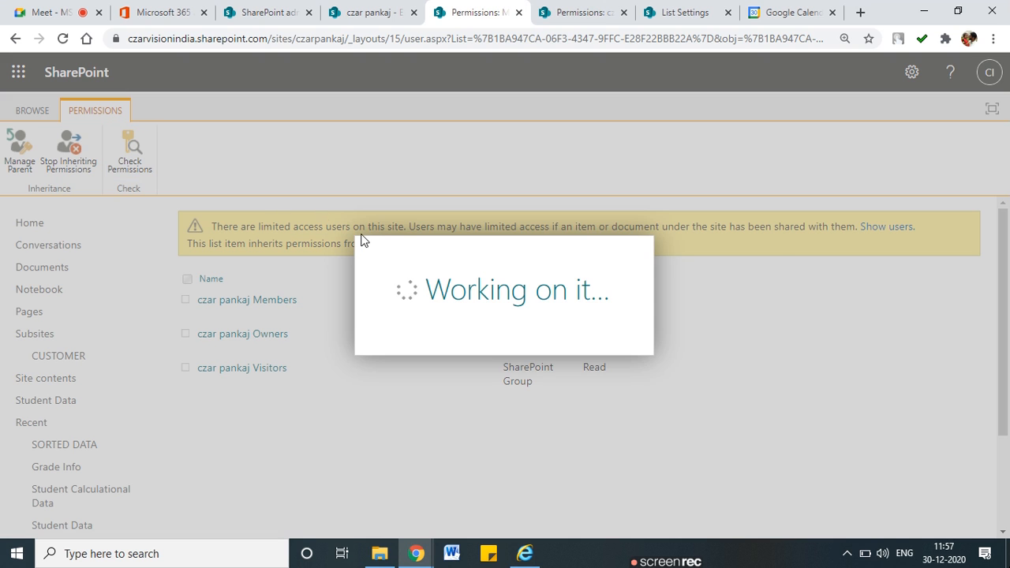
click(458, 291)
text(sham)
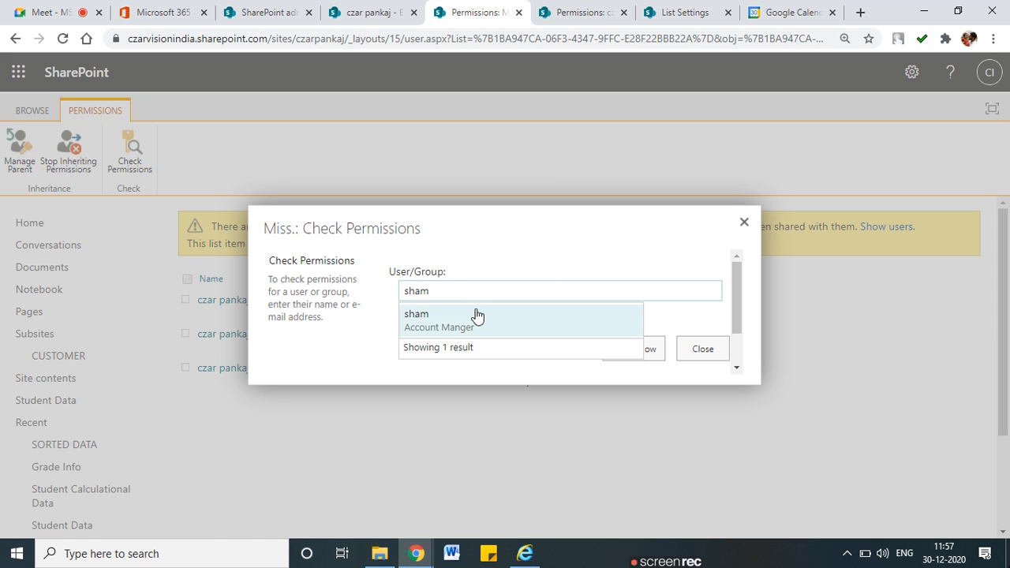
click(473, 316)
click(615, 356)
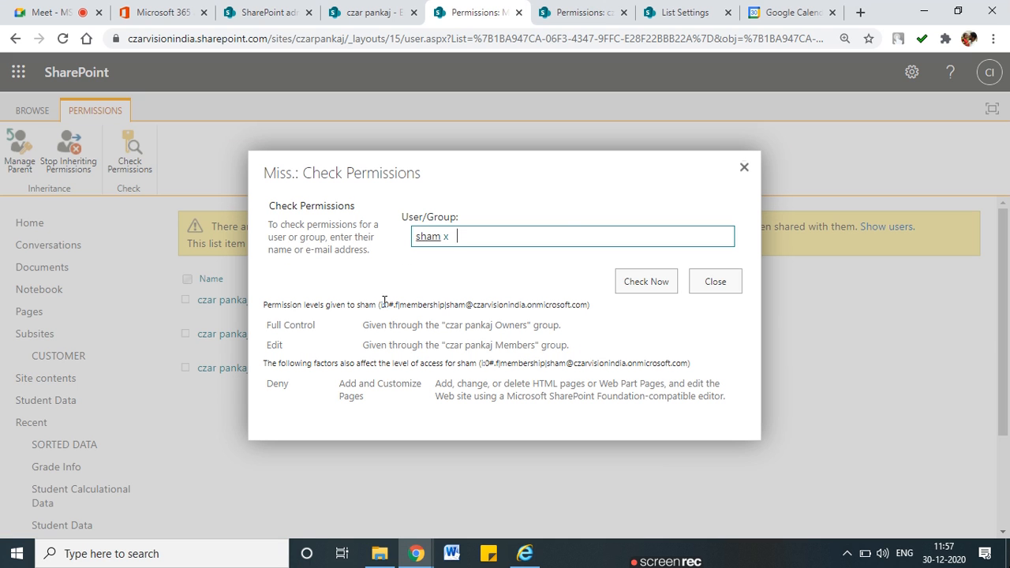
click(744, 167)
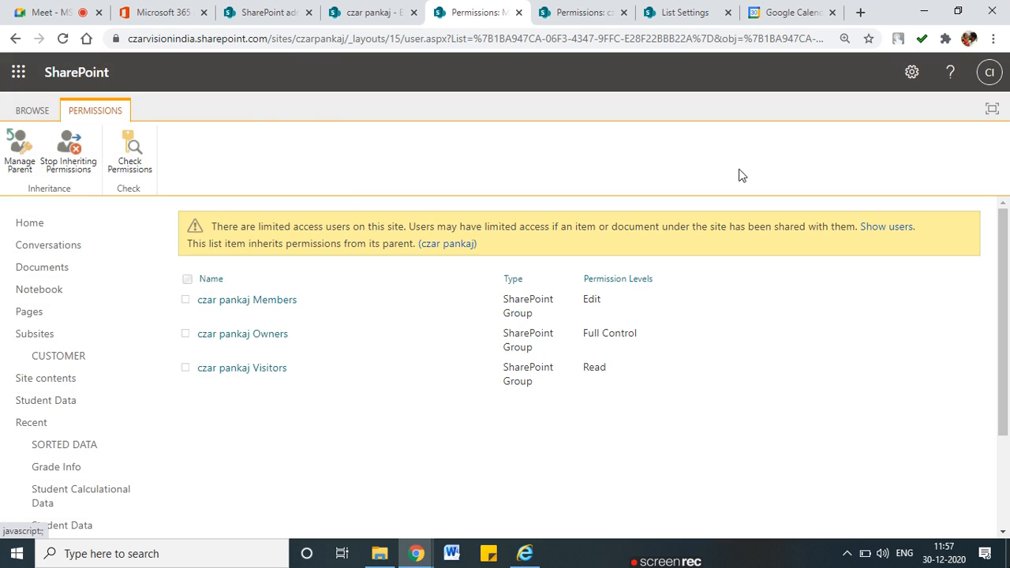
click(261, 8)
Close the site details panel and switch to the Microsoft 365 admin center's Active users
click(989, 112)
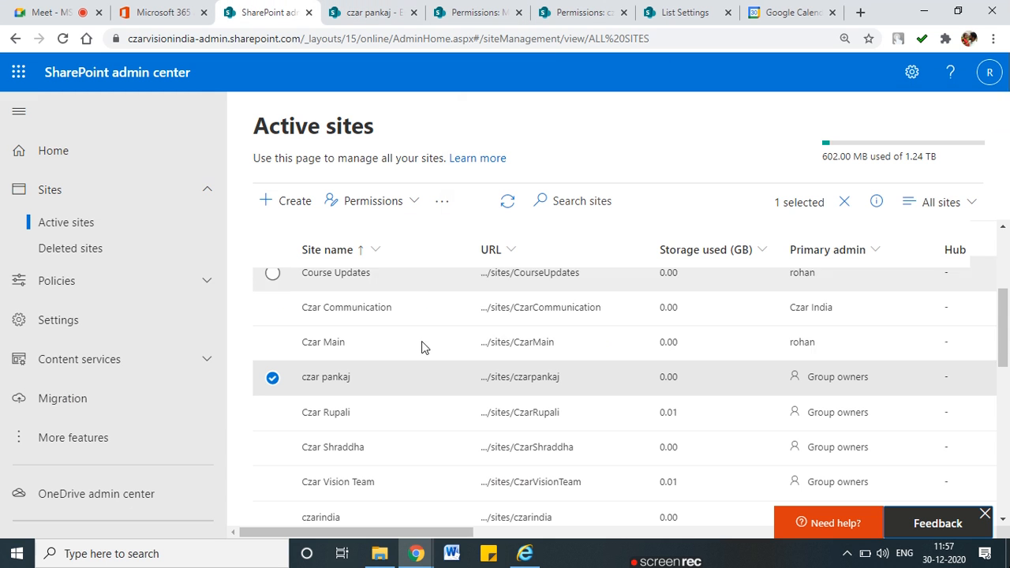
click(267, 200)
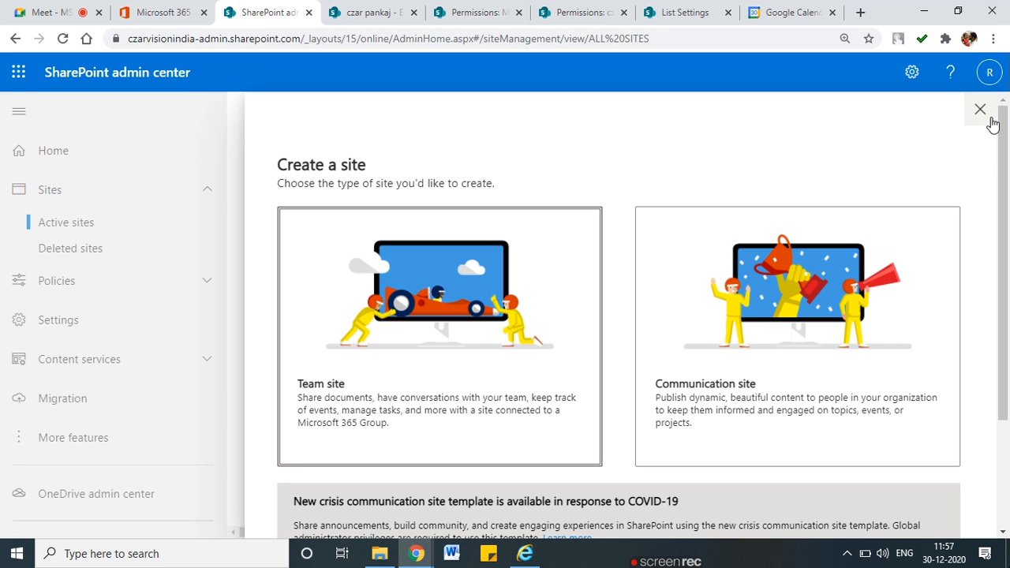
click(162, 12)
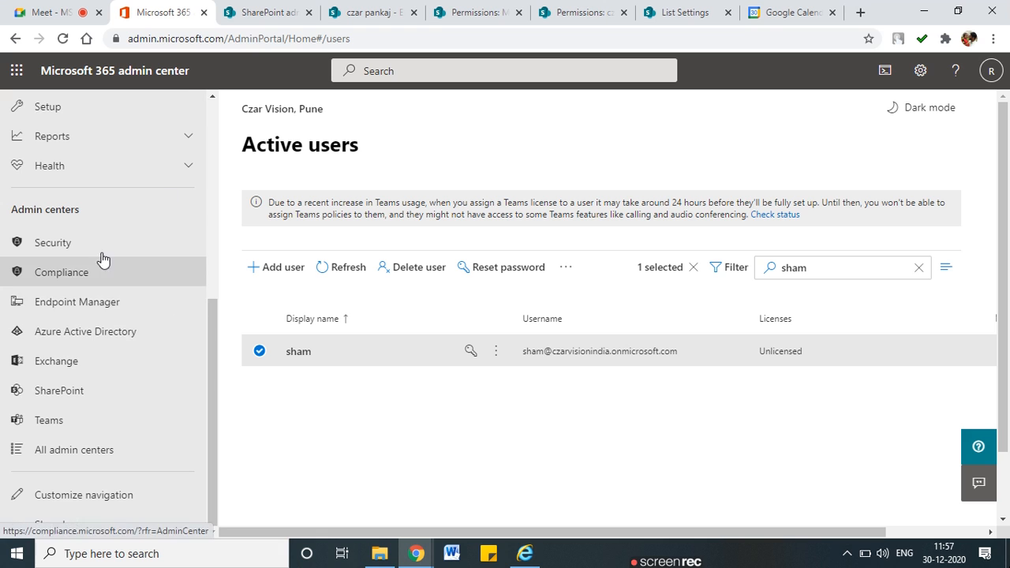
scroll(161, 229, up, 5)
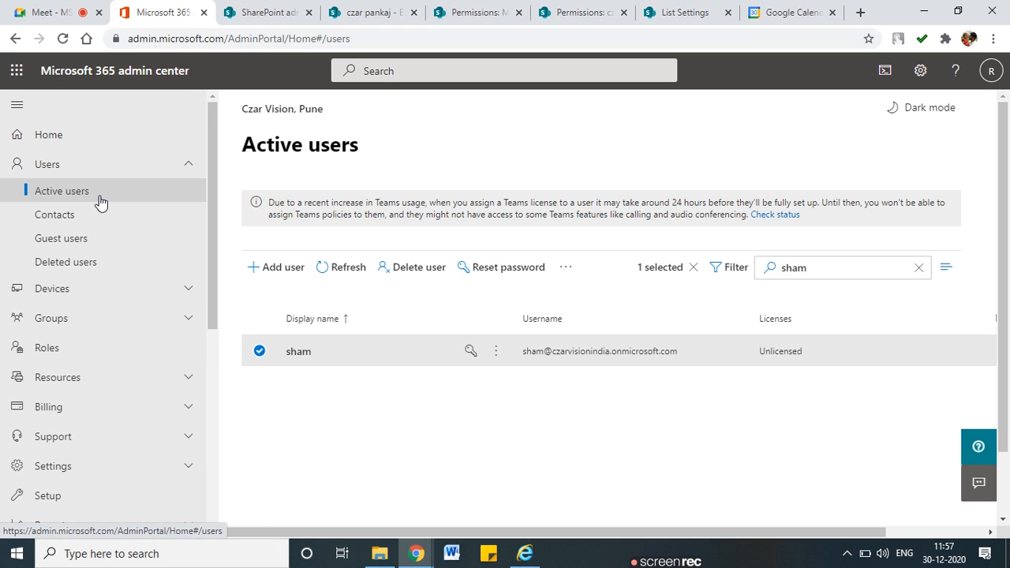
Open the Add a user wizard for a single user, then cancel and discard it
click(268, 264)
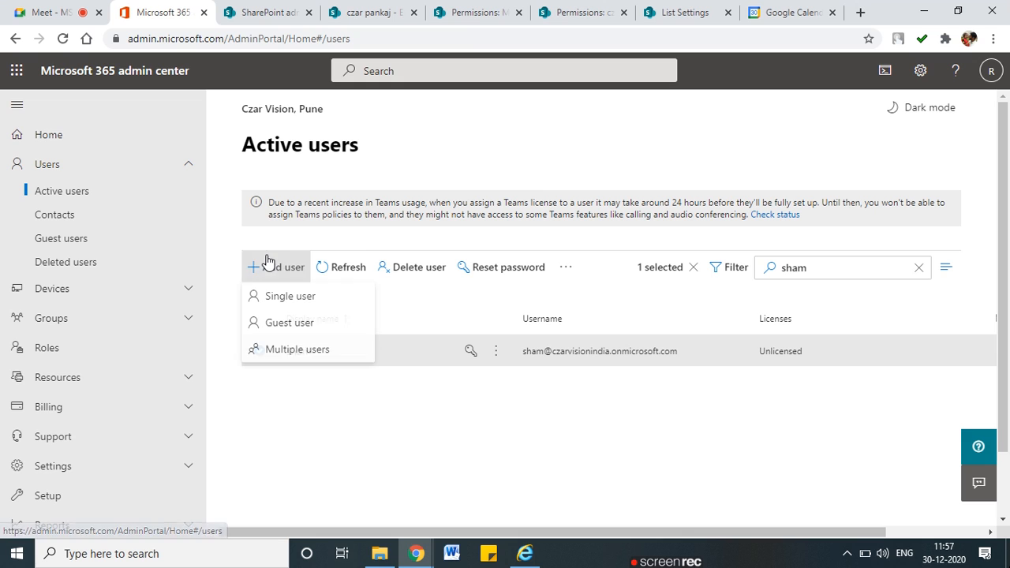
click(267, 272)
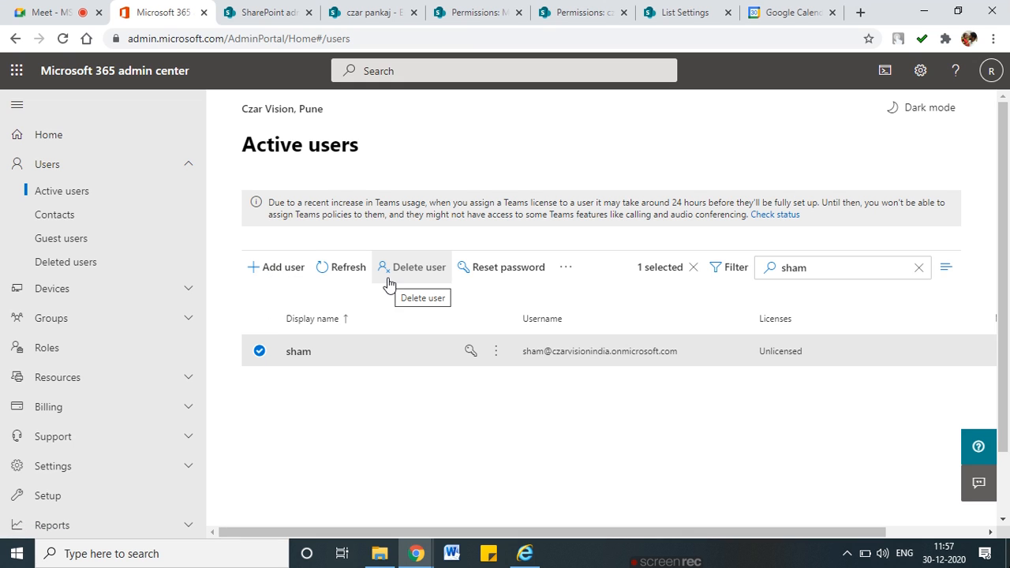
click(266, 269)
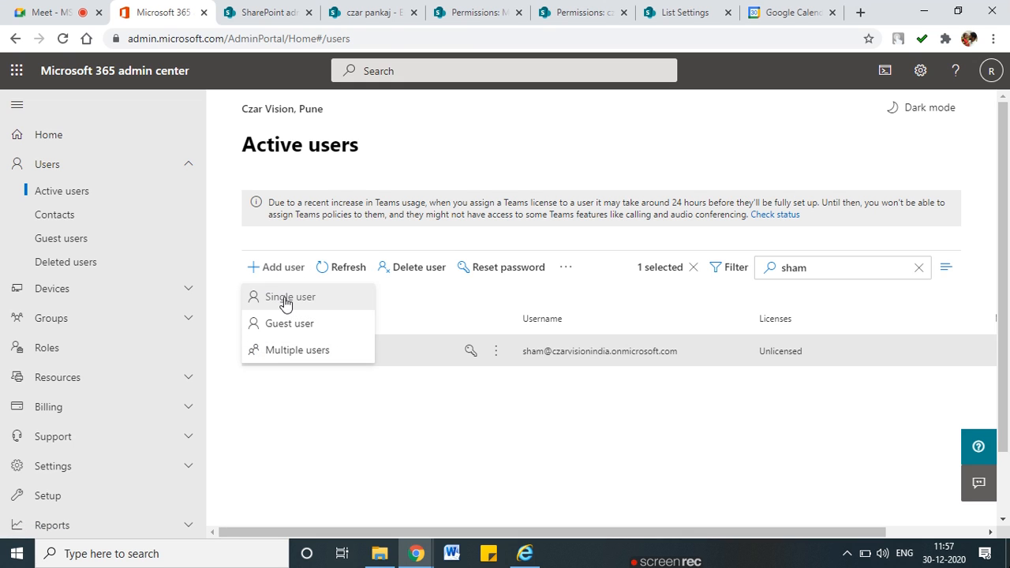
click(285, 300)
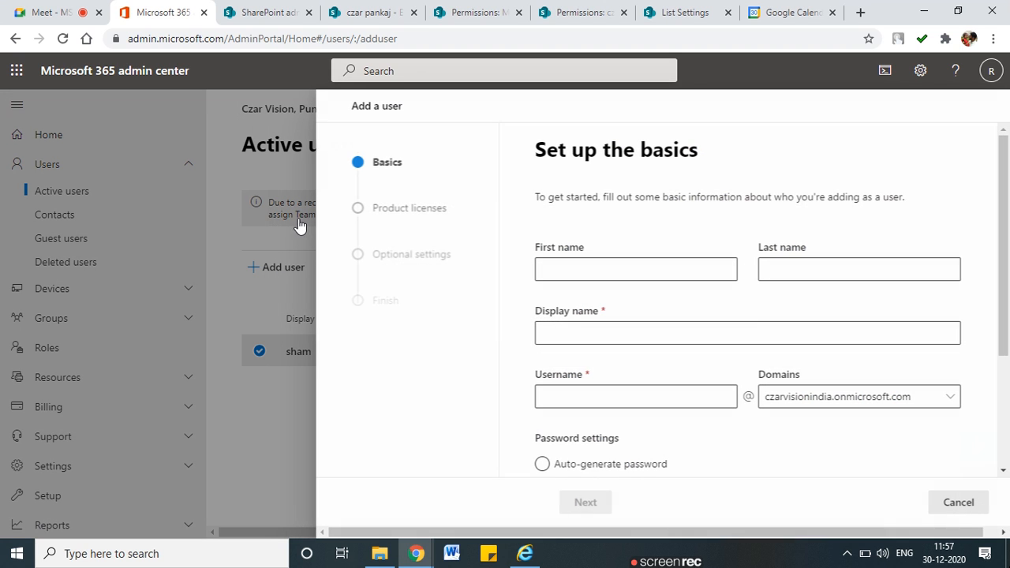
click(966, 502)
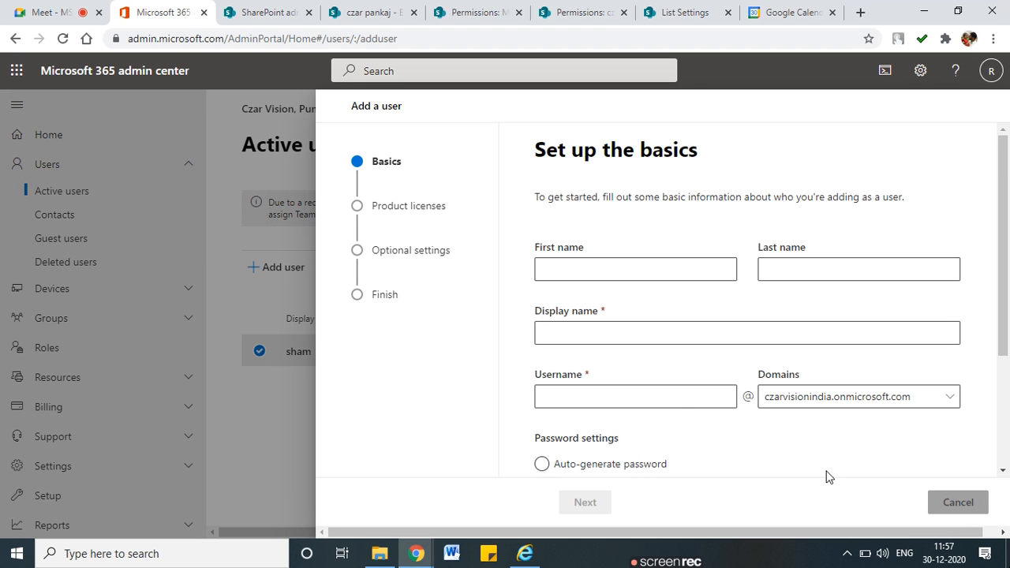
click(483, 329)
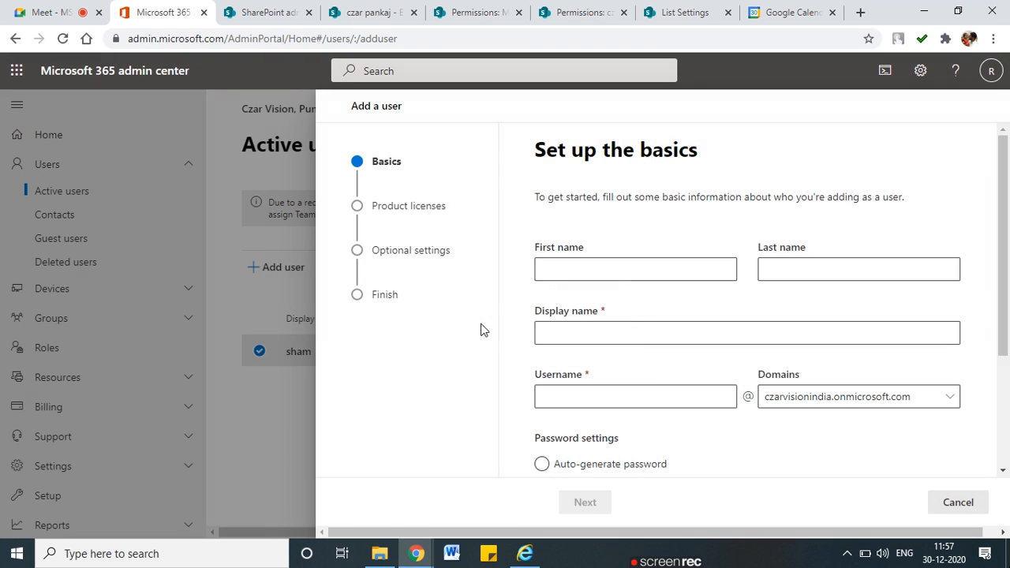
click(964, 505)
click(426, 323)
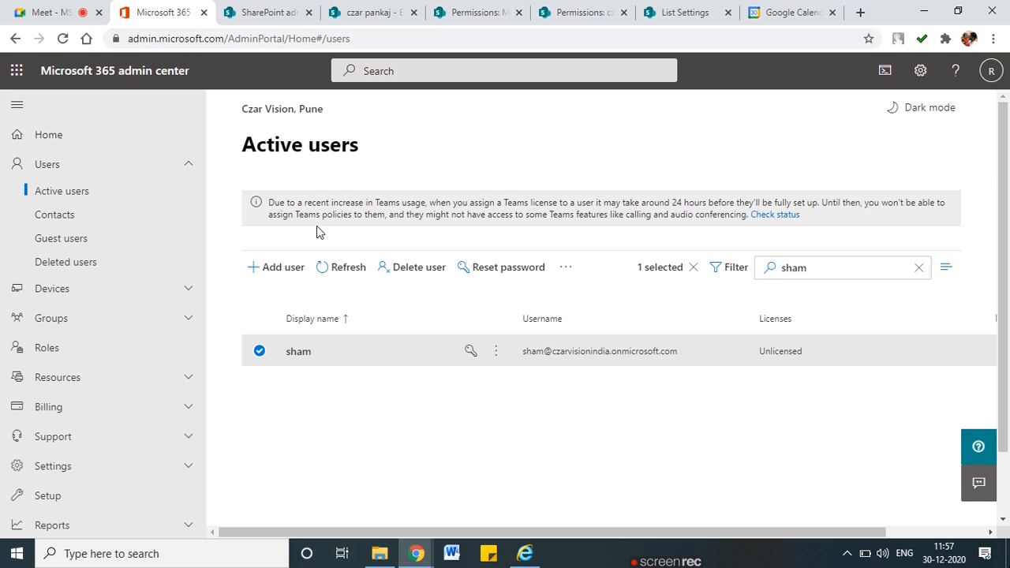
Highlight the Teams license notice about the 24-hour setup and Teams policies, then deselect the existing user
drag(385, 207, 495, 207)
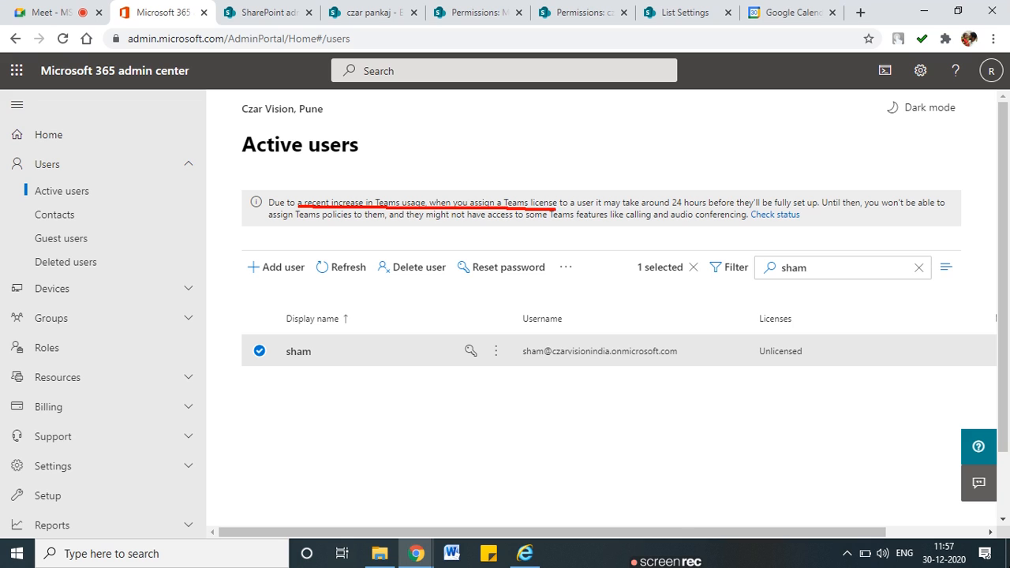
drag(675, 212, 756, 211)
drag(821, 209, 904, 208)
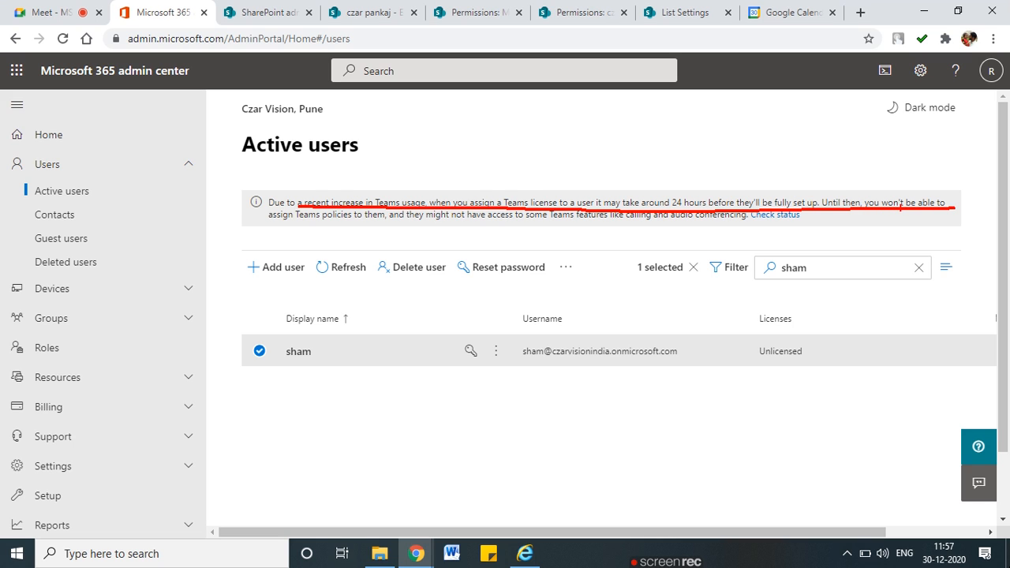
drag(296, 228, 374, 225)
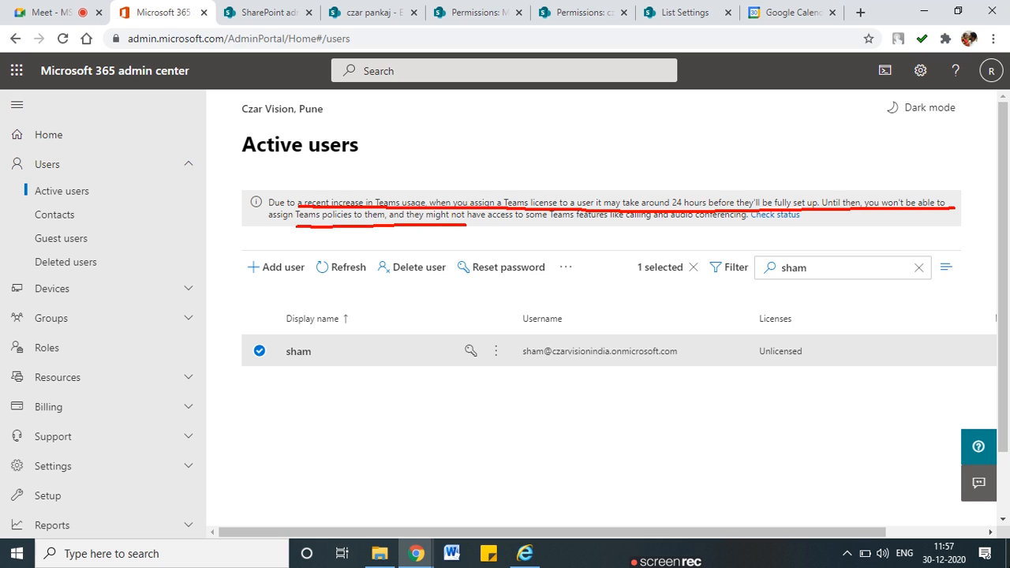
key(Escape)
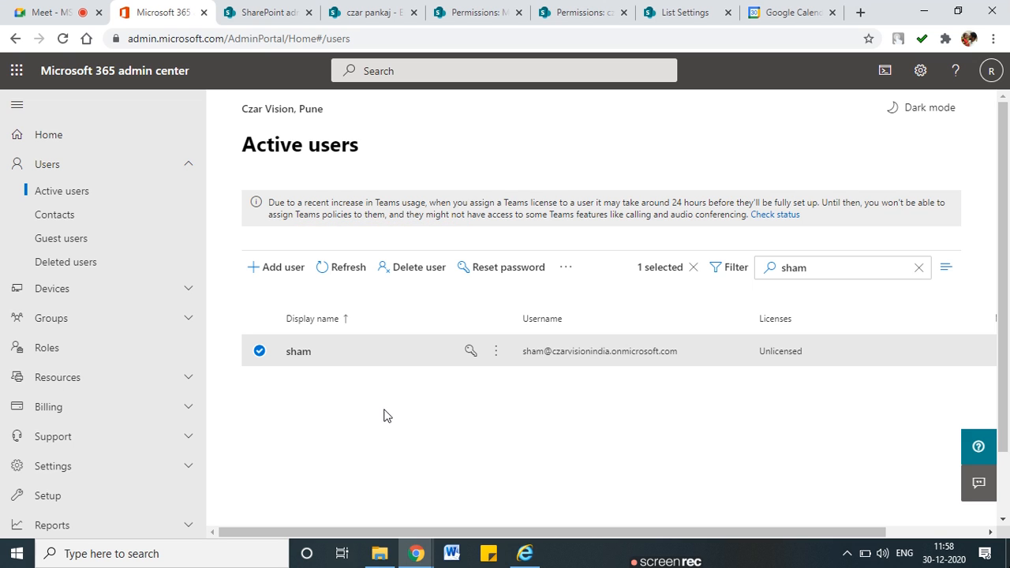
click(262, 352)
Start adding a single user and enter the new user's first, last and display names
click(275, 266)
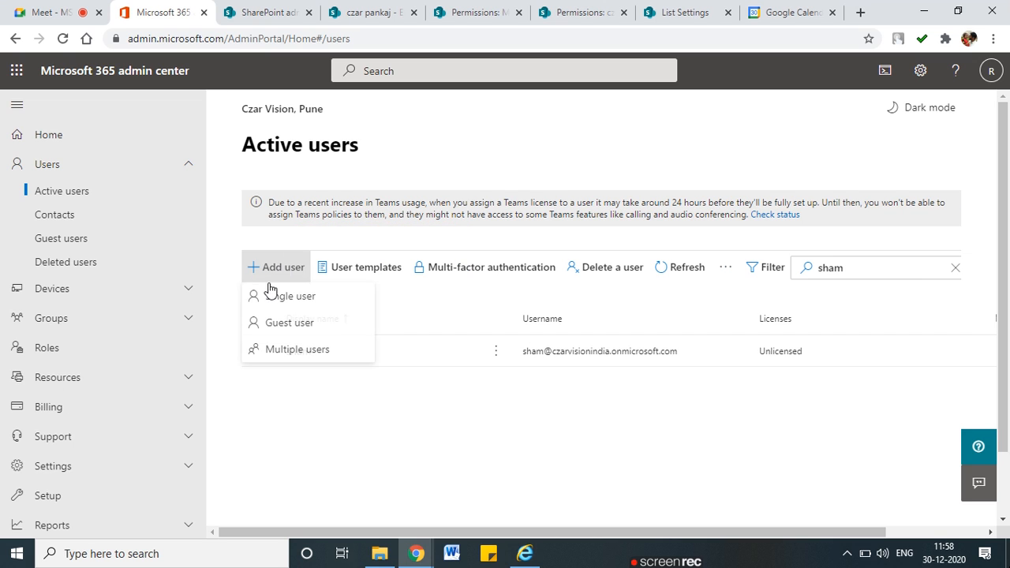
click(315, 294)
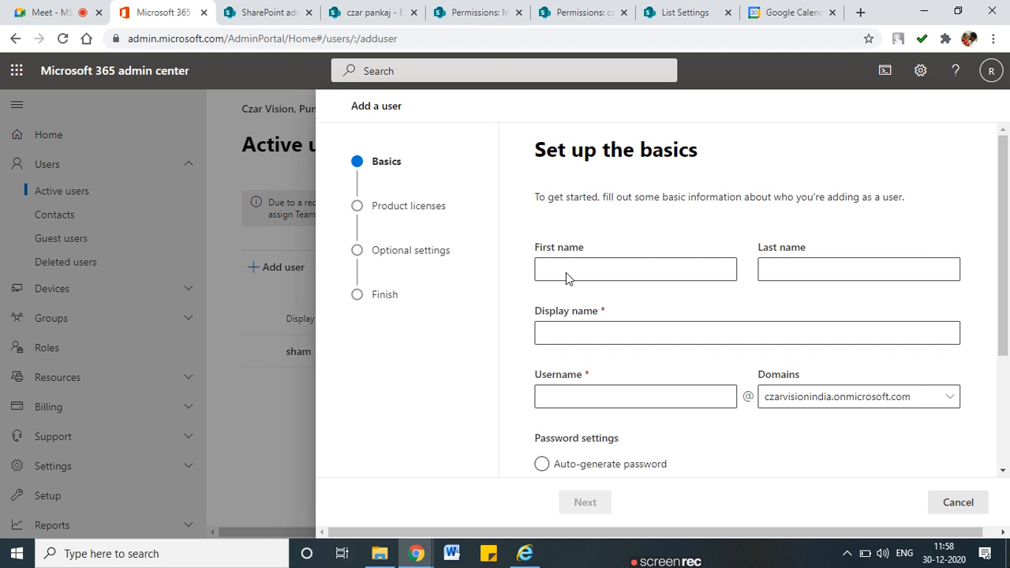
click(566, 272)
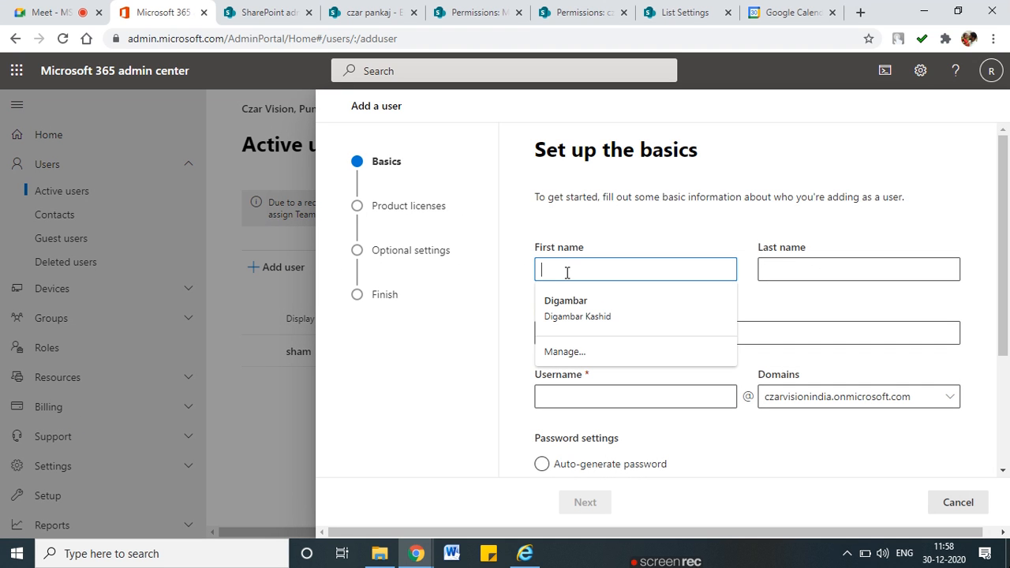
key(Tab)
click(595, 333)
scroll(596, 332, down, 1)
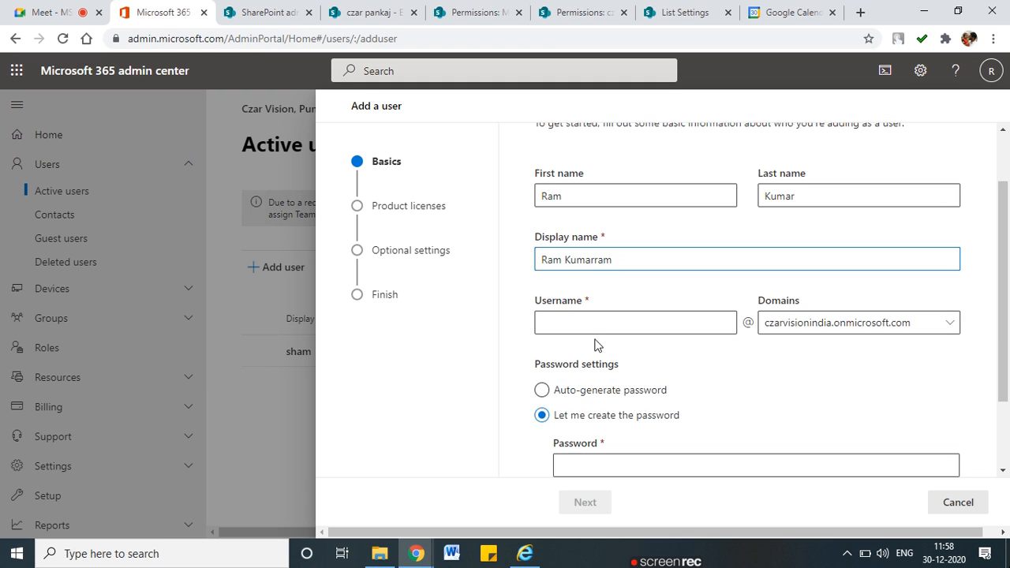
key(BackSpace)
Enter the username, set a custom password, and drop the password-change requirement at first sign-in
click(587, 315)
text(ram)
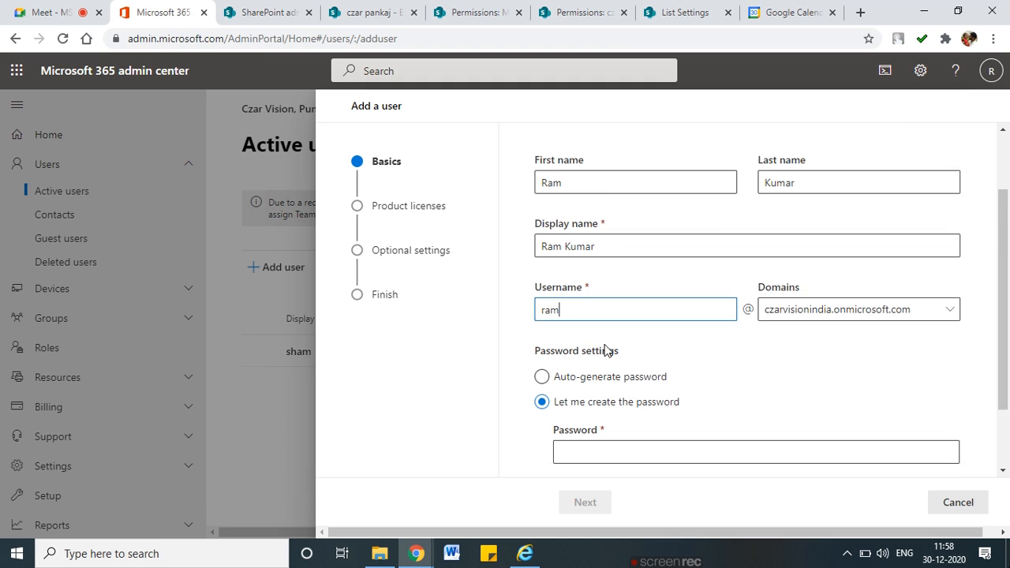
scroll(604, 349, down, 1)
click(541, 314)
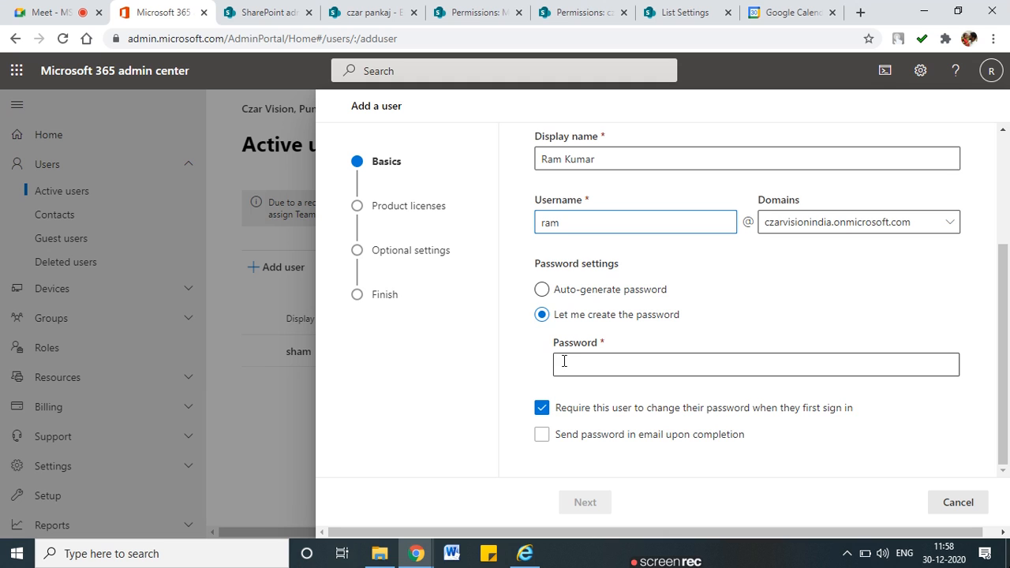
click(609, 365)
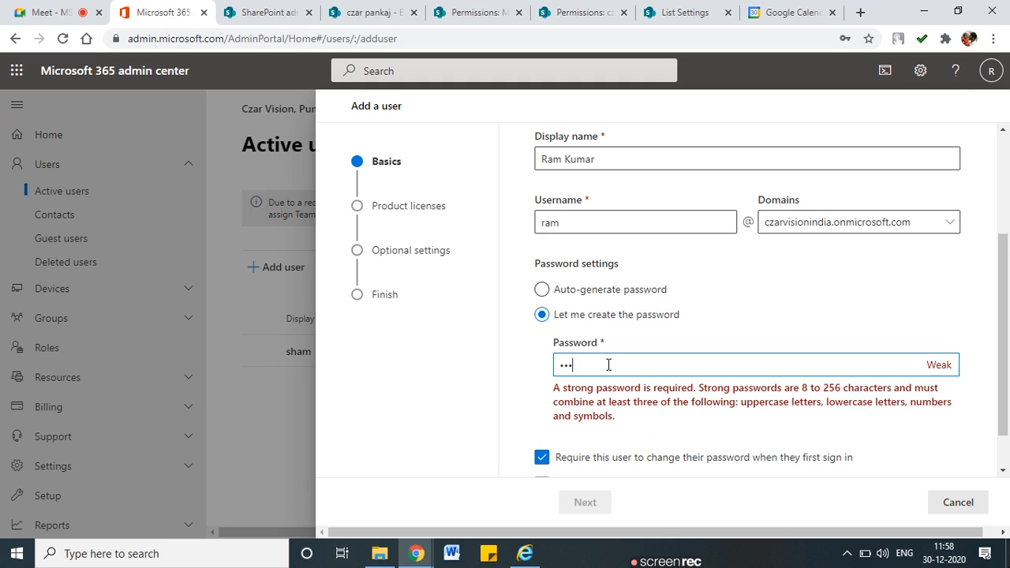
text(1)
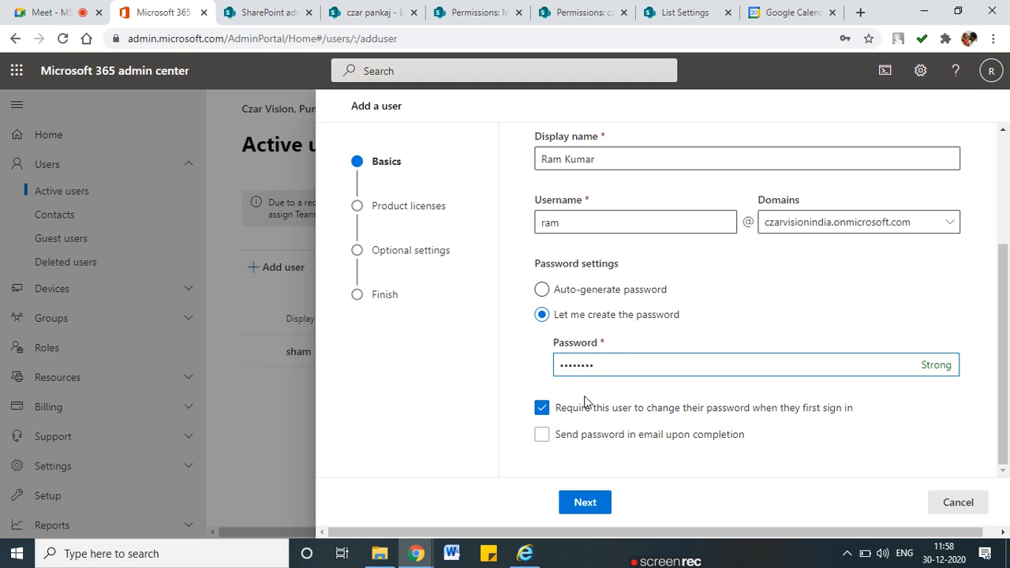
click(544, 411)
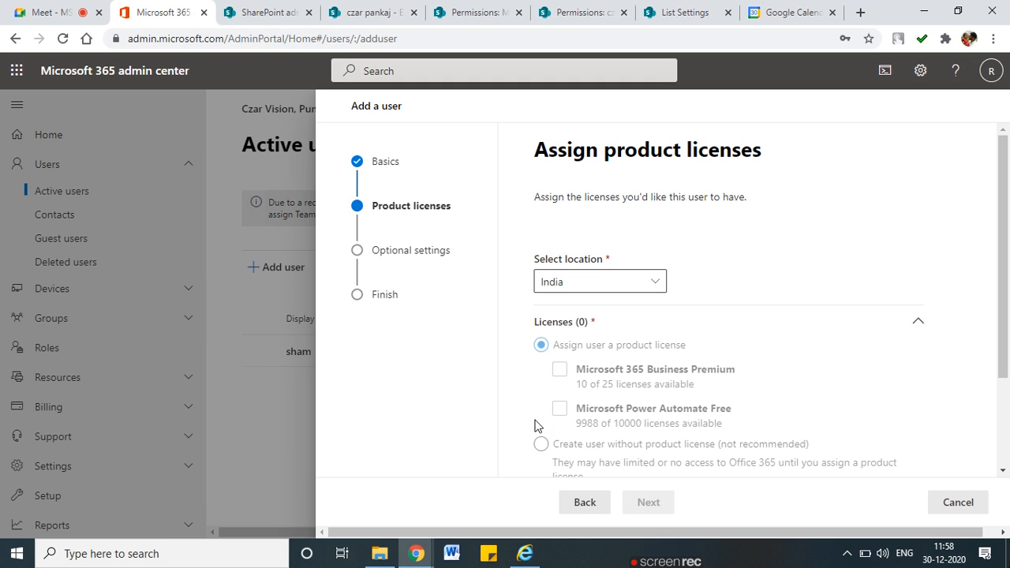
Assign the Microsoft 365 Business Premium license and review its included apps
scroll(577, 414, down, 1)
scroll(577, 413, down, 3)
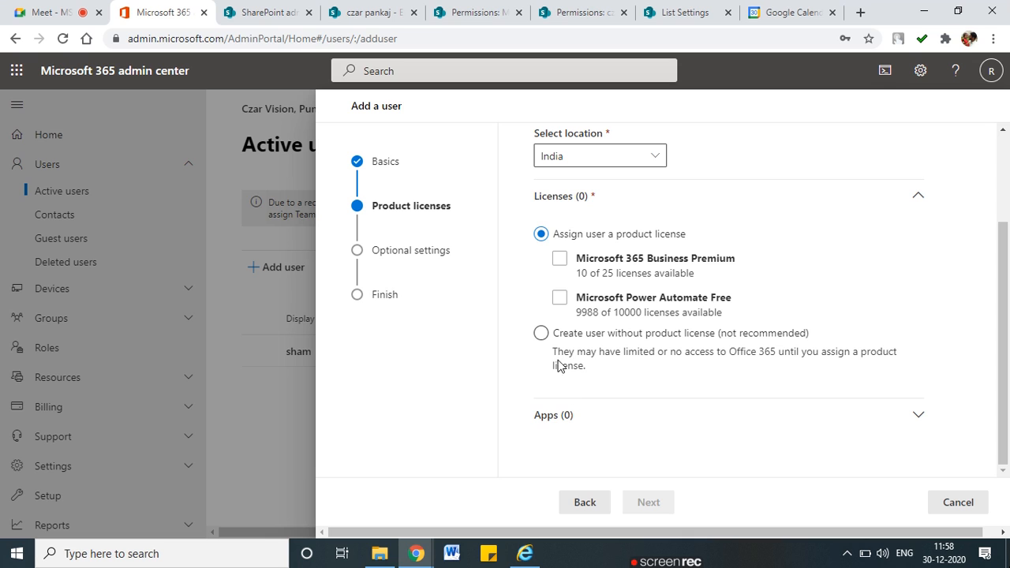
click(559, 259)
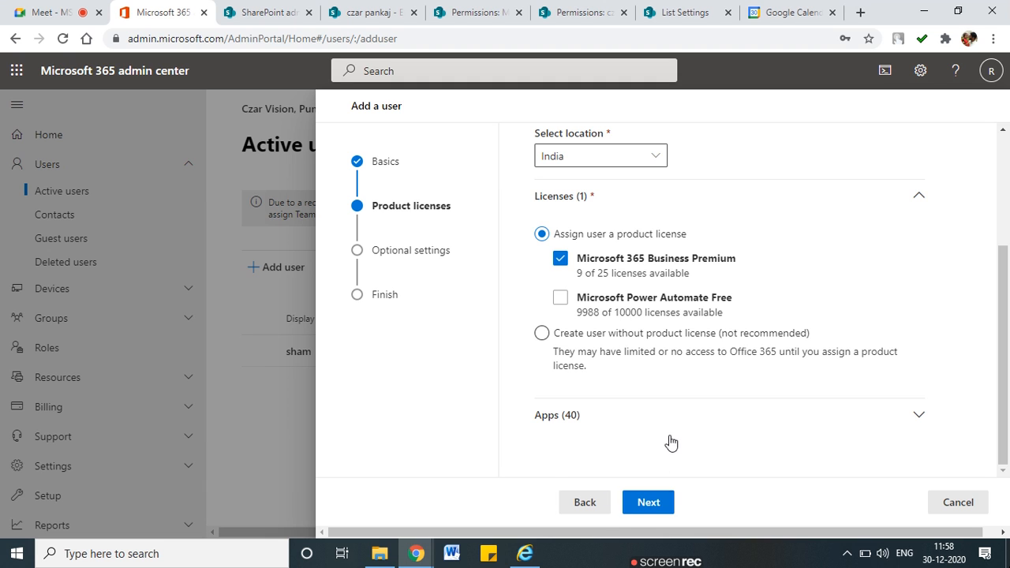
click(898, 415)
scroll(782, 422, down, 4)
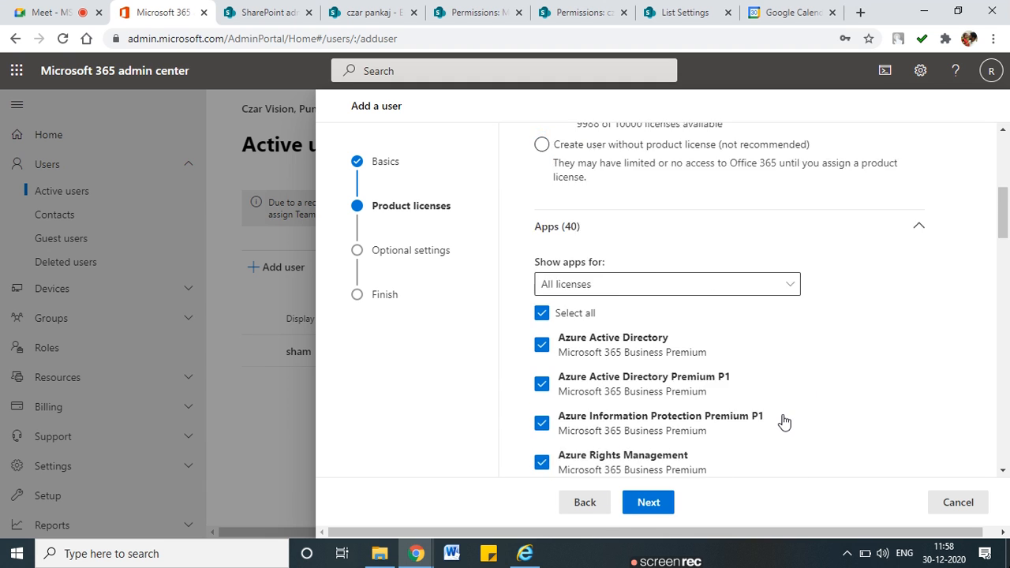
scroll(608, 390, down, 4)
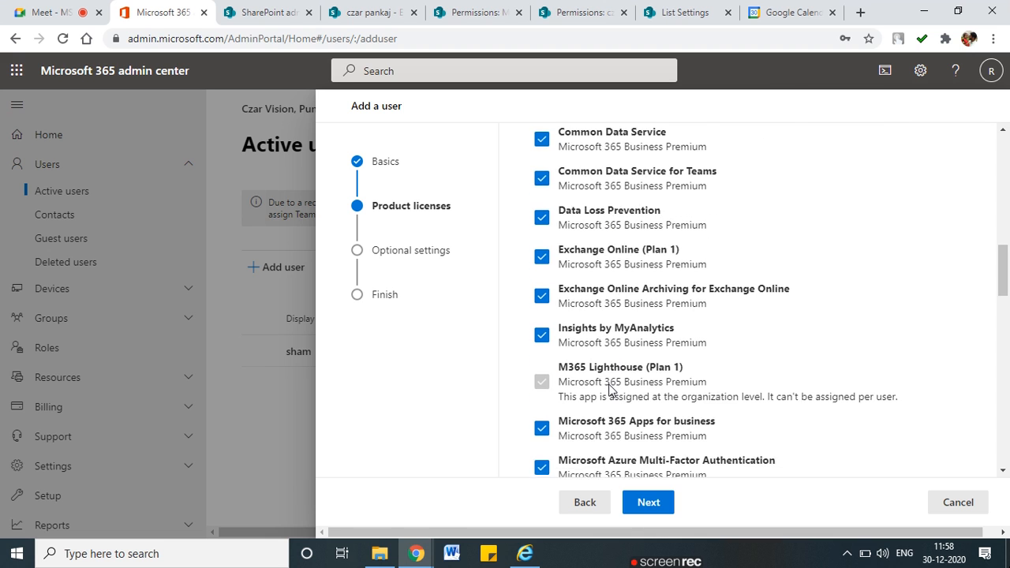
scroll(609, 390, up, 6)
scroll(608, 389, up, 4)
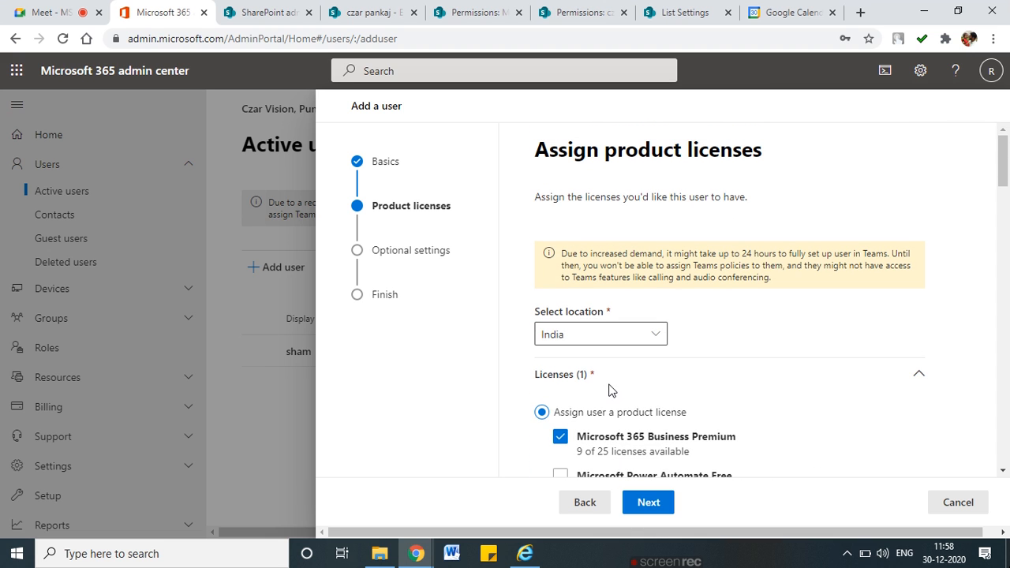
scroll(845, 394, down, 6)
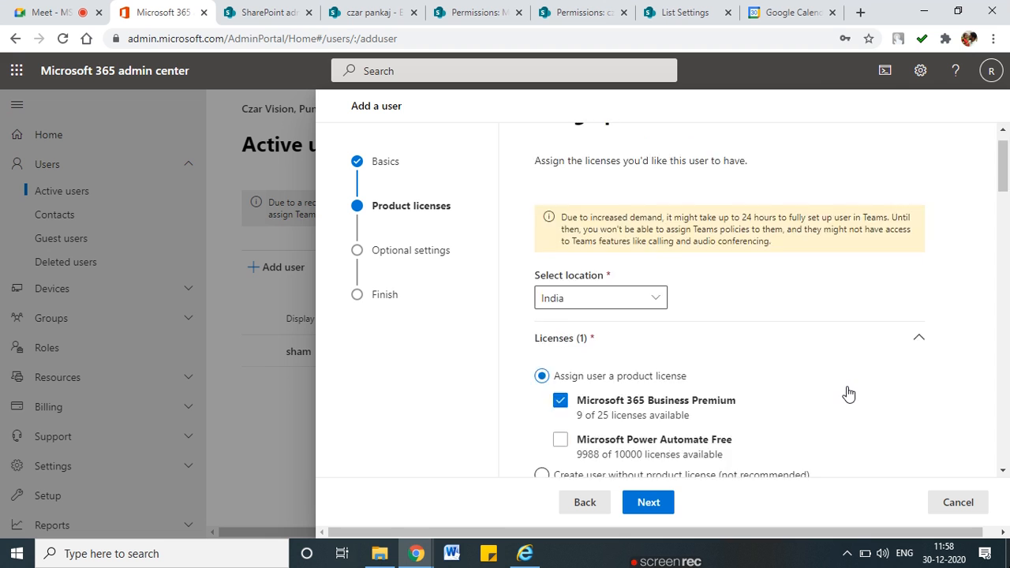
scroll(849, 392, down, 8)
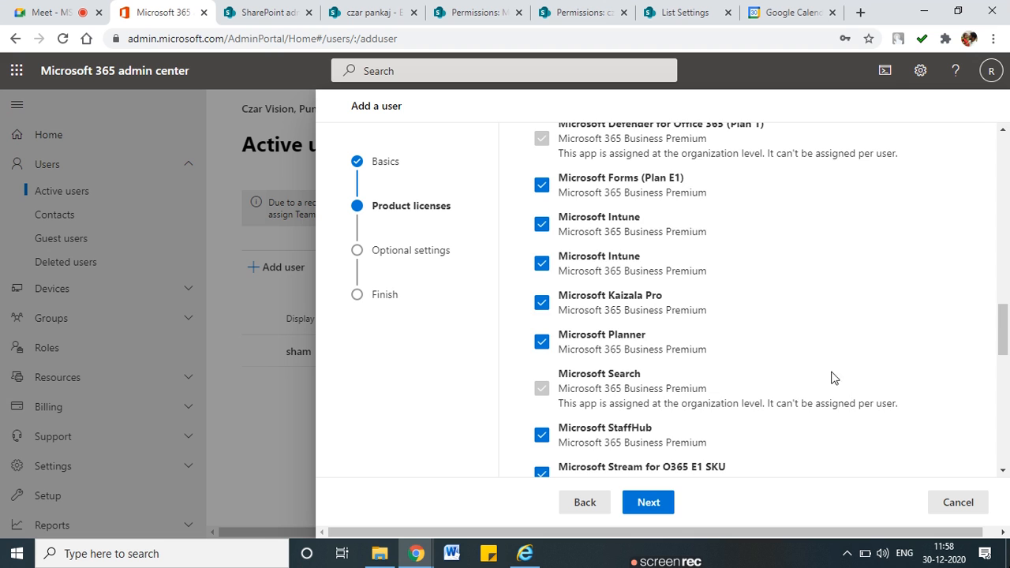
scroll(834, 378, down, 10)
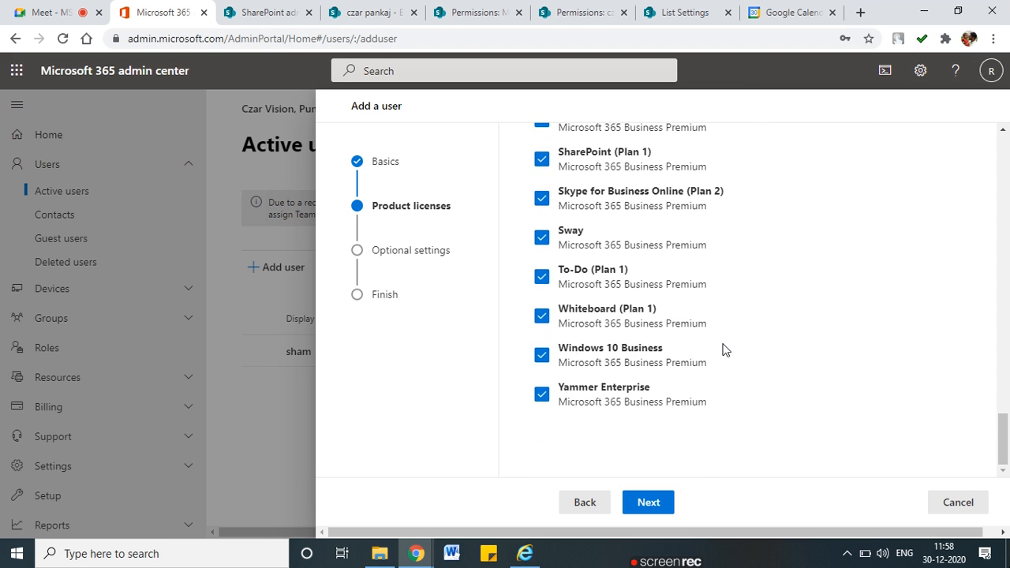
scroll(725, 349, up, 20)
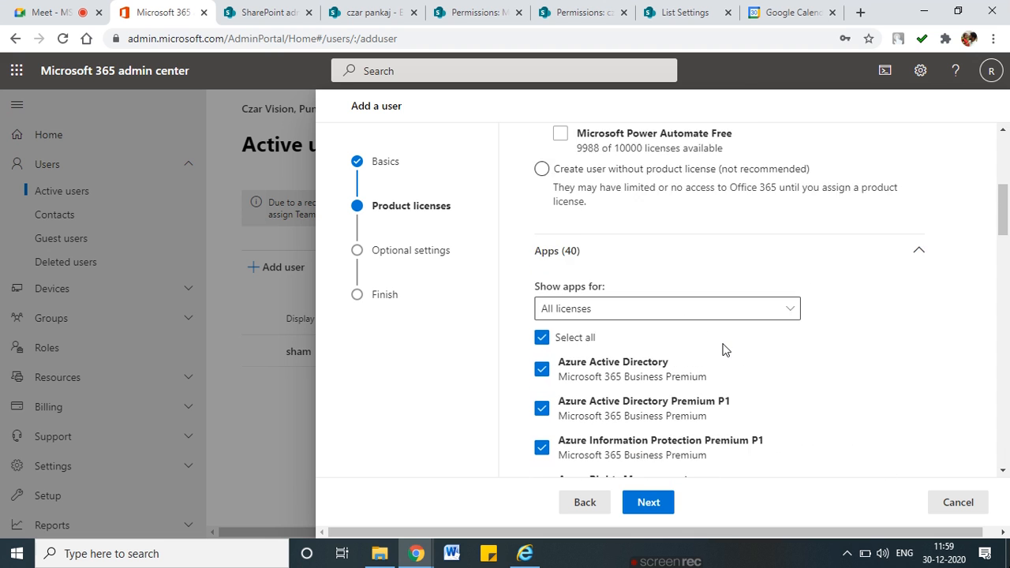
scroll(725, 350, up, 1)
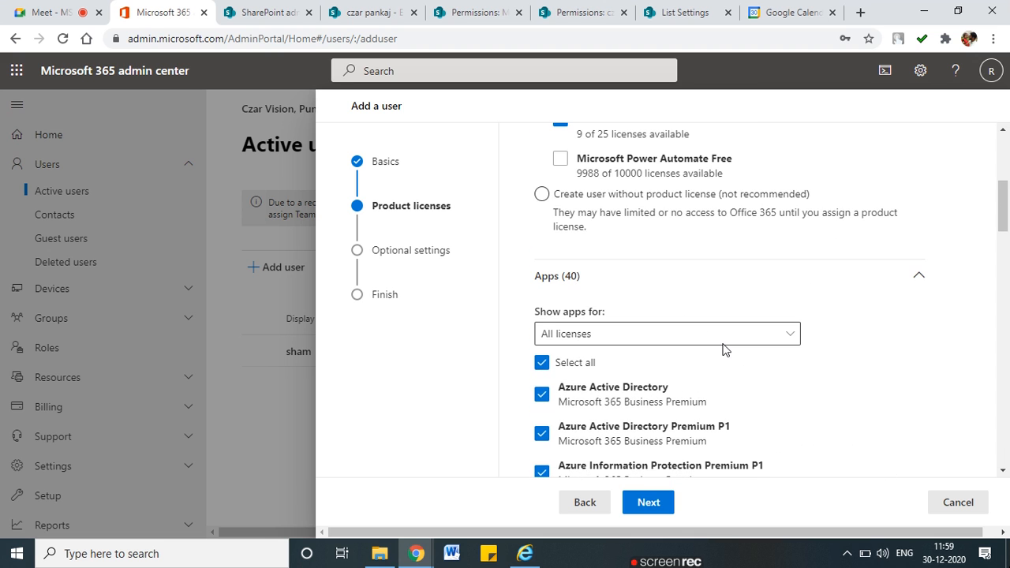
Pass the optional settings, finish adding the user, close the wizard, and return to the Employee 2021 List
click(660, 512)
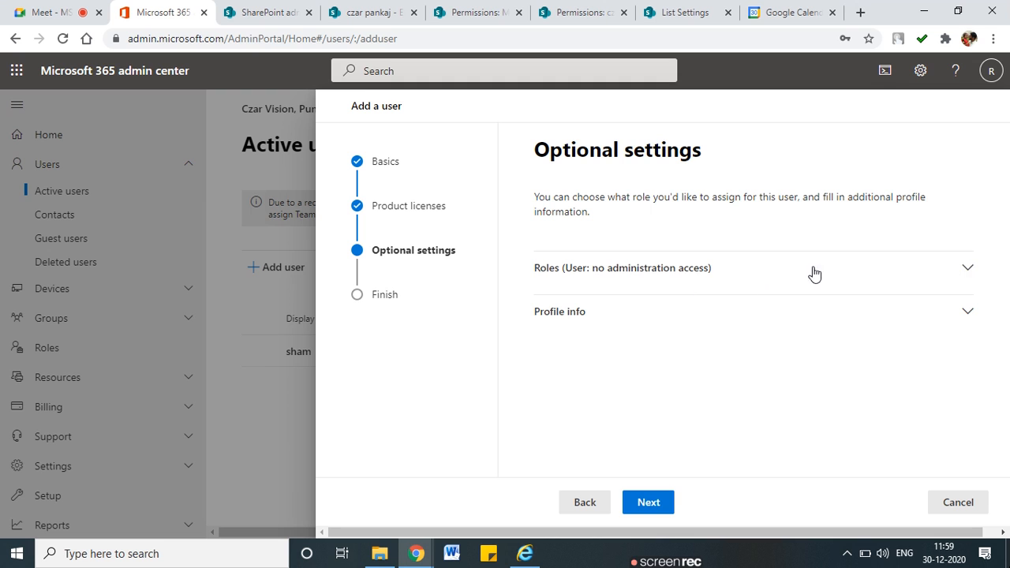
click(963, 269)
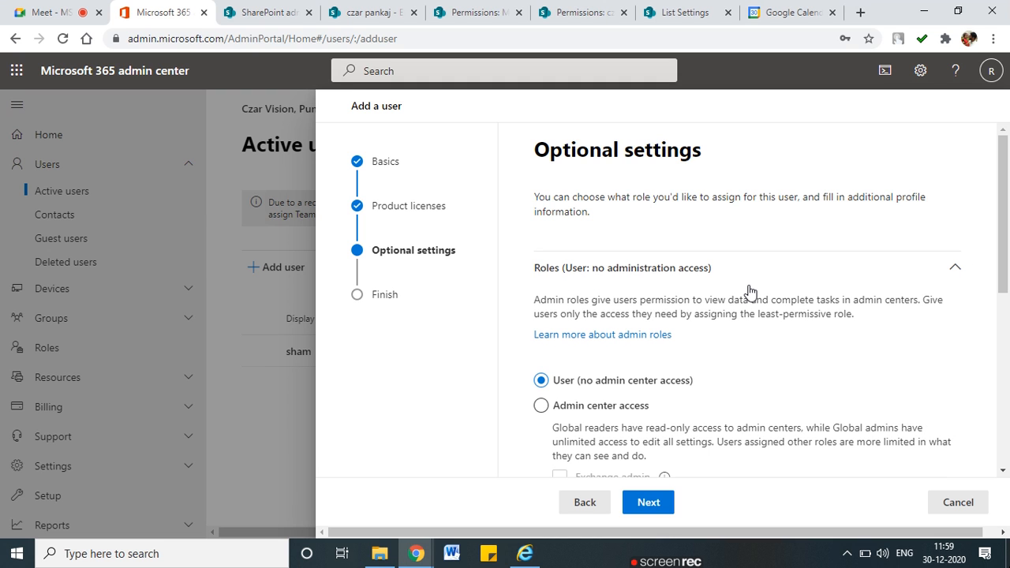
click(659, 504)
click(675, 497)
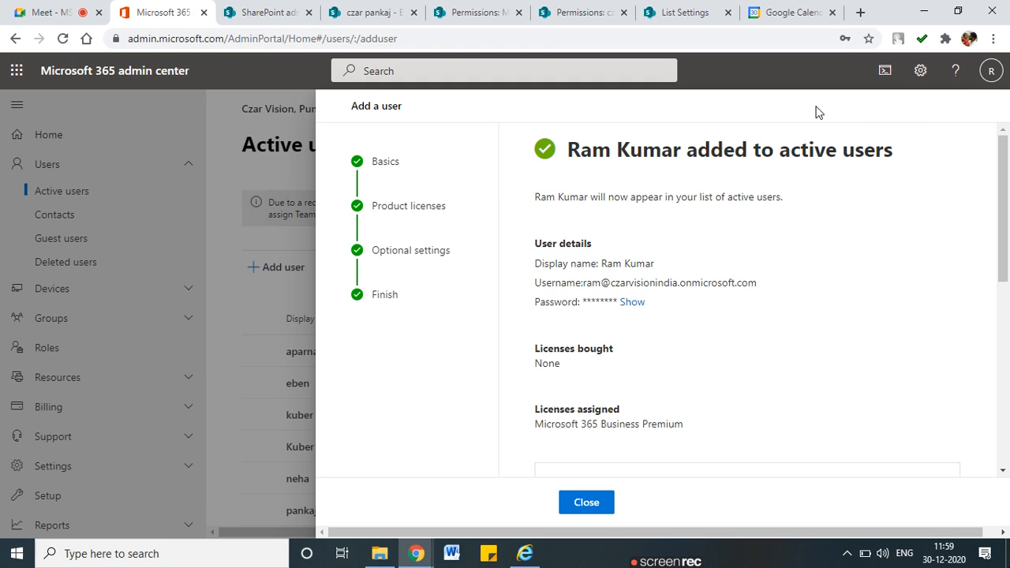
click(606, 508)
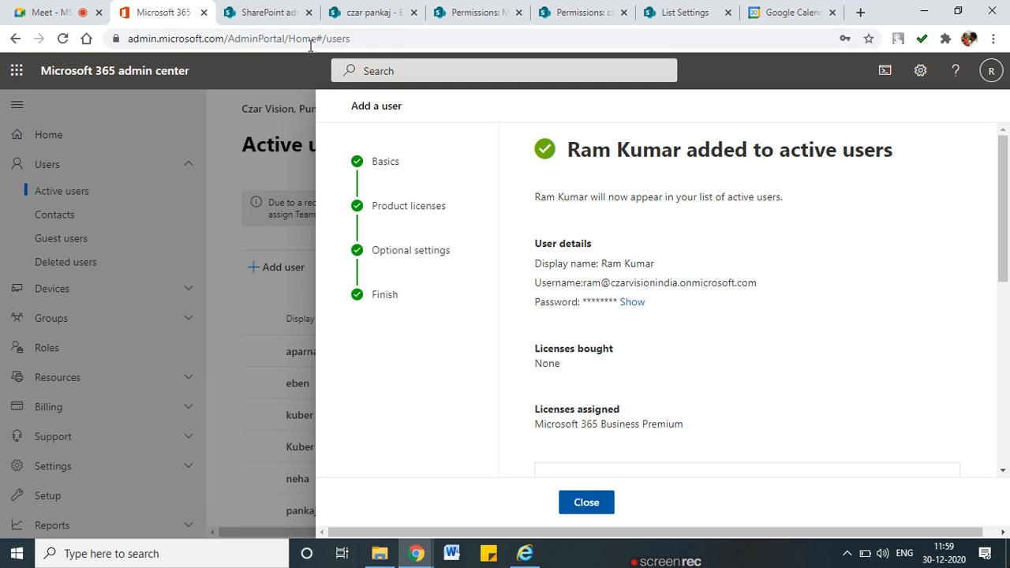
click(365, 5)
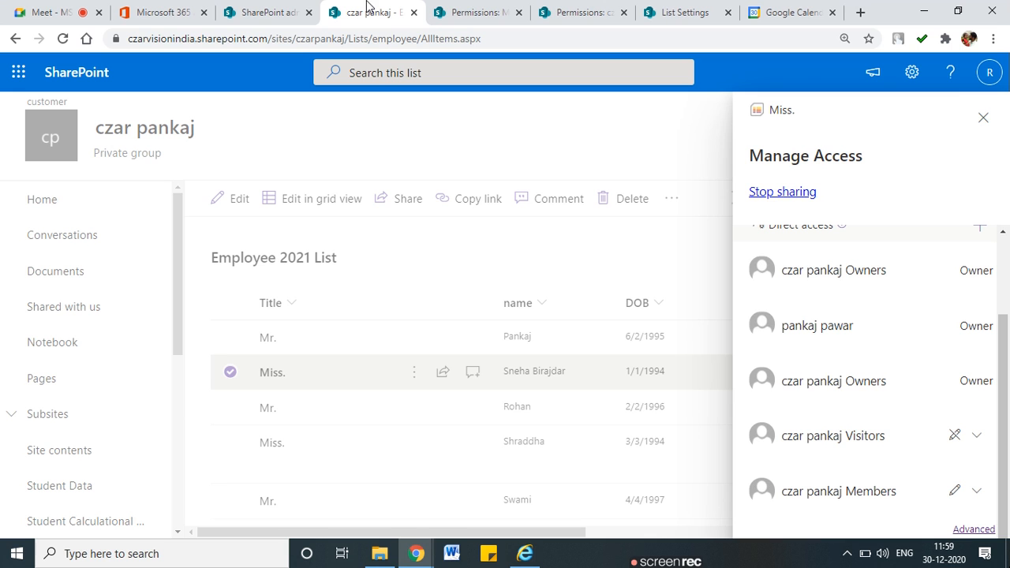
Check the Miss. item's permissions for the new user by name; no match is found
click(992, 118)
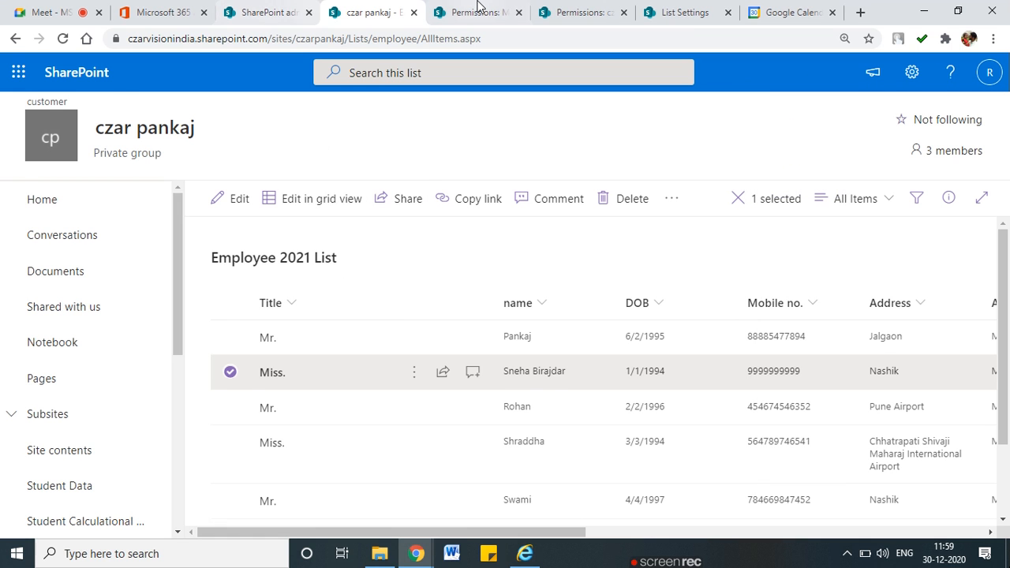
click(477, 11)
click(130, 149)
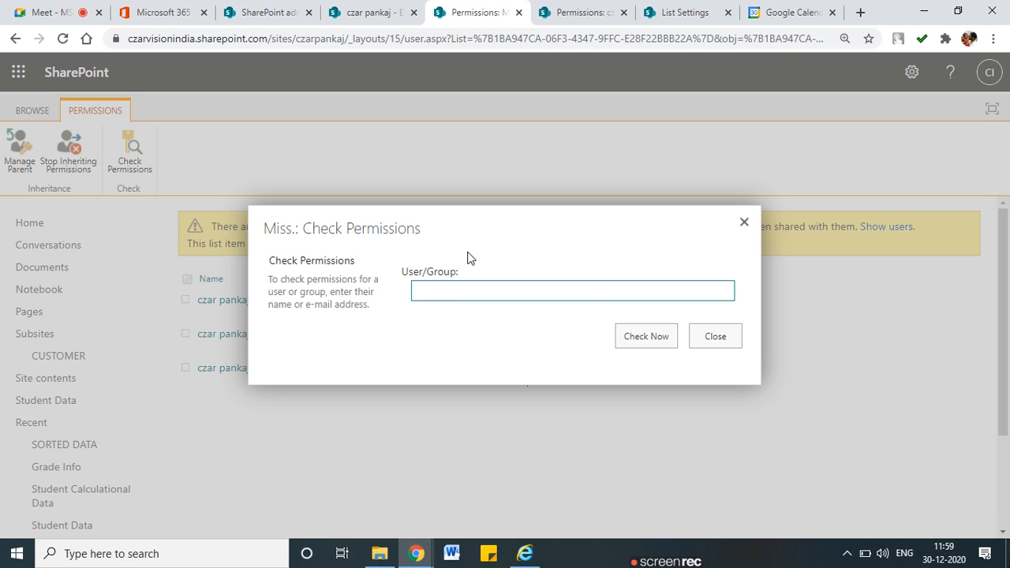
text(ram)
click(654, 340)
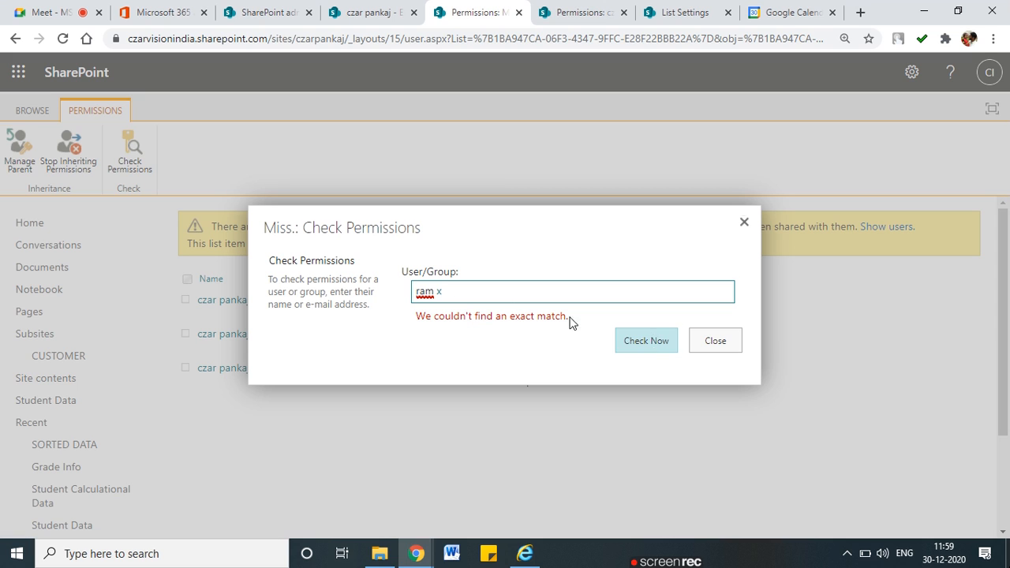
key(BackSpace)
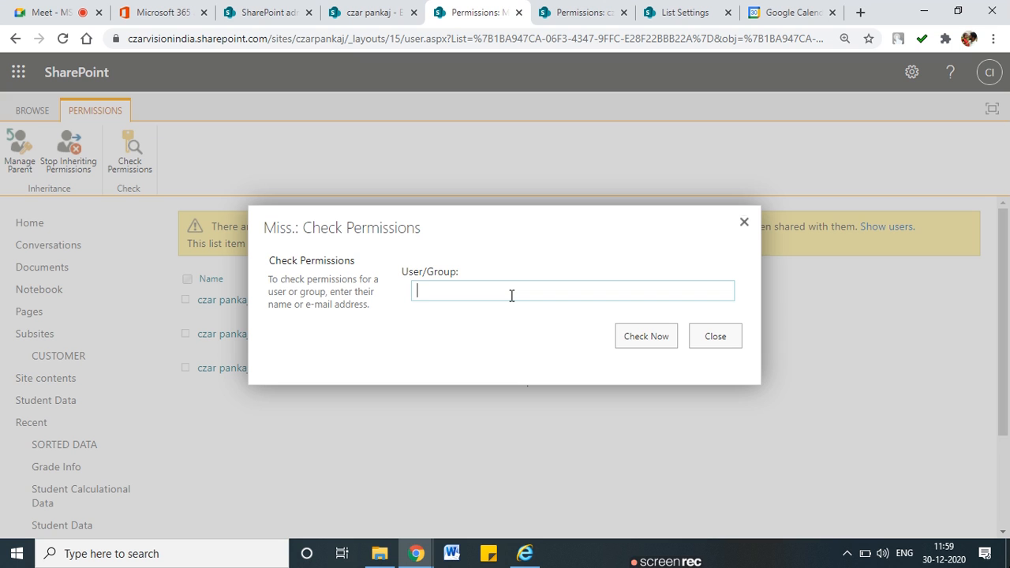
click(744, 222)
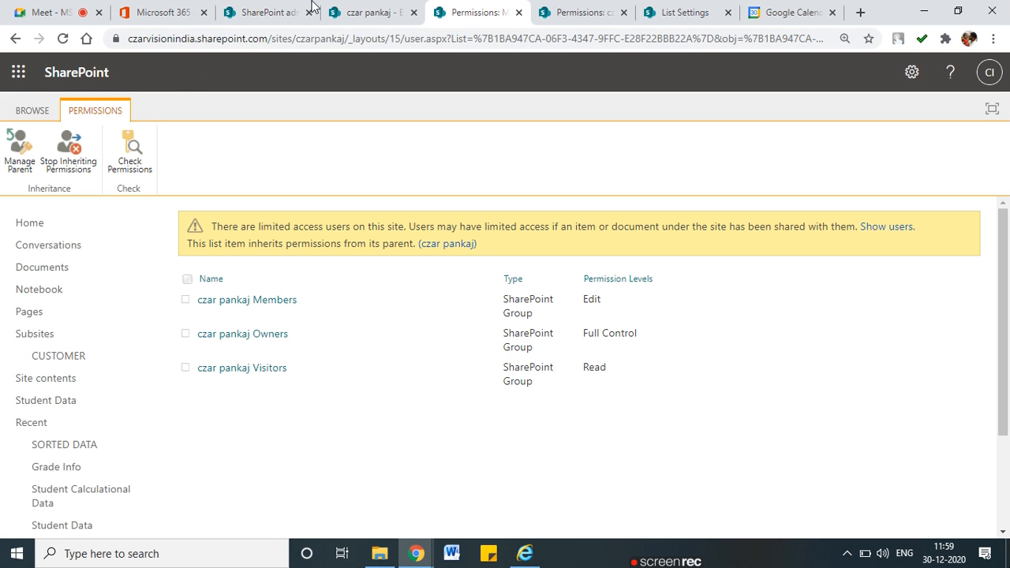
Retry the permission check with the user's fuller name, then close it and return to Active users
click(355, 12)
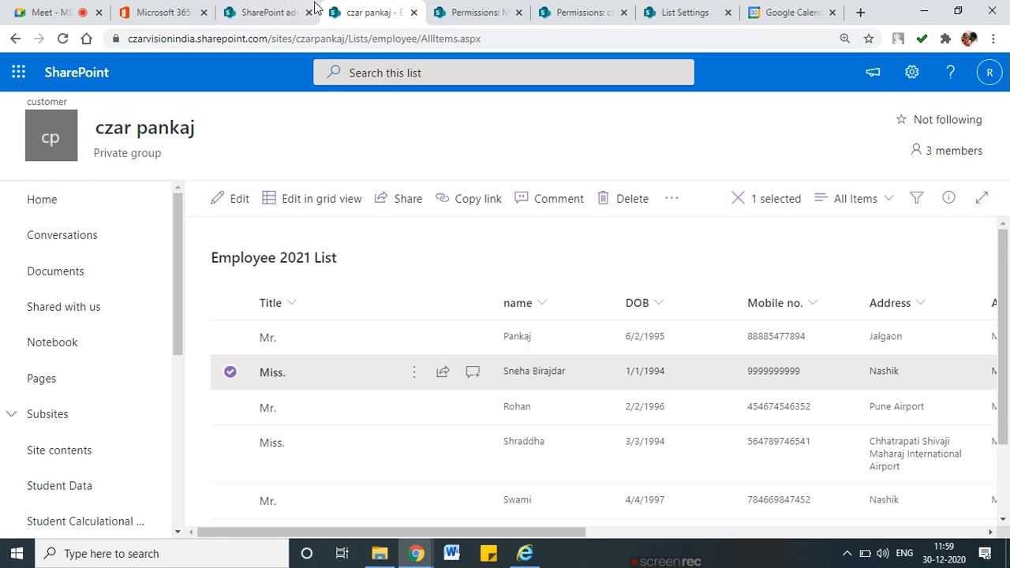
click(155, 9)
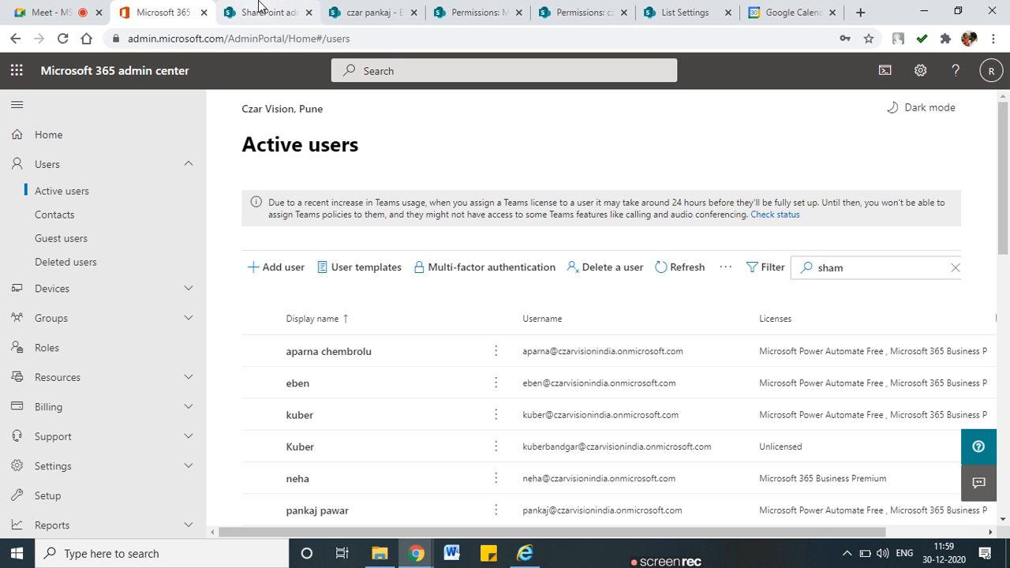
click(430, 9)
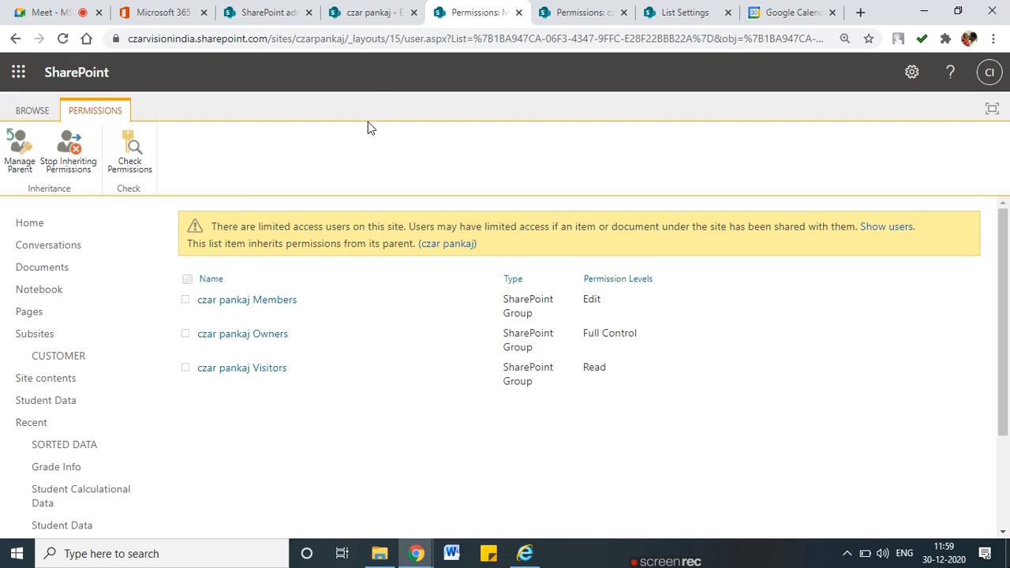
click(134, 158)
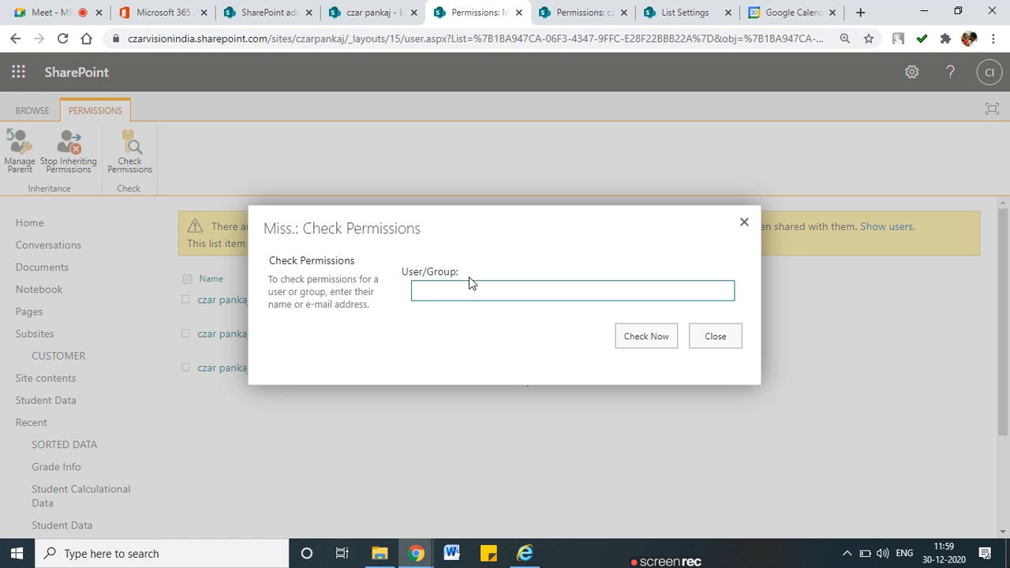
click(469, 289)
text(ram)
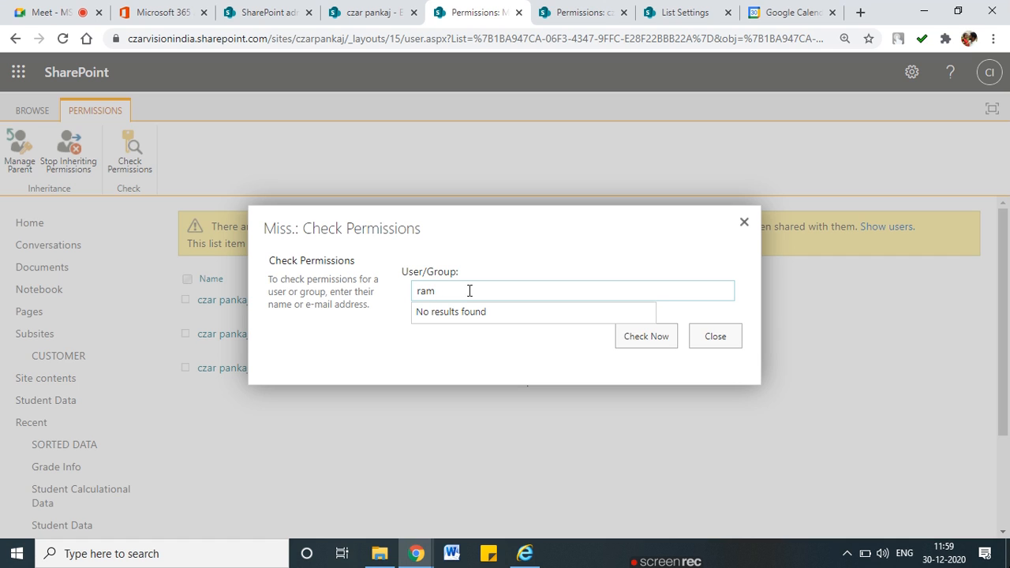
key(BackSpace)
key(BackSpace)
key(BackSpace)
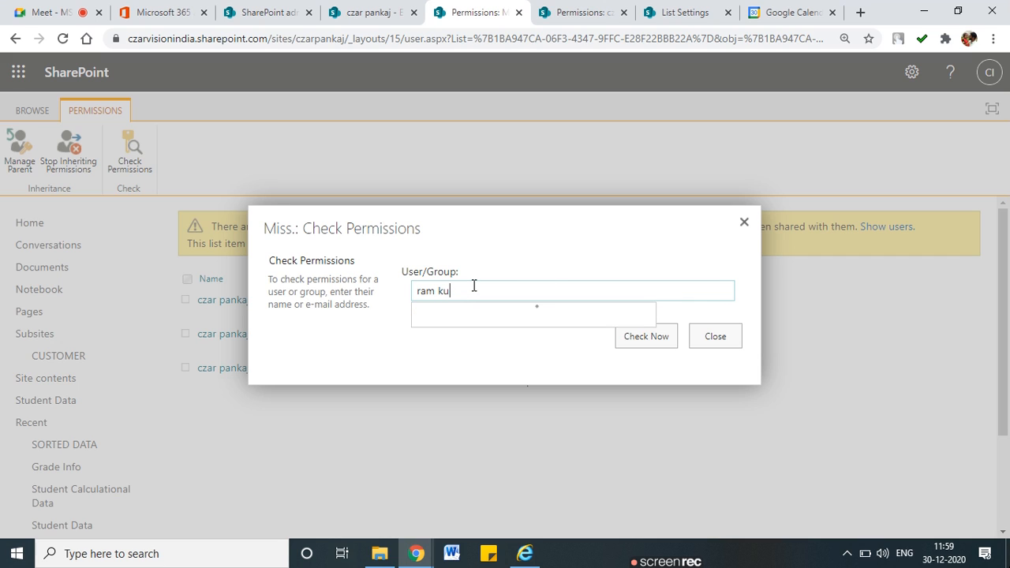
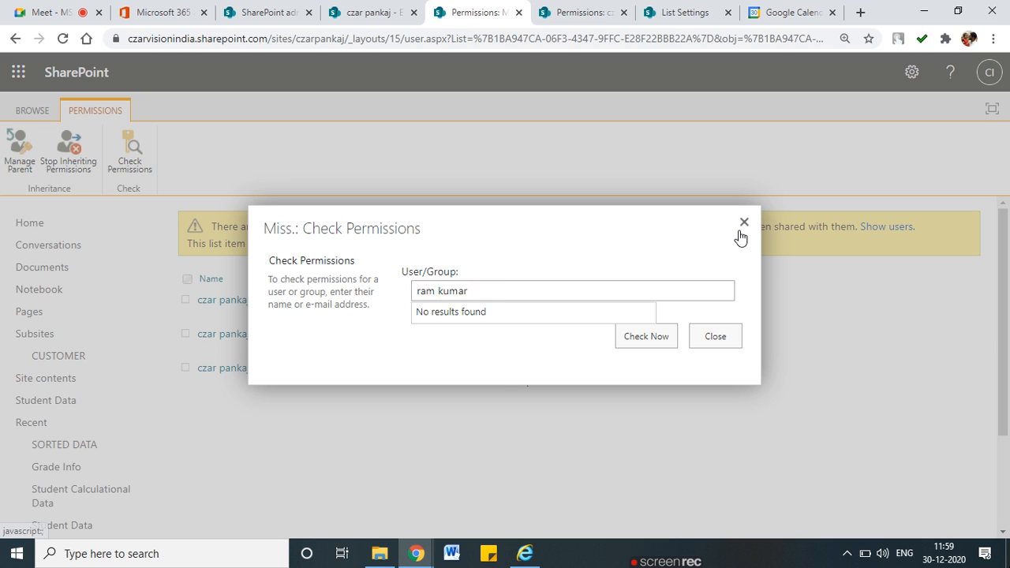
click(742, 224)
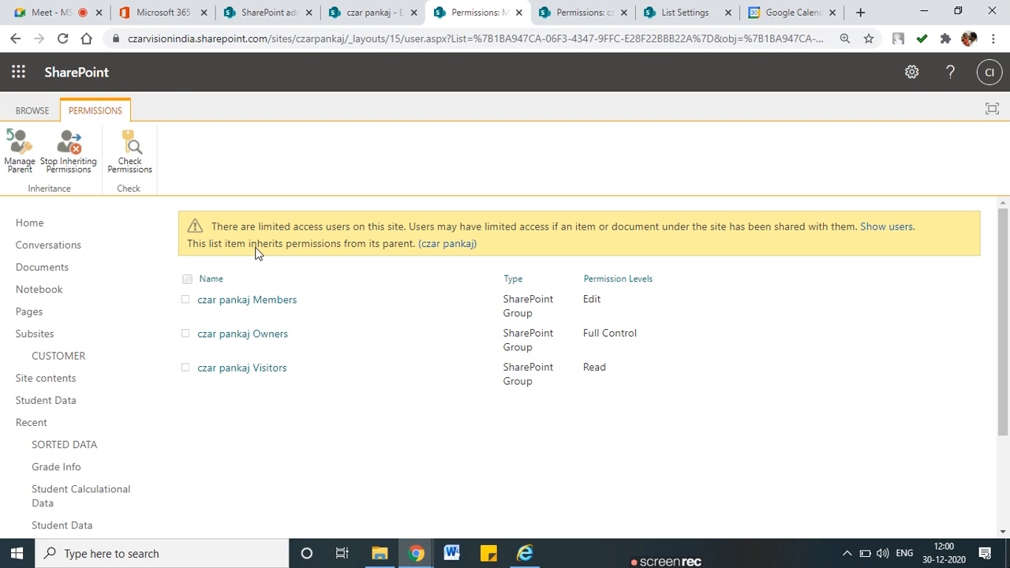
click(157, 6)
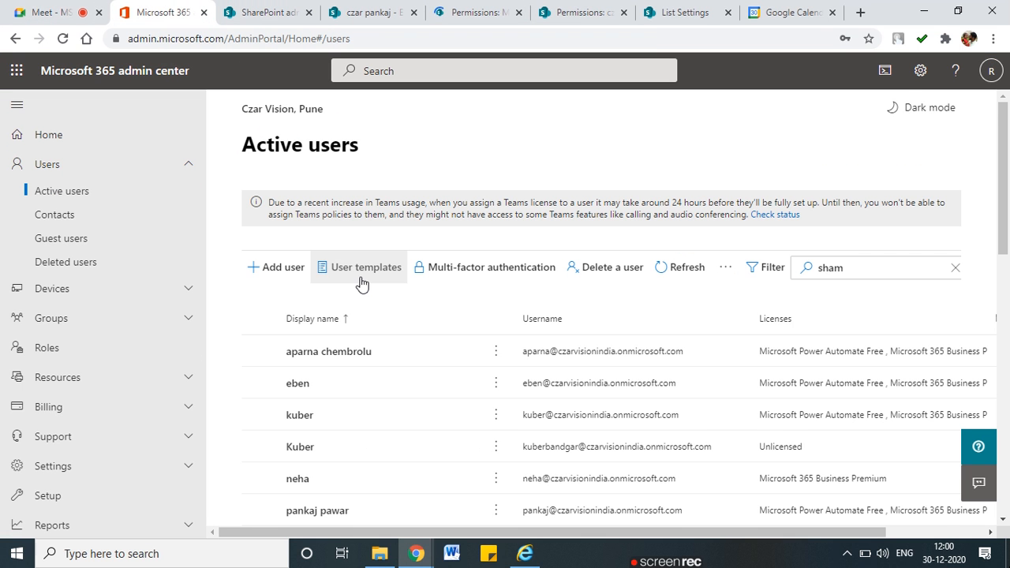
Find the new Business Premium user in Active users, then go back to the item's permissions page
scroll(356, 316, down, 10)
scroll(362, 376, up, 3)
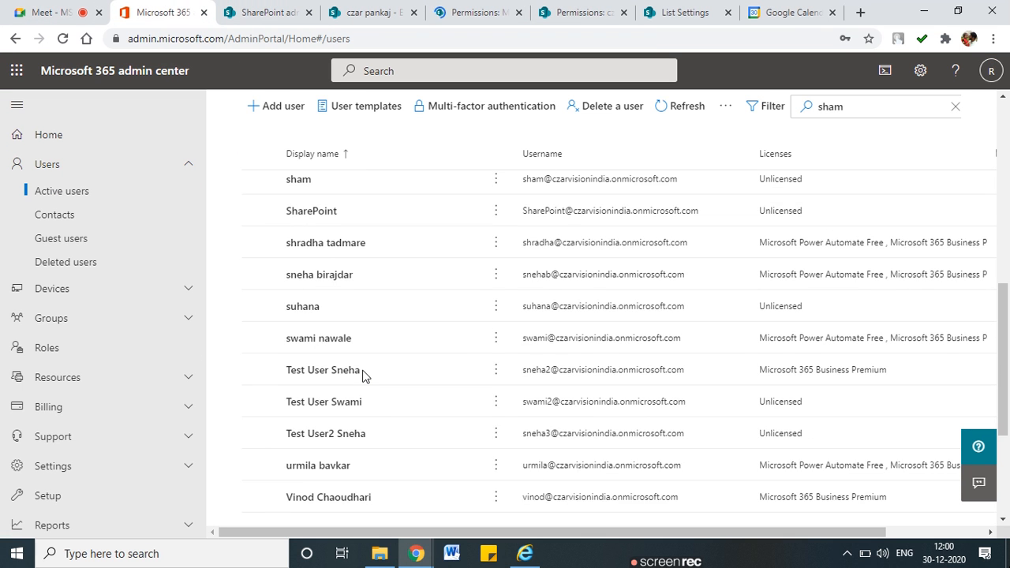
scroll(363, 376, up, 5)
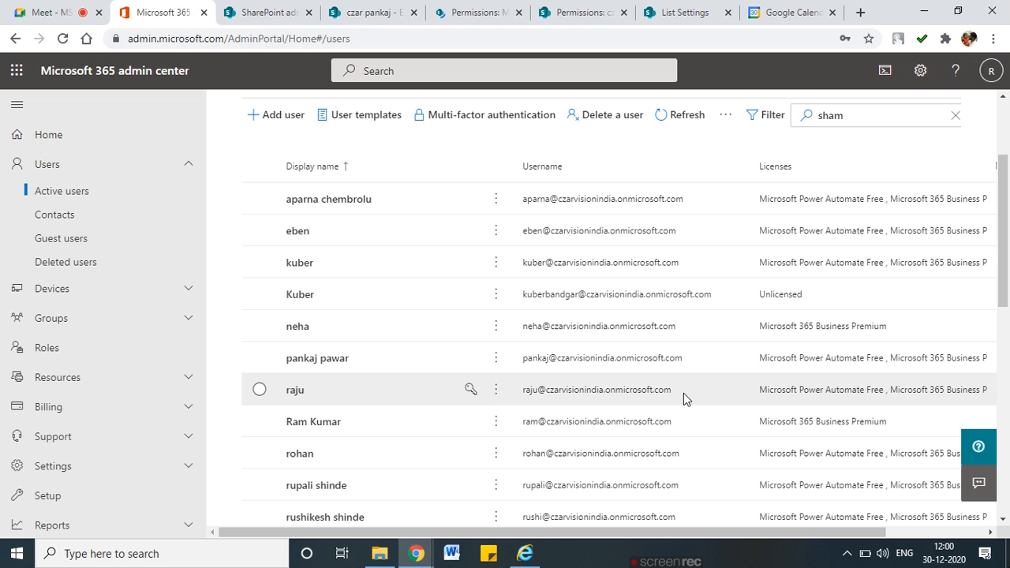
click(513, 390)
click(473, 12)
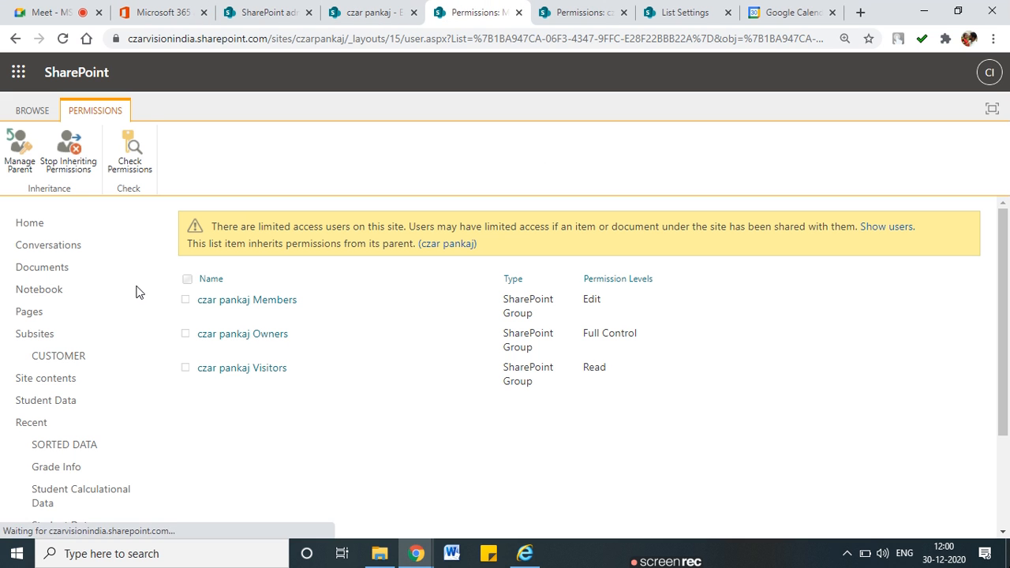
Cancel the permission check without running it and bring up the Internet Explorer list window
click(136, 155)
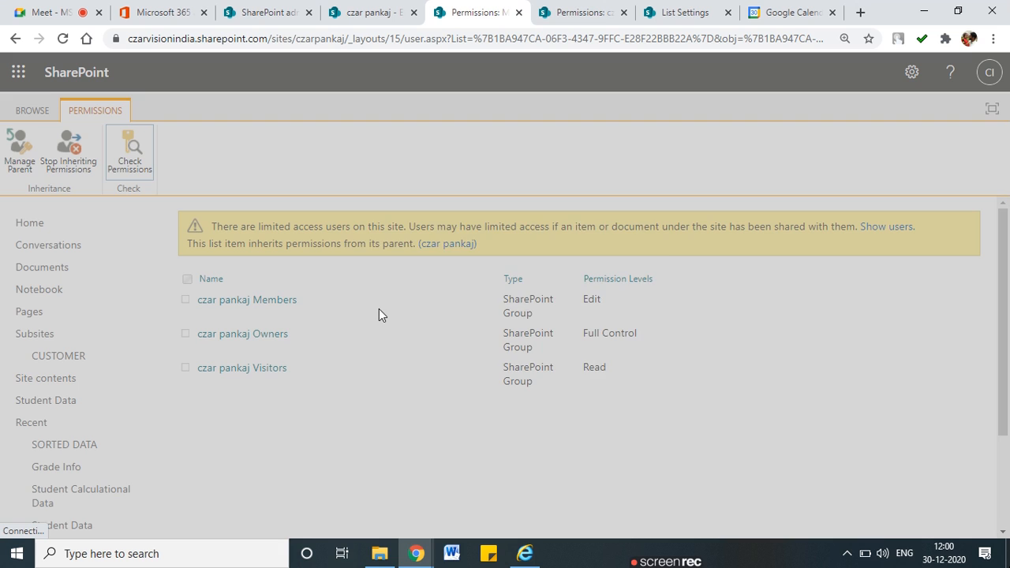
text(ram)
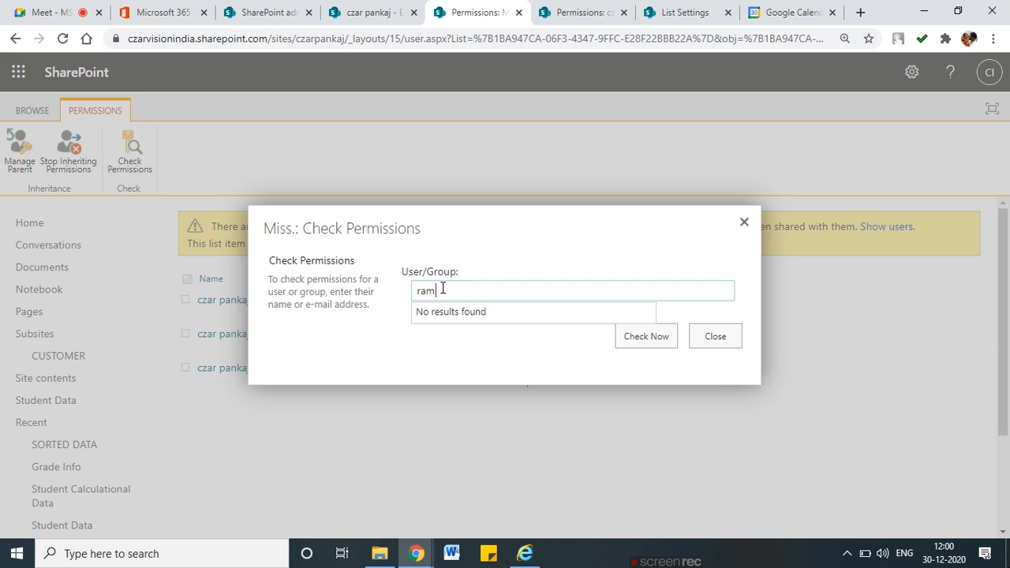
key(BackSpace)
key(BackSpace)
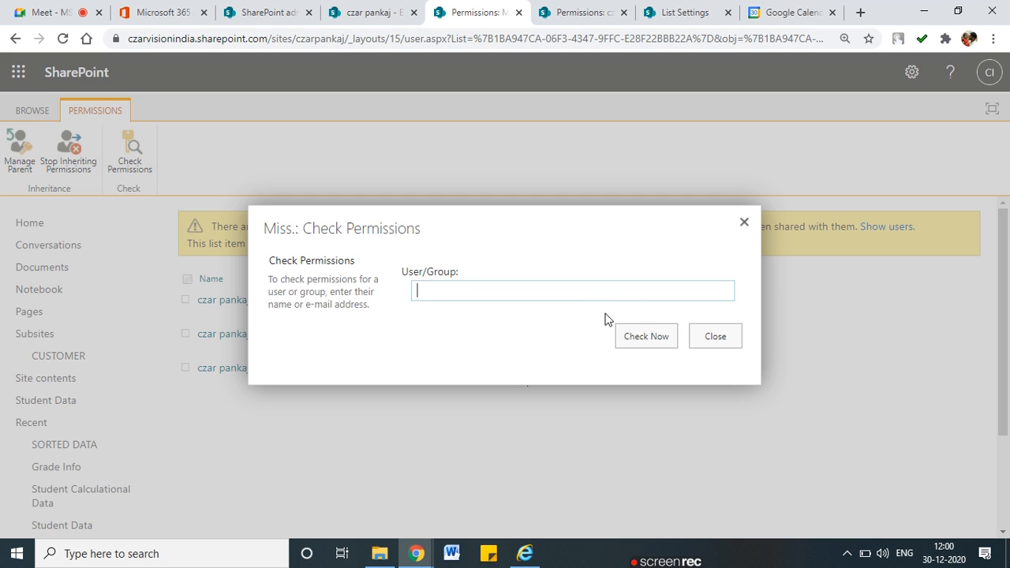
click(715, 336)
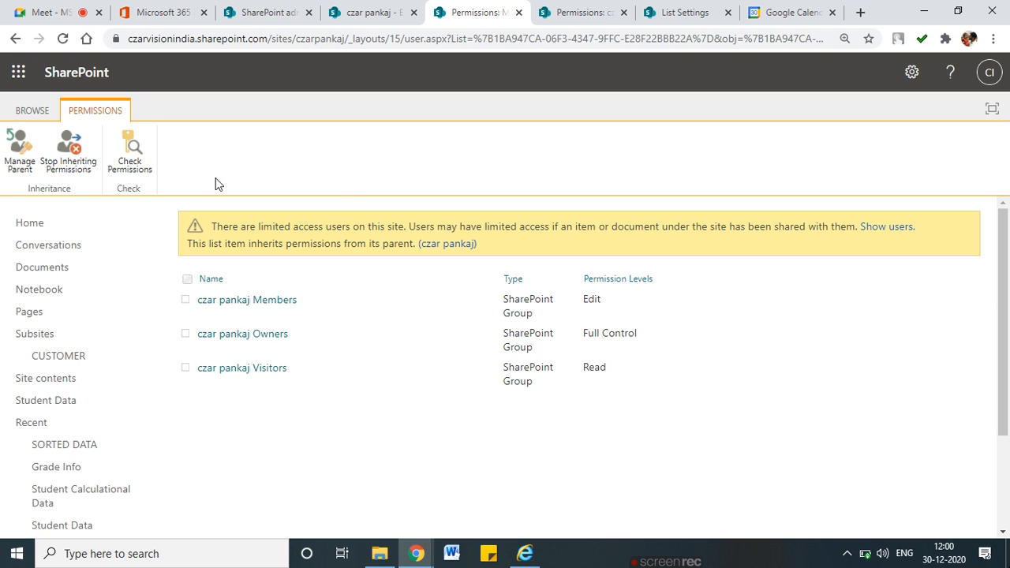
click(242, 495)
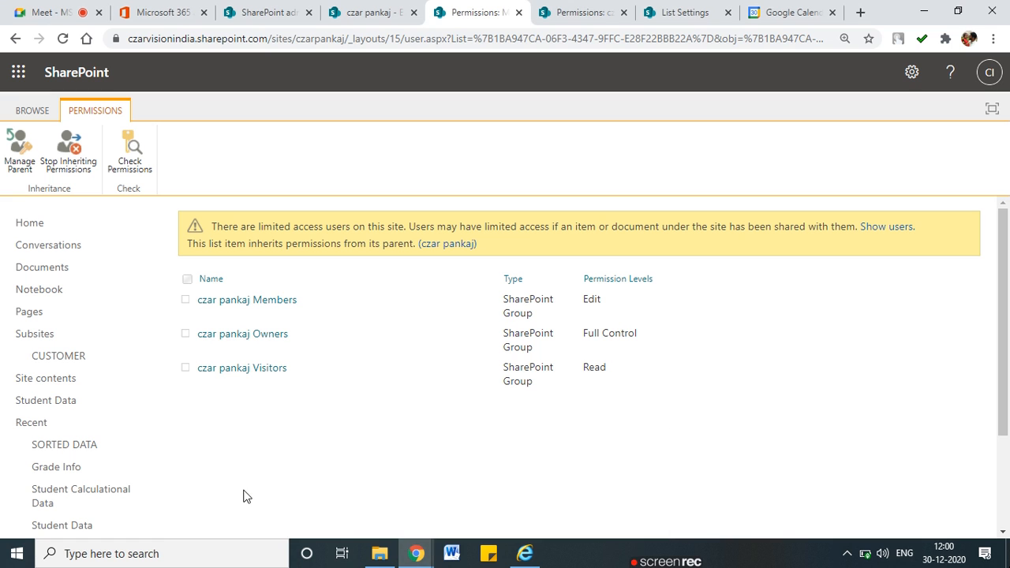
click(529, 558)
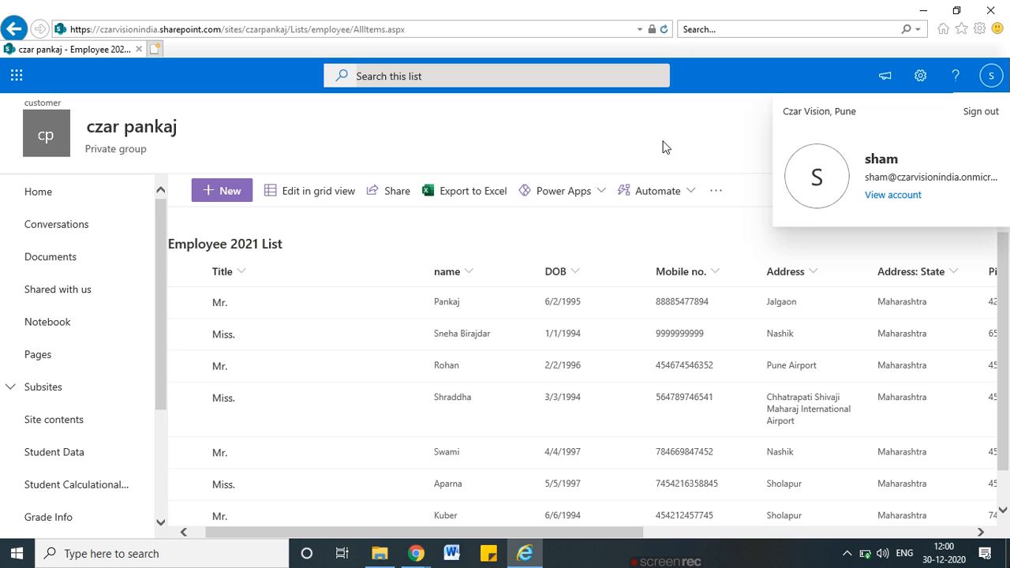
Sign the test user out of SharePoint in Internet Explorer, then minimize it back to Chrome
click(981, 111)
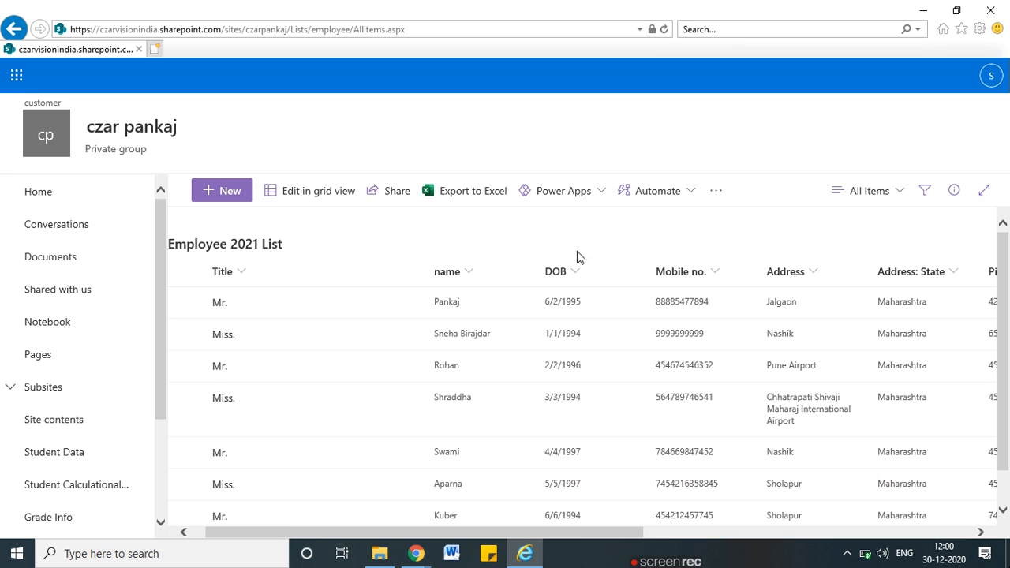
drag(473, 319, 540, 320)
mouse_move(435, 341)
mouse_down()
mouse_move(618, 339)
mouse_move(552, 320)
mouse_up()
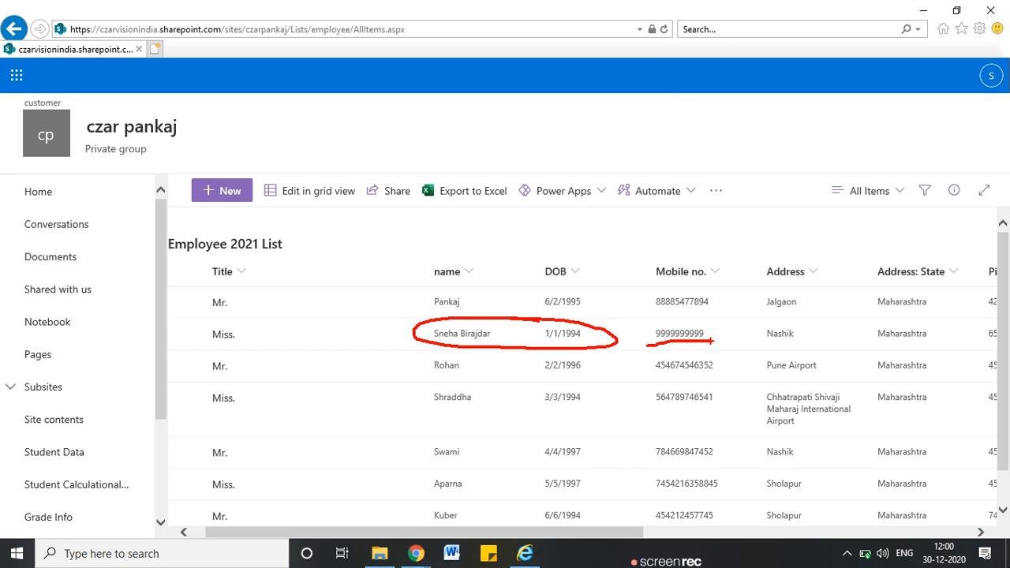
key(Escape)
click(922, 11)
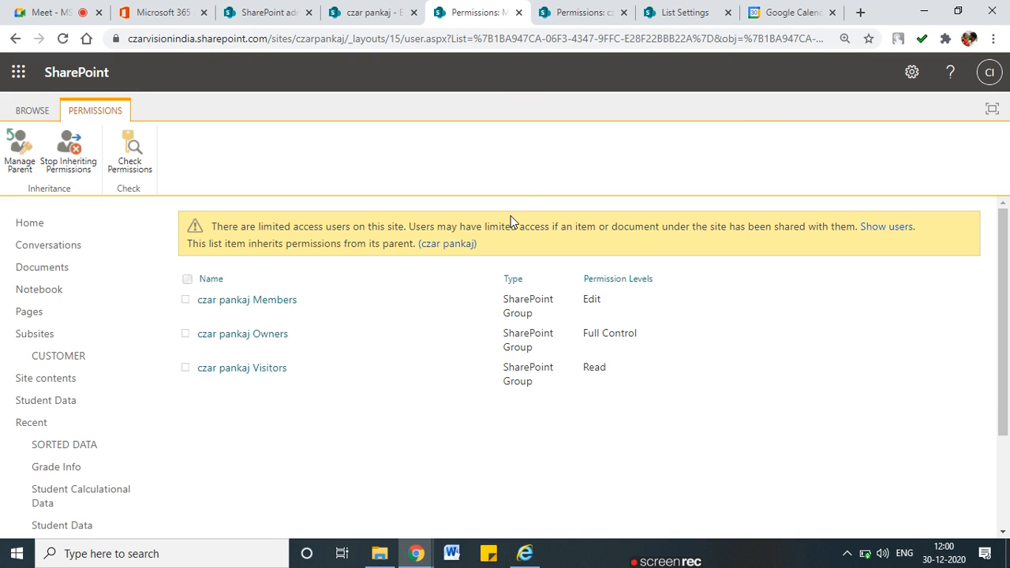
Open the version history of the second Employee 2021 List entry
click(372, 11)
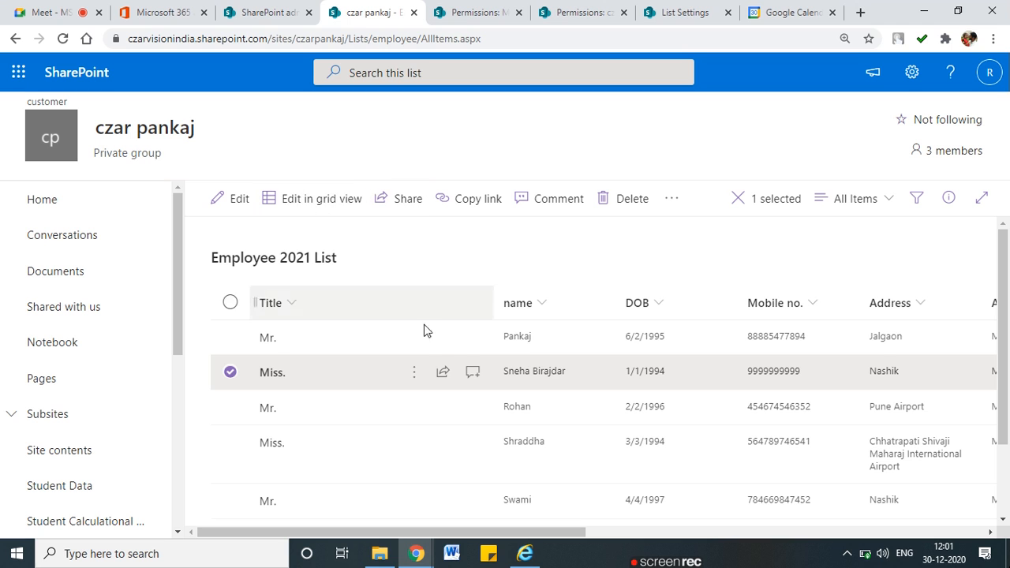
click(409, 372)
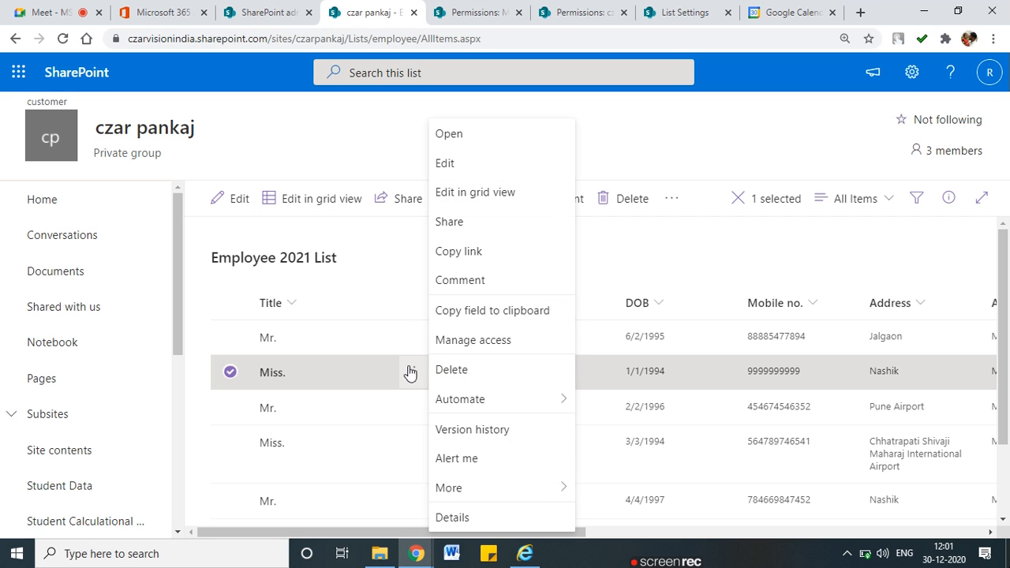
click(473, 430)
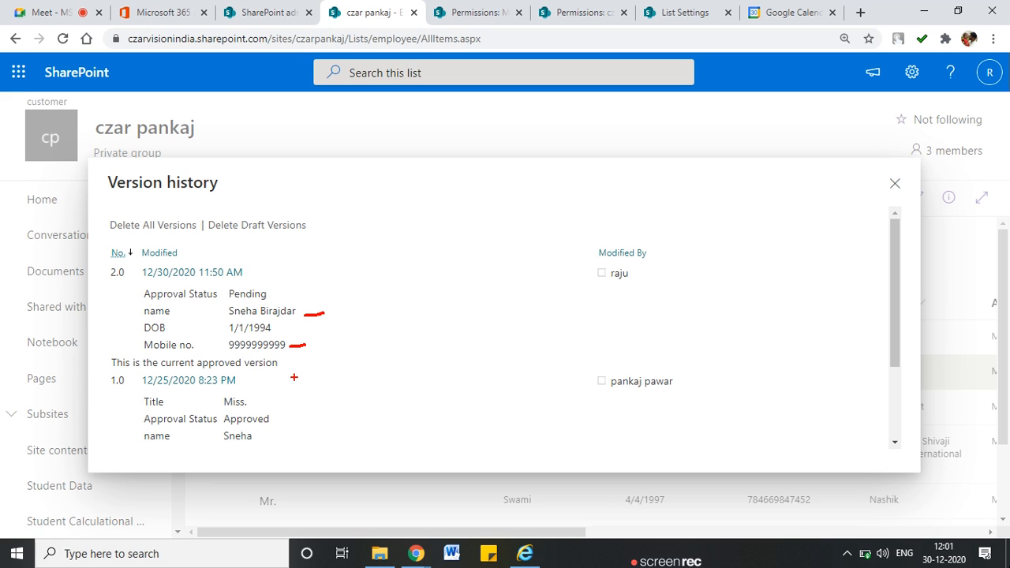
click(255, 274)
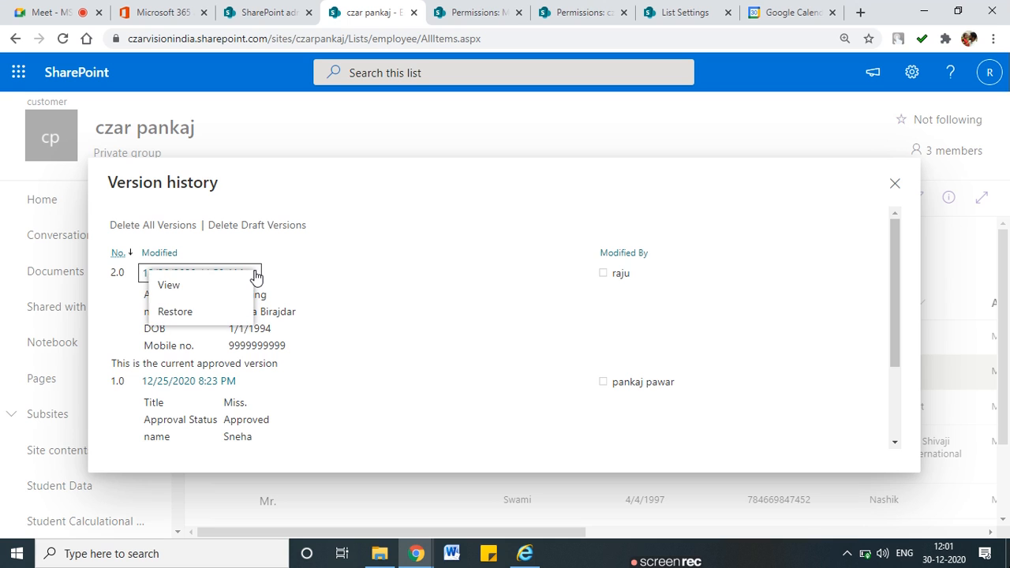
click(335, 268)
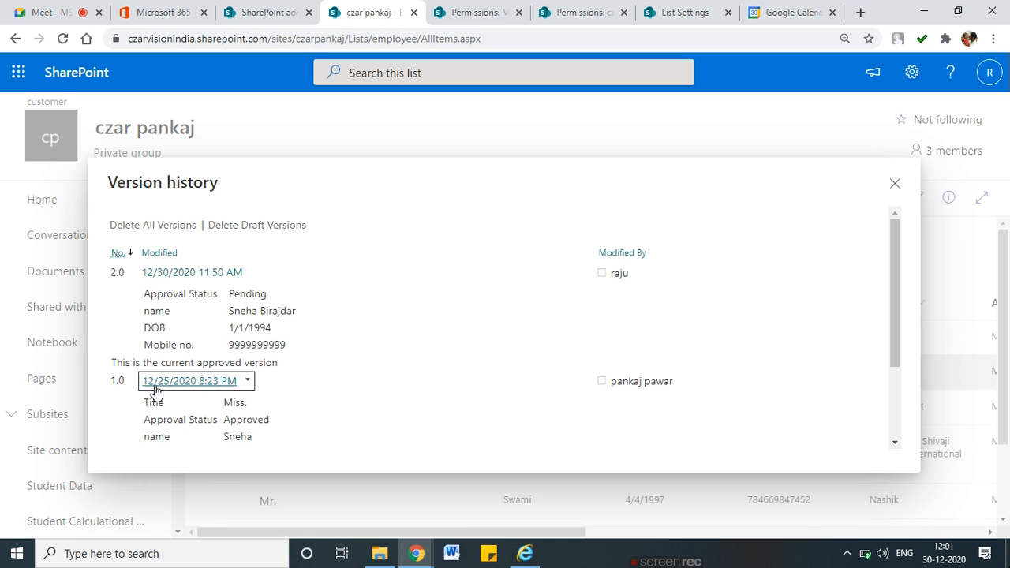
Restore version 1.0 of the entry, confirm the replacement, and close version history
click(248, 381)
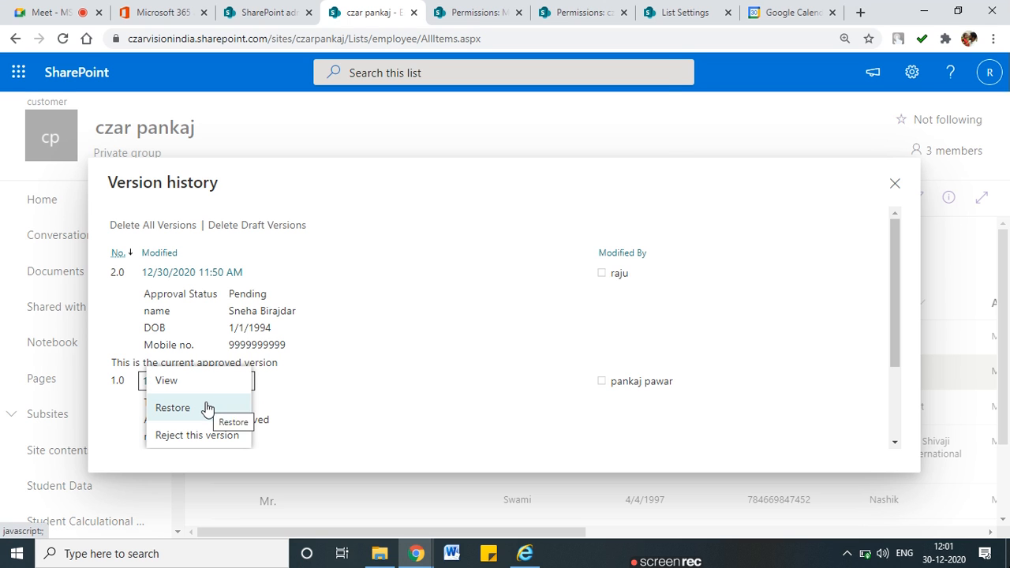
click(239, 407)
click(576, 137)
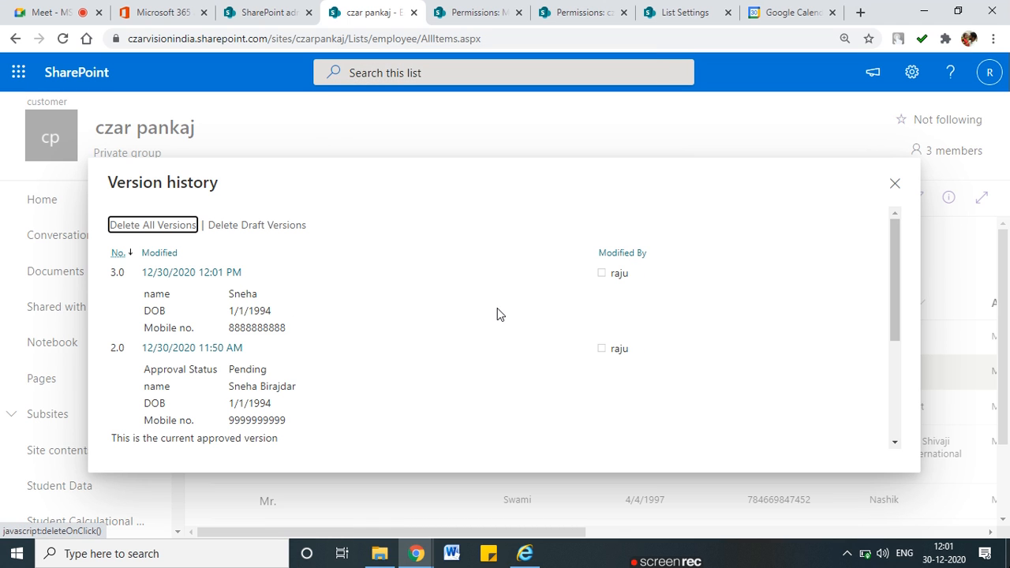
click(895, 183)
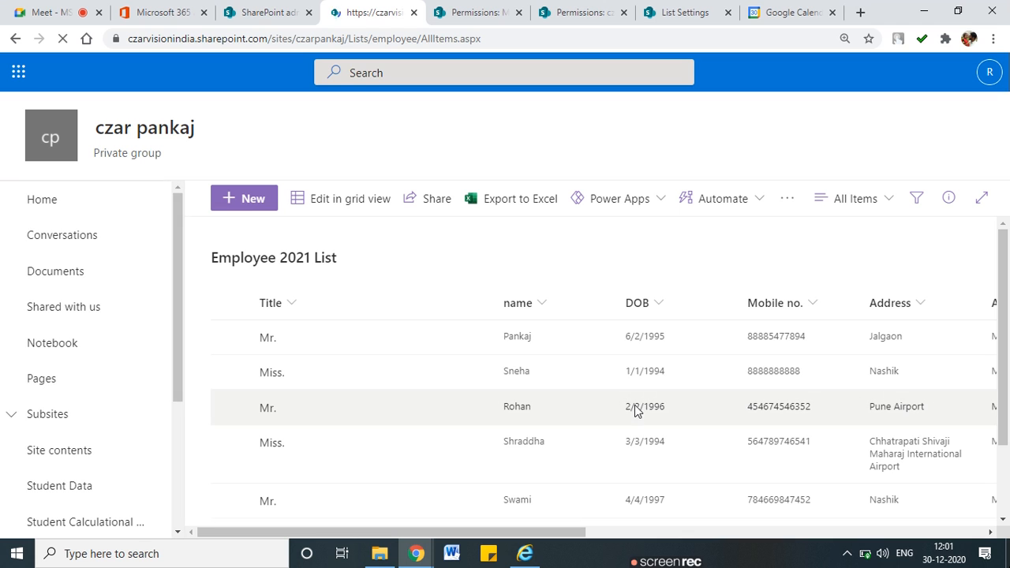
mouse_move(543, 361)
mouse_down()
mouse_move(480, 364)
mouse_move(532, 361)
mouse_move(620, 390)
mouse_move(747, 371)
mouse_up()
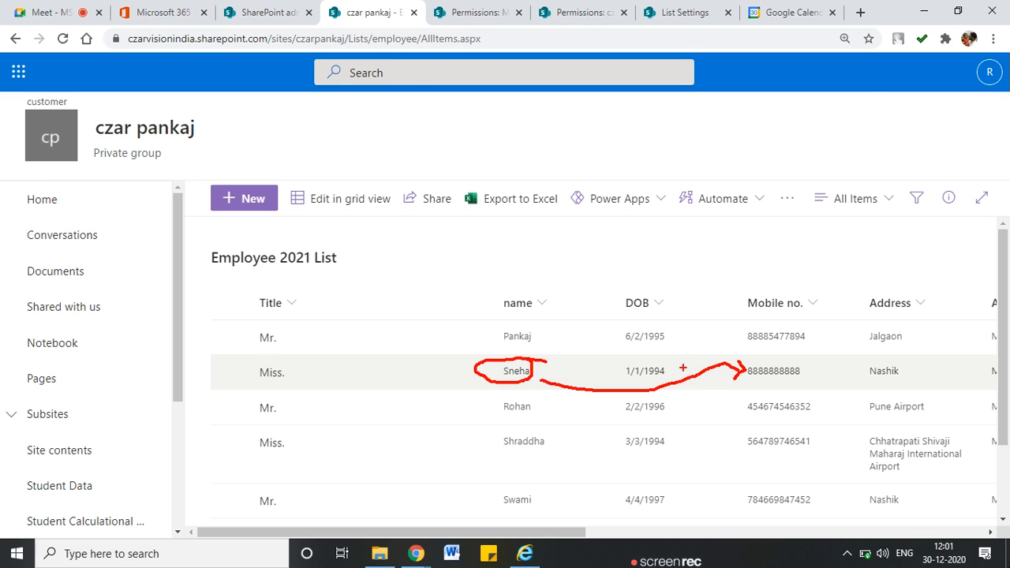
key(Escape)
click(927, 73)
click(785, 240)
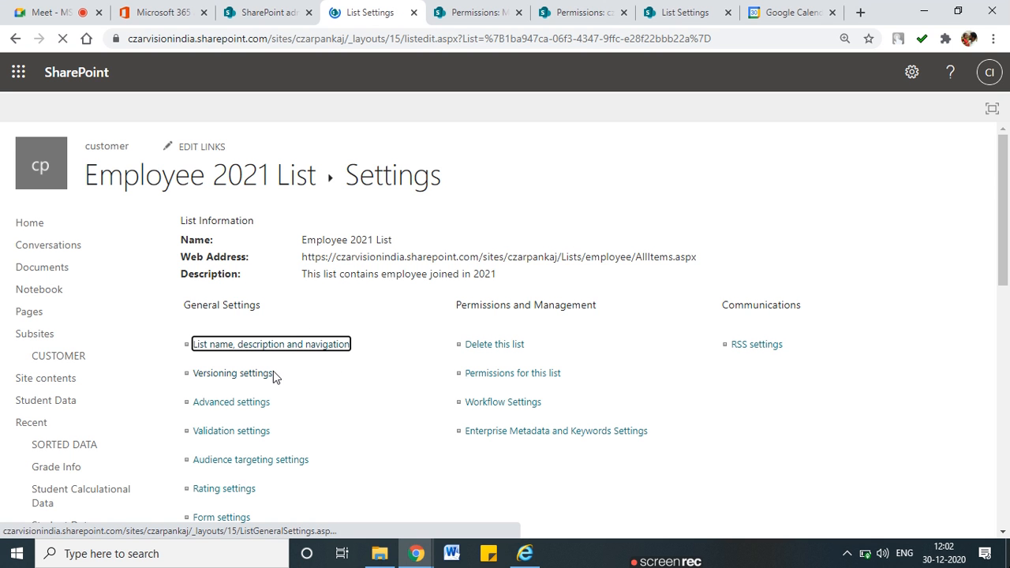
scroll(273, 371, down, 1)
click(227, 302)
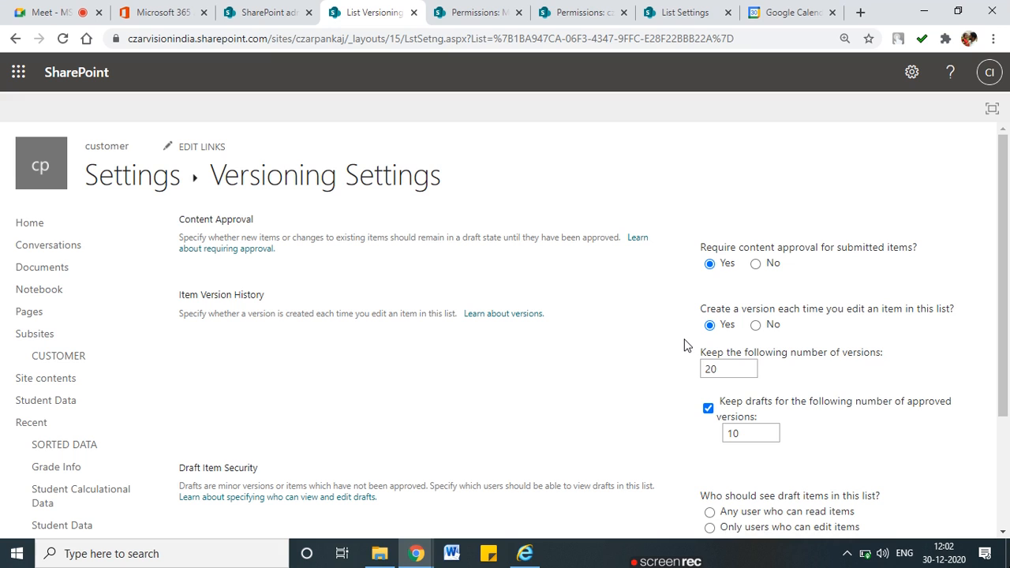
mouse_move(701, 386)
mouse_down()
mouse_move(908, 360)
mouse_move(820, 339)
mouse_move(673, 366)
mouse_up()
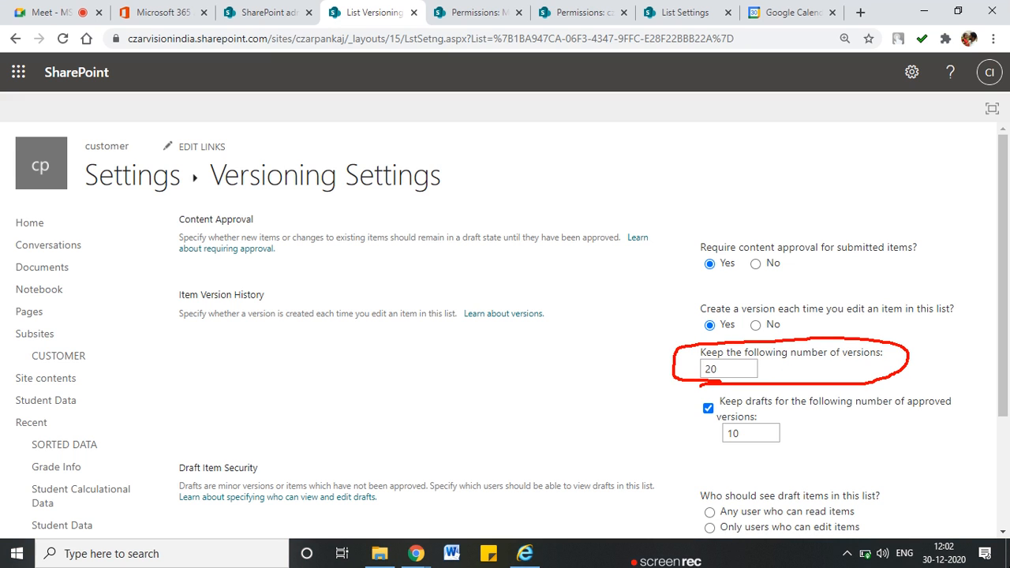
drag(715, 458, 808, 455)
key(Escape)
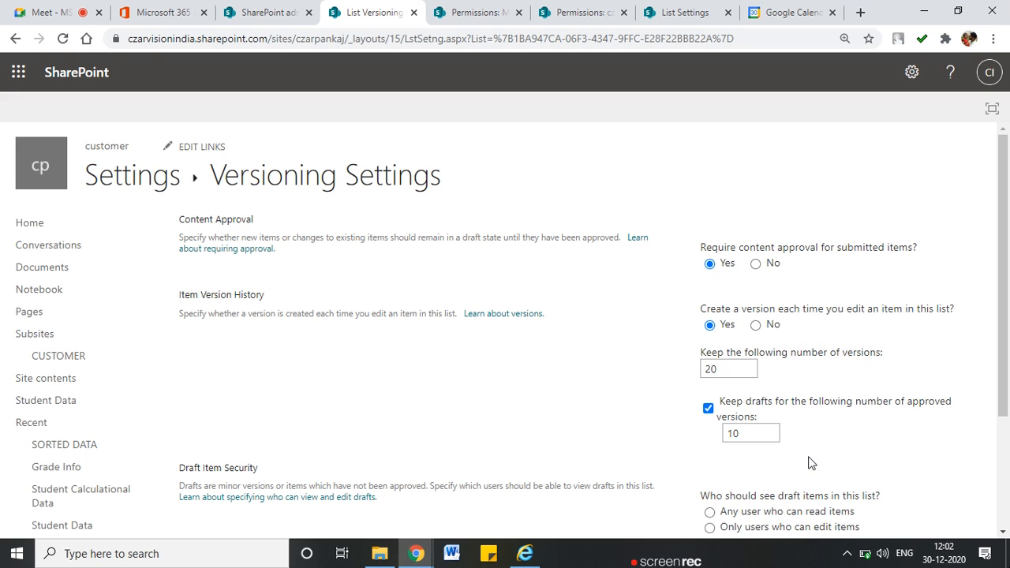
click(16, 39)
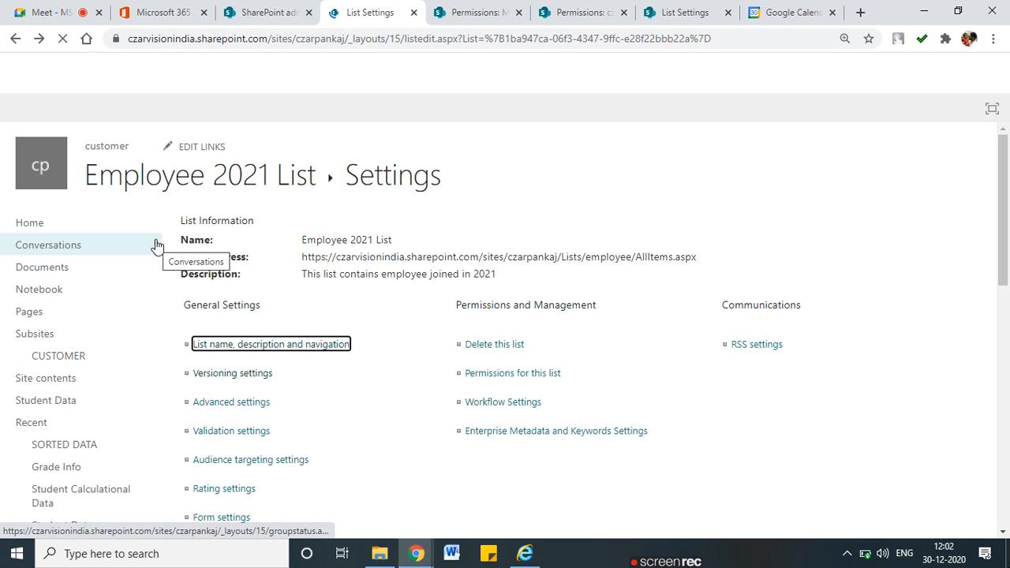
click(256, 176)
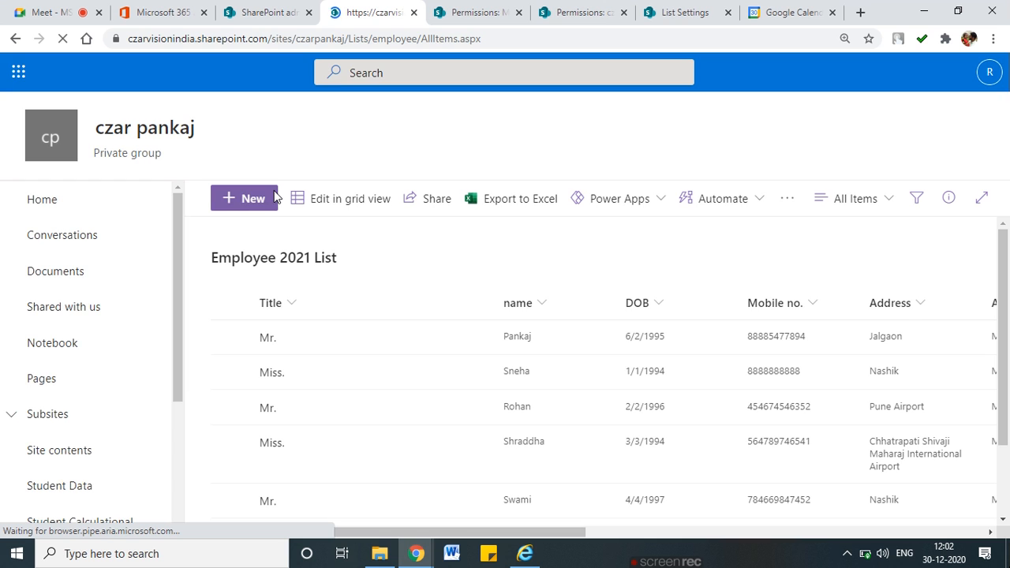
Open the Miss. entry's Approve/Reject dialog and select Approved
click(230, 371)
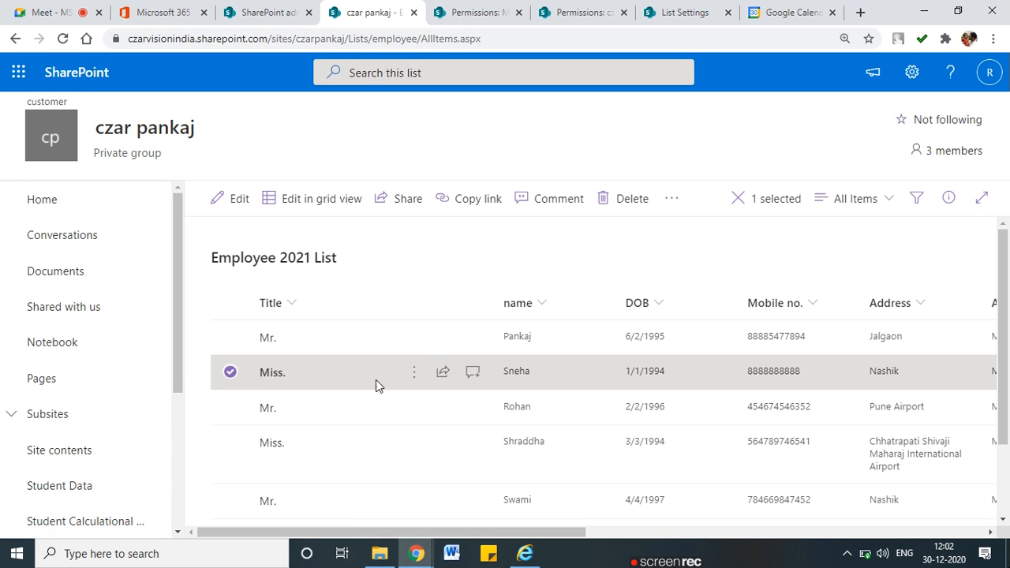
click(416, 377)
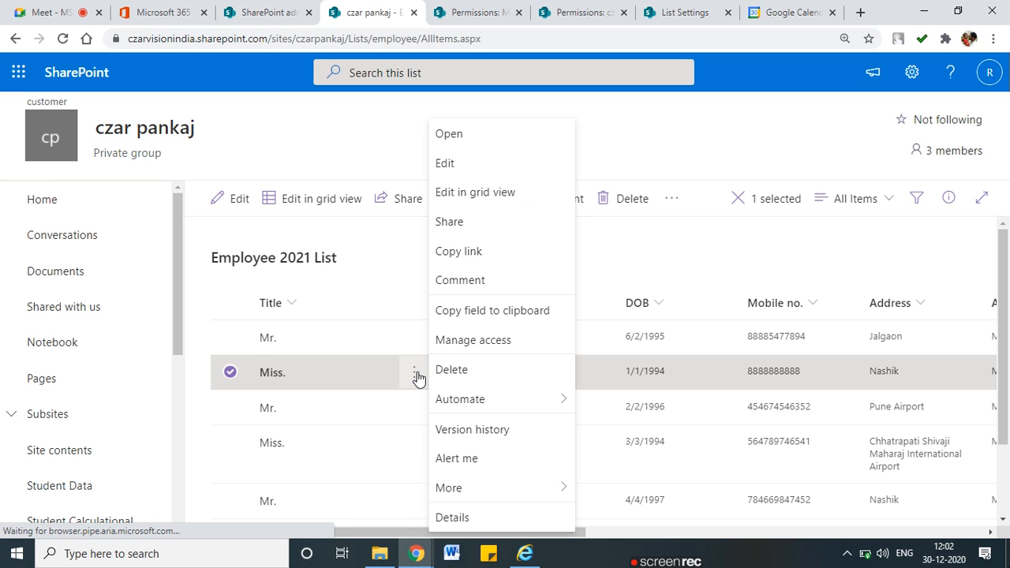
mouse_move(444, 404)
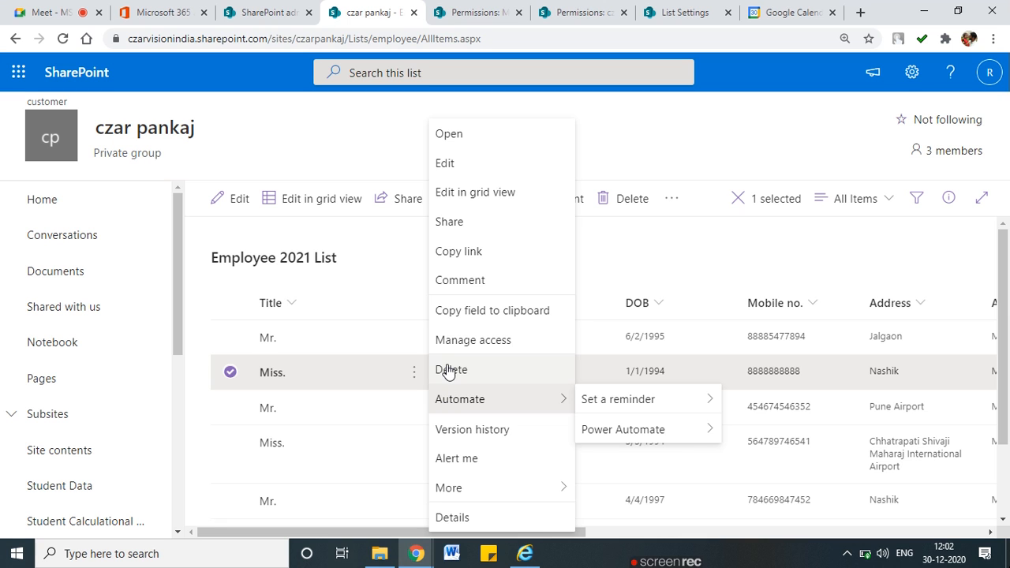
mouse_move(486, 493)
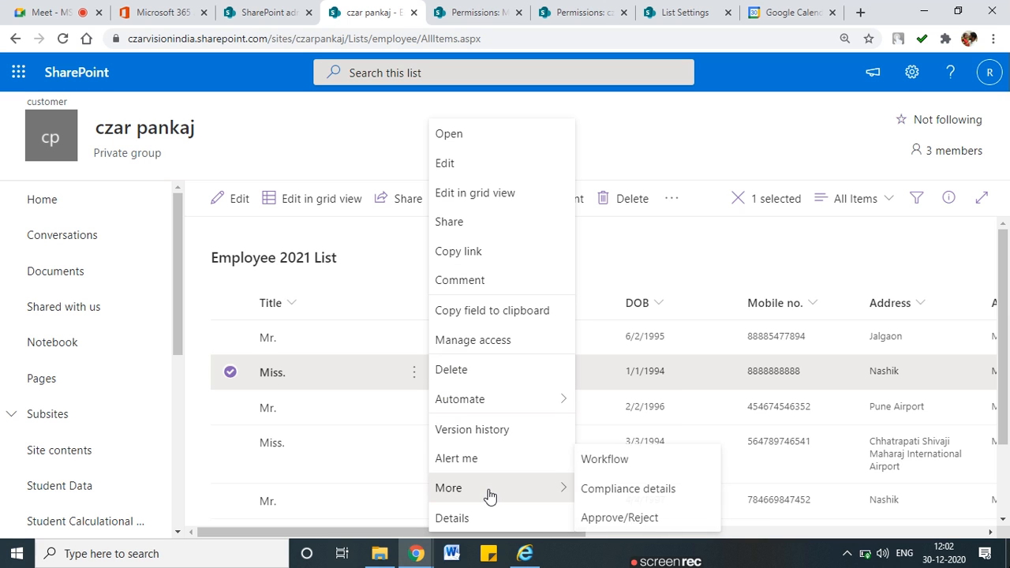
click(633, 519)
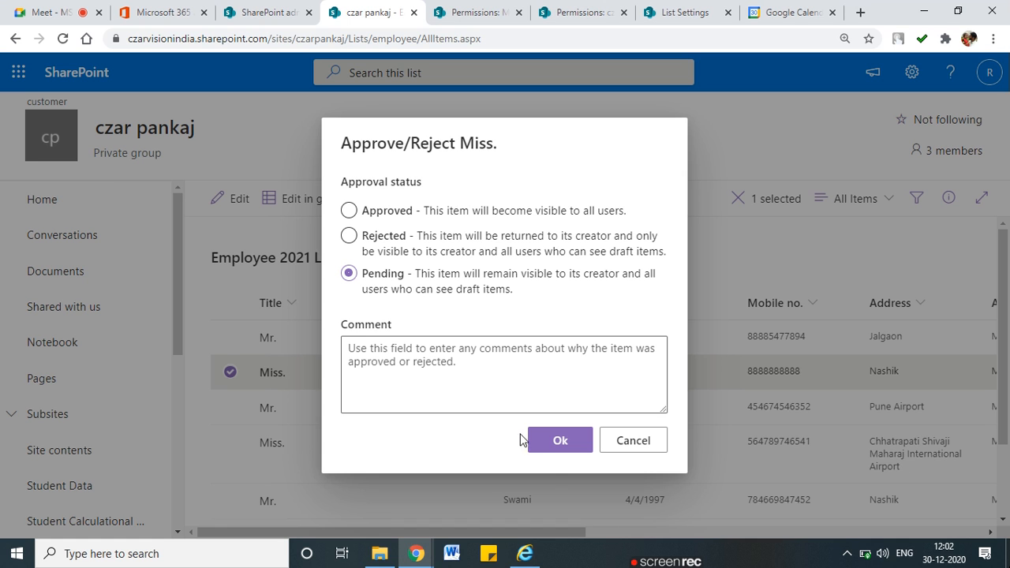
click(348, 211)
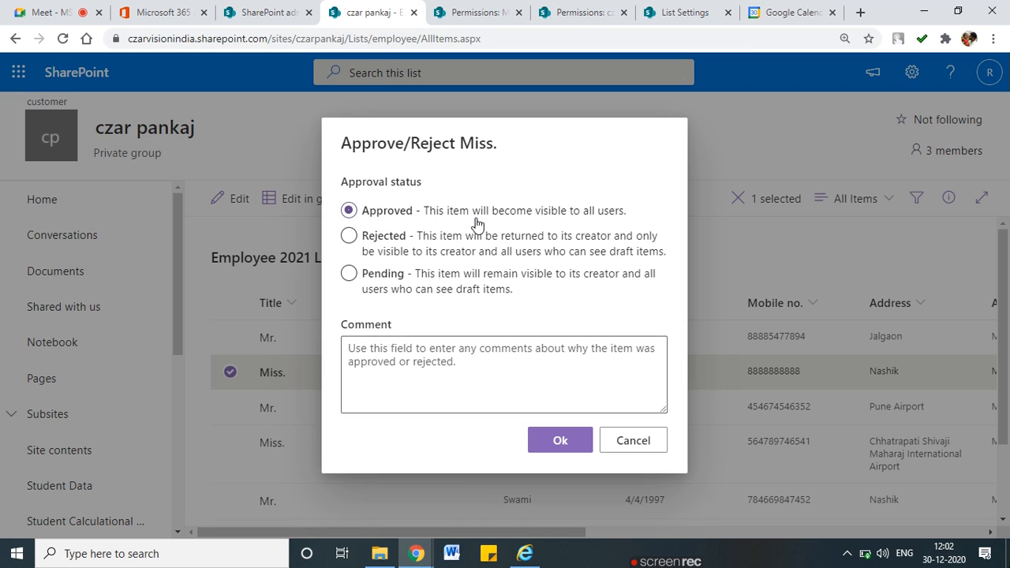
mouse_move(418, 223)
mouse_down()
mouse_move(532, 224)
mouse_move(634, 199)
mouse_move(340, 188)
mouse_up()
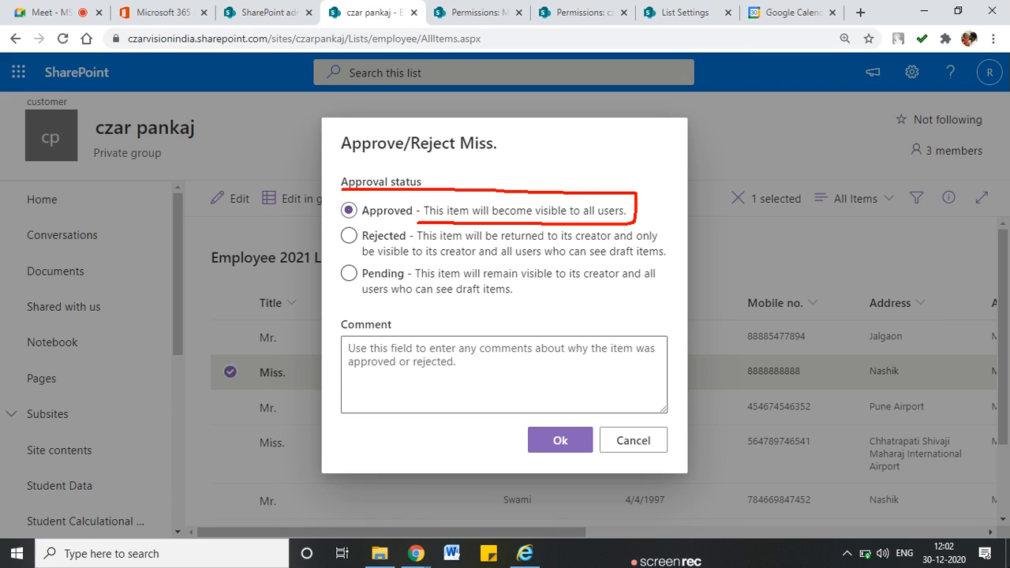
mouse_move(330, 231)
mouse_down()
mouse_move(418, 230)
mouse_move(446, 246)
mouse_up()
drag(530, 247, 658, 244)
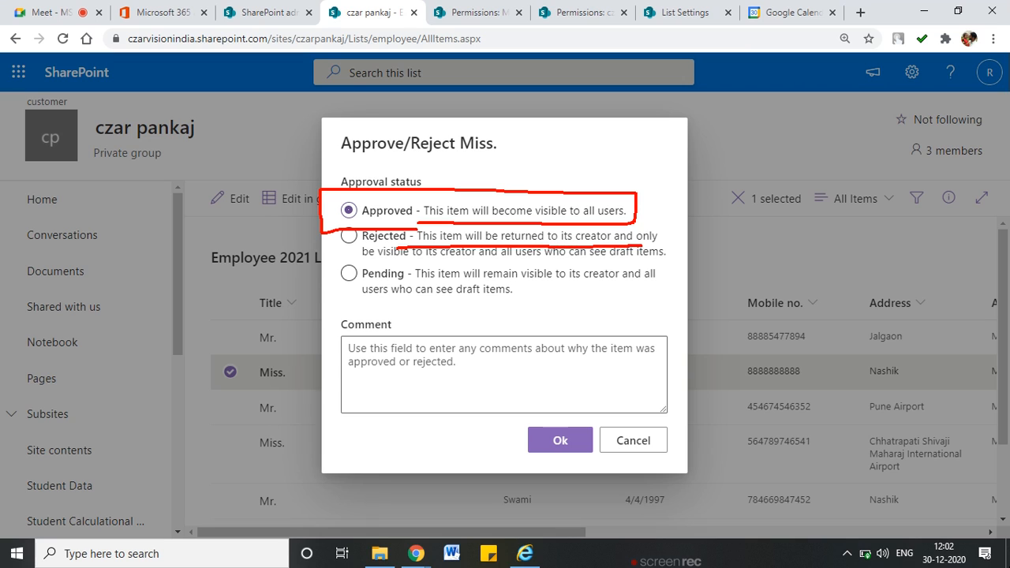
drag(363, 261, 602, 259)
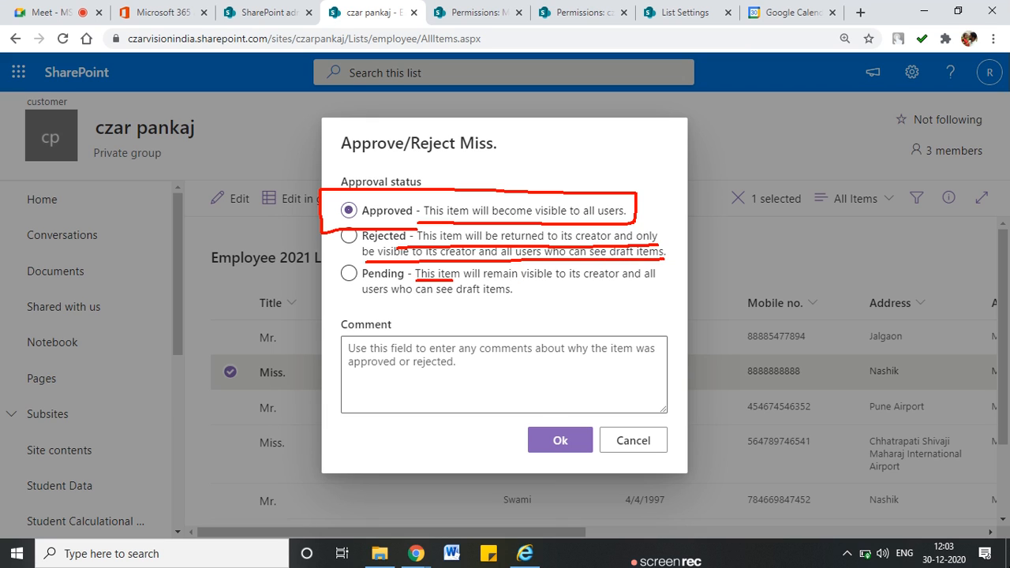
mouse_move(567, 281)
mouse_down()
mouse_move(638, 280)
mouse_move(565, 298)
mouse_move(339, 290)
mouse_move(498, 295)
mouse_up()
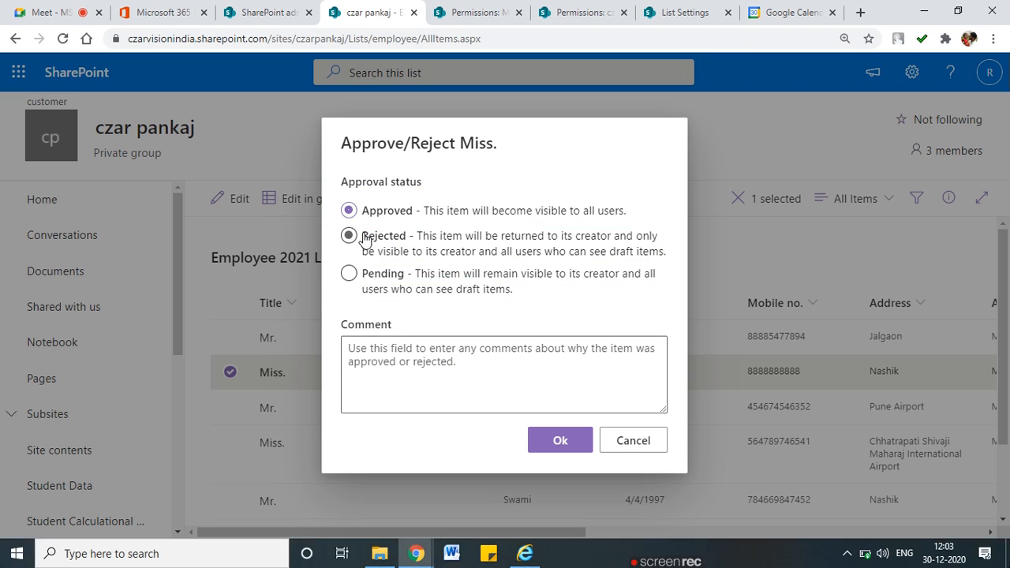
Add the comment 'Final Approved' and confirm the approval
click(415, 357)
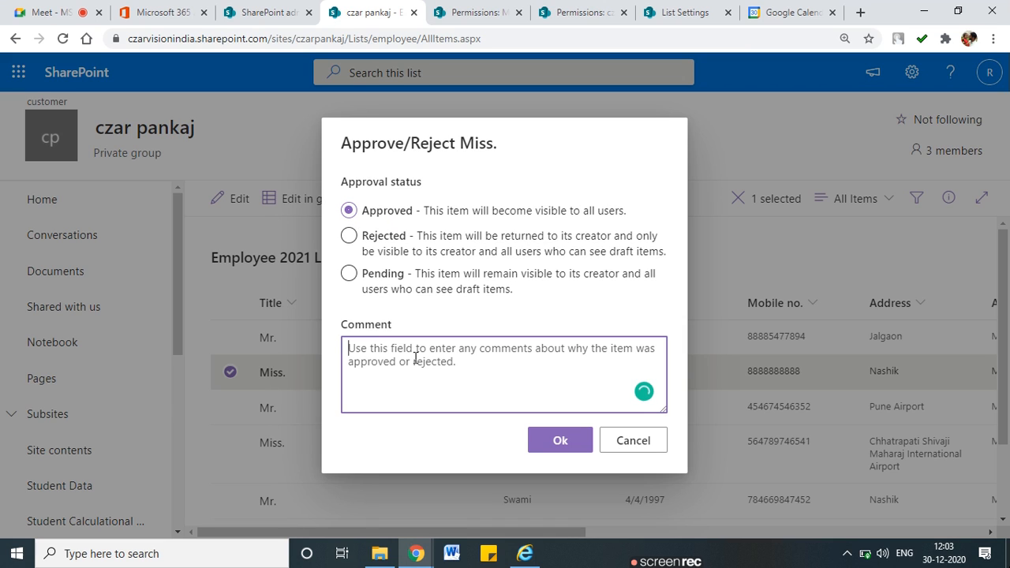
text(Final Approved)
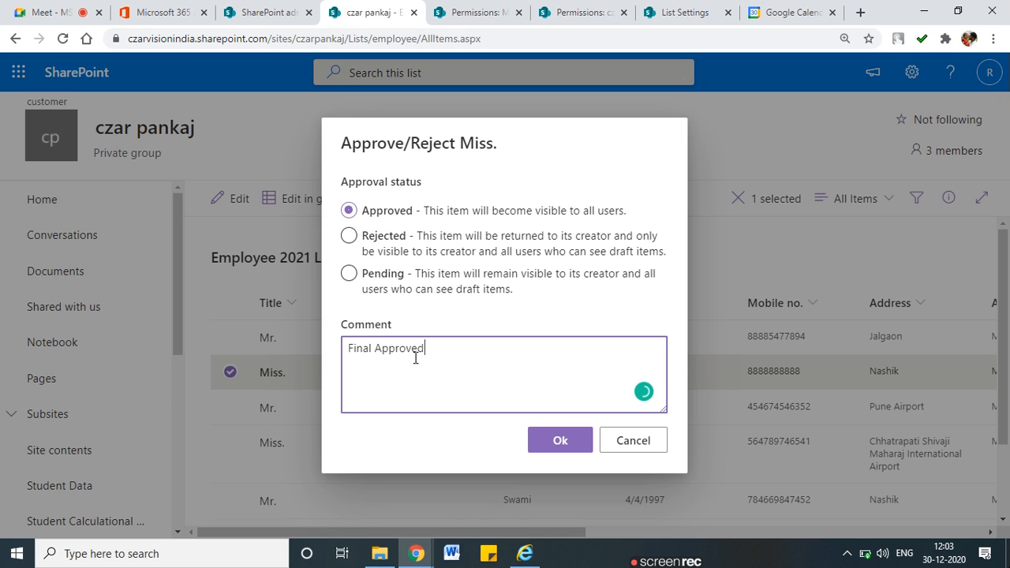
click(579, 439)
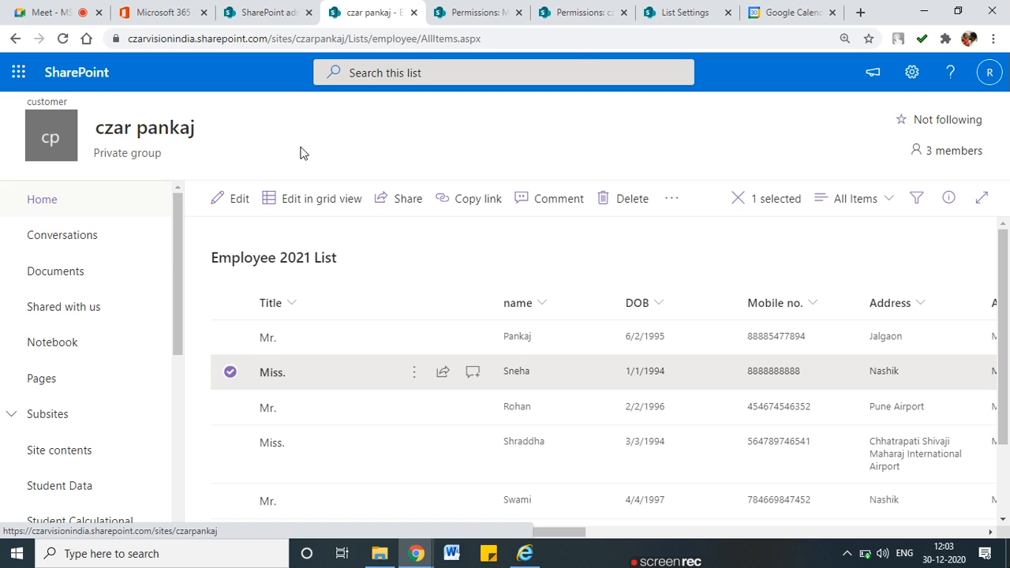
Go via List settings to the Documents library and browse its New and Upload menus
click(911, 71)
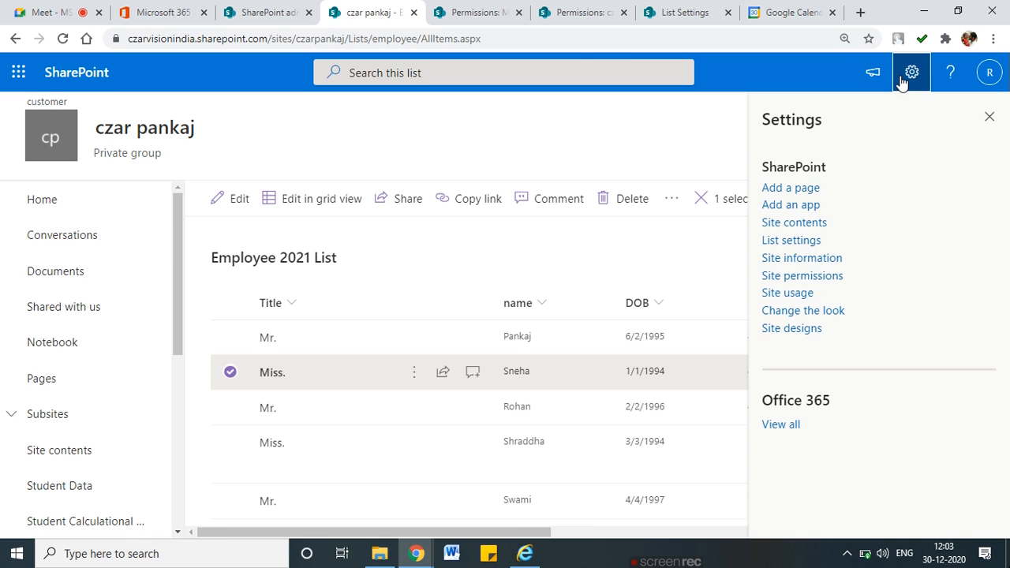
click(783, 242)
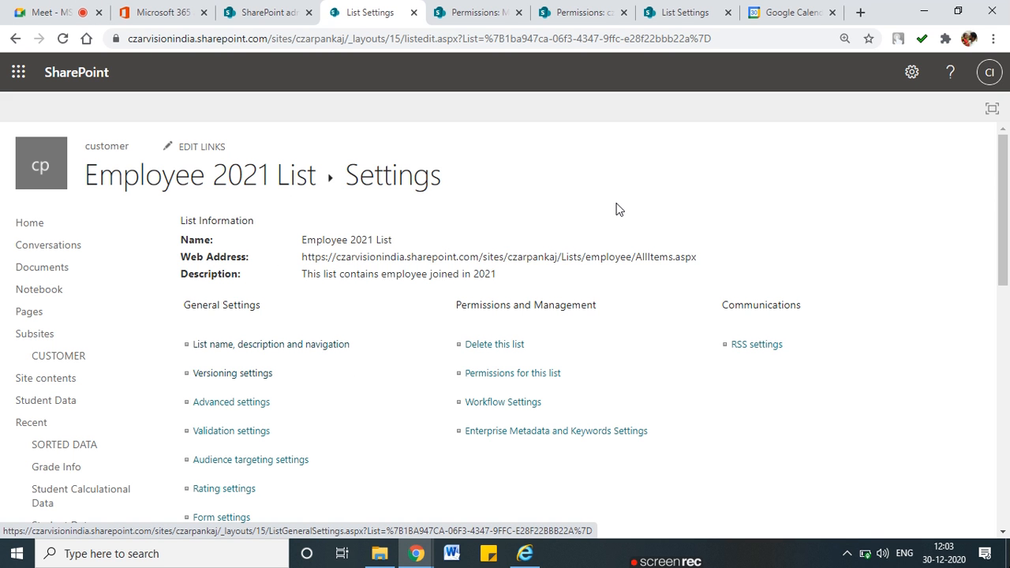
click(41, 268)
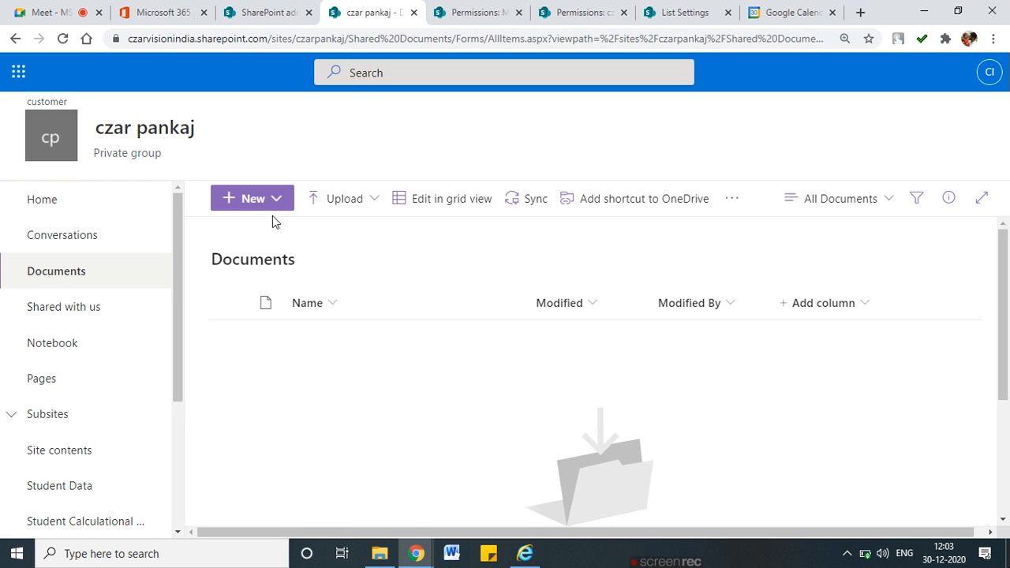
click(276, 201)
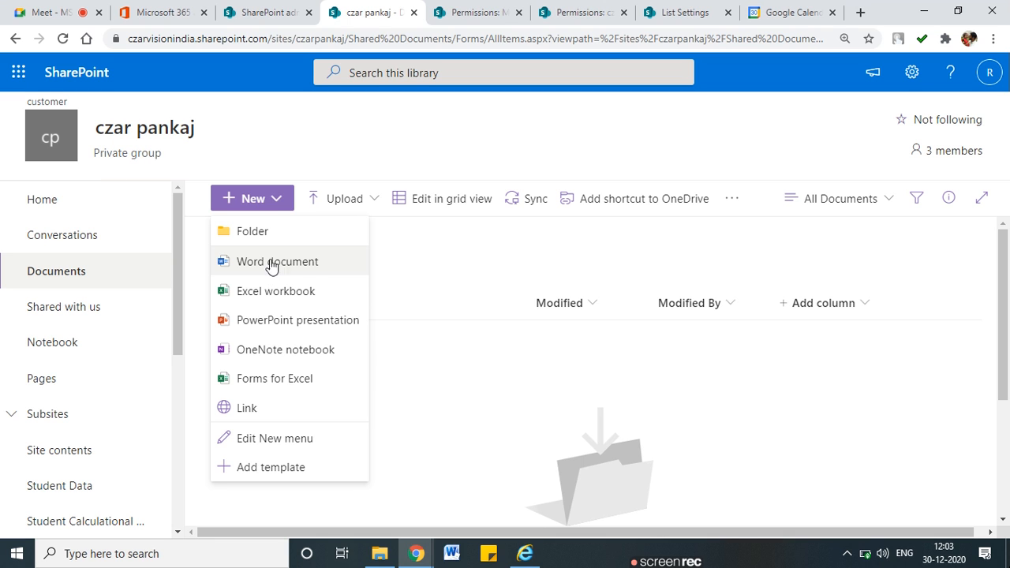
click(345, 201)
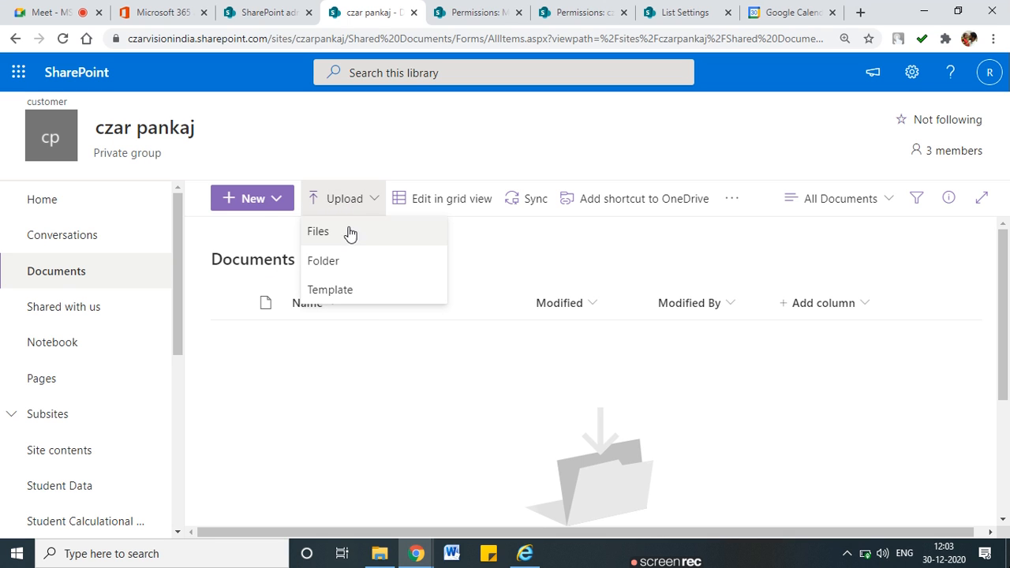
click(267, 204)
Create a new Word document in the library and type 'Test Document' into it
click(353, 357)
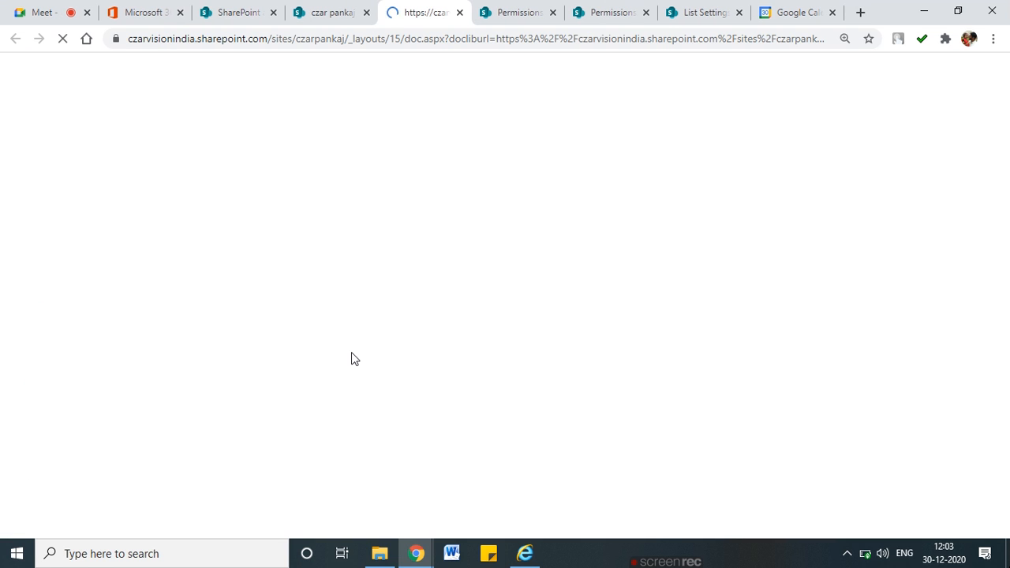
mouse_move(419, 547)
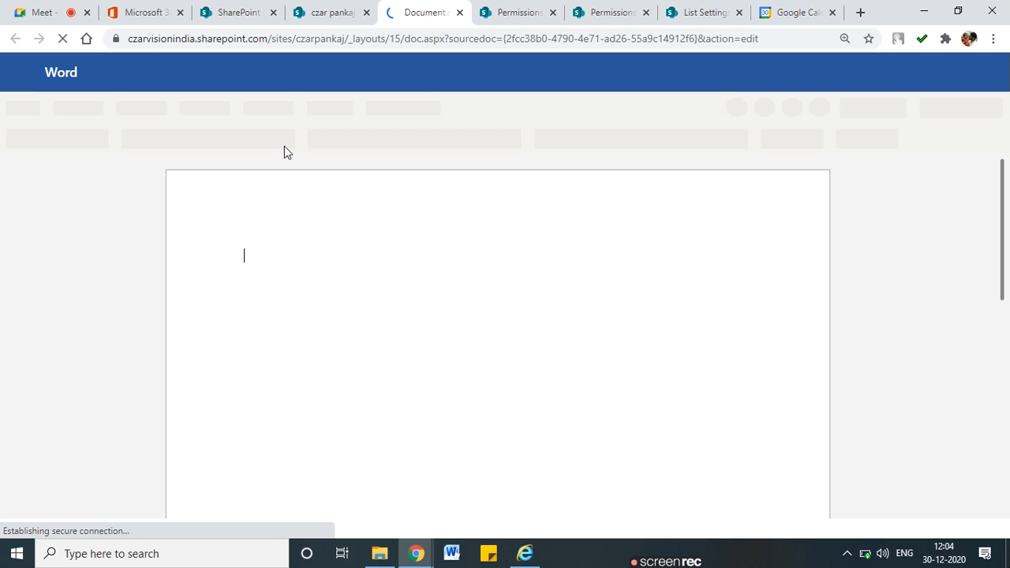
click(323, 11)
click(394, 6)
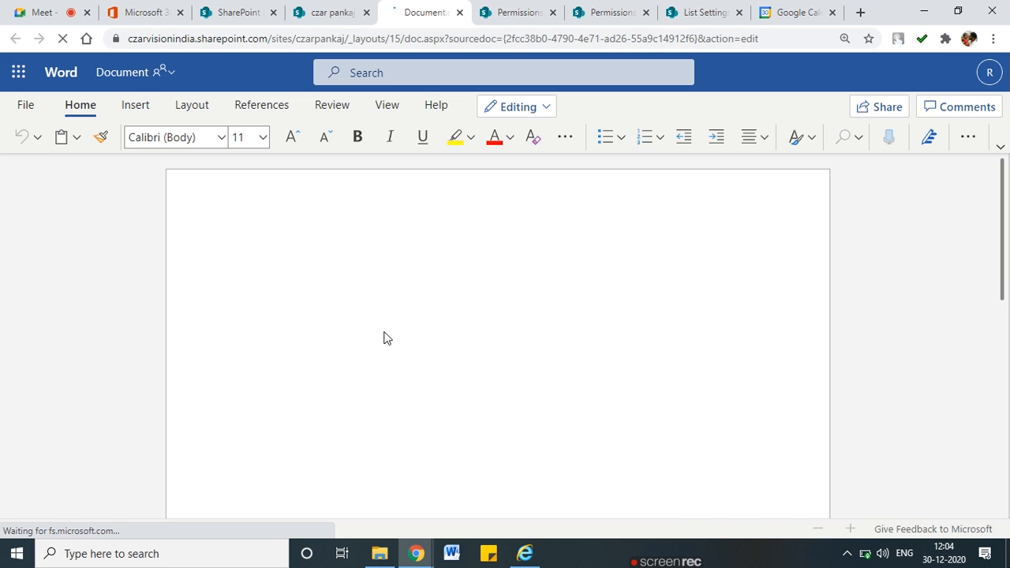
click(354, 12)
click(398, 14)
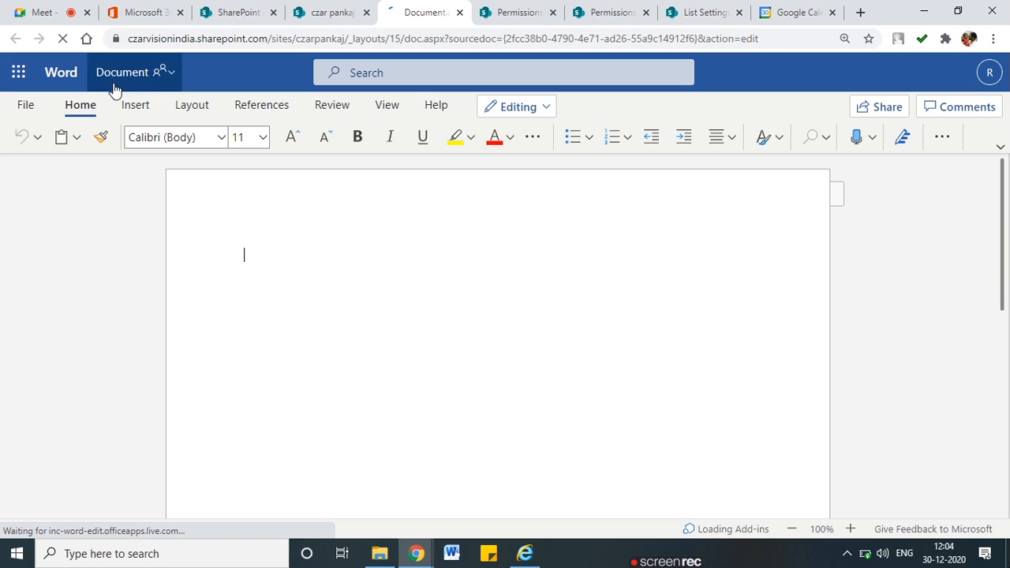
text(Test)
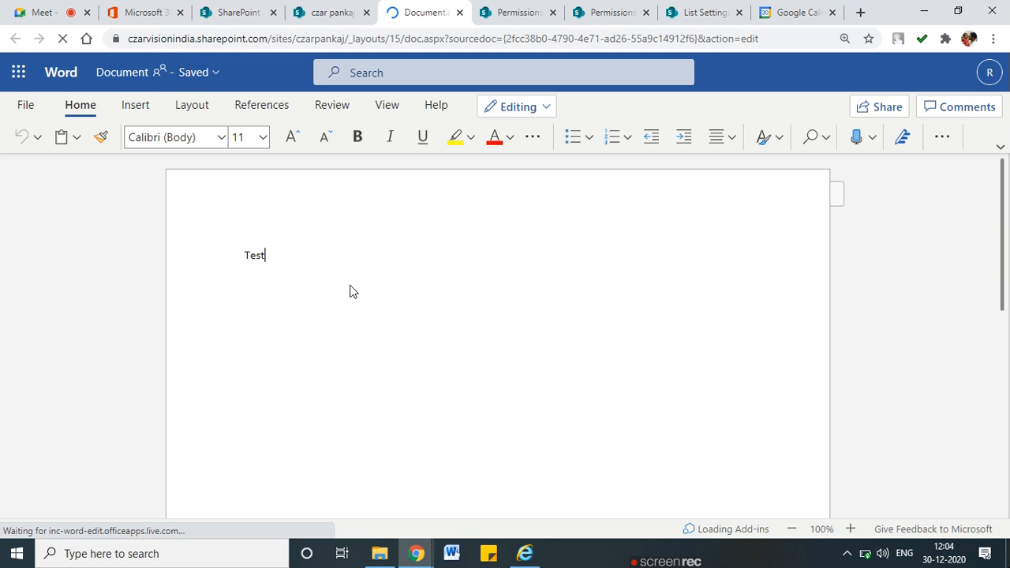
text( Document)
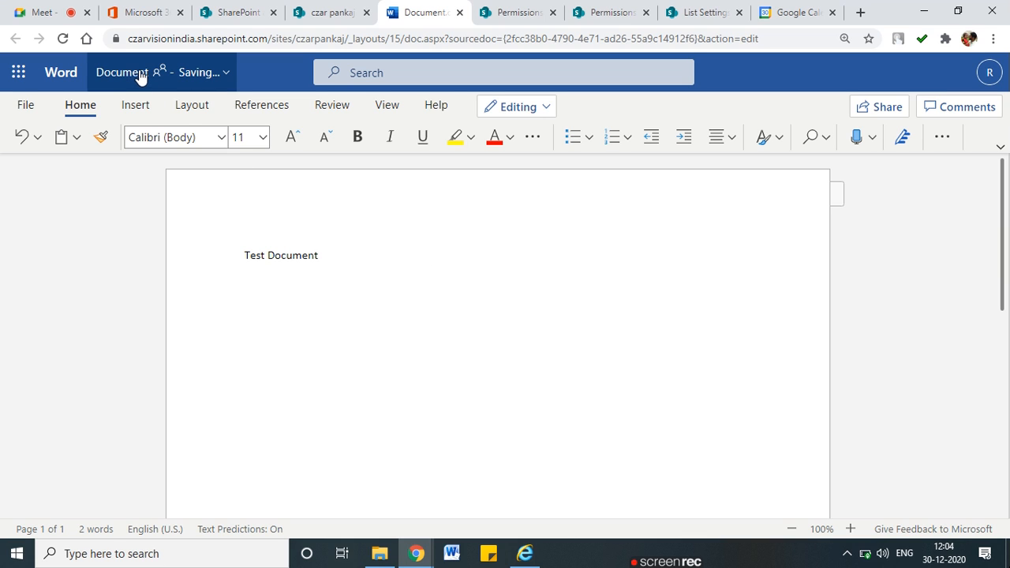
click(203, 304)
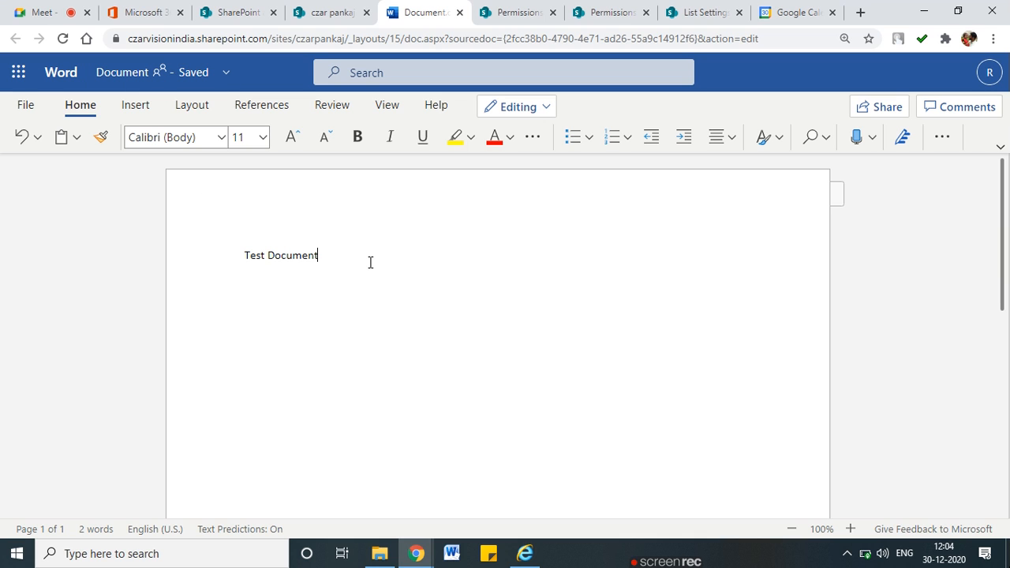
Rename the document to 'Test Versioning Doc'
click(329, 12)
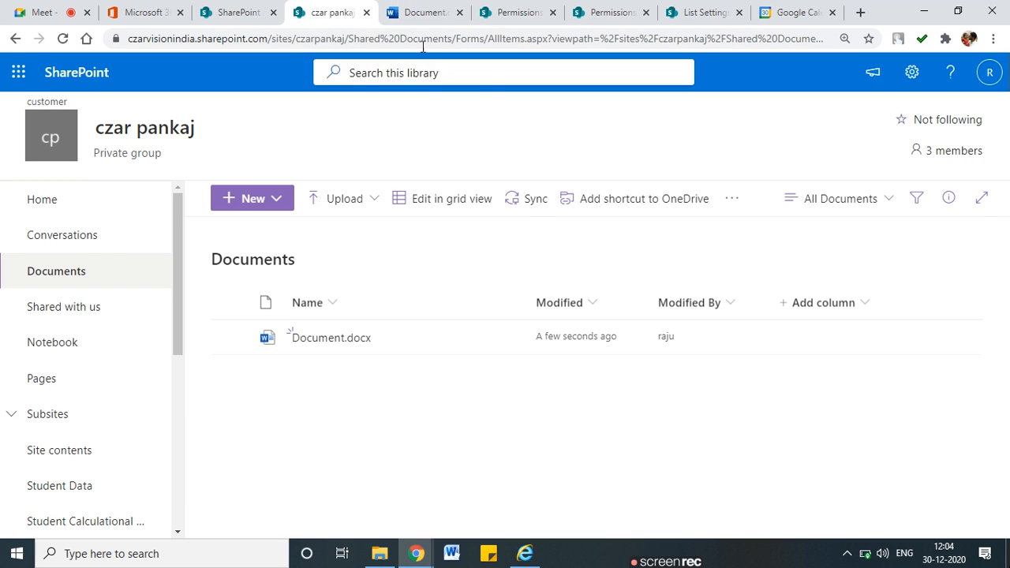
click(422, 12)
click(126, 73)
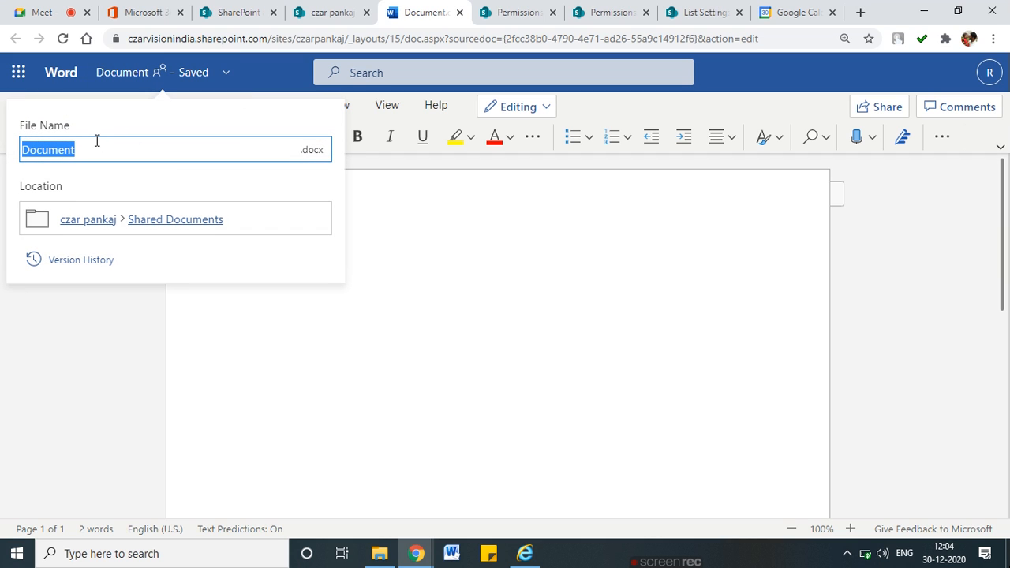
text(Test Versioning Doc)
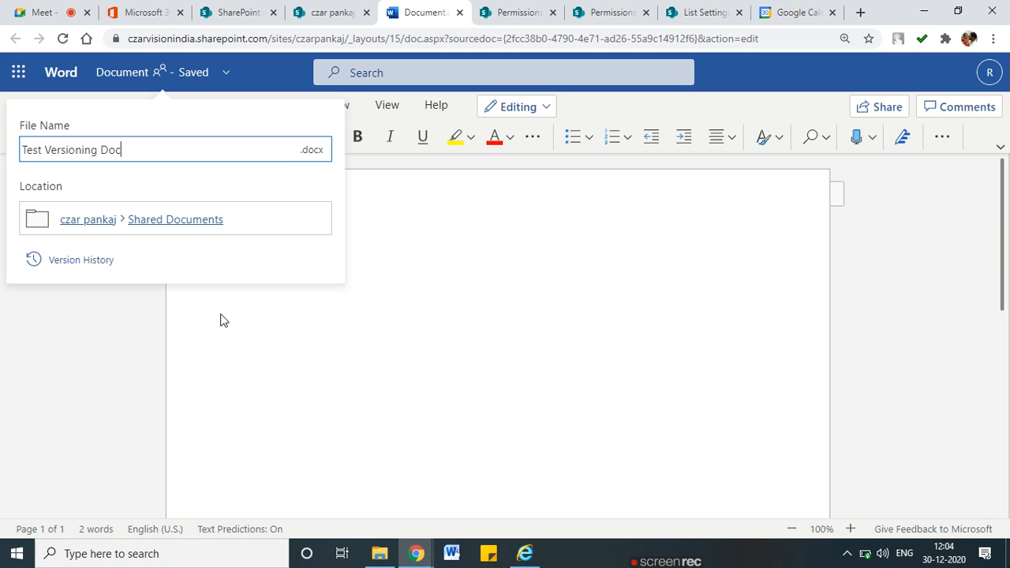
key(Return)
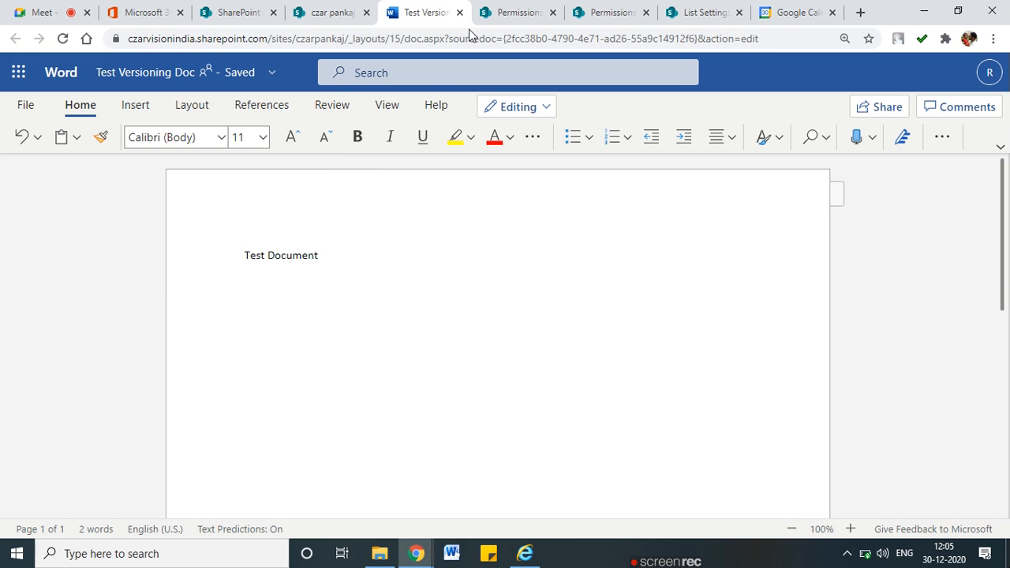
click(327, 12)
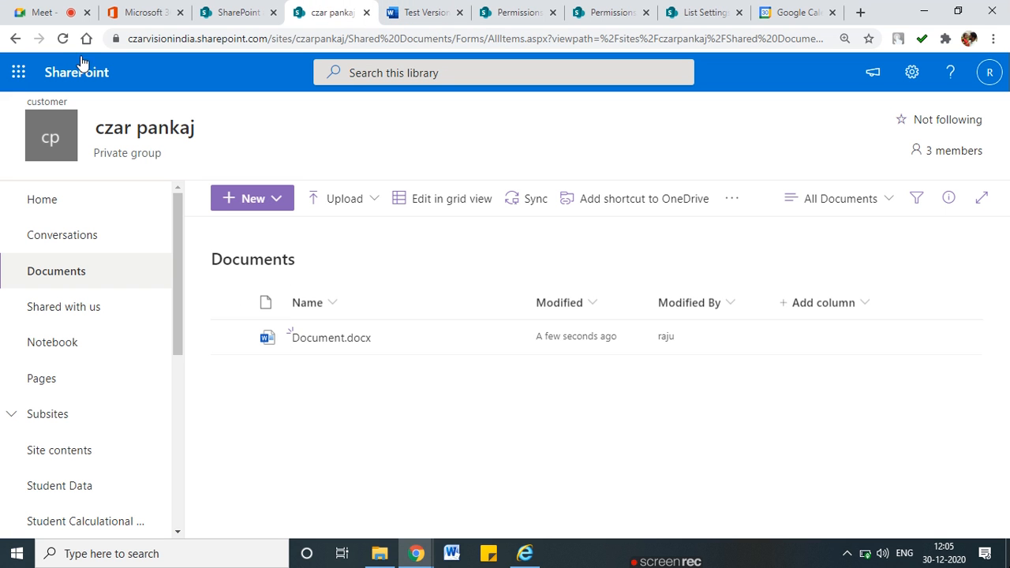
Add more sample text to Test Versioning Doc and close the document
click(63, 38)
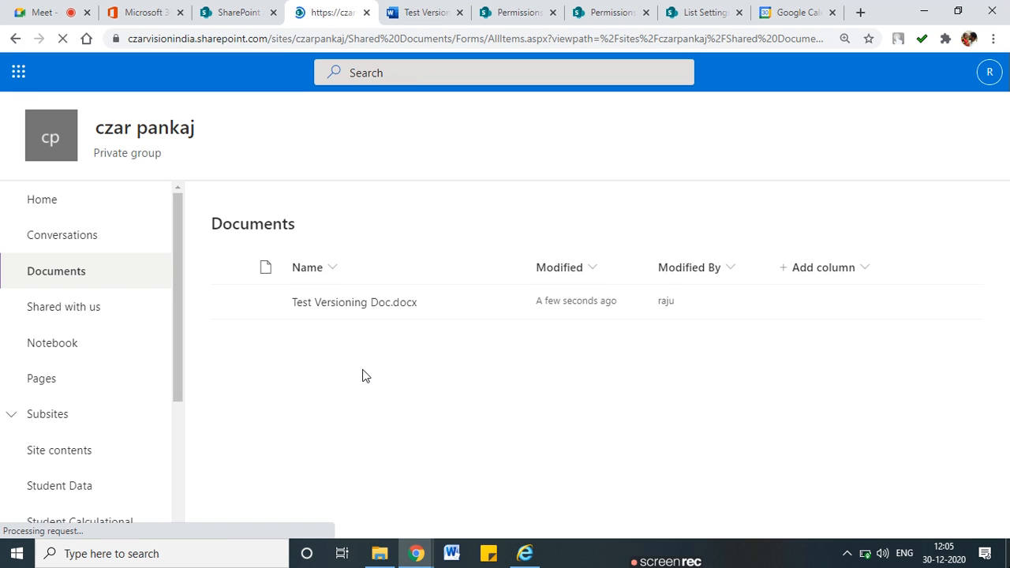
click(404, 7)
text(Document Docsdnfl sdfhs fihdsofihdsf)
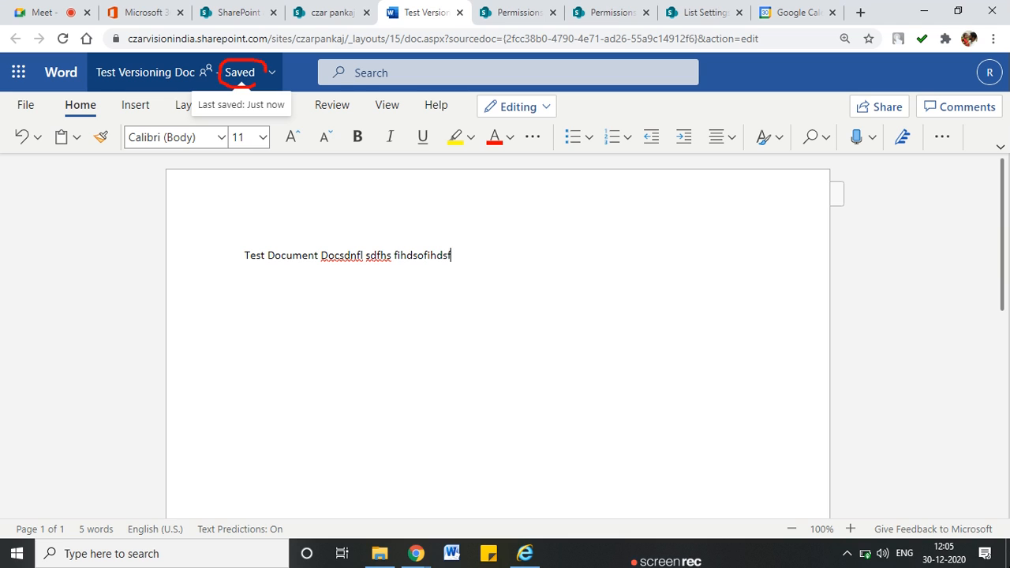
click(461, 12)
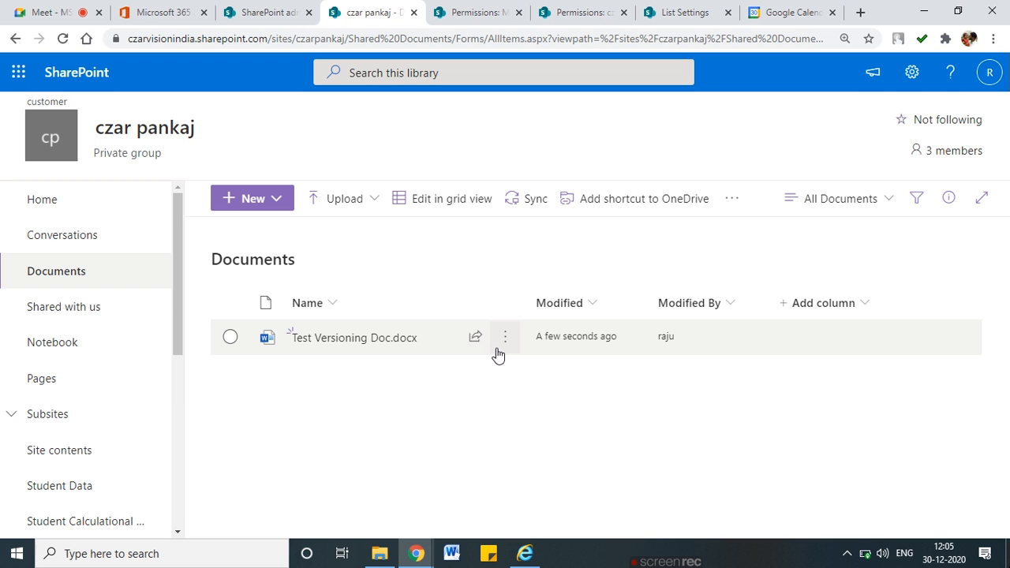
Review the actions menu for Test Versioning Doc.docx in the Documents library
click(502, 345)
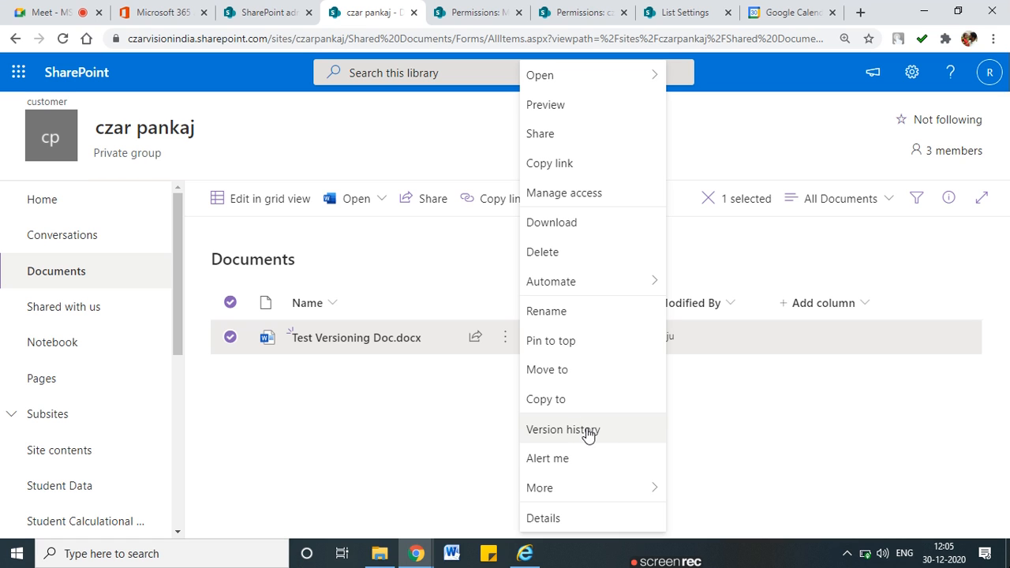
click(424, 411)
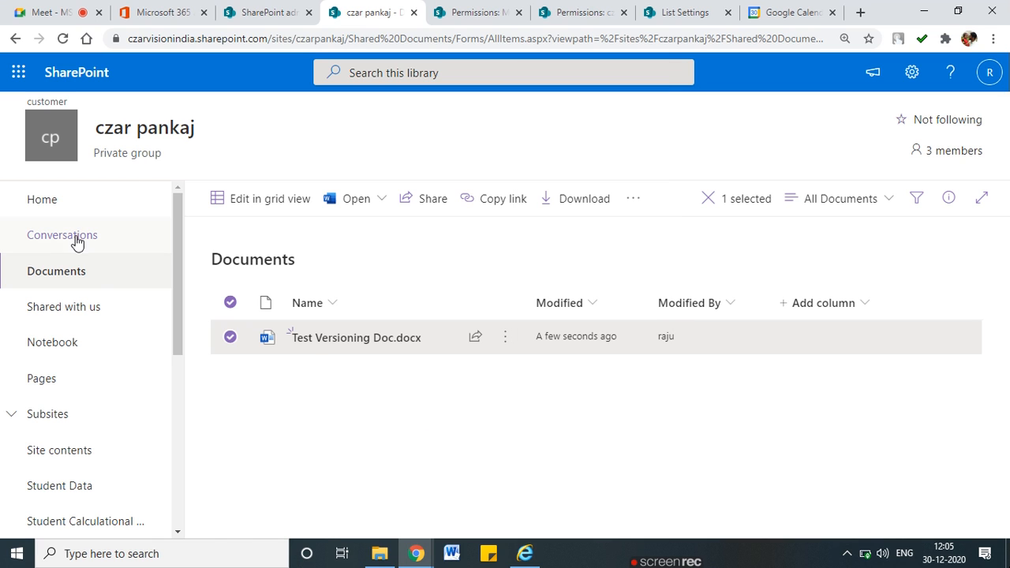
key(ctrl+2)
mouse_move(105, 266)
mouse_down()
mouse_move(36, 254)
mouse_move(74, 290)
mouse_up()
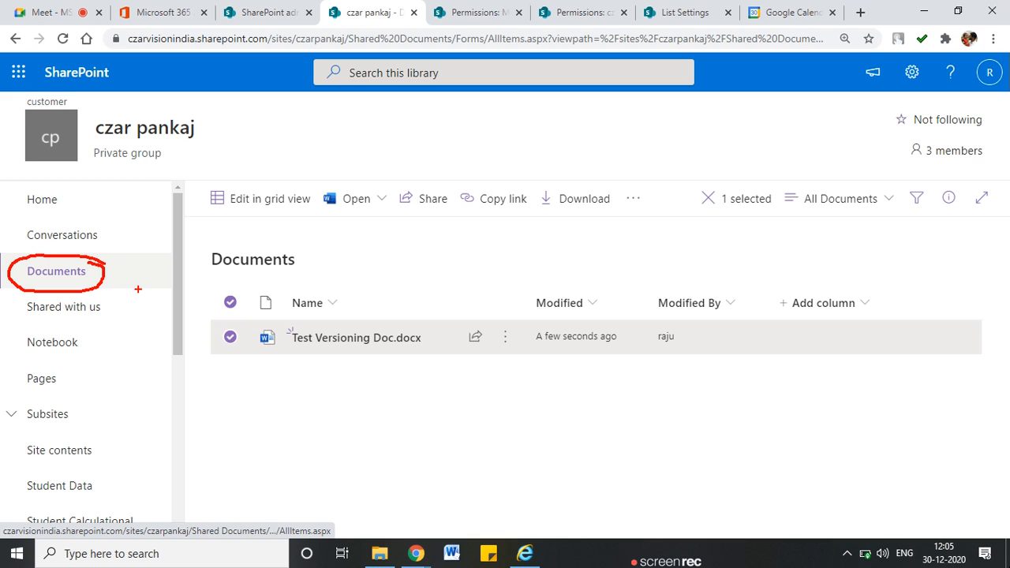
key(Escape)
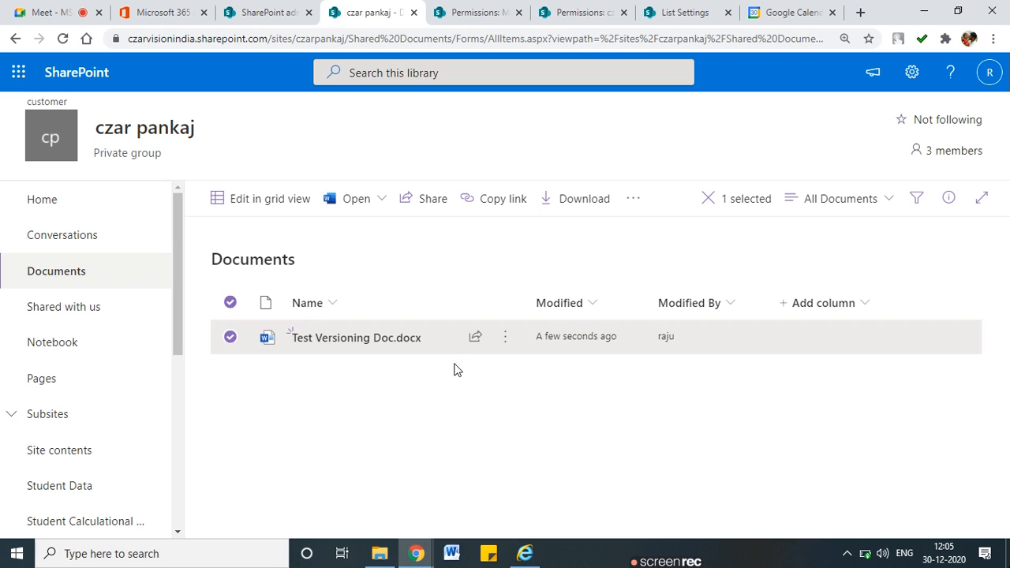
click(916, 82)
click(801, 242)
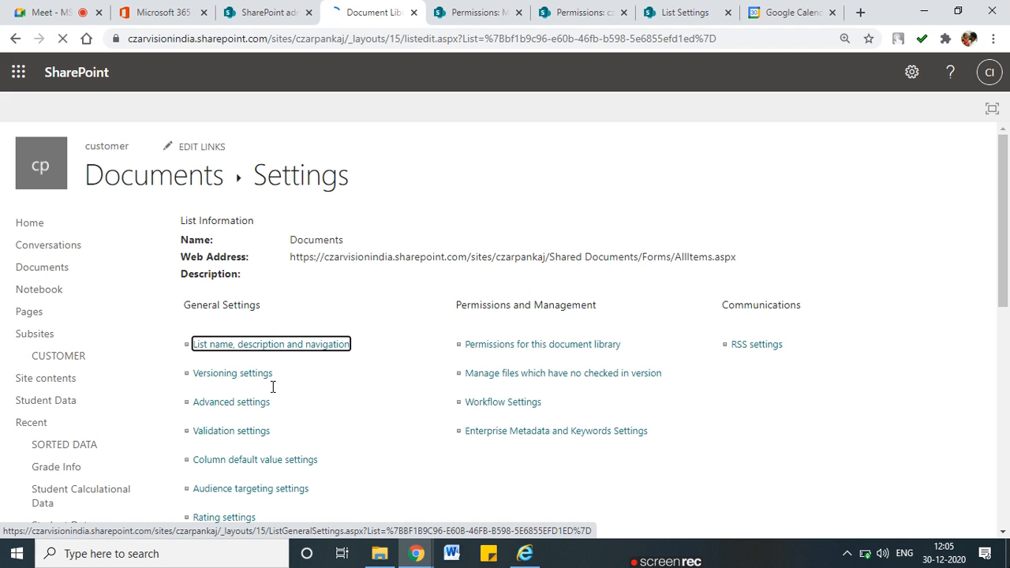
click(251, 374)
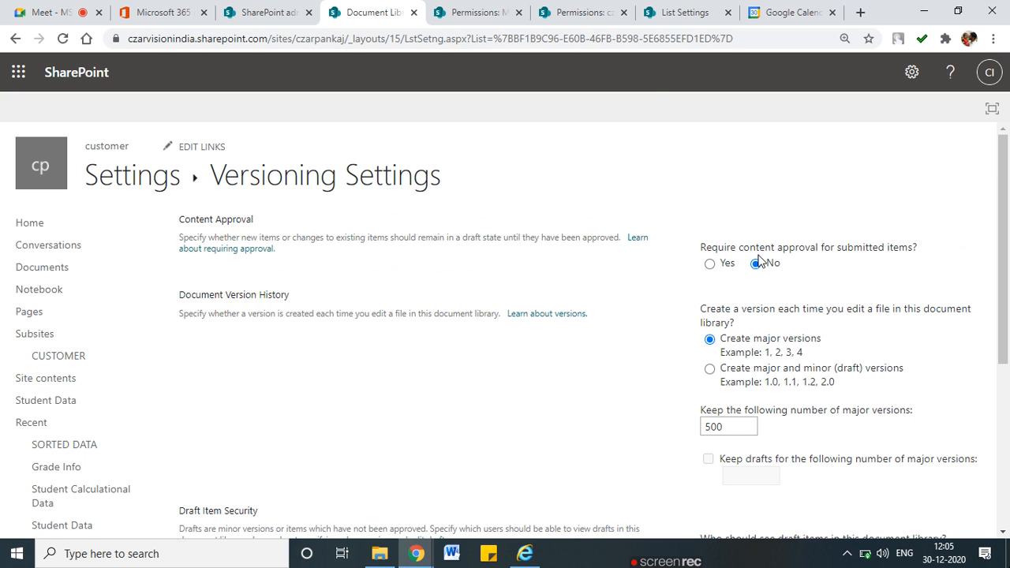
drag(750, 248, 909, 245)
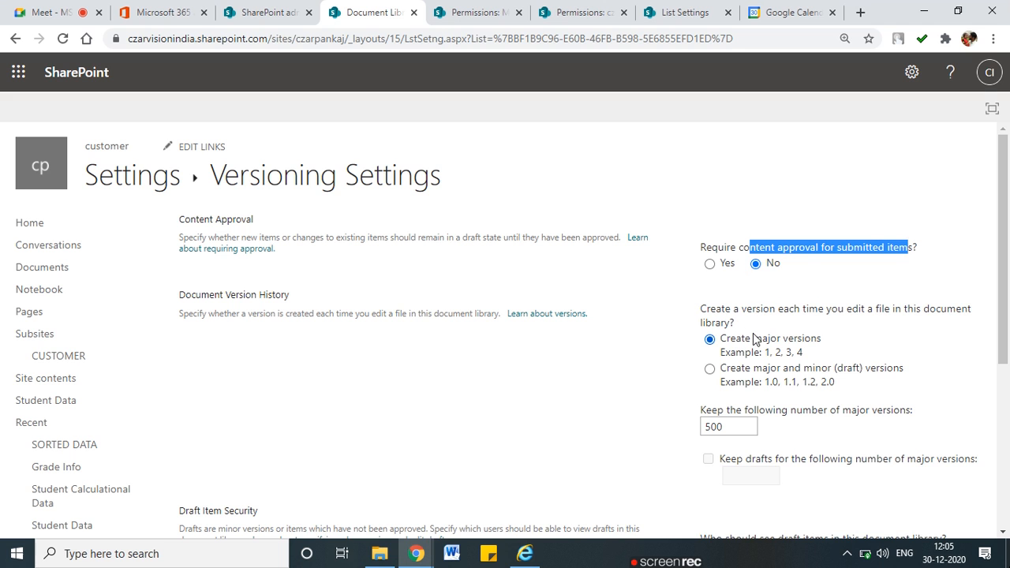
scroll(740, 339, down, 1)
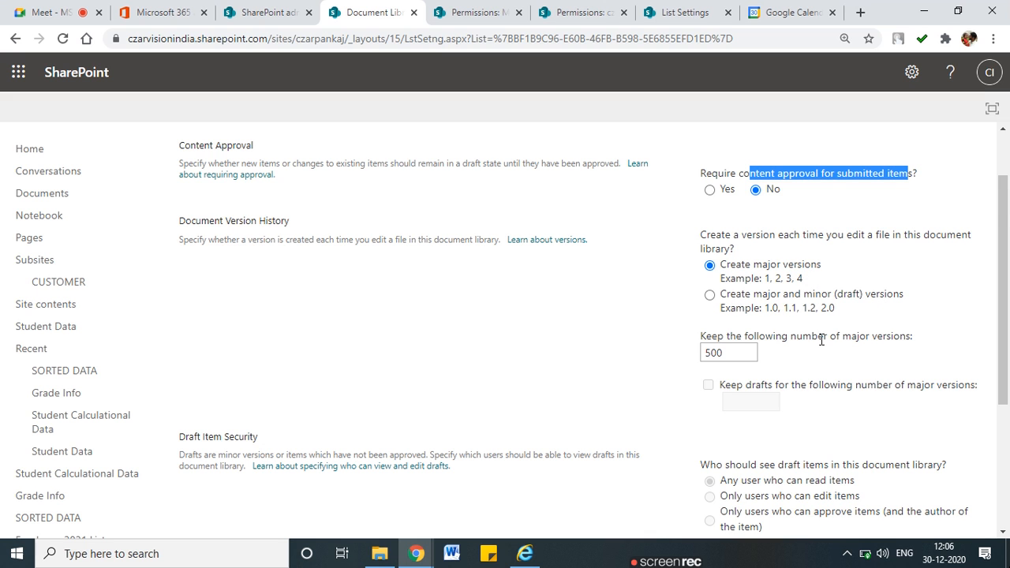
scroll(822, 339, down, 1)
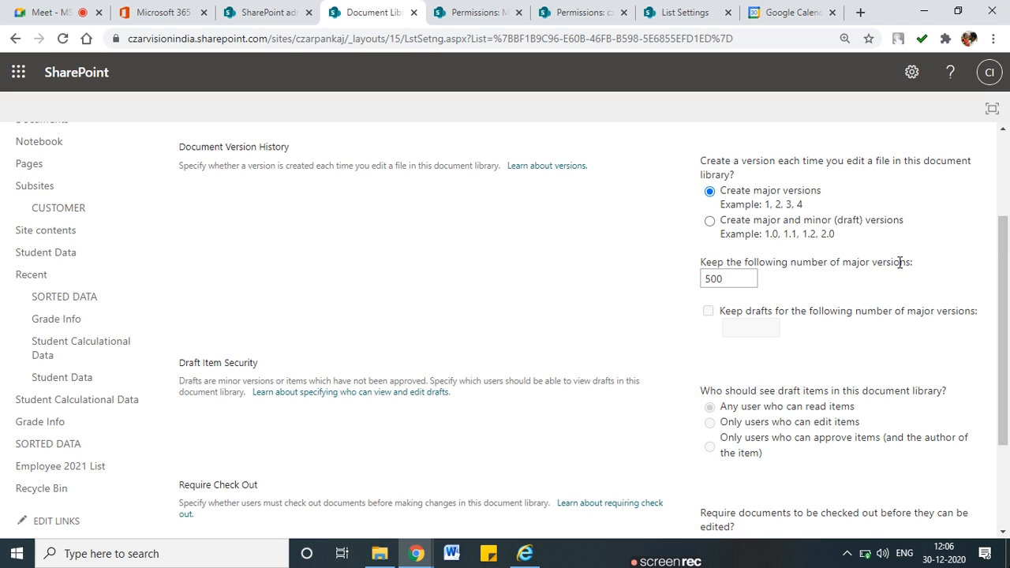
scroll(899, 263, down, 1)
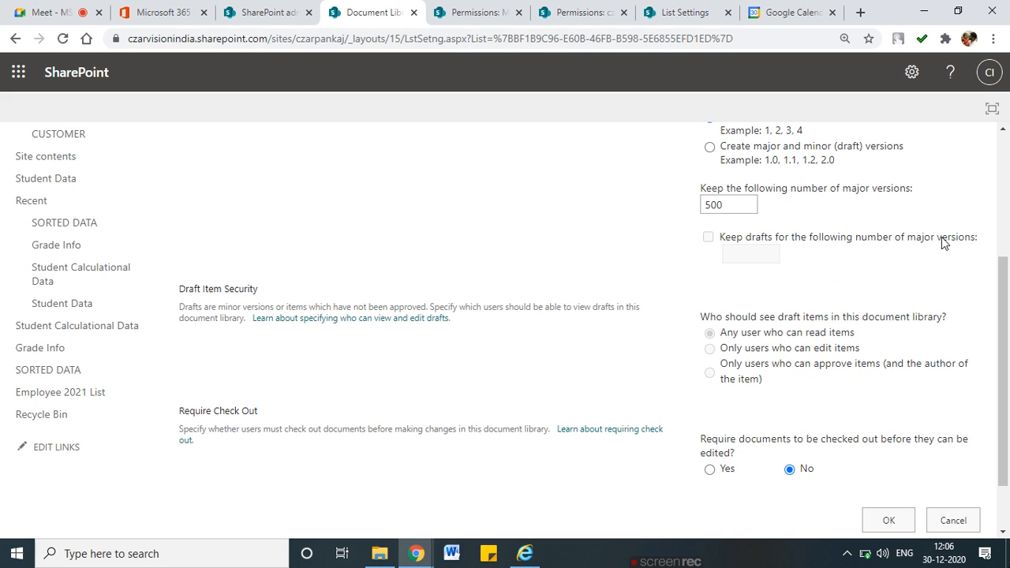
scroll(887, 296, down, 1)
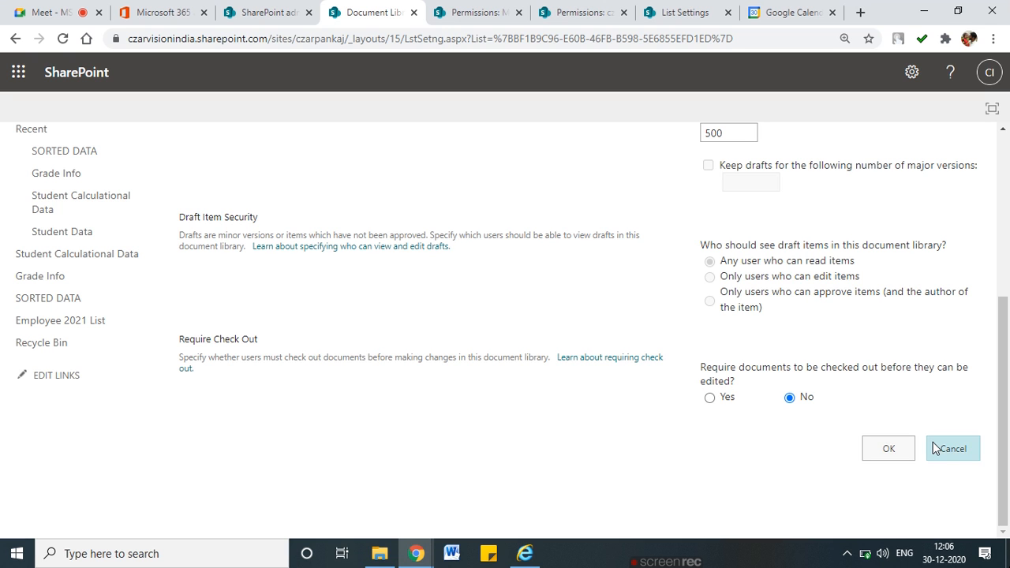
scroll(408, 329, up, 2)
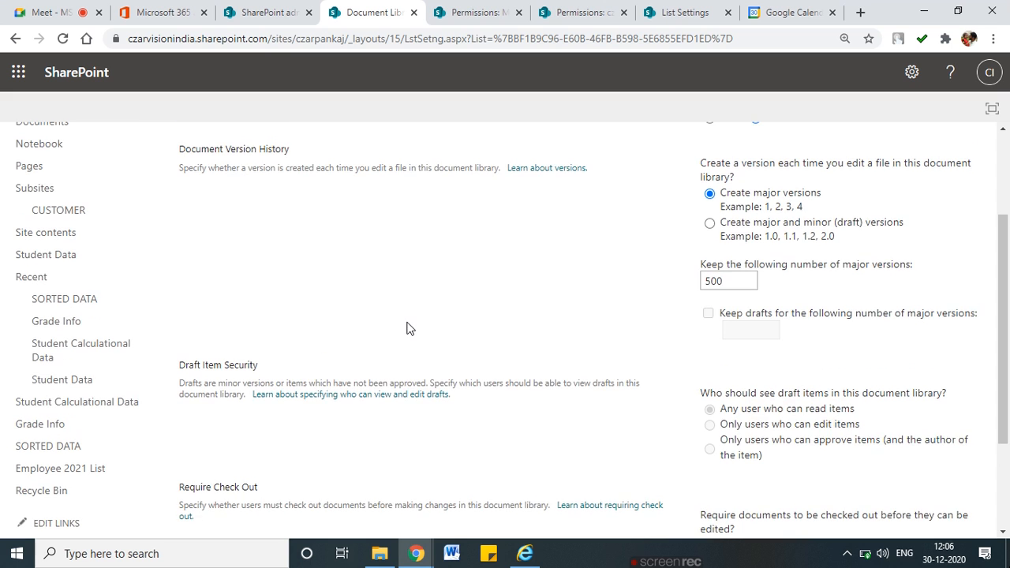
scroll(408, 330, down, 1)
scroll(586, 403, down, 1)
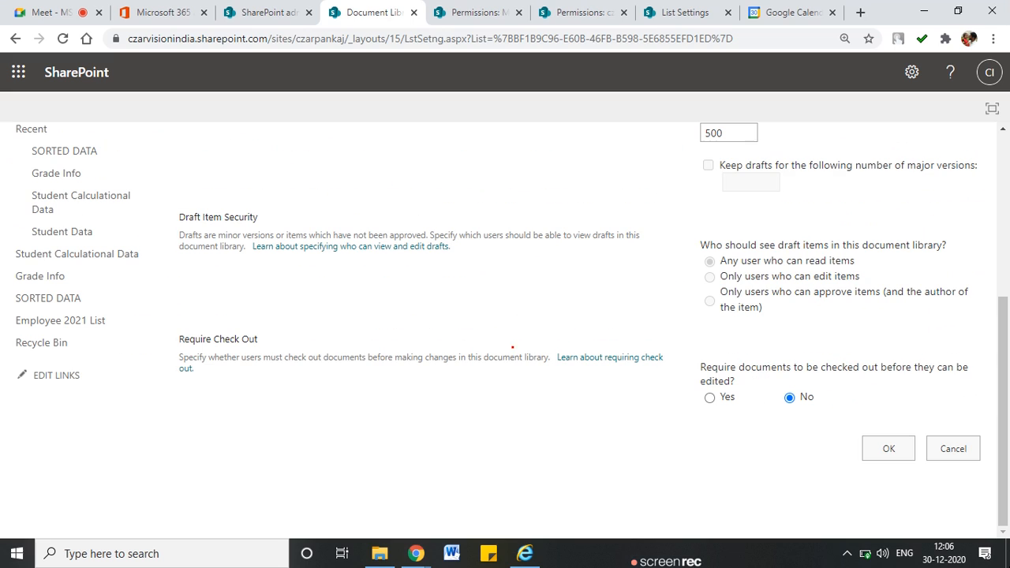
scroll(915, 451, up, 3)
click(730, 355)
double_click(730, 355)
click(604, 371)
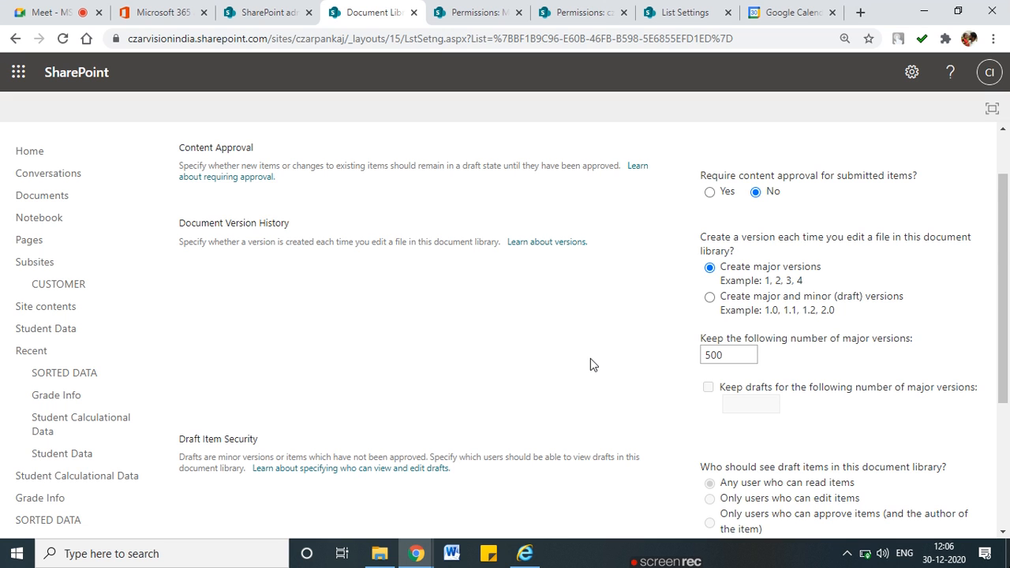
scroll(931, 448, down, 3)
click(952, 448)
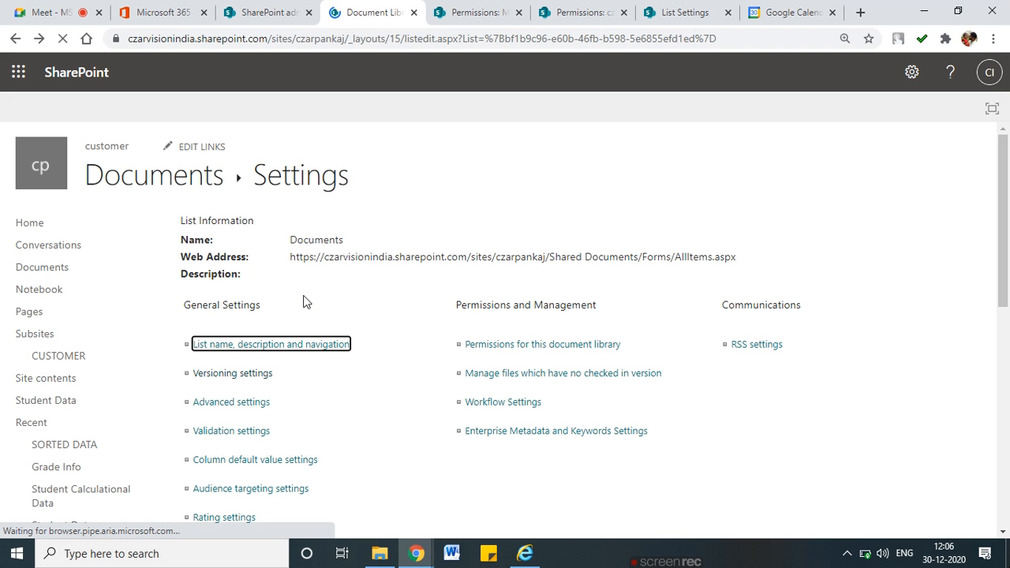
View Test Versioning Doc.docx's version history (1.0 to 3.0) and open version 3.0
click(118, 174)
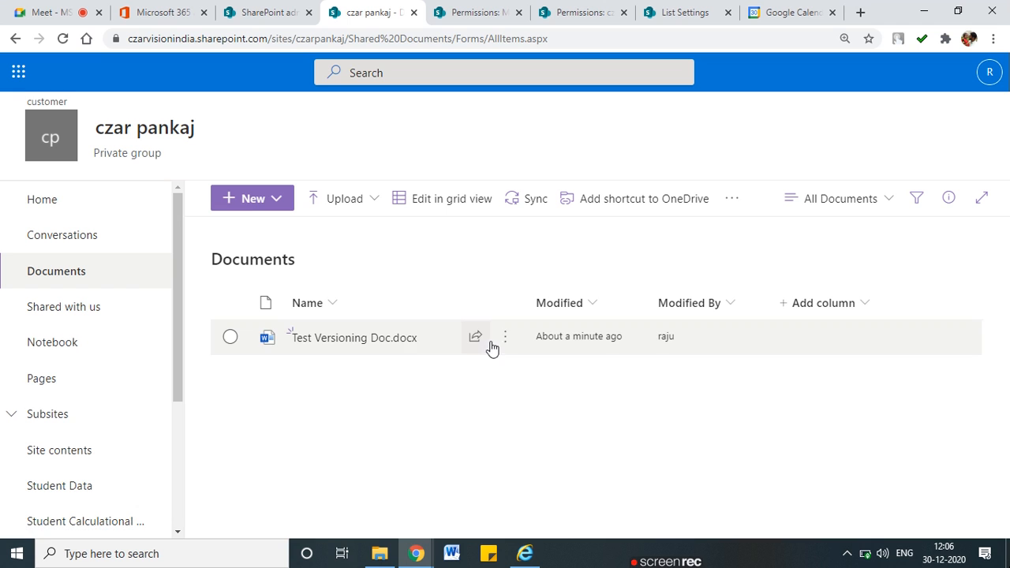
click(378, 345)
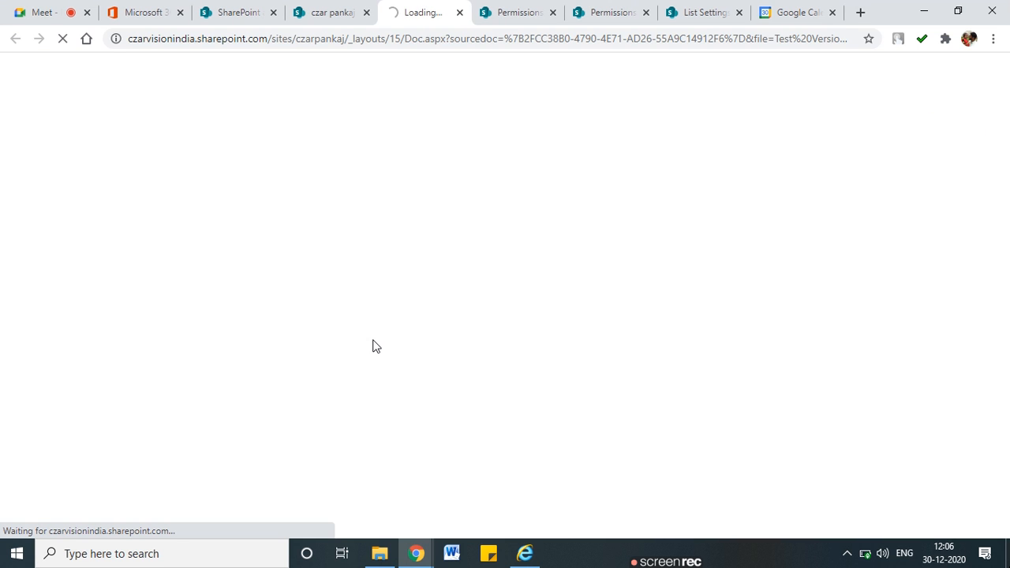
click(324, 19)
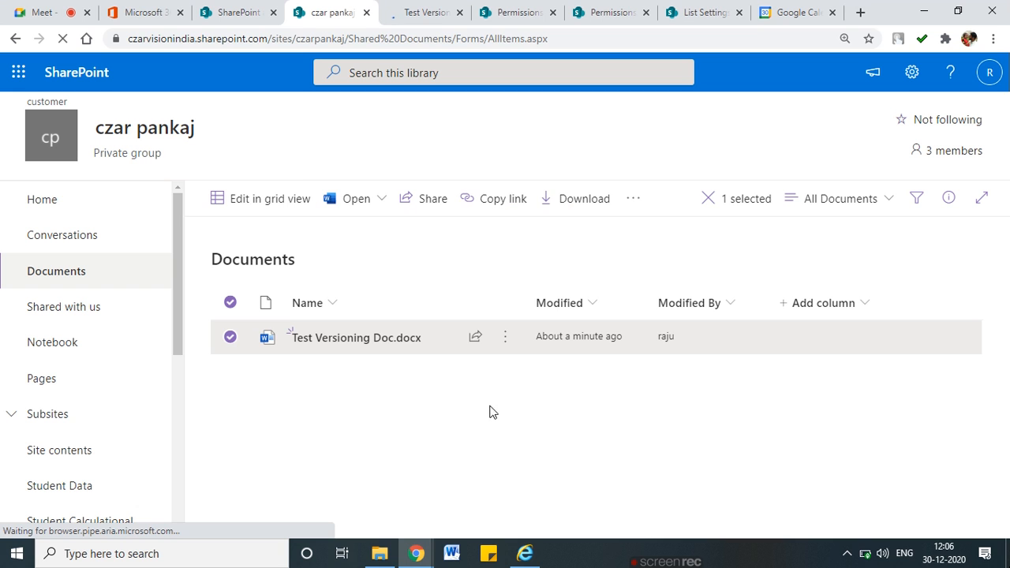
click(510, 338)
click(566, 434)
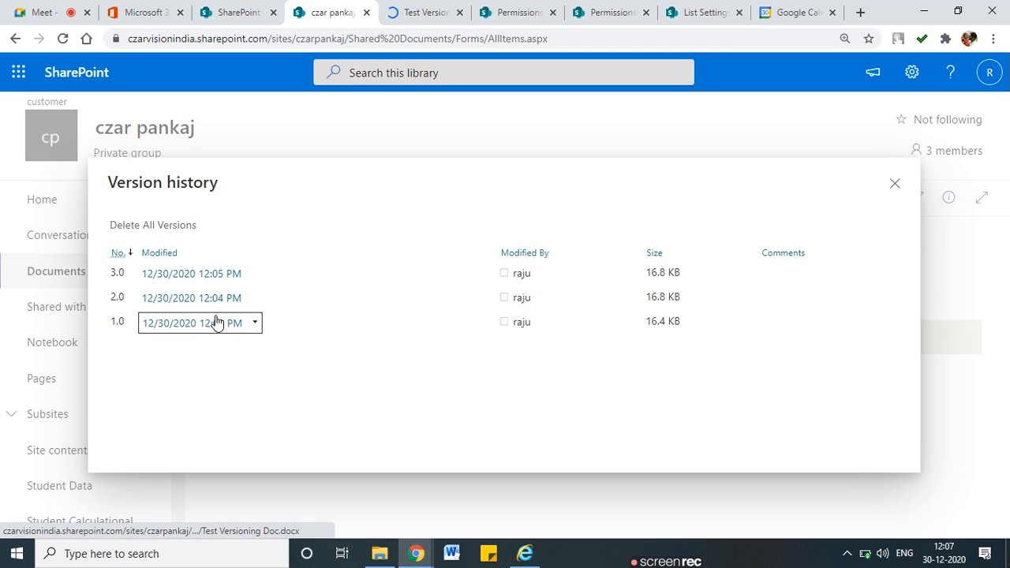
click(215, 274)
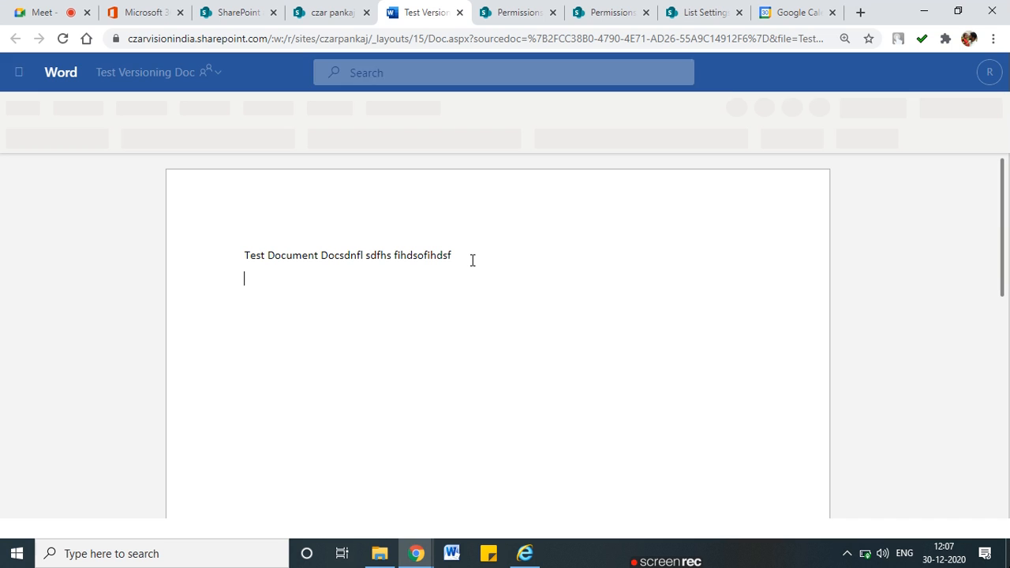
Finish typing 'Working on doc' on the document's second line and close Version history in the library
text(rking )
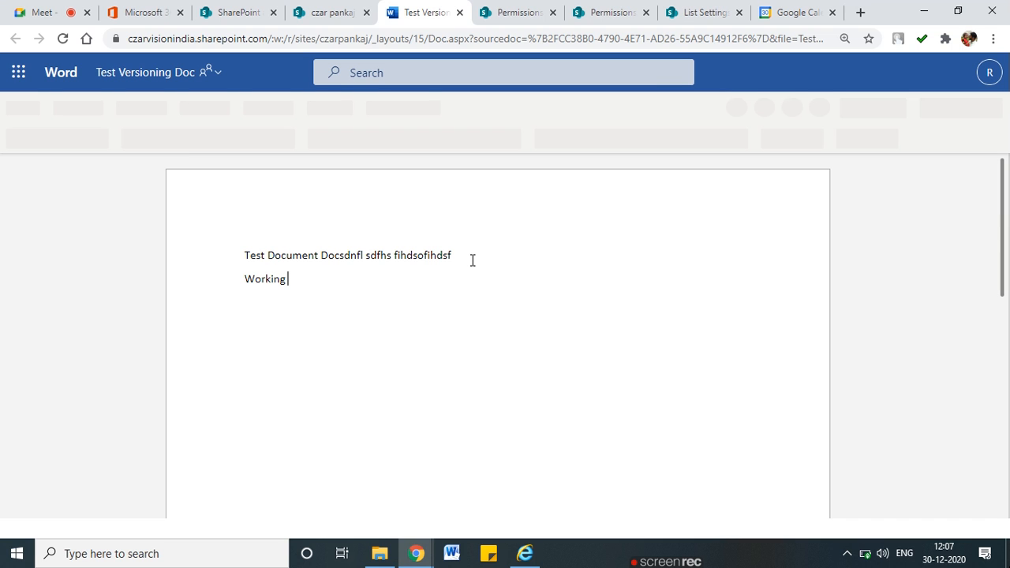
text(on doc)
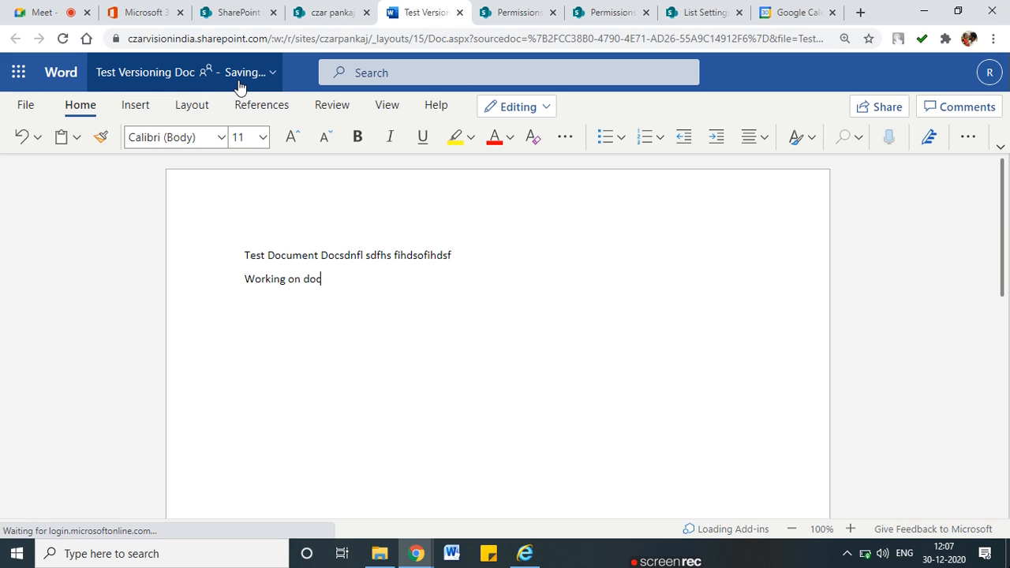
click(333, 12)
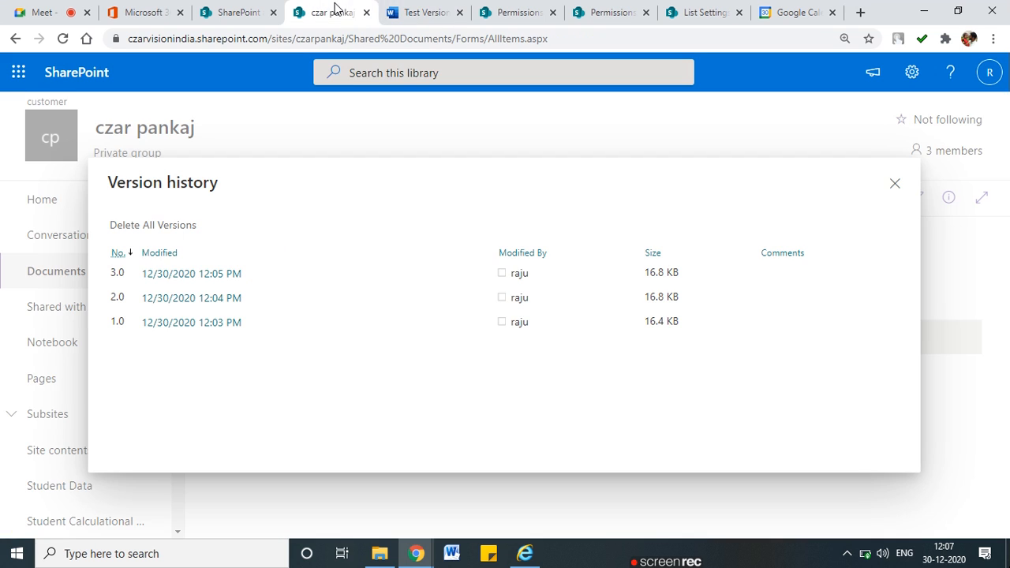
click(896, 187)
click(422, 12)
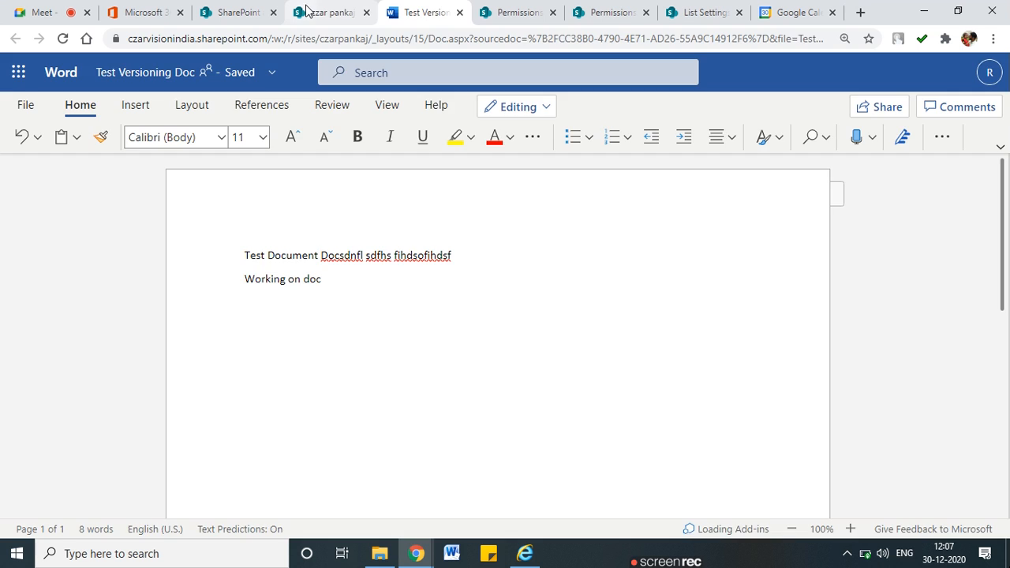
click(303, 11)
View Test Versioning Doc.docx's version history, close it, and reload the library to pick up the edit
right_click(499, 351)
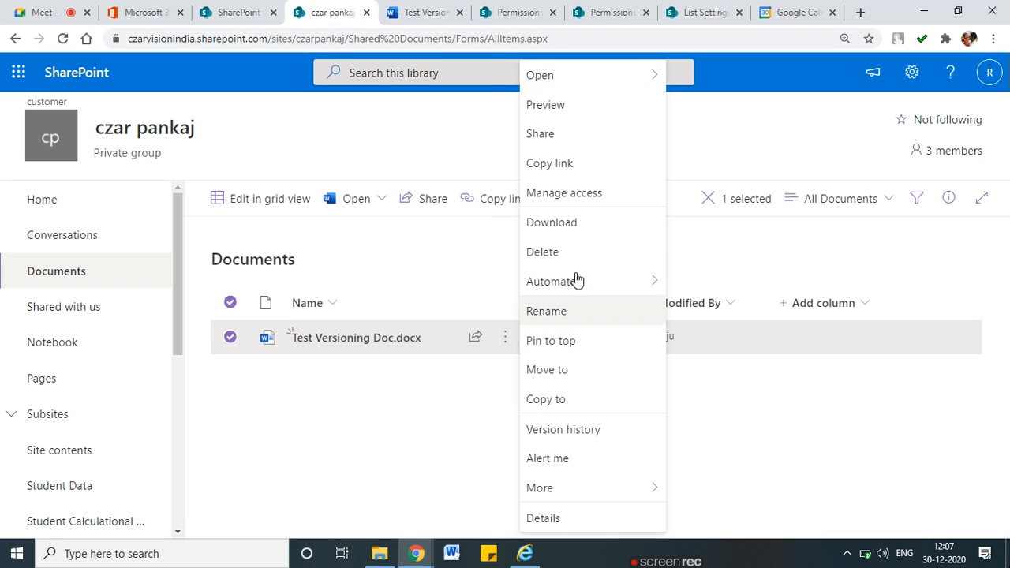
click(597, 433)
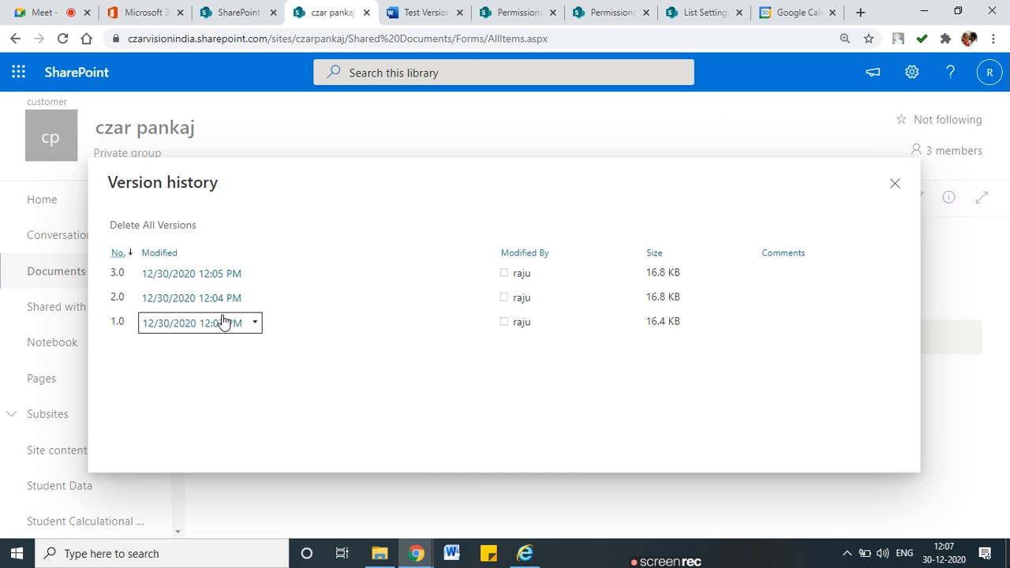
click(895, 183)
click(64, 39)
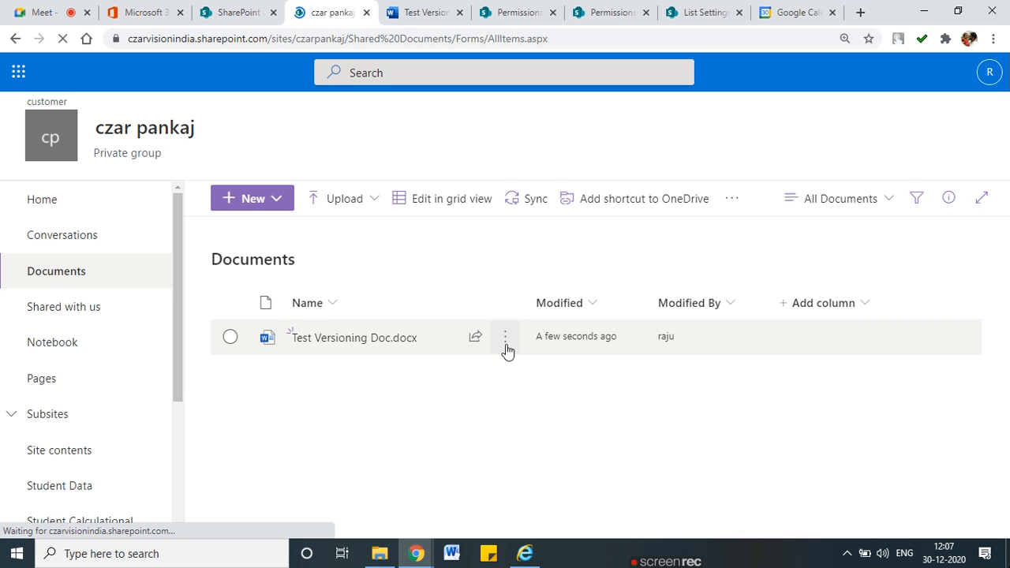
Reopen the version history to confirm the new version 4.0 saved at 12:07 PM
click(506, 345)
click(506, 345)
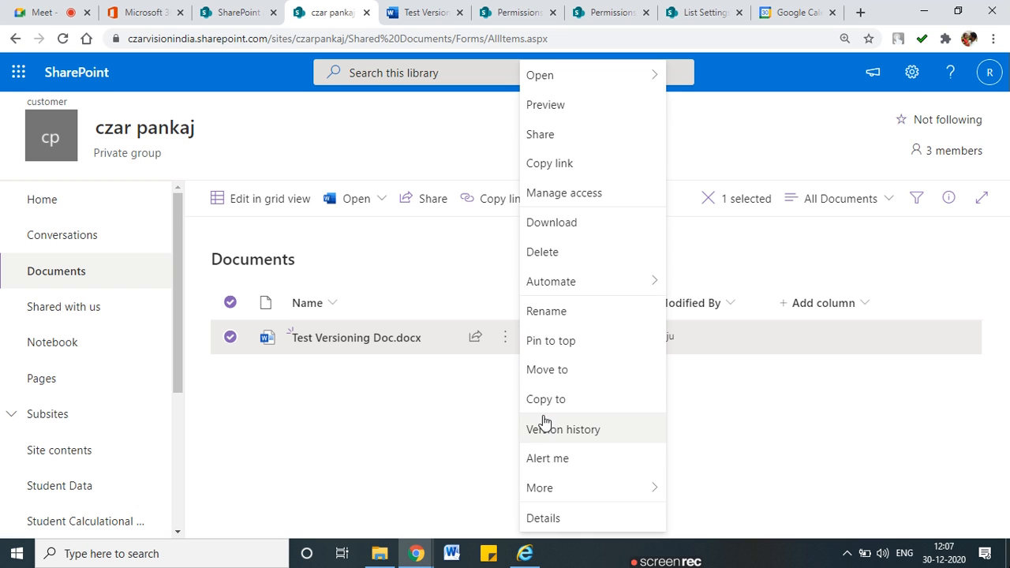
click(531, 428)
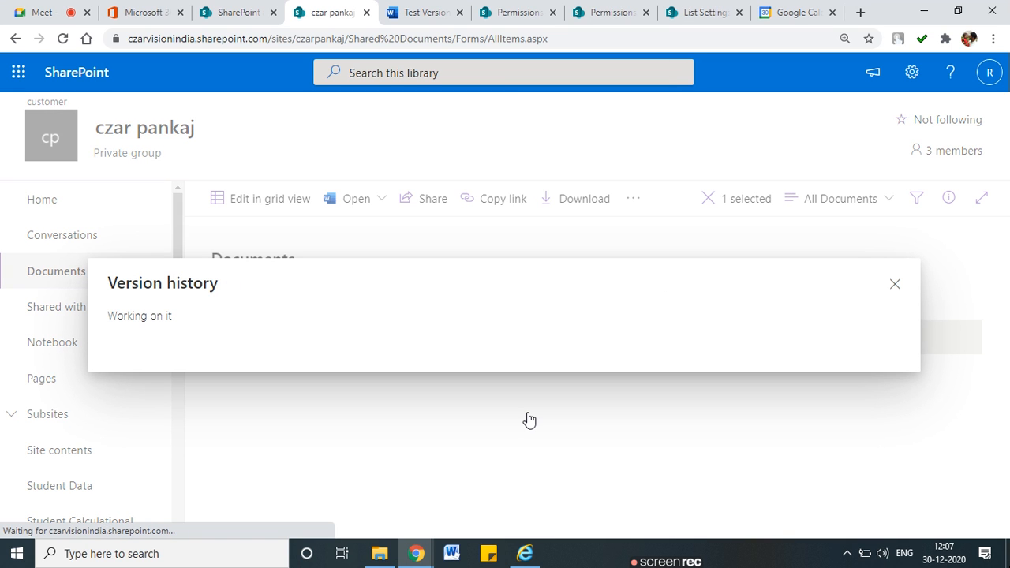
mouse_move(183, 284)
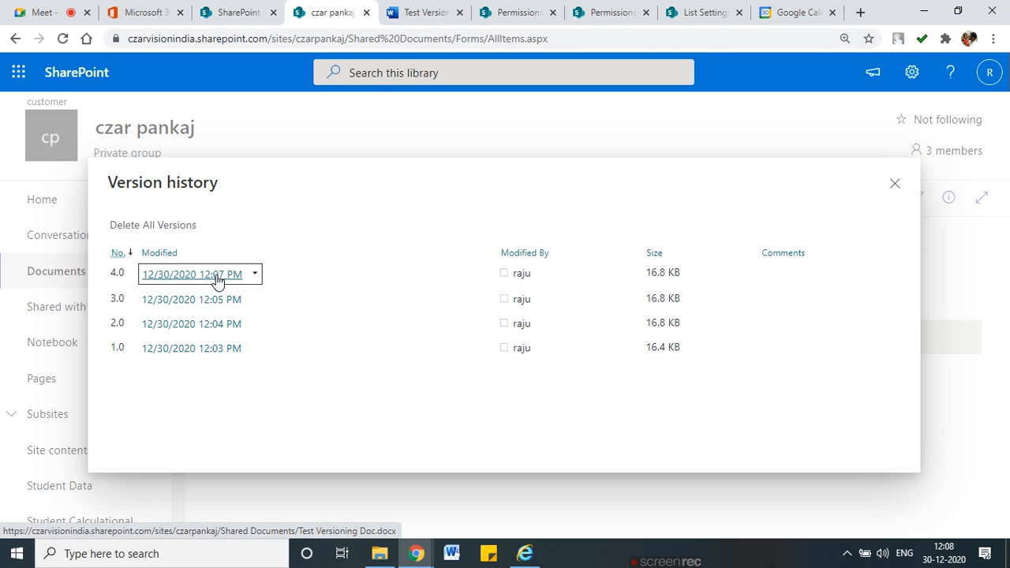
click(427, 6)
drag(253, 279, 261, 279)
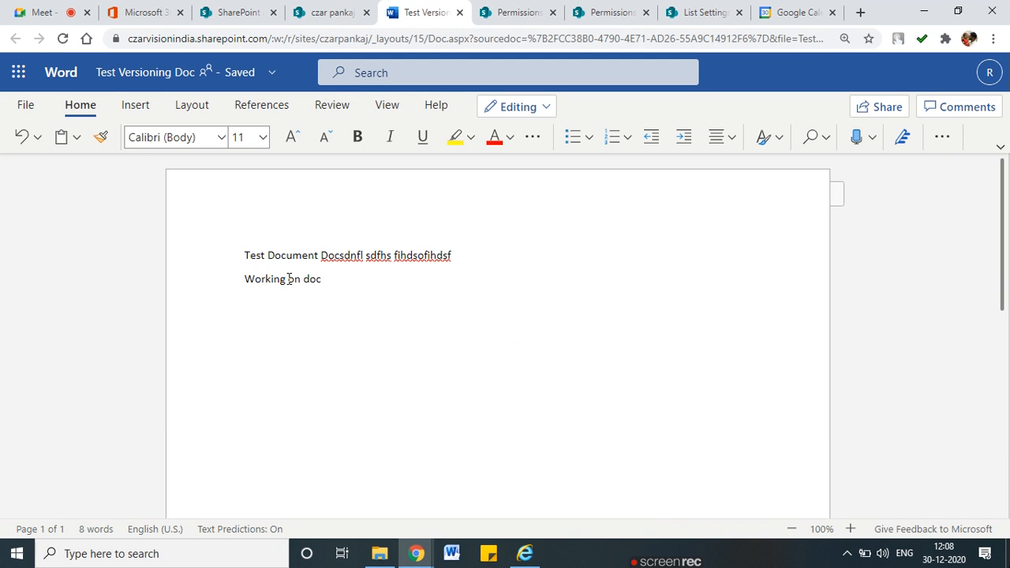
Restore Test Versioning Doc.docx to version 2.0, creating version 5.0, and reopen the file
click(459, 13)
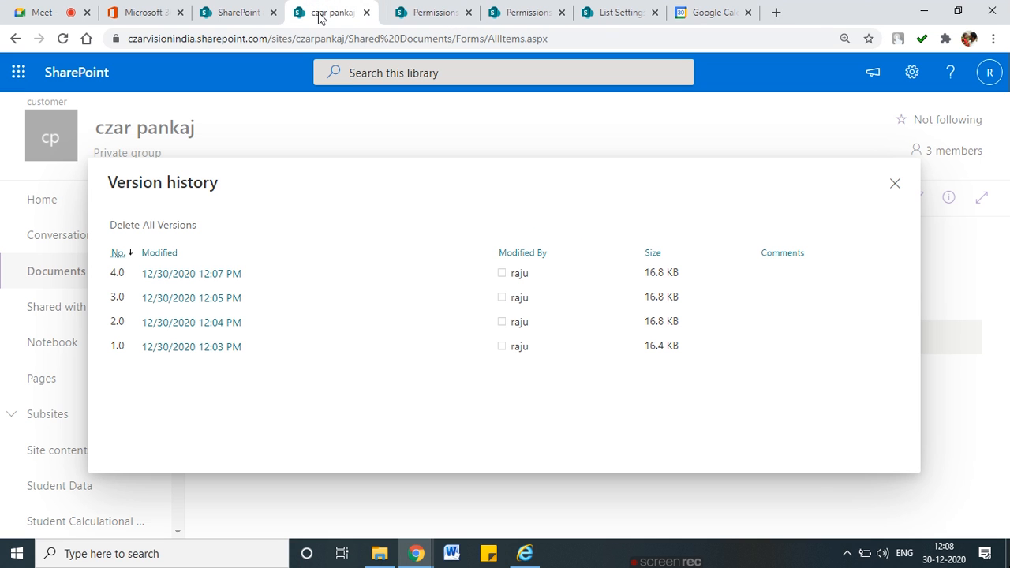
click(255, 324)
click(208, 369)
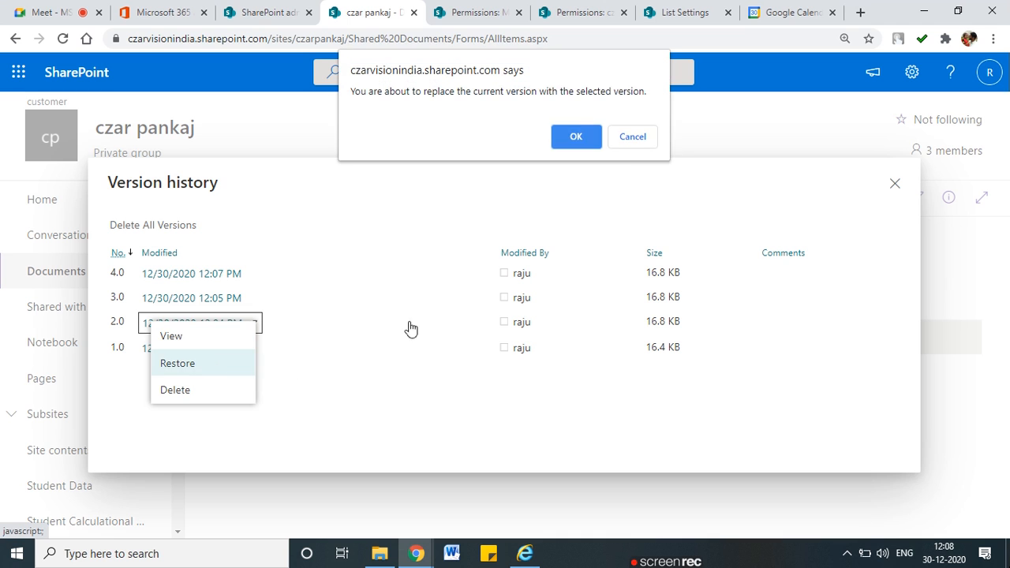
click(576, 136)
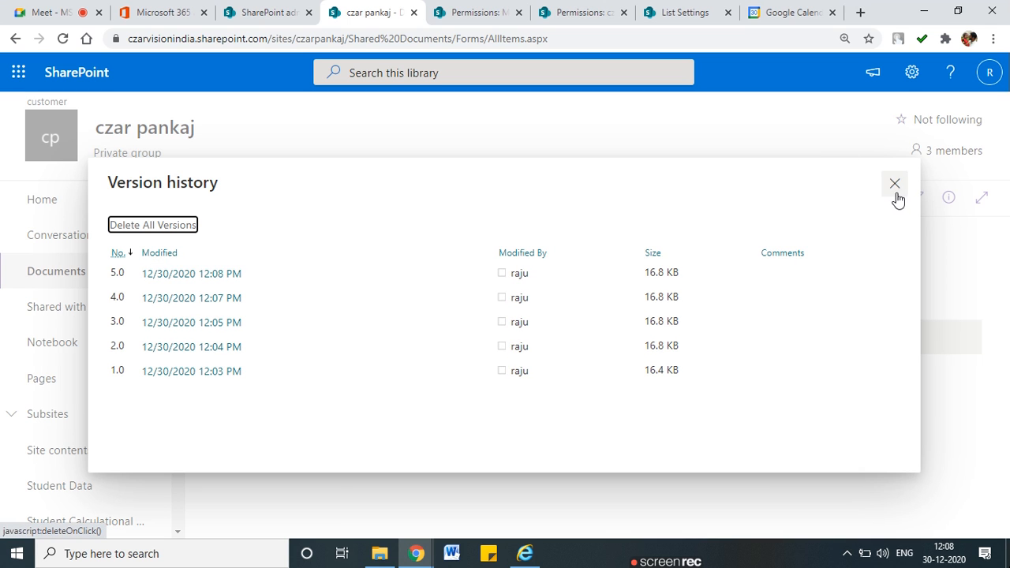
click(895, 190)
click(376, 342)
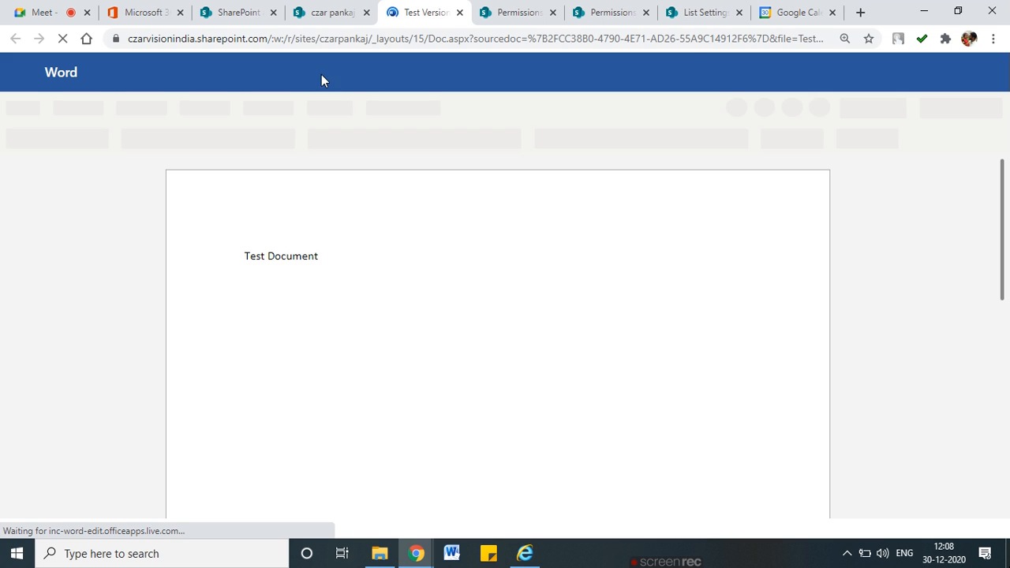
Look over the open browser tabs and open the Employee 2021 List from the team site
click(321, 17)
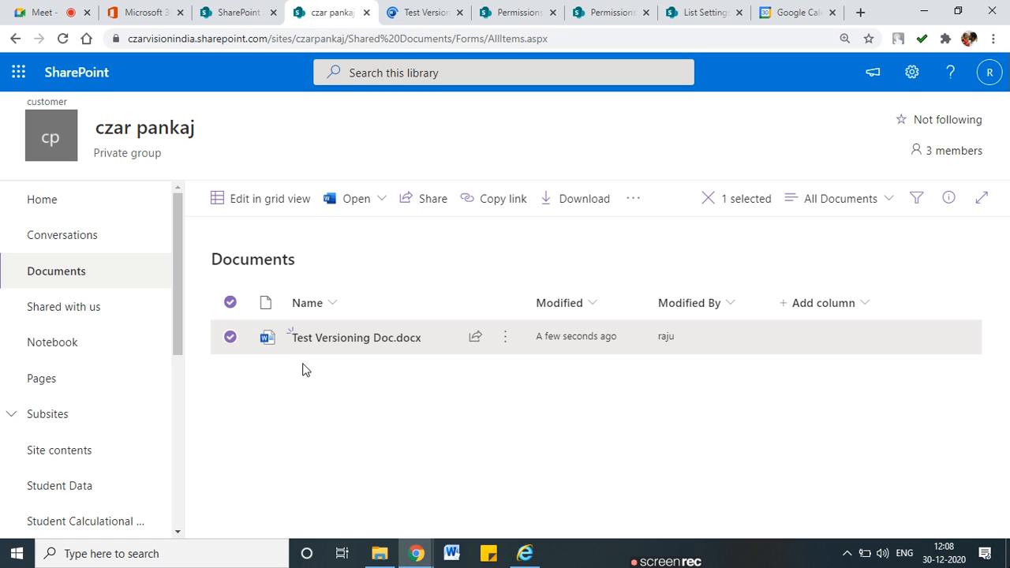
click(424, 11)
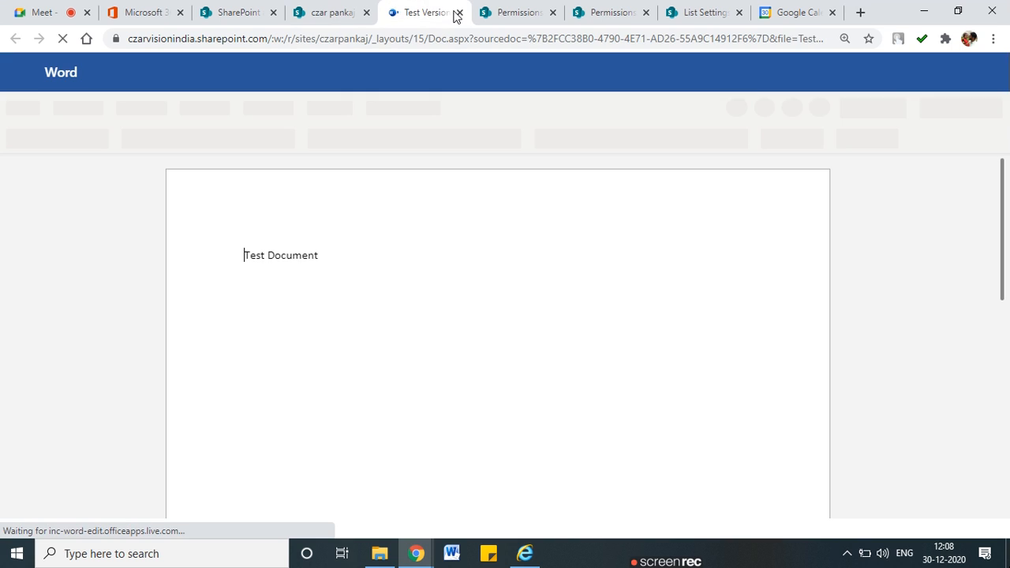
click(497, 10)
click(575, 6)
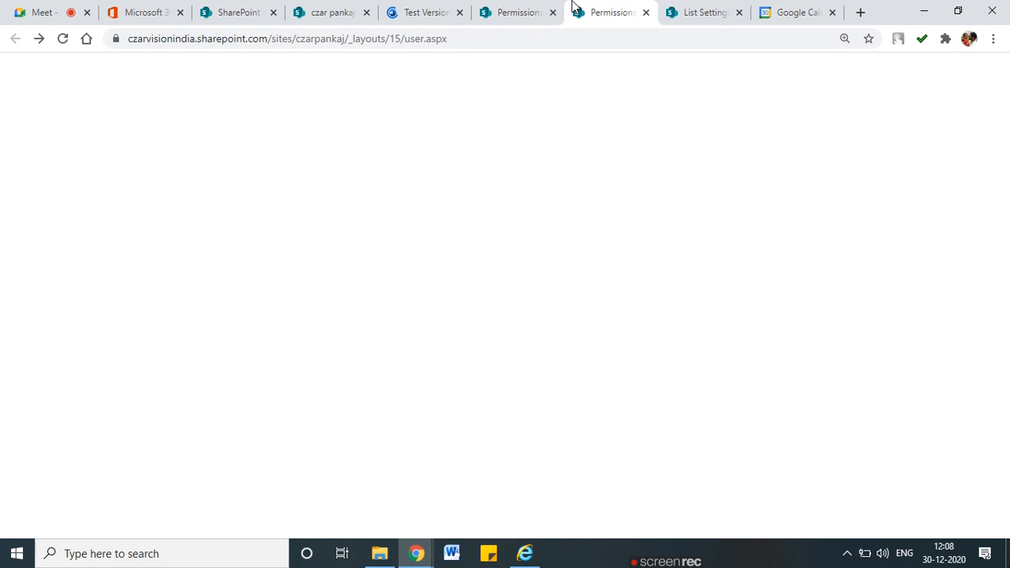
click(315, 9)
click(251, 7)
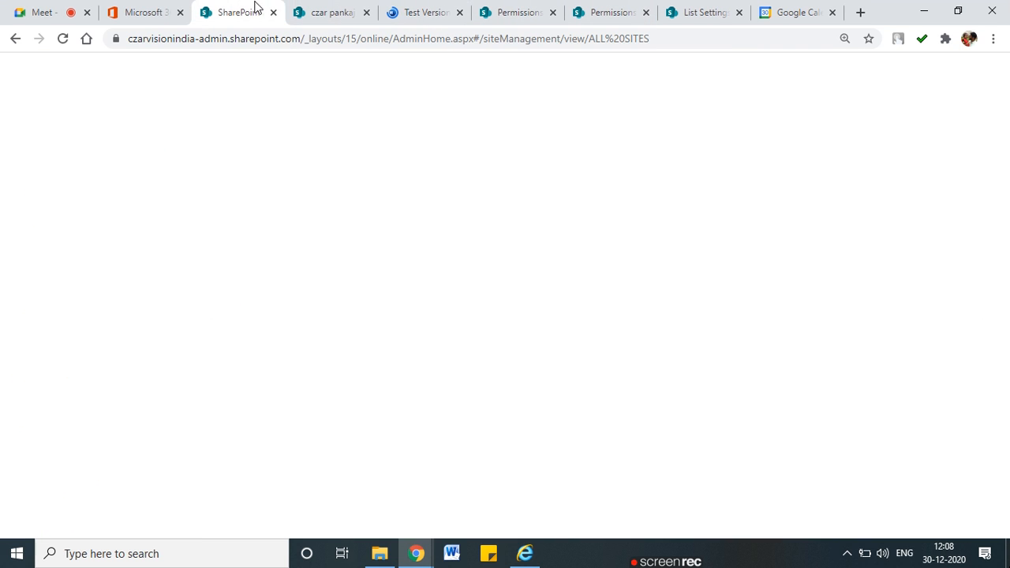
click(315, 8)
scroll(79, 391, down, 2)
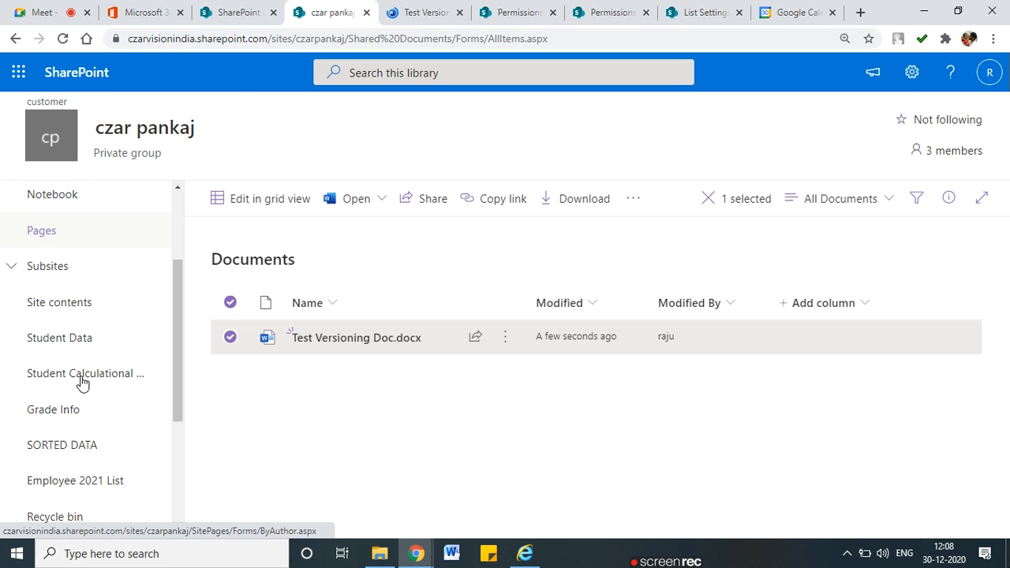
scroll(75, 480, down, 1)
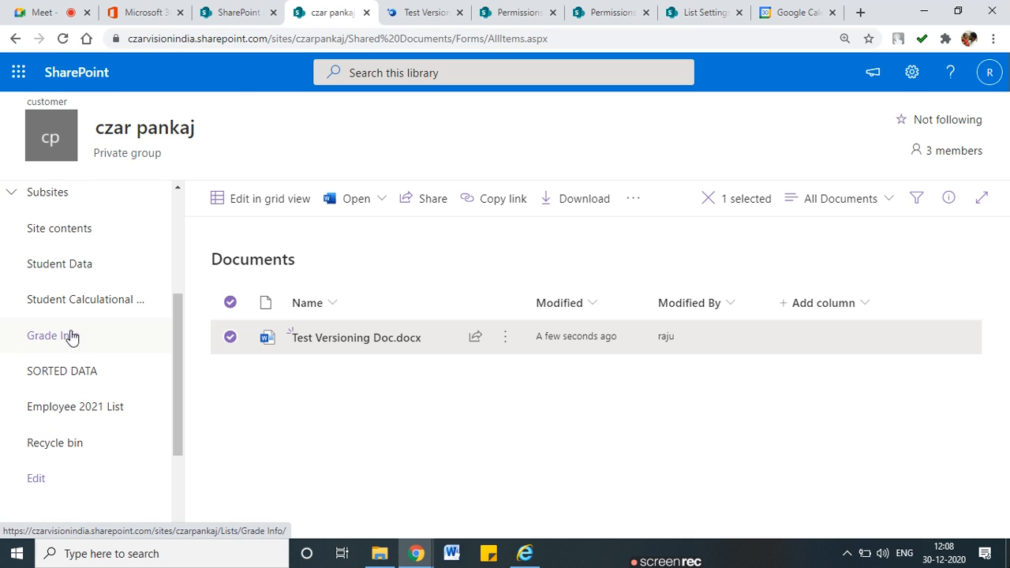
click(91, 407)
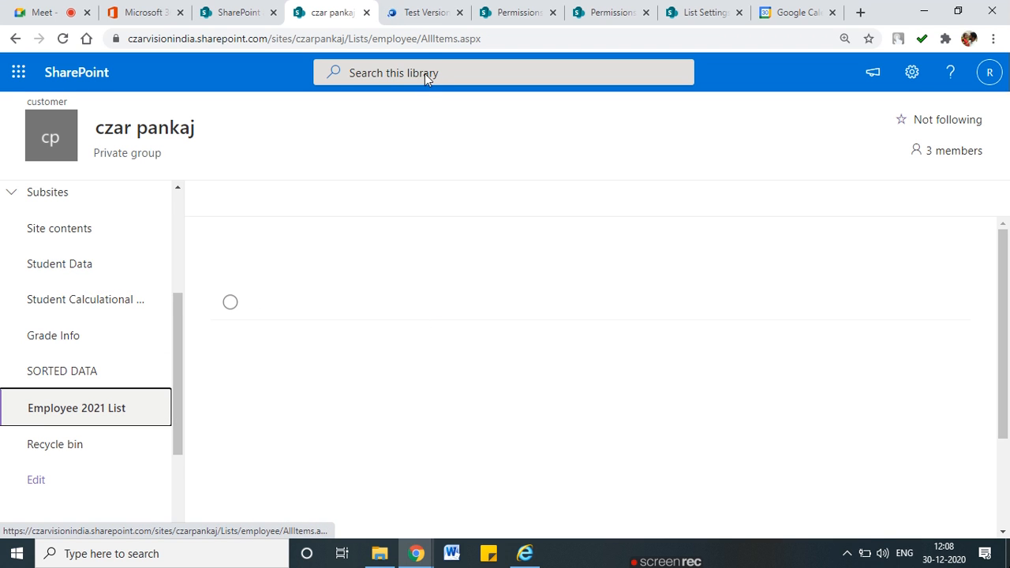
Open List settings for the Employee 2021 List from the gear menu and close the Word document
click(409, 8)
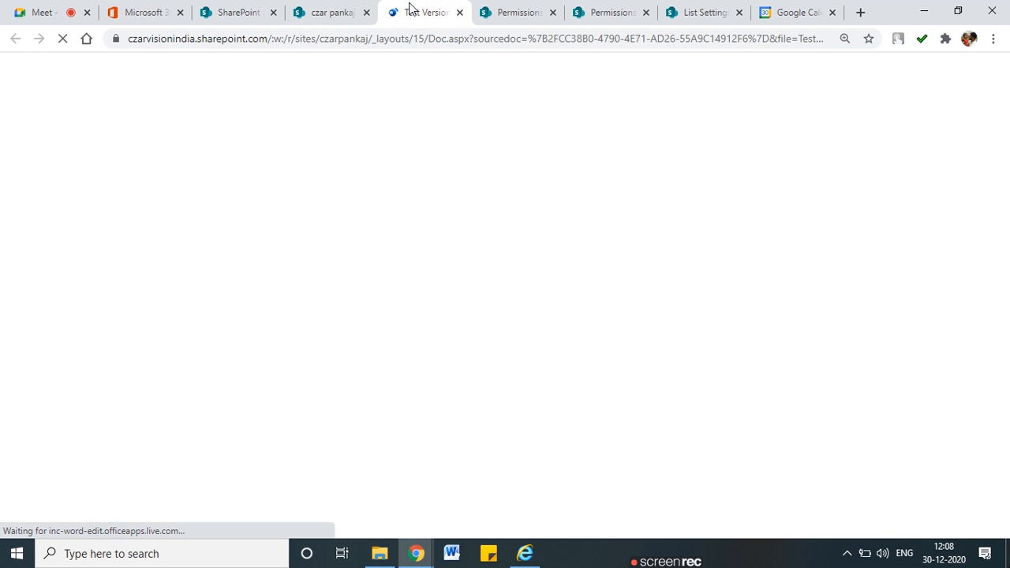
click(318, 16)
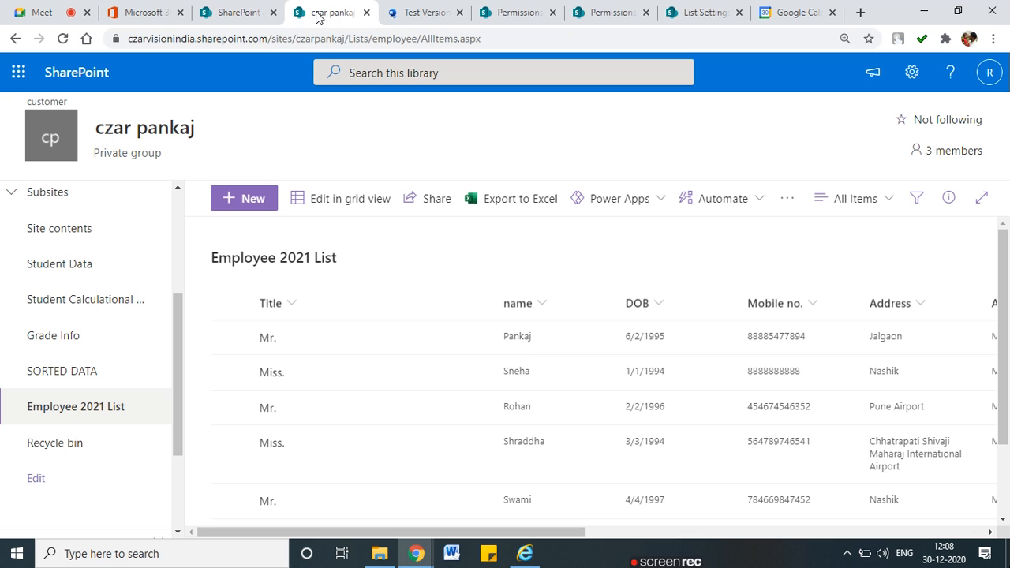
click(397, 9)
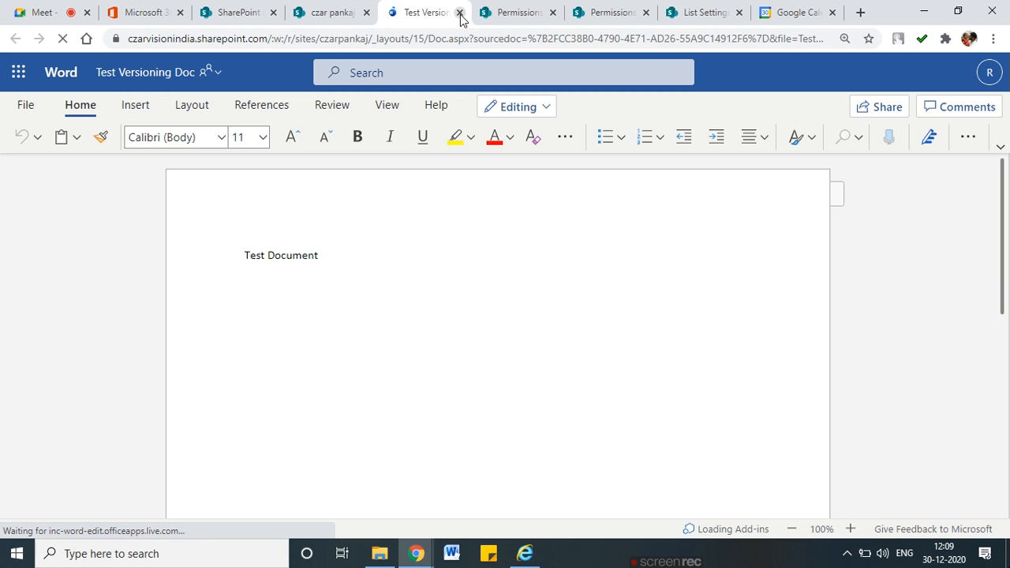
click(343, 11)
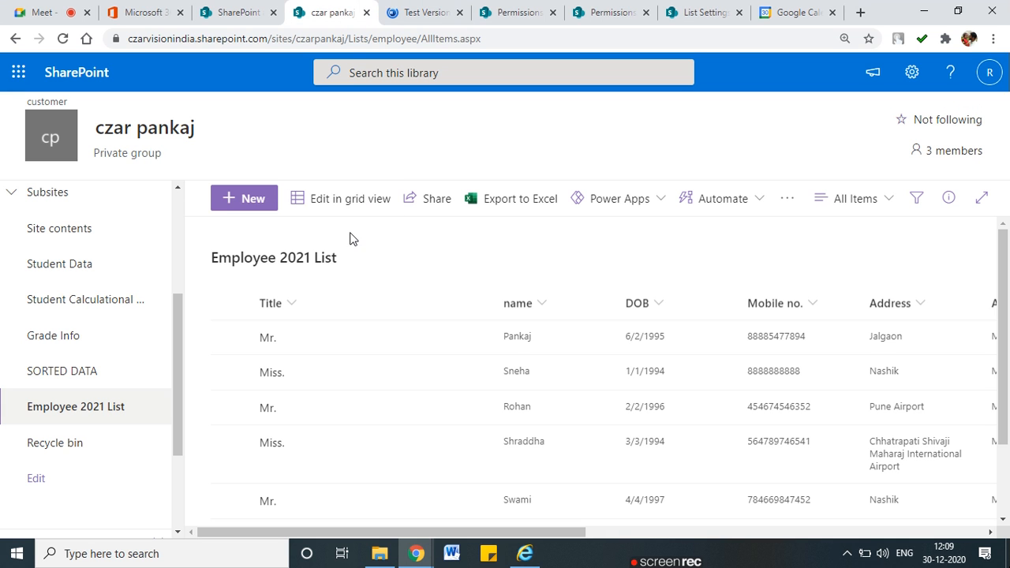
click(911, 72)
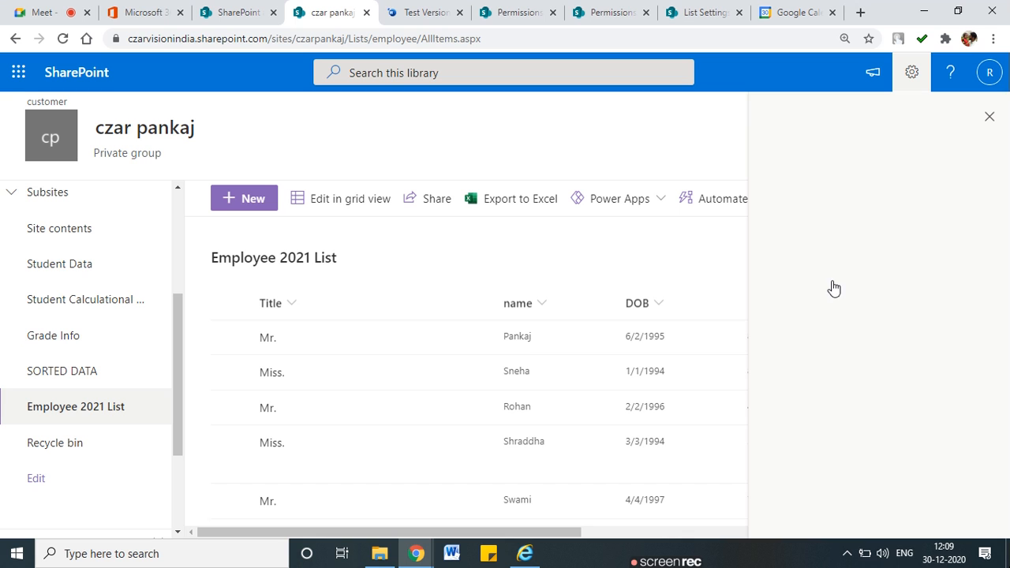
click(789, 240)
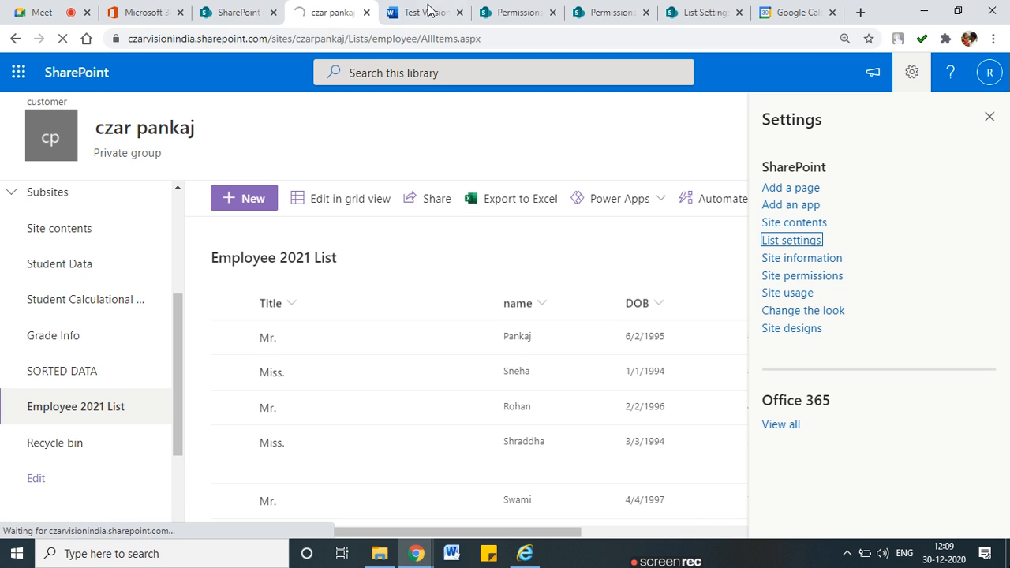
click(426, 9)
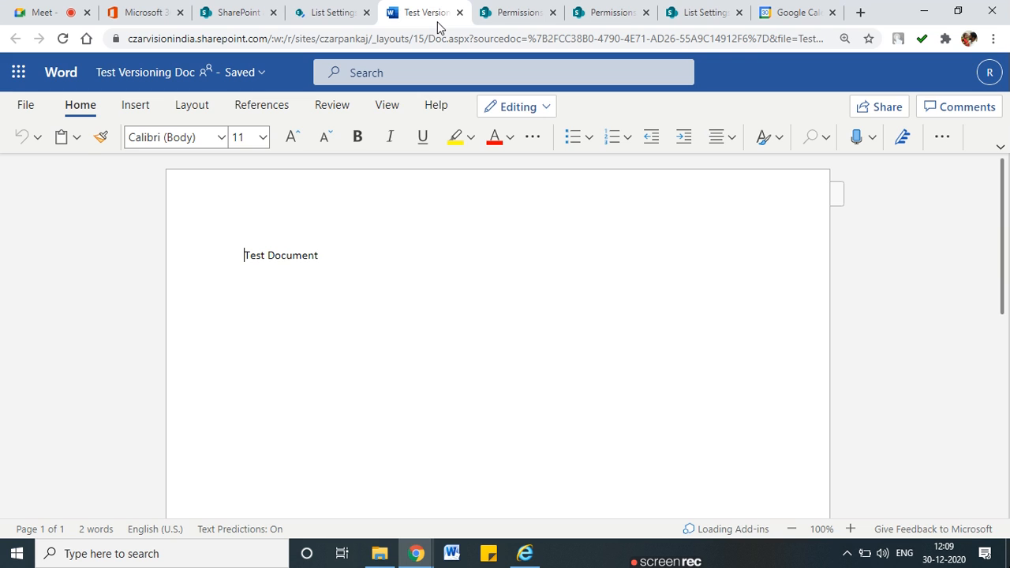
click(459, 12)
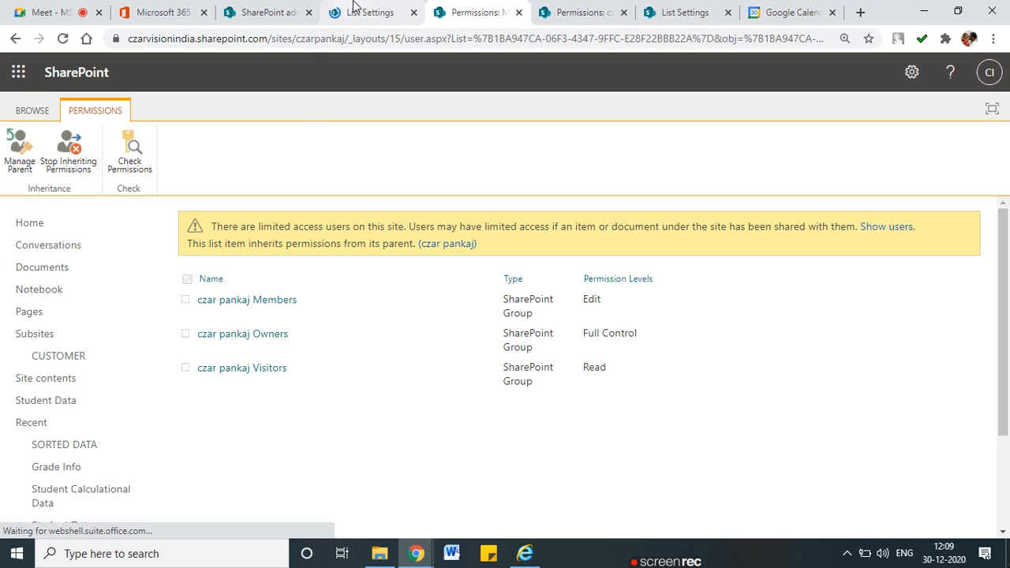
click(355, 9)
scroll(327, 352, down, 2)
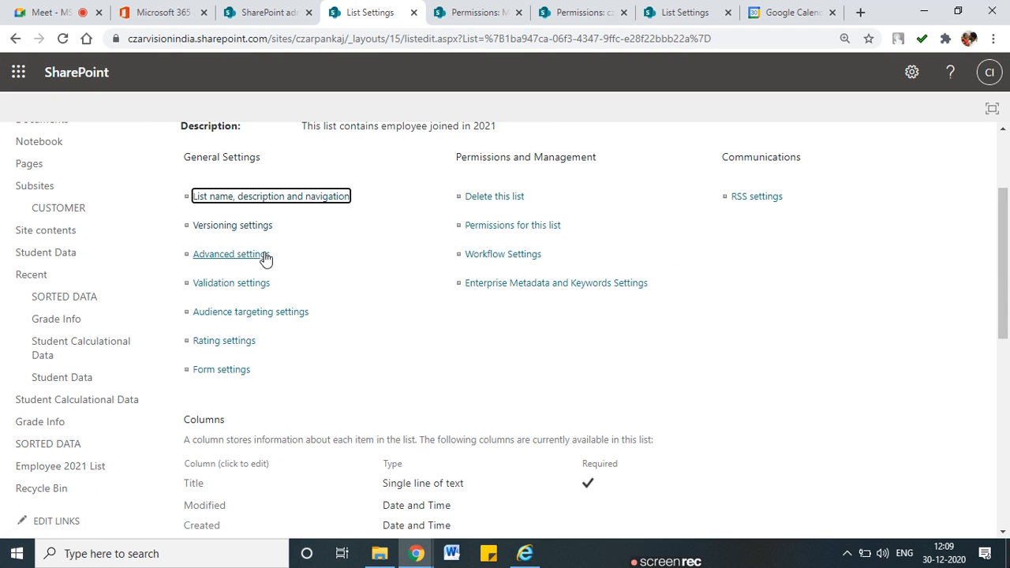
Open the list's Advanced settings and outline the Content Types section
click(260, 253)
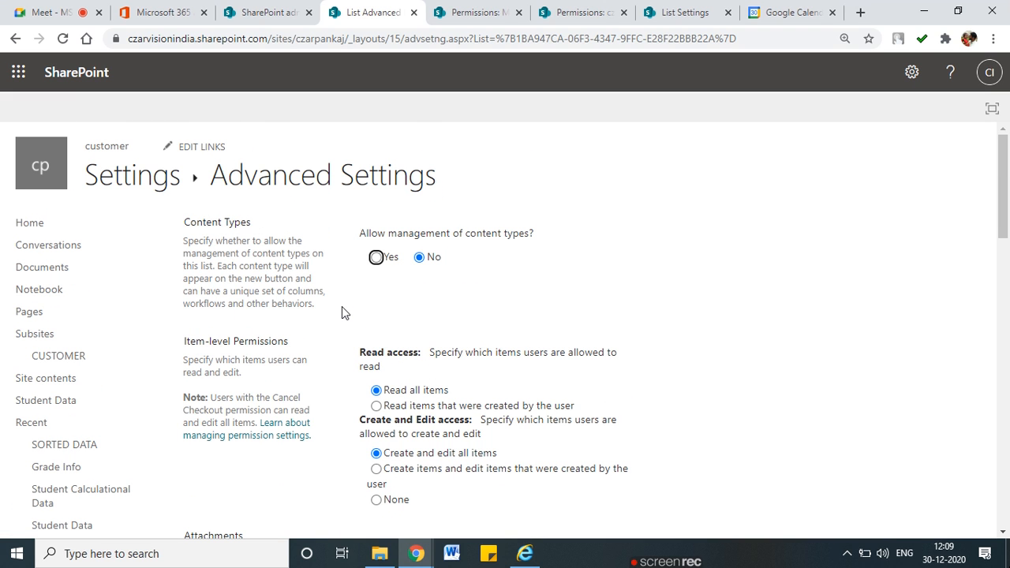
mouse_move(341, 203)
mouse_down()
mouse_move(243, 204)
mouse_move(164, 239)
mouse_move(159, 304)
mouse_move(325, 320)
mouse_move(558, 316)
mouse_move(596, 212)
mouse_move(347, 203)
mouse_up()
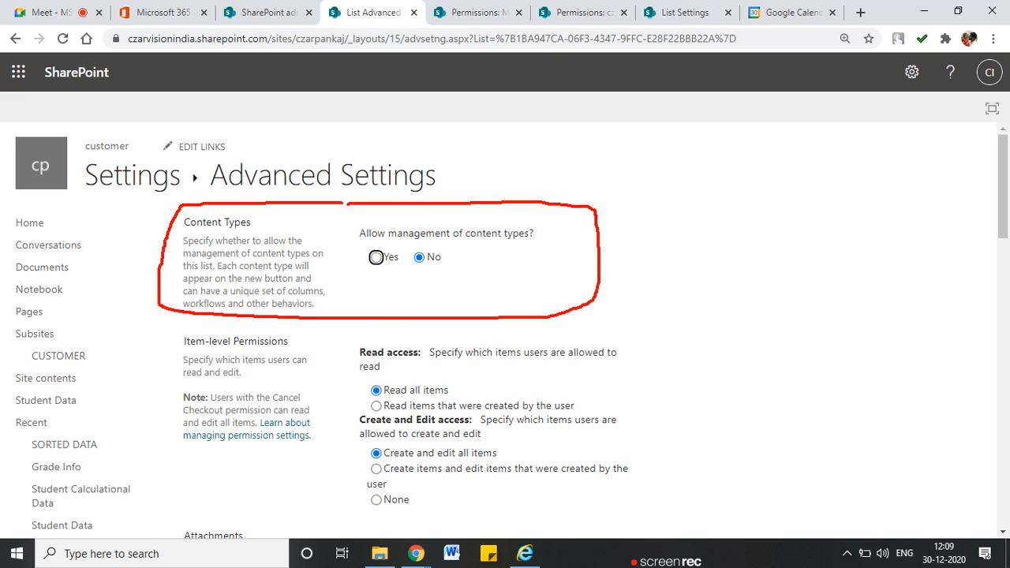
mouse_move(328, 323)
mouse_down()
mouse_move(226, 325)
mouse_move(158, 405)
mouse_move(268, 489)
mouse_move(573, 509)
mouse_move(646, 340)
mouse_move(259, 328)
mouse_up()
key(Escape)
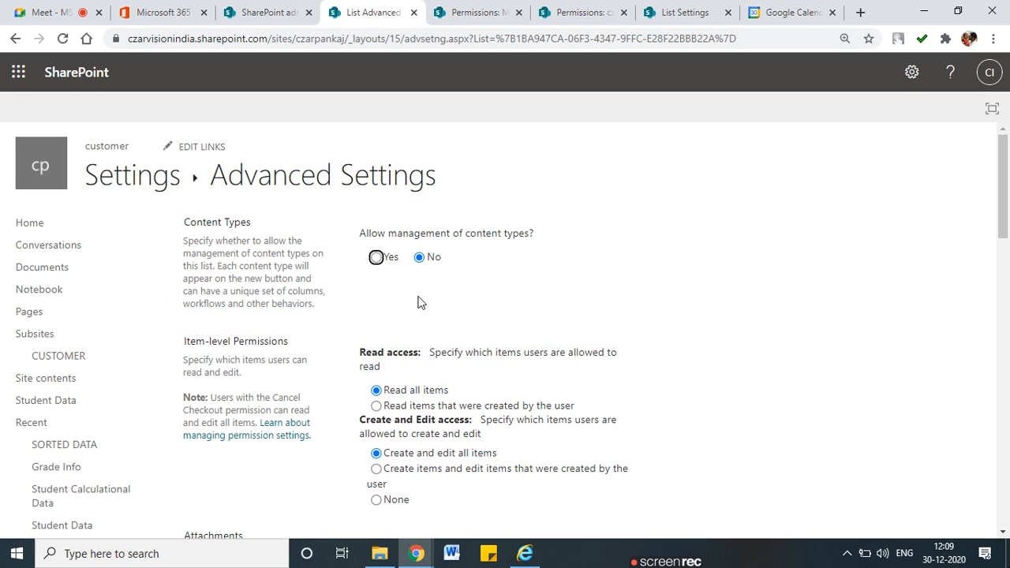
scroll(421, 303, down, 1)
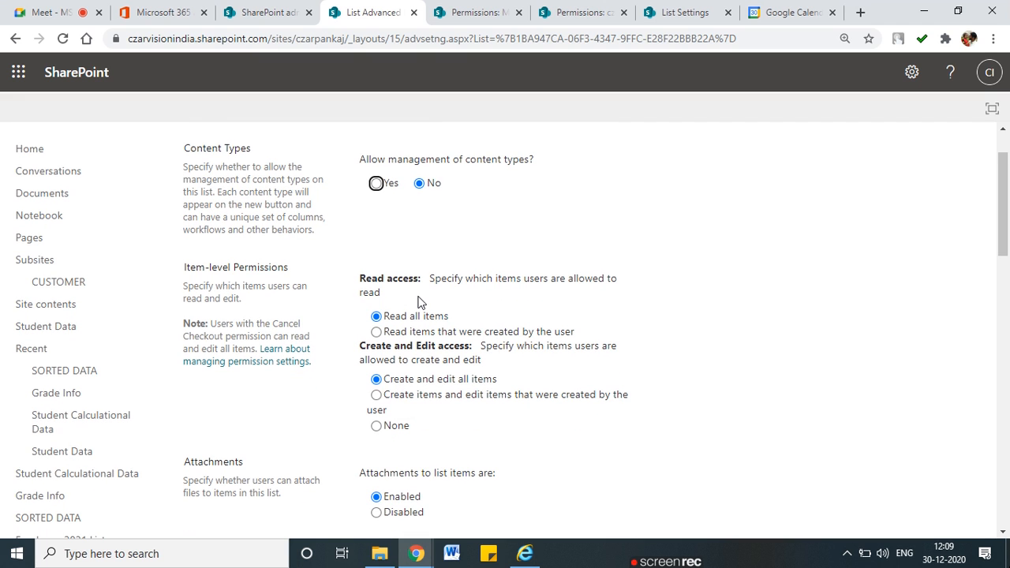
scroll(421, 303, up, 1)
Annotate the Advanced Settings heading and box the content types question
key(ctrl+2)
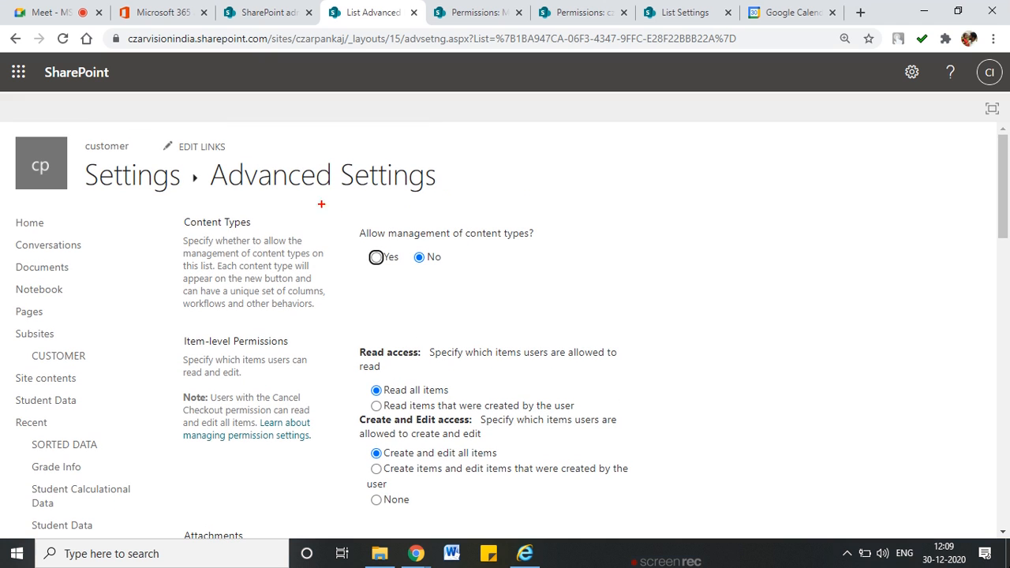
mouse_move(210, 177)
mouse_down()
mouse_move(287, 207)
mouse_move(424, 199)
mouse_move(432, 163)
mouse_move(251, 146)
mouse_up()
key(Escape)
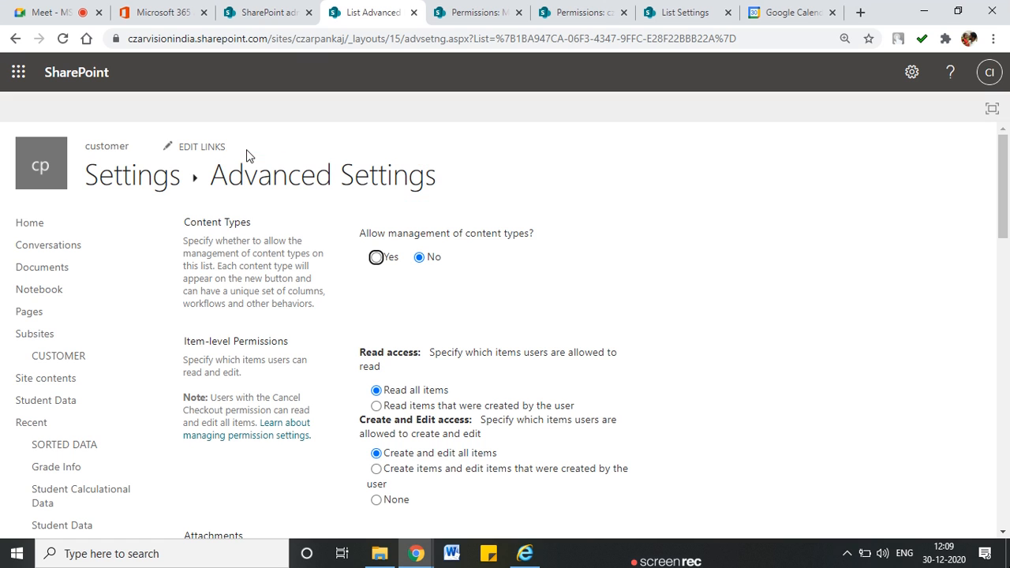
scroll(387, 270, down, 1)
mouse_move(369, 159)
mouse_down()
mouse_move(519, 155)
mouse_move(344, 130)
mouse_move(341, 215)
mouse_move(561, 214)
mouse_up()
key(ctrl+2)
mouse_move(518, 128)
mouse_down()
mouse_move(562, 194)
mouse_move(561, 214)
mouse_up()
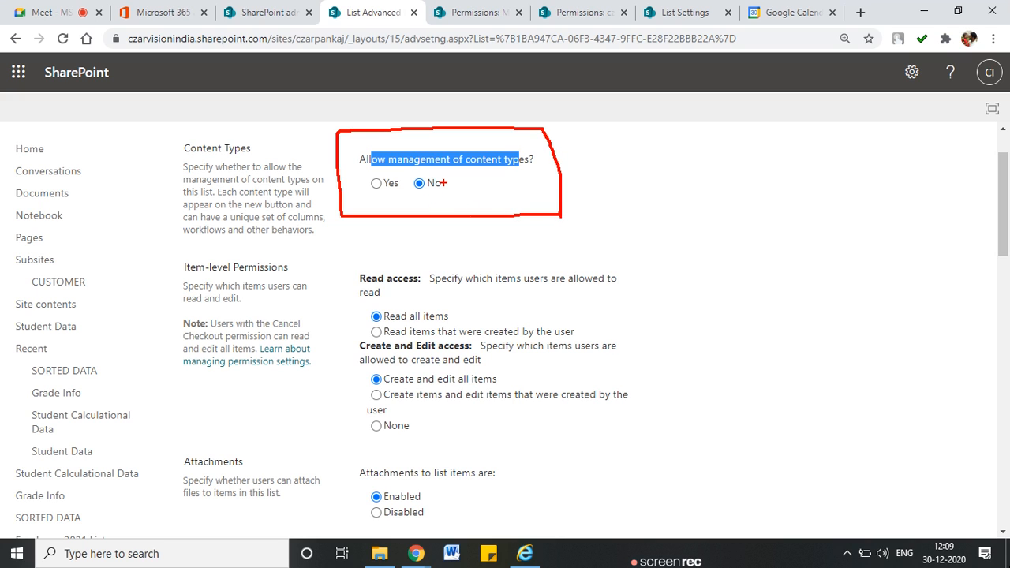
key(Escape)
scroll(444, 251, down, 1)
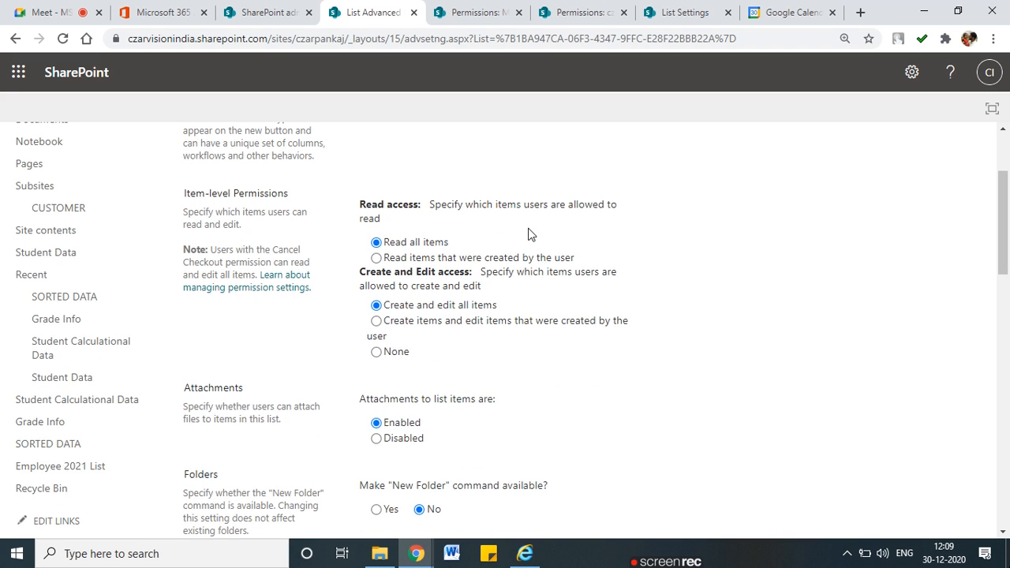
scroll(530, 234, down, 1)
scroll(530, 233, up, 1)
Underline the Item-level Permissions Read access options, marking the read-own-items choice
drag(194, 204, 293, 200)
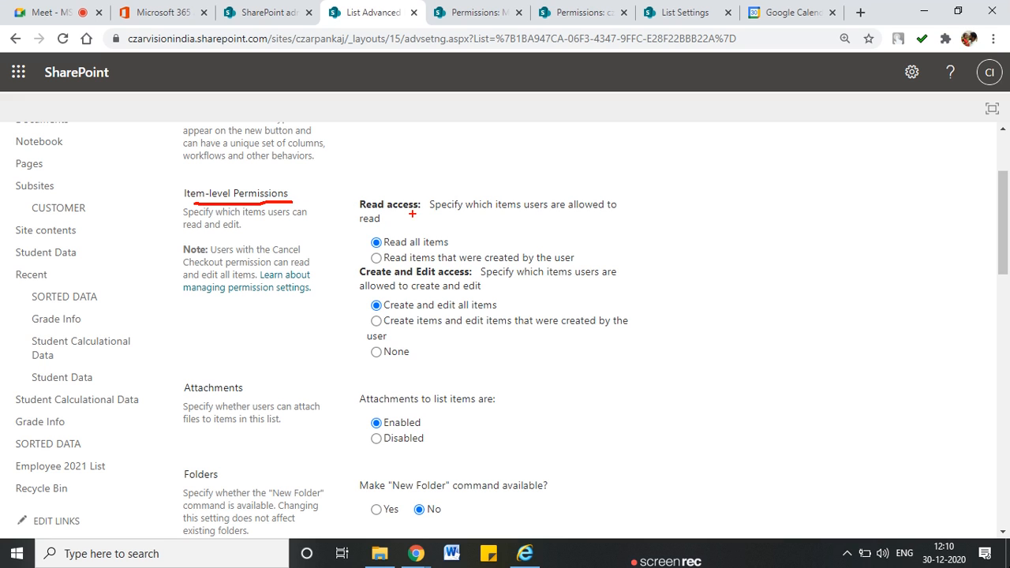
drag(440, 237, 358, 234)
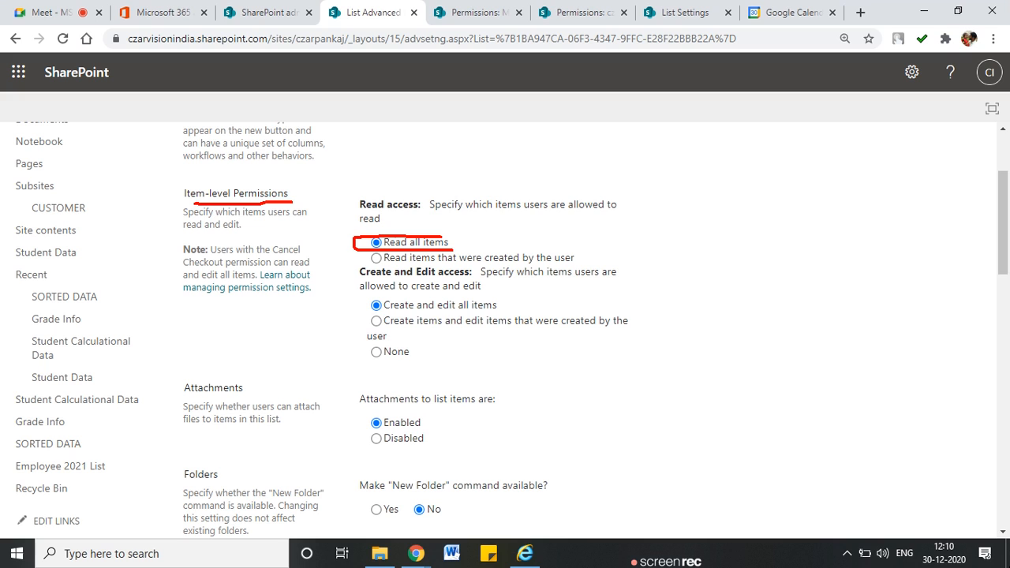
drag(503, 213, 618, 211)
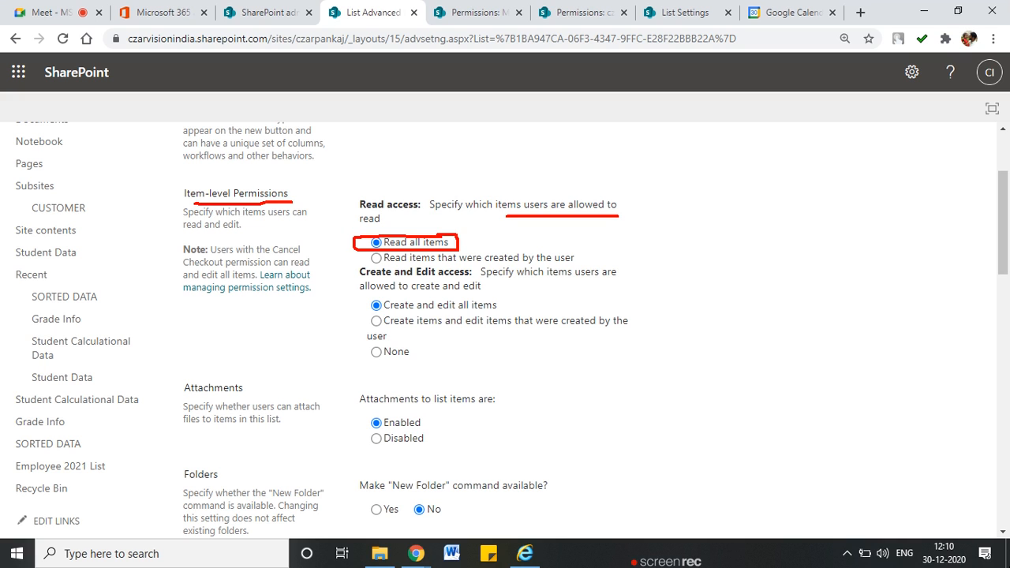
mouse_move(398, 266)
mouse_down()
mouse_move(576, 269)
mouse_move(587, 249)
mouse_move(490, 253)
mouse_up()
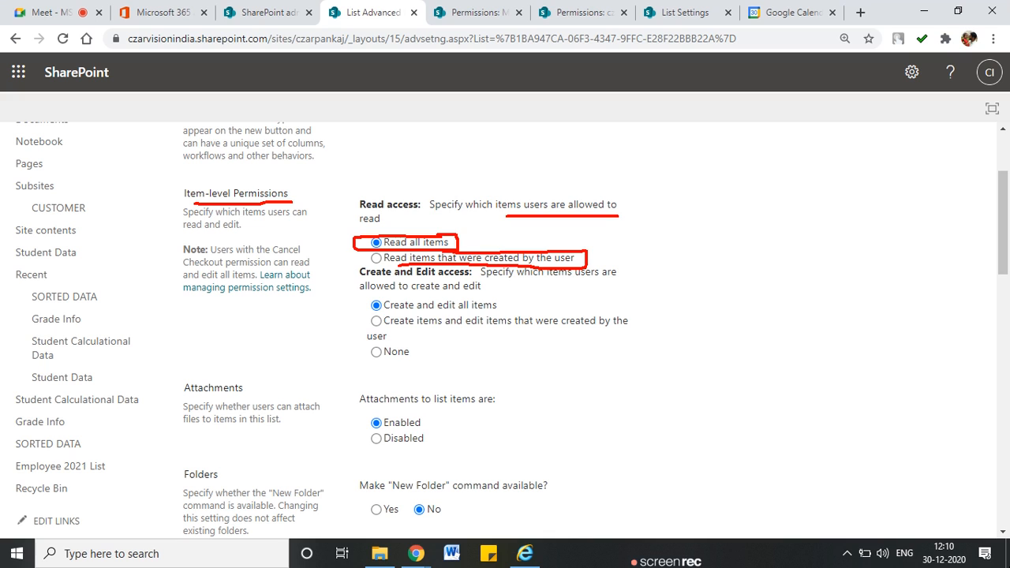
mouse_move(377, 249)
mouse_down()
mouse_move(359, 260)
mouse_move(399, 265)
mouse_up()
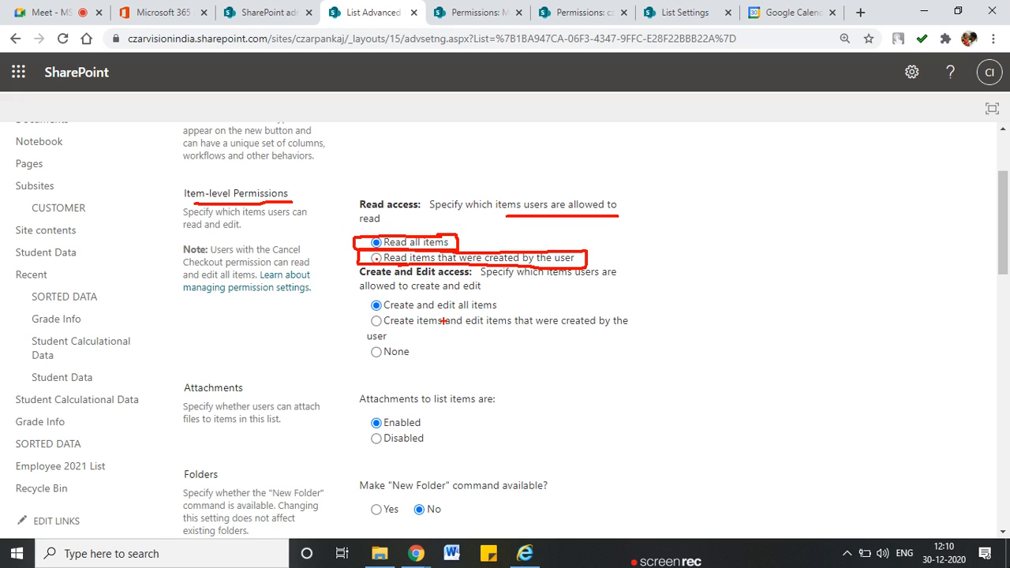
Keep 'Read all items' and select 'Create items and edit items that were created by the user'
key(Escape)
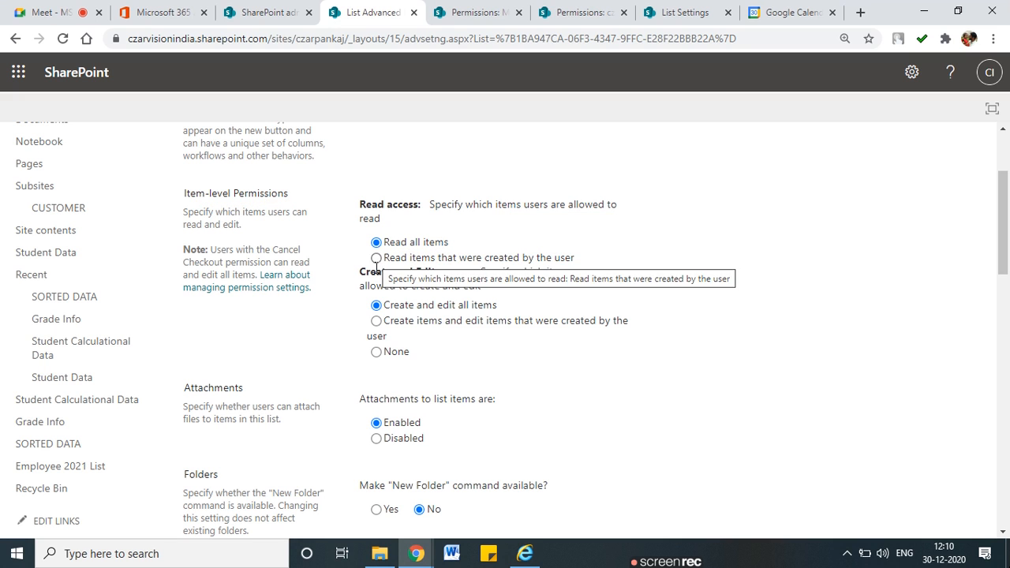
drag(384, 286, 490, 309)
click(386, 321)
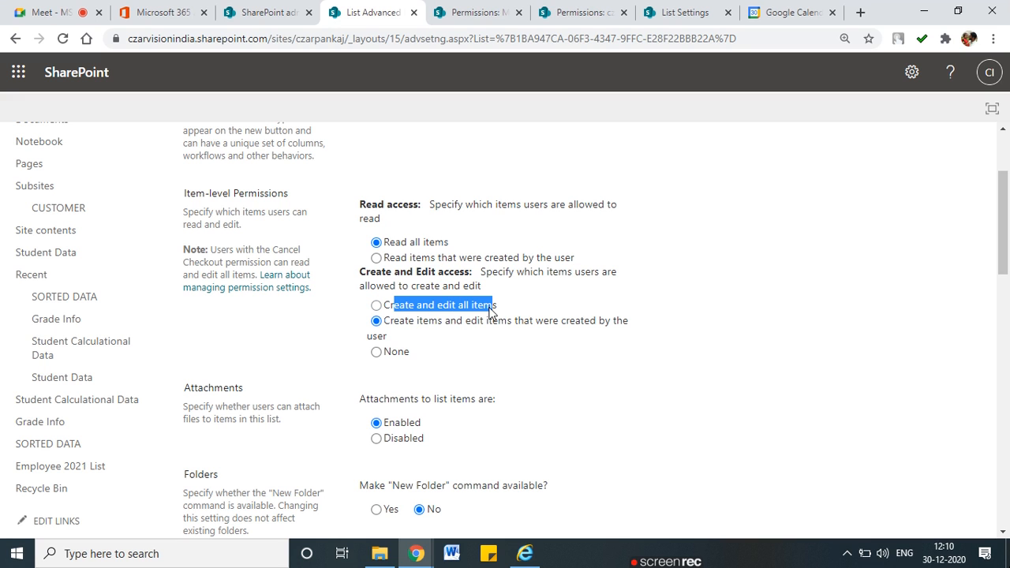
click(454, 328)
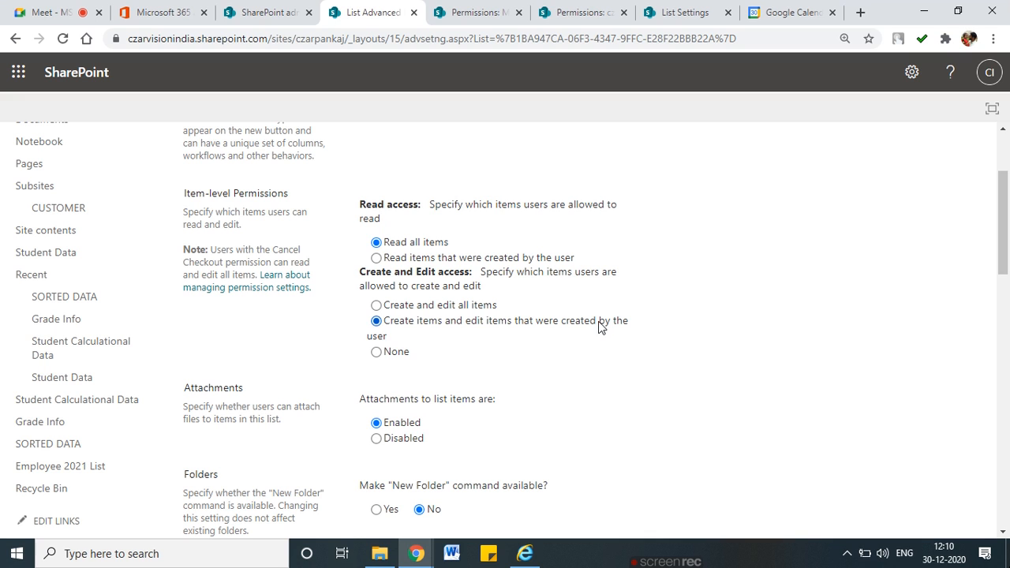
click(432, 308)
click(376, 320)
click(376, 258)
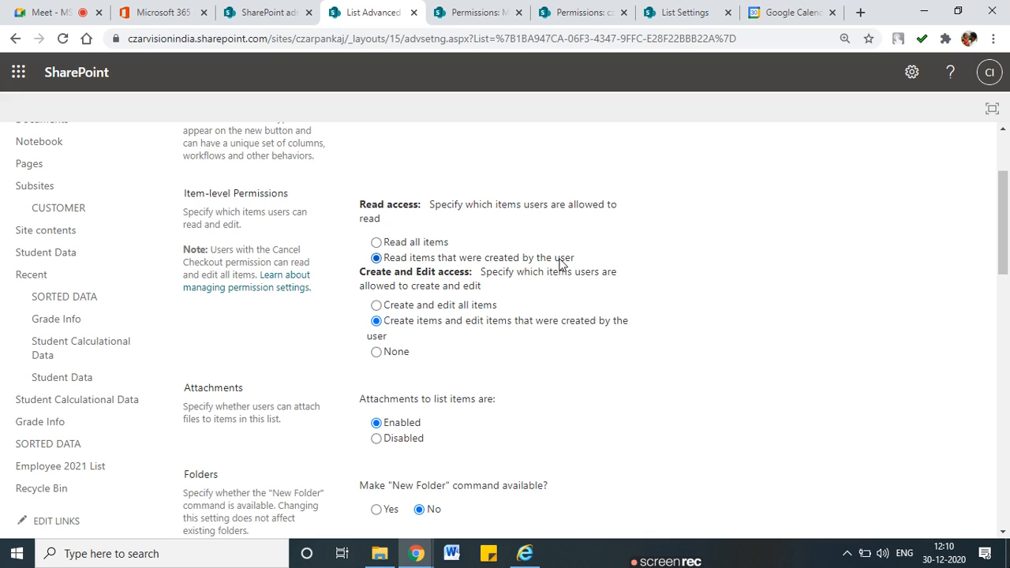
click(395, 244)
drag(399, 322, 612, 326)
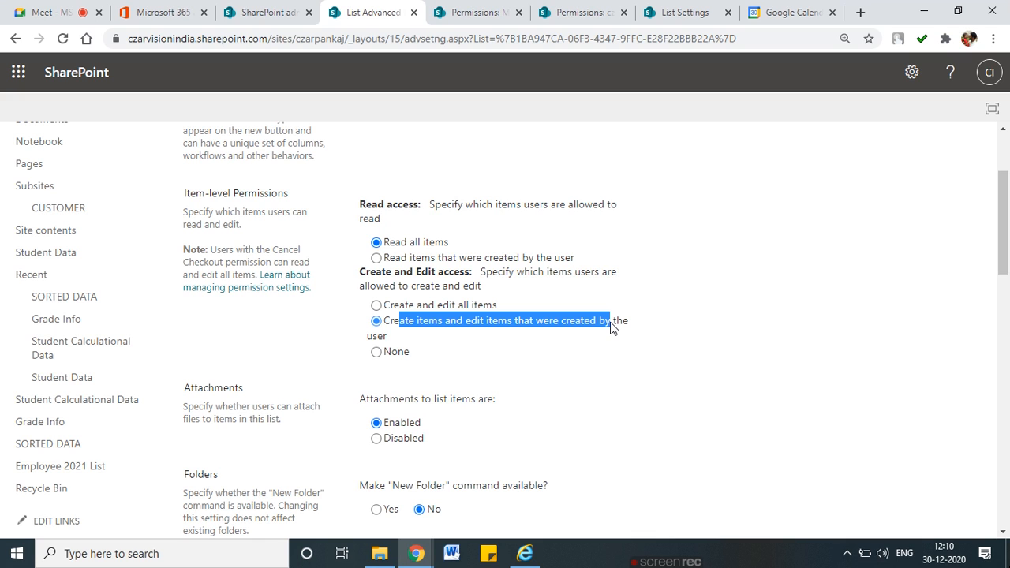
click(614, 380)
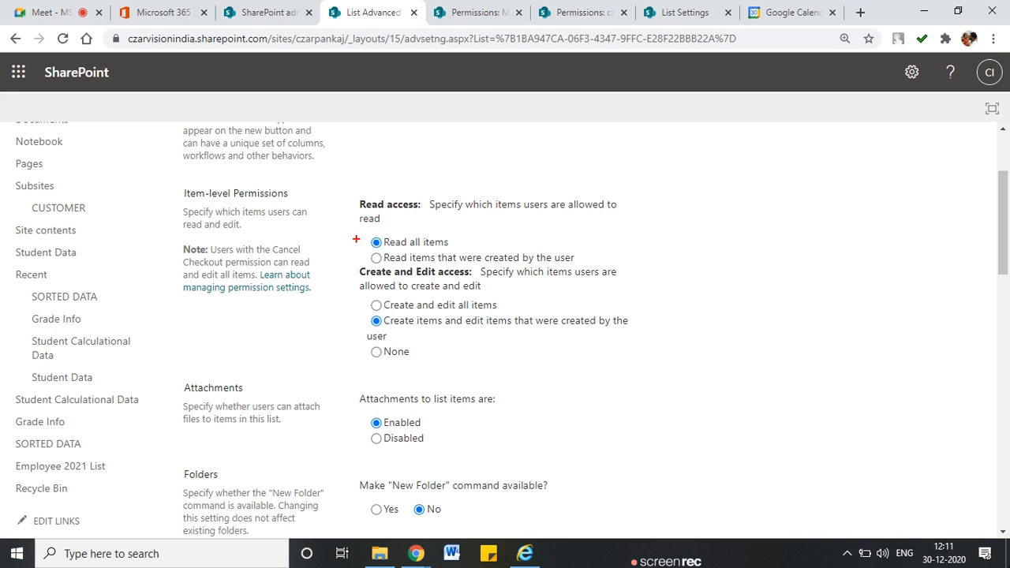
drag(341, 211, 338, 297)
Run Check Permissions on the Employee 2021 List for the test user, see None, and close it
click(261, 14)
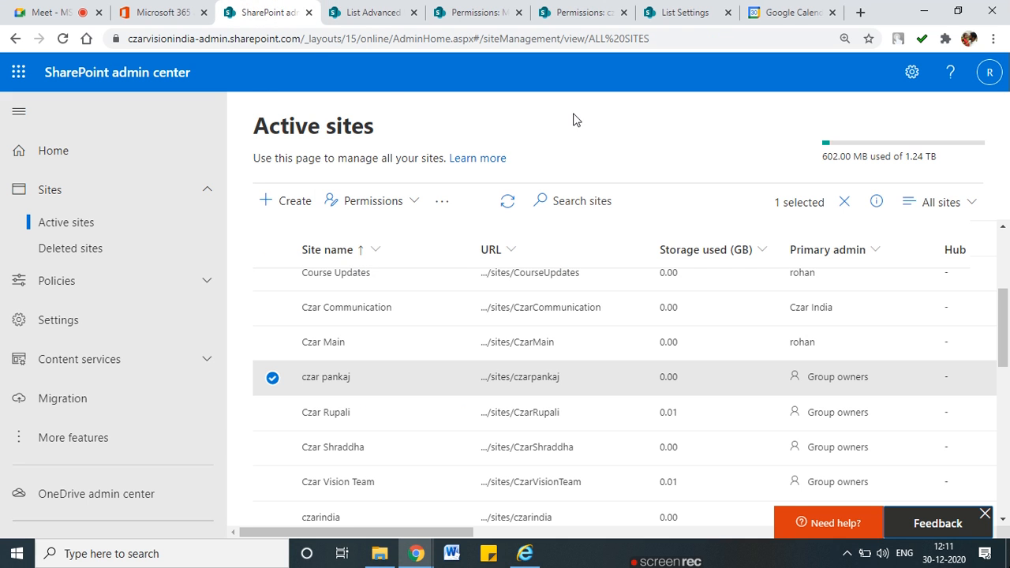
click(359, 12)
click(459, 14)
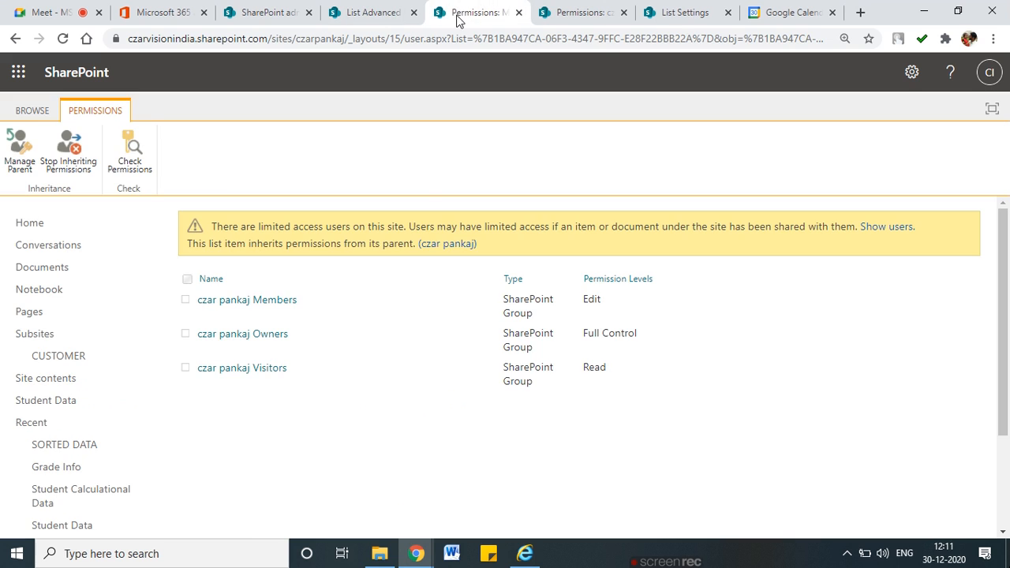
click(142, 161)
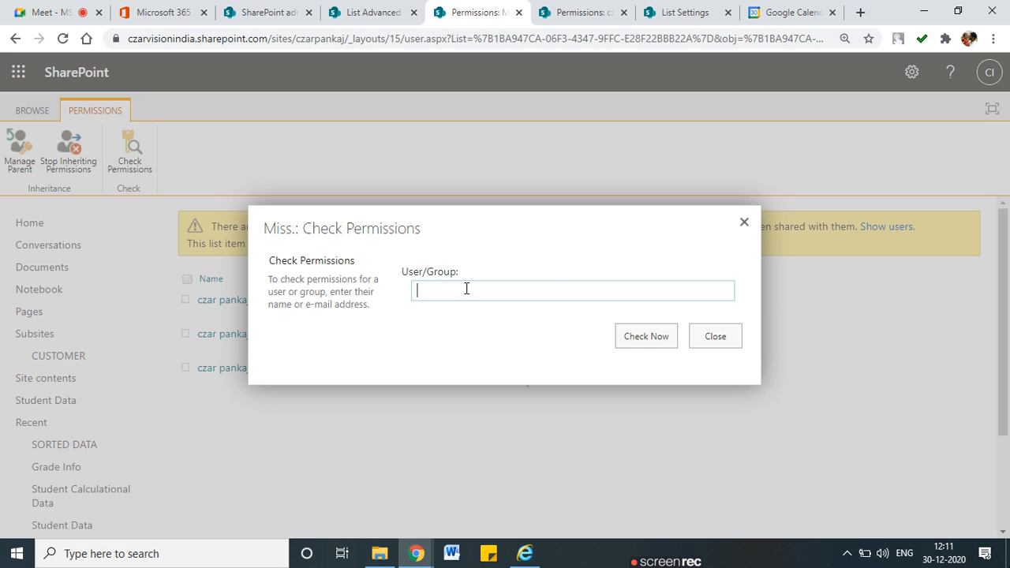
text(sham)
click(460, 326)
click(610, 351)
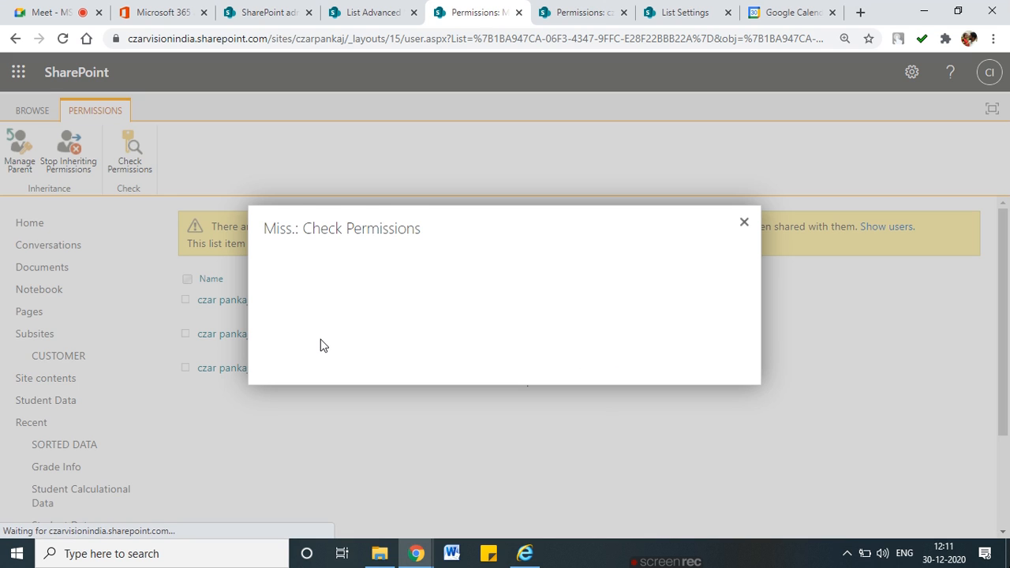
drag(289, 363, 262, 361)
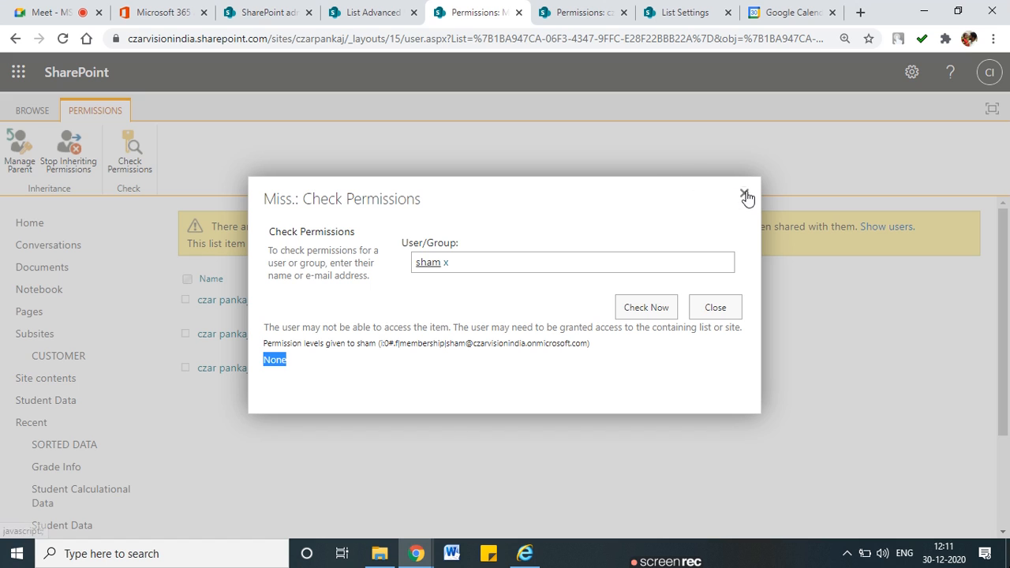
click(744, 194)
Reload the Employee 2021 List in Internet Explorer as the test user, getting access denied, then return to Chrome
click(518, 556)
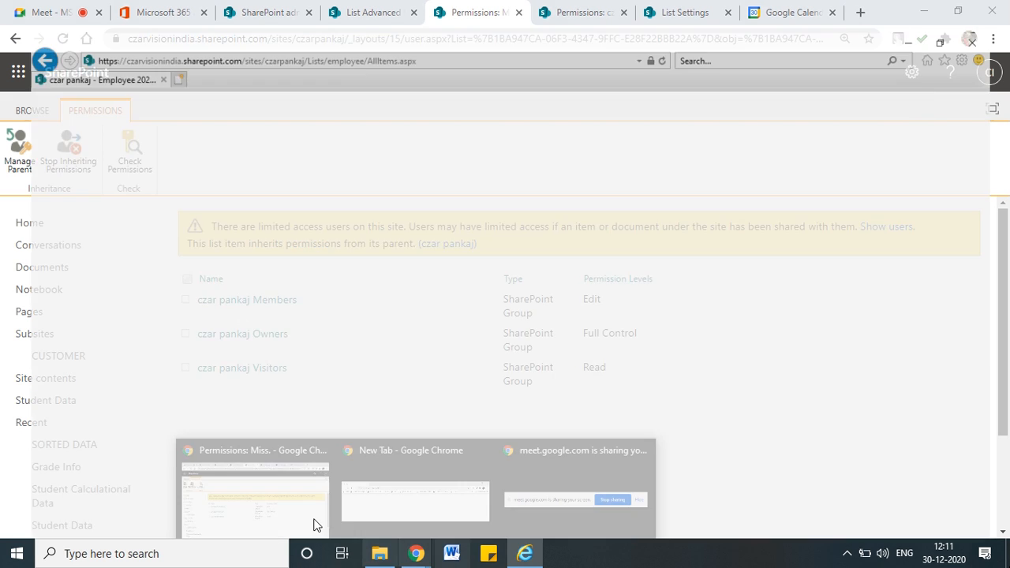
click(483, 24)
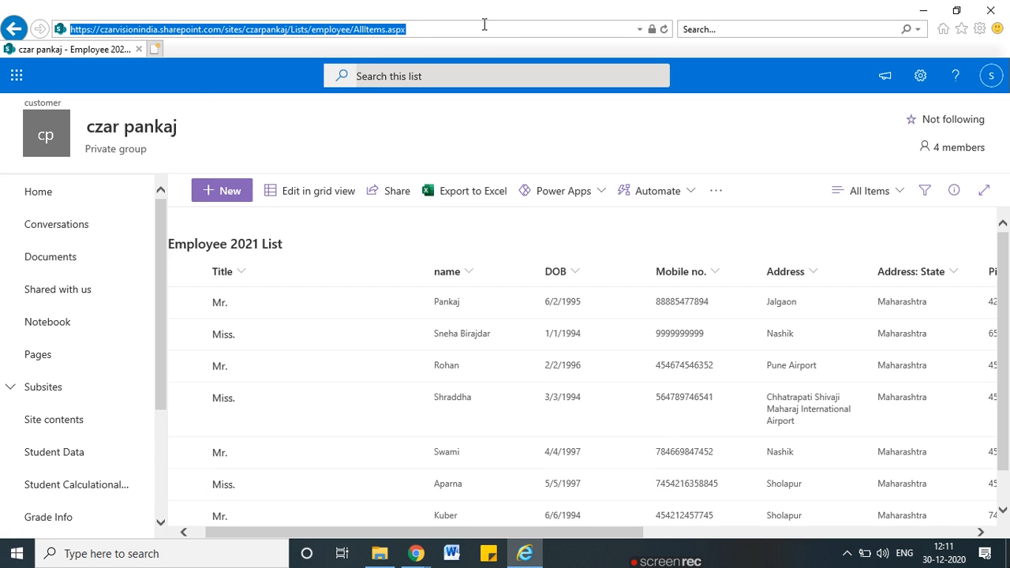
key(Return)
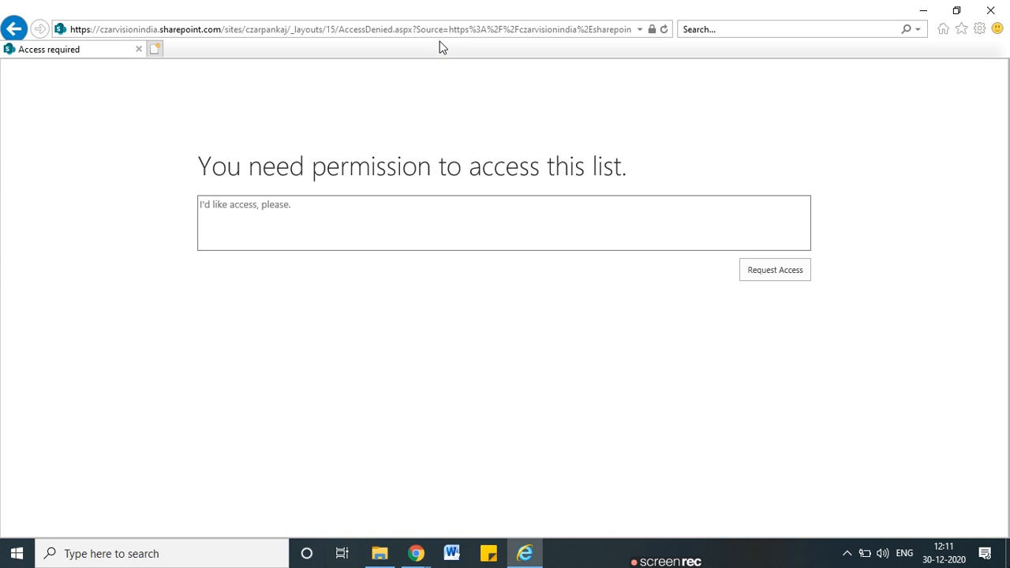
key(alt+Tab)
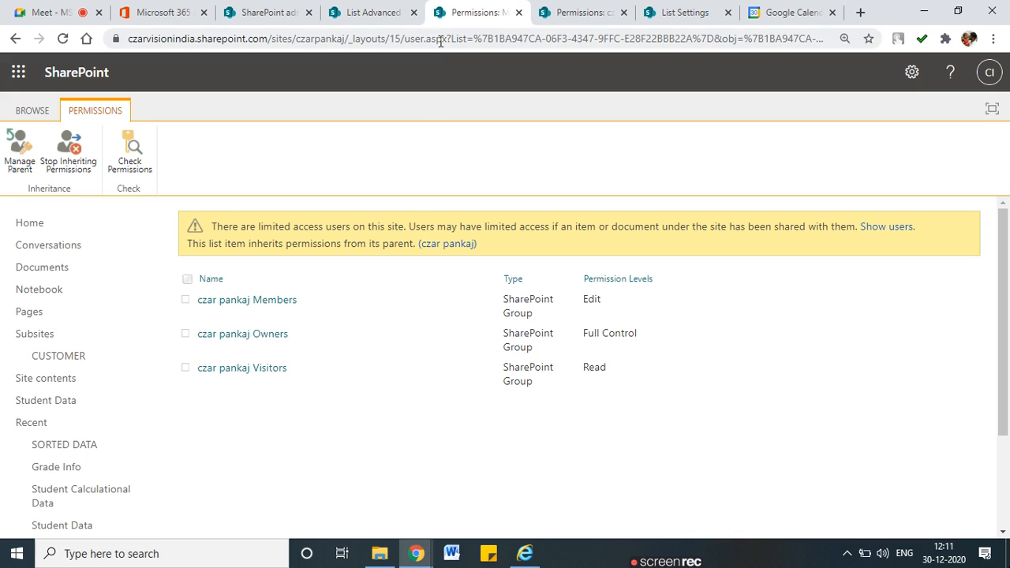
Invite the test user into the czar pankaj Members group via New and Share
click(250, 369)
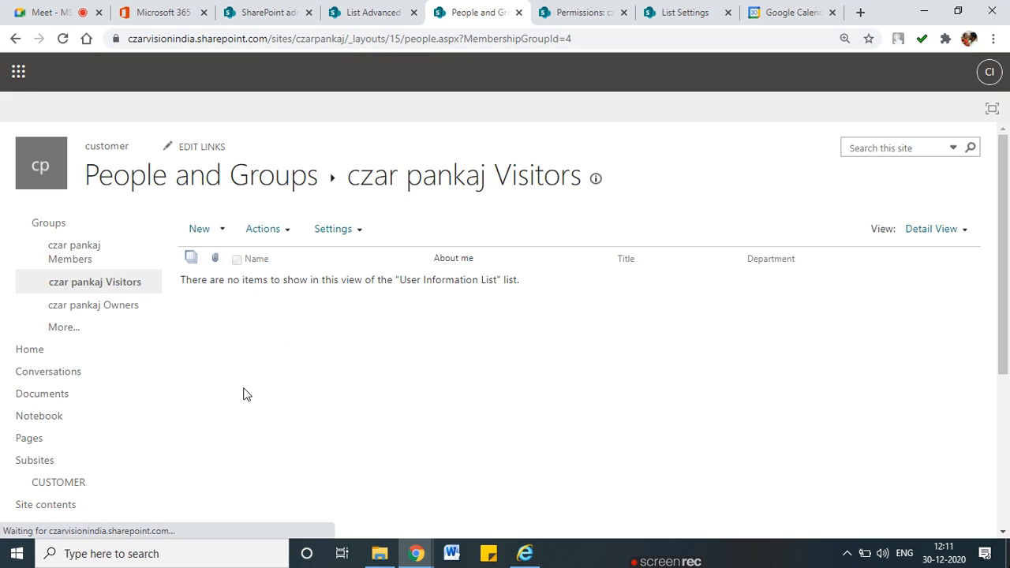
click(198, 233)
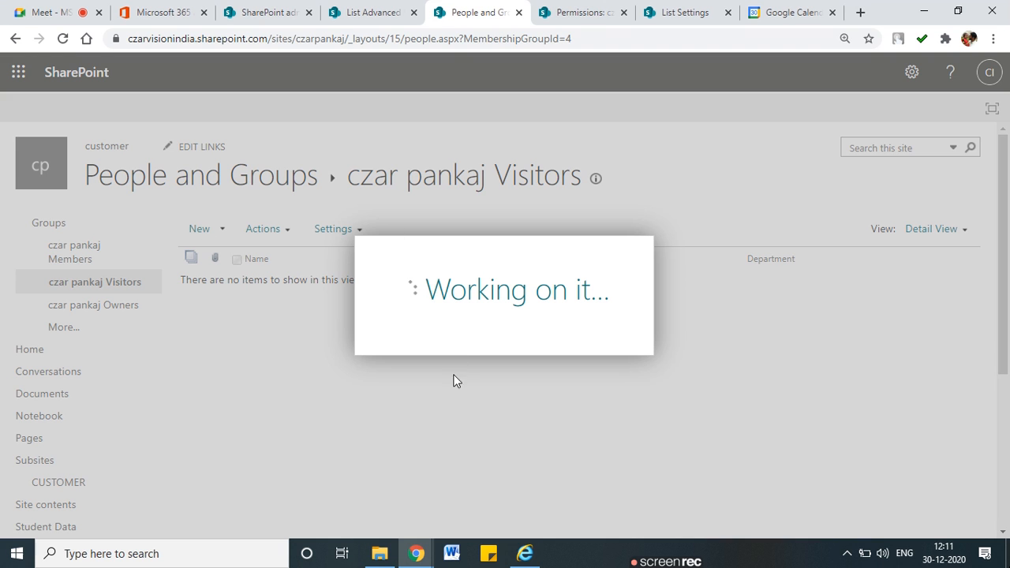
click(15, 39)
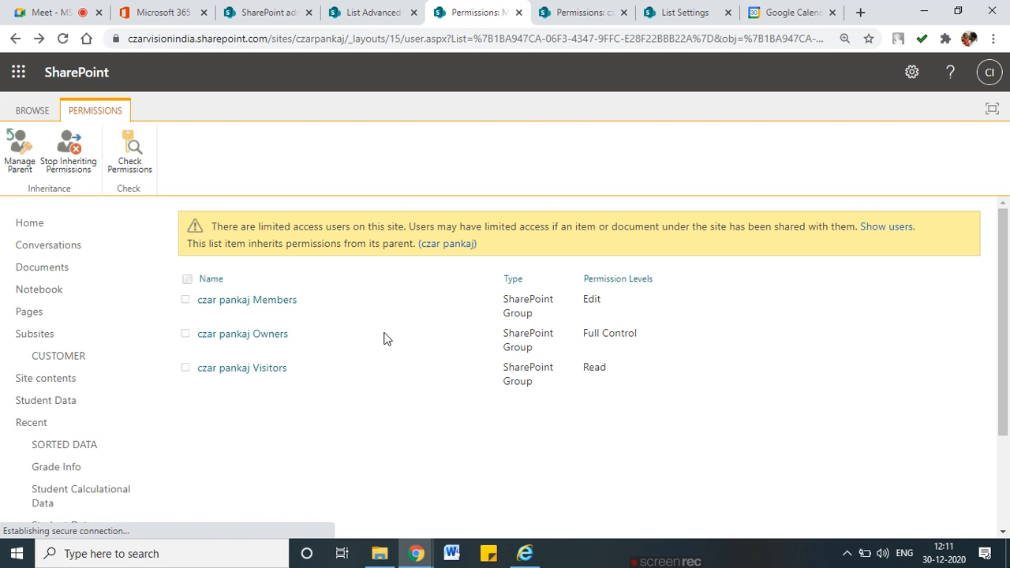
click(277, 310)
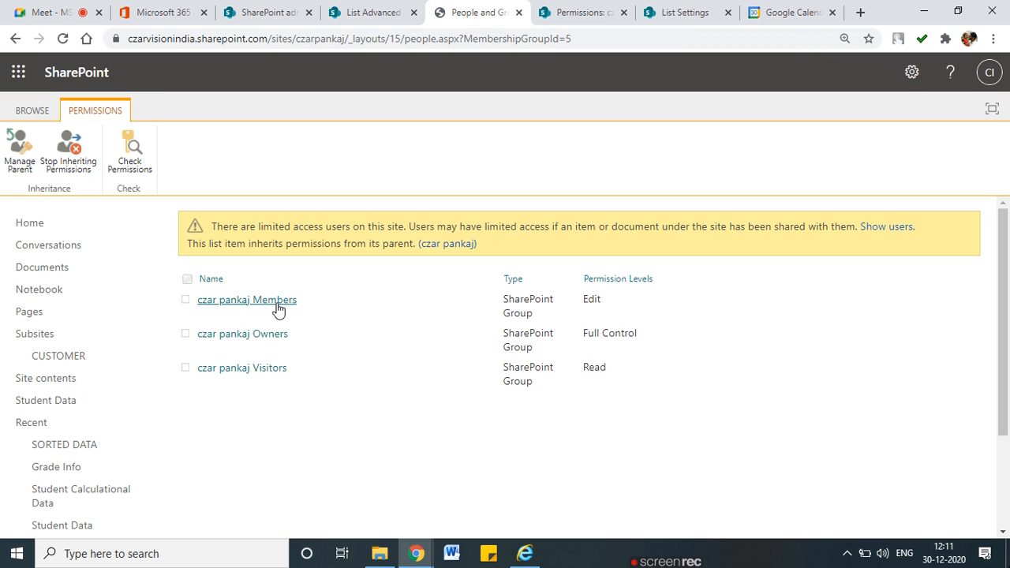
click(194, 229)
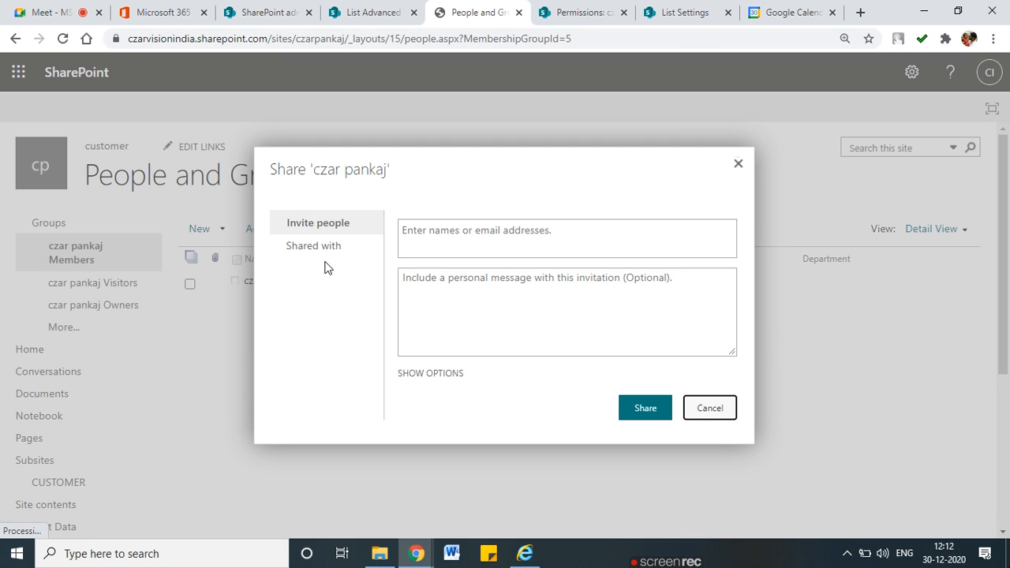
click(464, 240)
text(sham)
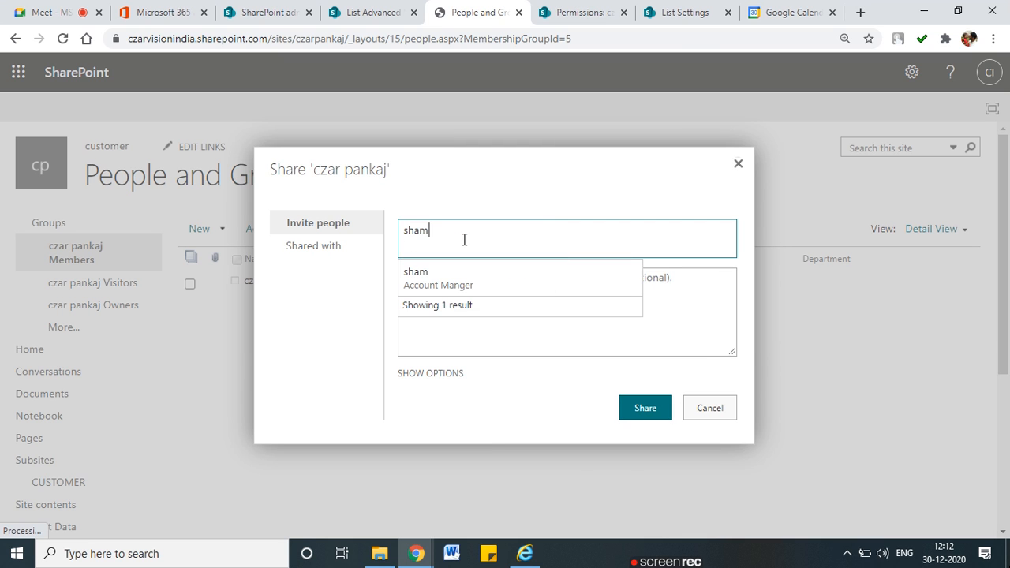
click(467, 278)
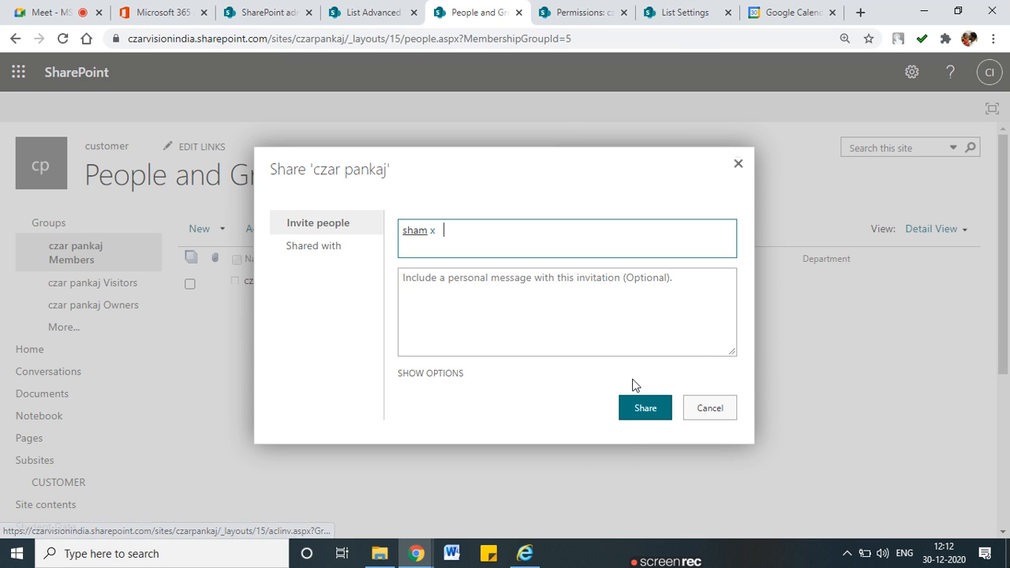
click(661, 407)
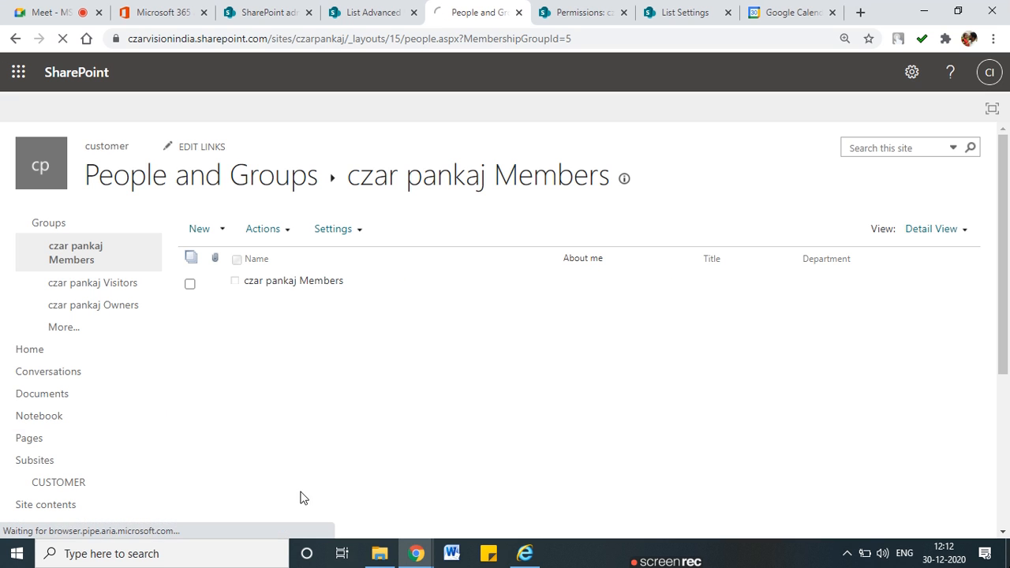
click(519, 559)
Trim Internet Explorer's address to end at /sites/czarpankaj and load the site home page
click(254, 29)
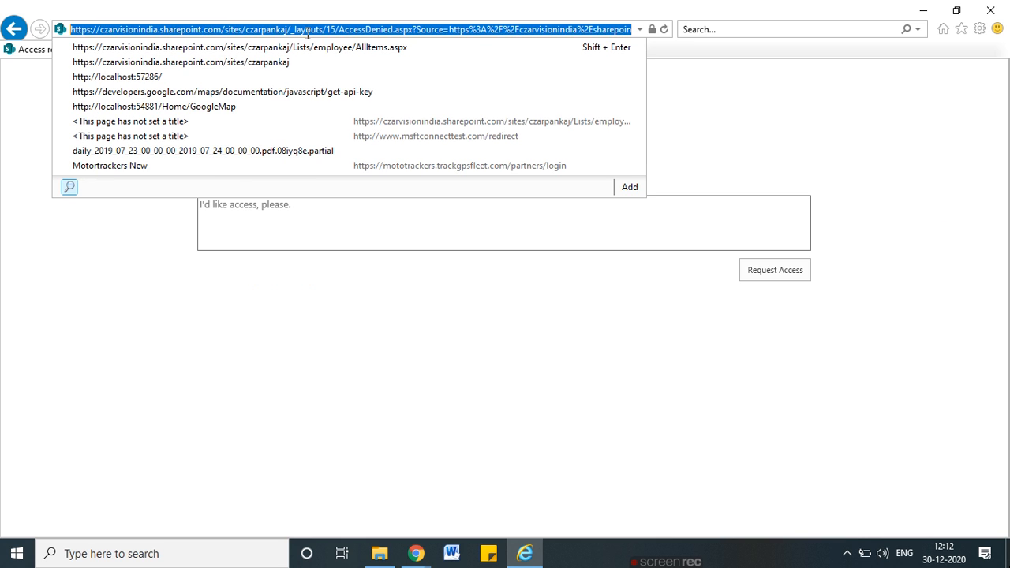
click(284, 29)
drag(285, 29, 778, 24)
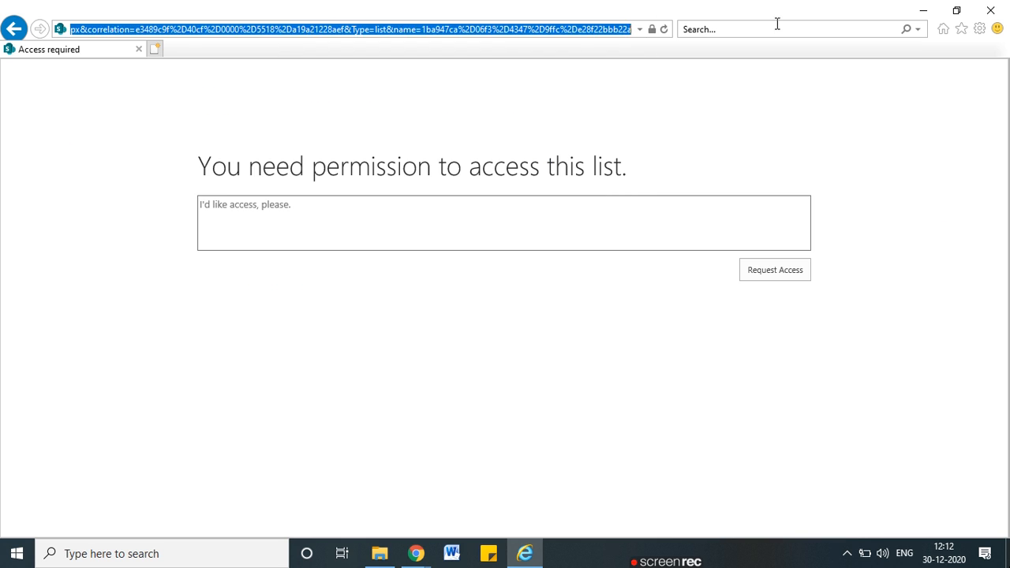
key(BackSpace)
key(Return)
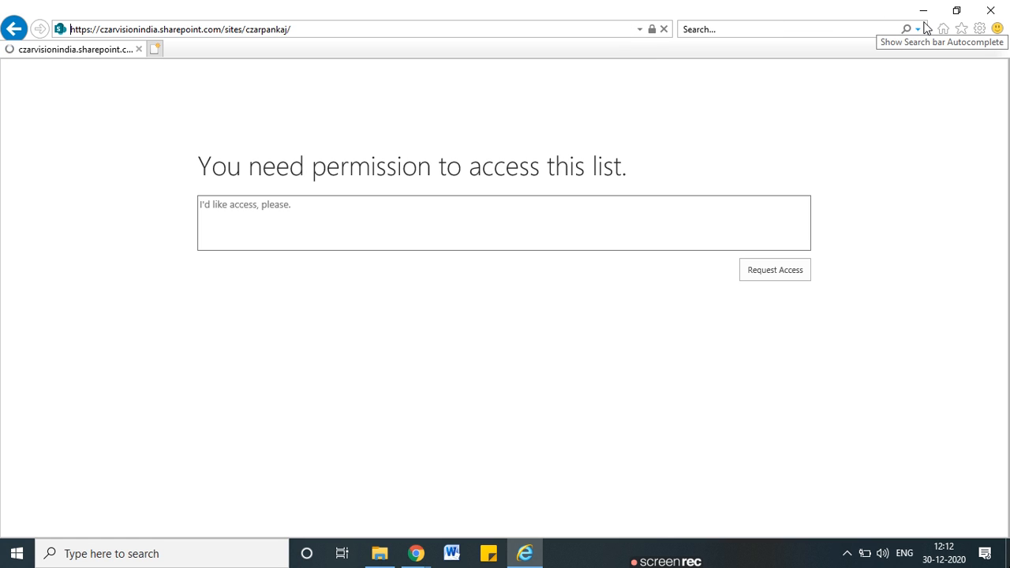
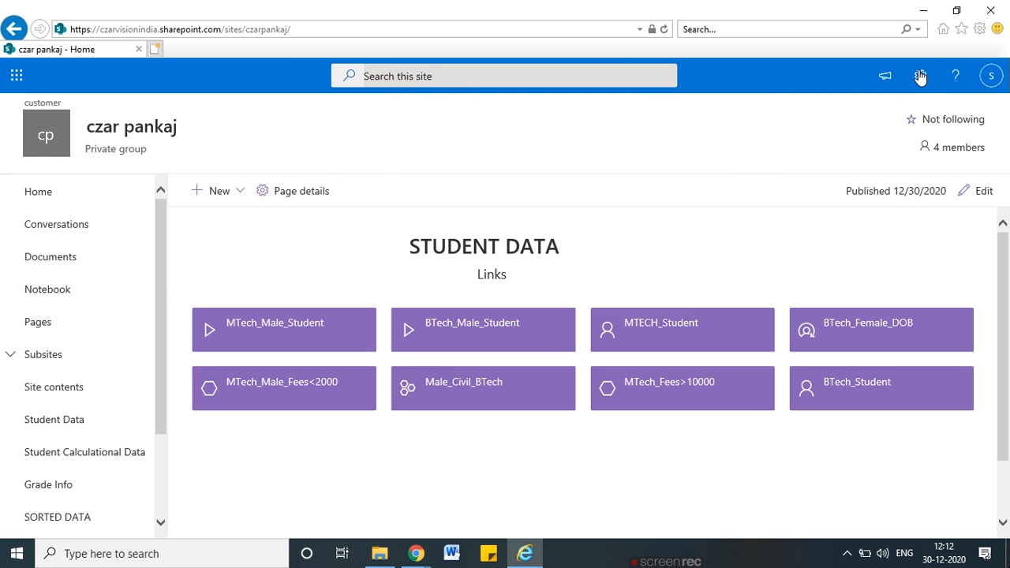
Show the Settings pane on the czar pankaj home page and circle its site settings links
click(919, 77)
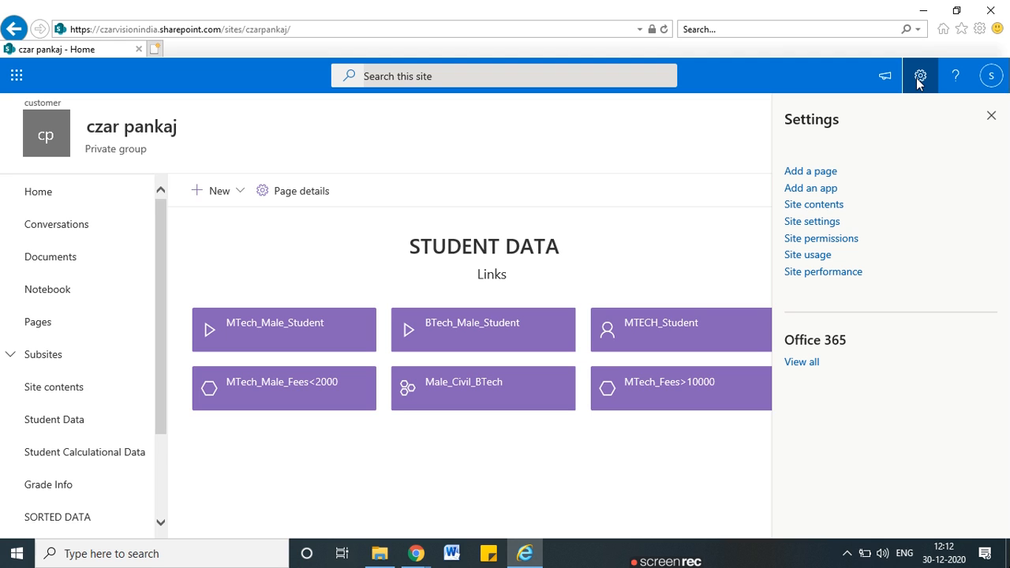
mouse_move(870, 164)
mouse_down()
mouse_move(836, 155)
mouse_move(773, 177)
mouse_up()
drag(802, 300, 876, 226)
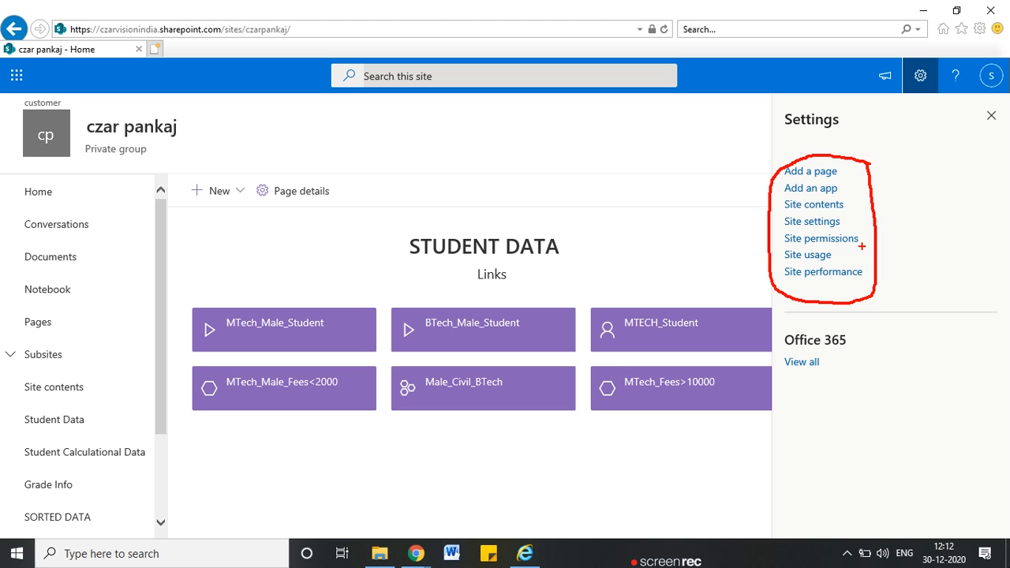
mouse_move(409, 561)
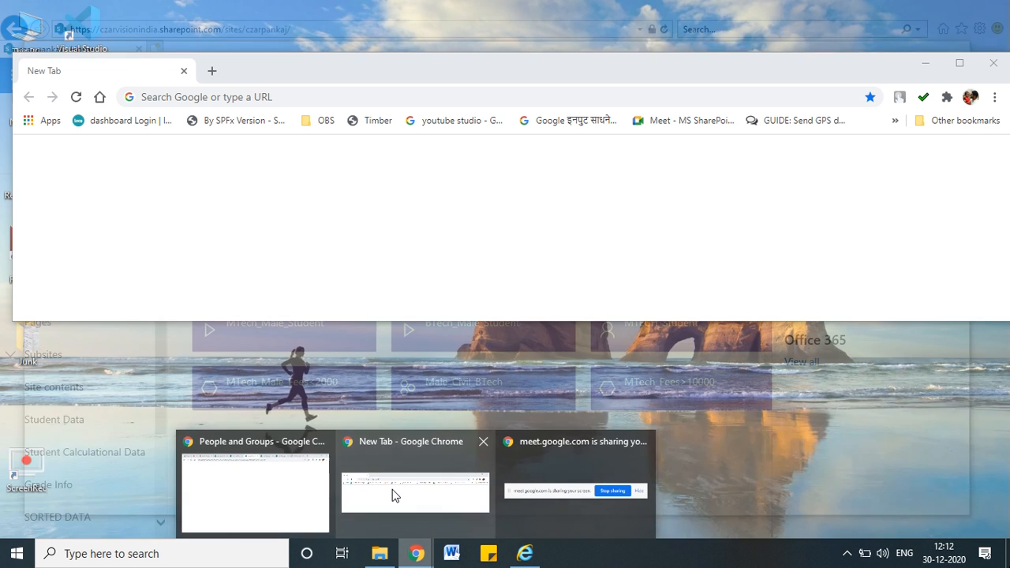
click(393, 494)
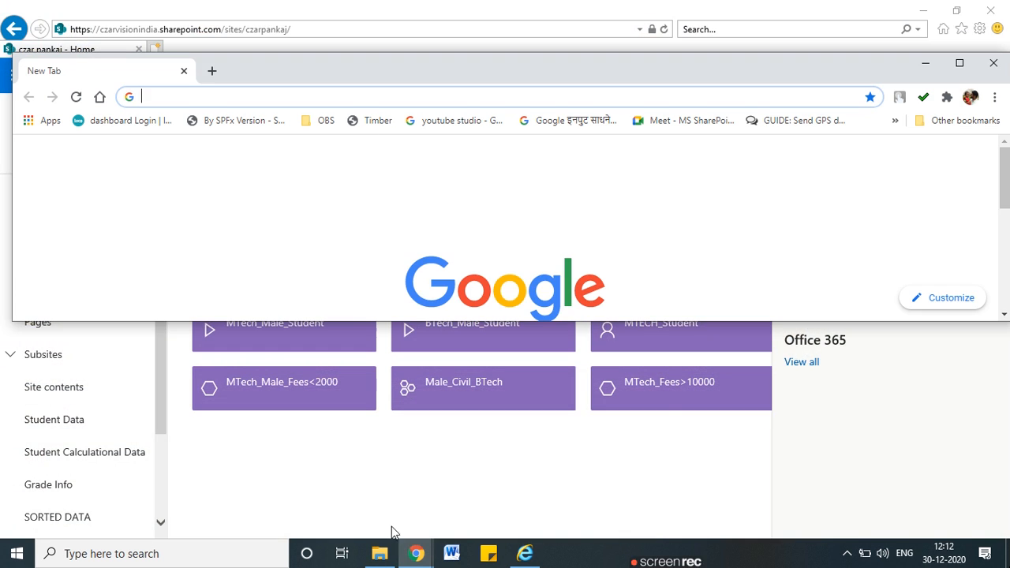
click(733, 449)
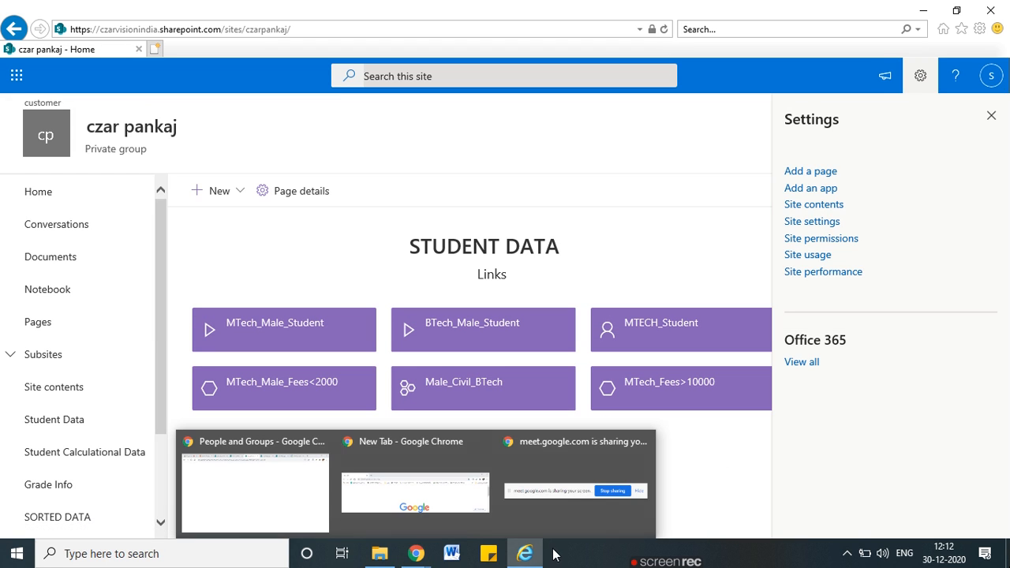
Check the People and Groups page, account and Settings panels, then return to the site home
click(220, 441)
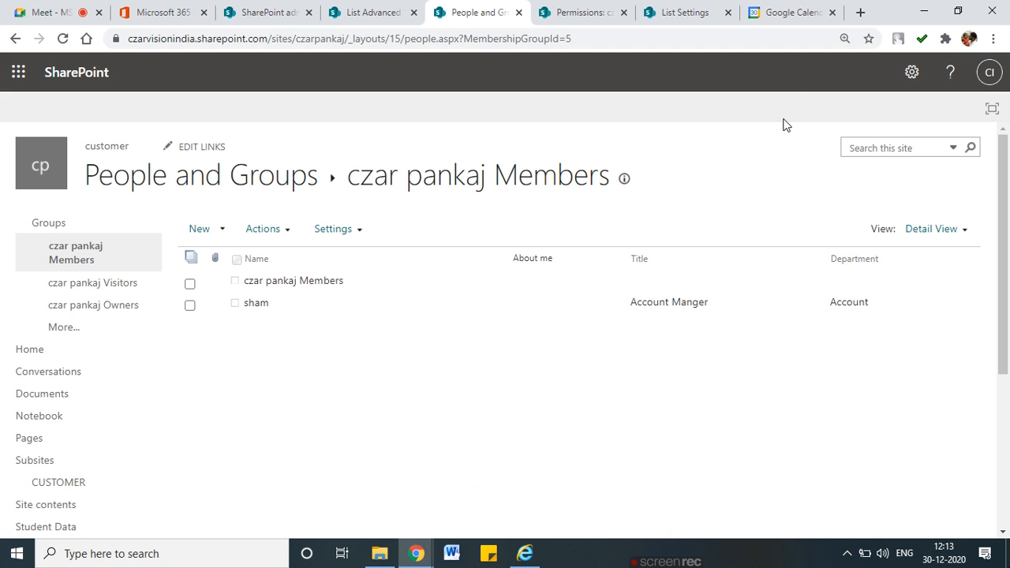
click(989, 72)
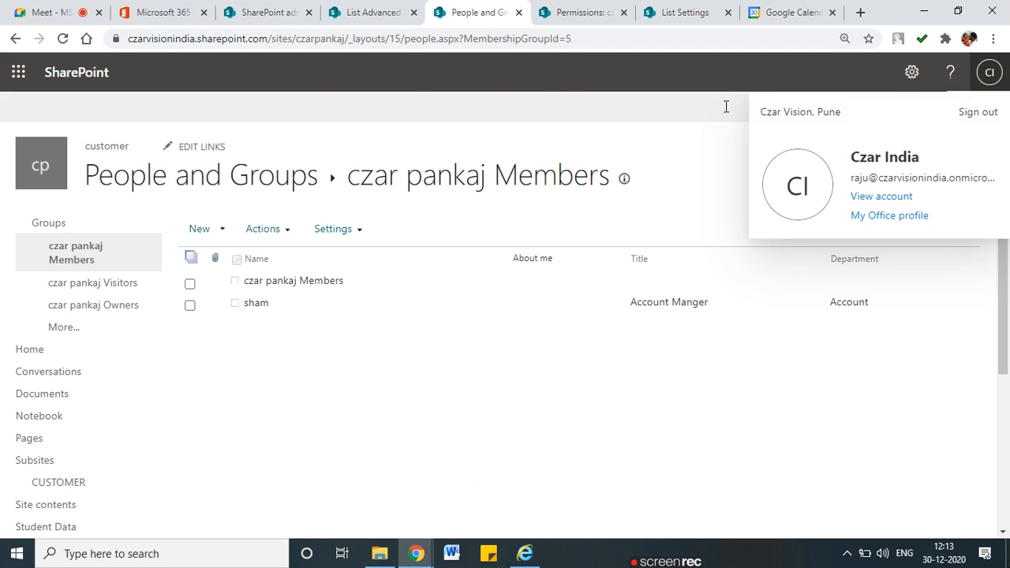
click(62, 38)
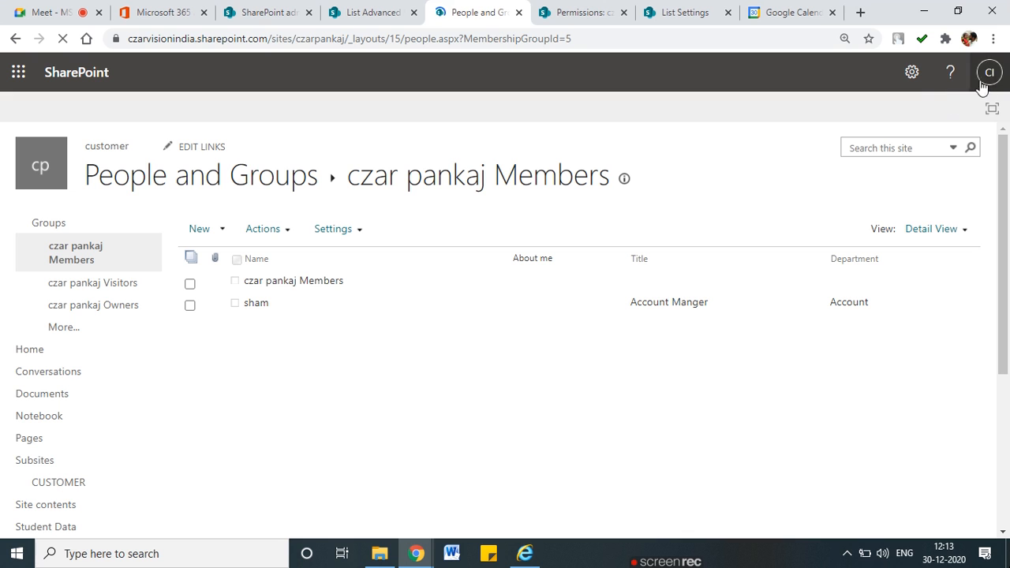
click(913, 74)
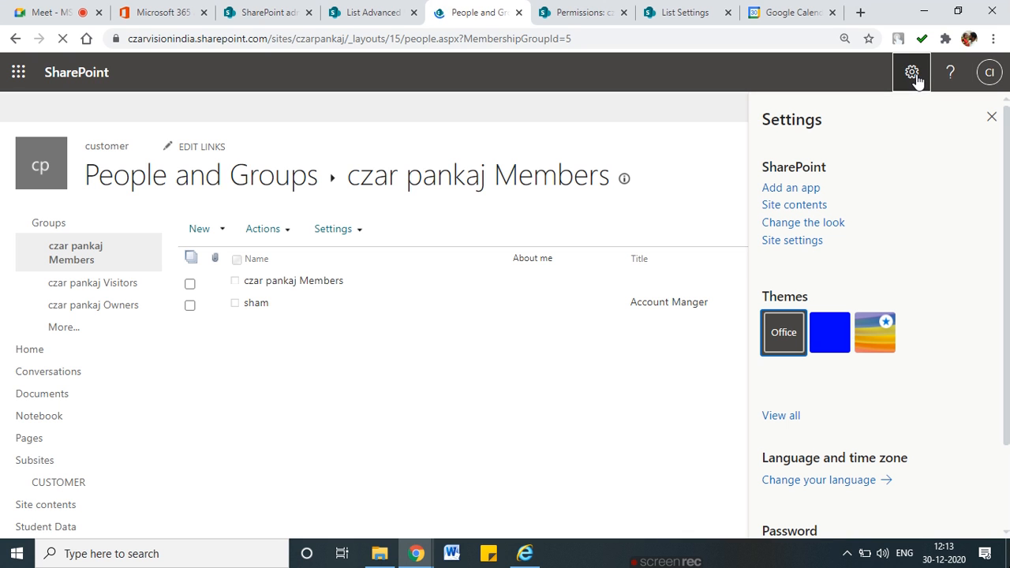
click(992, 116)
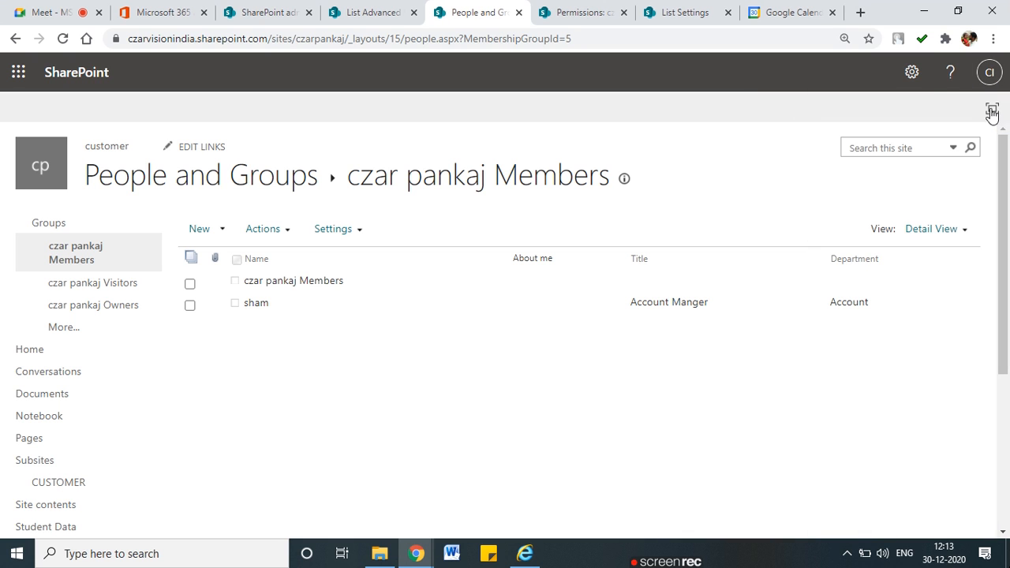
click(911, 73)
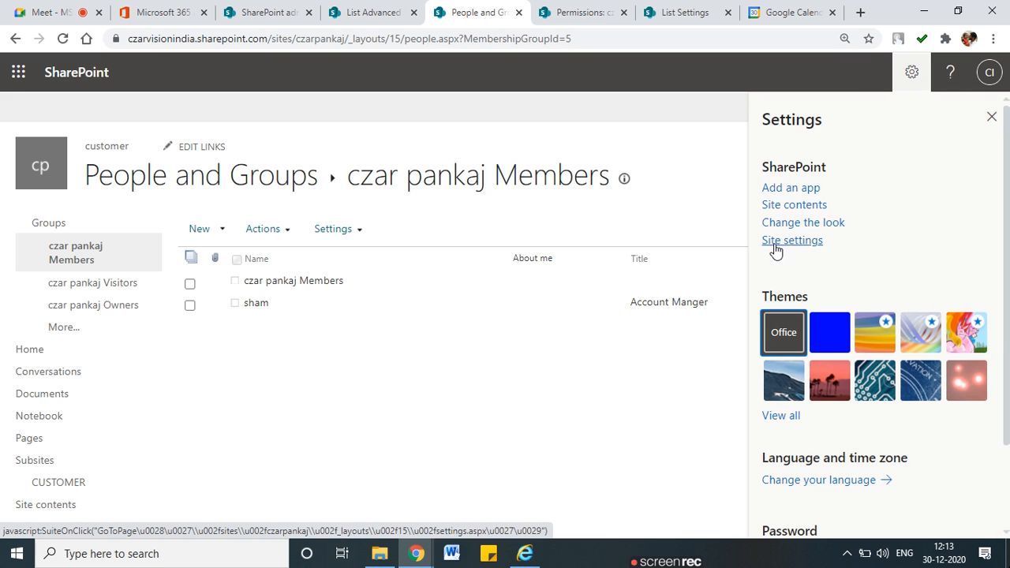
click(30, 350)
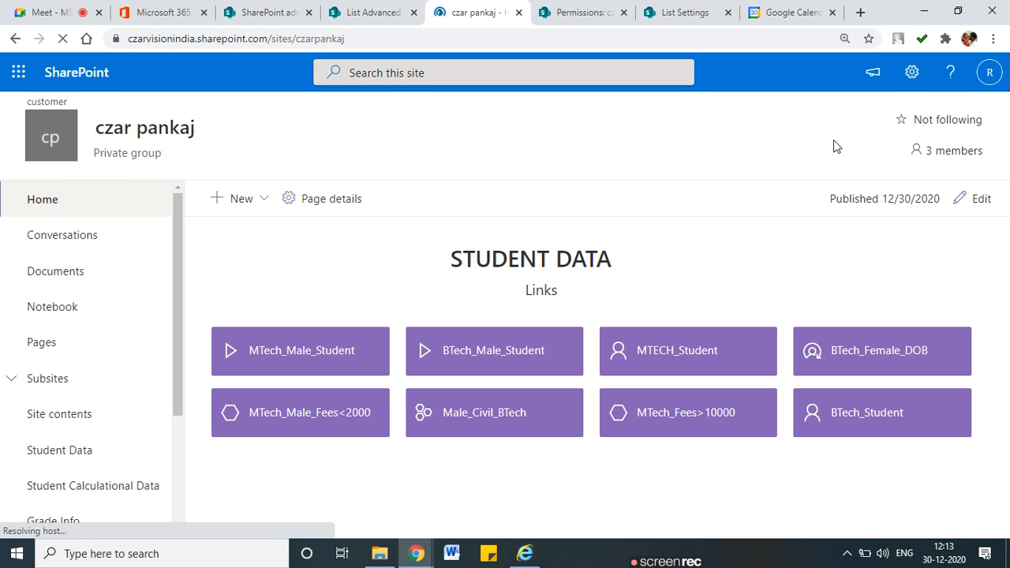
Close the Settings pane and open Employee 2021 List from the left navigation
click(911, 74)
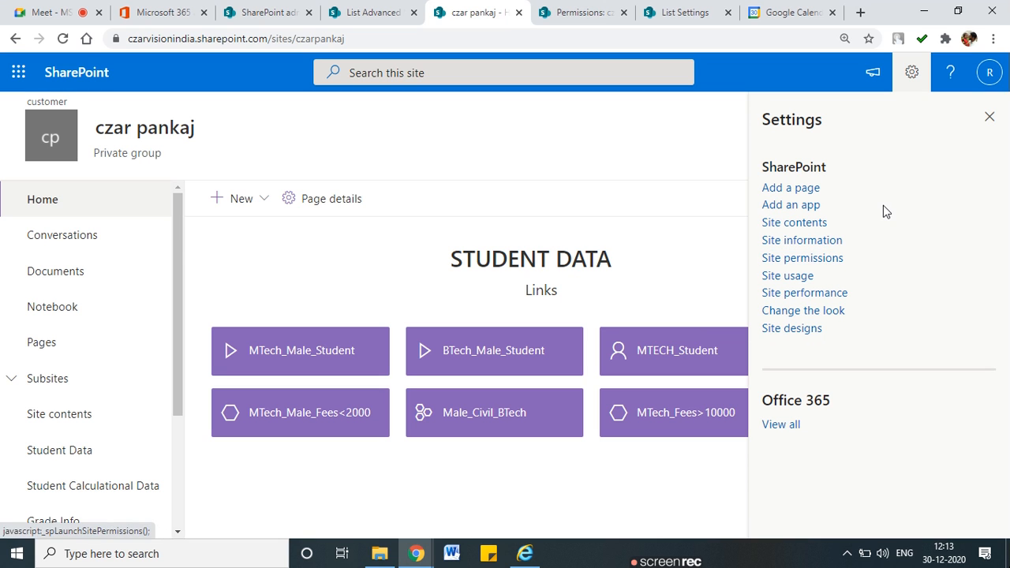
click(988, 119)
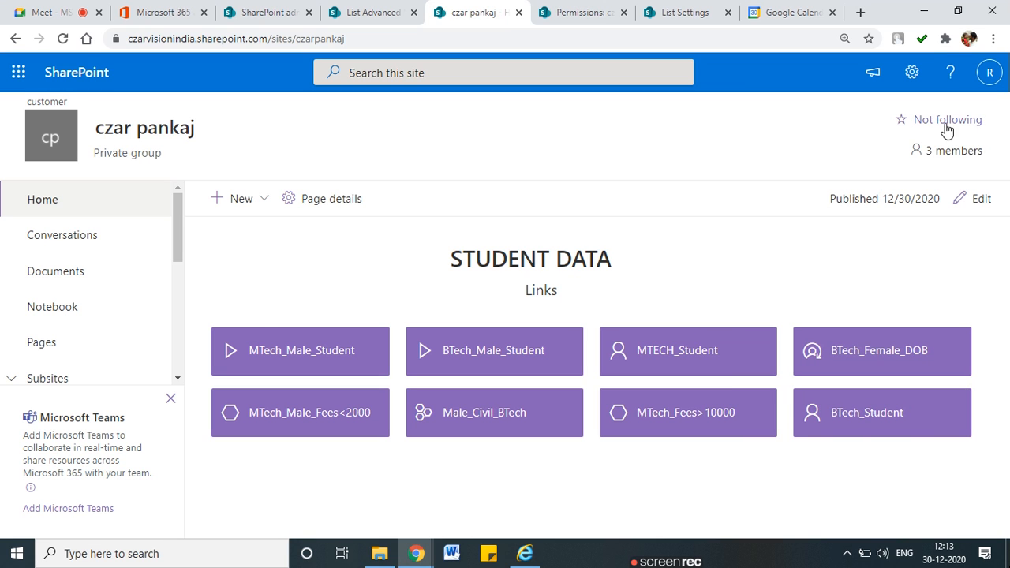
scroll(108, 344, down, 5)
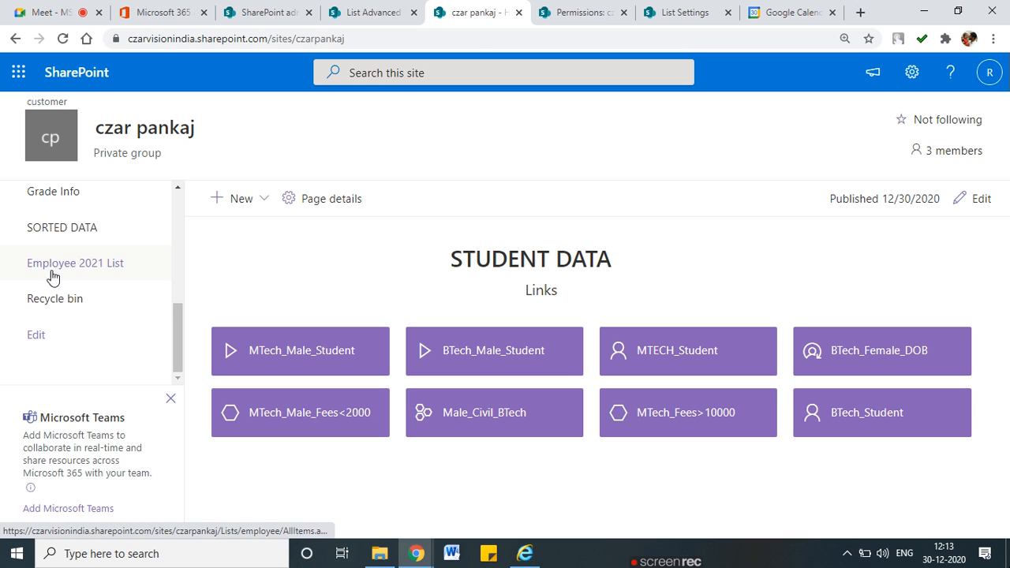
click(52, 270)
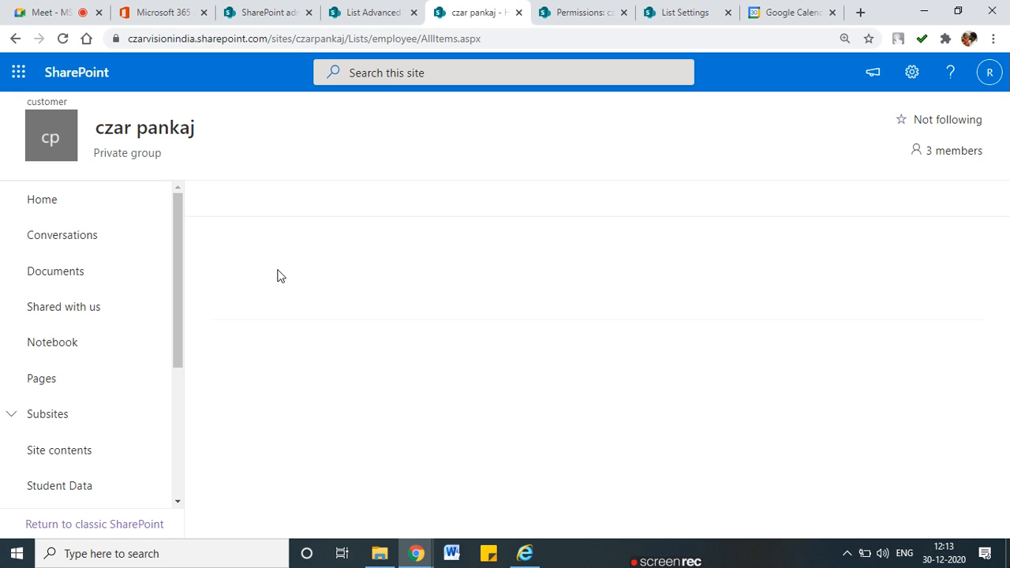
In the list's Advanced settings, set Create and Edit access to 'Create items and edit items that were created by the user'
click(687, 8)
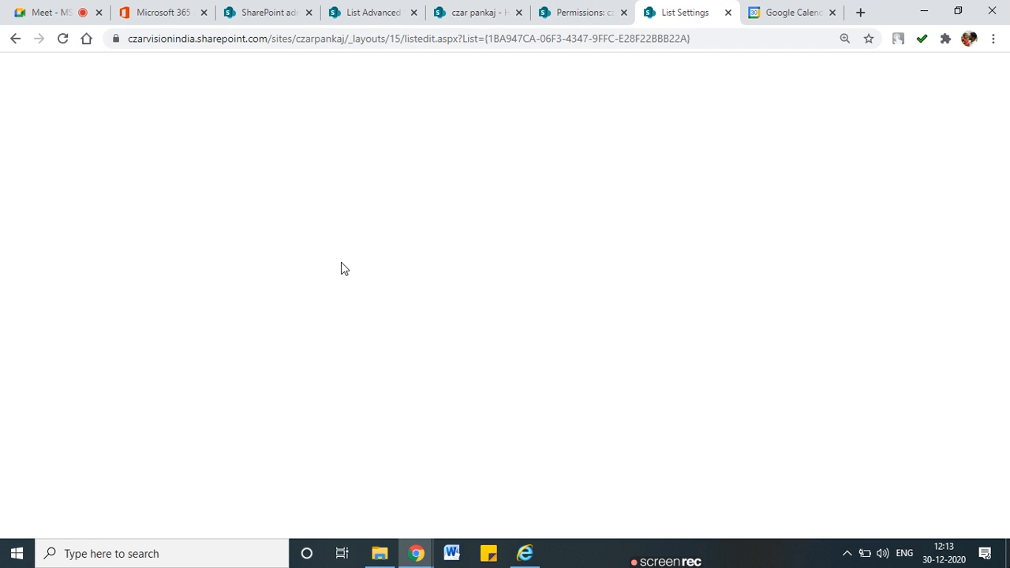
scroll(237, 399, down, 2)
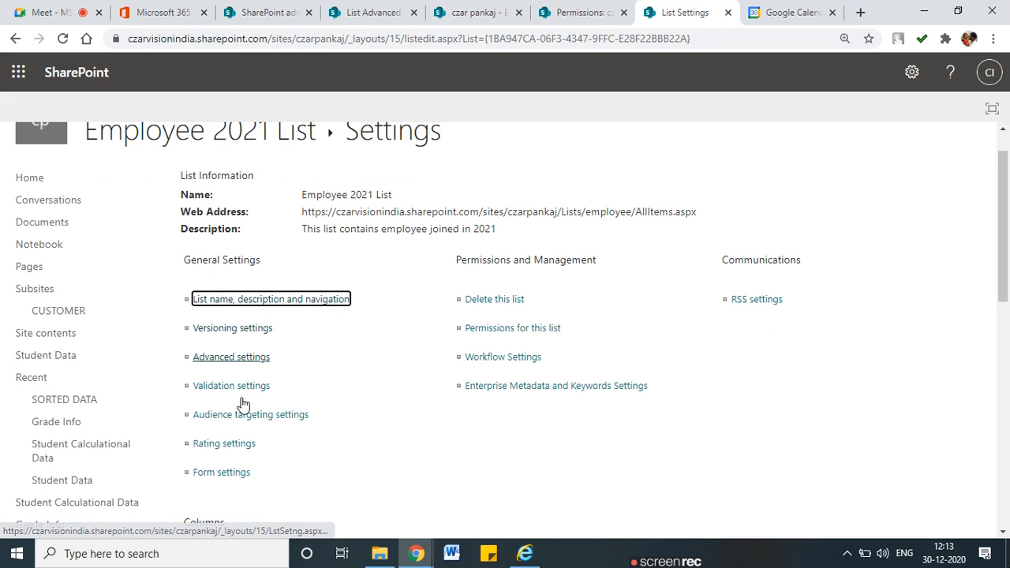
click(230, 328)
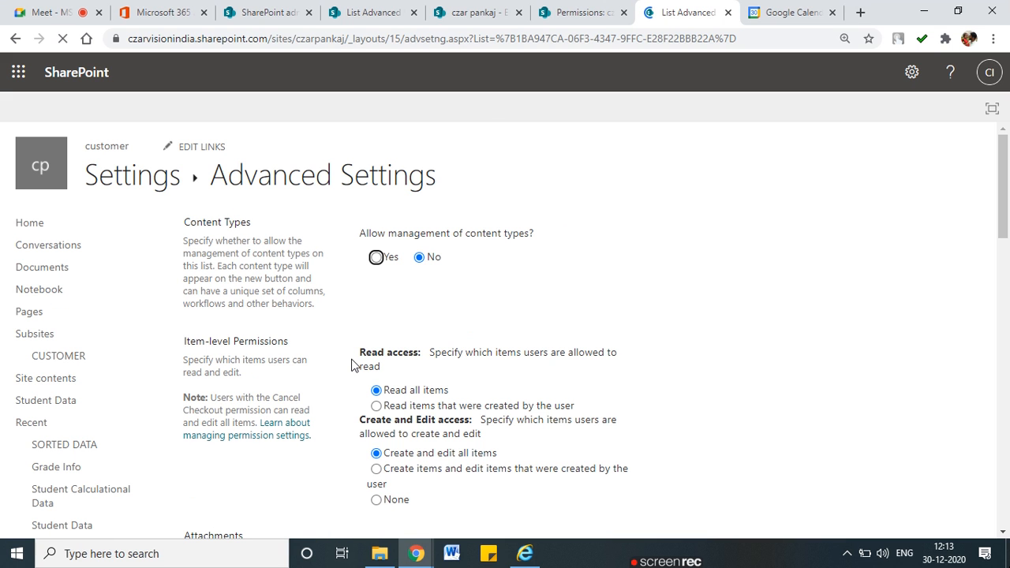
scroll(352, 364, down, 5)
scroll(355, 366, up, 2)
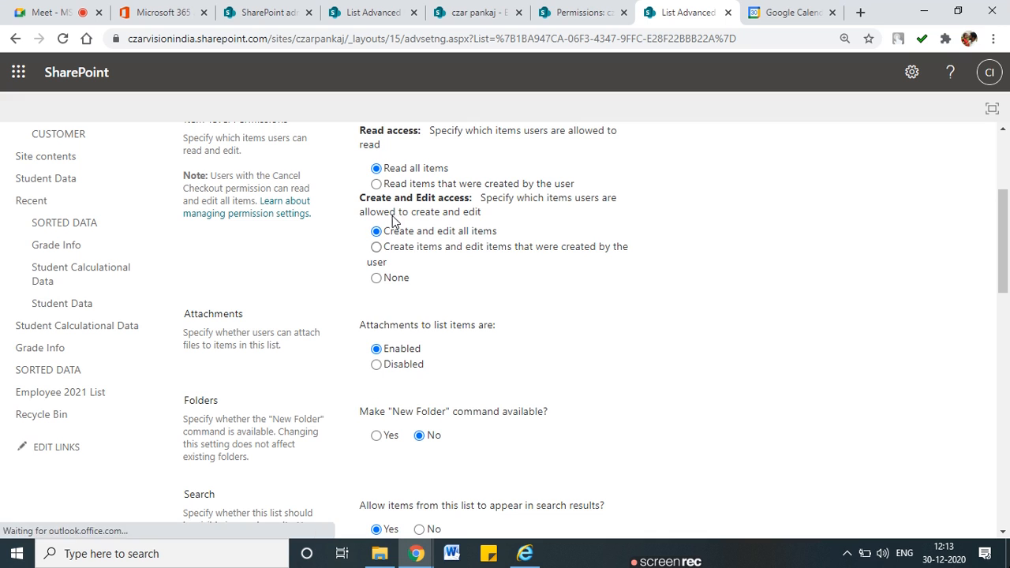
click(376, 248)
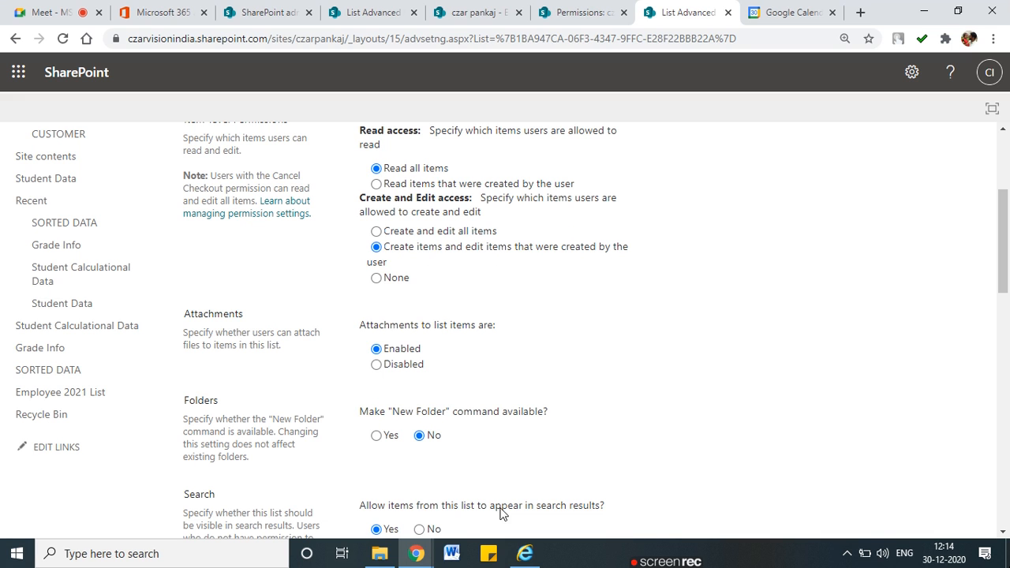
click(526, 555)
scroll(74, 454, down, 3)
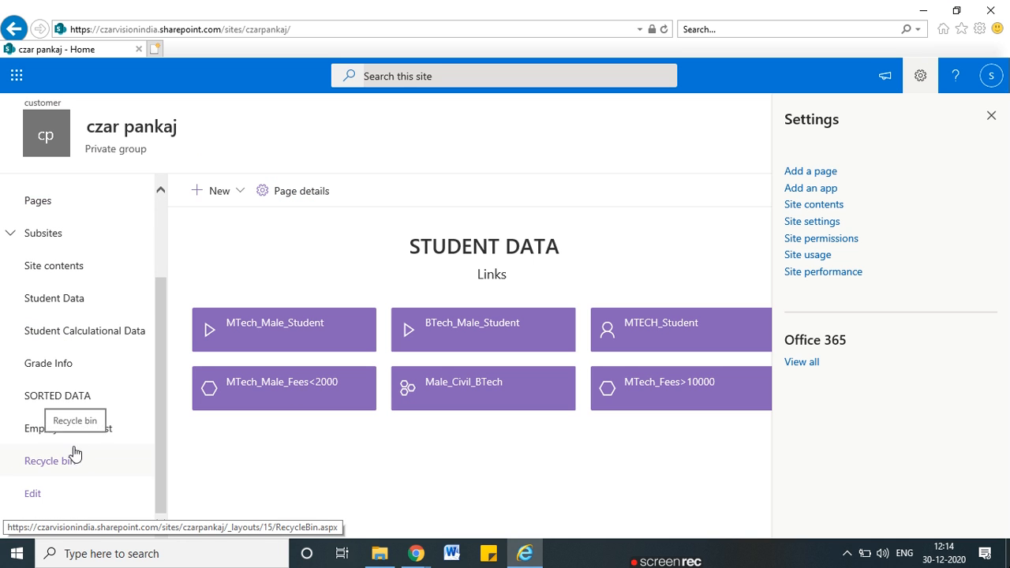
click(70, 427)
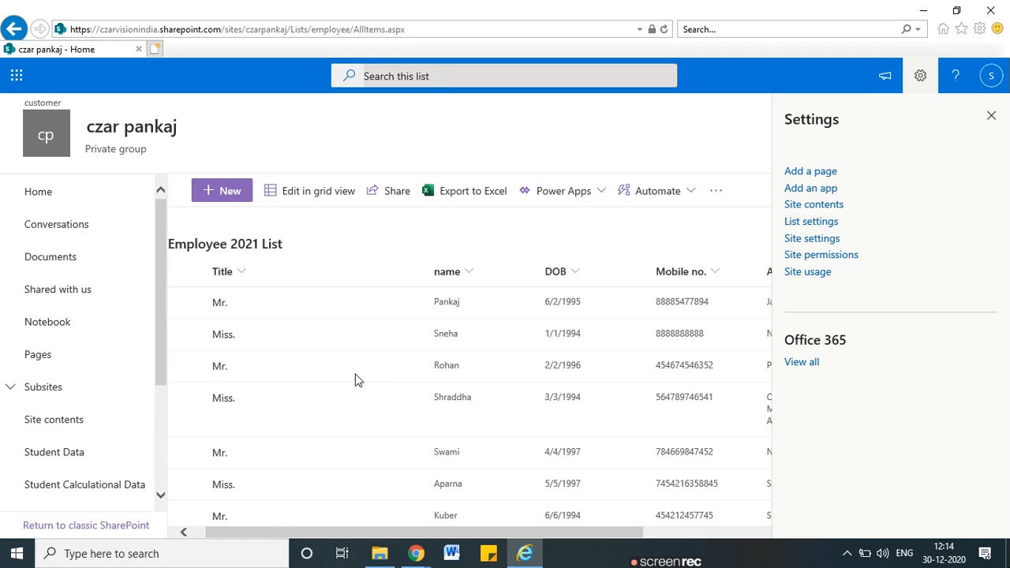
click(178, 367)
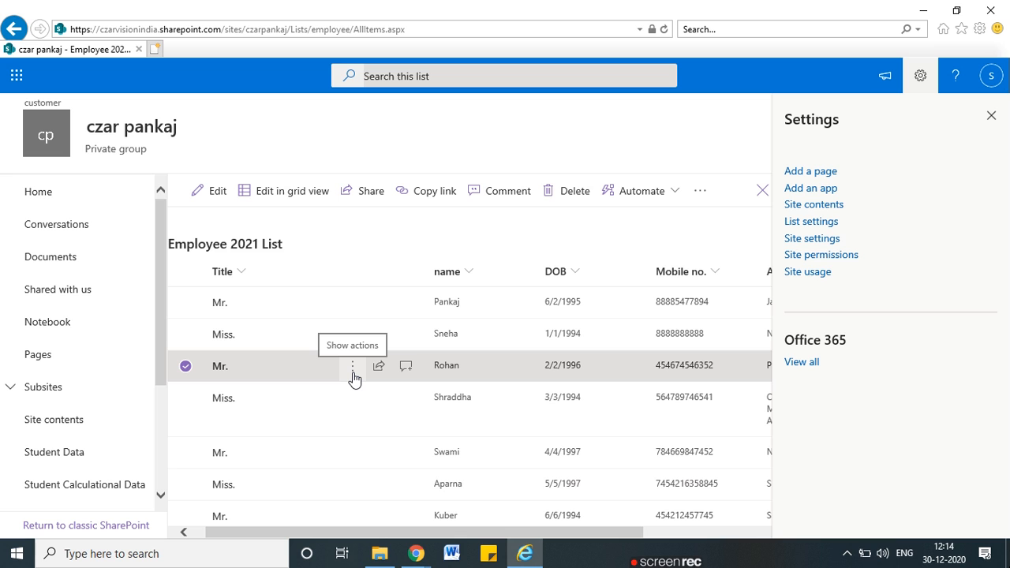
click(204, 199)
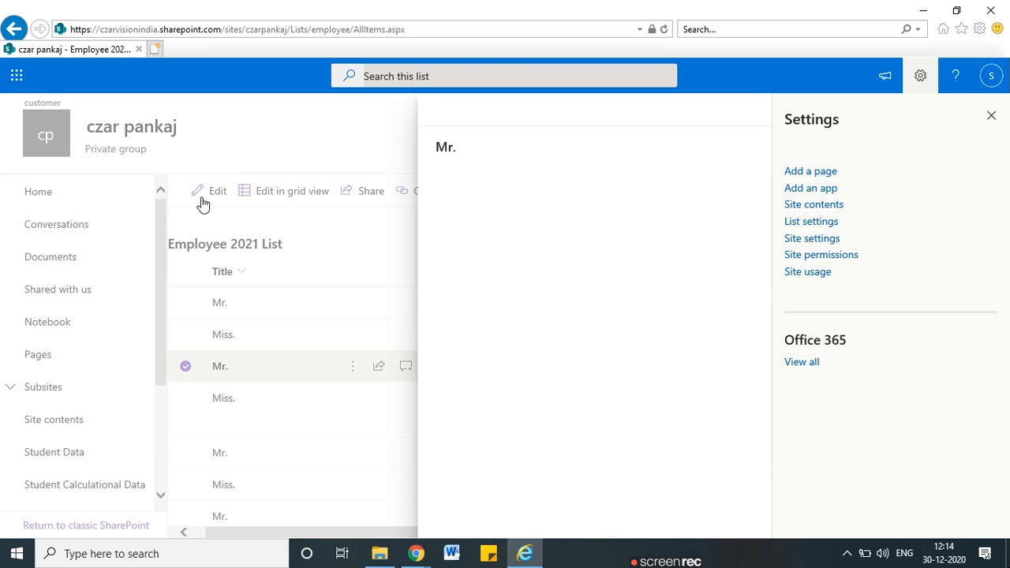
click(993, 116)
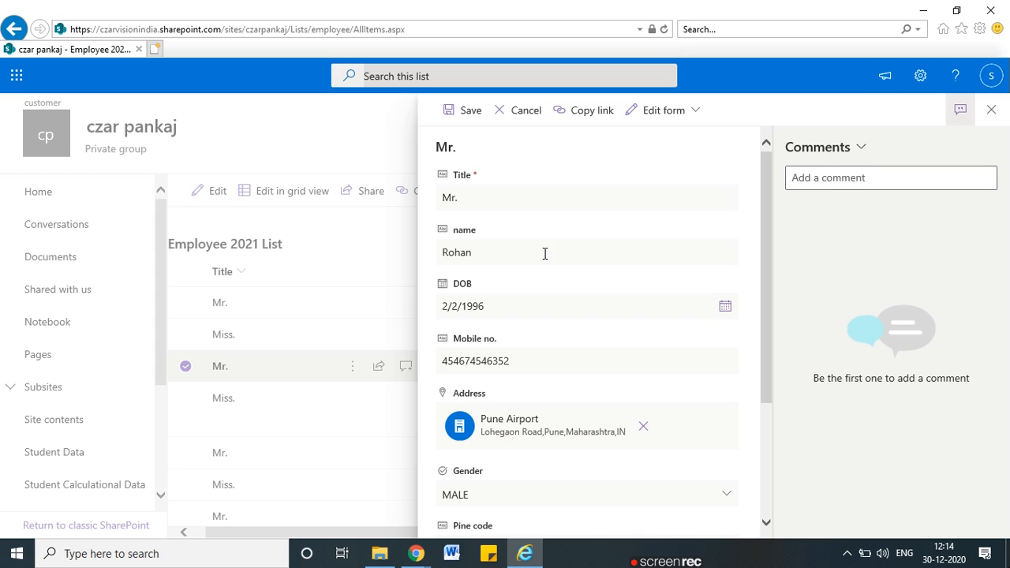
click(545, 257)
click(544, 253)
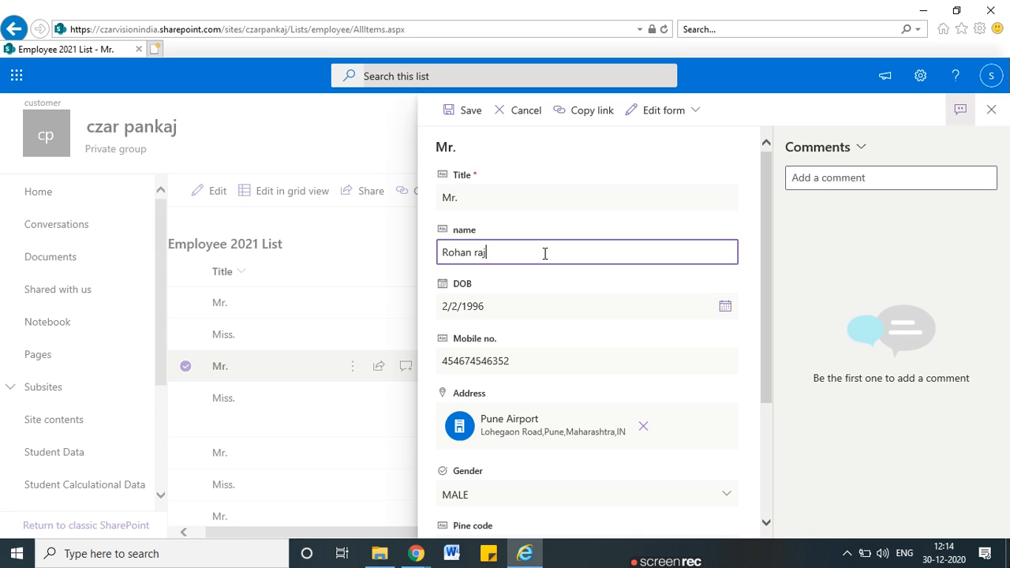
text(rajput)
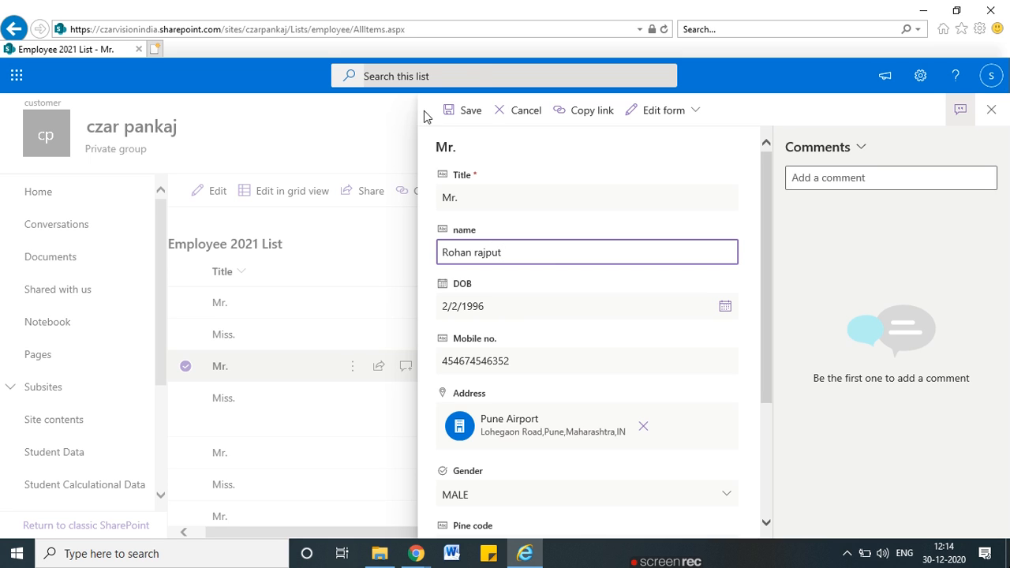
click(463, 110)
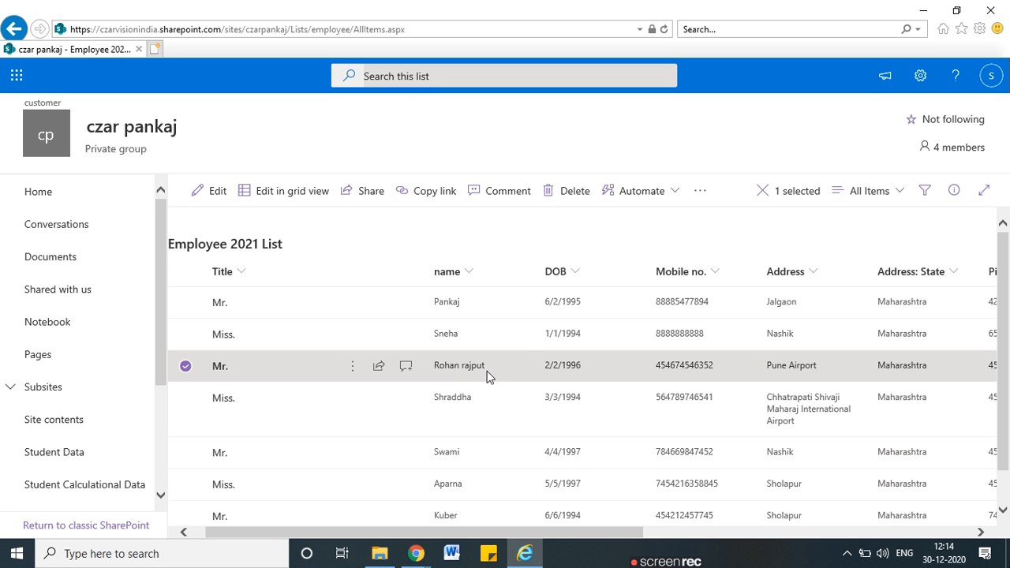
click(921, 11)
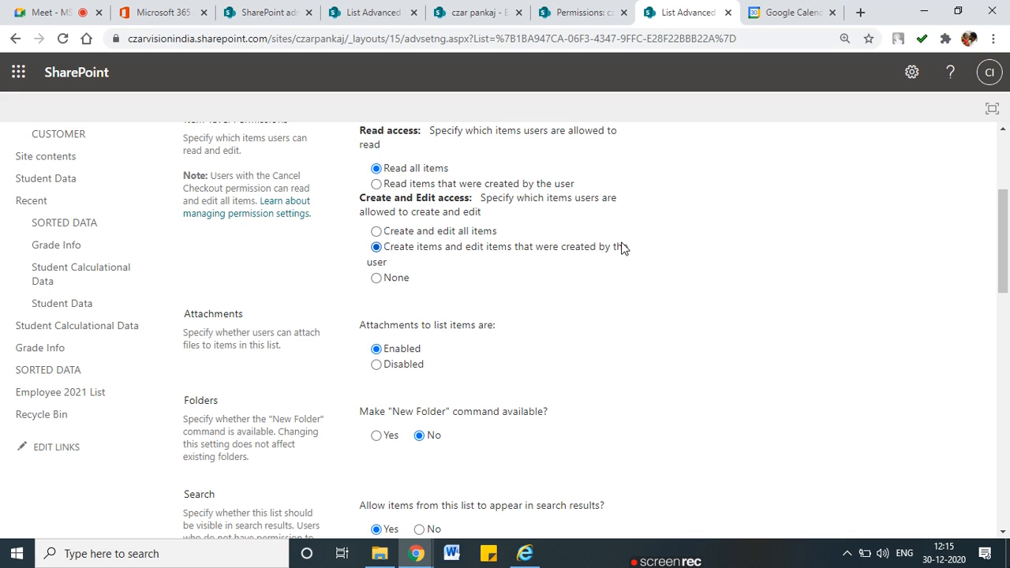
Confirm the list's Advanced Settings changes with OK
drag(1006, 241, 1007, 475)
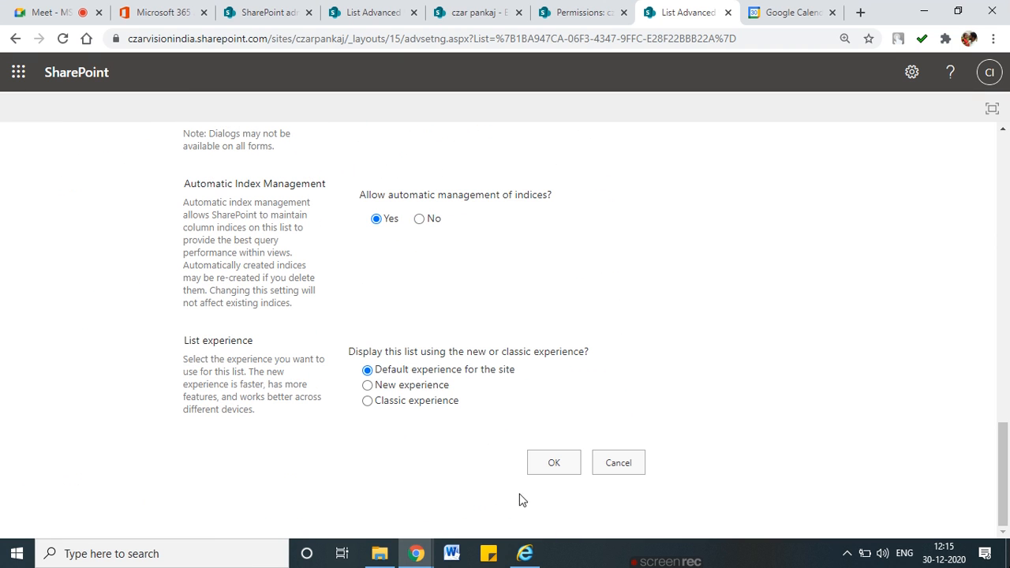
click(541, 464)
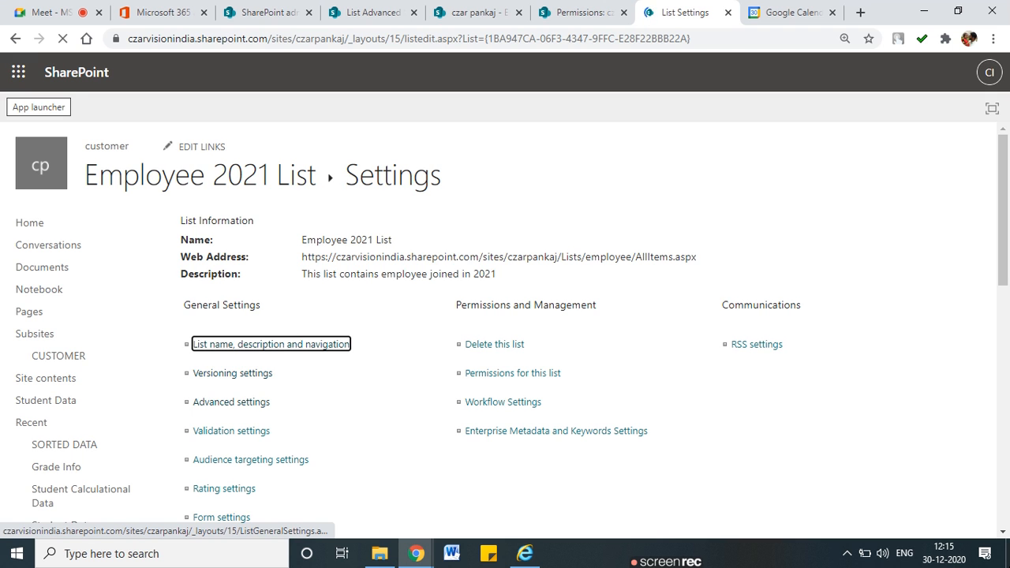
Reload the Employee 2021 List page in Internet Explorer
click(525, 553)
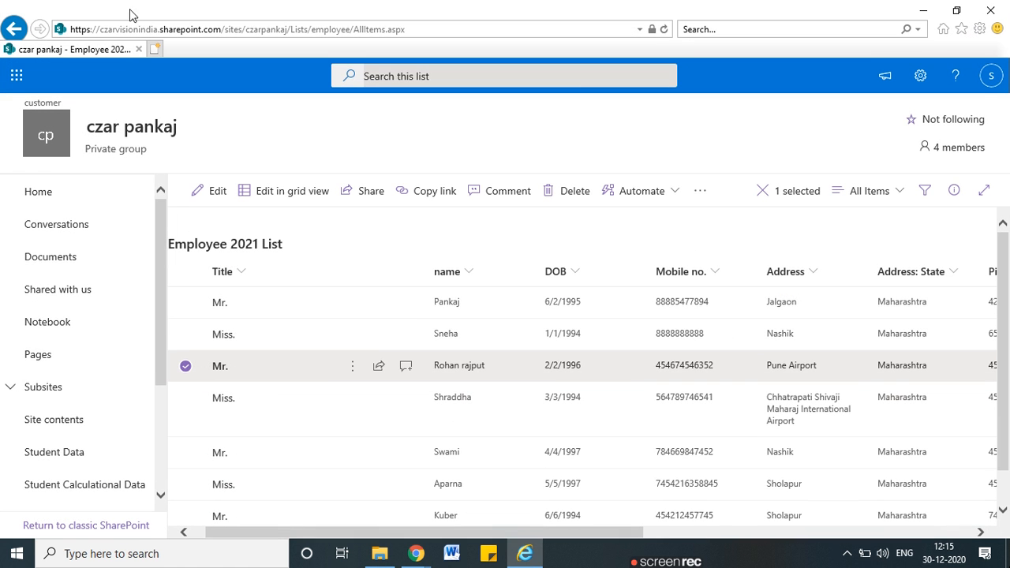
click(556, 30)
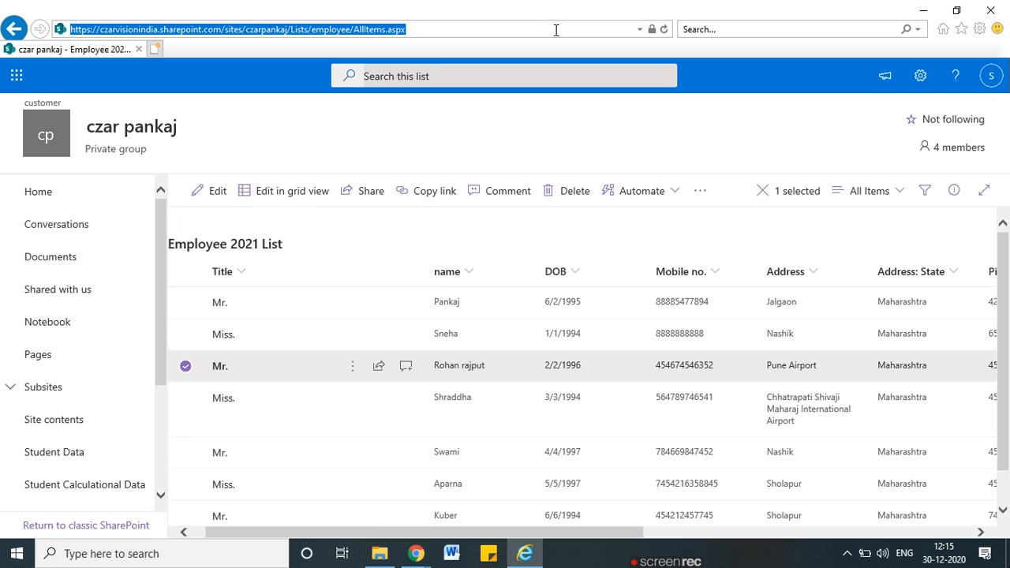
key(Return)
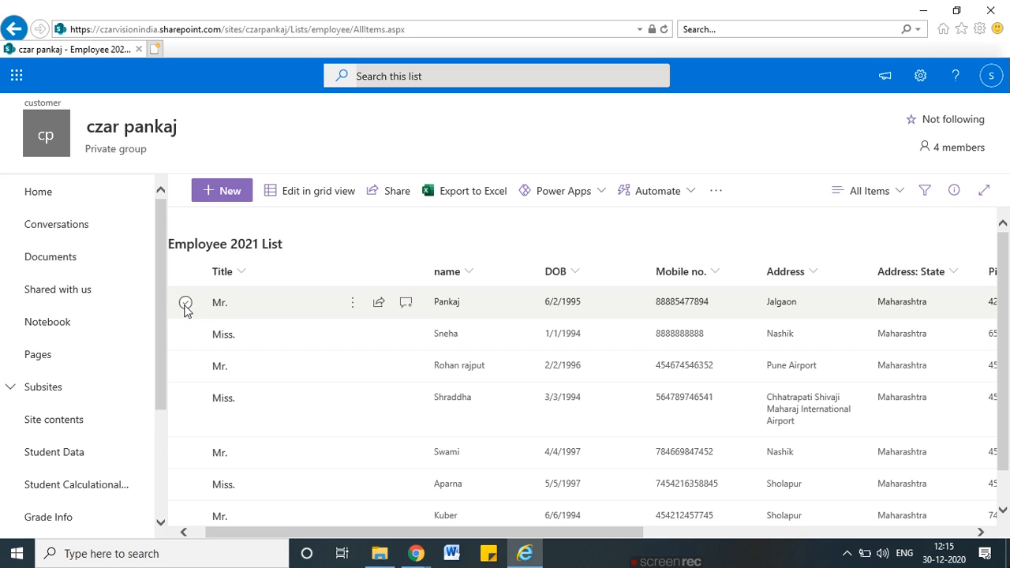
Append 'pawar' to the first employee's name and save, which ends on access denied
click(185, 304)
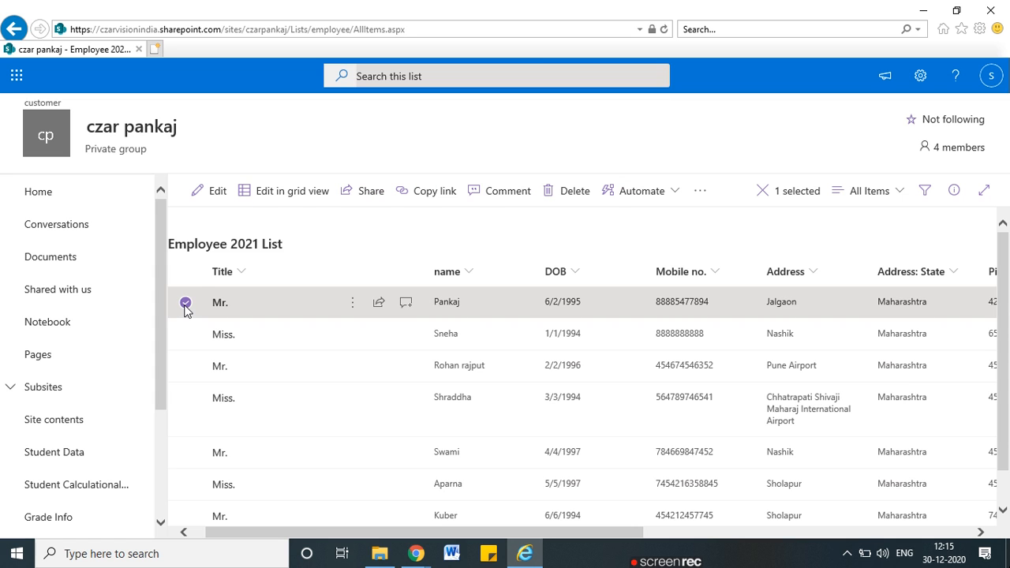
click(213, 191)
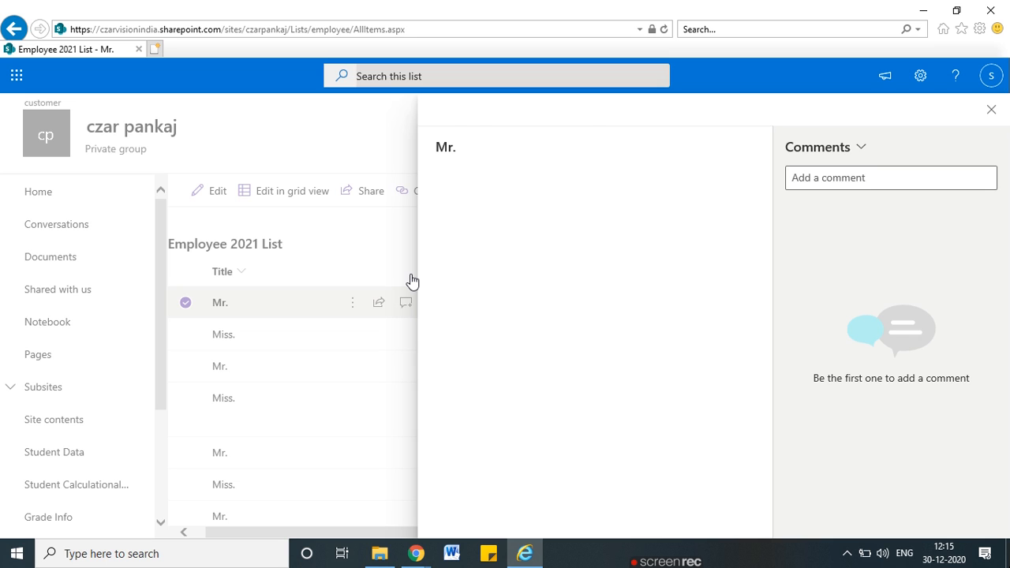
click(503, 203)
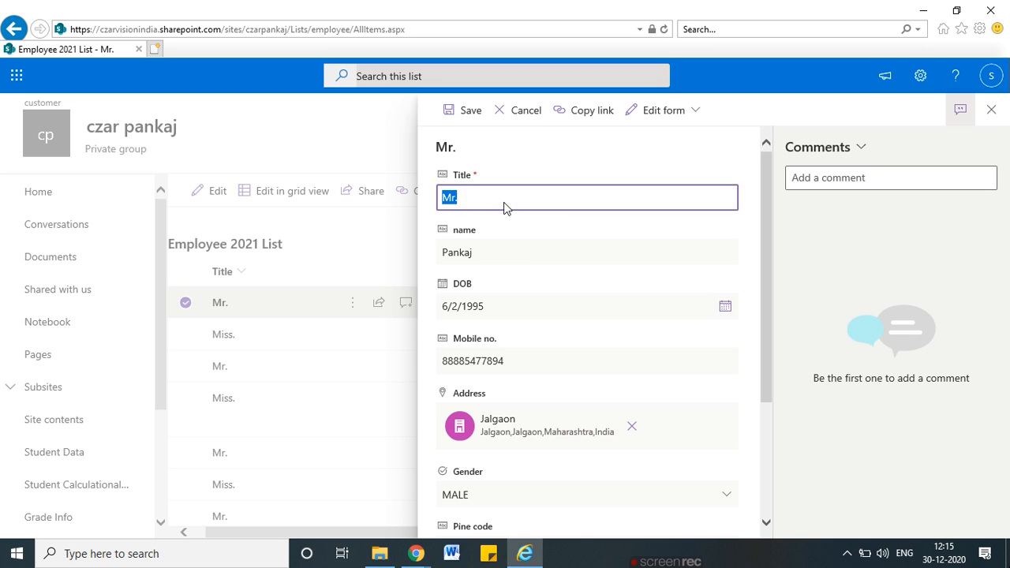
double_click(513, 254)
click(514, 255)
text(pawar)
click(460, 110)
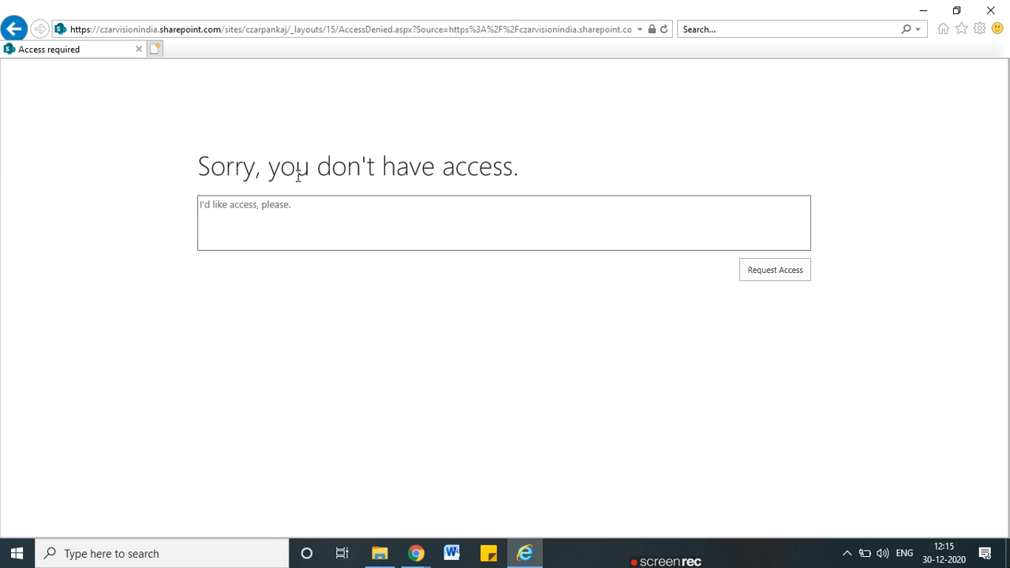
Go back from the access-denied page to Employee 2021 List and start a new item
mouse_move(519, 144)
mouse_down()
mouse_move(169, 167)
mouse_move(351, 211)
mouse_move(508, 129)
mouse_up()
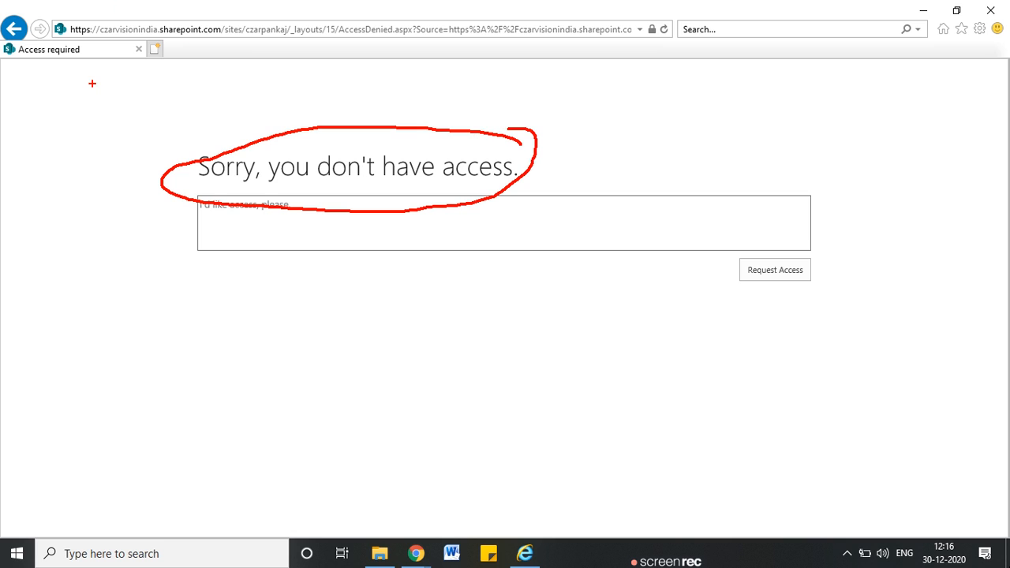
key(Escape)
click(15, 34)
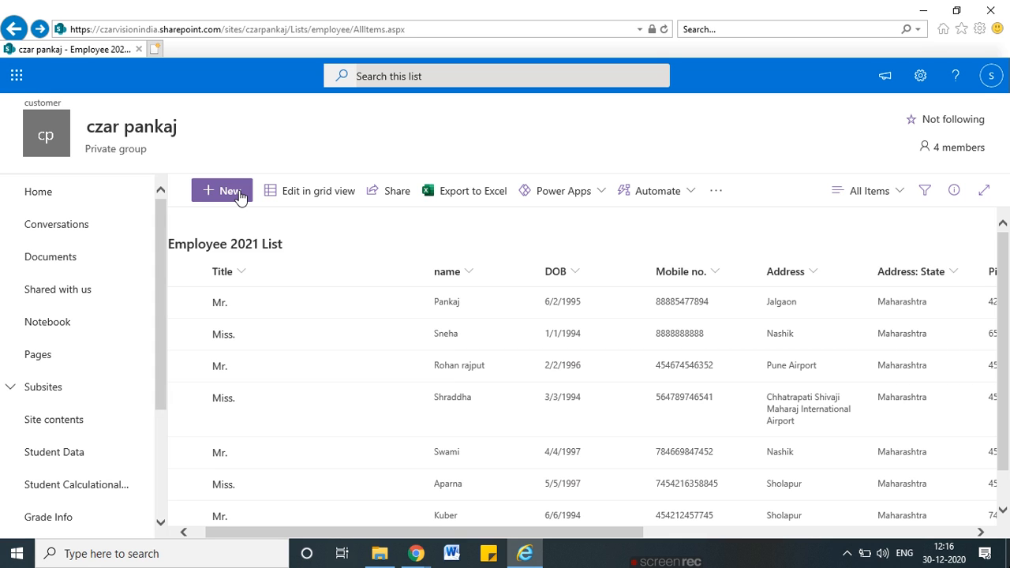
click(229, 191)
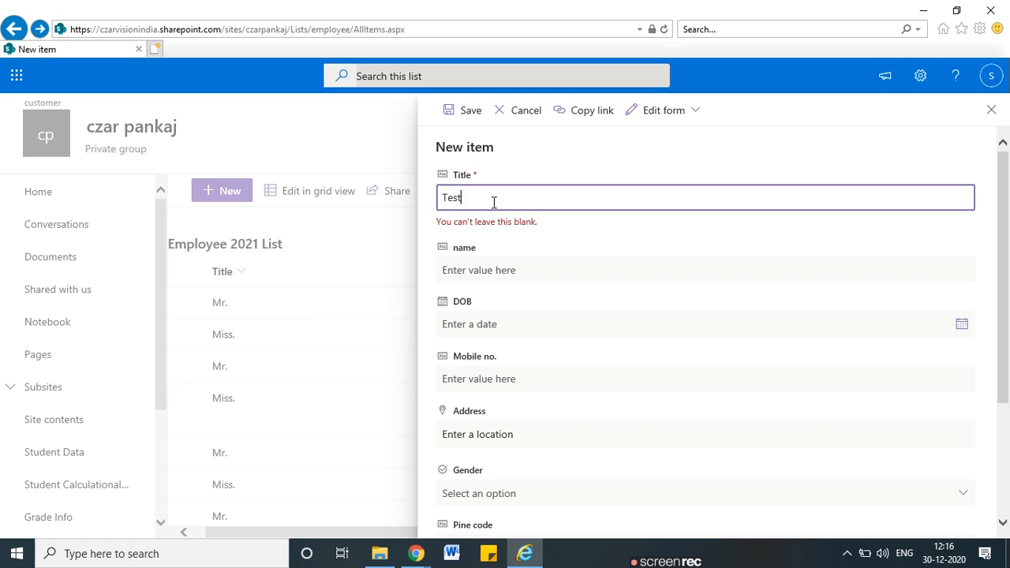
Save the new Test item with the name 'test sham'
click(539, 272)
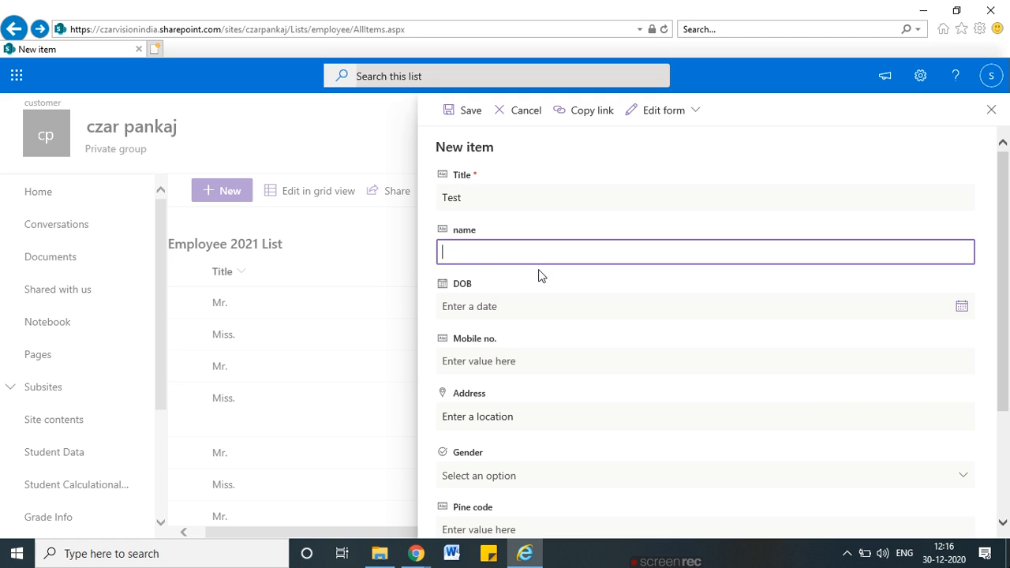
text(test sham)
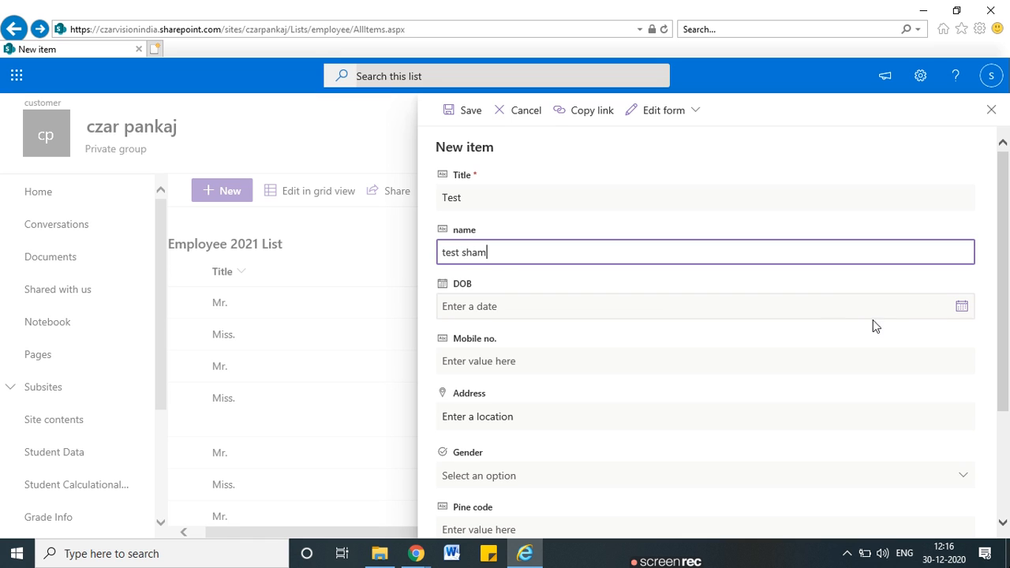
scroll(873, 325, down, 3)
click(463, 518)
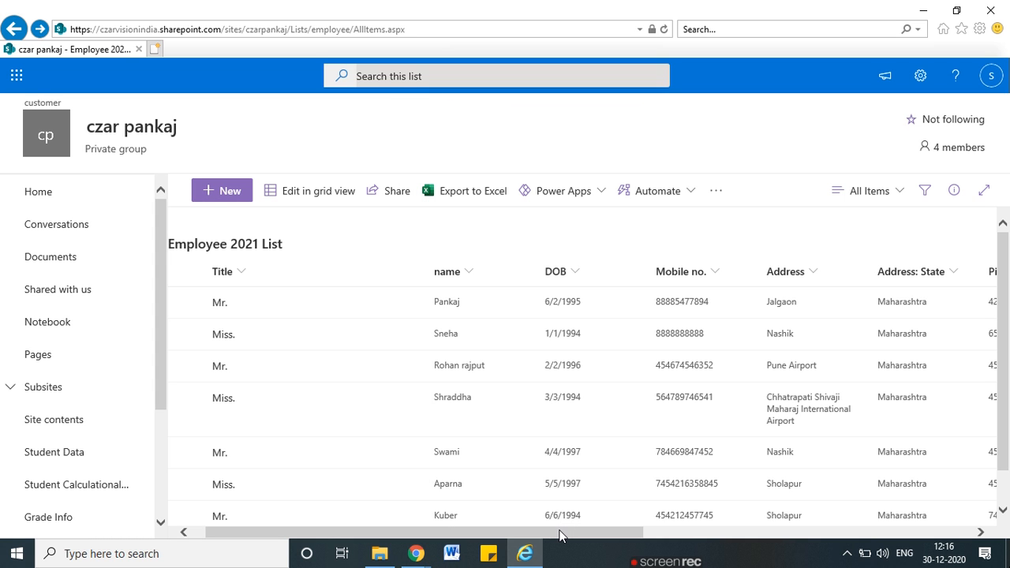
Extend the Test item's name by appending 'k' and save the change
scroll(450, 385, down, 2)
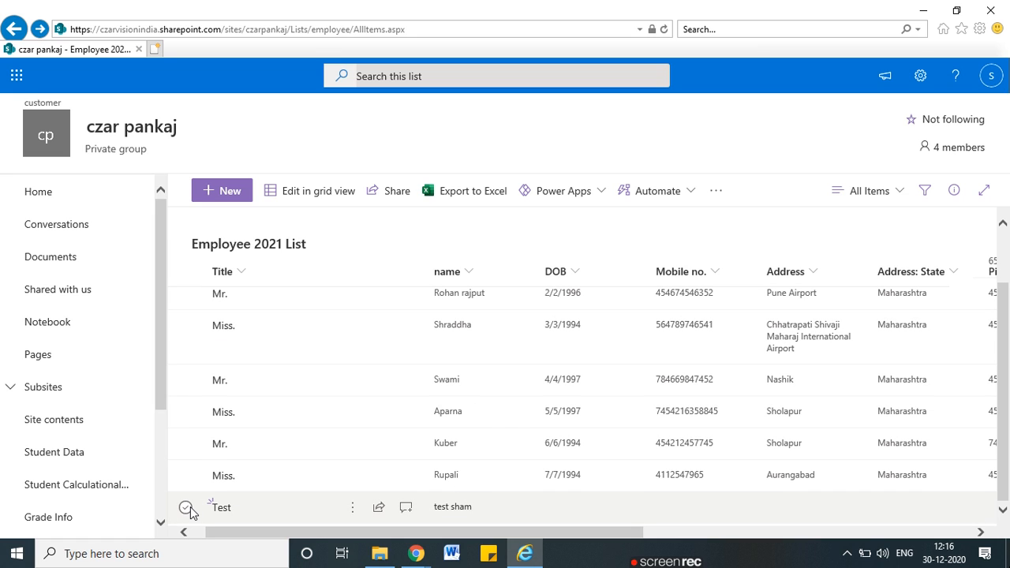
click(186, 508)
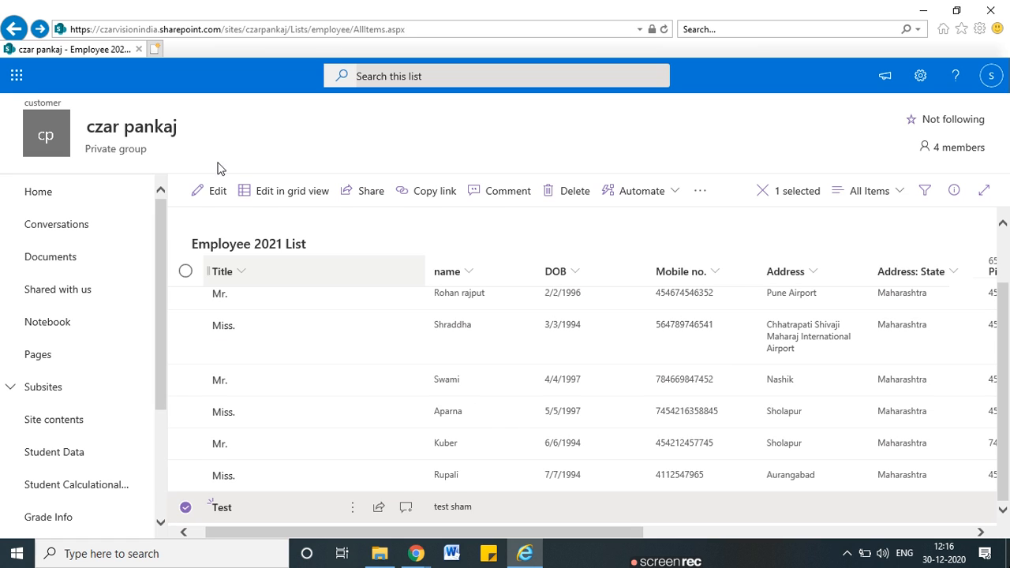
click(205, 197)
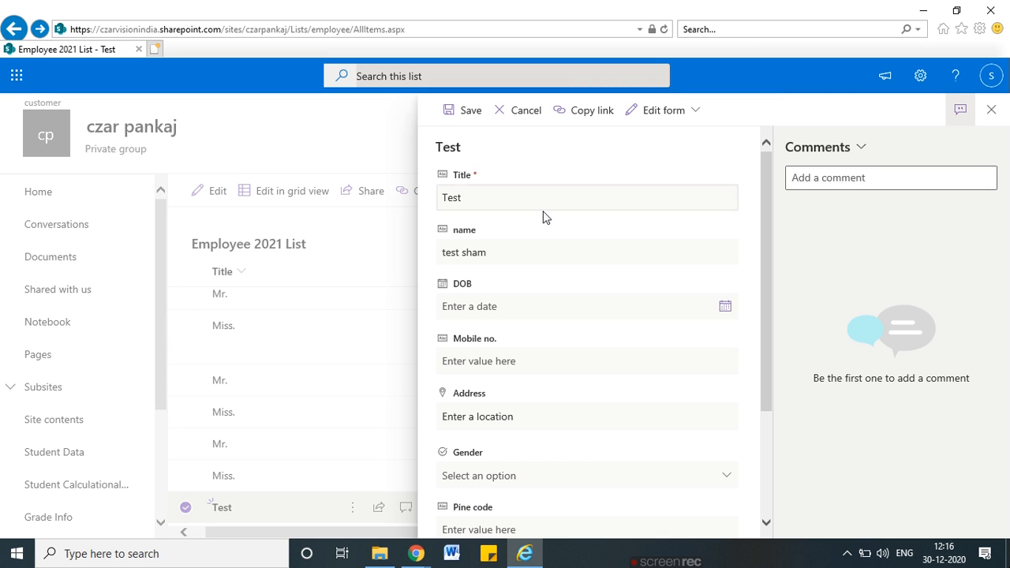
triple_click(526, 258)
click(518, 253)
text(kumar)
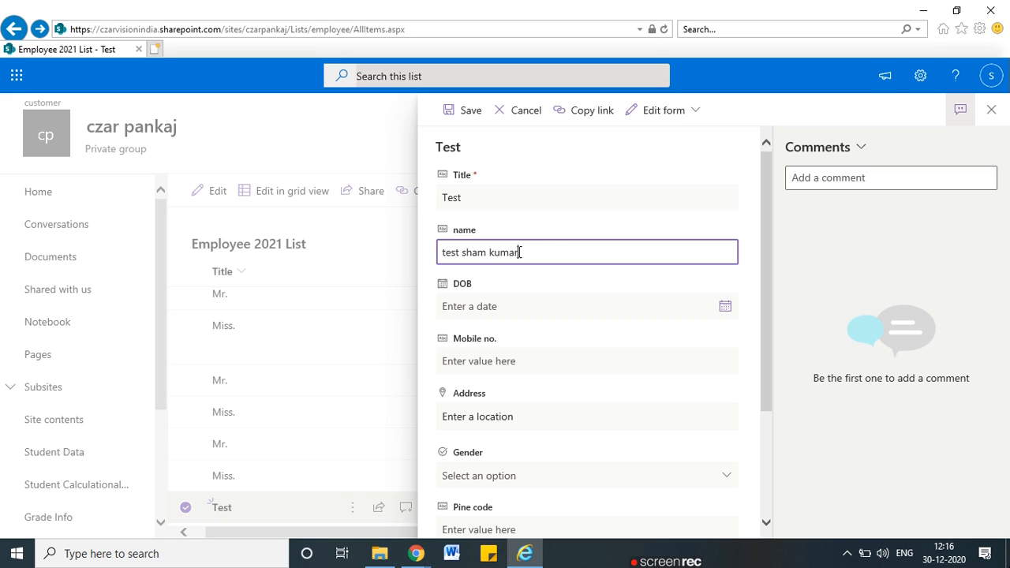
click(452, 110)
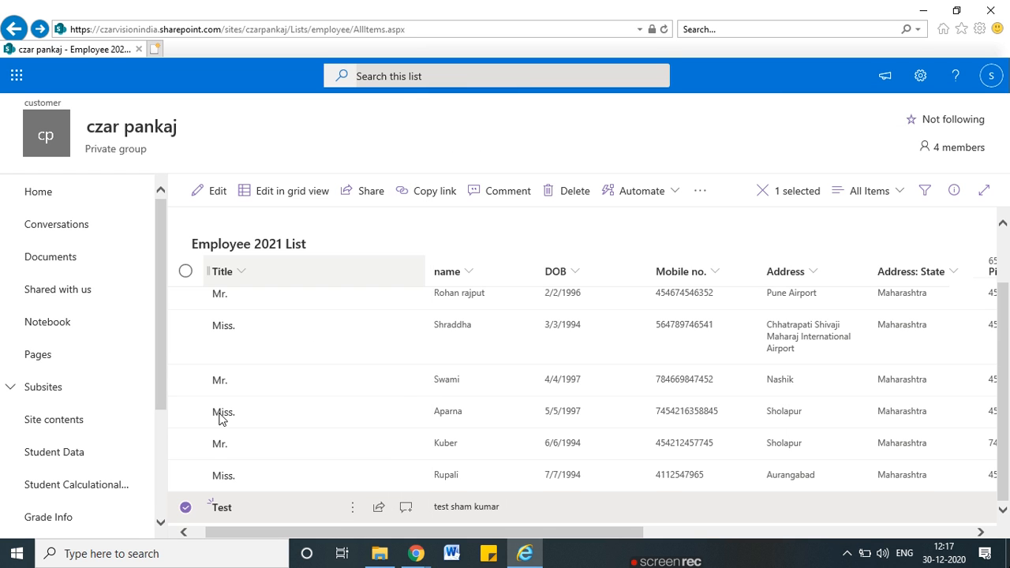
Append 'il' to the Aurangabad employee's name and try to save it
click(187, 499)
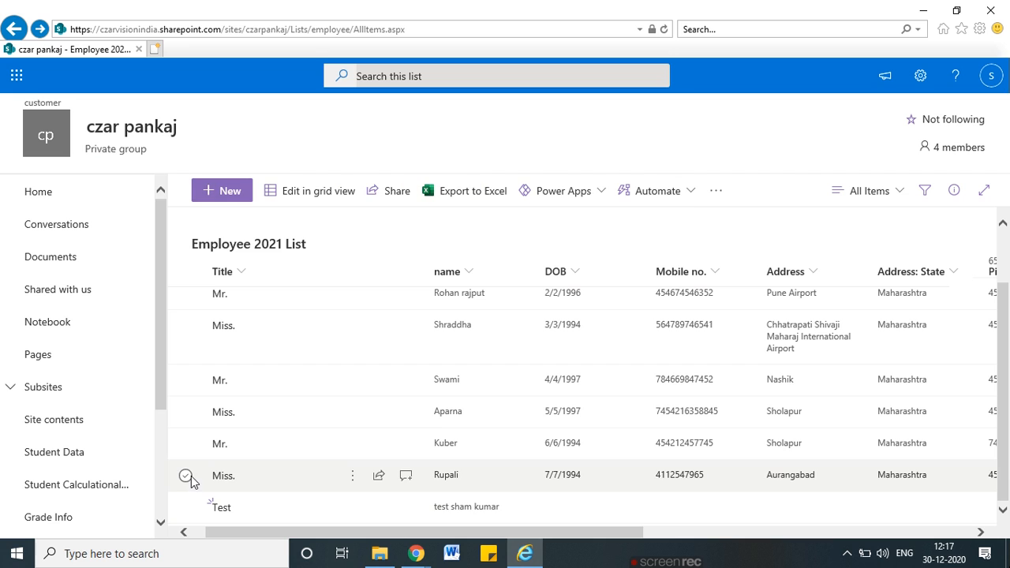
click(186, 474)
click(216, 199)
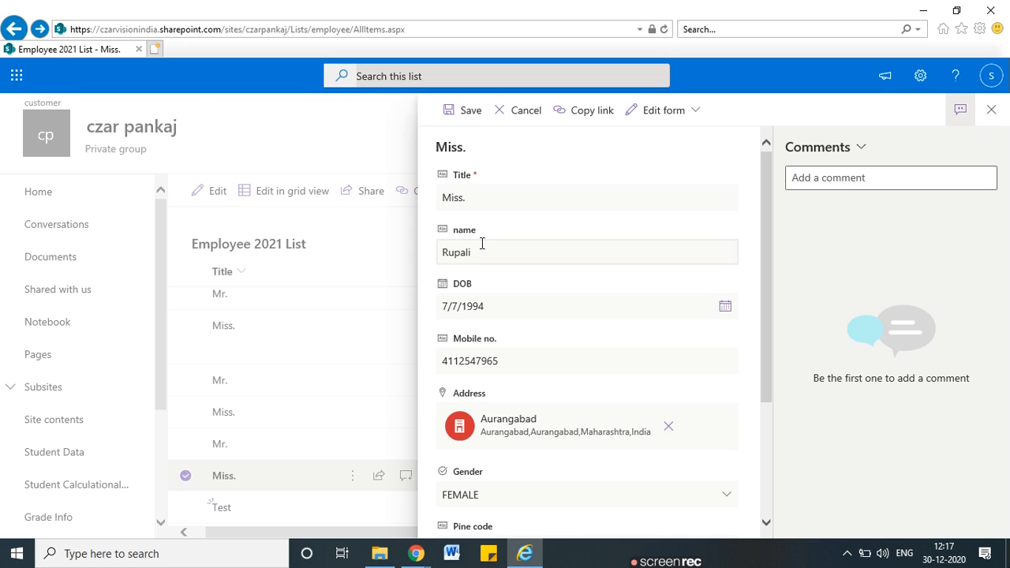
double_click(500, 259)
click(496, 257)
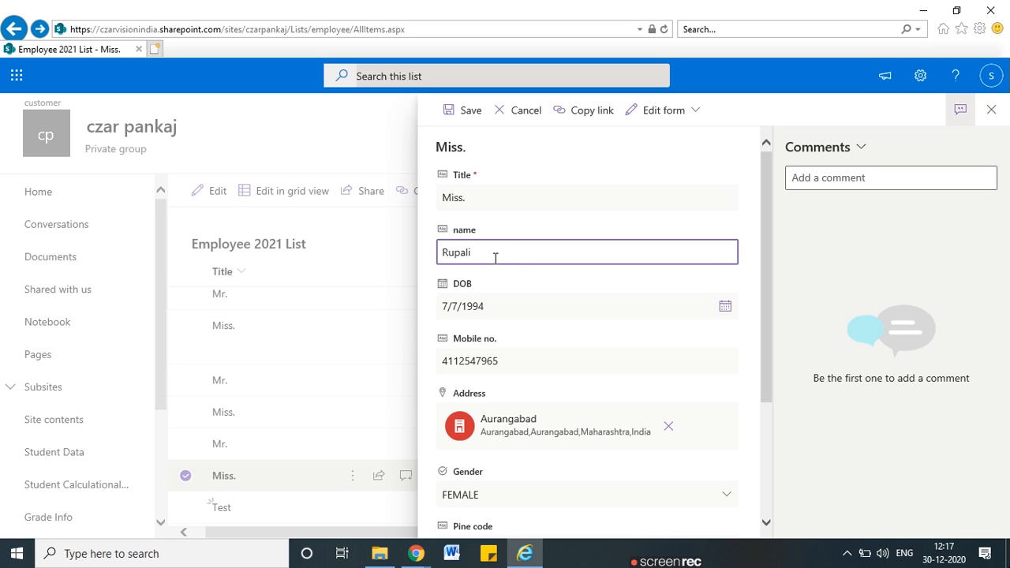
text(il)
click(466, 119)
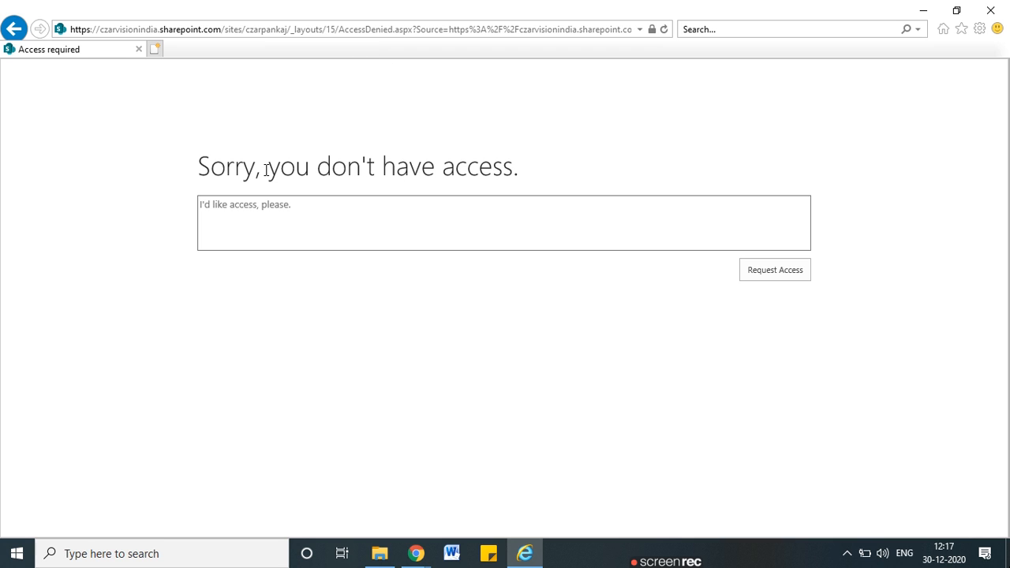
Highlight the access-denied message, go back to the list, and switch to List Settings
drag(262, 170, 526, 173)
click(15, 34)
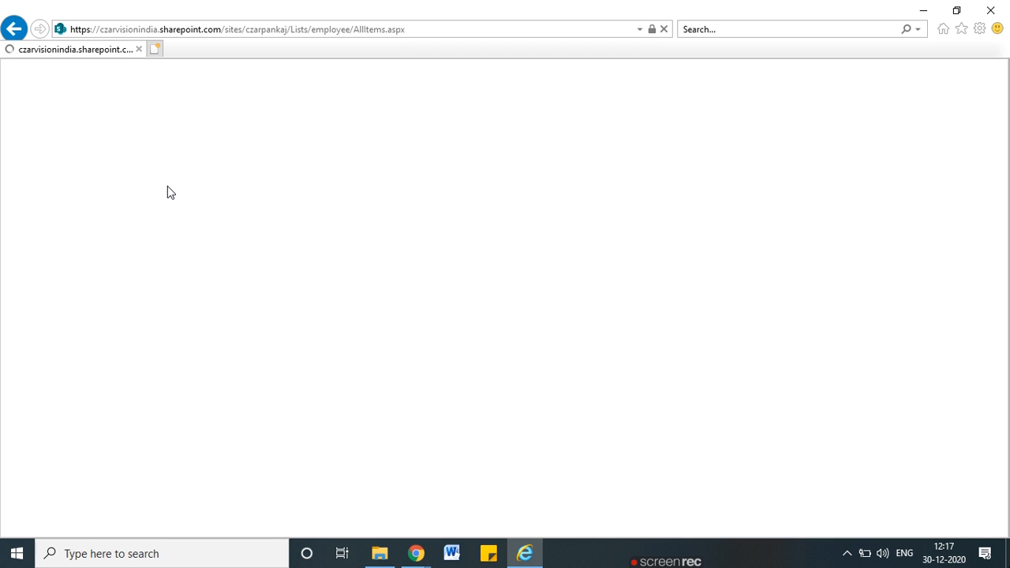
key(alt+Tab)
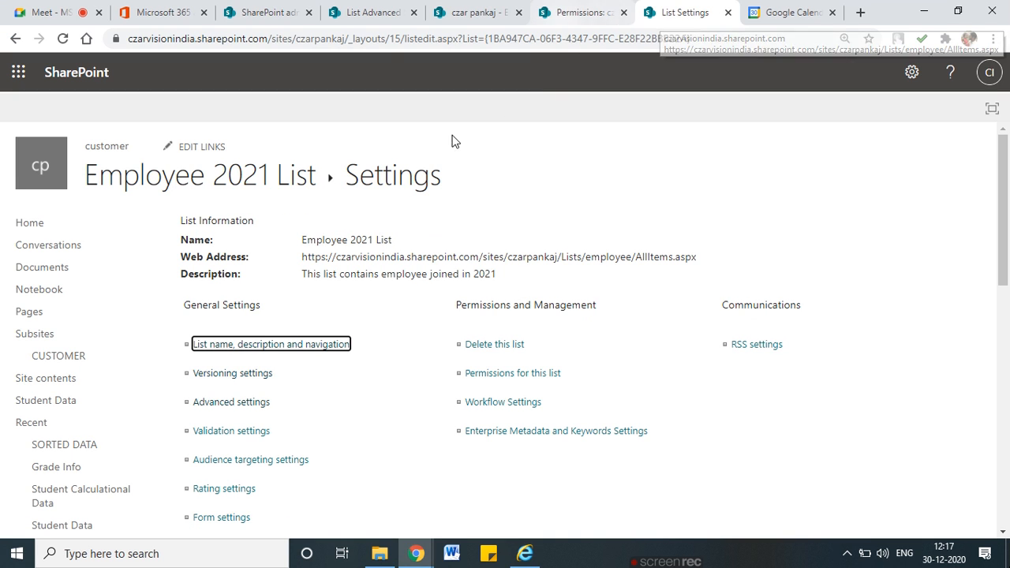
Confirm attachments are enabled in Advanced settings, then show the list in Internet Explorer
click(251, 404)
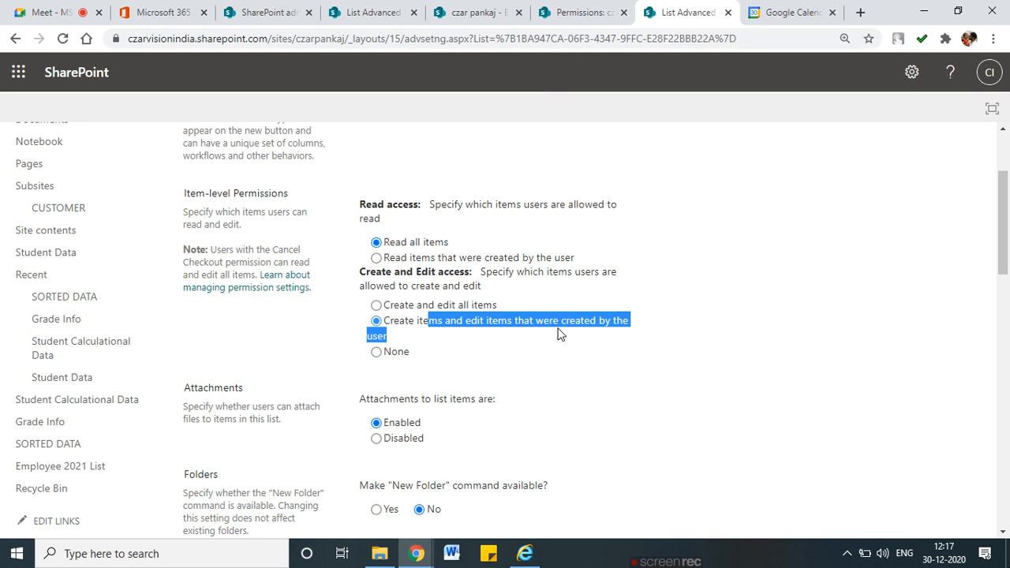
scroll(521, 360, down, 2)
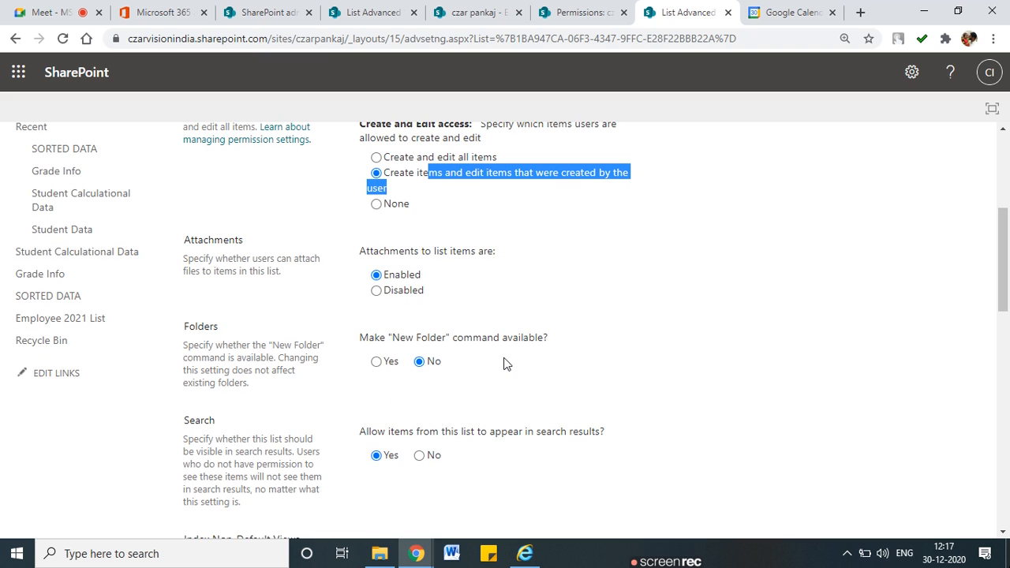
drag(171, 227, 240, 226)
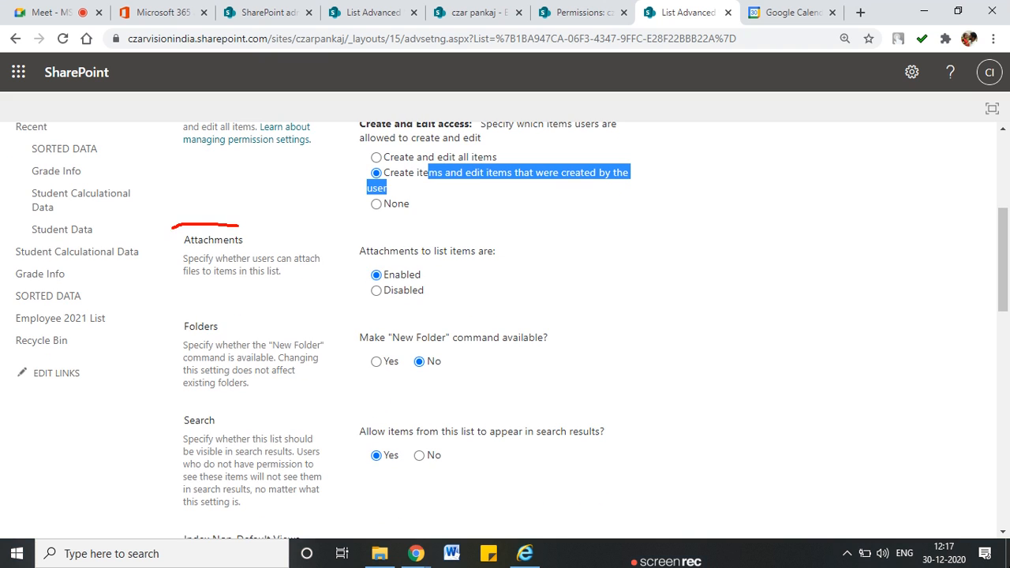
mouse_move(139, 254)
mouse_down()
mouse_move(461, 222)
mouse_move(146, 231)
mouse_move(233, 292)
mouse_move(407, 299)
mouse_move(471, 268)
mouse_up()
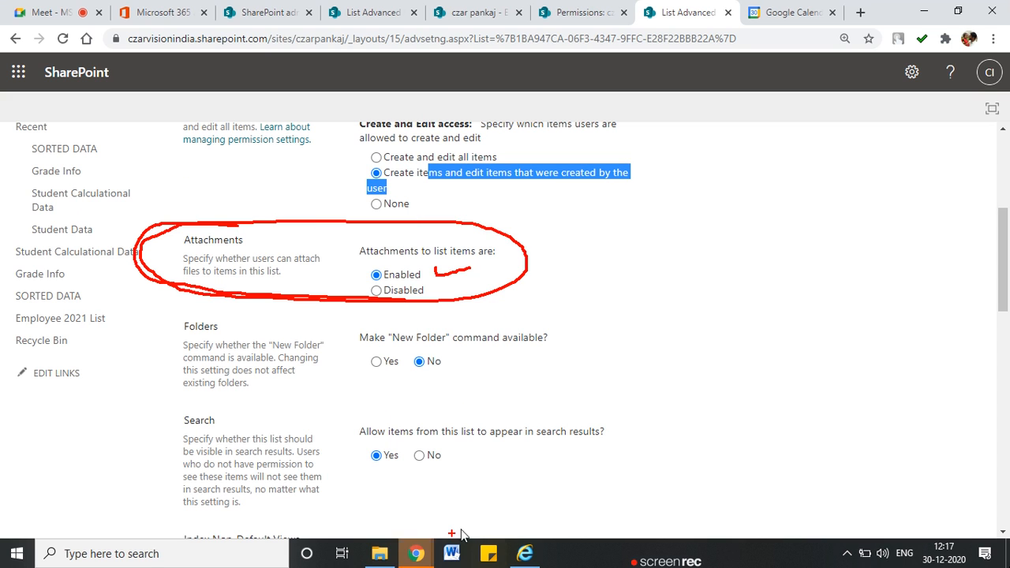
click(525, 553)
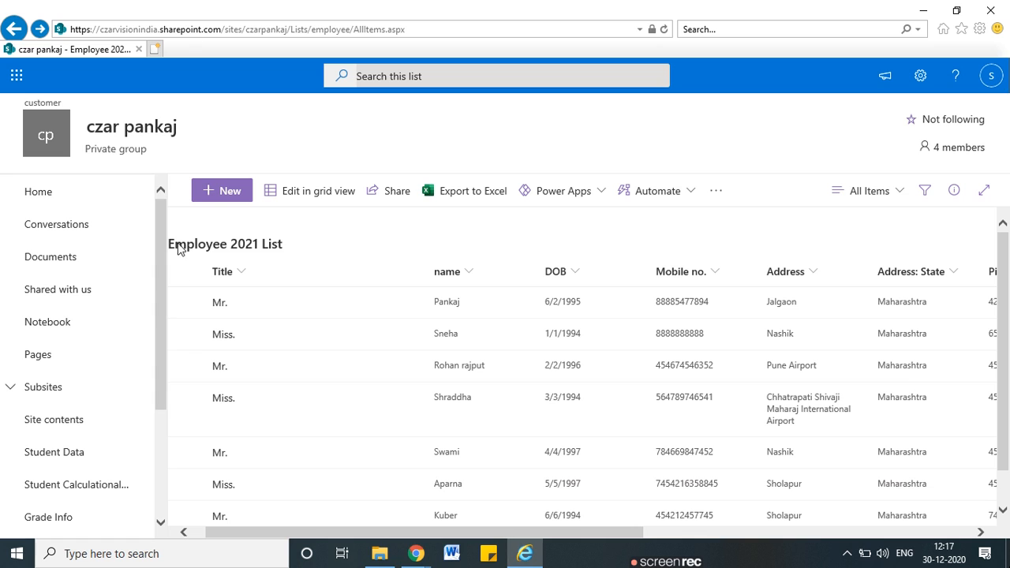
Open a new item form in the list, then set Attachments to Disabled in Advanced Settings
click(227, 192)
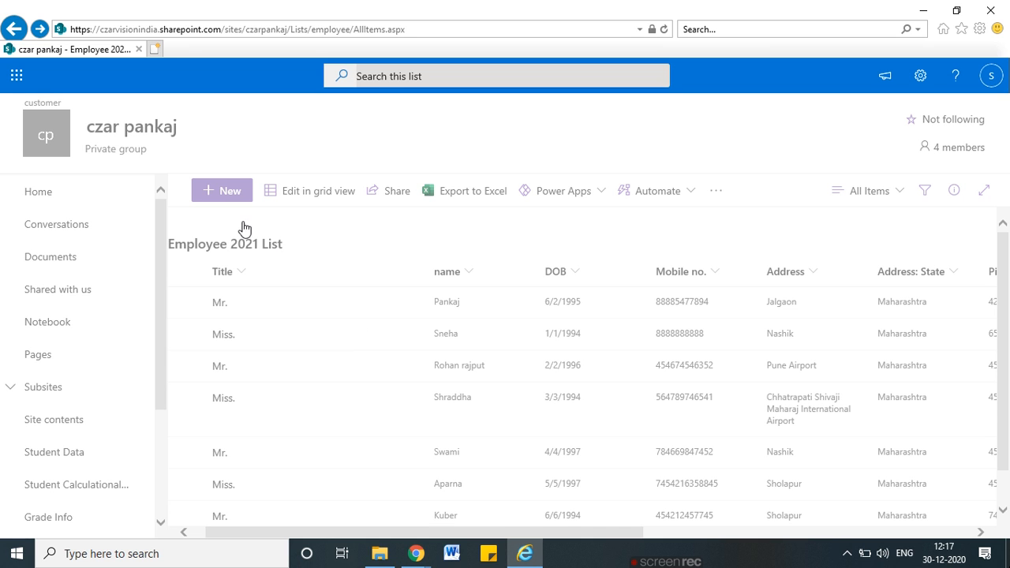
click(223, 202)
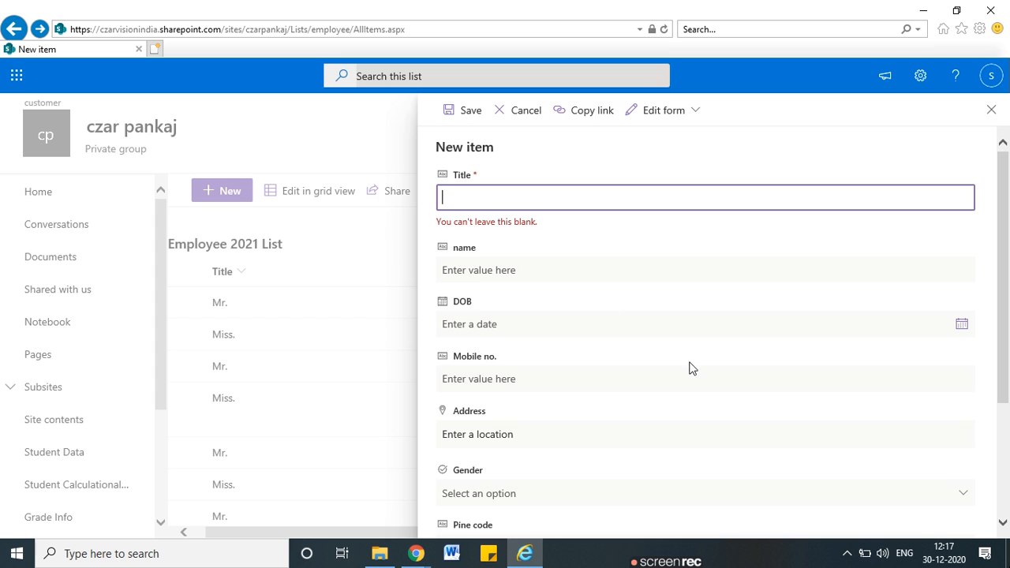
scroll(623, 422, down, 3)
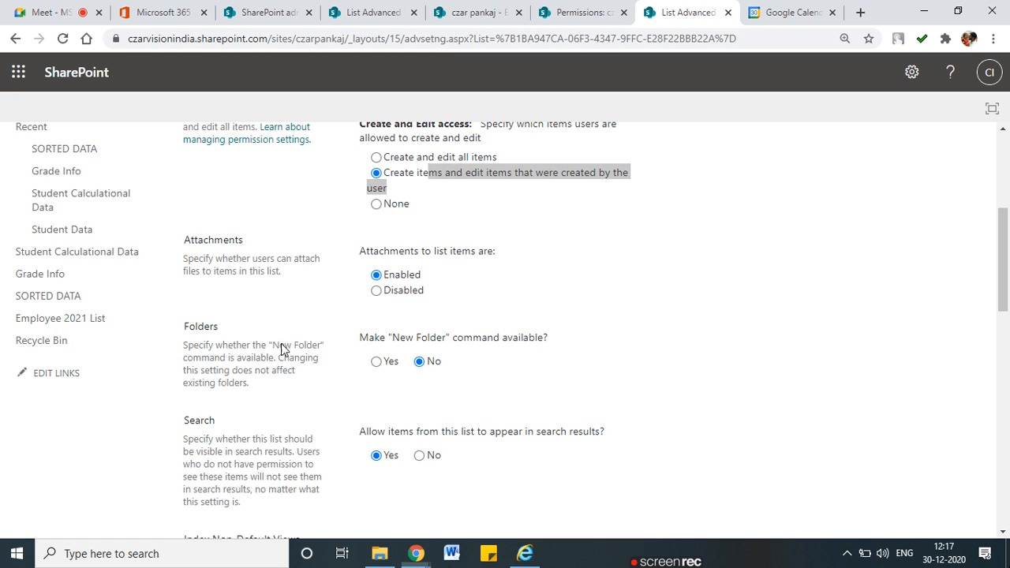
click(377, 292)
scroll(377, 298, down, 1)
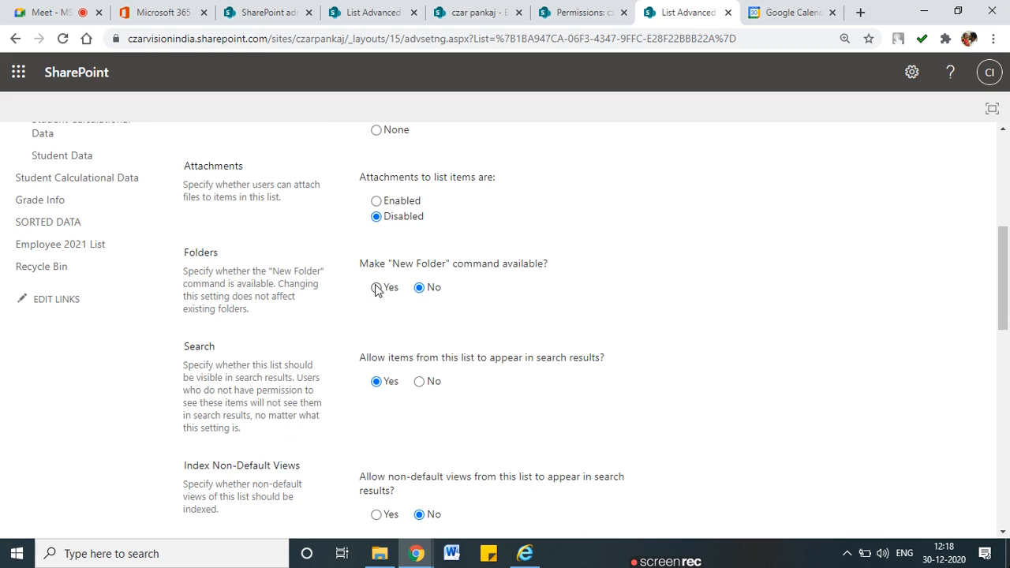
Close the new item form and set the 'New Folder' command to Yes
key(alt+Tab)
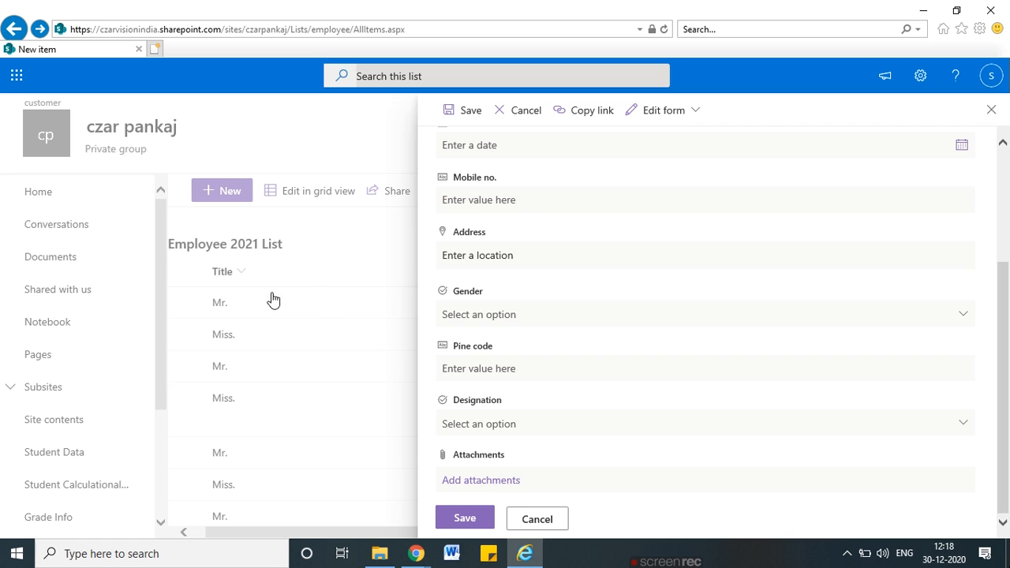
click(991, 111)
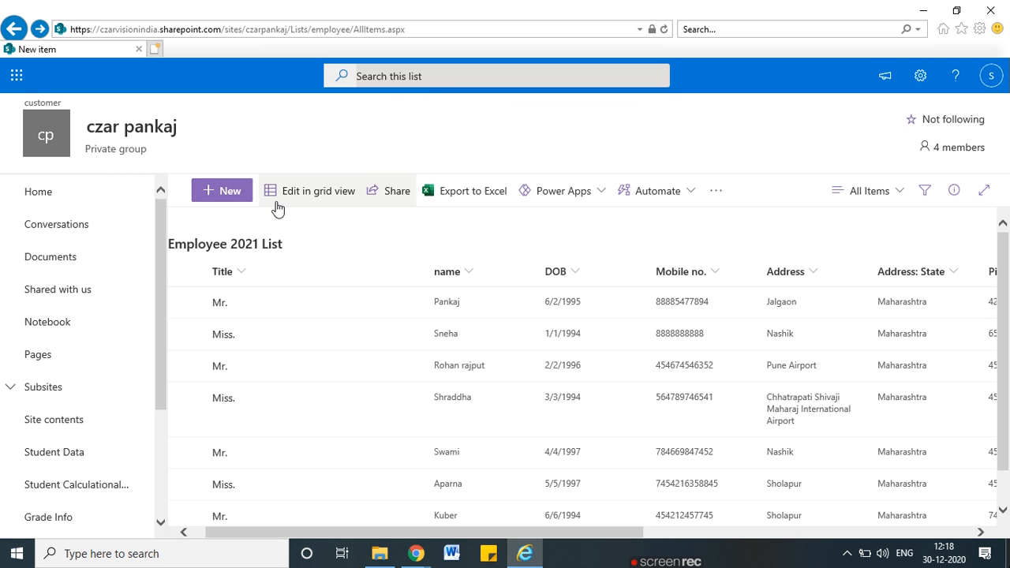
key(alt+Tab)
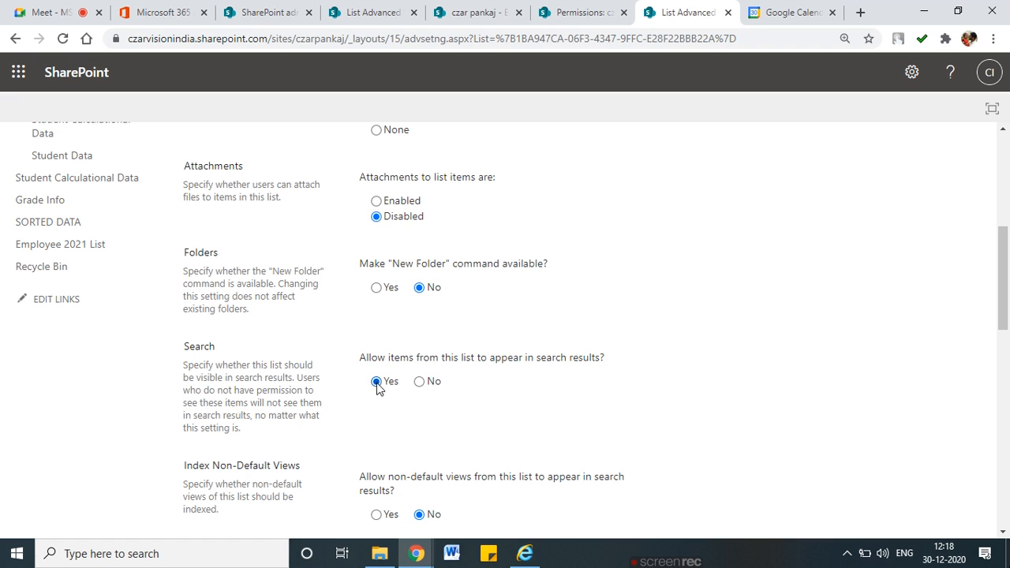
click(377, 289)
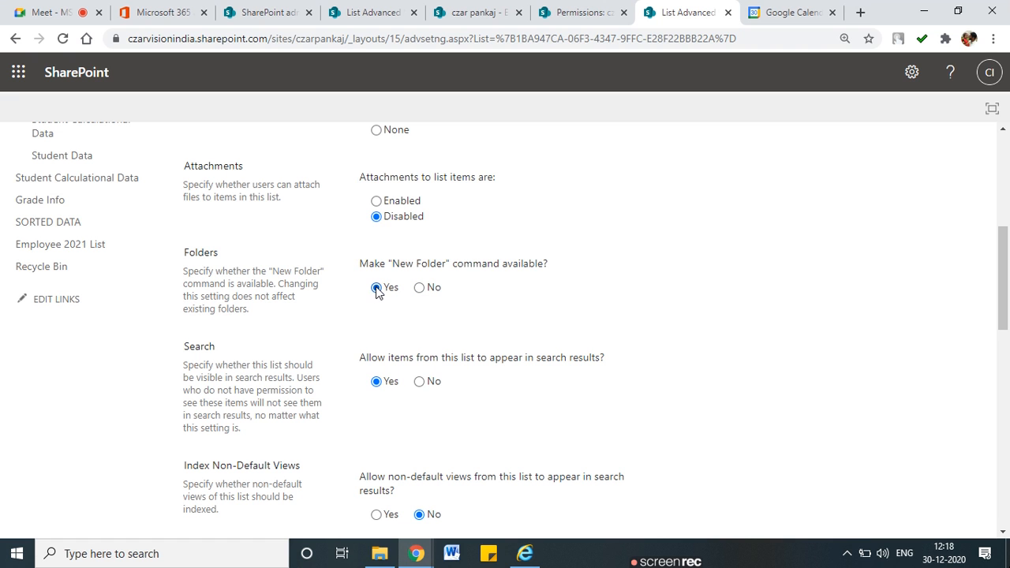
scroll(387, 332, down, 1)
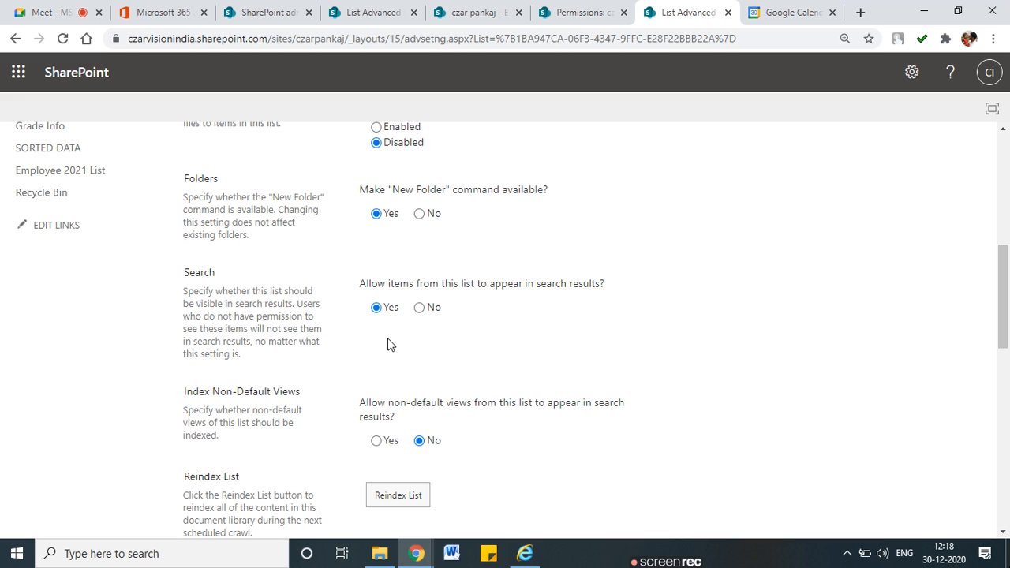
mouse_move(365, 332)
mouse_down()
mouse_move(534, 332)
mouse_move(599, 260)
mouse_move(363, 272)
mouse_move(364, 332)
mouse_up()
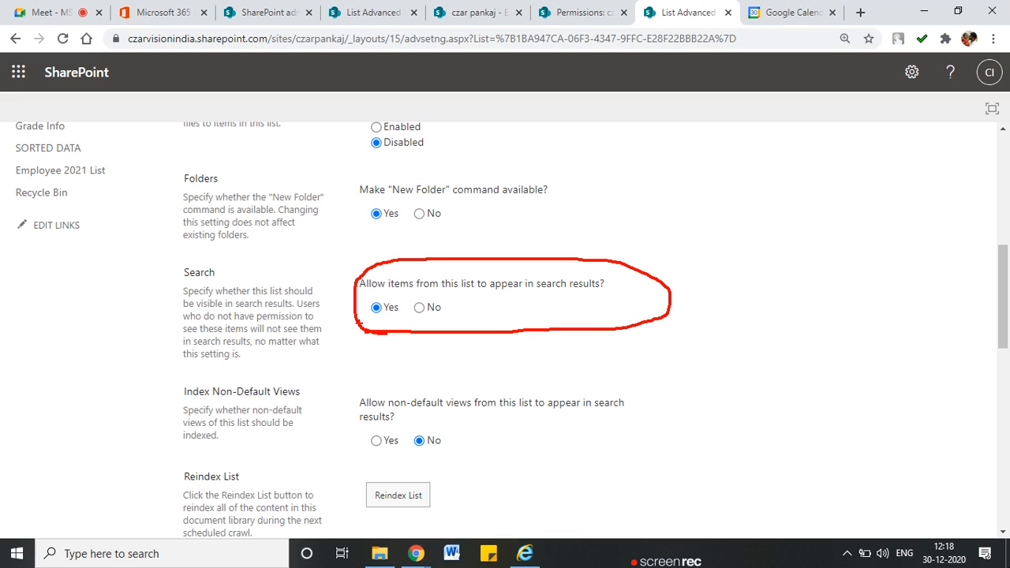
From the czar pankaj site home, search the site for 'test'
click(461, 11)
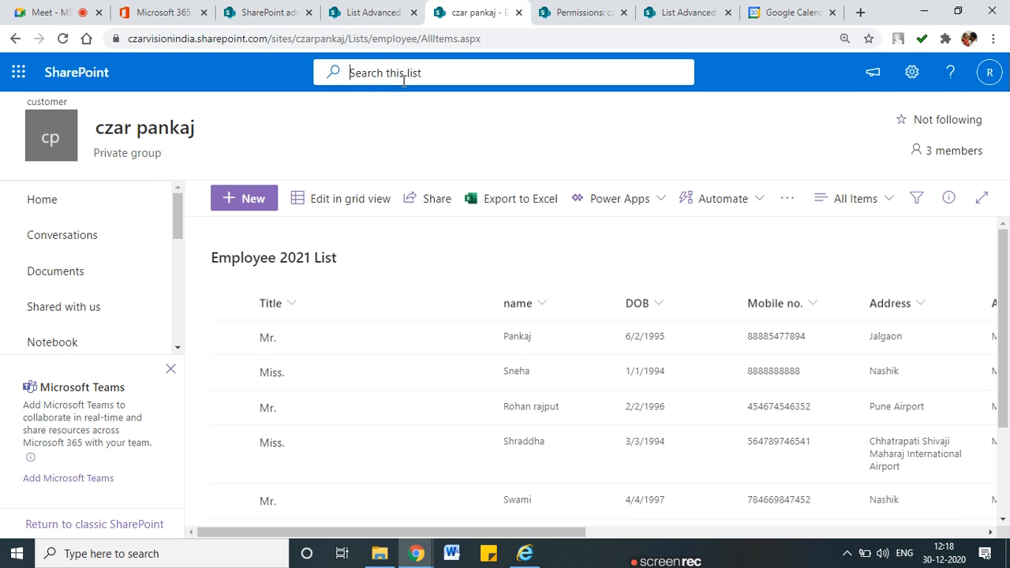
click(150, 198)
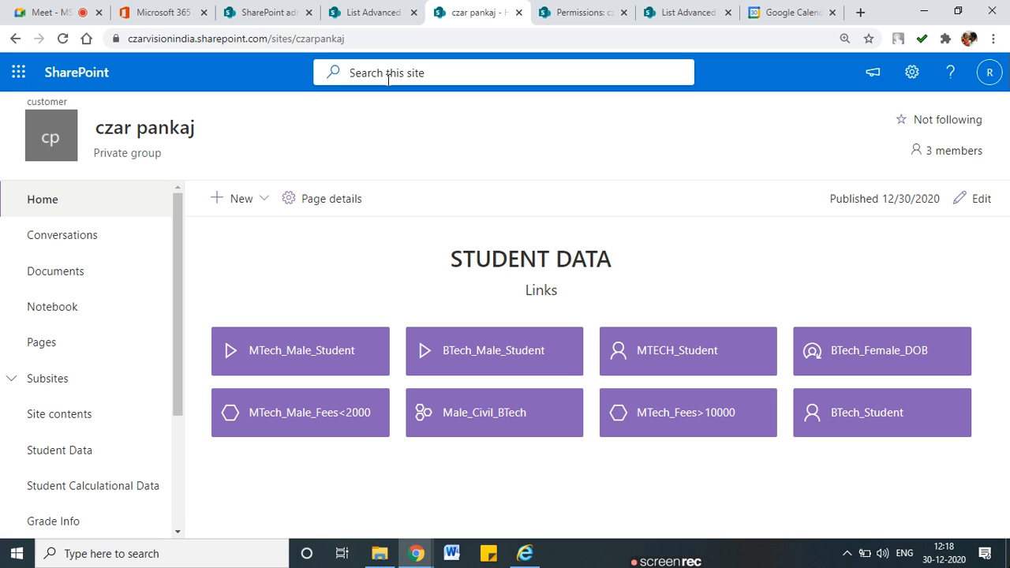
text(test)
key(Return)
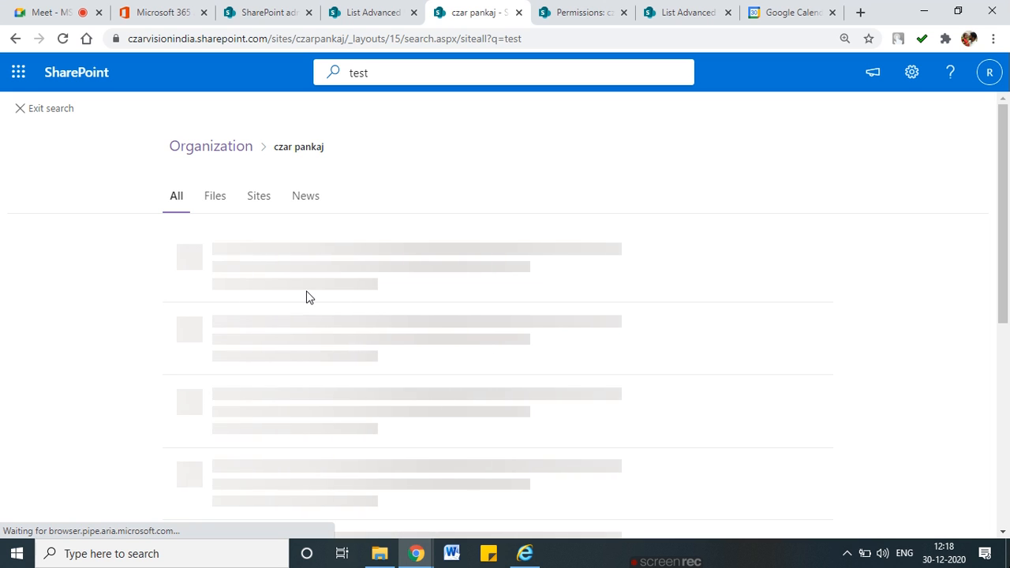
Toggle the list's search-results visibility to No and back to Yes in Advanced Settings
click(695, 13)
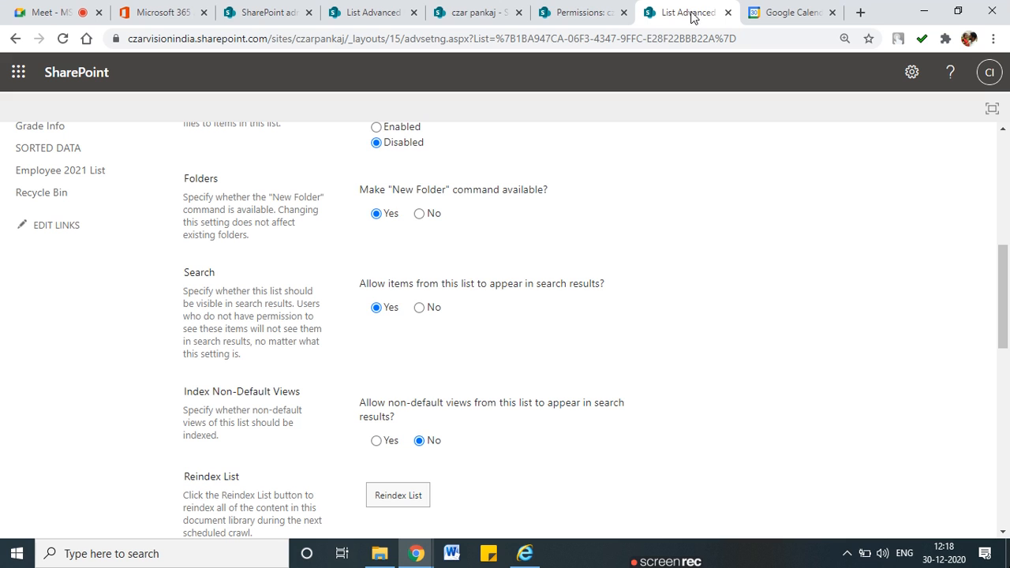
drag(368, 283, 598, 283)
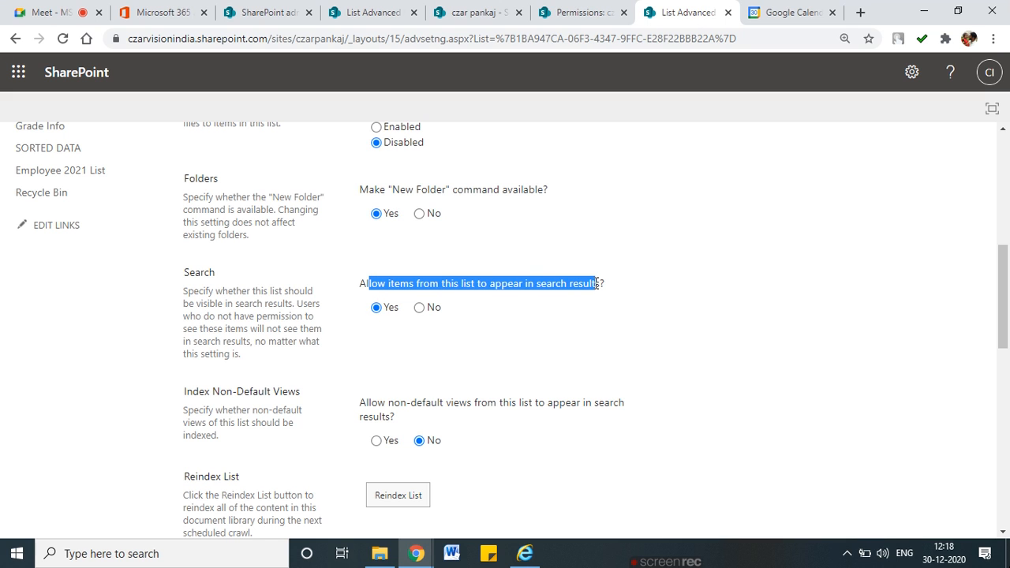
click(421, 309)
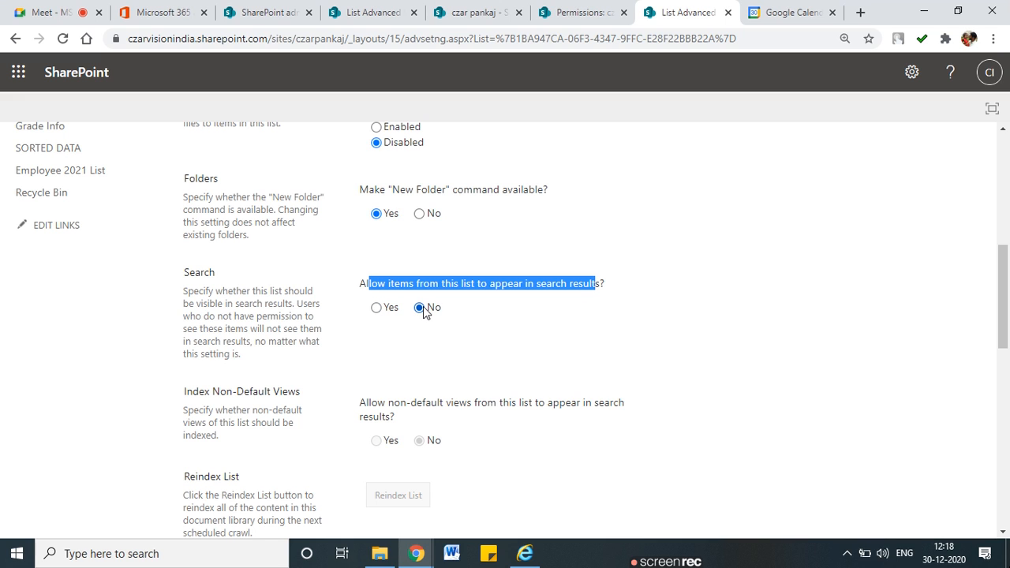
click(376, 309)
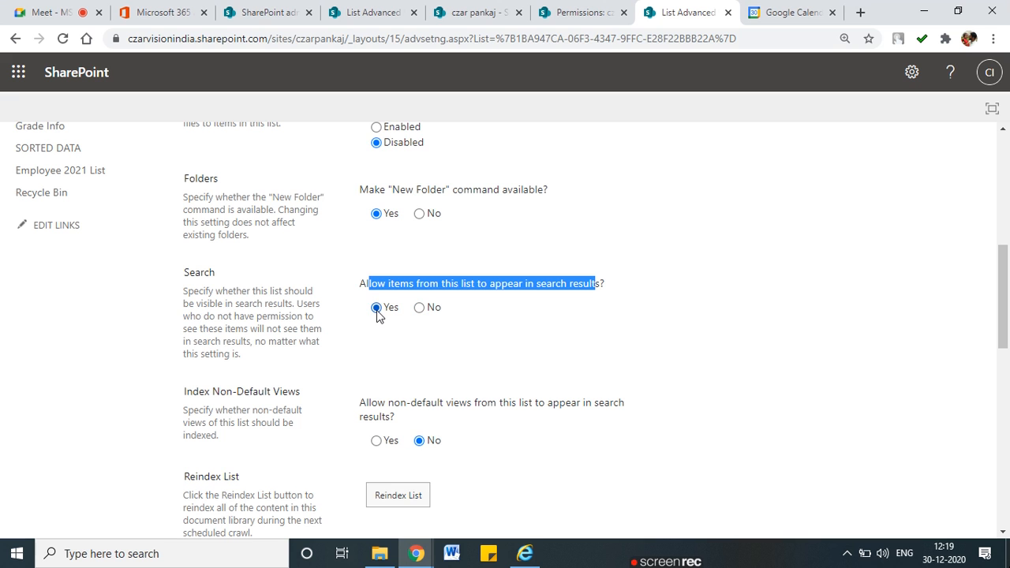
Check the 'test' search results, then set 'Allow items to appear in search results' to No
click(371, 12)
click(265, 12)
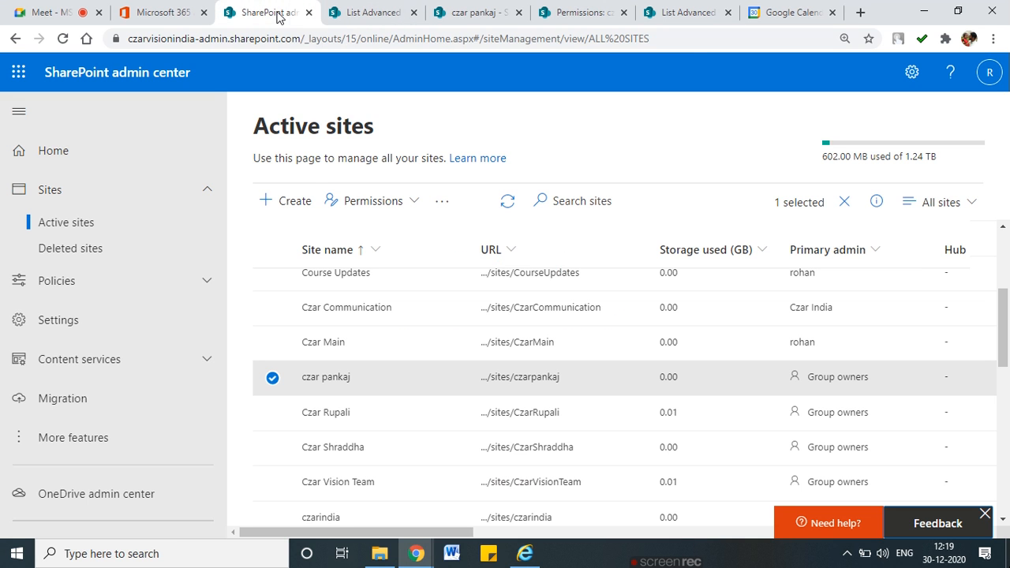
click(453, 11)
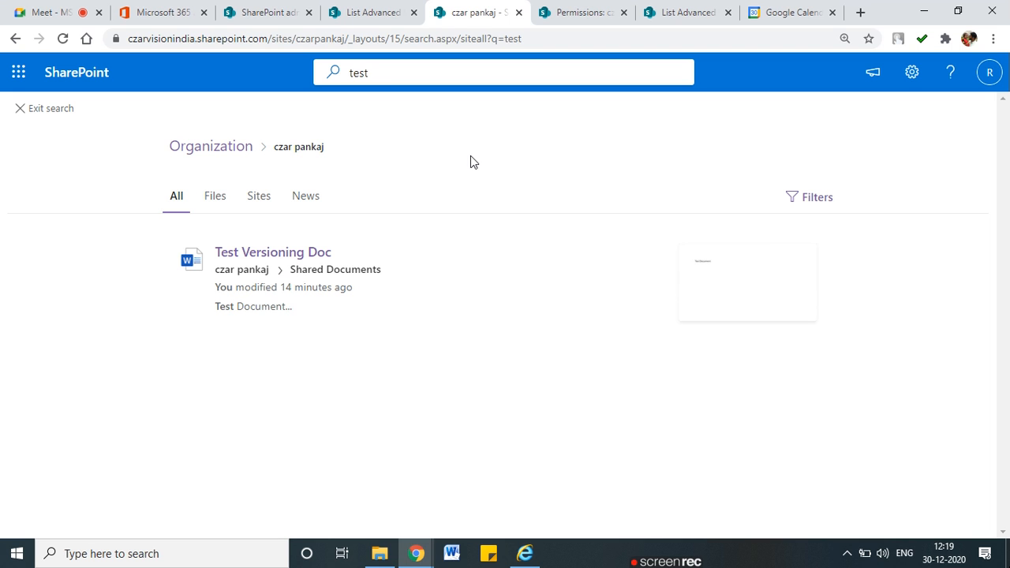
click(564, 16)
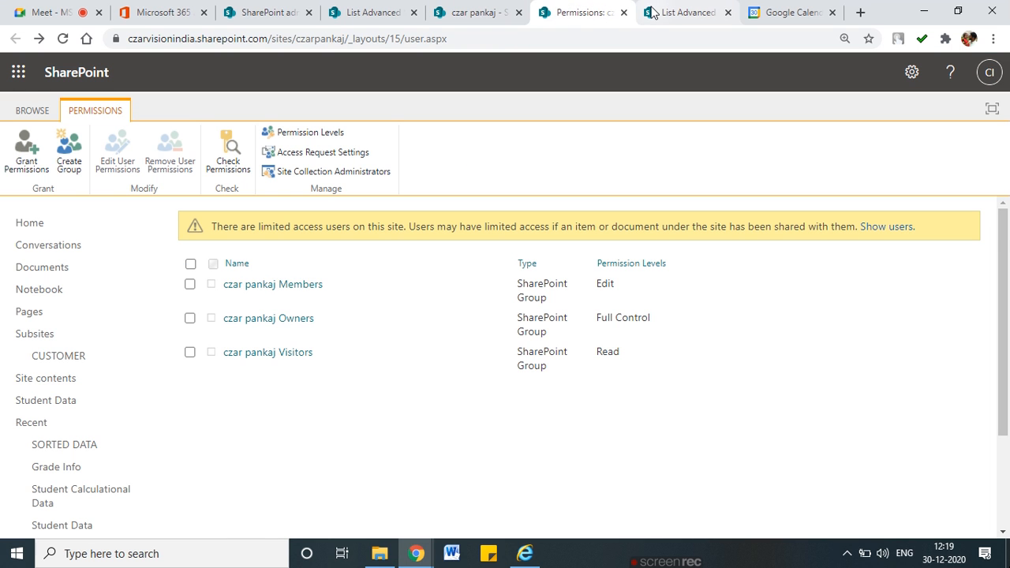
click(662, 12)
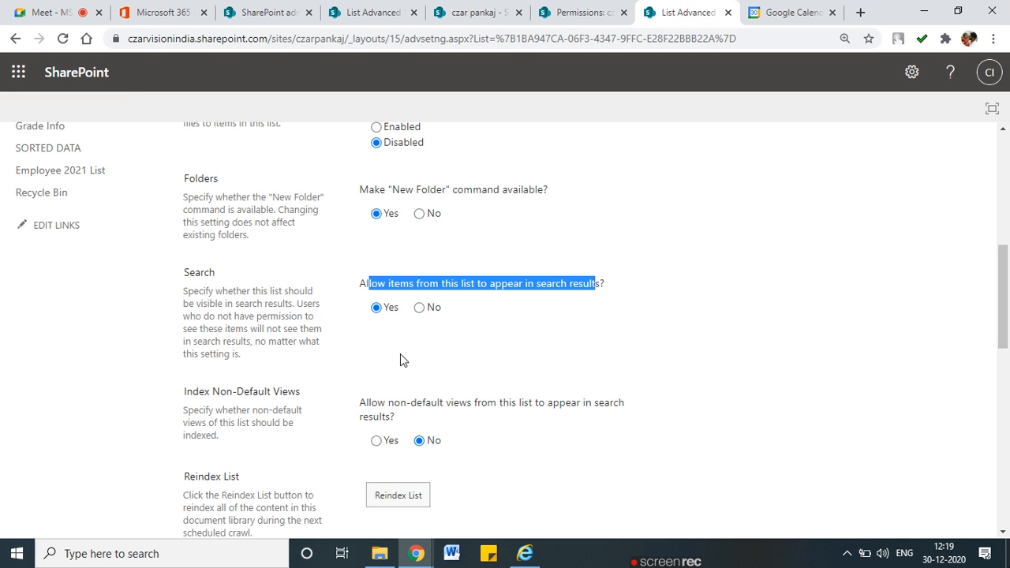
click(399, 299)
click(419, 309)
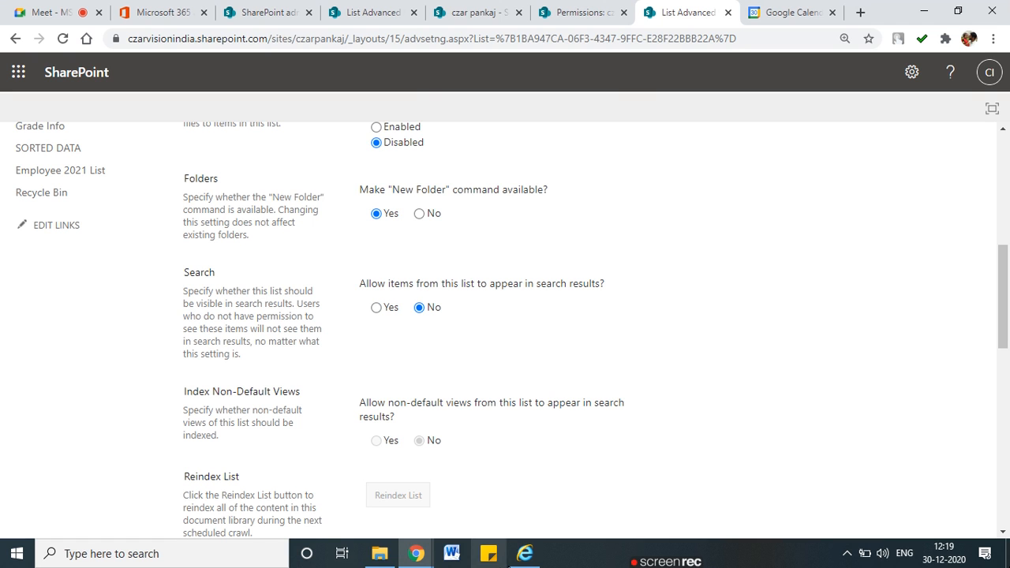
Reload the Employee 2021 List page in Internet Explorer to check the change
click(521, 555)
scroll(356, 427, down, 1)
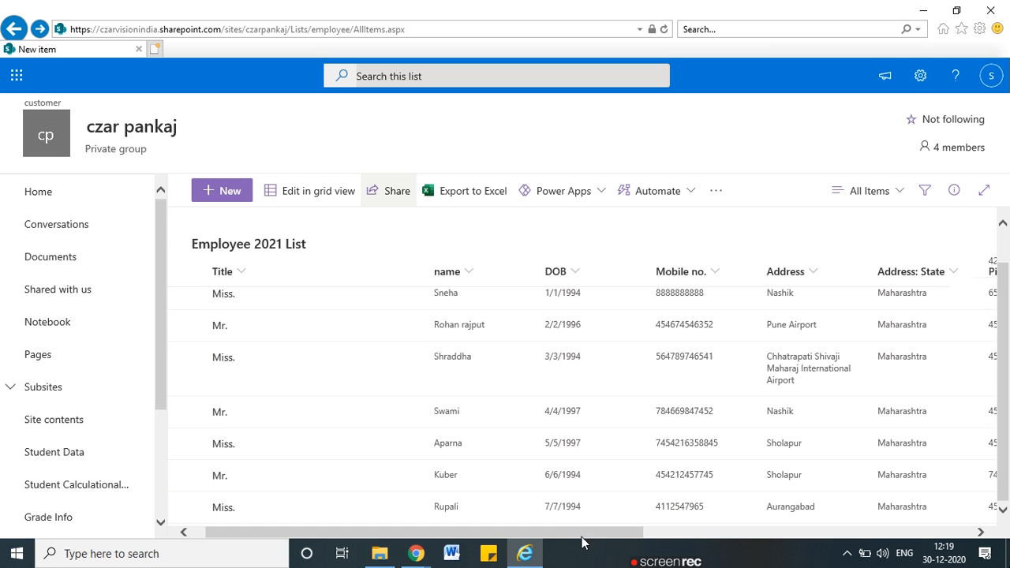
drag(591, 531, 471, 526)
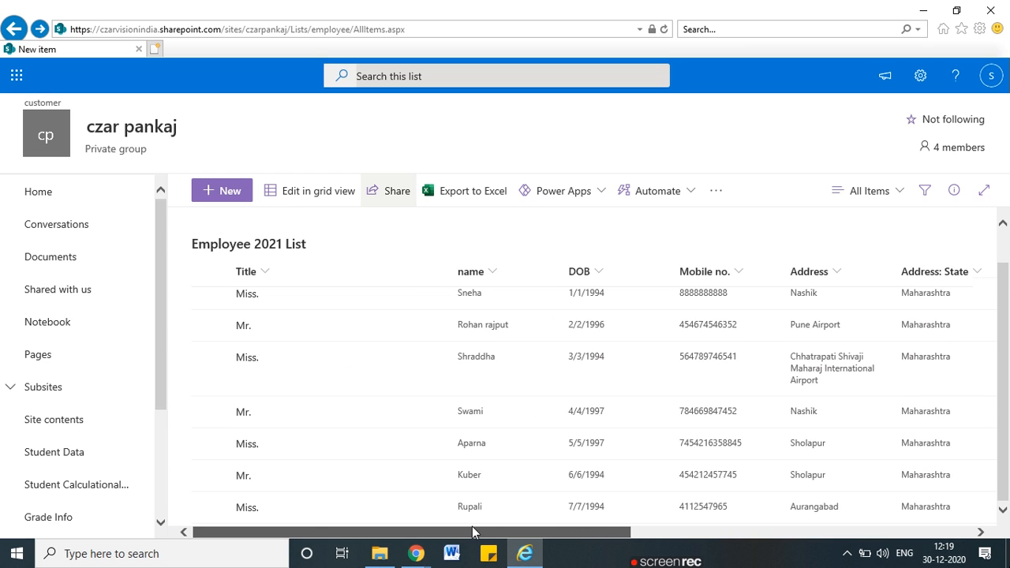
click(571, 29)
key(Return)
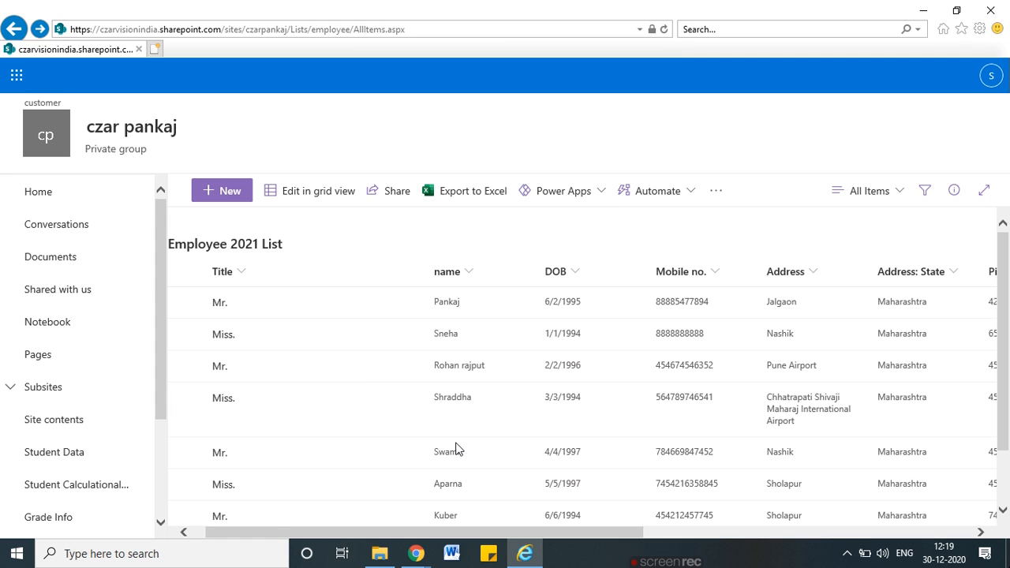
key(alt+Tab)
scroll(352, 314, up, 6)
key(ctrl+shift+Tab)
Search the site for 'swami' and open the Swami result from SORTED DATA
click(468, 16)
click(367, 73)
drag(368, 72, 329, 73)
text(swam)
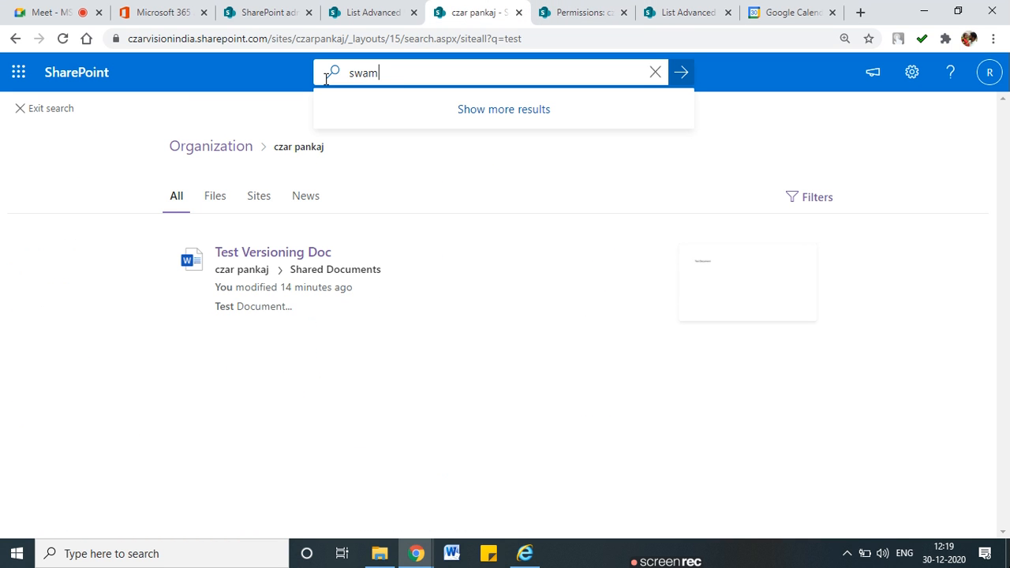
text(i)
key(Return)
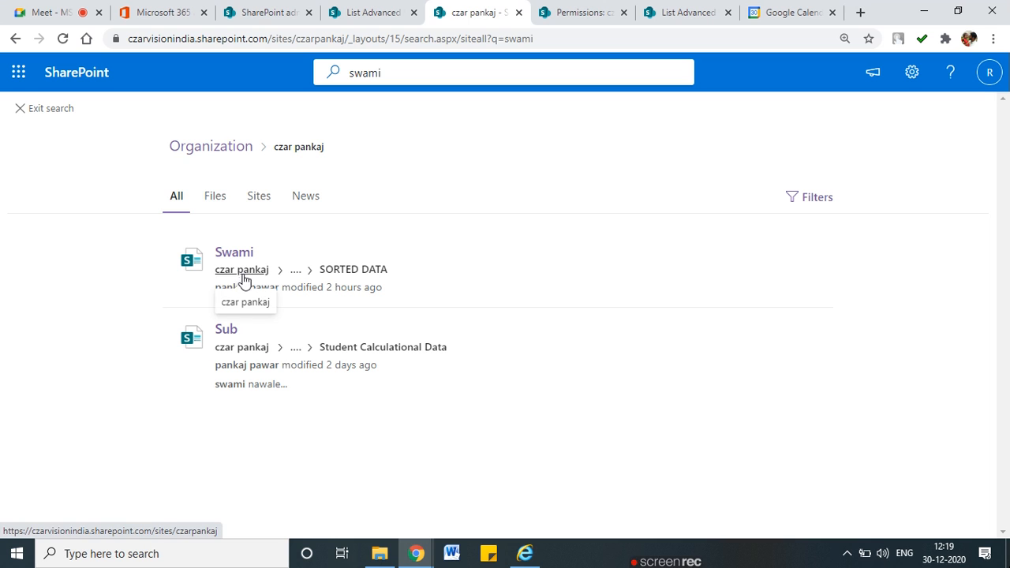
click(237, 253)
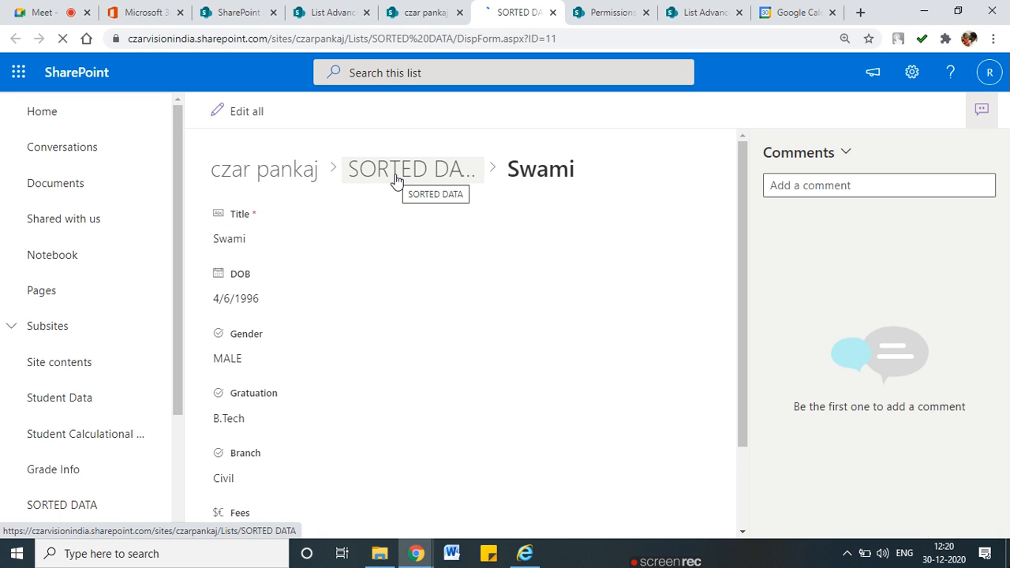
scroll(146, 335, down, 2)
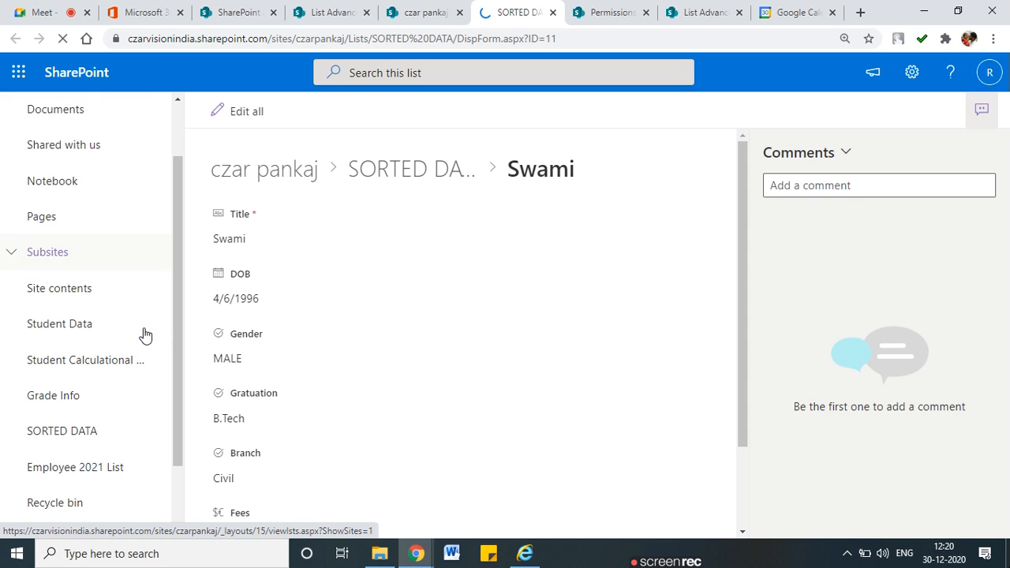
scroll(145, 335, down, 2)
scroll(329, 340, down, 2)
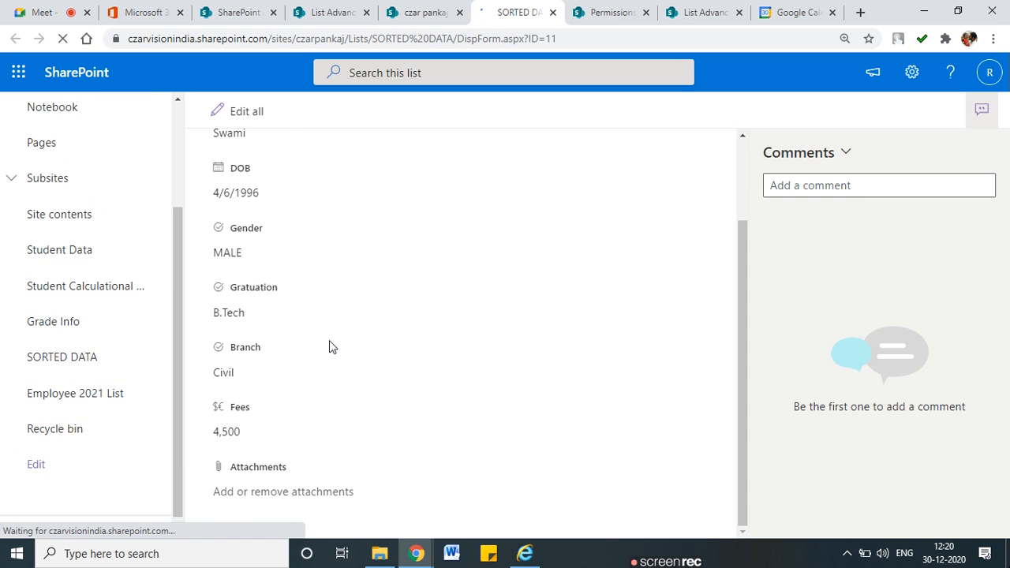
scroll(329, 340, up, 2)
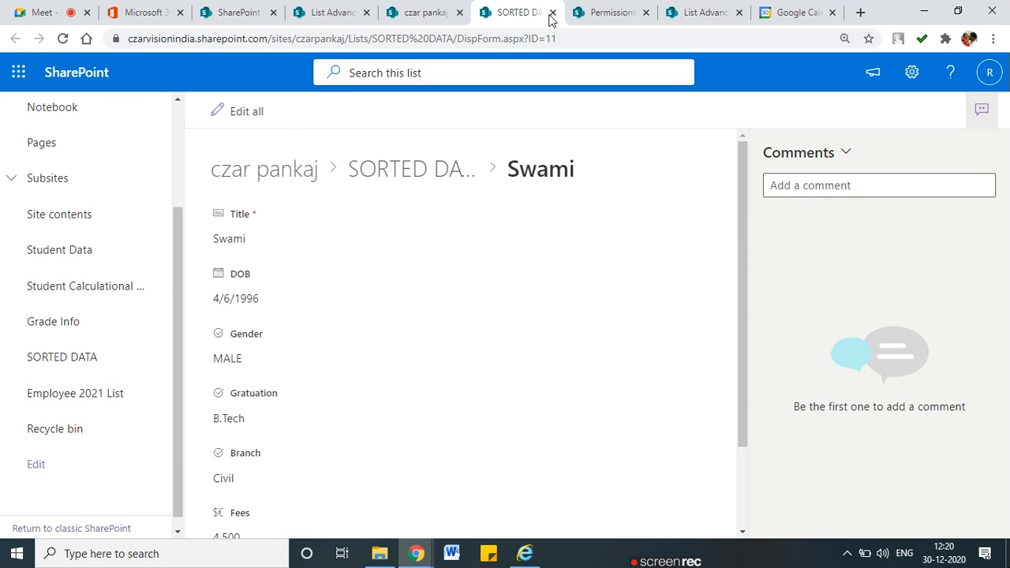
Open the Sub result from Student Calculational Data, then return to Advanced Settings
click(699, 9)
scroll(555, 299, down, 4)
scroll(555, 292, up, 3)
click(517, 12)
click(424, 11)
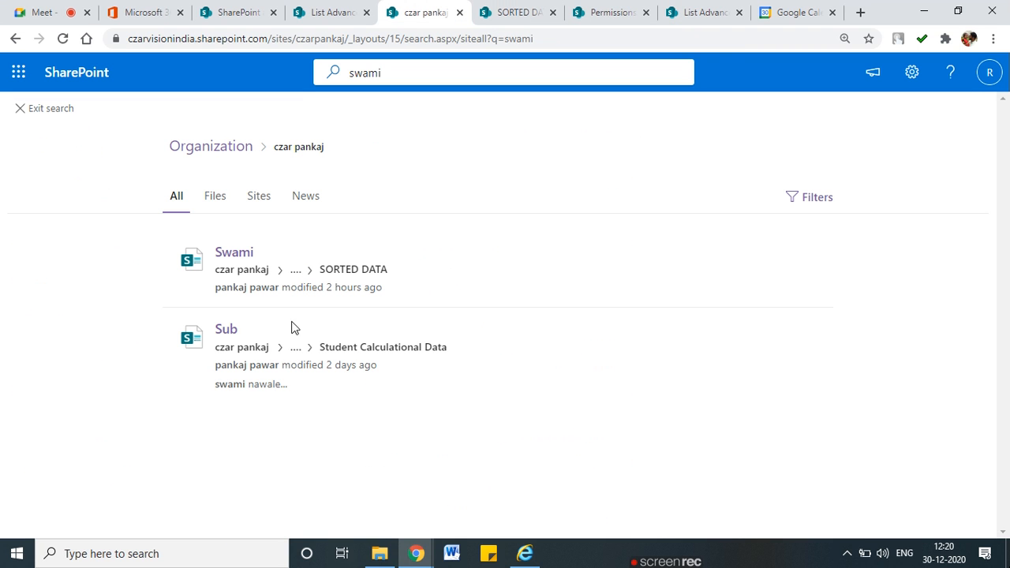
click(258, 332)
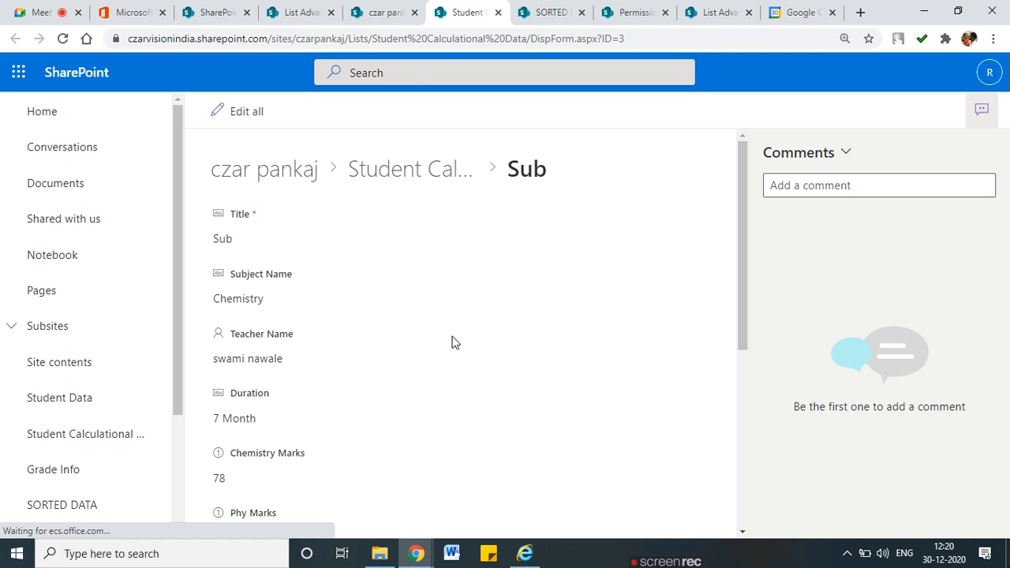
scroll(451, 343, down, 5)
scroll(451, 343, up, 3)
scroll(44, 450, down, 2)
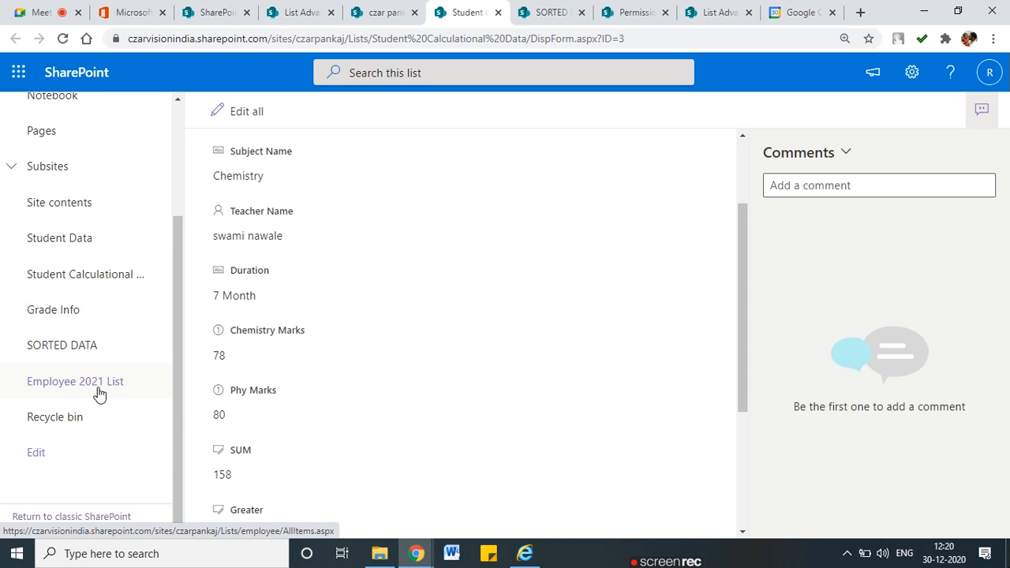
click(718, 11)
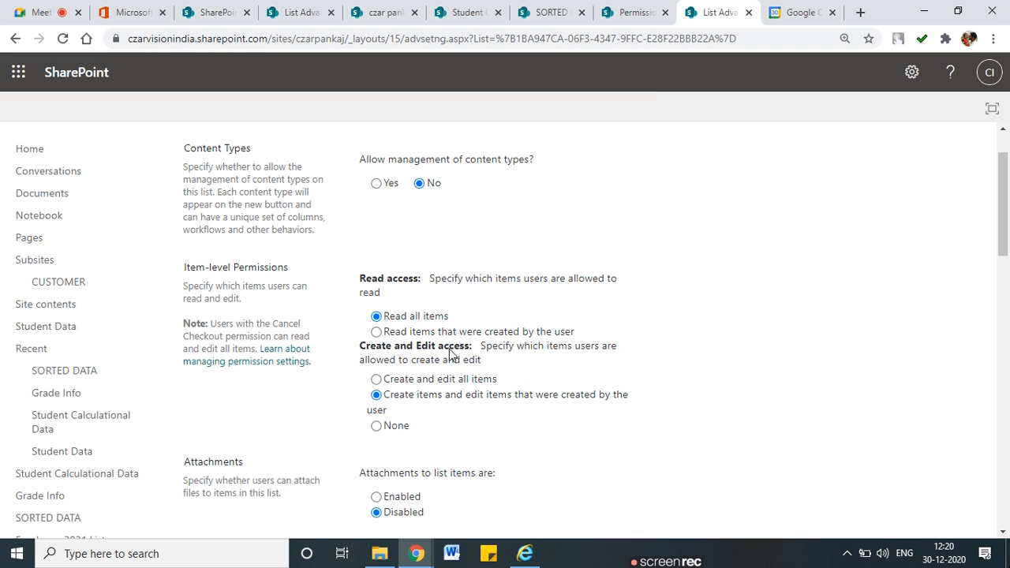
Reload Advanced Settings and circle the Search option to confirm it reads Yes
scroll(458, 350, down, 5)
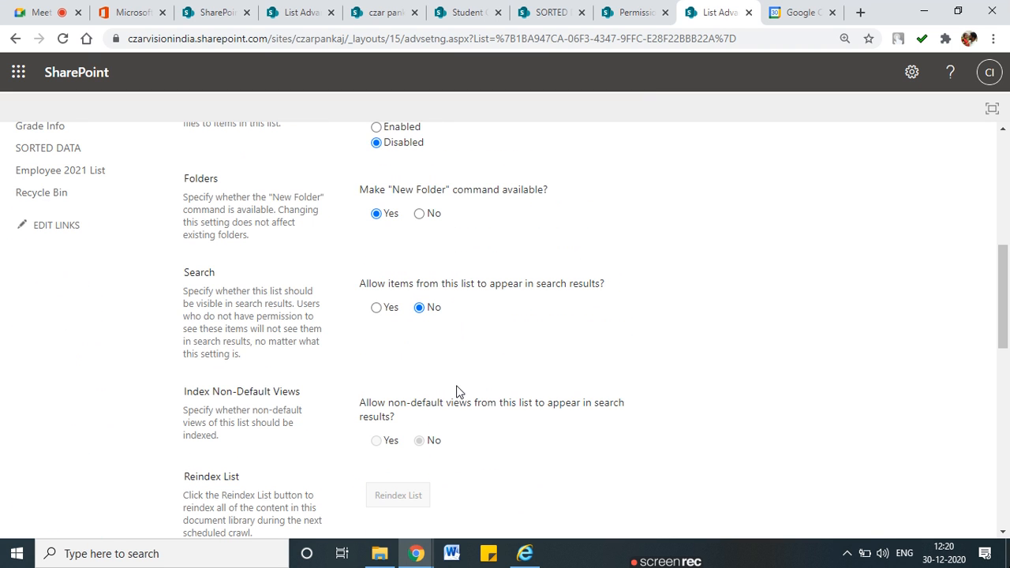
scroll(451, 377, down, 4)
scroll(595, 395, up, 3)
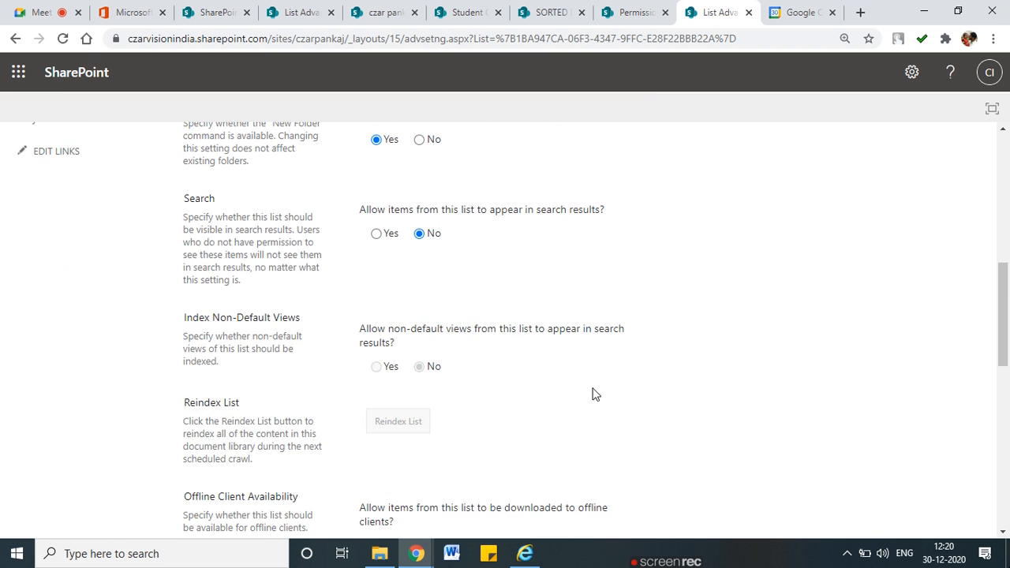
scroll(595, 394, up, 5)
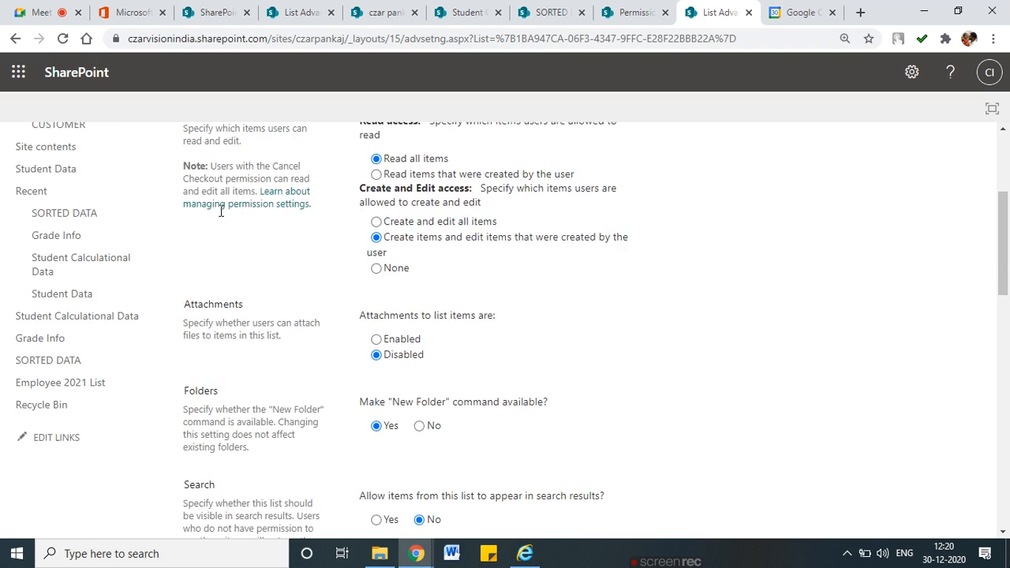
click(62, 39)
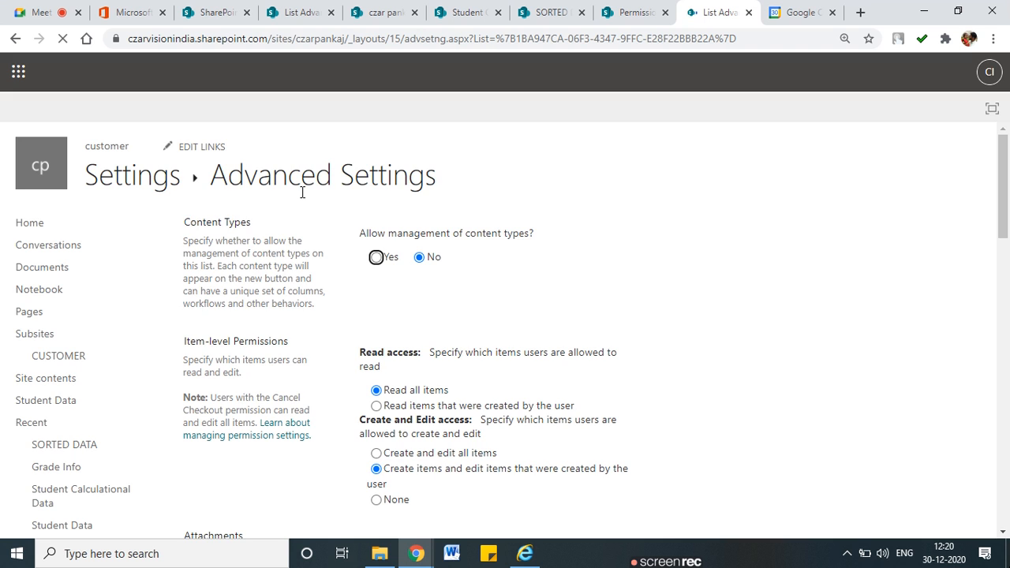
scroll(491, 351, down, 6)
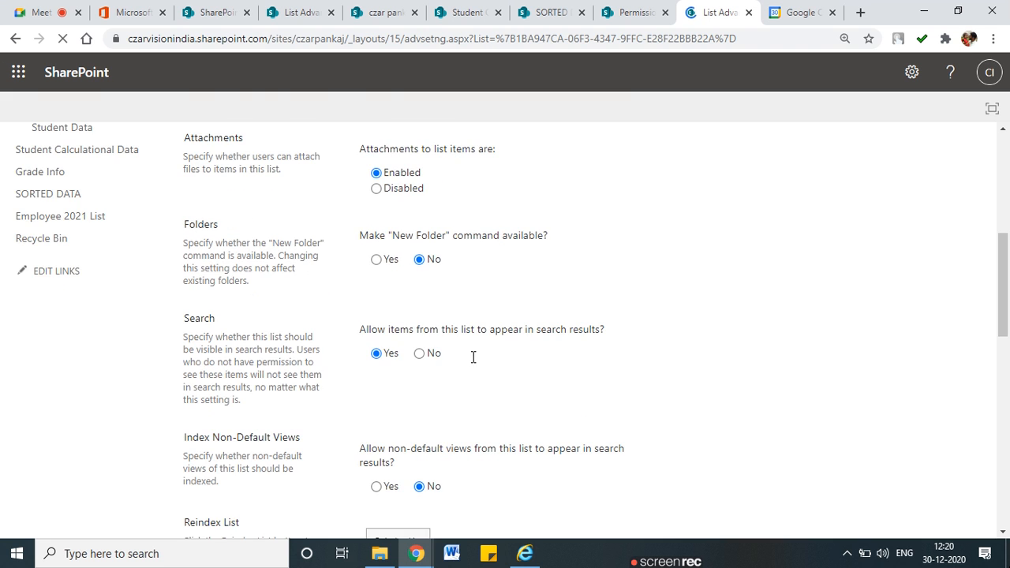
drag(435, 291, 470, 306)
mouse_move(397, 287)
mouse_down()
mouse_move(363, 318)
mouse_move(472, 304)
mouse_up()
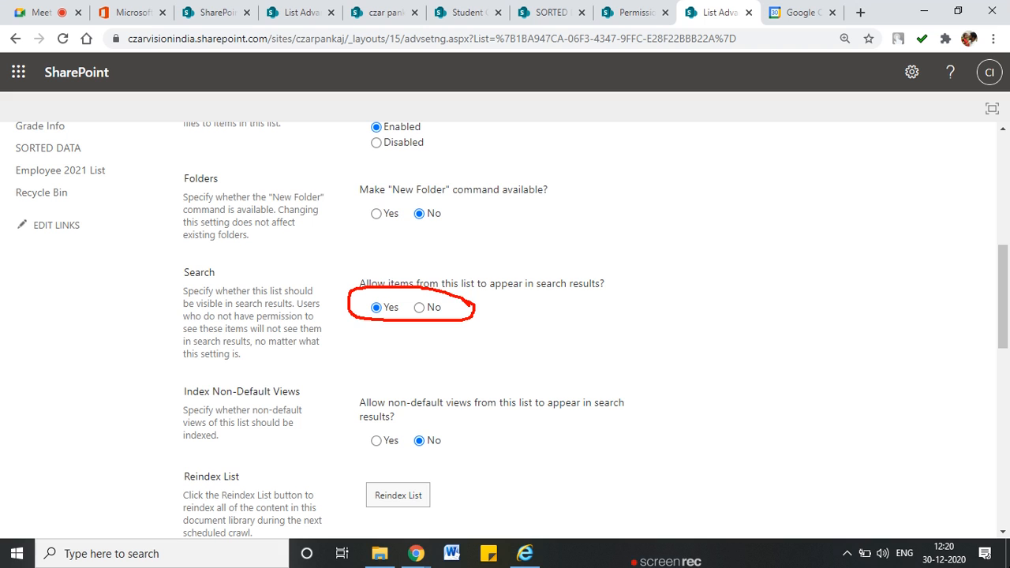
key(Escape)
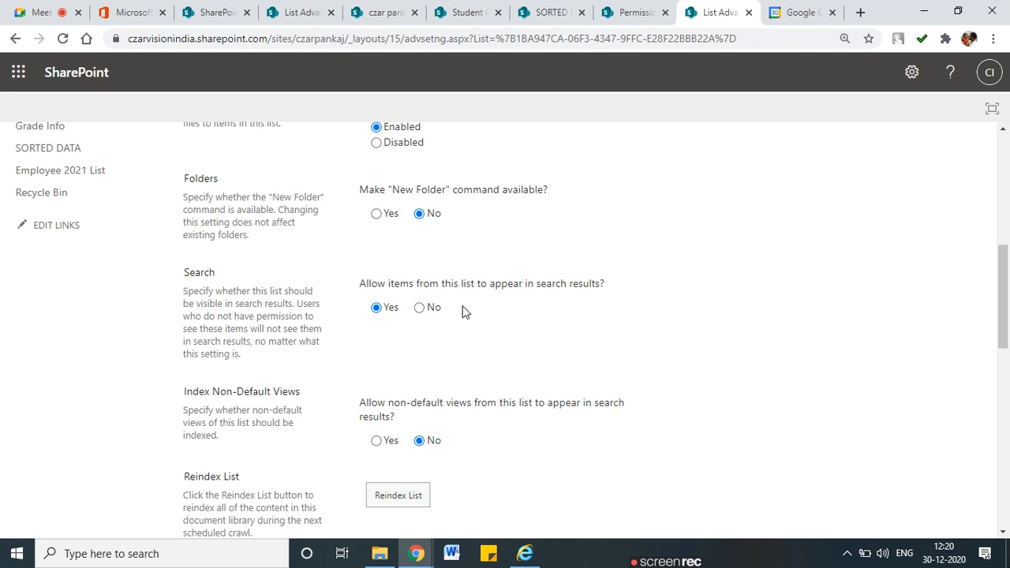
click(384, 12)
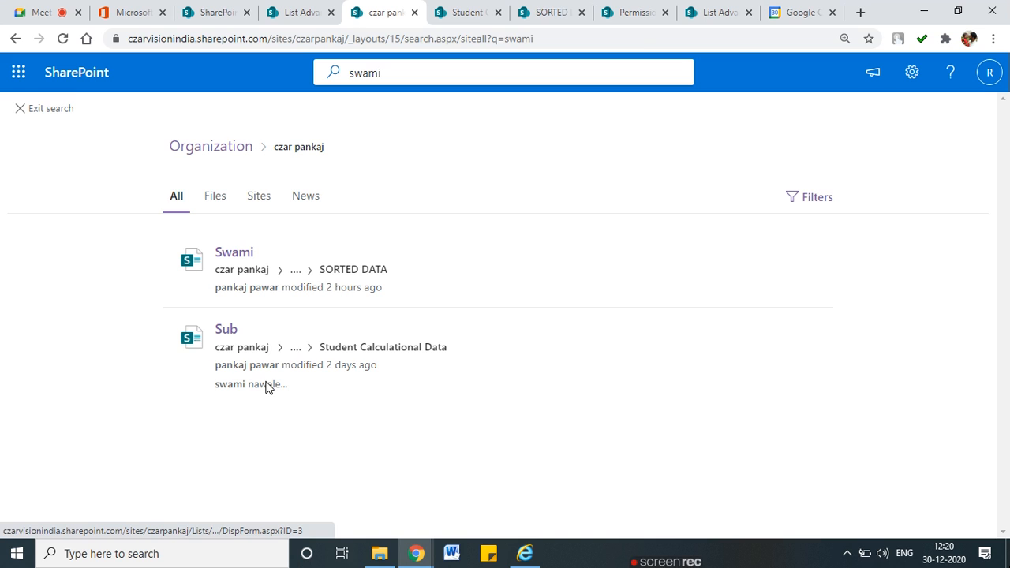
Review the Student Calculational Data item, the SORTED DATA Swami item and the Employee 2021 List
click(474, 11)
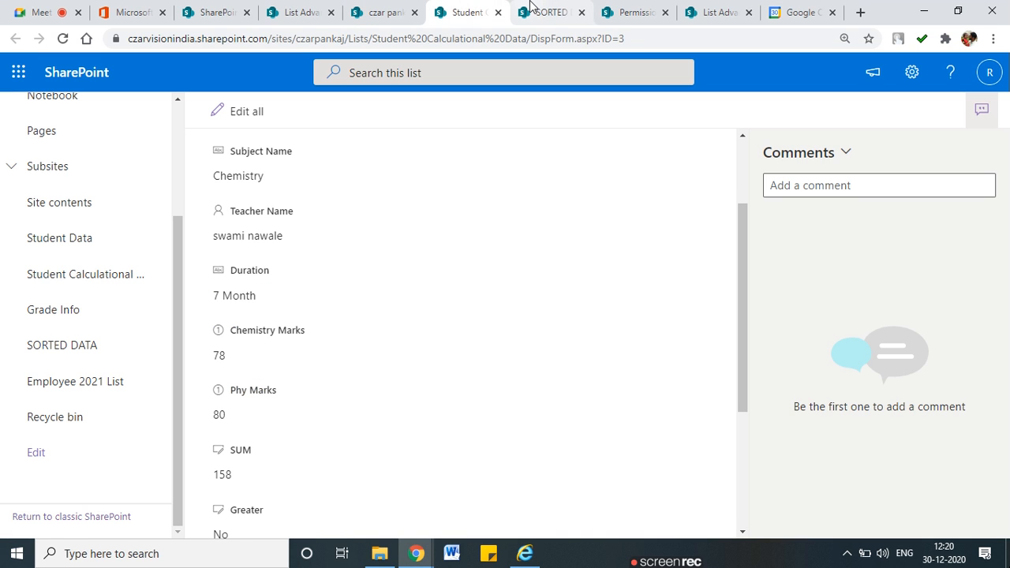
click(531, 8)
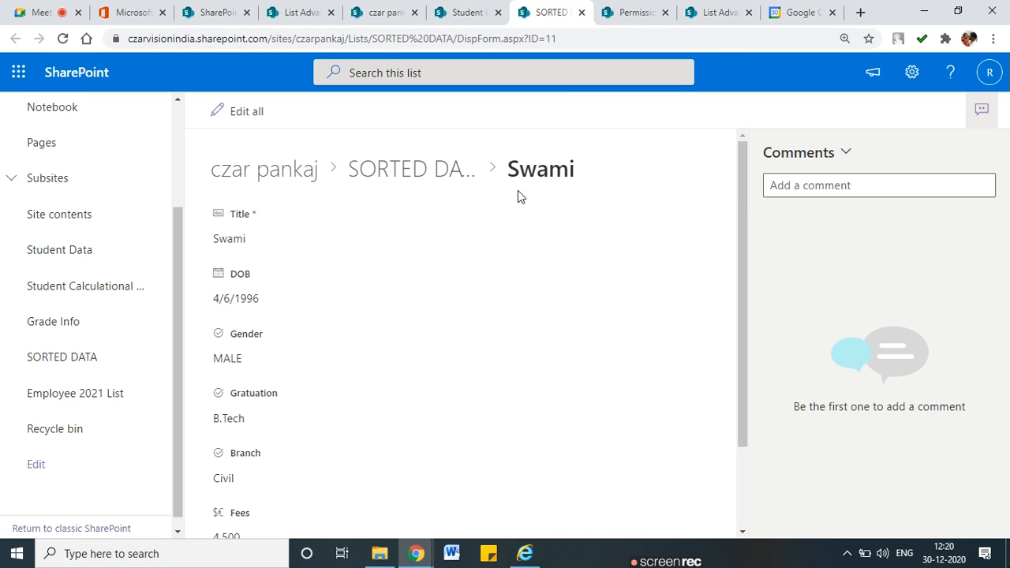
click(89, 392)
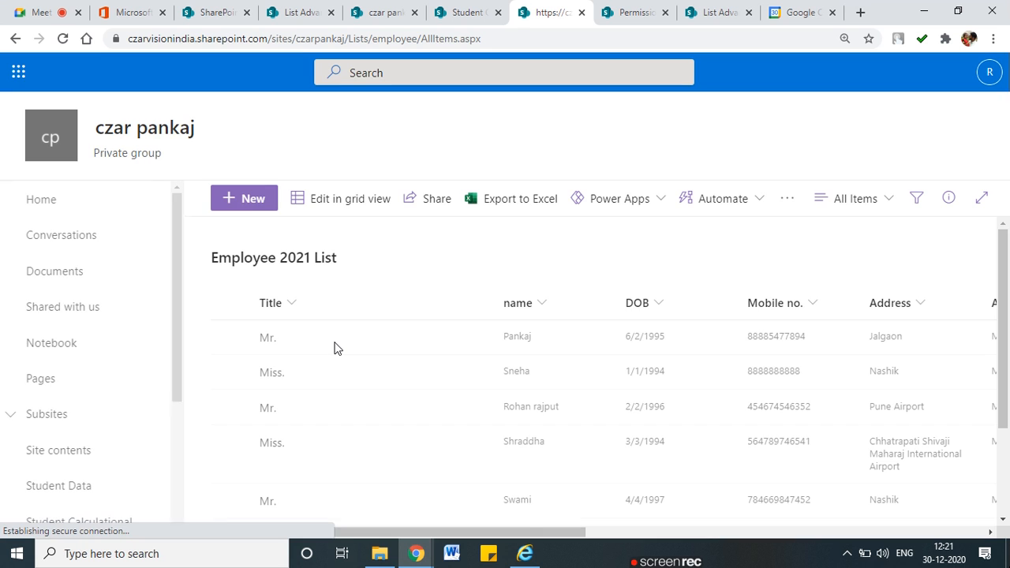
scroll(337, 348, down, 2)
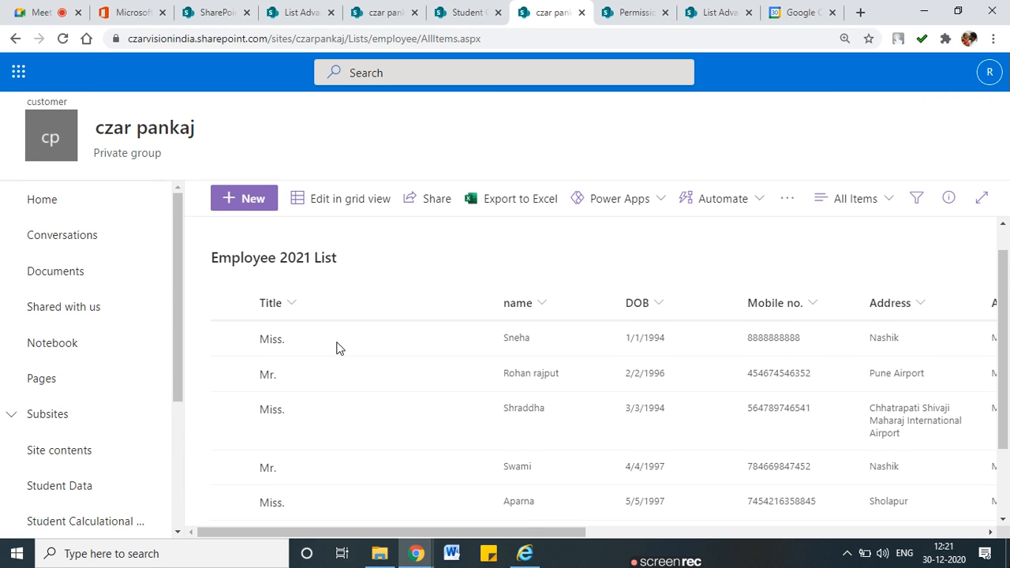
scroll(339, 348, up, 1)
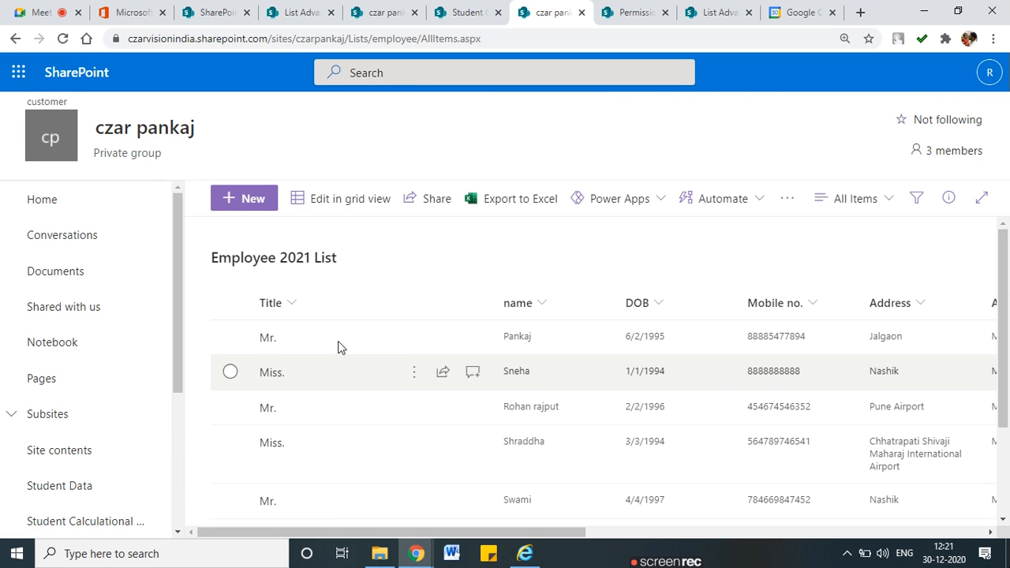
scroll(491, 442, down, 3)
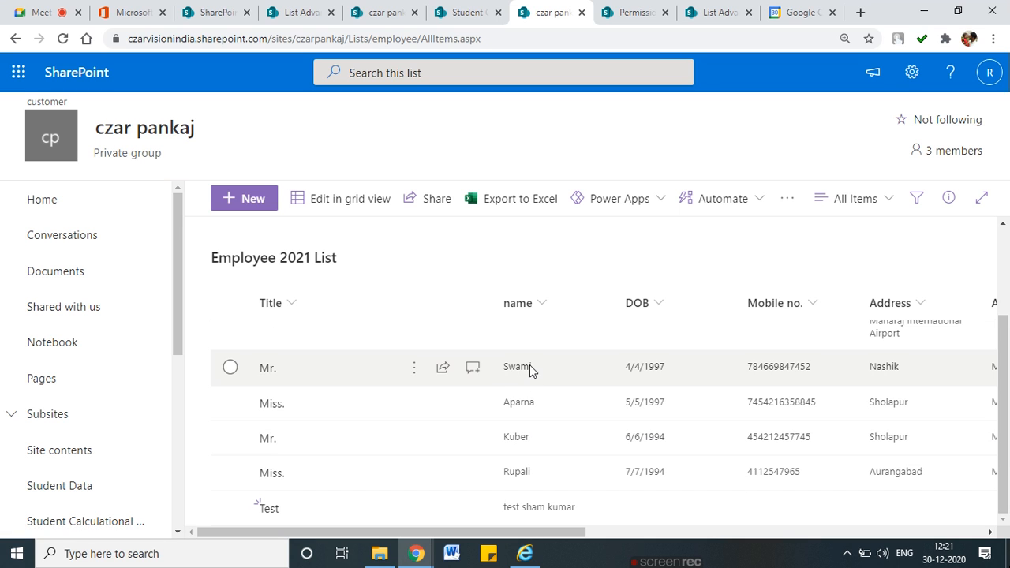
drag(553, 531, 394, 445)
Rerun the site search with the query capitalised as 'Swami'
click(446, 11)
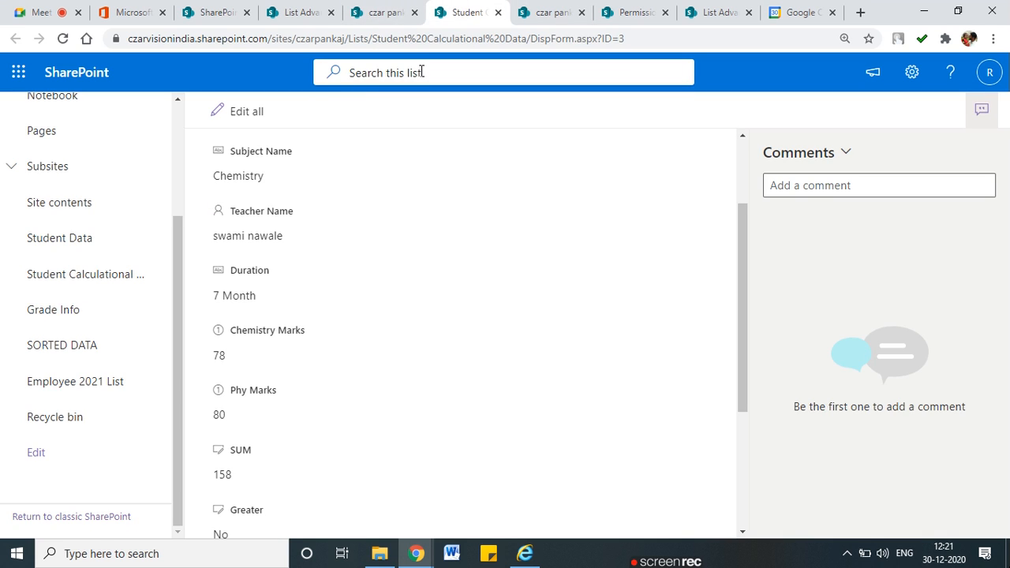
click(380, 13)
click(390, 69)
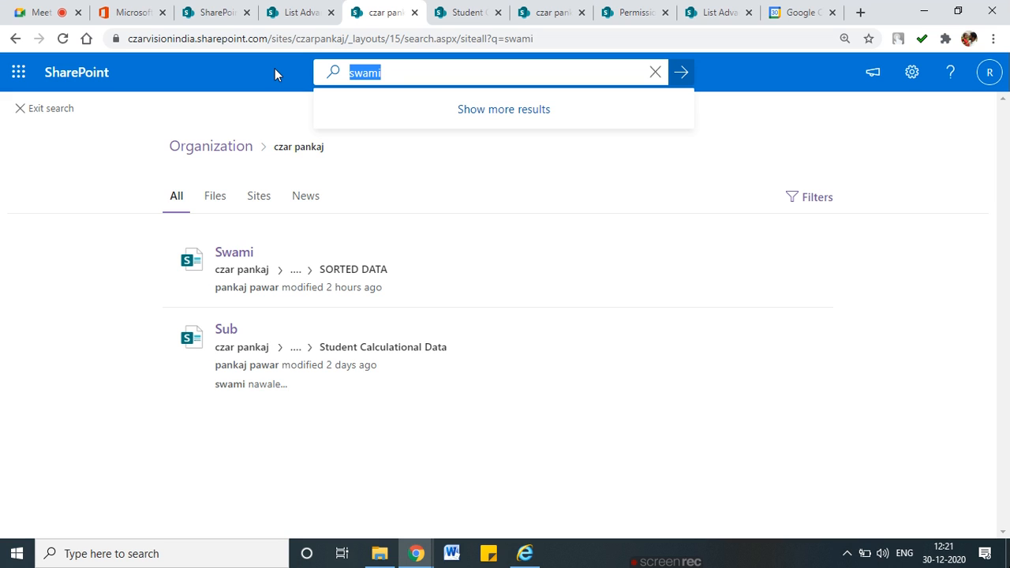
key(End)
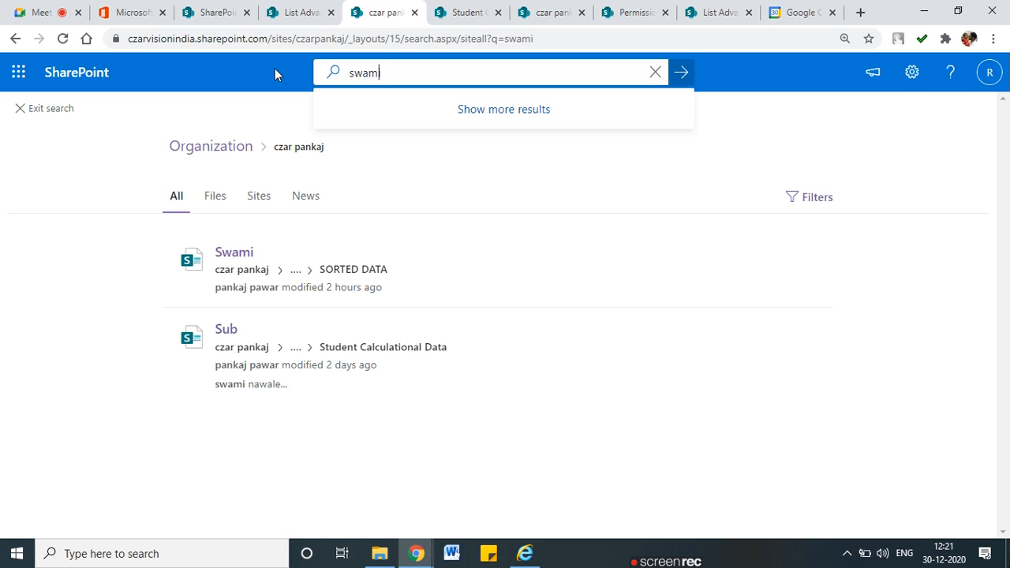
key(Home)
key(Delete)
text(S)
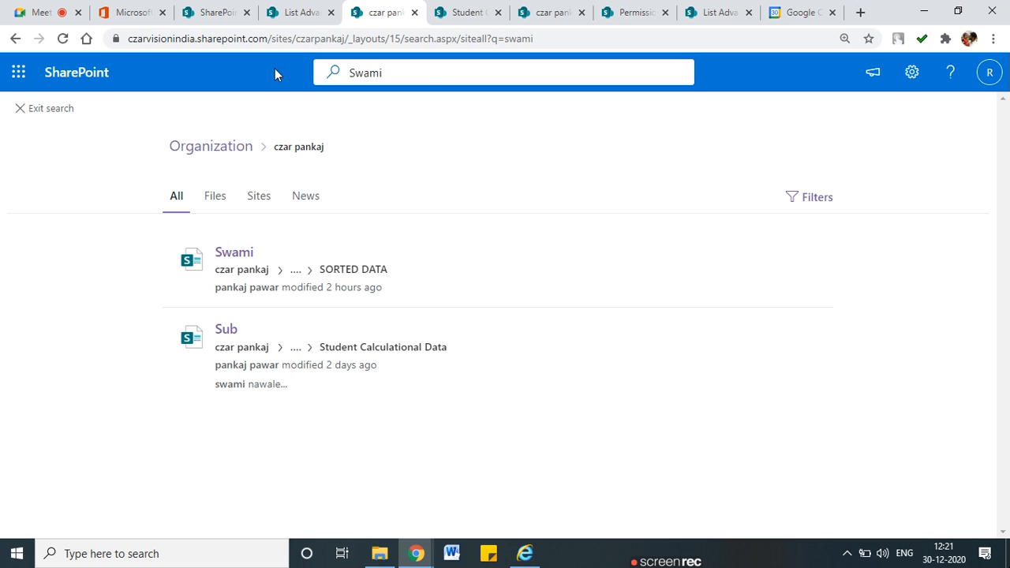
click(427, 81)
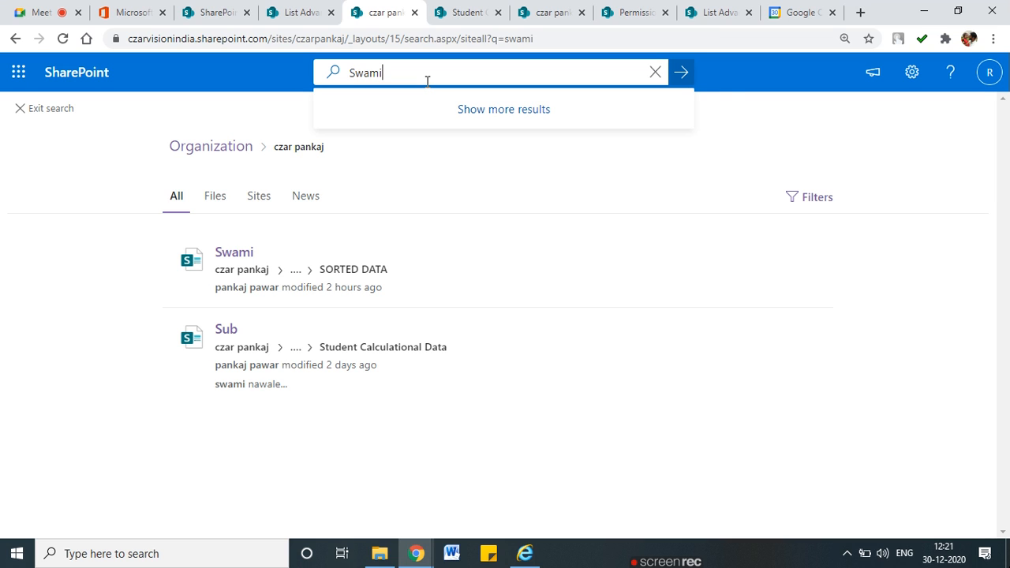
click(685, 74)
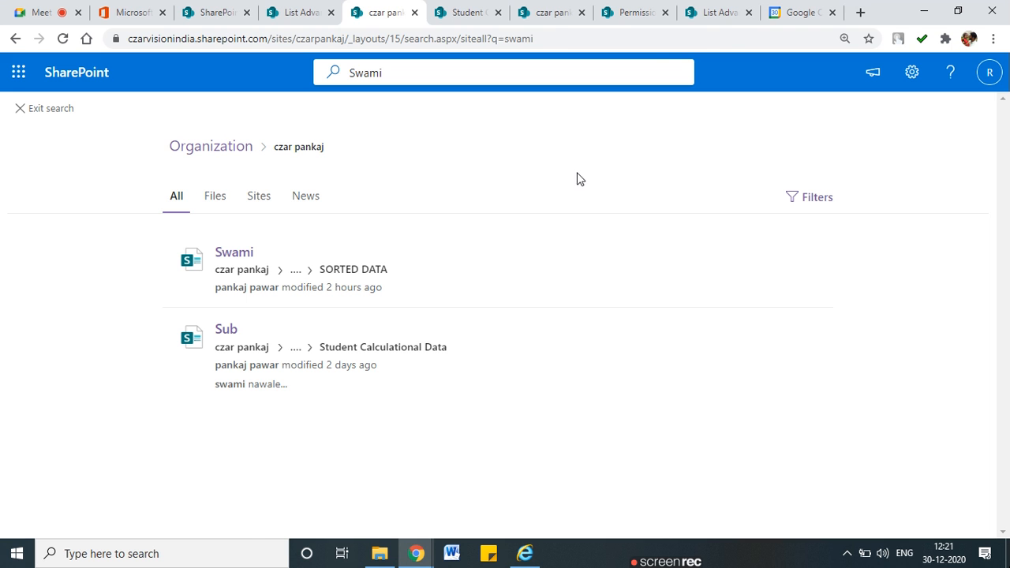
click(719, 12)
Highlight the question about non-default views appearing in search results
scroll(523, 308, down, 2)
scroll(523, 308, up, 2)
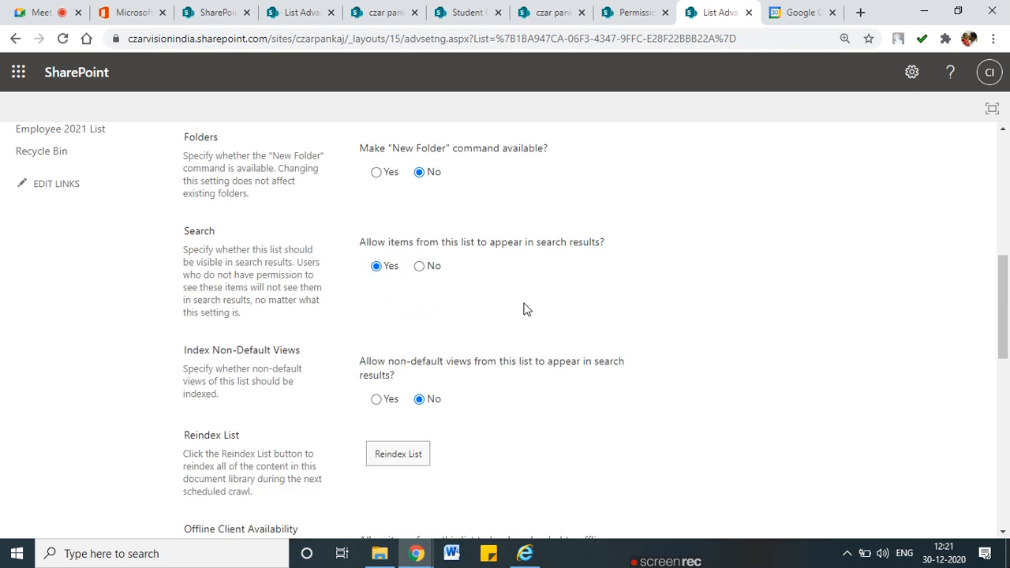
scroll(523, 309, down, 1)
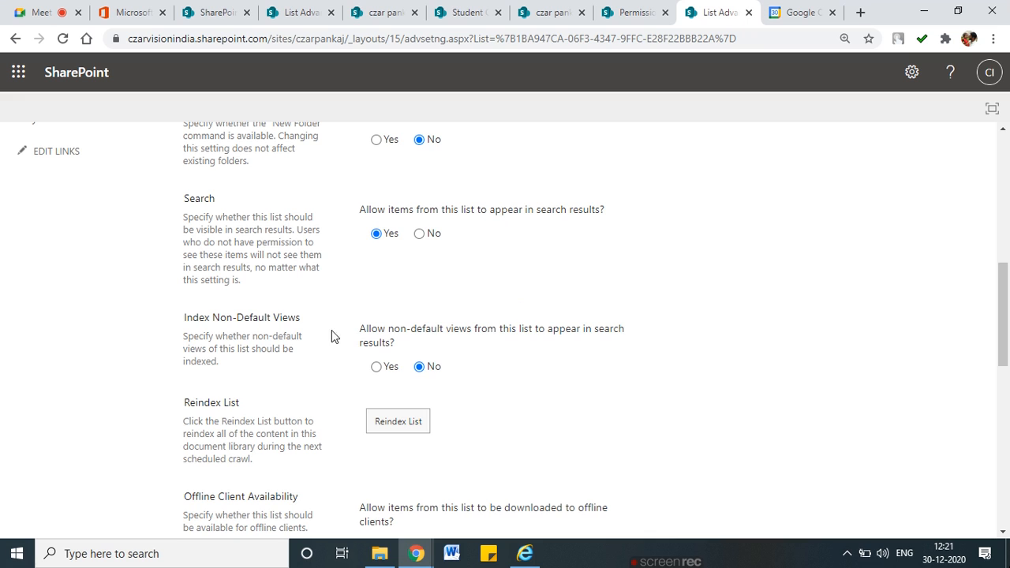
drag(393, 329, 621, 326)
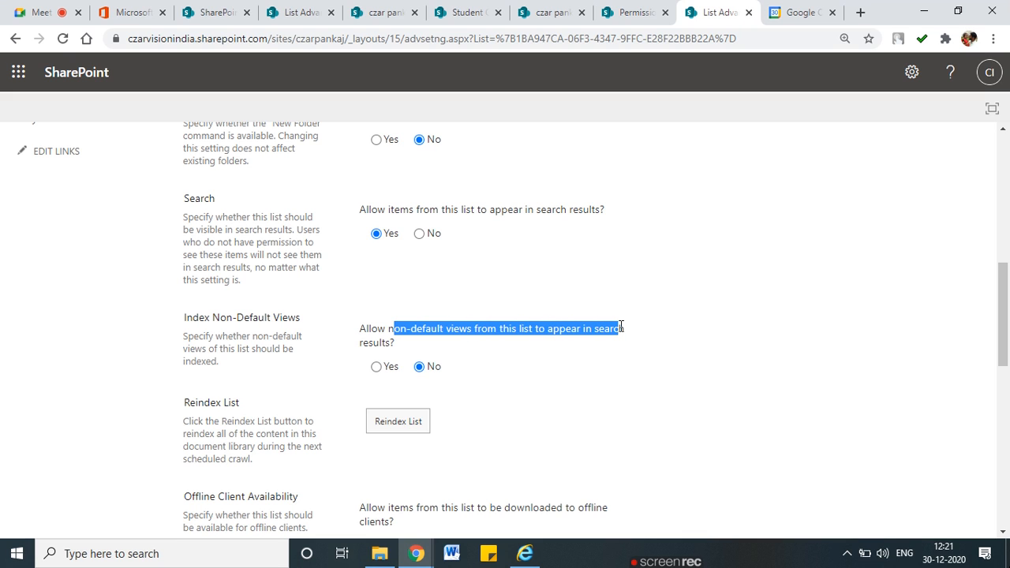
click(423, 348)
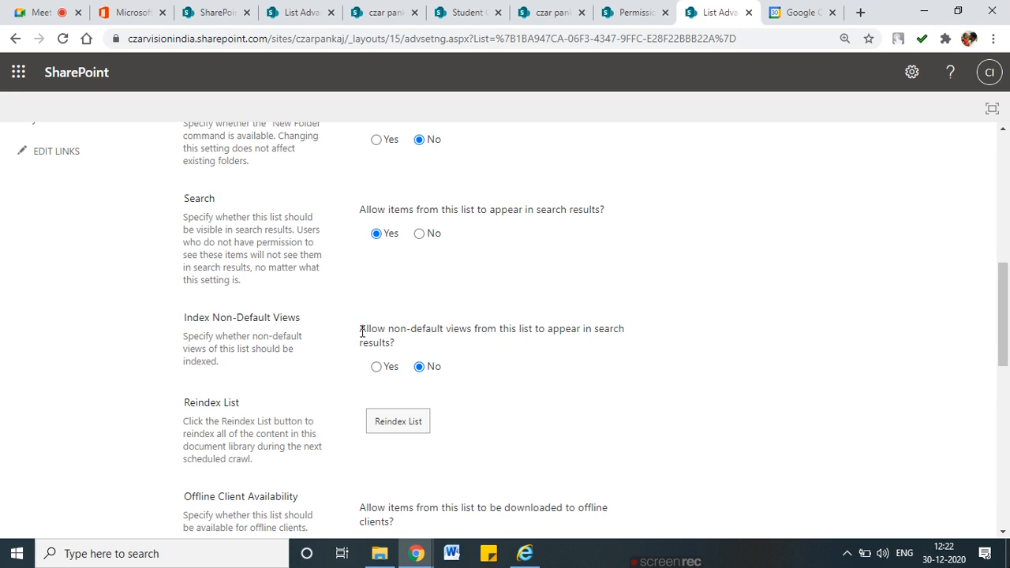
drag(363, 330, 622, 352)
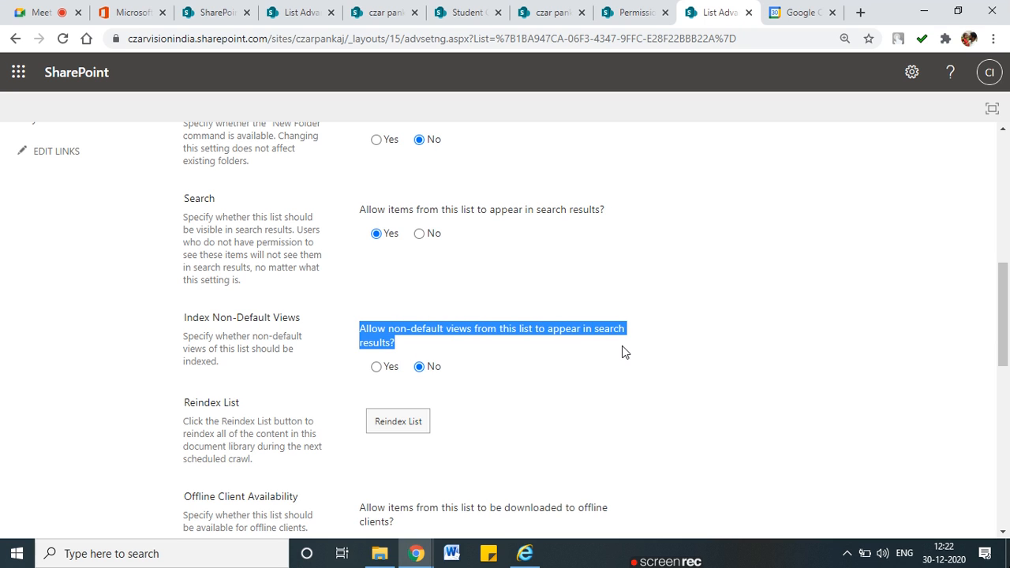
click(623, 370)
click(539, 13)
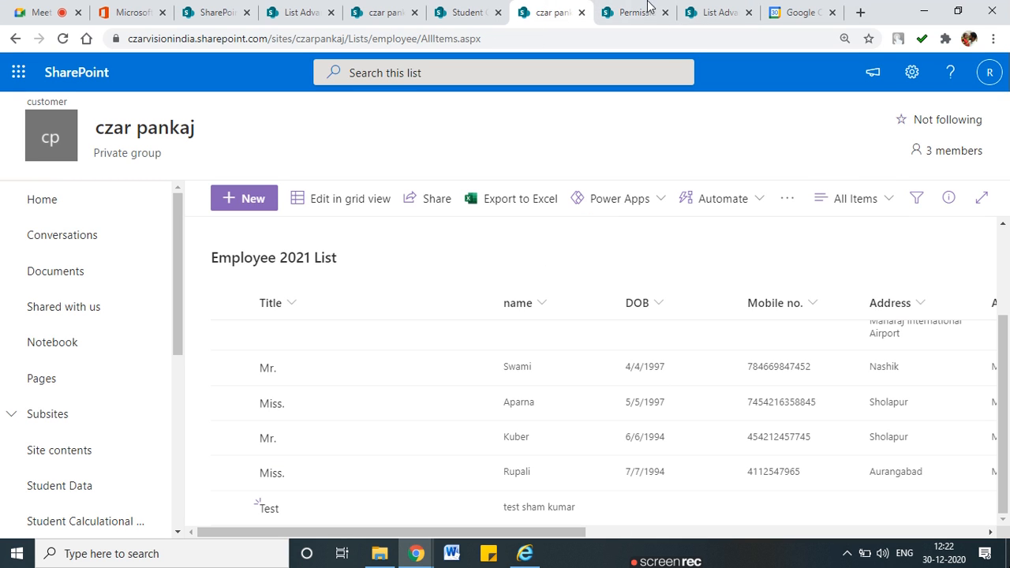
key(ctrl+Tab)
key(ctrl+Tab)
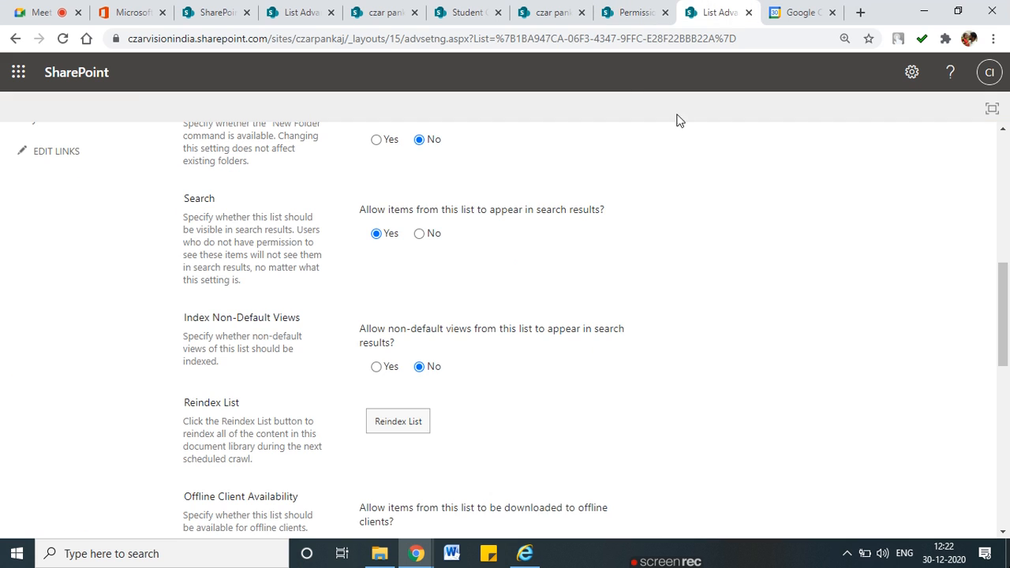
Allow non-default views in search results and underline the word 'indexed' for emphasis
drag(386, 329, 616, 331)
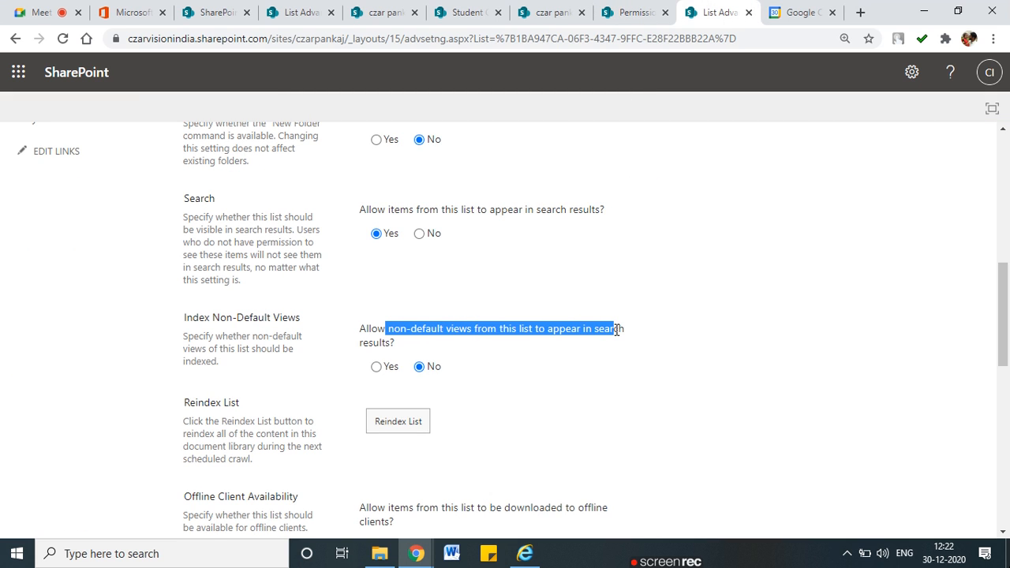
click(376, 368)
scroll(427, 292, down, 1)
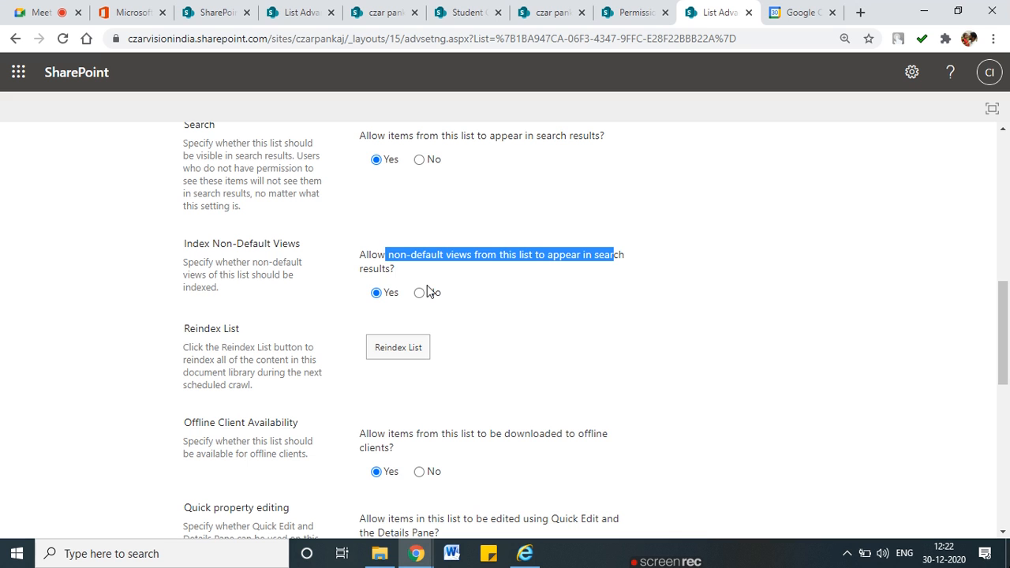
scroll(427, 292, up, 1)
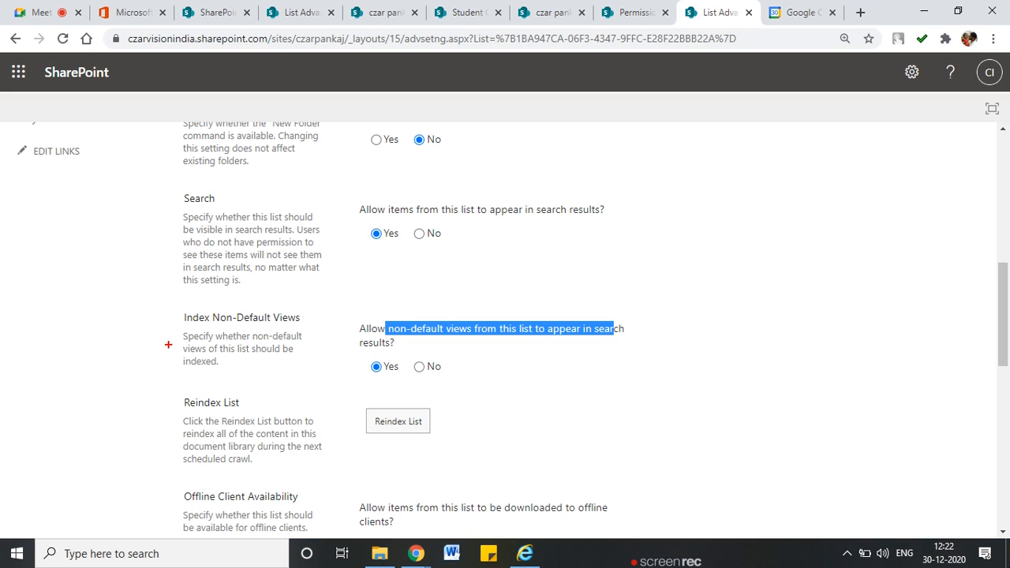
drag(177, 369, 236, 370)
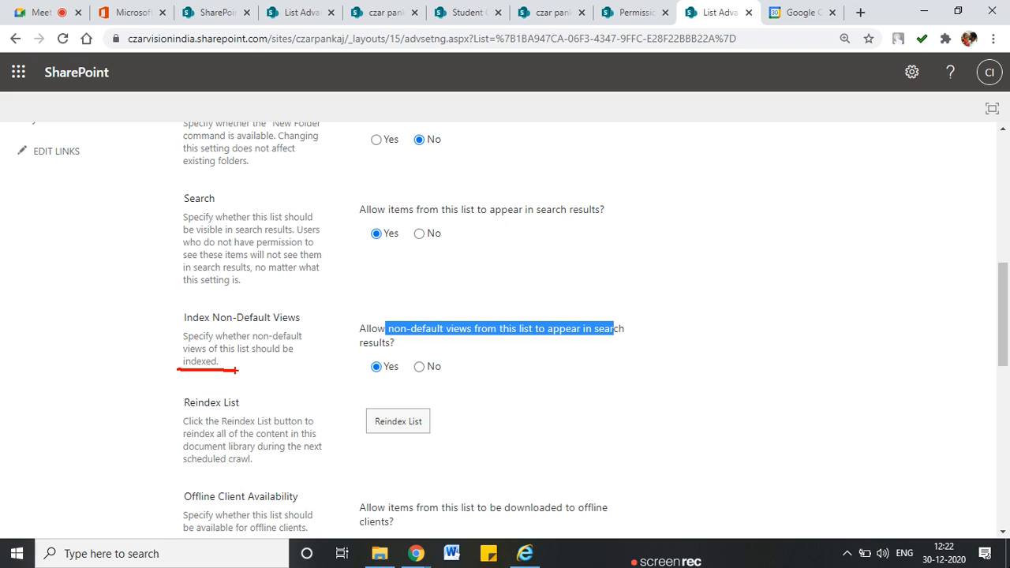
key(Escape)
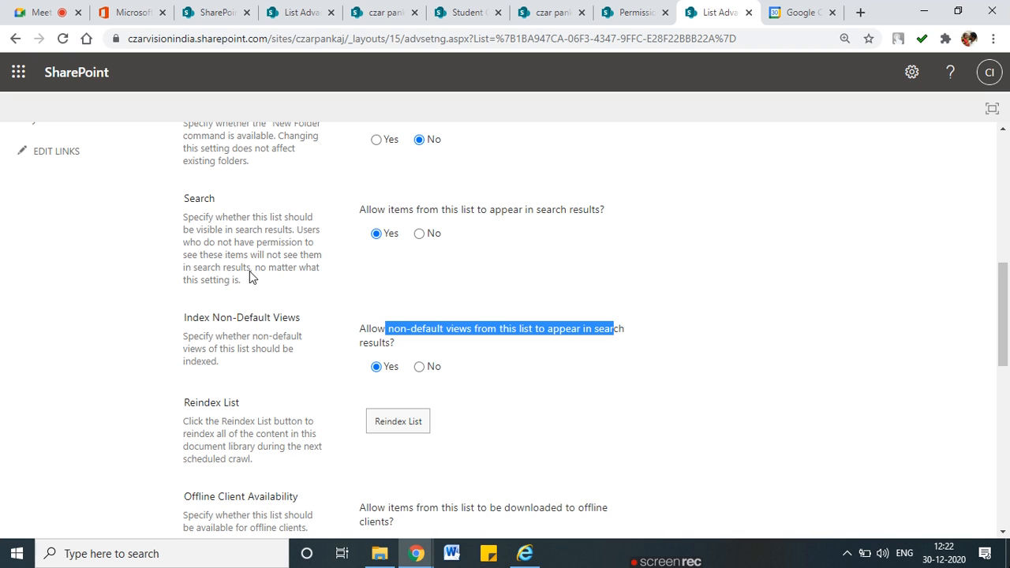
click(437, 266)
scroll(437, 271, up, 1)
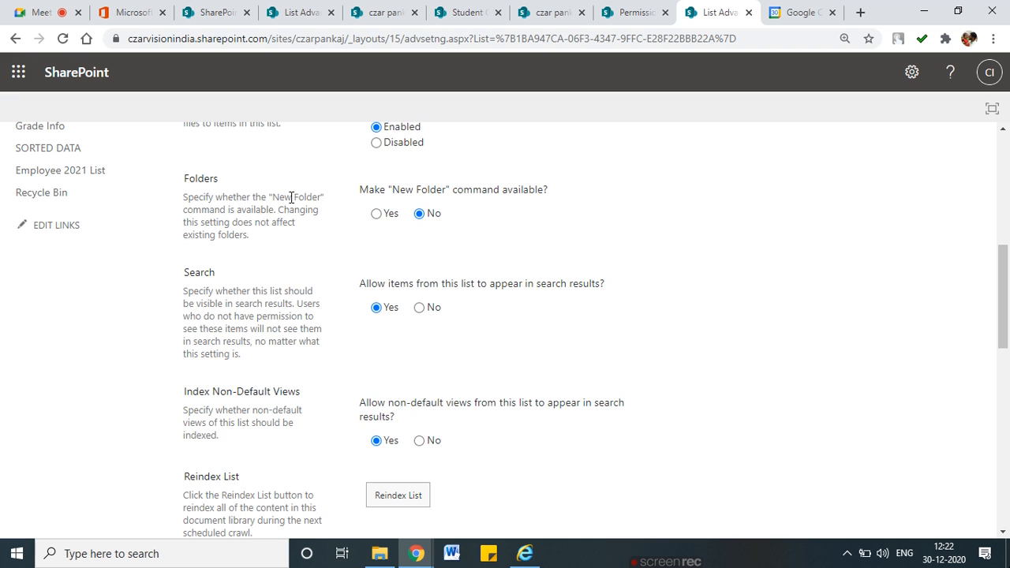
Set New Folder to Yes and Attachments to Disabled, then save and confirm the warning
click(378, 214)
scroll(382, 219, up, 1)
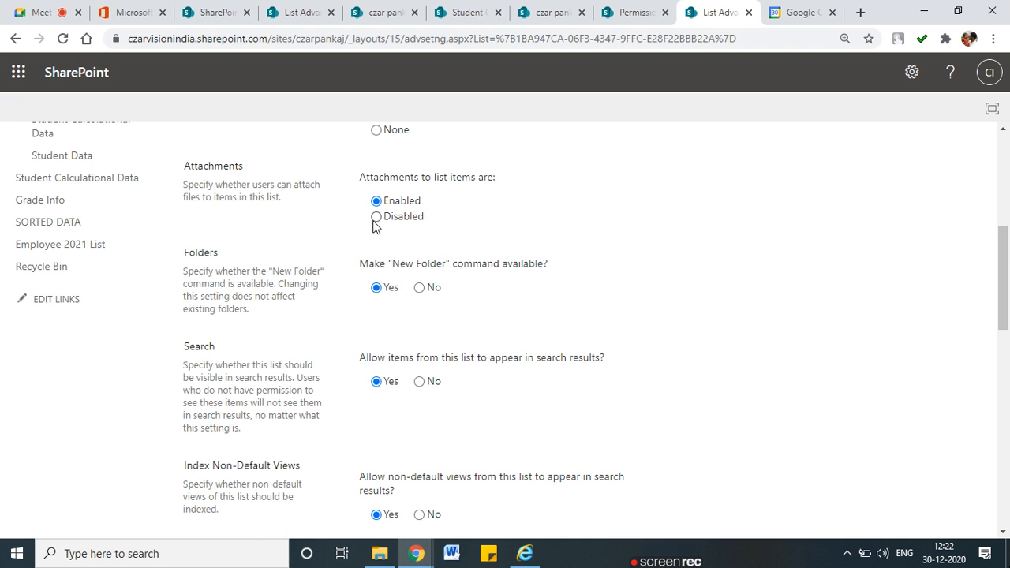
click(376, 217)
scroll(744, 457, down, 10)
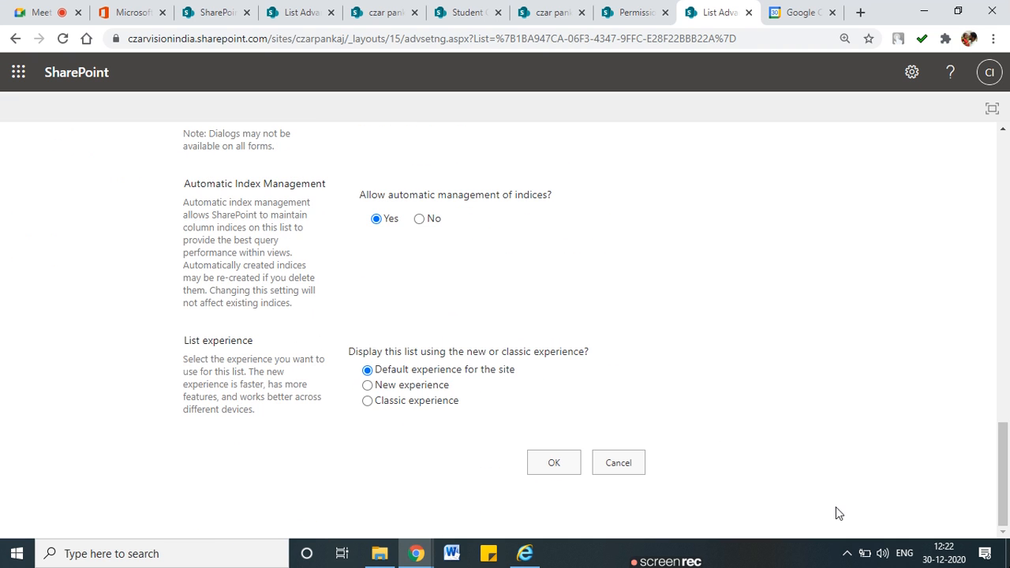
click(577, 470)
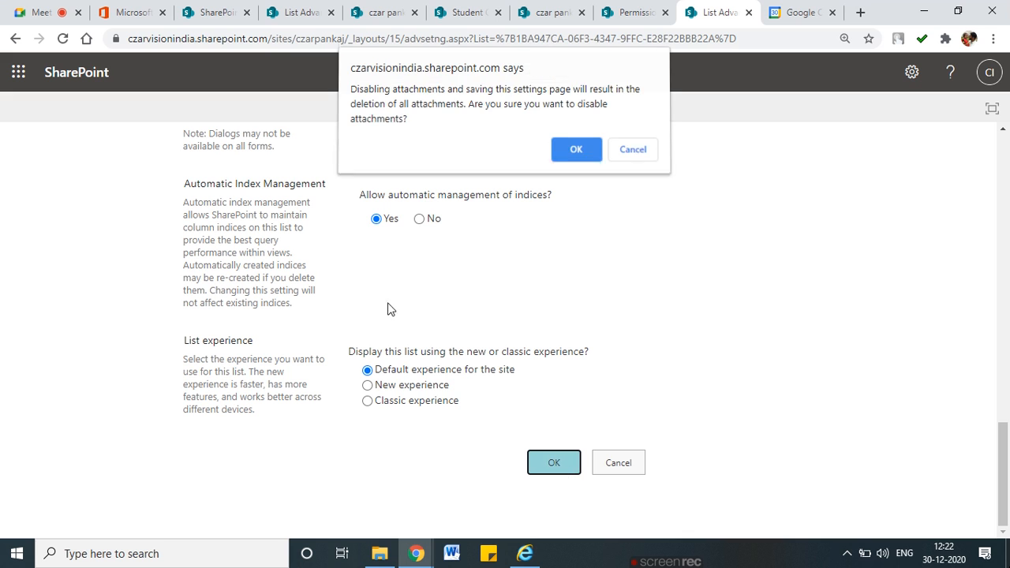
click(581, 155)
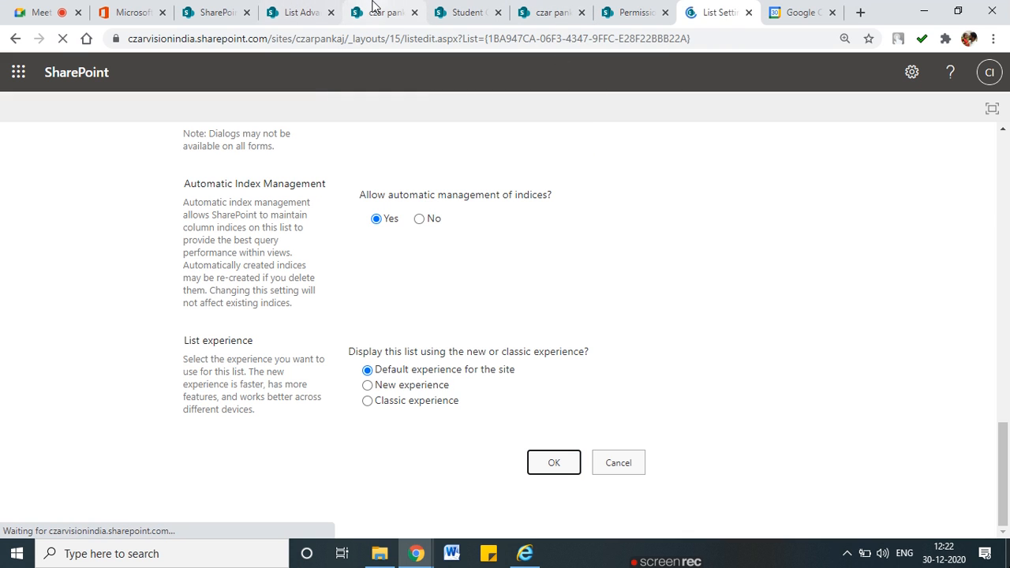
click(382, 6)
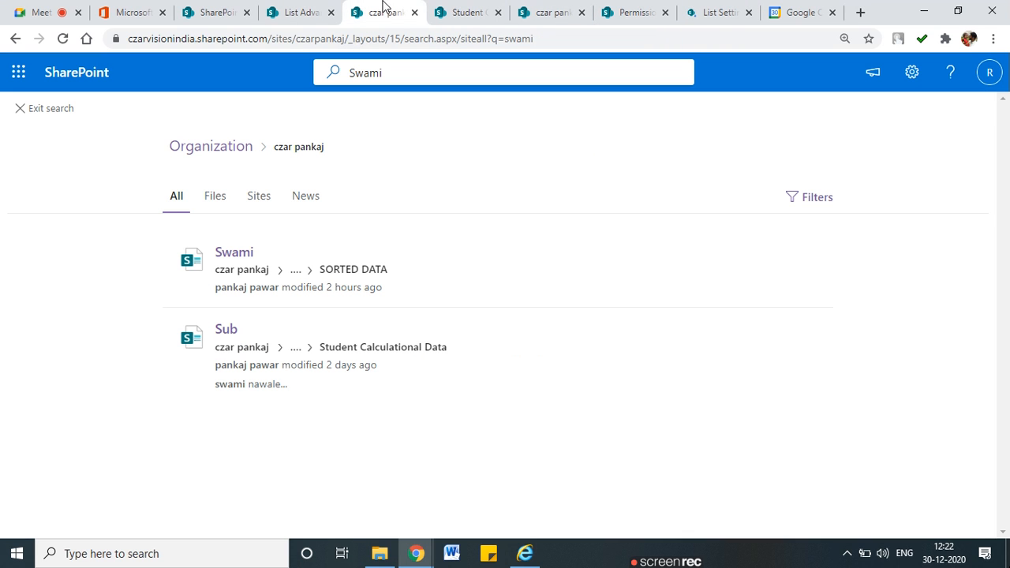
Reload the Employee 2021 List and close the Permissions tab
click(403, 70)
click(549, 12)
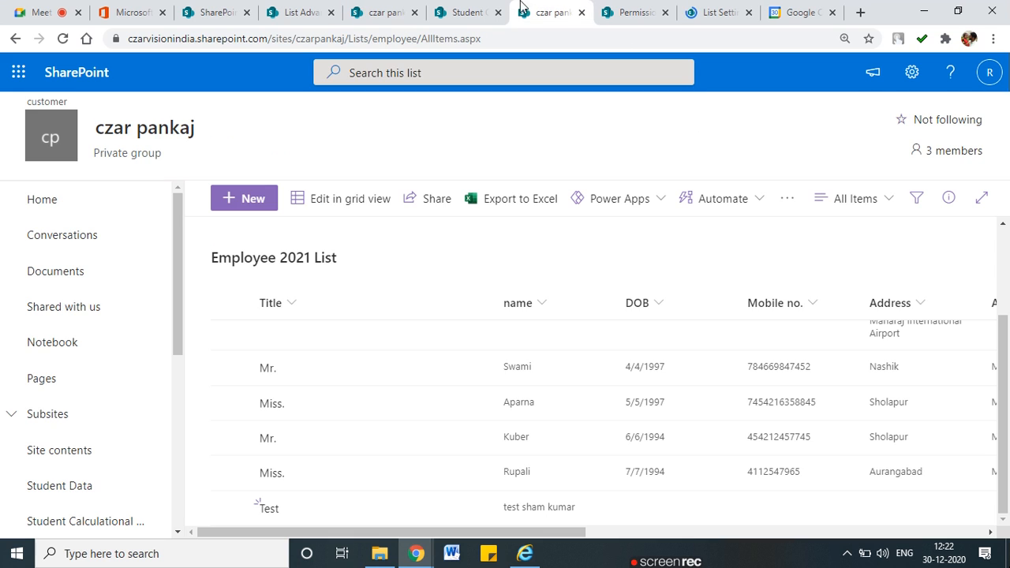
scroll(322, 305, up, 2)
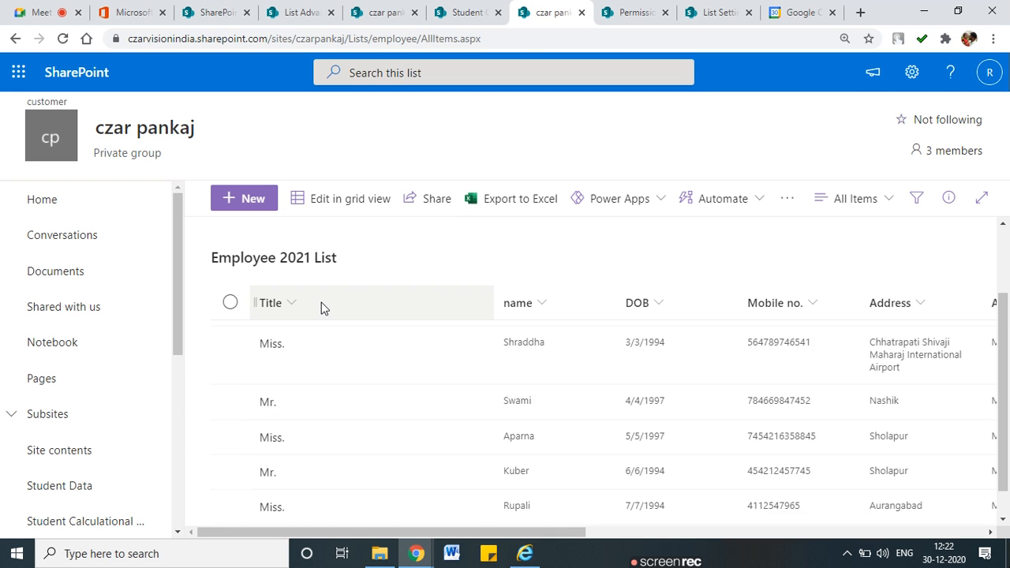
click(62, 43)
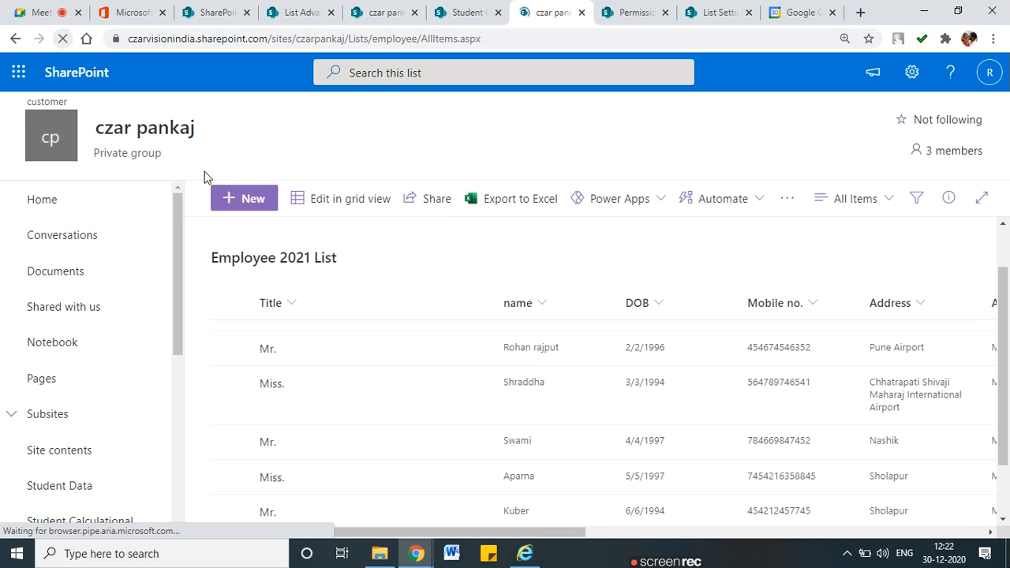
click(663, 12)
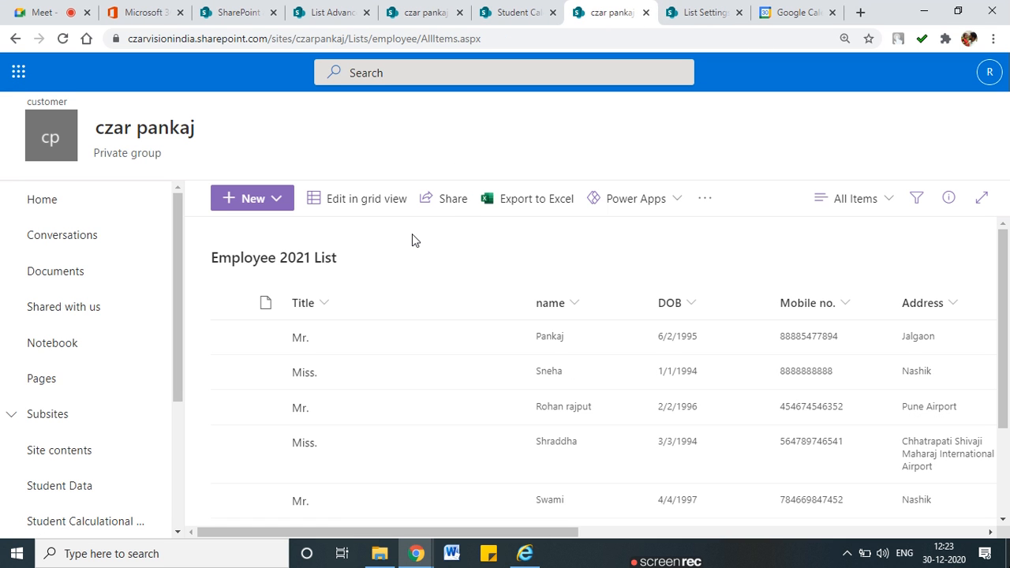
scroll(558, 520, down, 2)
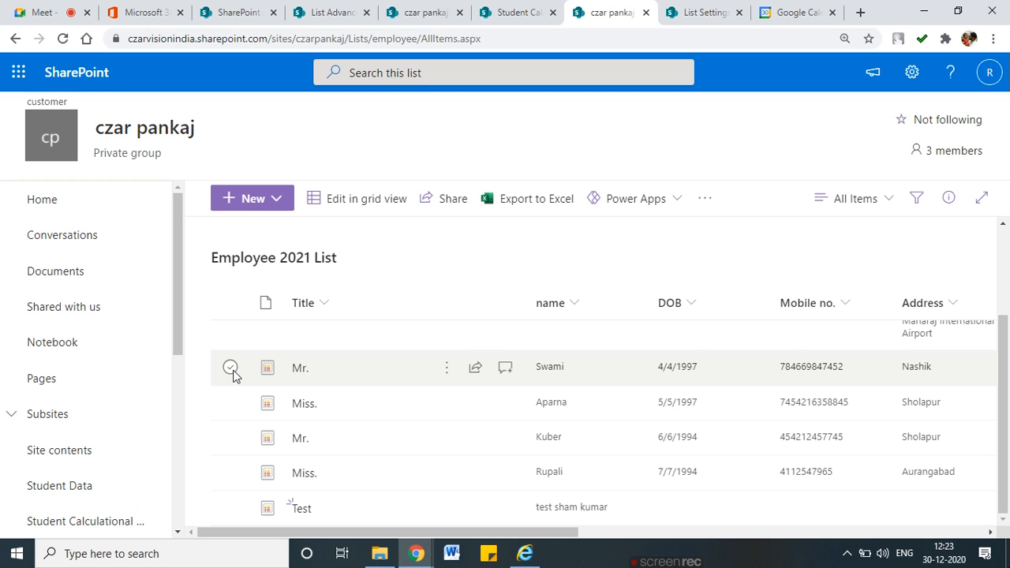
scroll(269, 369, up, 3)
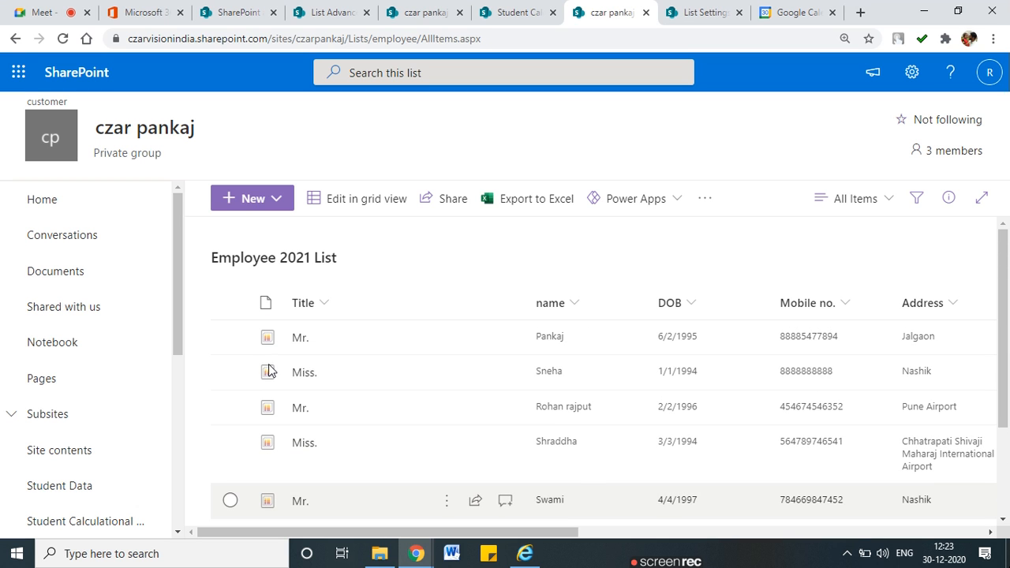
Confirm New offers both Folder and Item, closing the folder dialog and item form unsaved
click(280, 201)
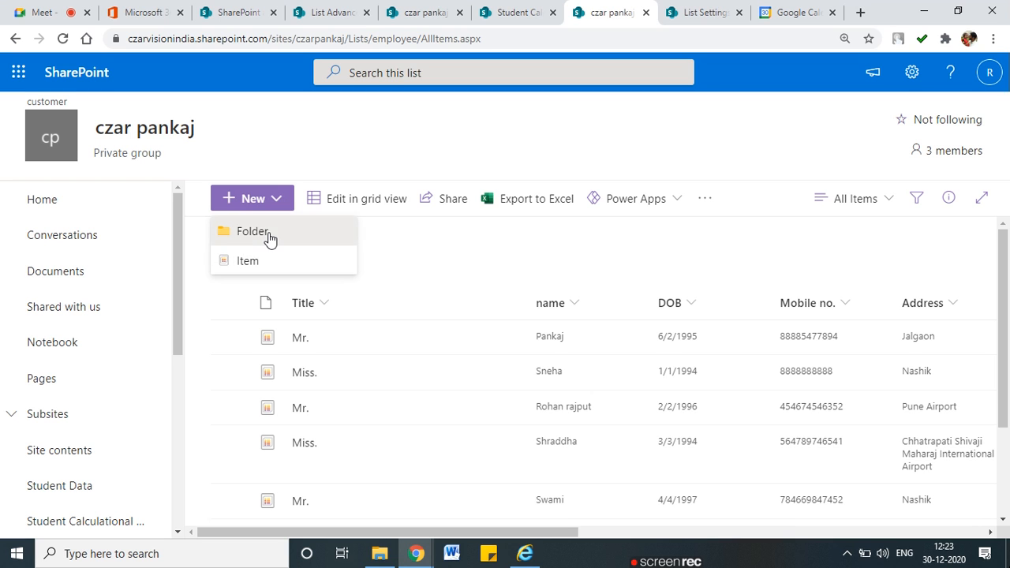
click(268, 232)
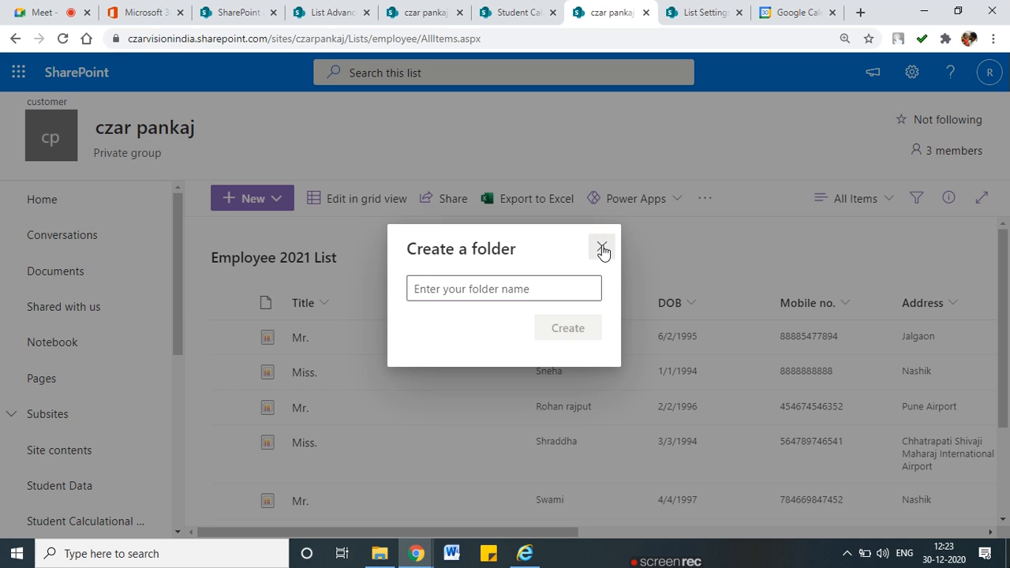
click(602, 250)
click(252, 198)
click(253, 266)
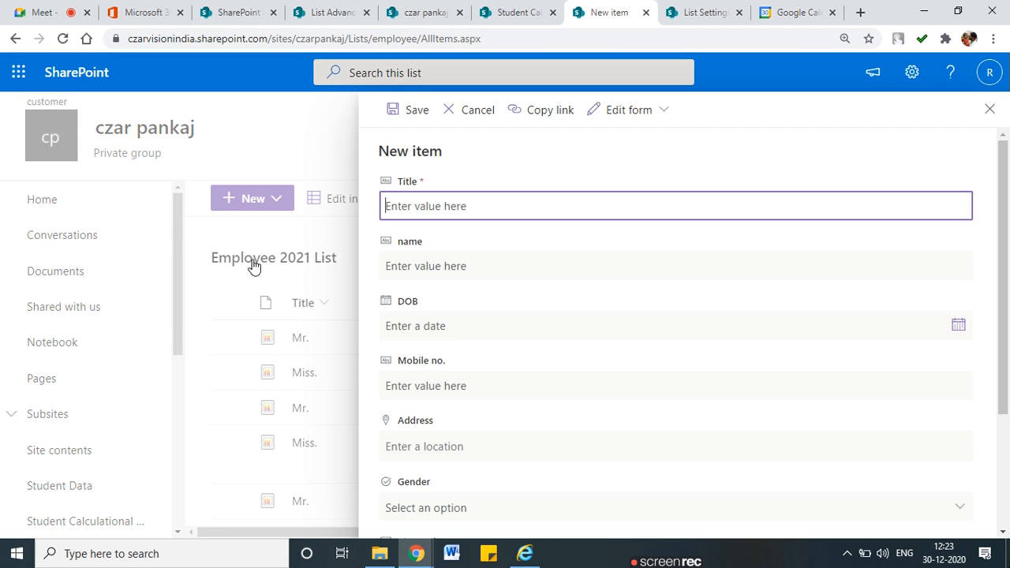
scroll(594, 409, down, 2)
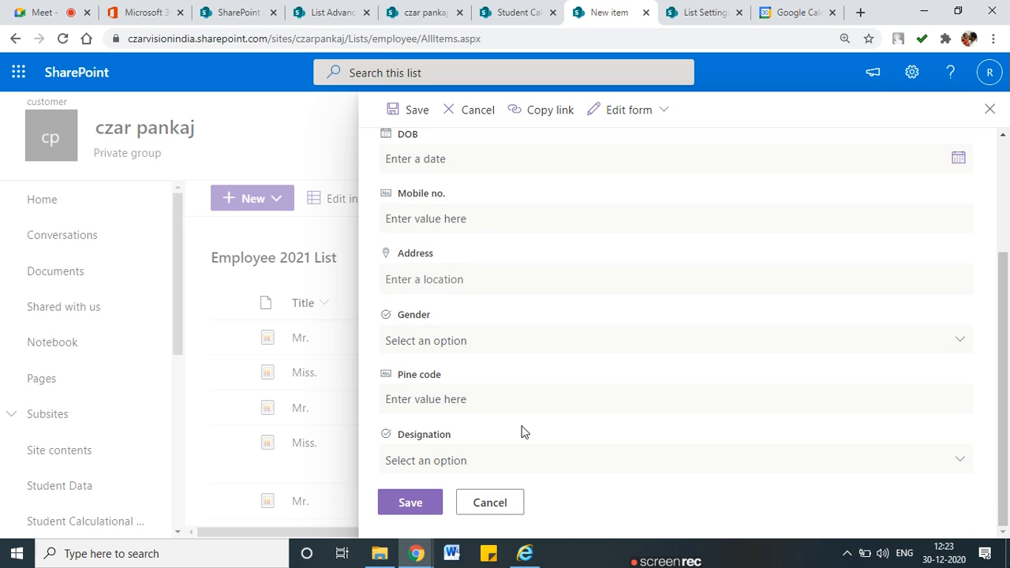
click(989, 108)
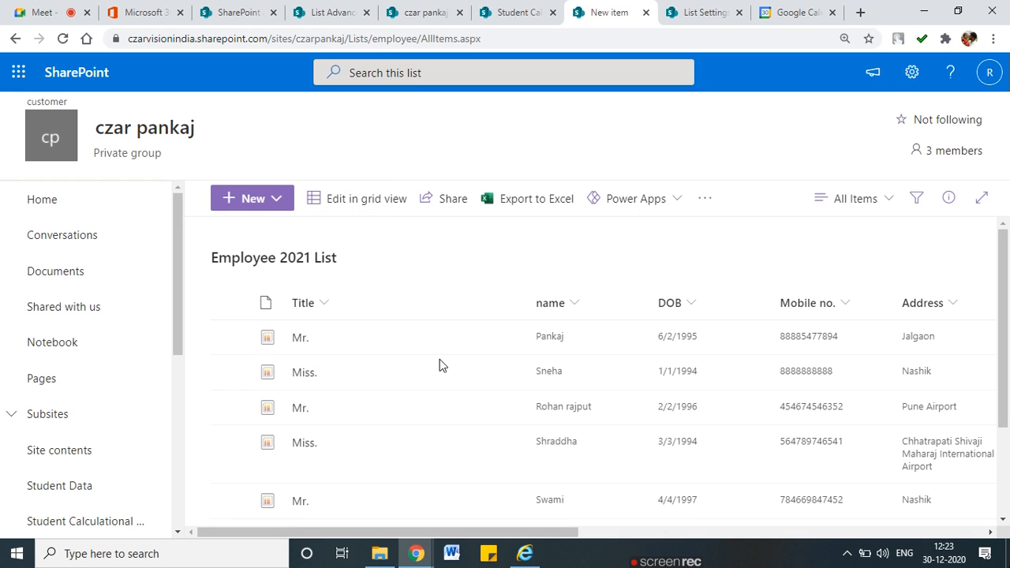
scroll(441, 363, down, 2)
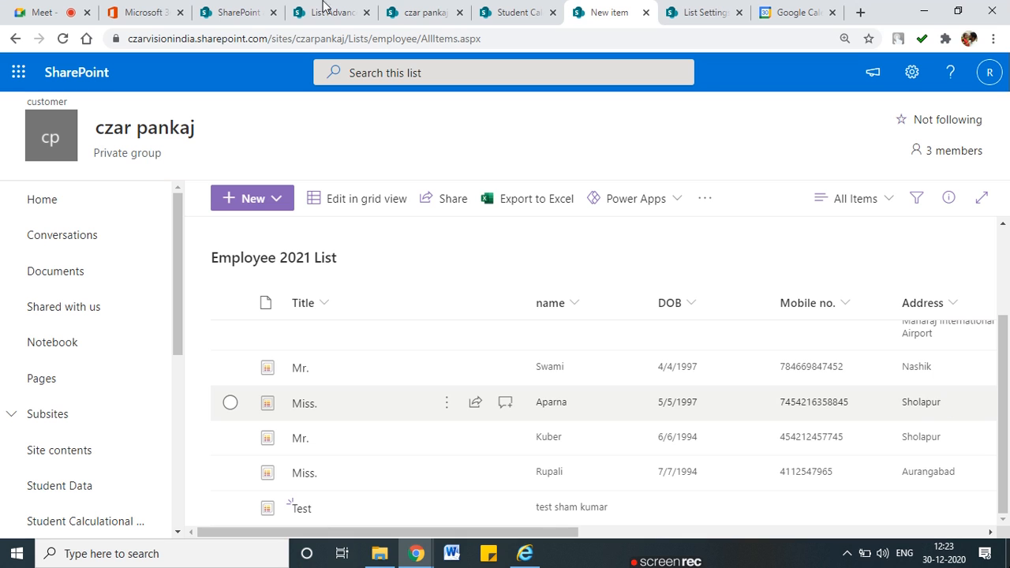
Search the site for 'Sholapur' and open the Employee list from the first result, scrolling it sideways
click(406, 13)
click(320, 72)
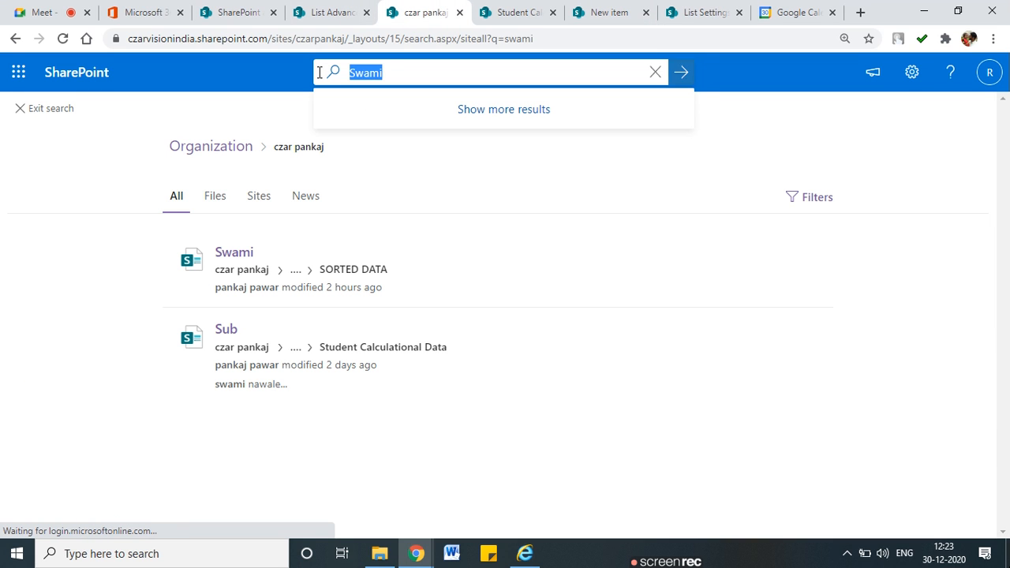
text(Shol)
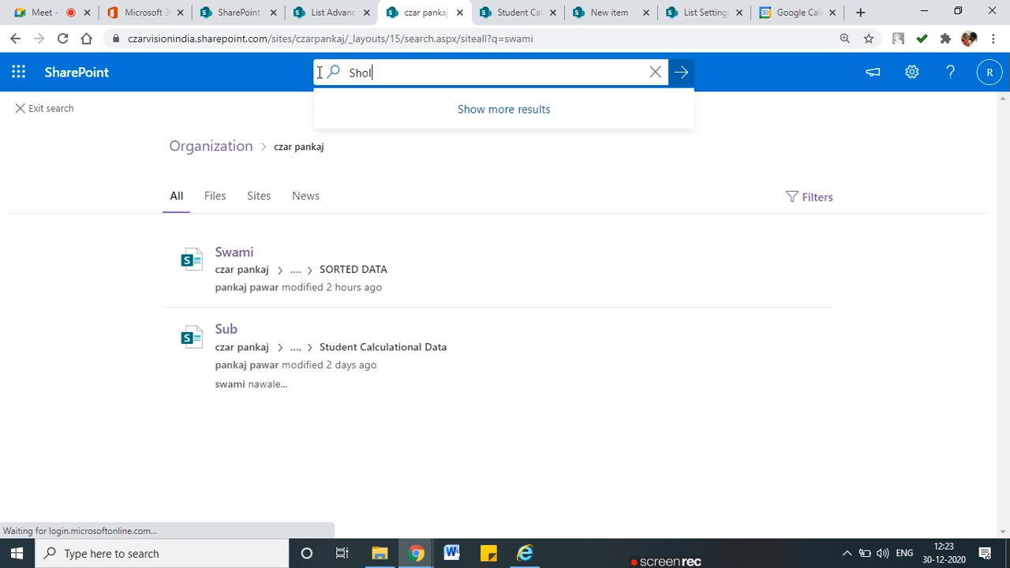
text(apur)
key(Return)
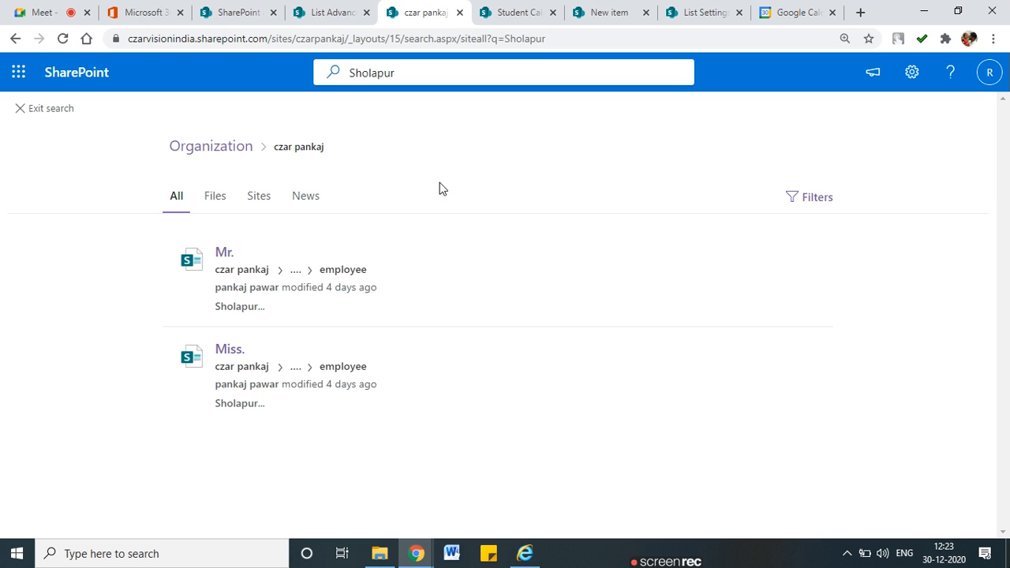
click(344, 270)
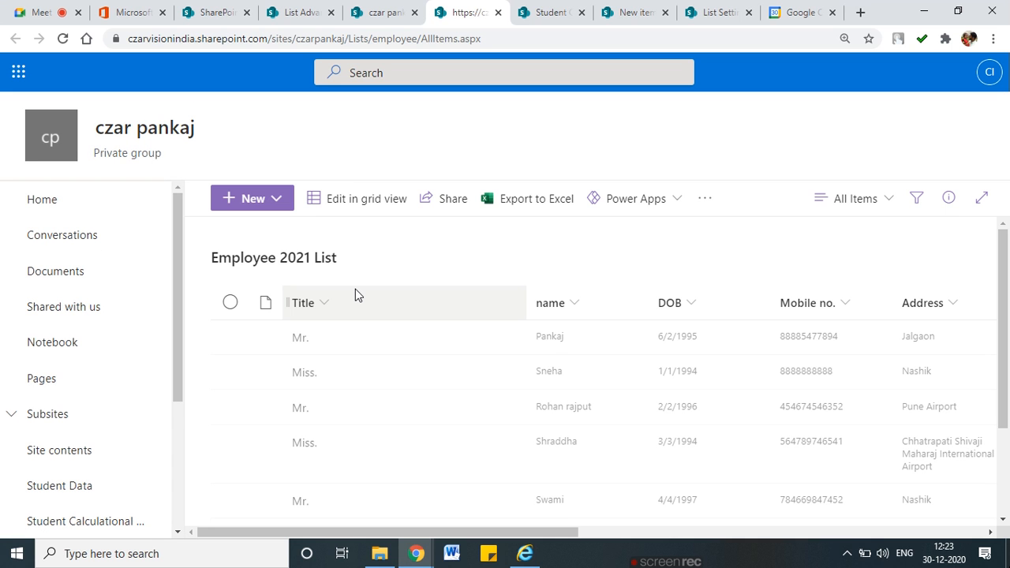
drag(612, 535, 655, 526)
scroll(655, 521, down, 2)
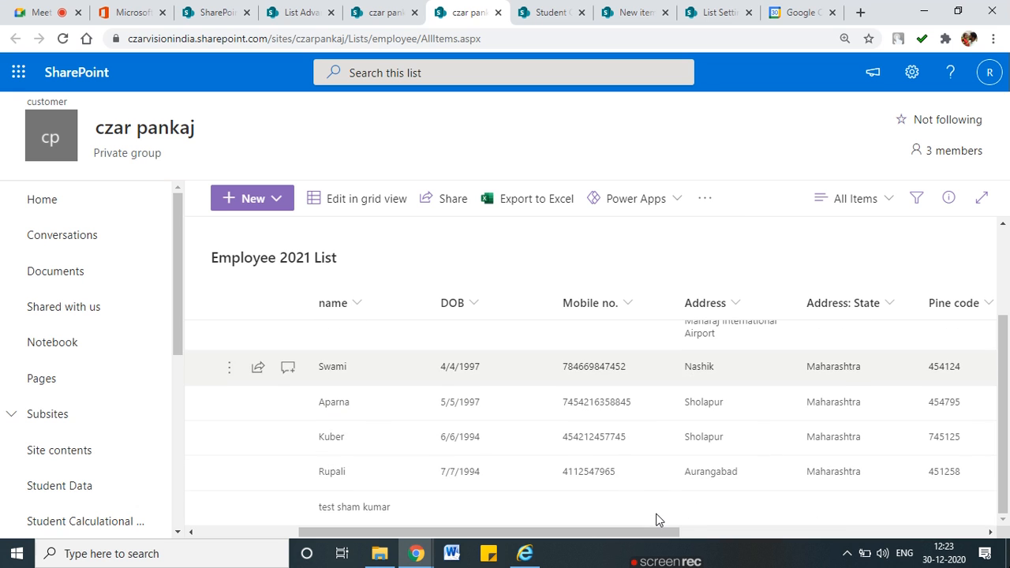
scroll(694, 442, up, 1)
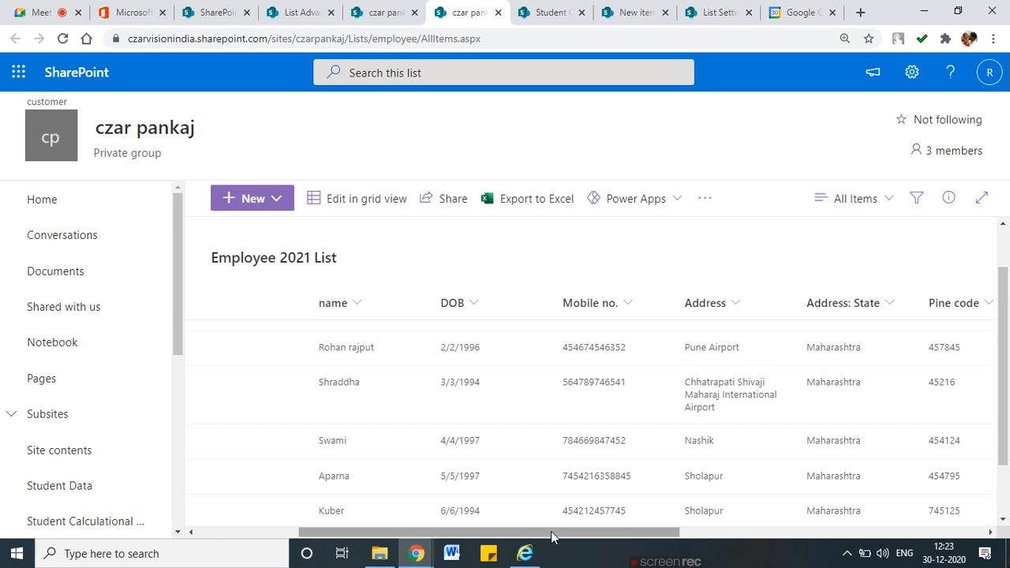
drag(552, 536, 421, 529)
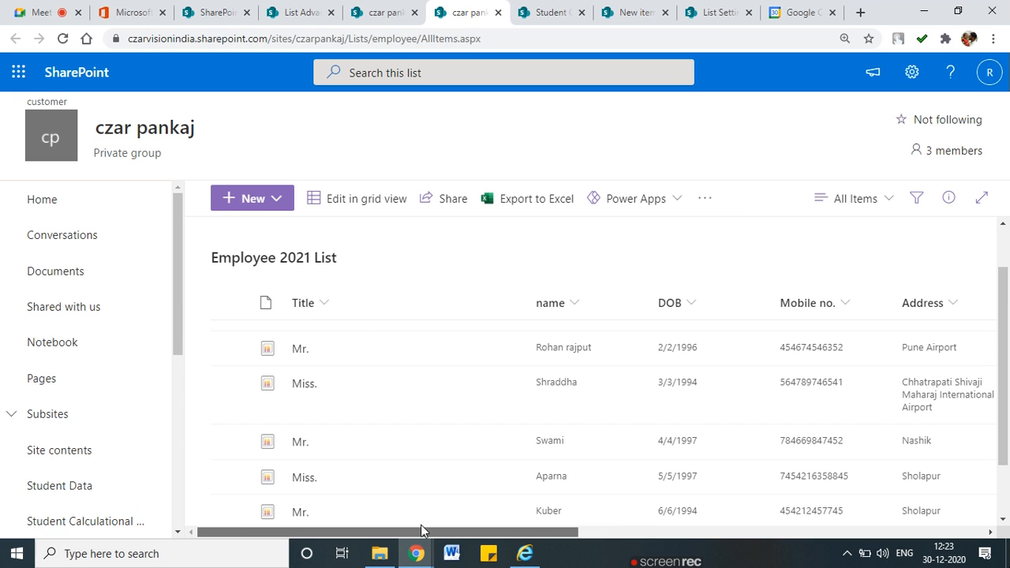
click(363, 16)
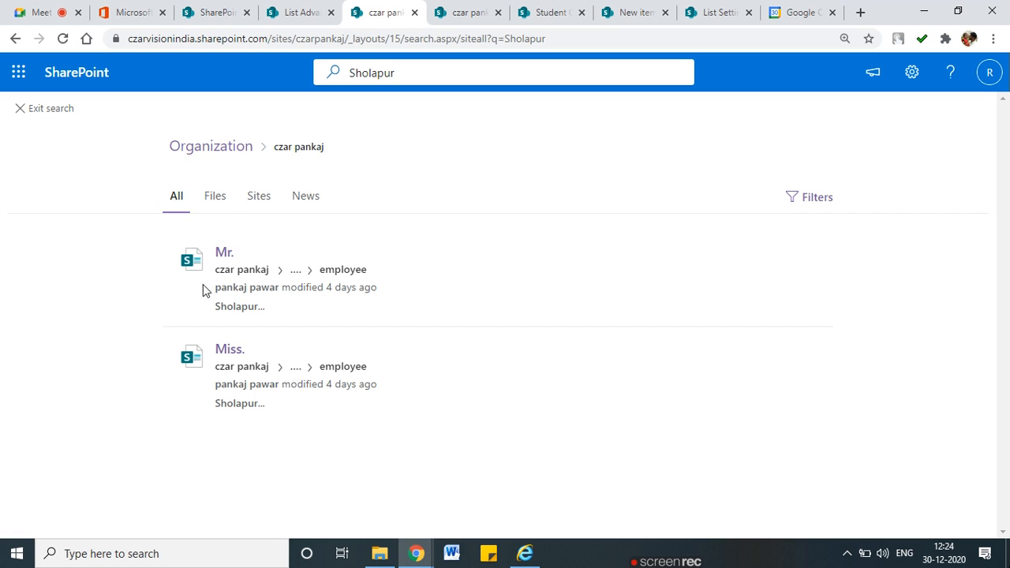
Open the top Sholapur result's employee item in a new tab, then revisit the Employee 2021 List tab
click(225, 254)
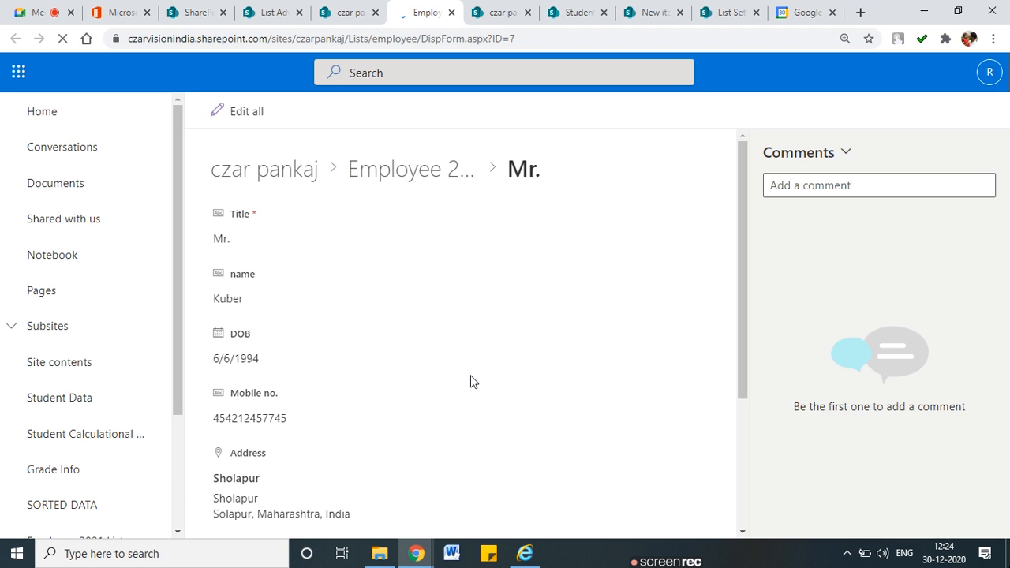
scroll(472, 382, down, 3)
scroll(470, 380, up, 3)
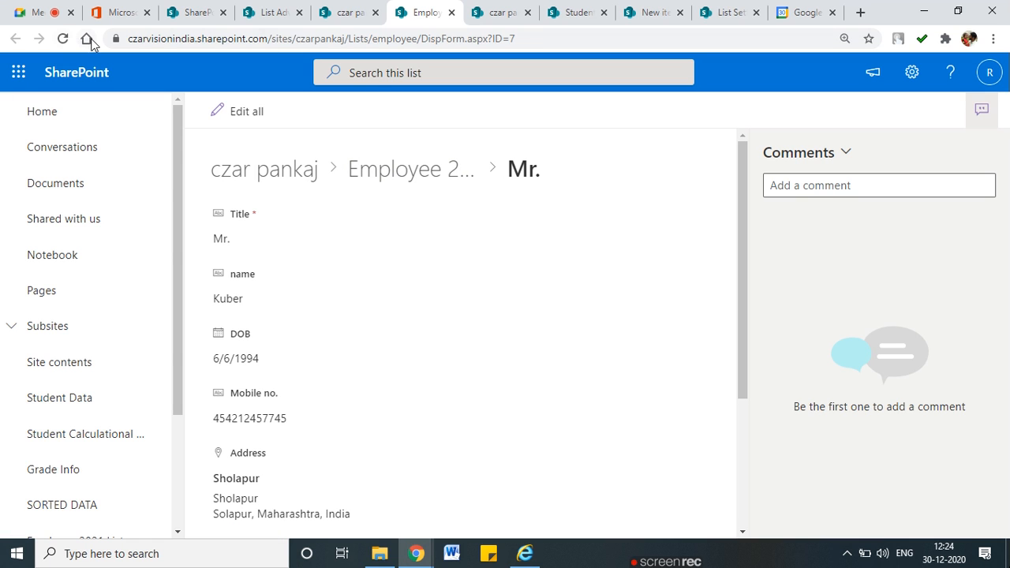
click(343, 13)
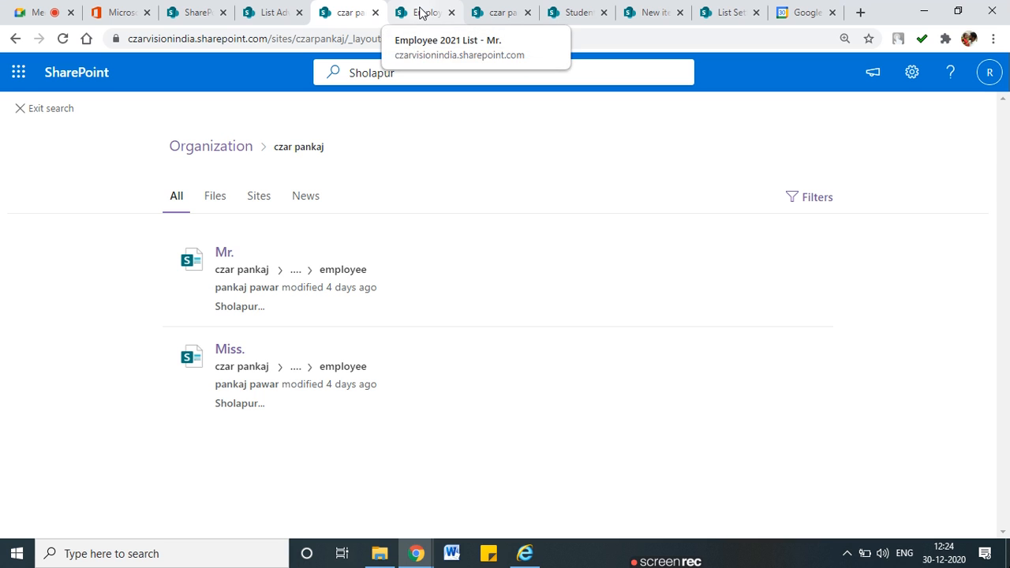
click(419, 13)
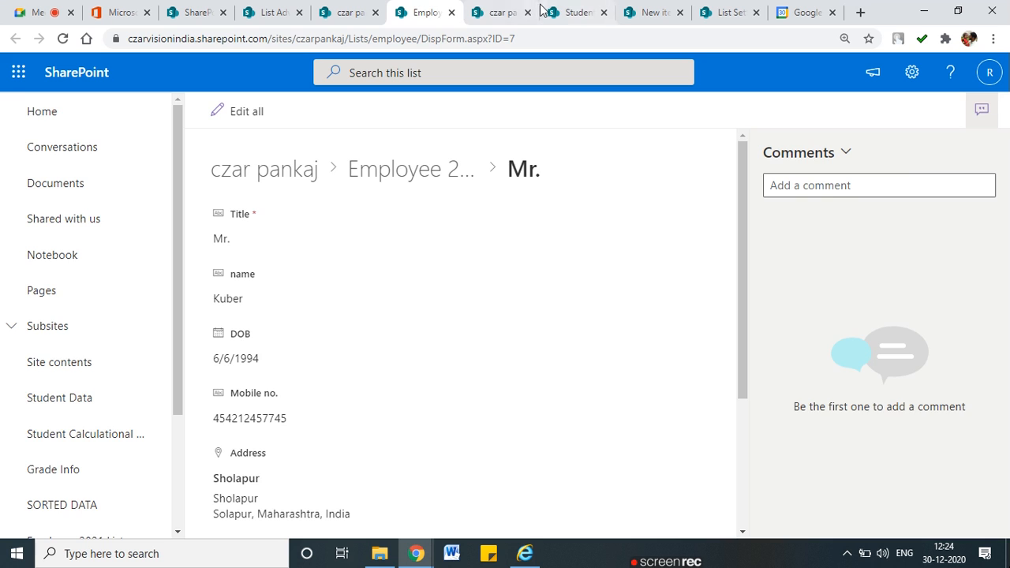
click(501, 12)
click(574, 12)
Return to the list settings, open Advanced settings, and scroll down to the Reindex List section
click(647, 11)
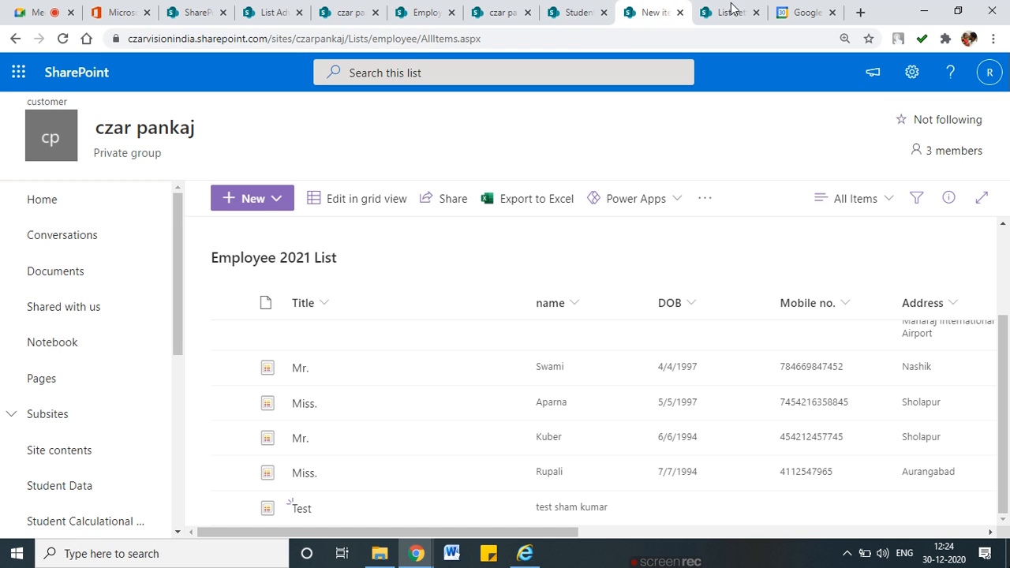
click(730, 11)
scroll(244, 374, down, 2)
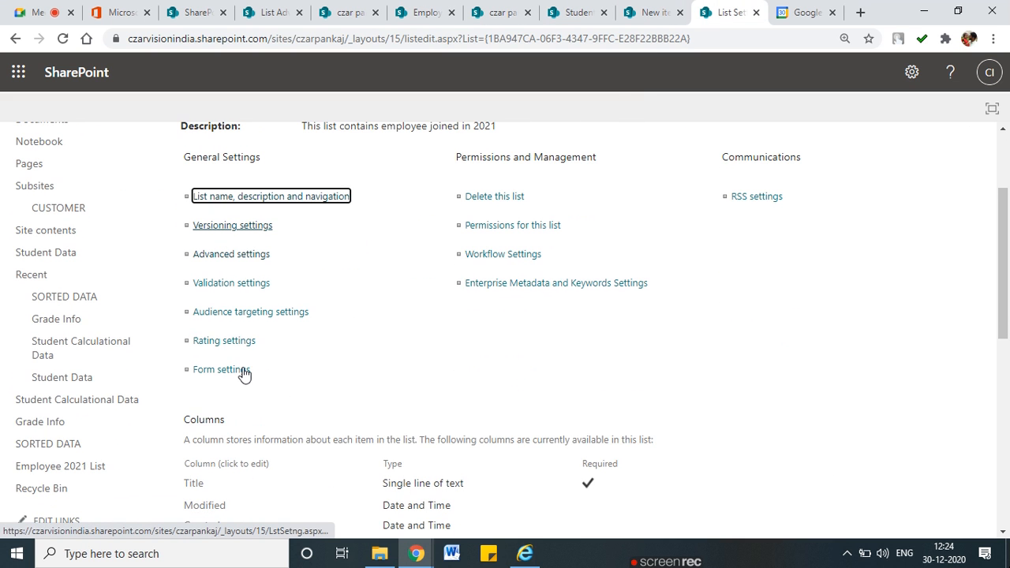
click(239, 256)
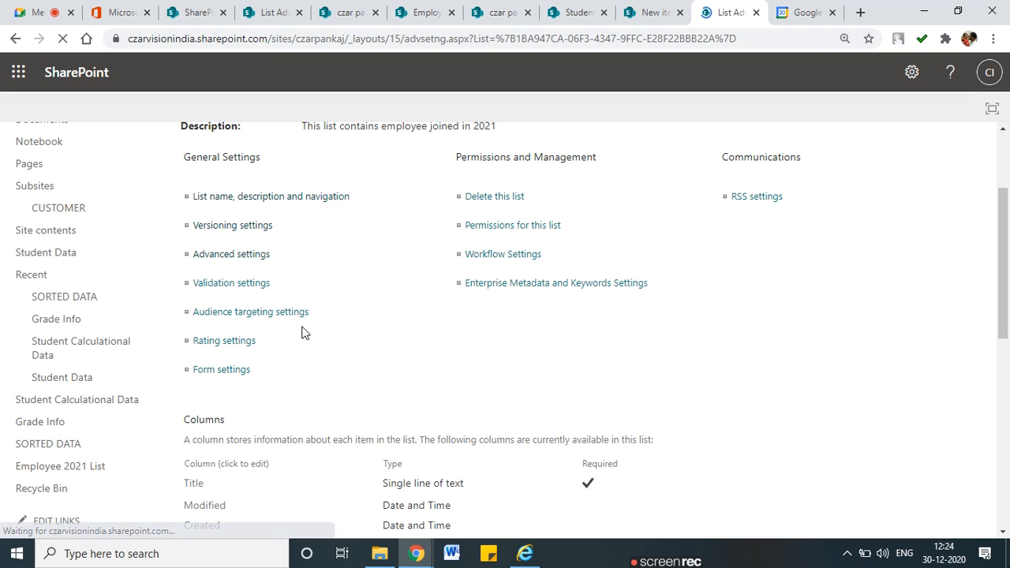
scroll(302, 328, down, 2)
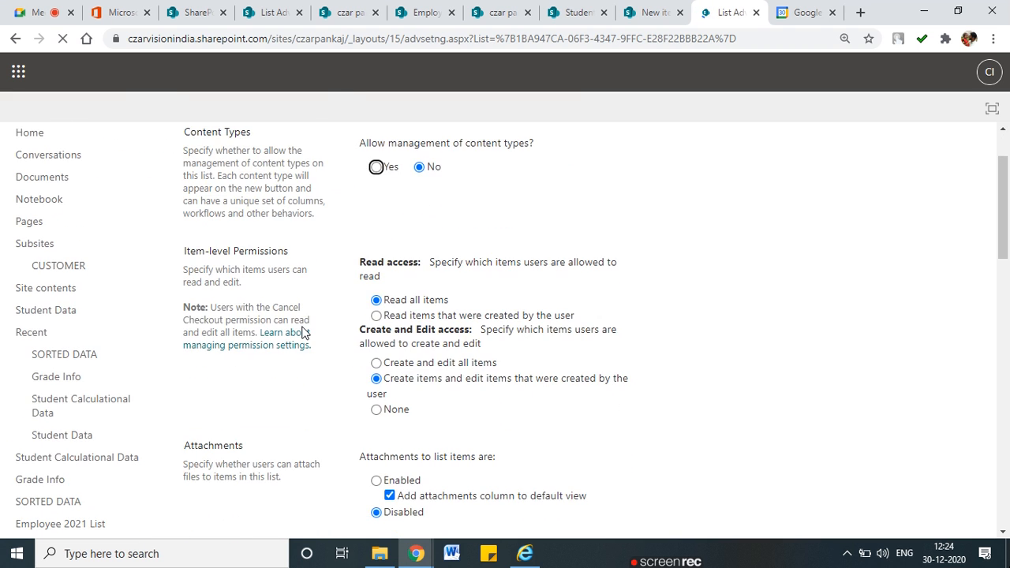
scroll(302, 333, down, 6)
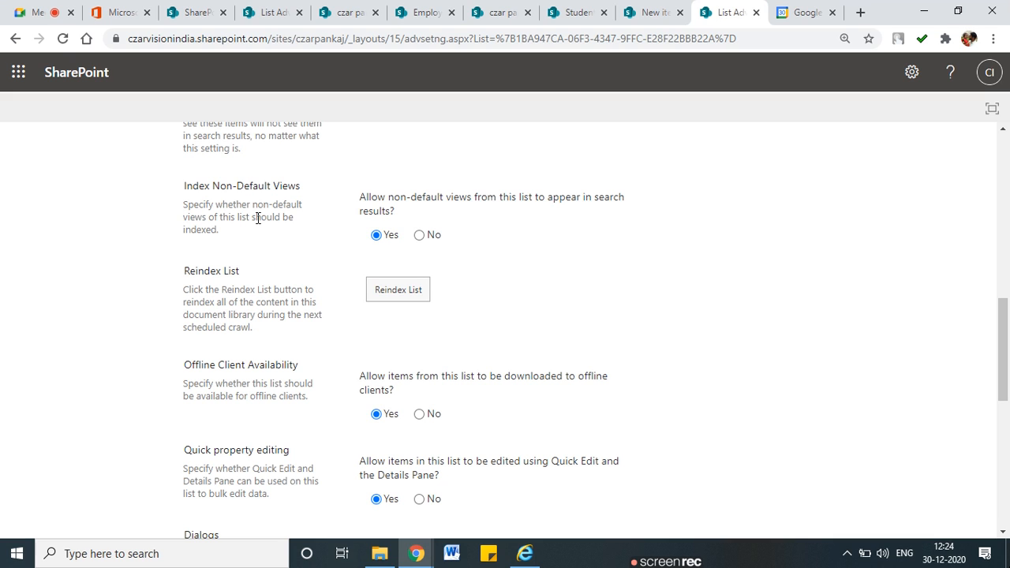
scroll(257, 218, down, 1)
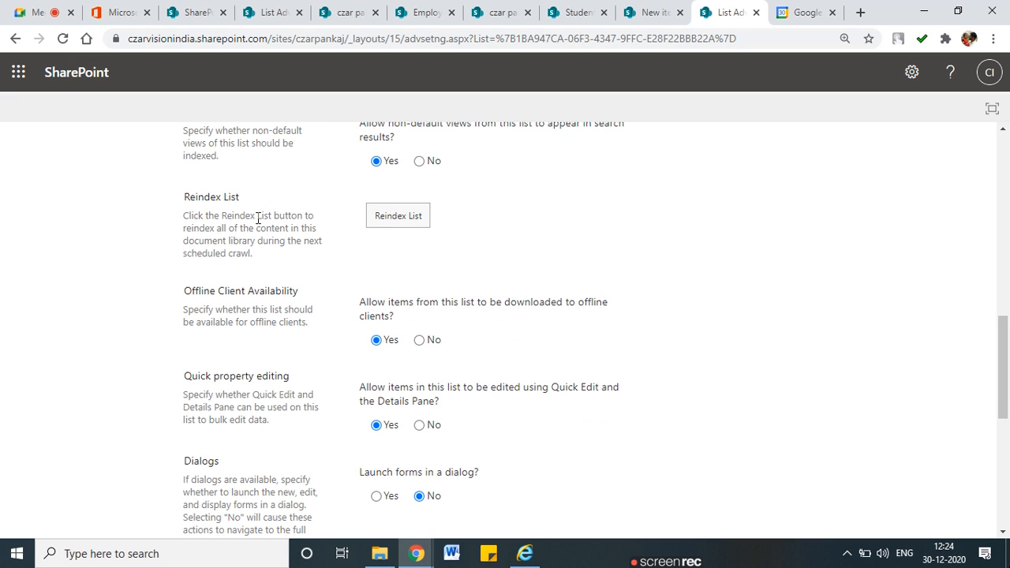
Mark up the Reindex List heading and description, and sketch a labelled storage box with arrows
drag(184, 215, 373, 214)
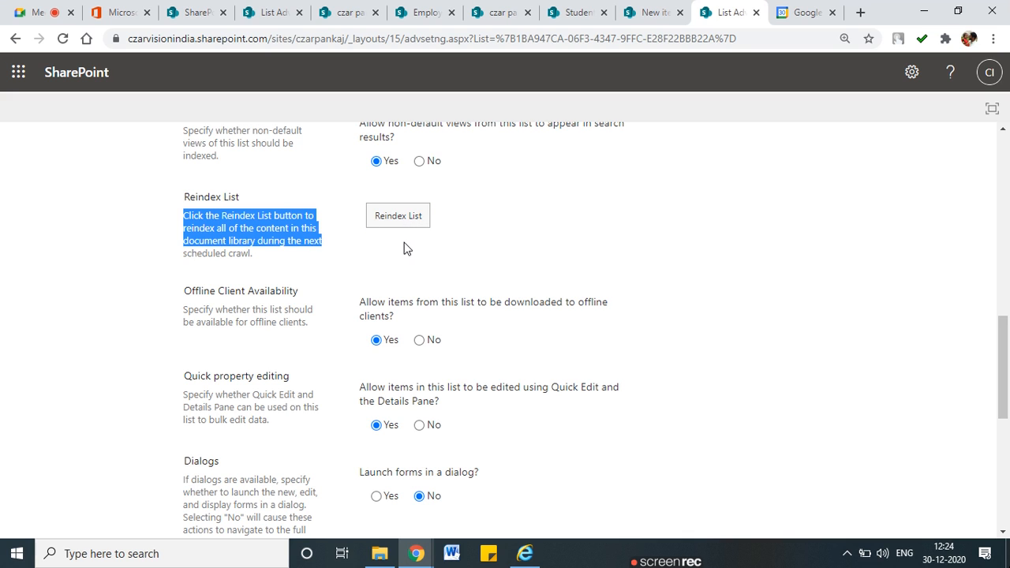
mouse_move(172, 264)
mouse_down()
mouse_move(257, 259)
mouse_move(169, 245)
mouse_up()
mouse_move(247, 189)
mouse_down()
mouse_move(162, 187)
mouse_move(249, 204)
mouse_move(253, 193)
mouse_up()
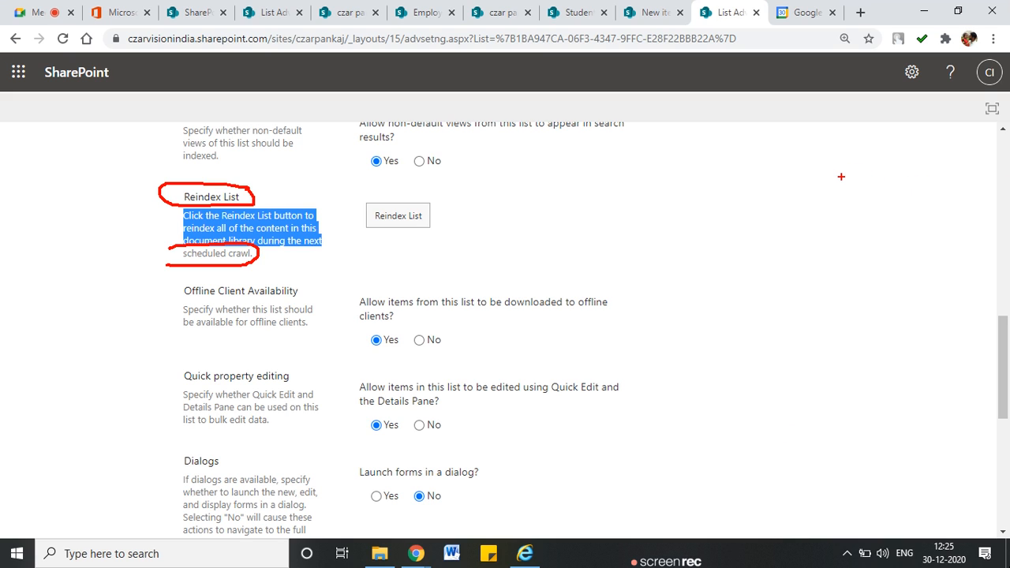
mouse_move(843, 173)
mouse_down()
mouse_move(868, 253)
mouse_move(929, 252)
mouse_up()
mouse_move(944, 175)
mouse_down()
mouse_move(944, 242)
mouse_move(909, 250)
mouse_up()
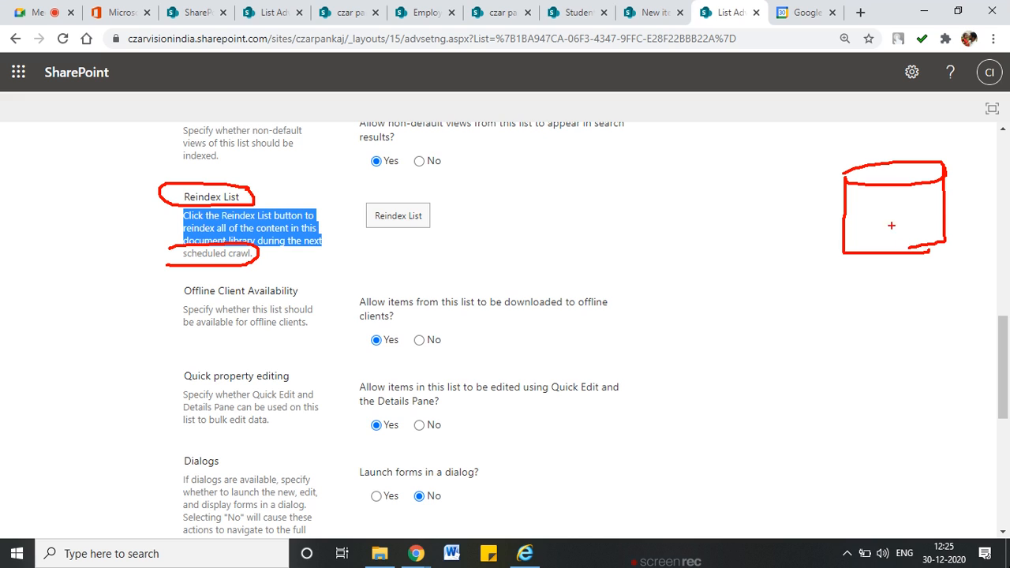
mouse_move(874, 207)
mouse_down()
mouse_move(915, 207)
mouse_move(936, 228)
mouse_up()
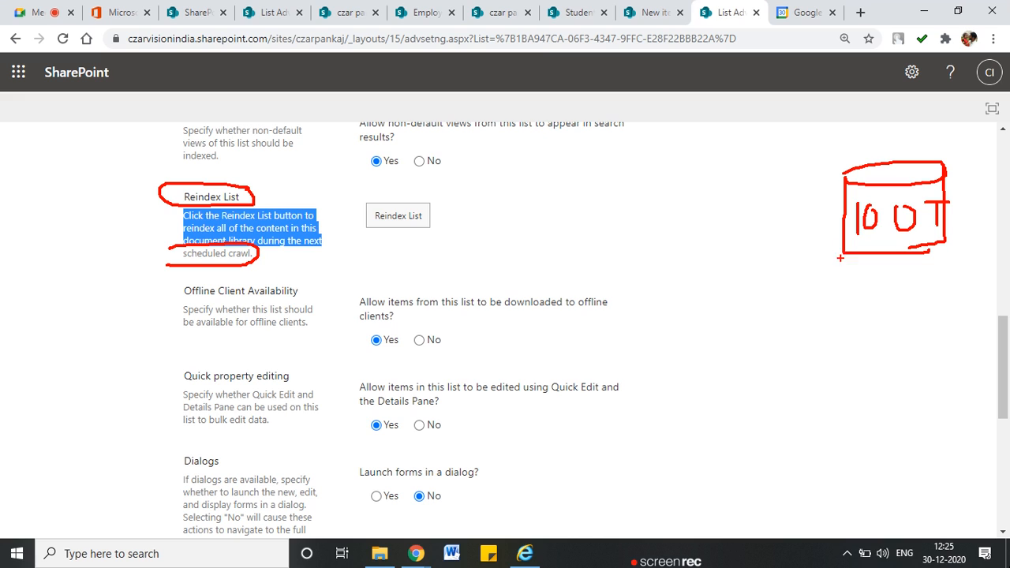
mouse_move(846, 258)
mouse_down()
mouse_move(764, 261)
mouse_move(827, 216)
mouse_up()
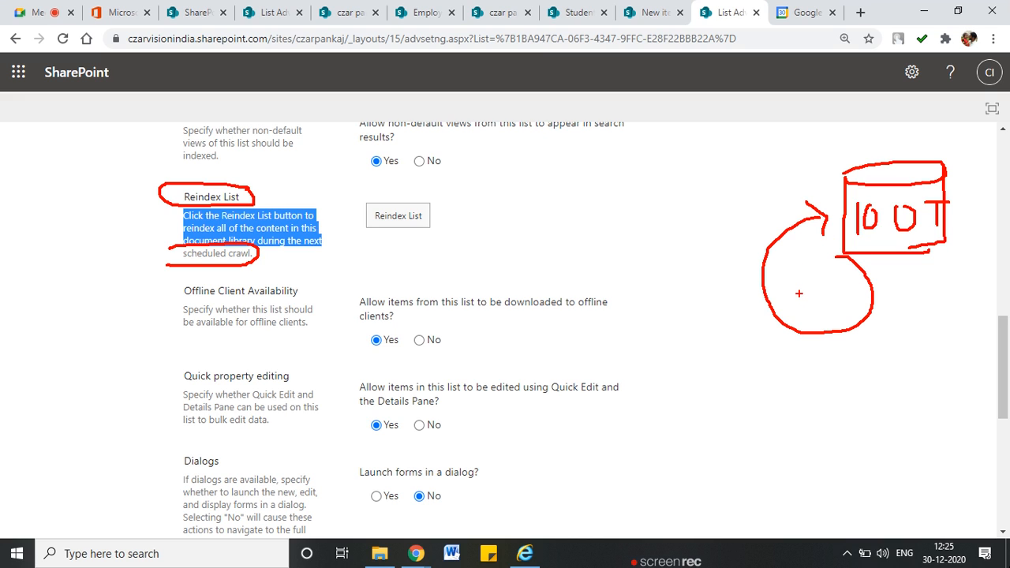
drag(830, 186, 731, 189)
Sketch a table linked by arrows to the storage box and the reindex option, then clear the drawings
drag(613, 164, 614, 274)
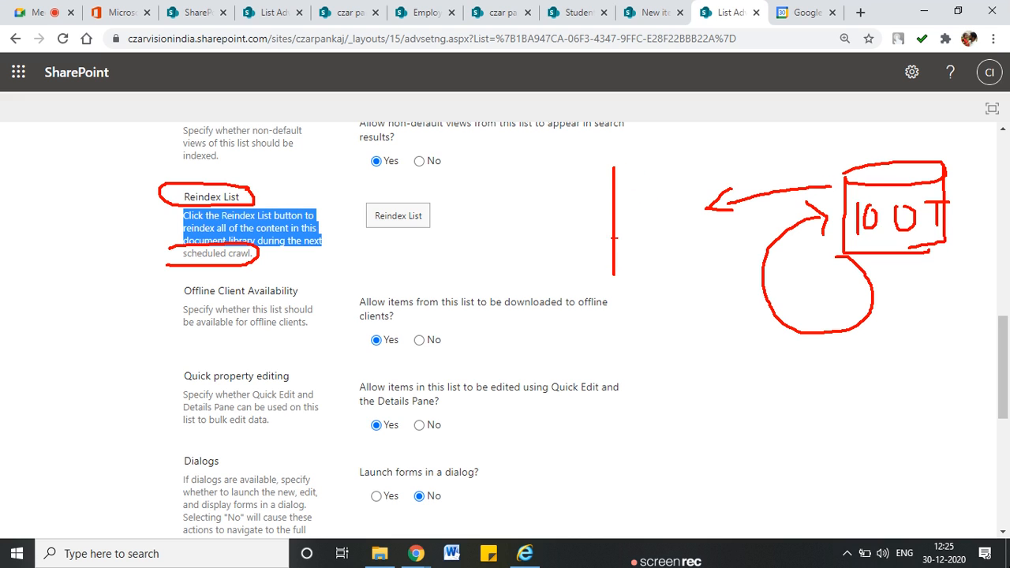
mouse_move(614, 178)
mouse_down()
mouse_move(683, 252)
mouse_move(625, 273)
mouse_up()
drag(615, 200, 677, 202)
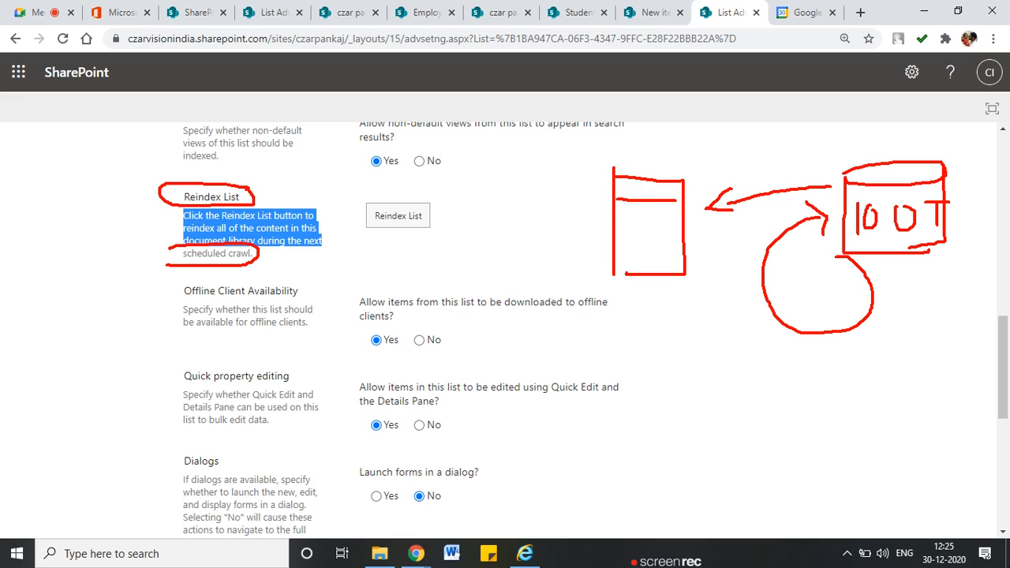
drag(620, 242, 690, 244)
drag(625, 263, 677, 265)
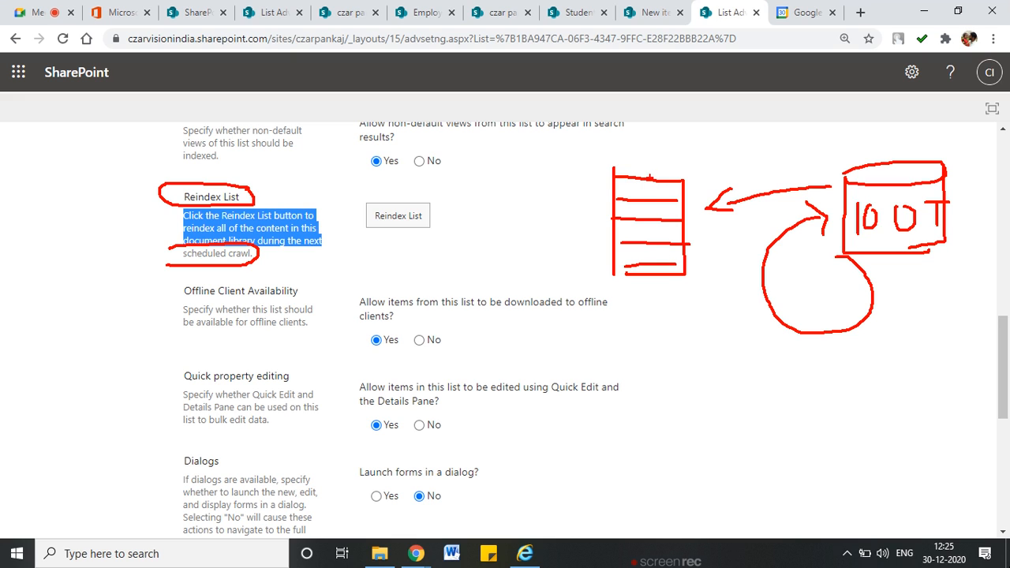
drag(646, 182, 640, 274)
drag(655, 187, 655, 269)
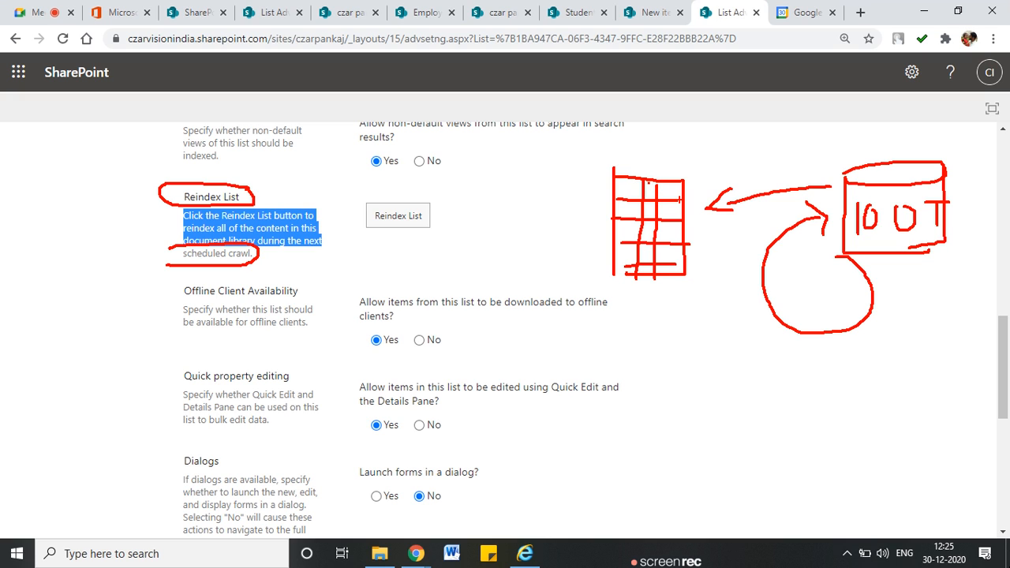
drag(676, 193, 875, 193)
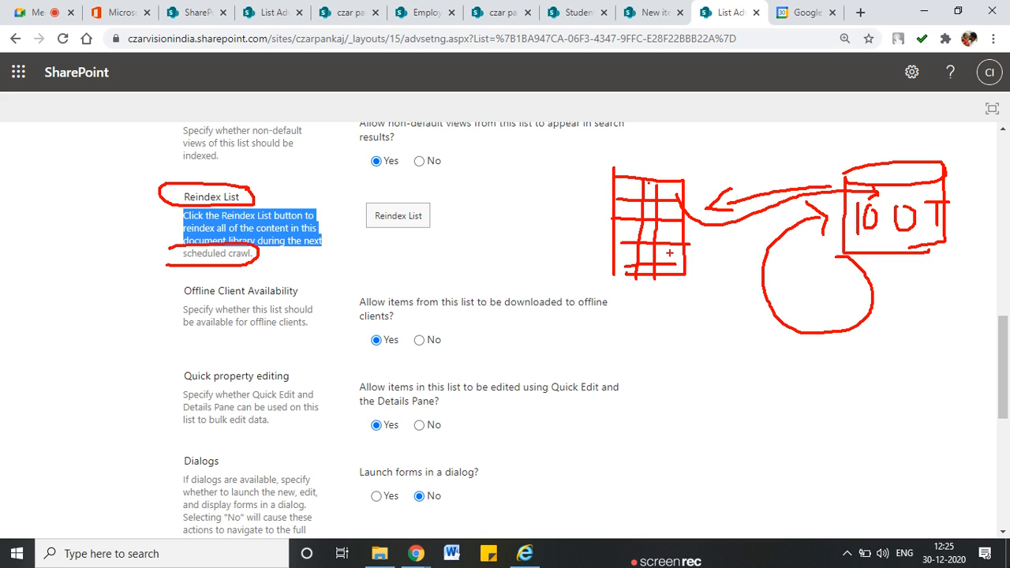
mouse_move(685, 250)
mouse_down()
mouse_move(950, 313)
mouse_move(923, 239)
mouse_up()
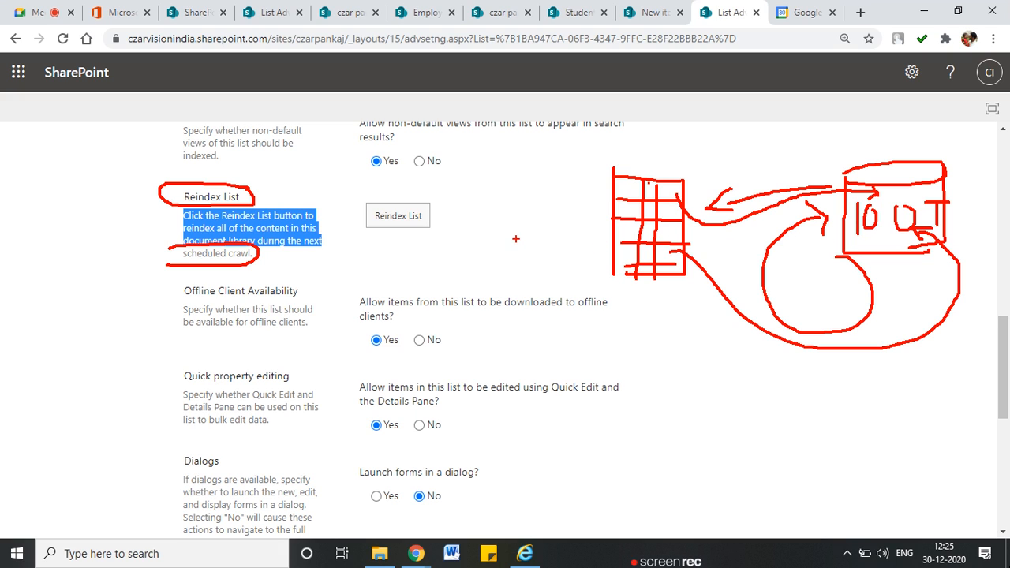
drag(447, 221, 599, 222)
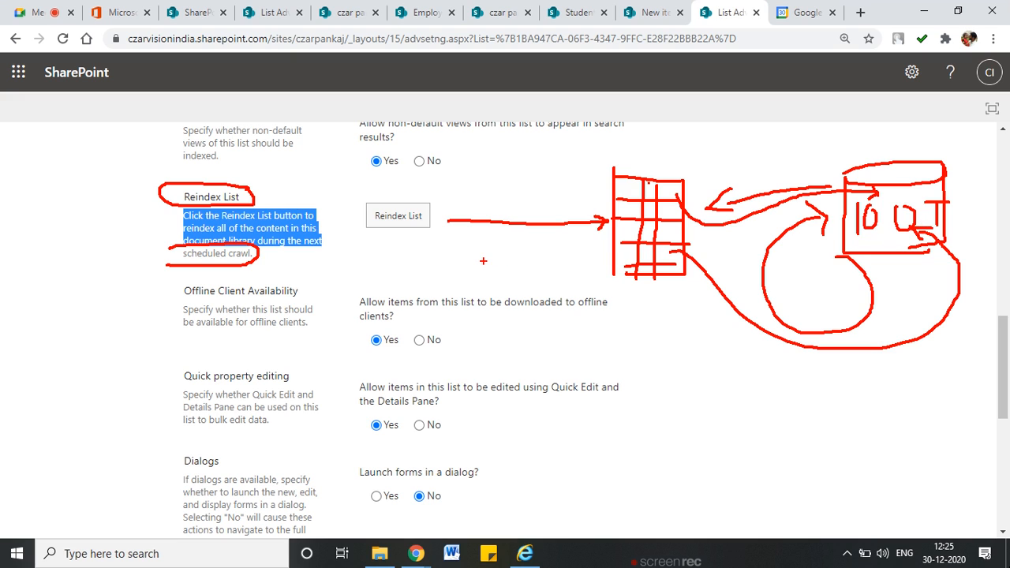
key(Escape)
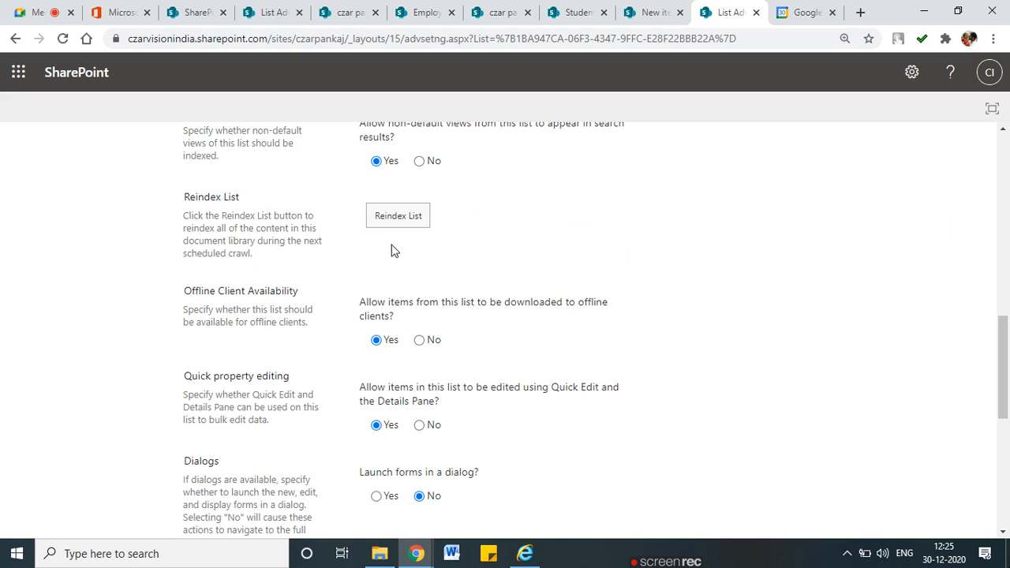
Reindex the whole Employee 2021 List and confirm Reindex List in the warning dialog
click(398, 217)
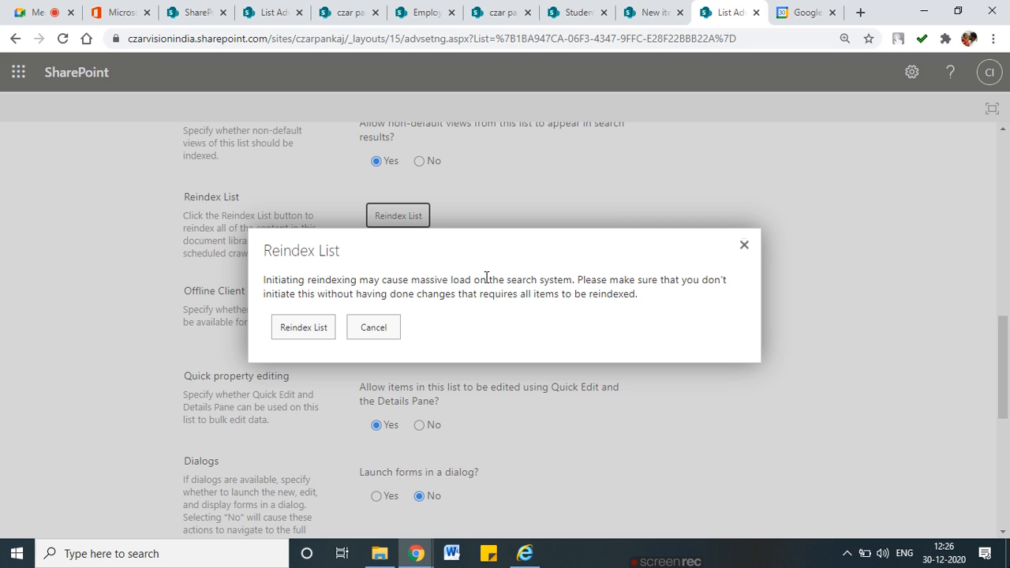
click(278, 333)
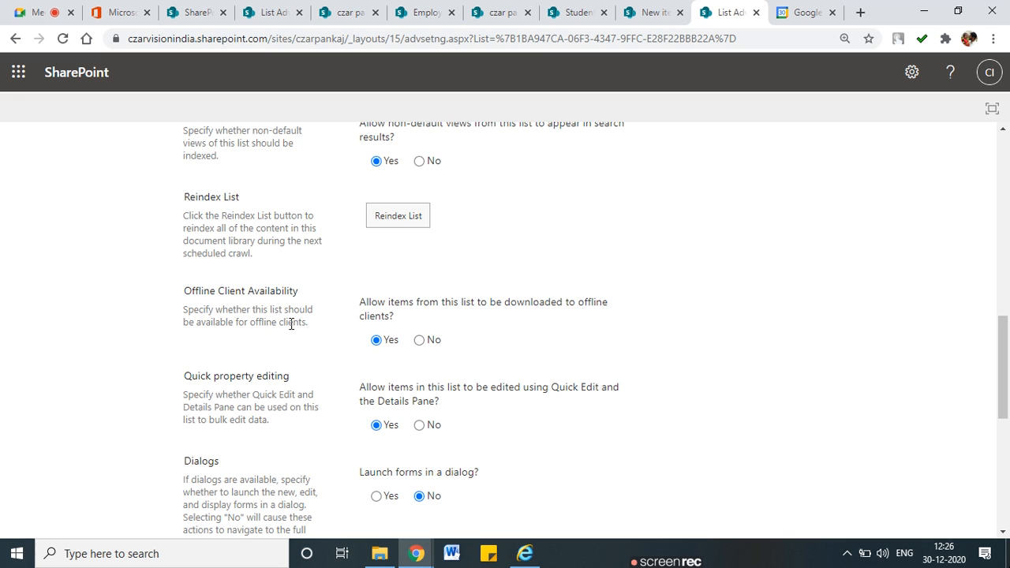
Highlight the Offline Client Availability question and the Quick property editing heading
scroll(407, 293, down, 1)
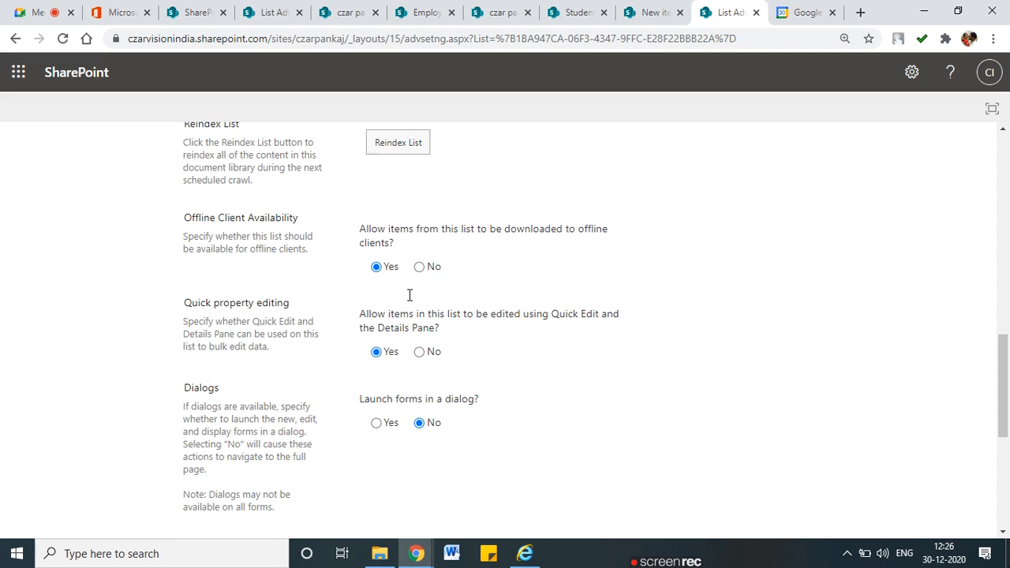
drag(224, 218, 304, 224)
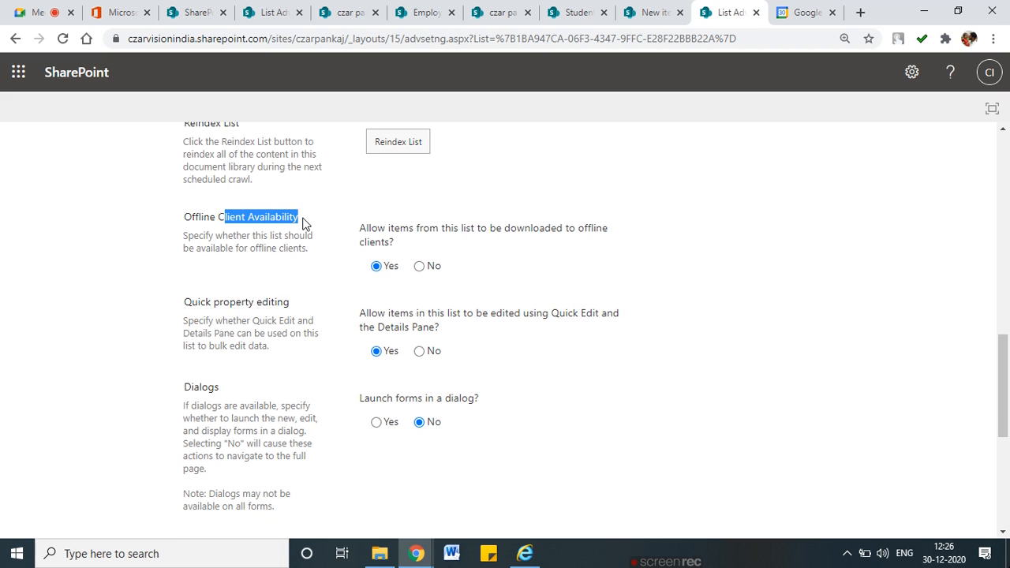
drag(370, 228, 604, 228)
scroll(412, 287, down, 1)
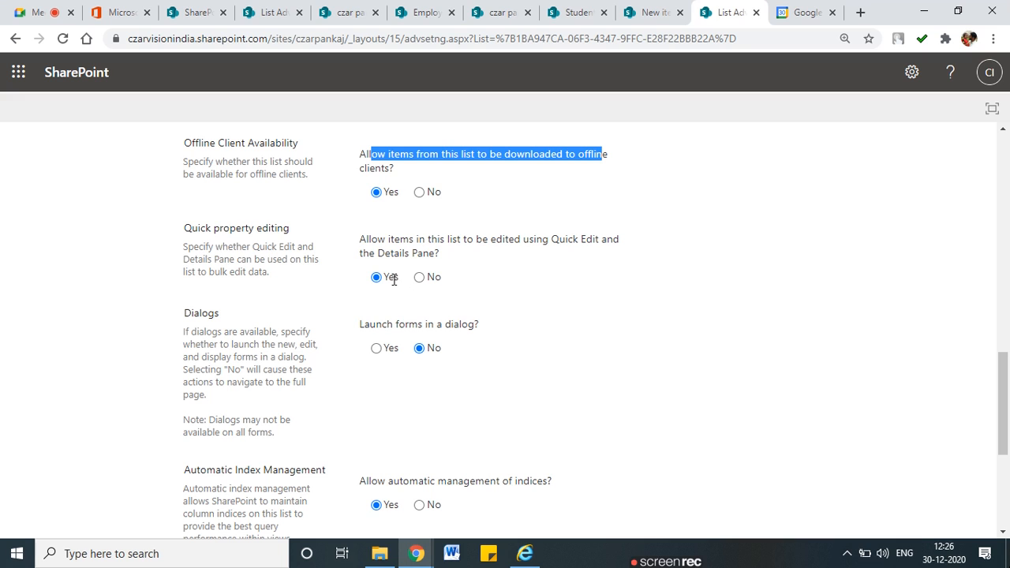
drag(230, 228, 281, 228)
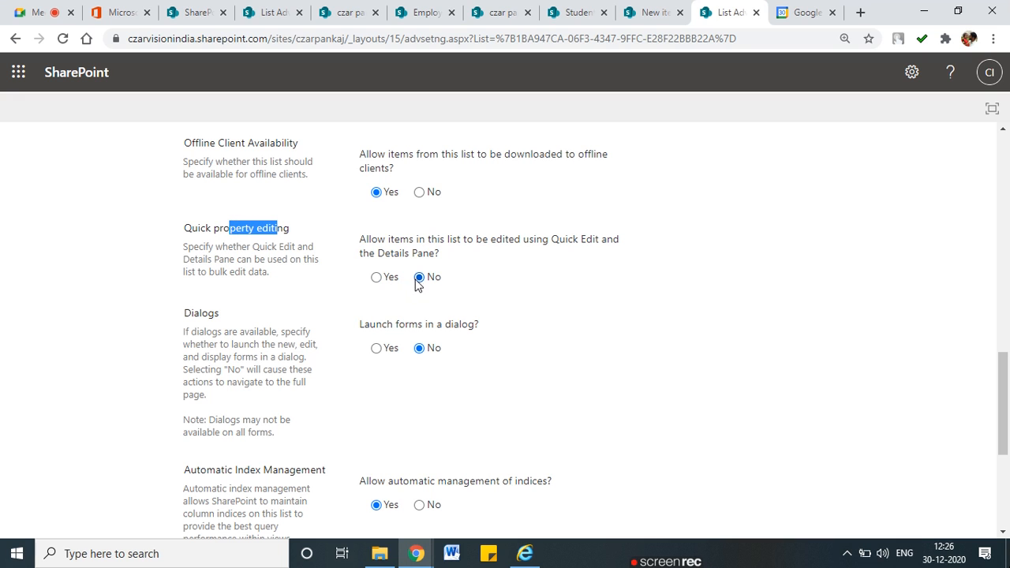
Check the Employee 2021 List tab, then come back down the Advanced Settings page
click(631, 8)
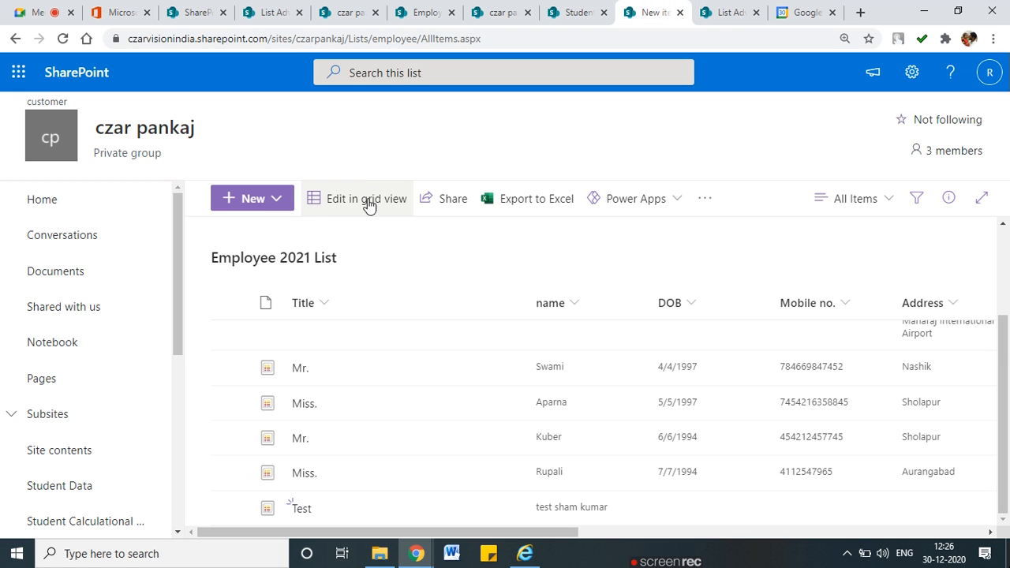
click(718, 13)
scroll(359, 335, down, 1)
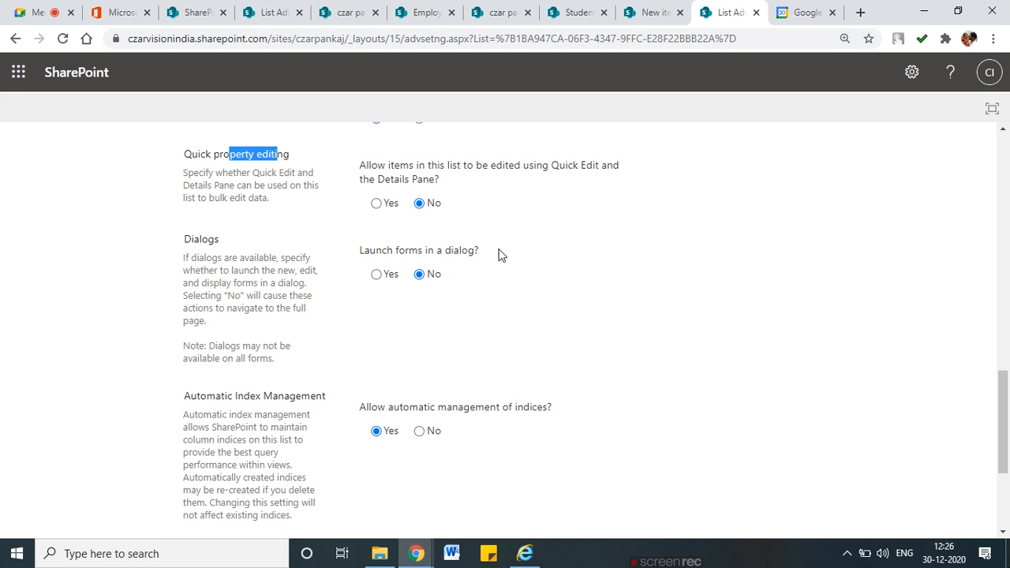
Set Launch forms in a dialog to Yes
mouse_move(507, 241)
mouse_down()
mouse_move(327, 268)
mouse_move(505, 233)
mouse_move(564, 272)
mouse_move(502, 278)
mouse_up()
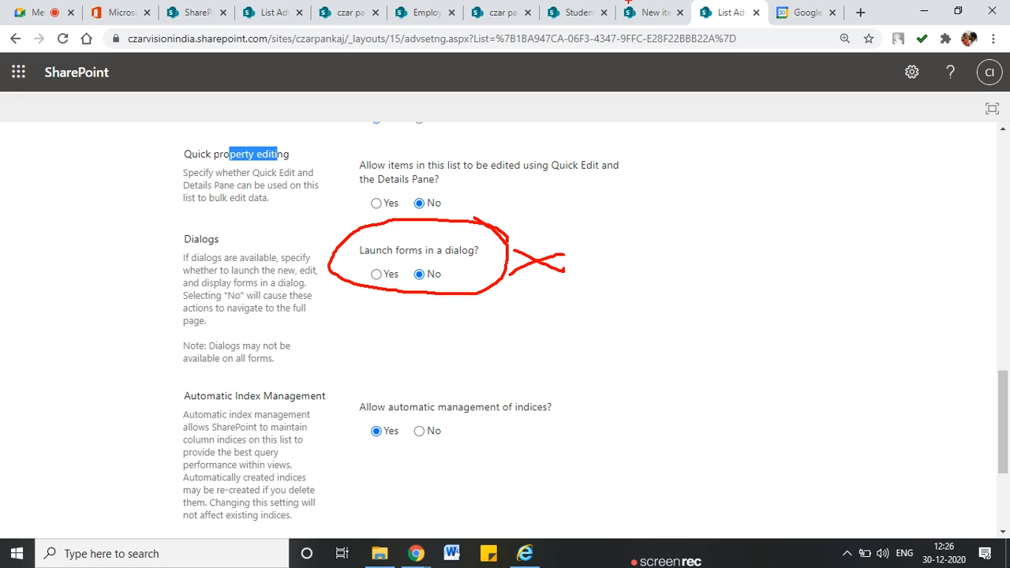
key(Escape)
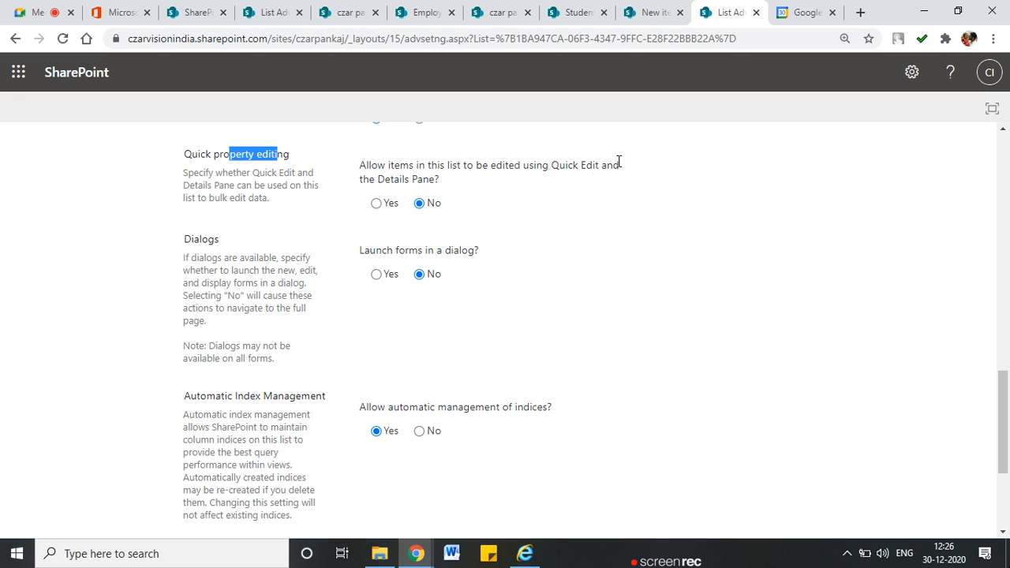
click(376, 276)
Go to the Employee 2021 List page and outline its toolbar and columns
click(585, 16)
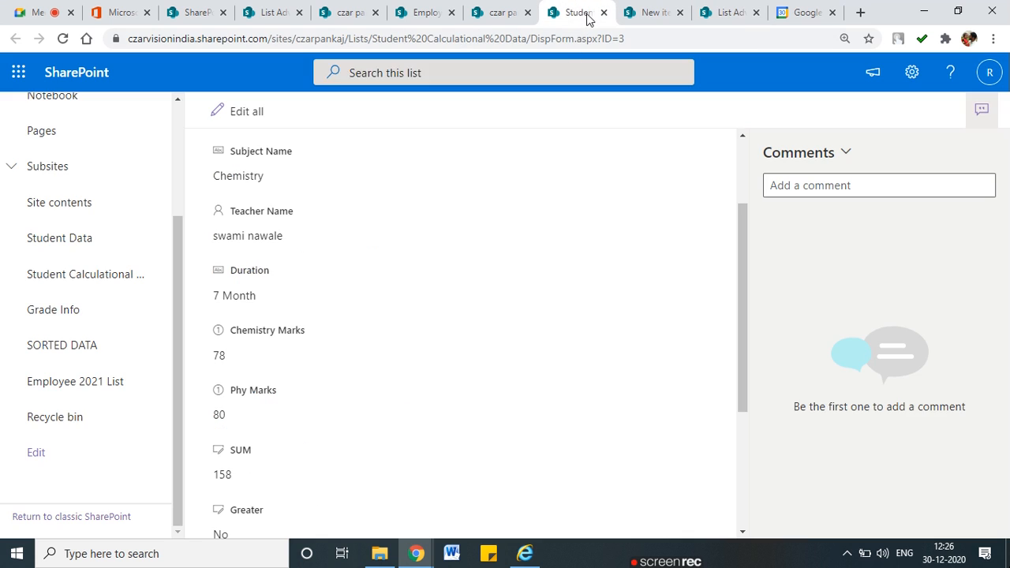
click(645, 11)
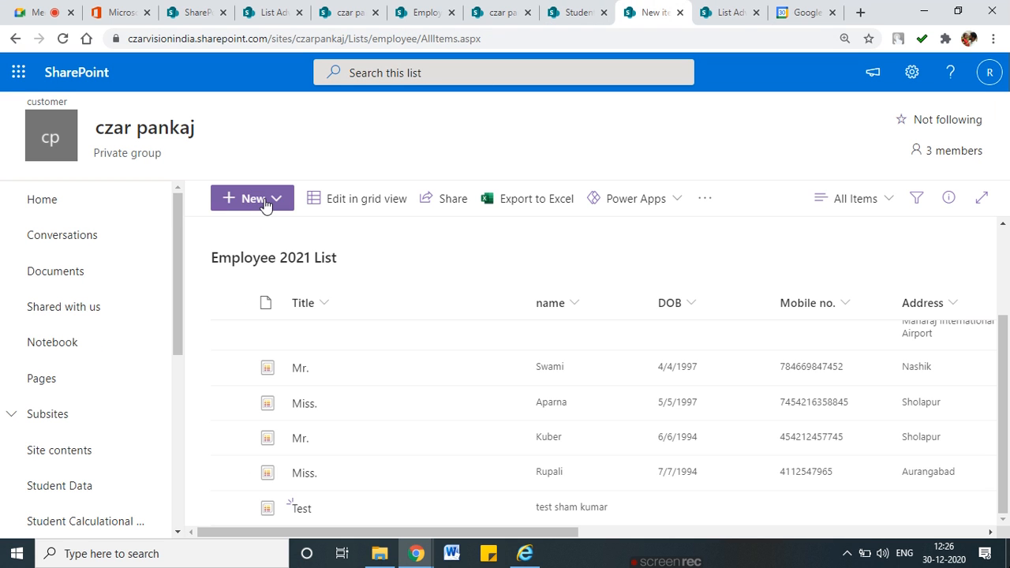
click(265, 200)
click(395, 267)
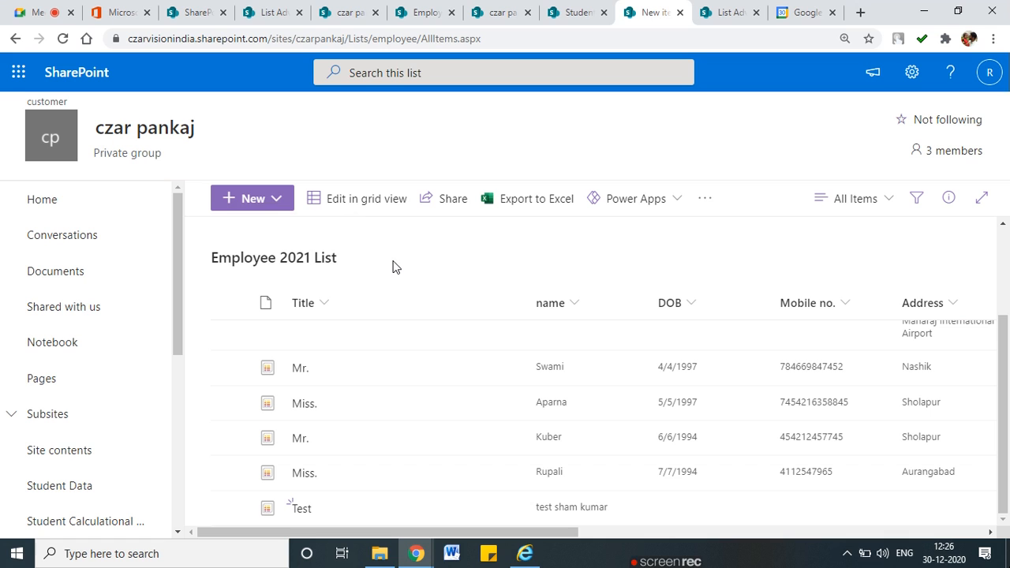
drag(312, 149, 314, 421)
mouse_move(311, 148)
mouse_down()
mouse_move(399, 151)
mouse_move(818, 225)
mouse_move(325, 419)
mouse_up()
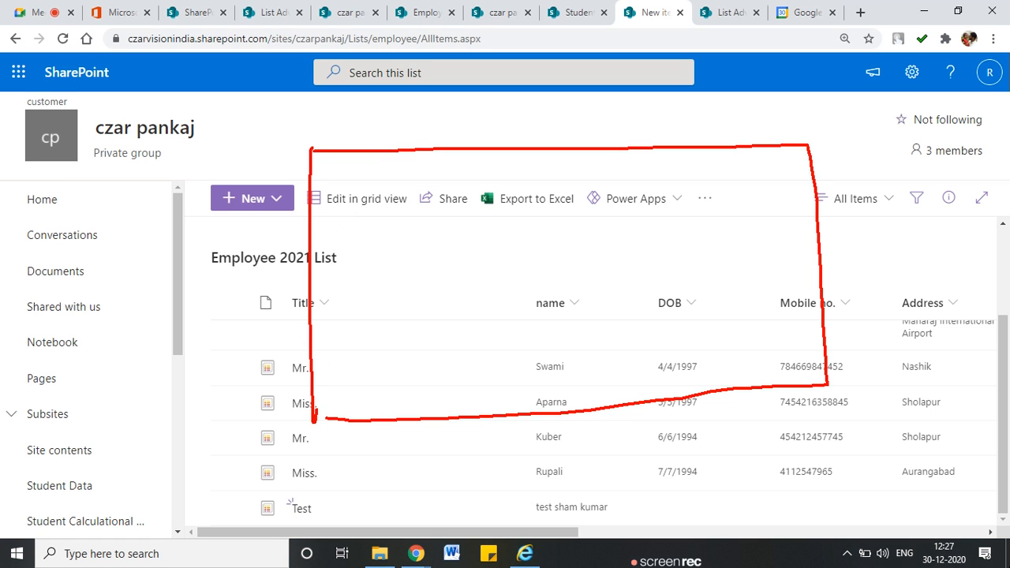
Open a blank New item form, annotate it, and go back to the advanced settings tab
click(279, 203)
click(275, 261)
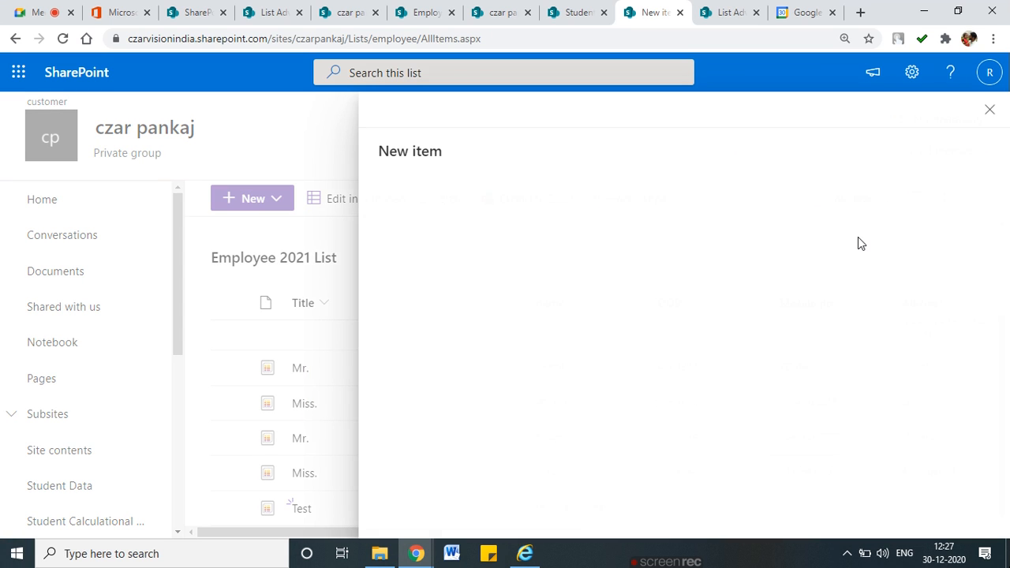
mouse_move(976, 274)
mouse_down()
mouse_move(621, 286)
mouse_move(658, 320)
mouse_up()
drag(370, 99, 364, 519)
drag(365, 96, 977, 102)
key(Escape)
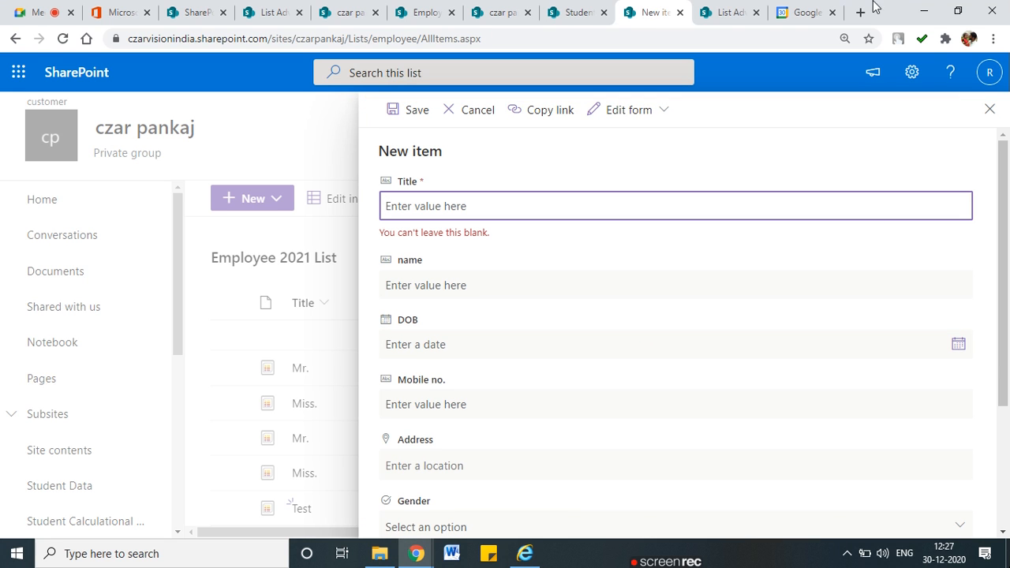
click(730, 13)
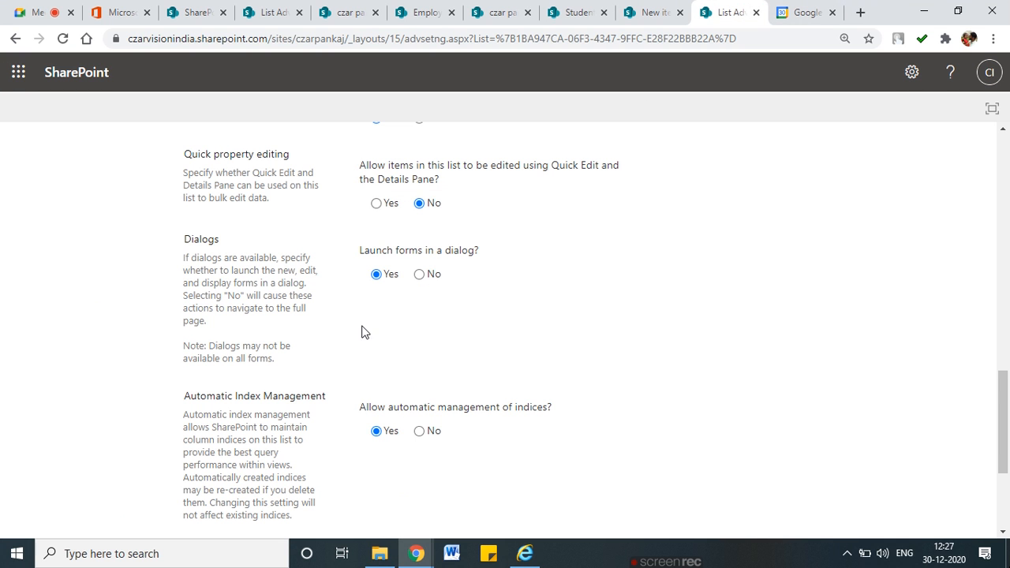
scroll(365, 331, down, 1)
scroll(370, 331, down, 1)
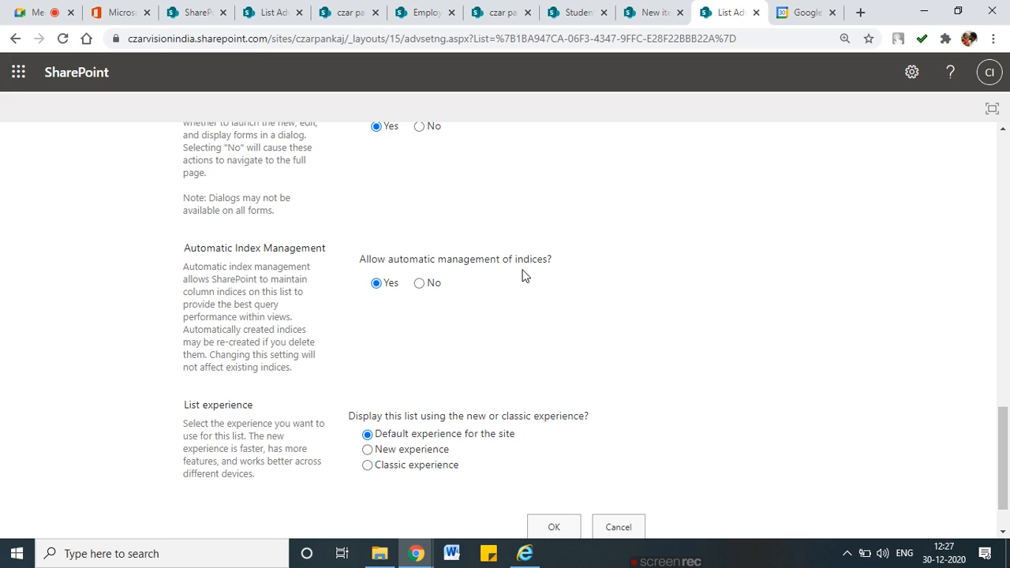
drag(207, 286, 292, 294)
drag(193, 304, 278, 305)
drag(188, 317, 292, 318)
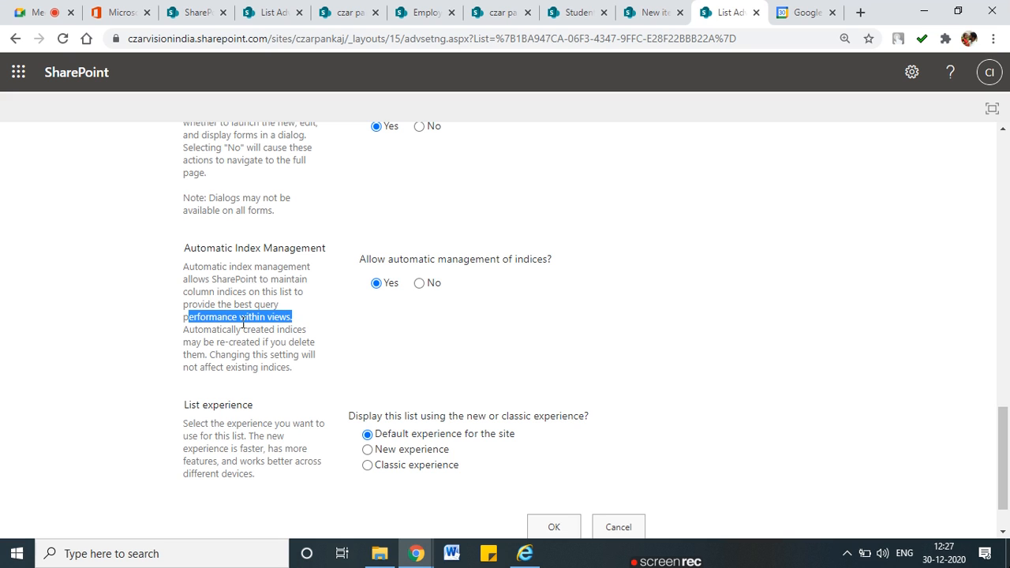
drag(203, 330, 316, 335)
drag(195, 341, 278, 341)
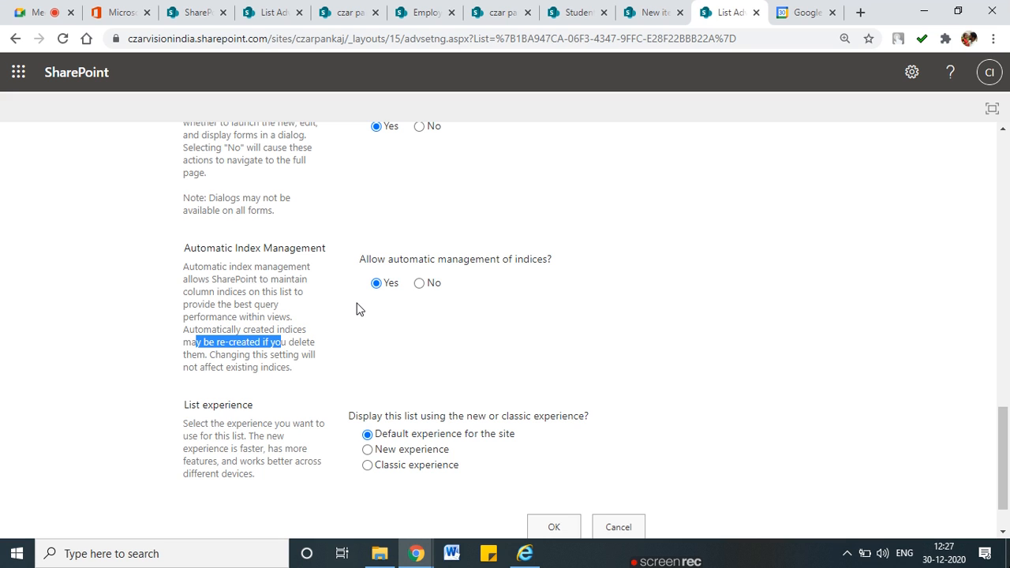
mouse_move(356, 302)
mouse_down()
mouse_move(558, 261)
mouse_move(350, 242)
mouse_move(372, 318)
mouse_up()
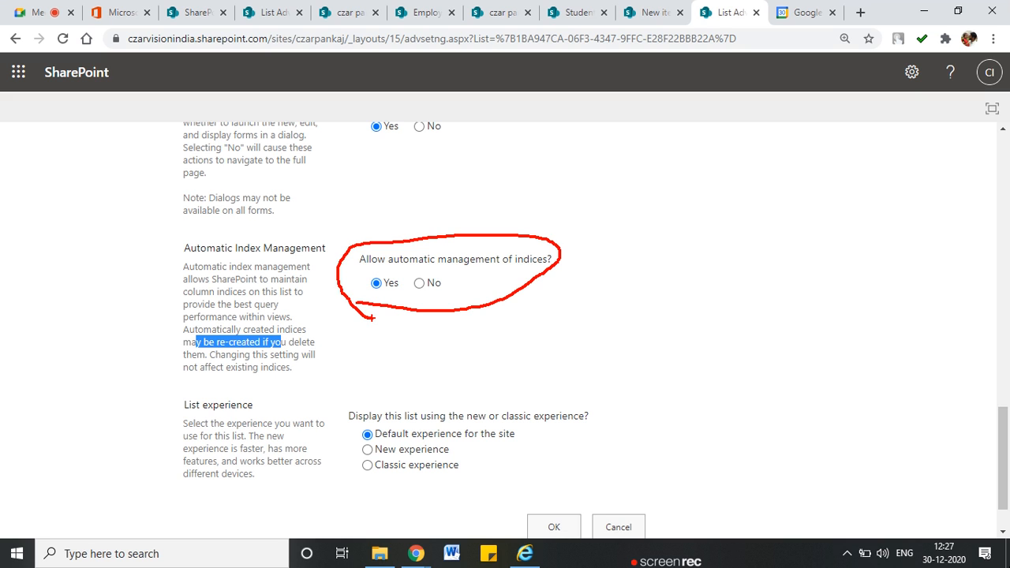
Scroll down and circle the word 'query' in the settings description
scroll(372, 323, down, 1)
click(363, 317)
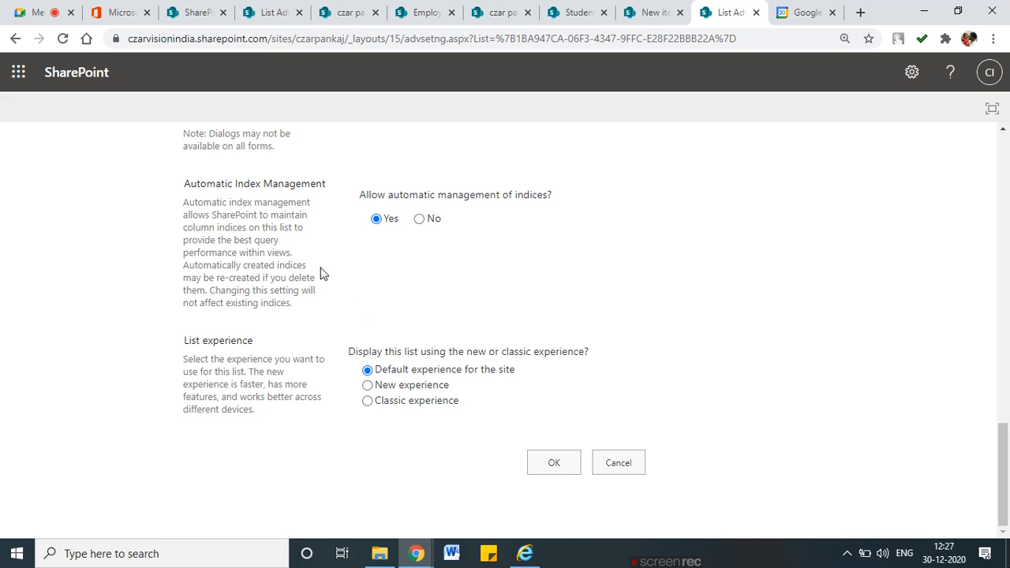
mouse_move(278, 236)
mouse_down()
mouse_move(252, 248)
mouse_move(279, 238)
mouse_up()
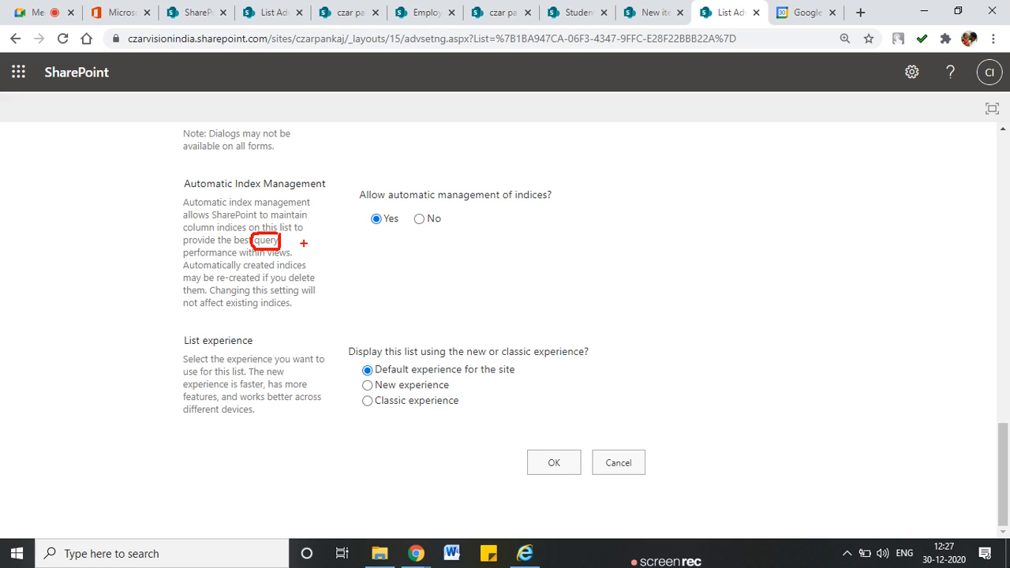
key(Escape)
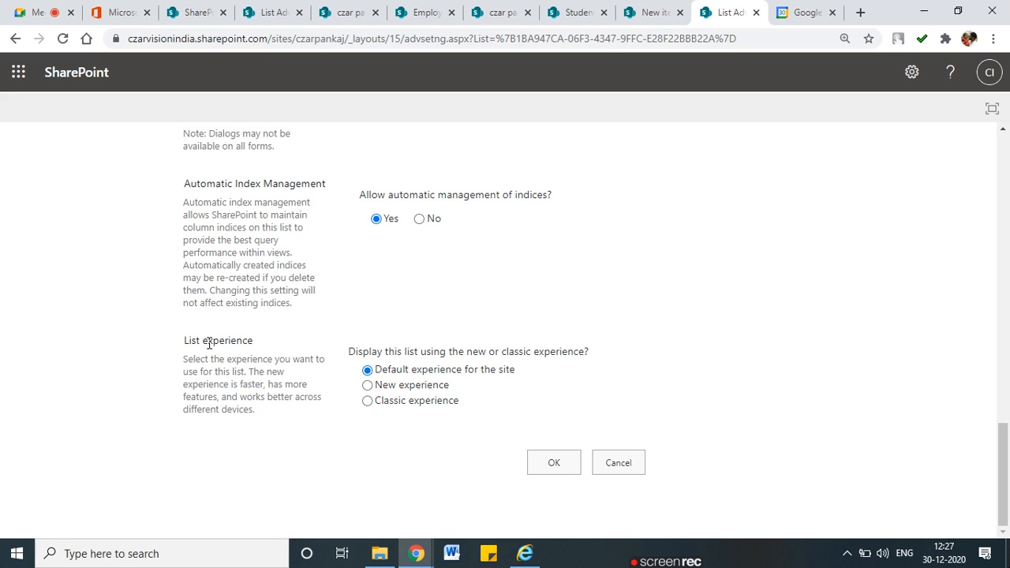
Select Classic experience under List experience, underlining both experience options
drag(191, 340, 272, 345)
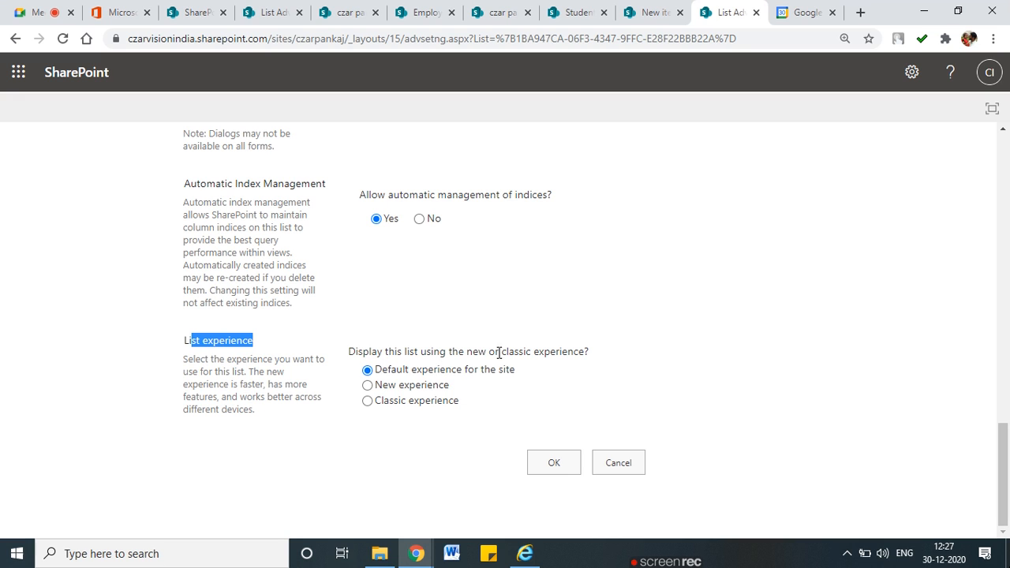
click(368, 402)
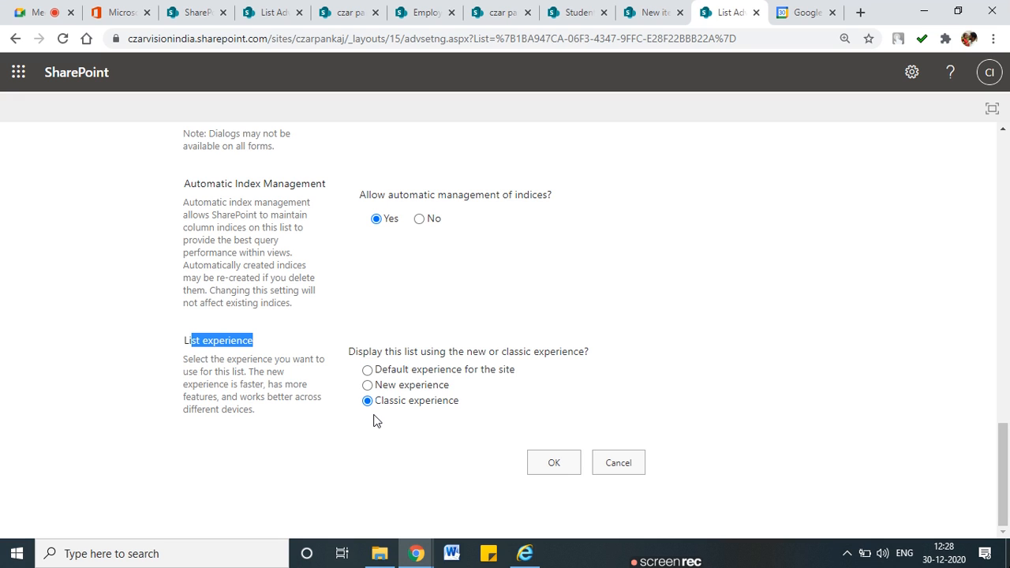
drag(493, 398, 536, 394)
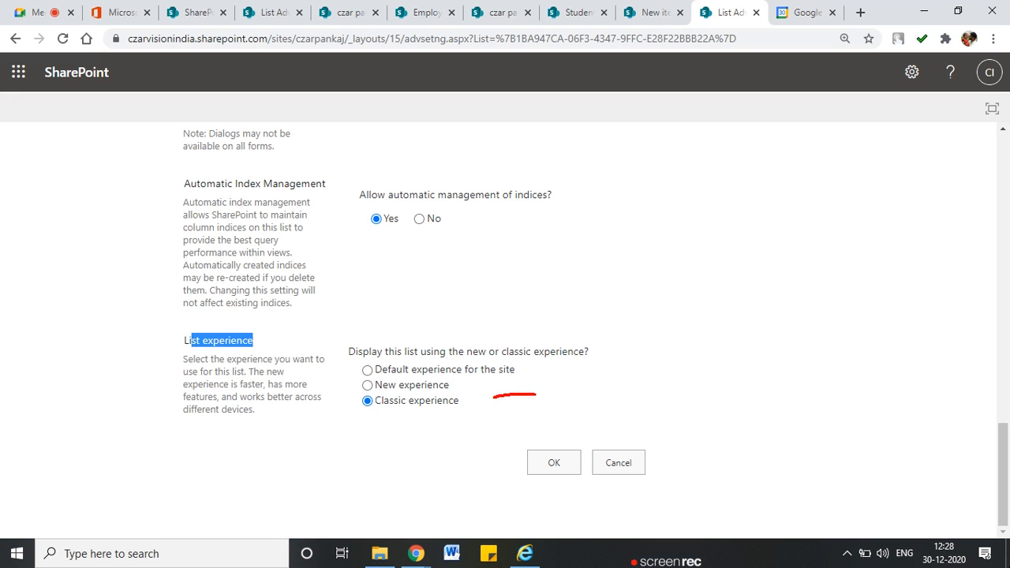
mouse_move(463, 385)
mouse_down()
mouse_move(489, 383)
mouse_move(450, 355)
mouse_move(339, 364)
mouse_up()
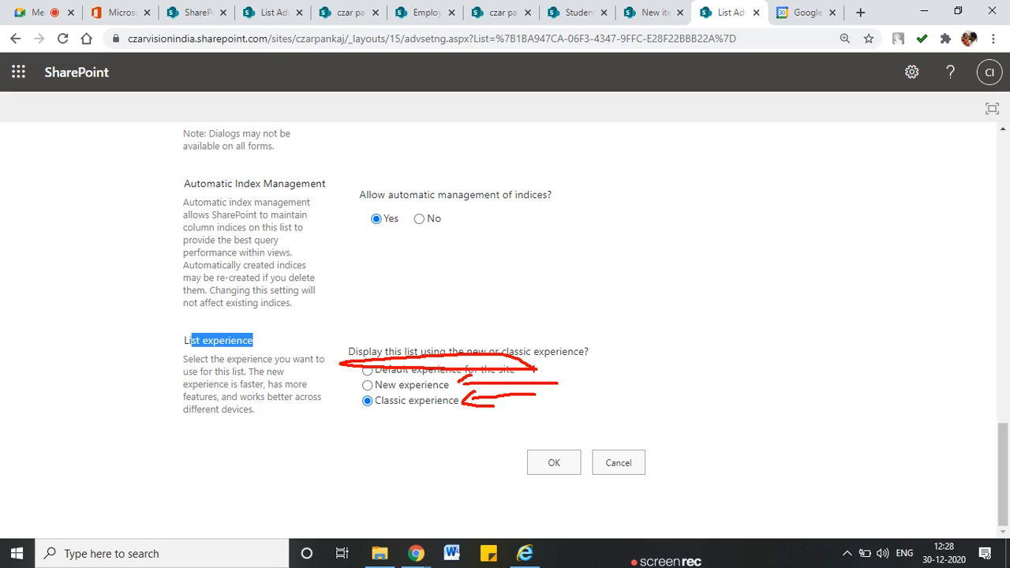
key(Escape)
Write the note 'New - Modern Experience Classic - Old experince' on screen, then save with OK
key(ctrl+2)
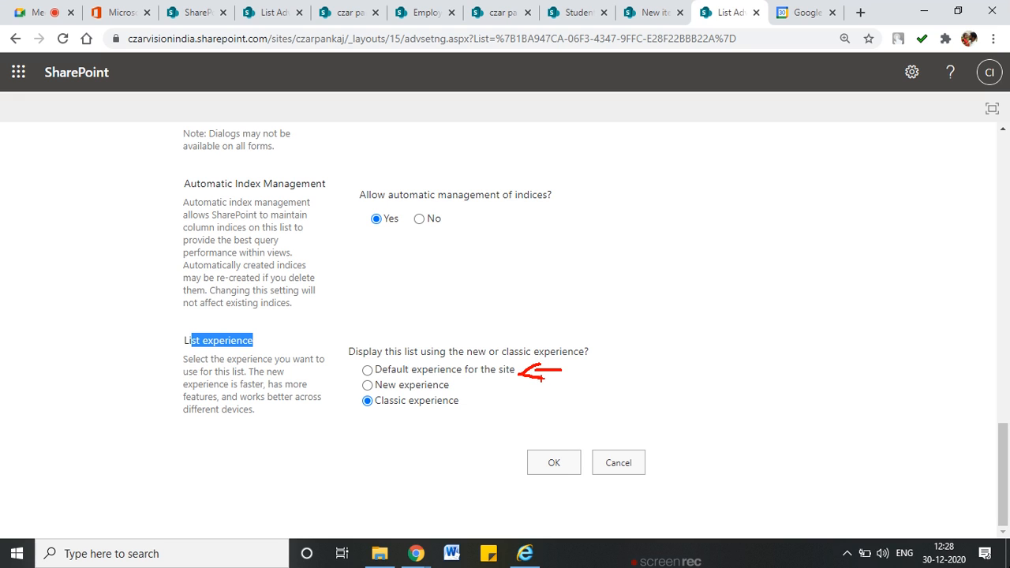
text(N)
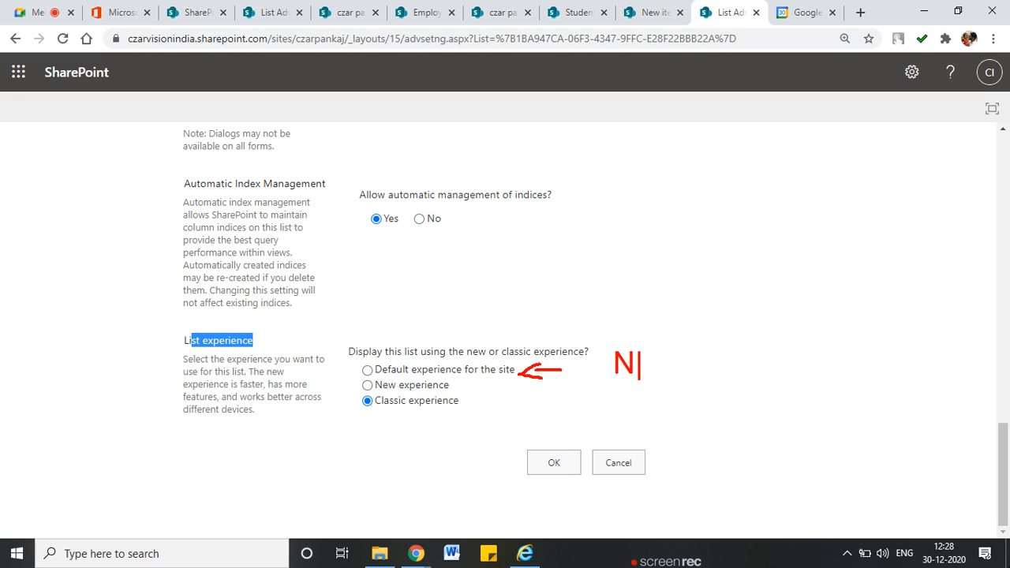
text(ew - Mo)
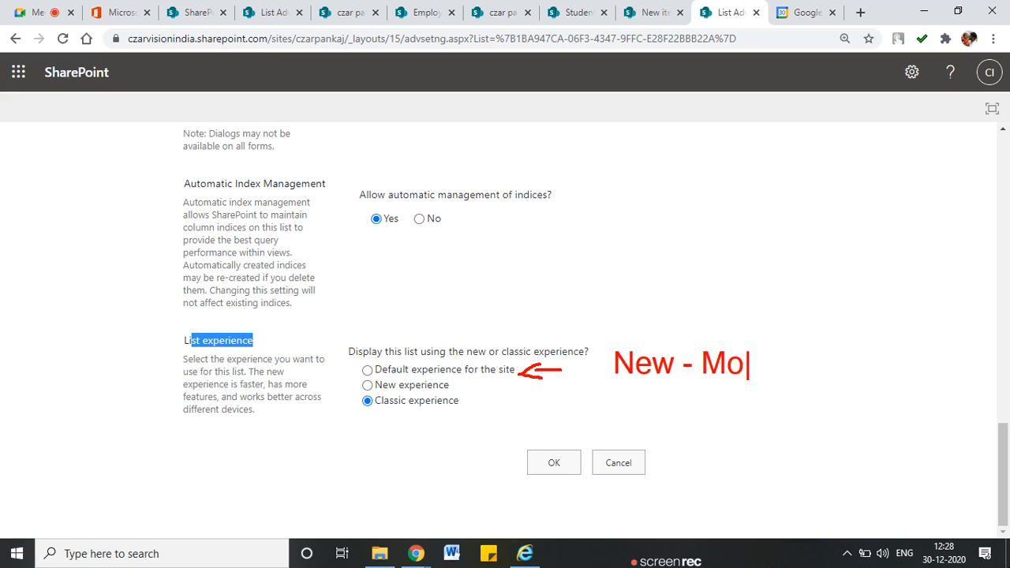
text(dern Experience )
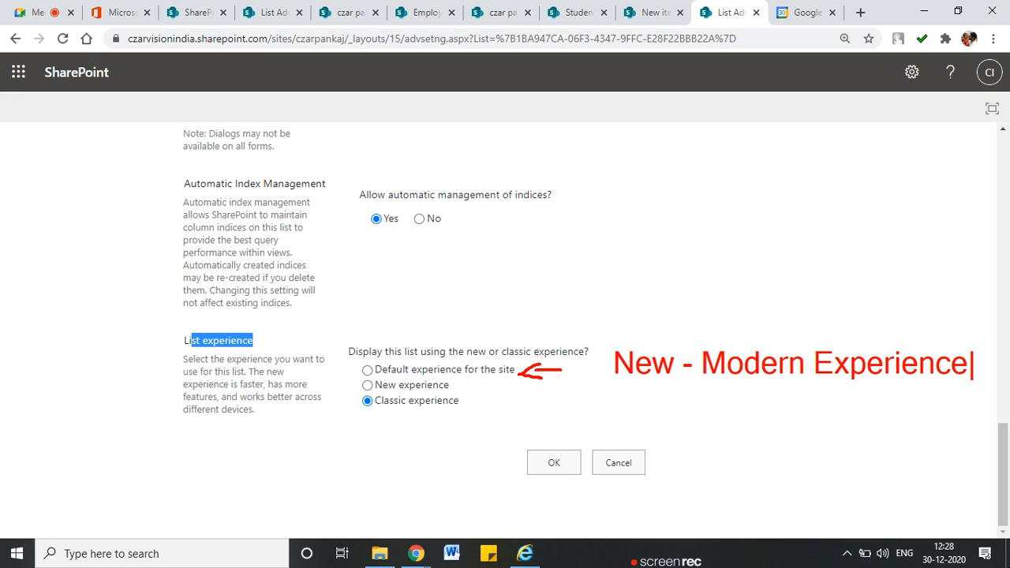
text(Classic)
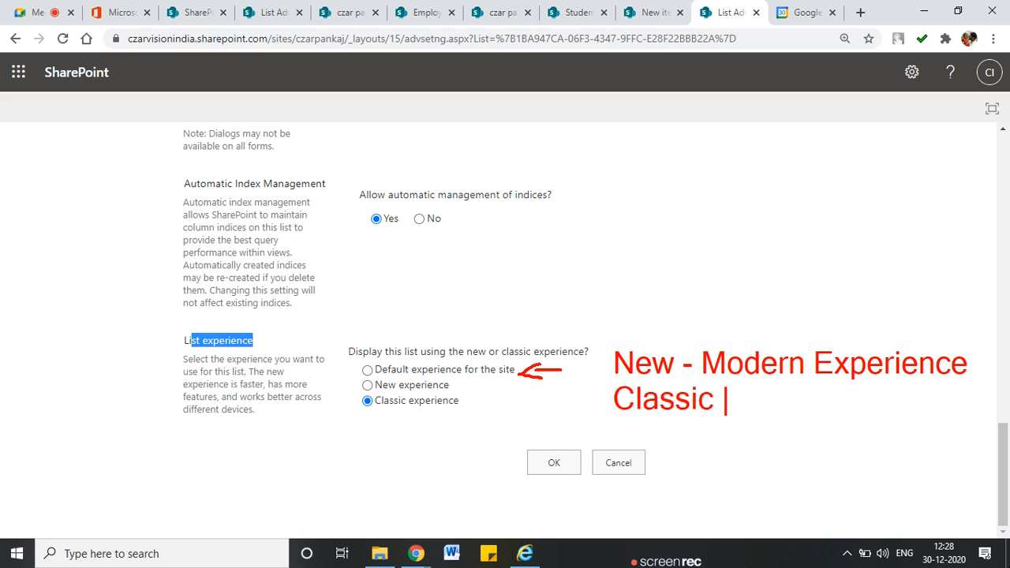
text(- Old experince)
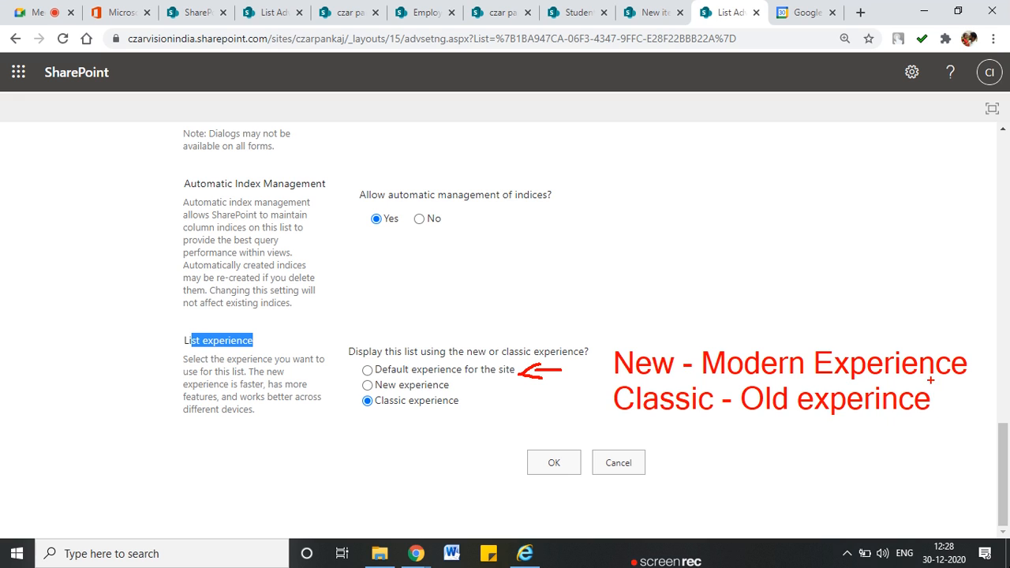
drag(606, 401, 482, 402)
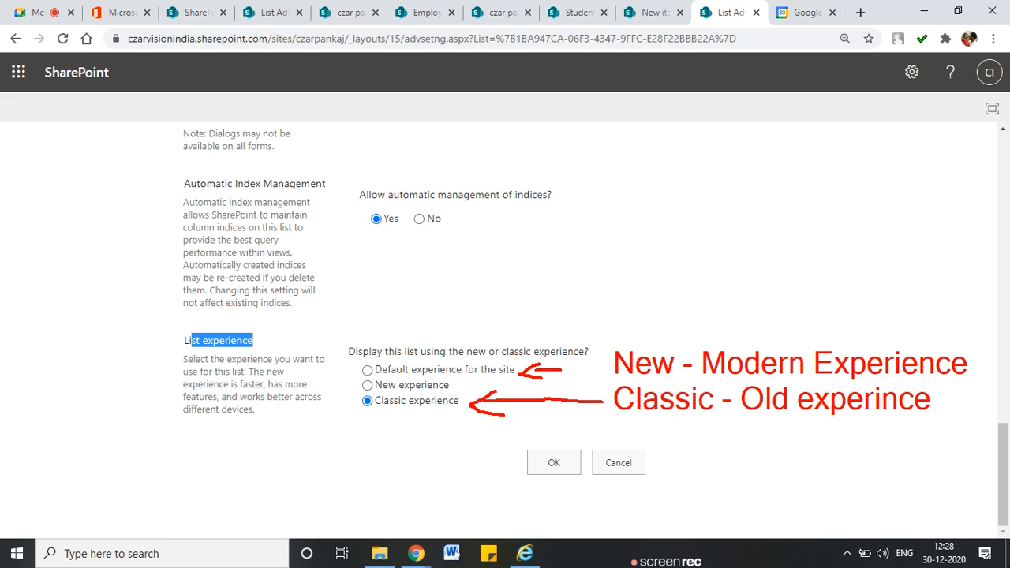
drag(383, 411, 464, 411)
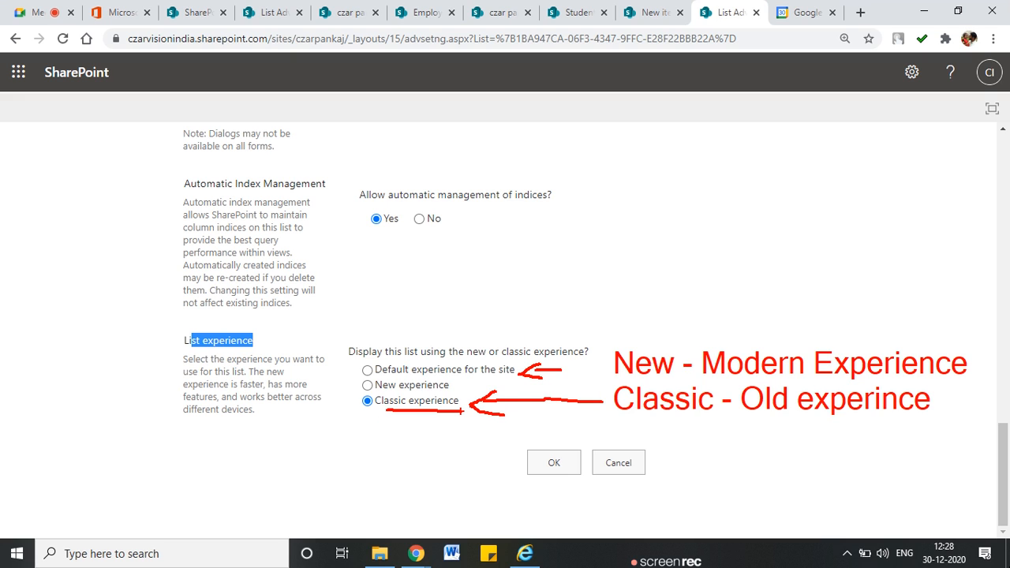
click(547, 462)
mouse_move(534, 552)
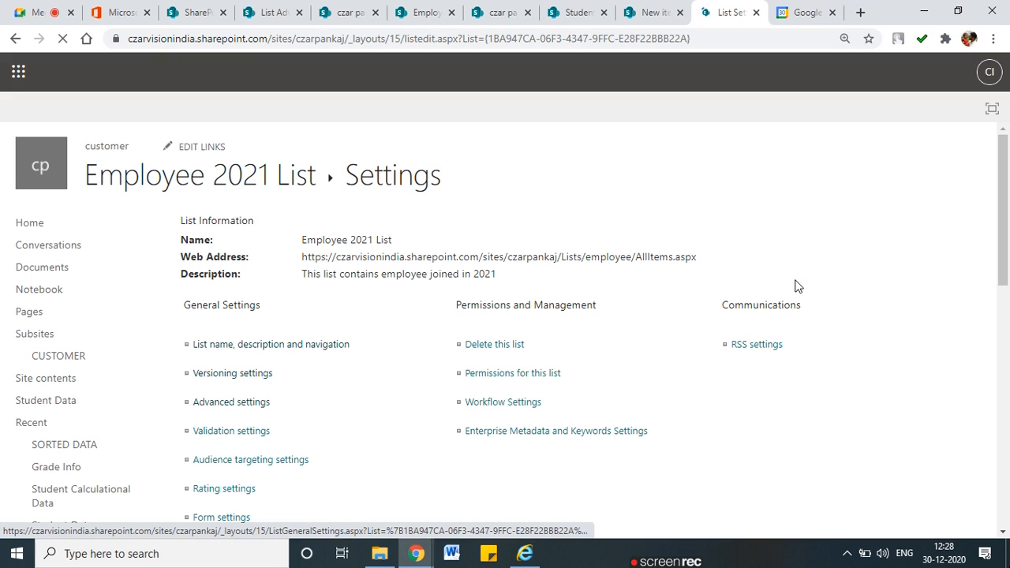
Open the Employee 2021 List and cancel the Rename prompt without changes
click(281, 186)
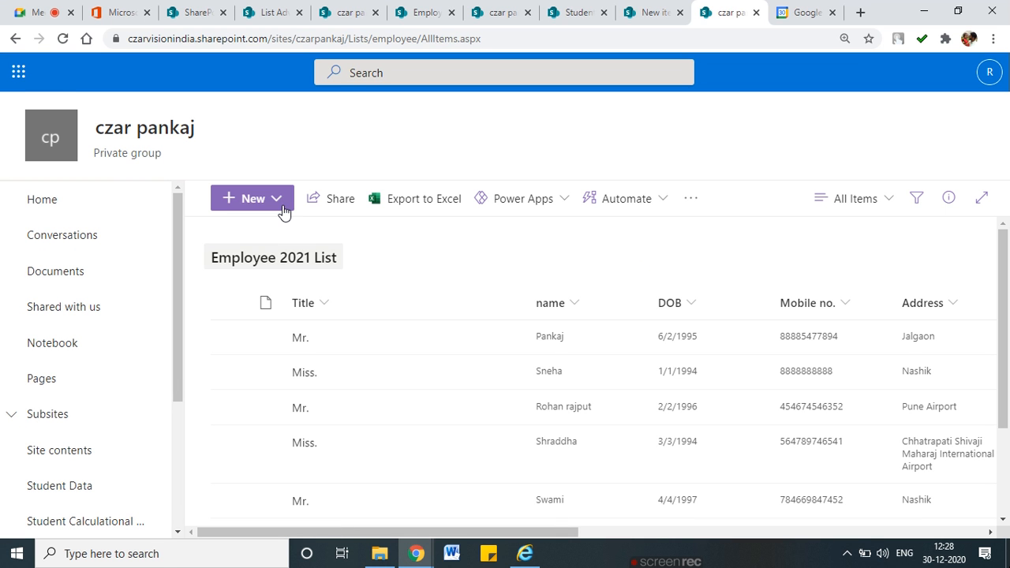
click(283, 210)
click(263, 252)
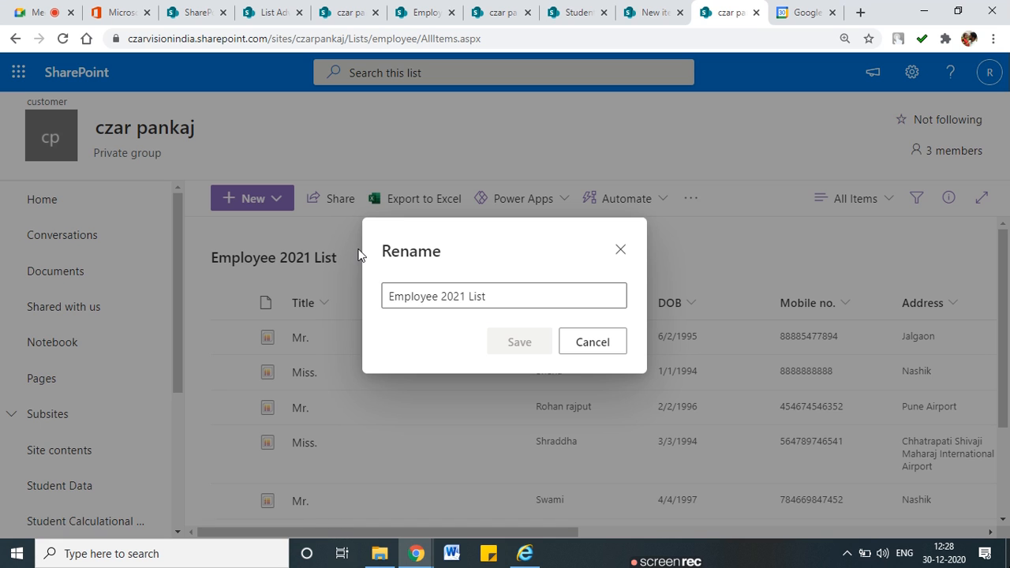
click(570, 341)
Open and close a blank New item form, then reload the list in classic layout
click(277, 198)
click(263, 268)
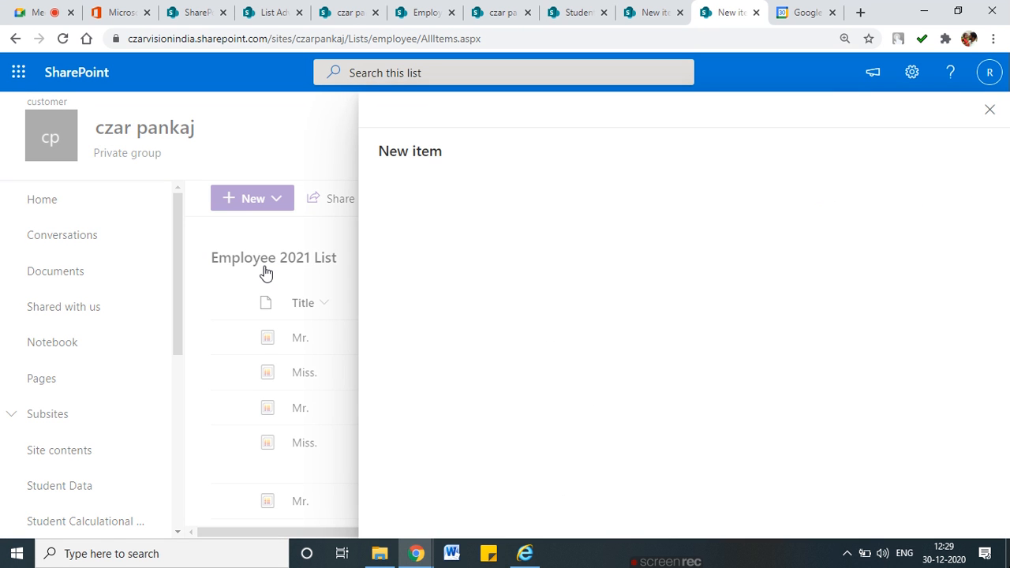
click(992, 105)
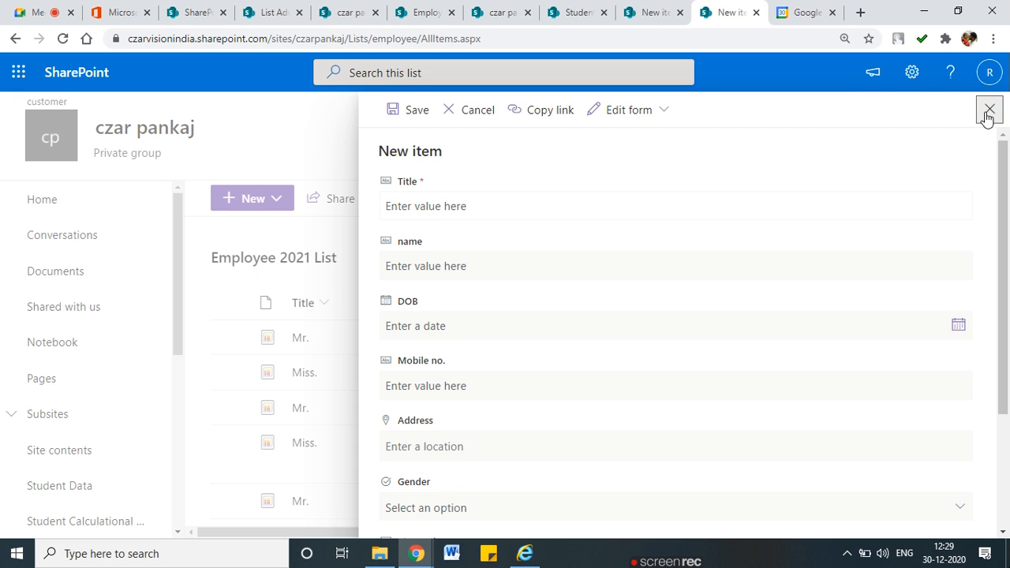
click(67, 43)
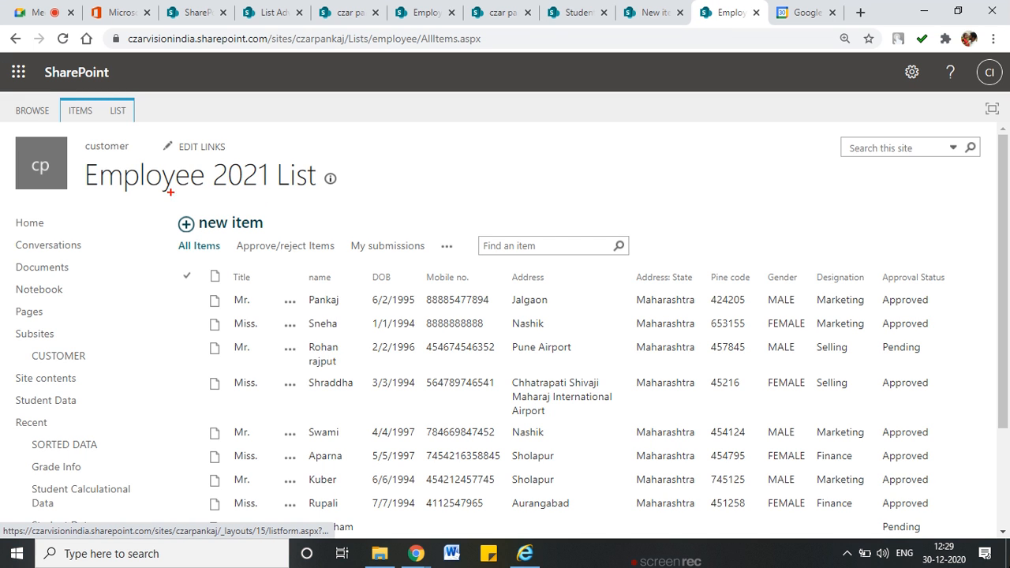
Toggle between the LIST and ITEMS ribbon tabs and circle the Quick Edit command
mouse_move(175, 261)
mouse_down()
mouse_move(806, 252)
mouse_move(975, 376)
mouse_move(939, 521)
mouse_move(533, 508)
mouse_move(192, 434)
mouse_move(142, 294)
mouse_move(189, 263)
mouse_up()
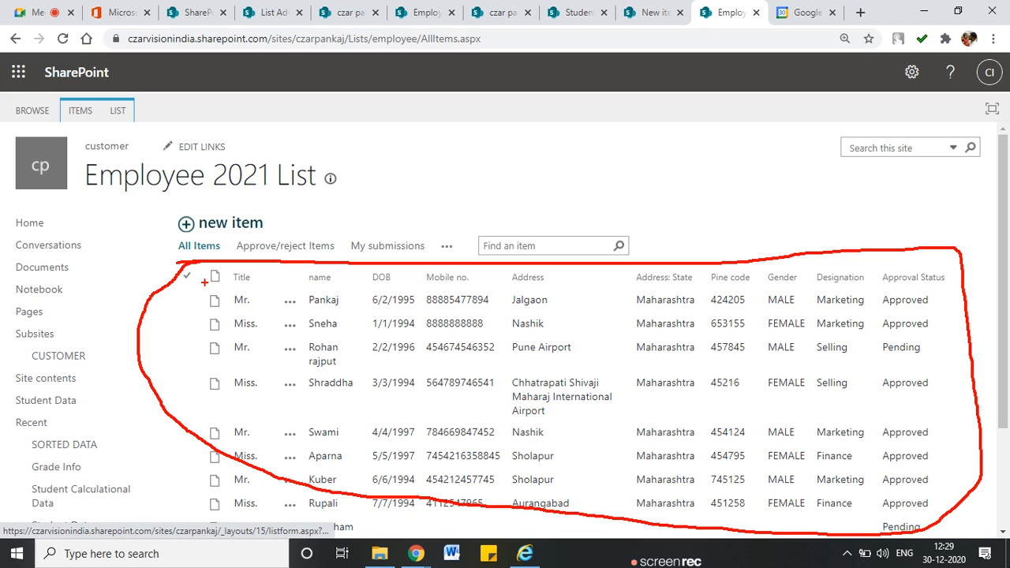
click(117, 110)
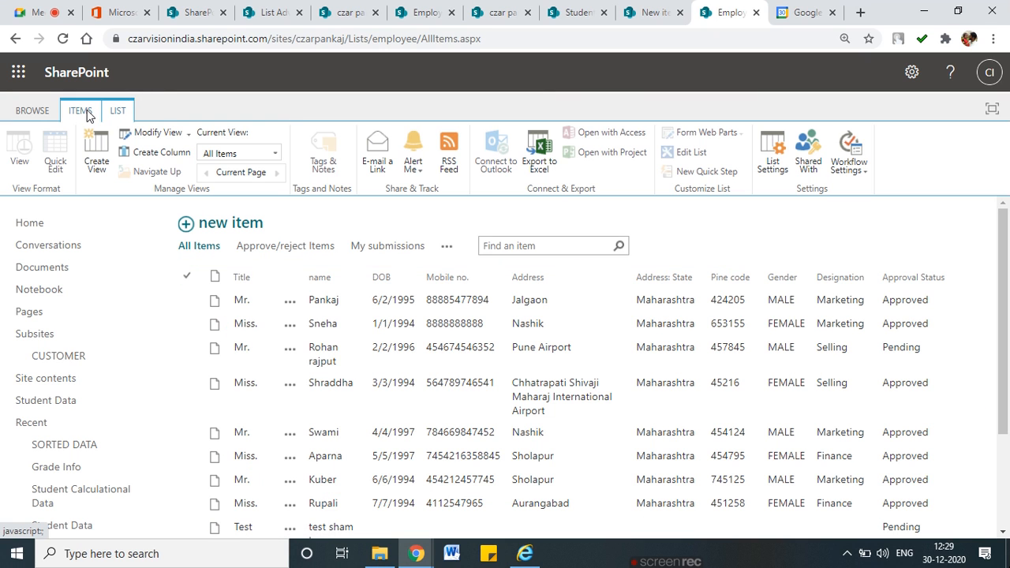
click(84, 110)
click(119, 111)
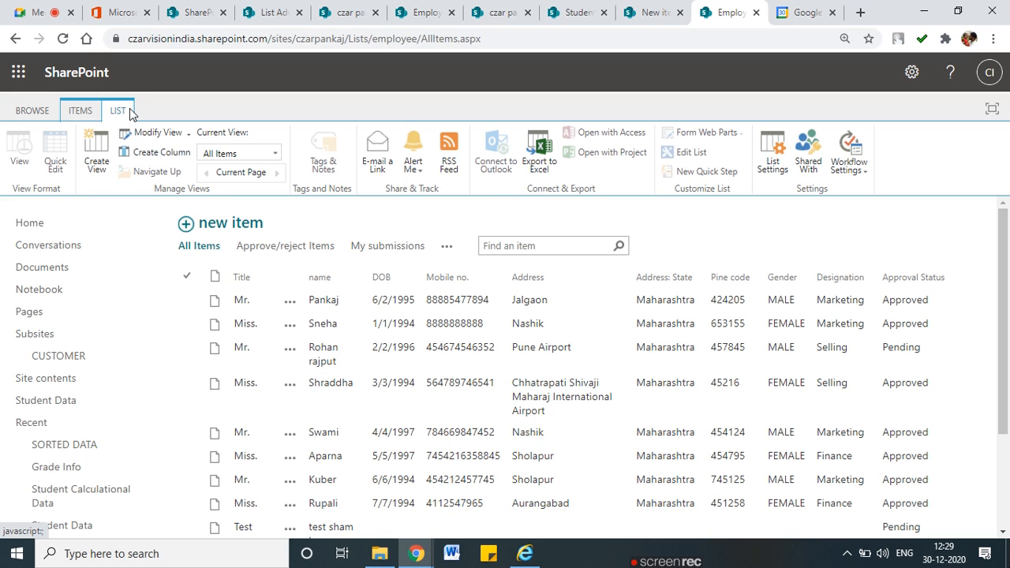
key(ctrl+2)
mouse_move(63, 156)
mouse_down()
mouse_move(65, 137)
mouse_move(50, 174)
mouse_move(68, 155)
mouse_up()
key(Escape)
Open and close the gear Settings panel, then go to List Settings
click(911, 72)
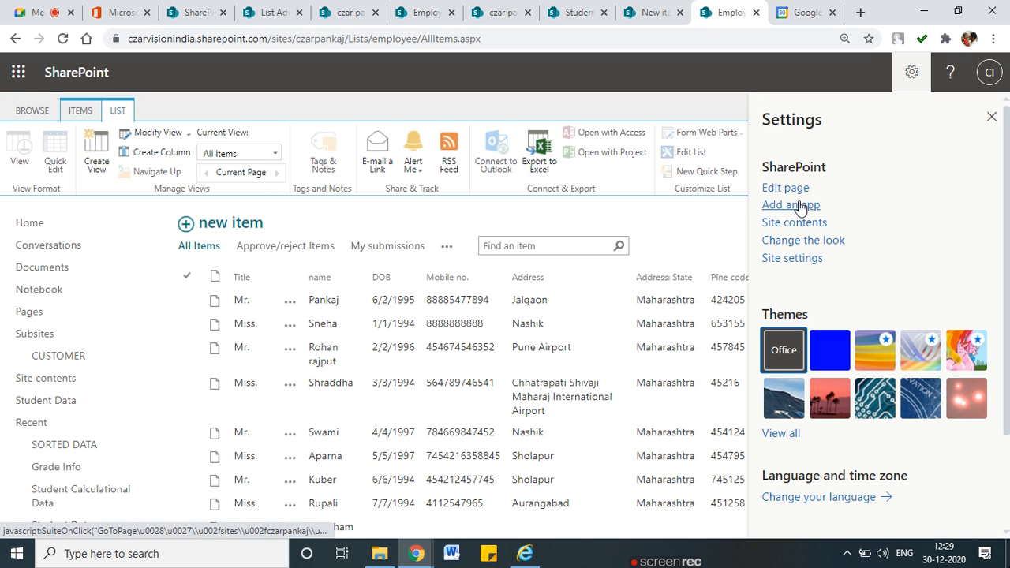
click(992, 116)
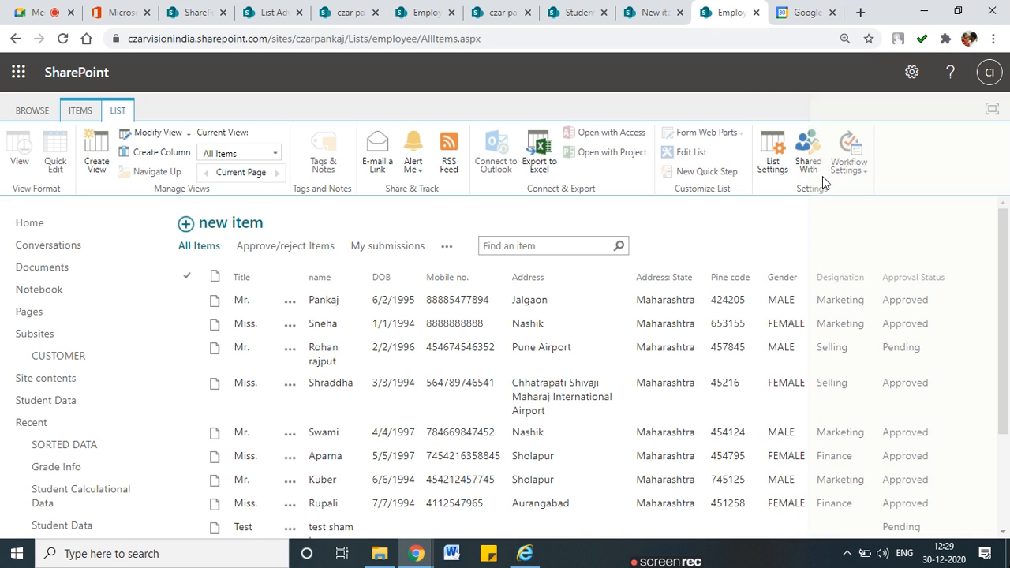
click(771, 166)
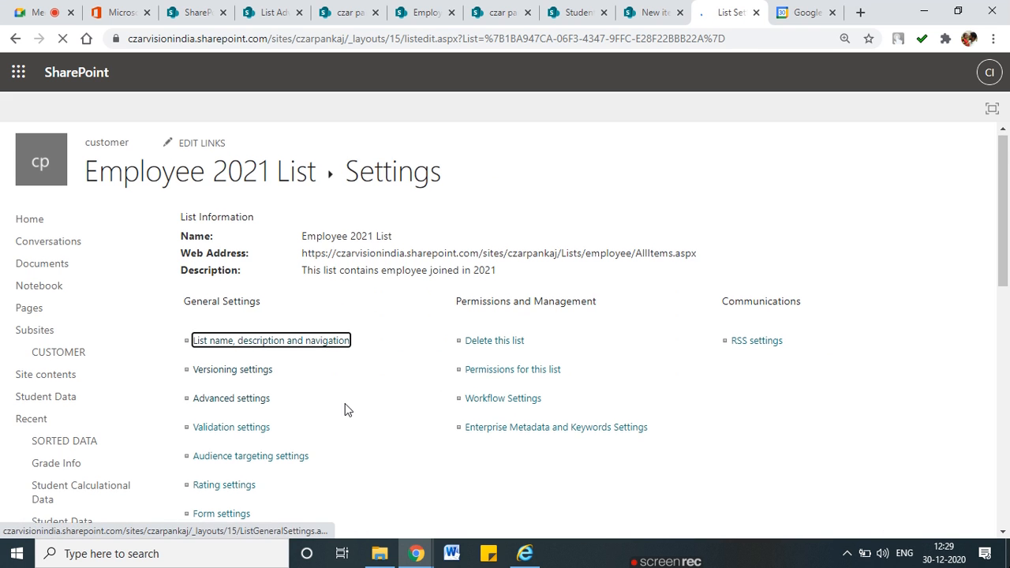
In Advanced settings choose 'Default experience for the site', save with OK, and return to the list
scroll(227, 408, down, 10)
scroll(229, 407, down, 2)
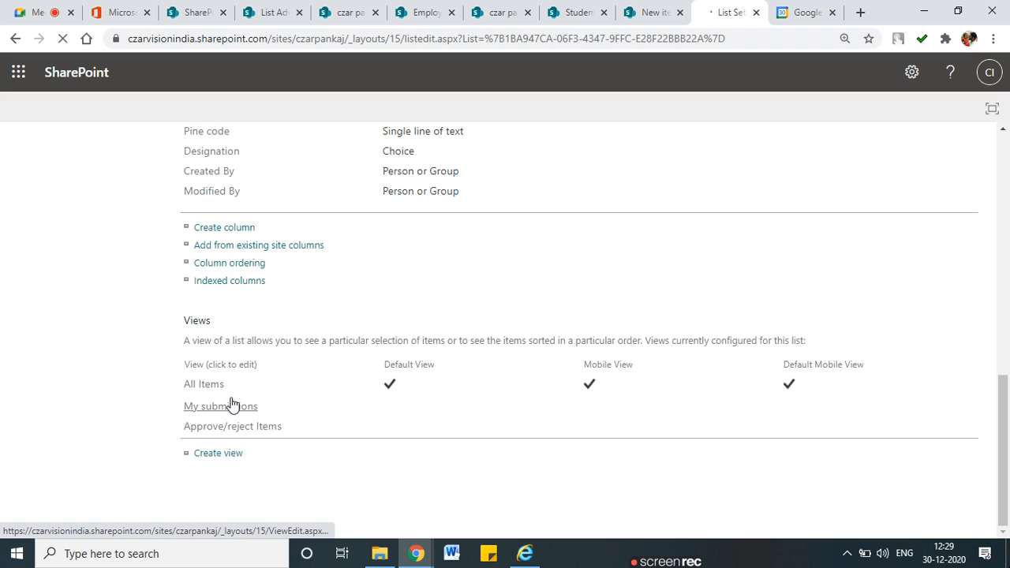
scroll(232, 404, up, 12)
click(236, 401)
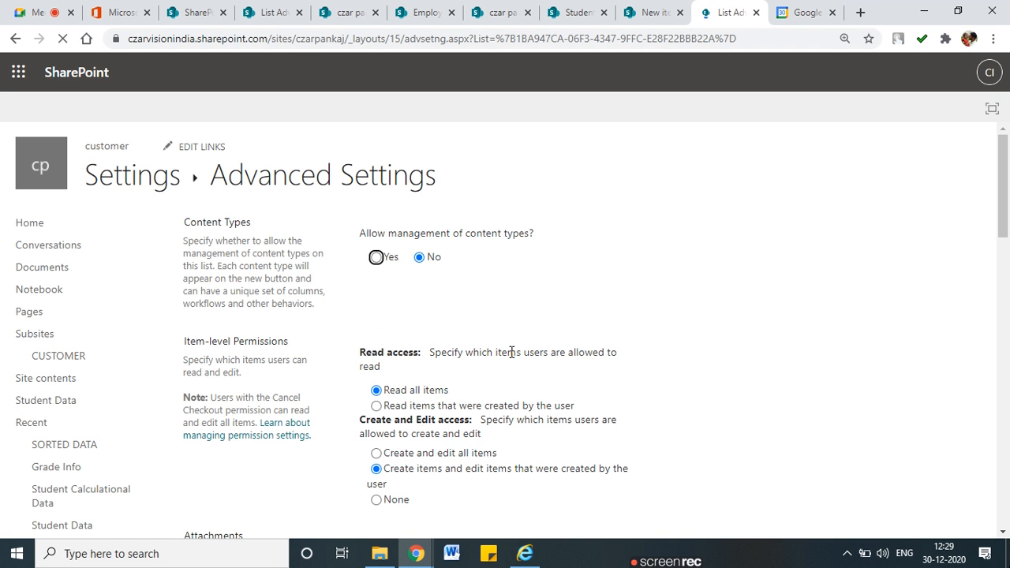
scroll(460, 442, down, 8)
scroll(328, 422, down, 10)
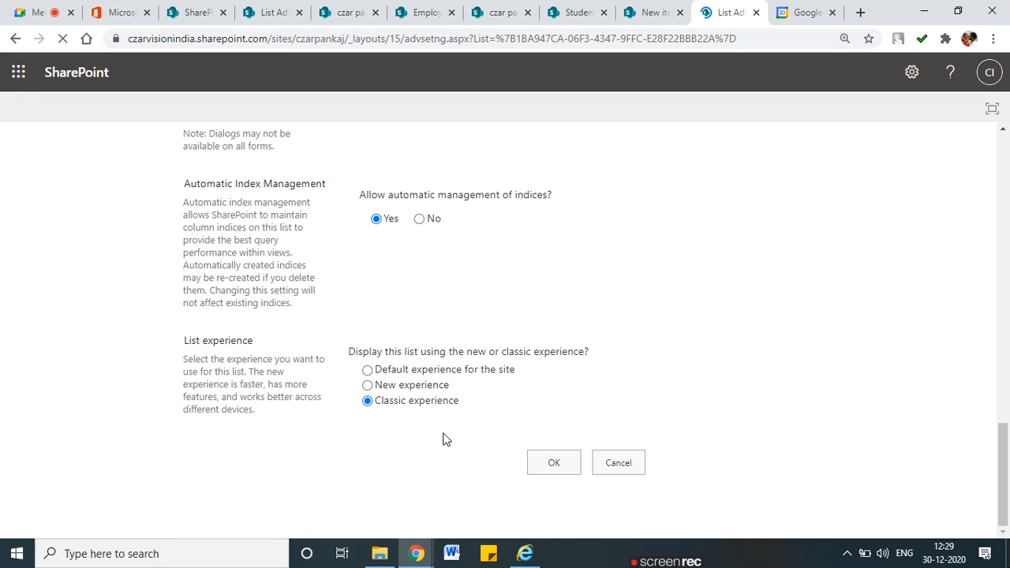
click(368, 372)
click(555, 461)
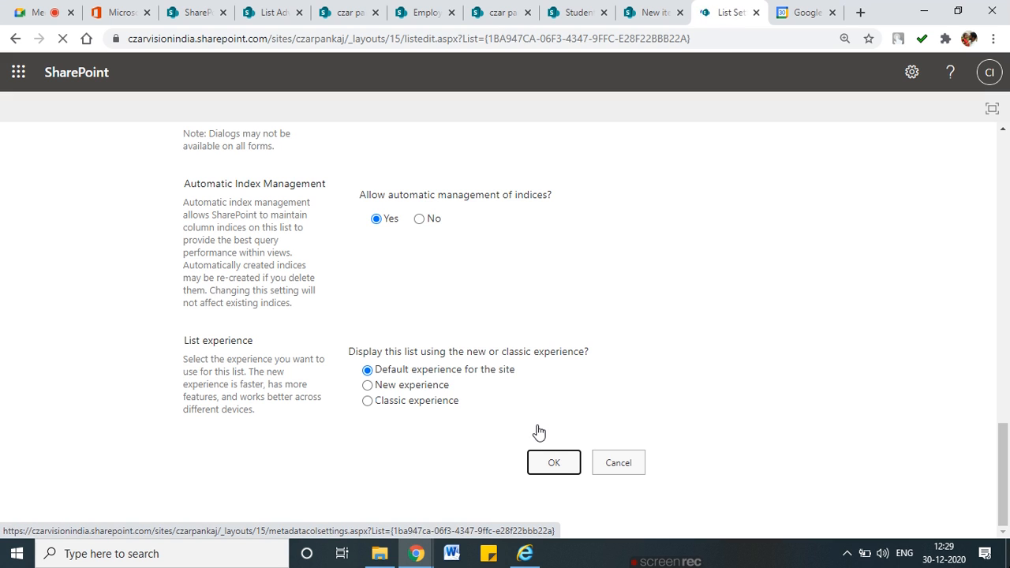
click(269, 188)
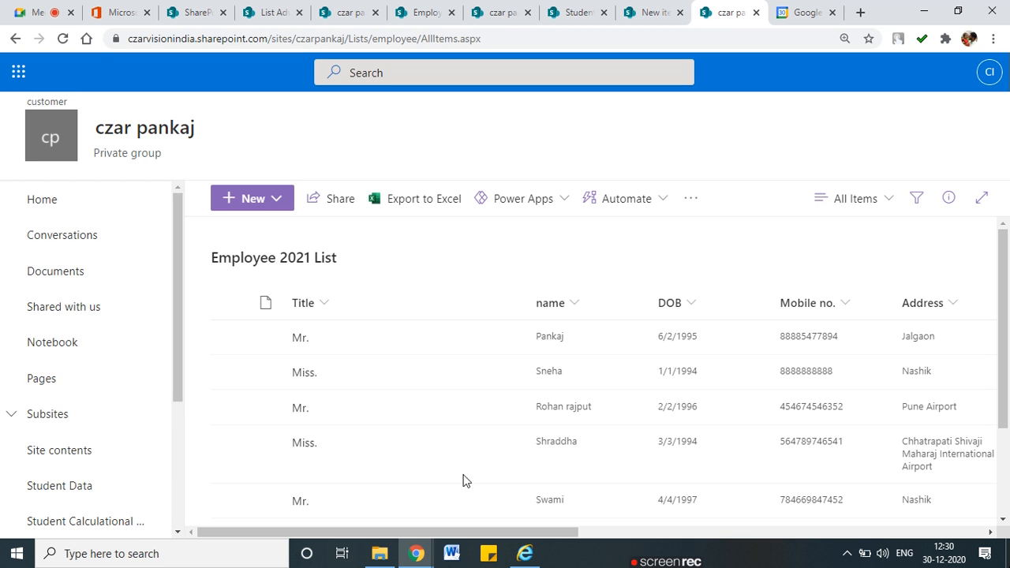
Review the modern All Items view, then open List settings from the gear menu and scroll down
drag(557, 533, 944, 528)
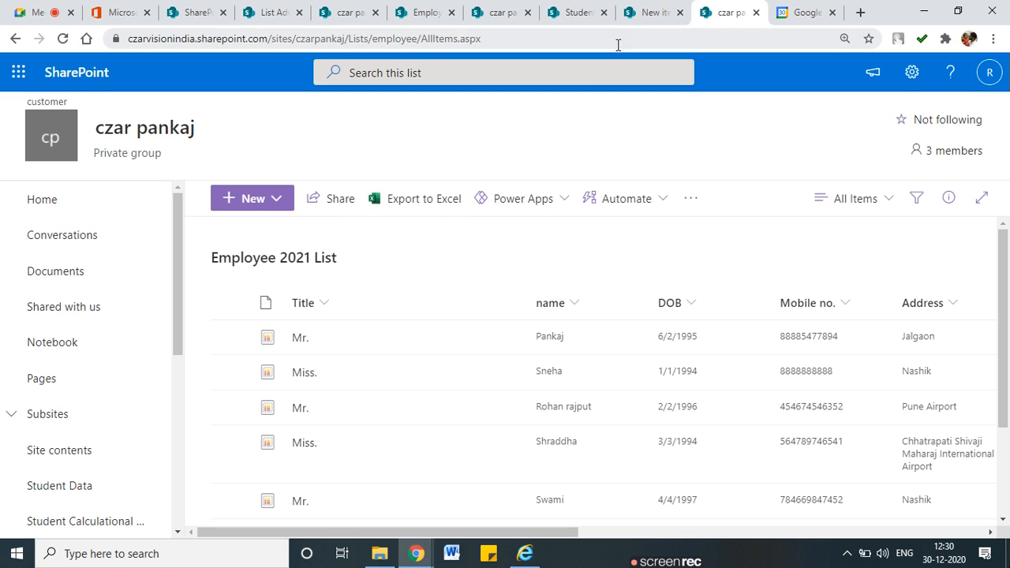
click(912, 71)
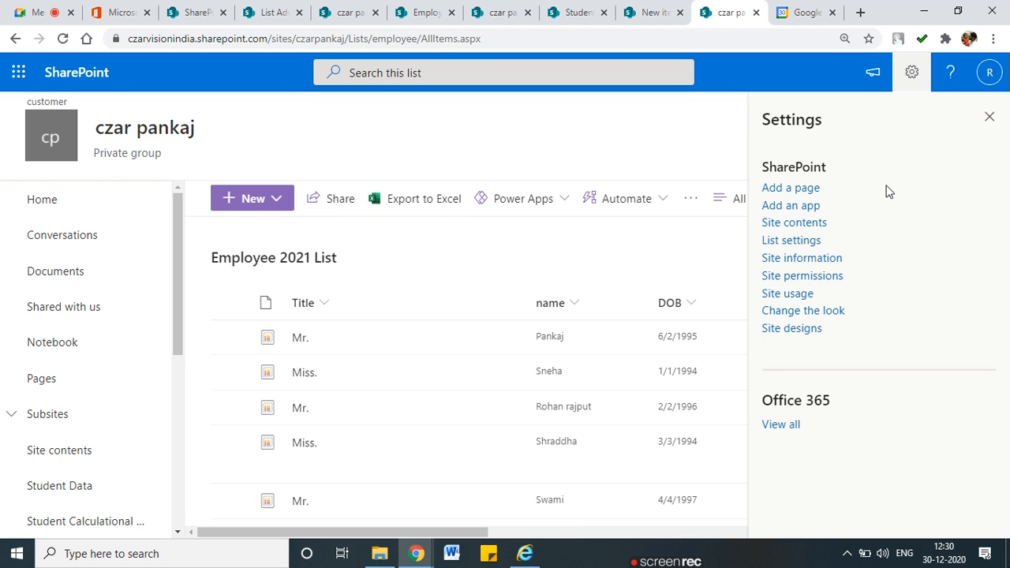
click(799, 238)
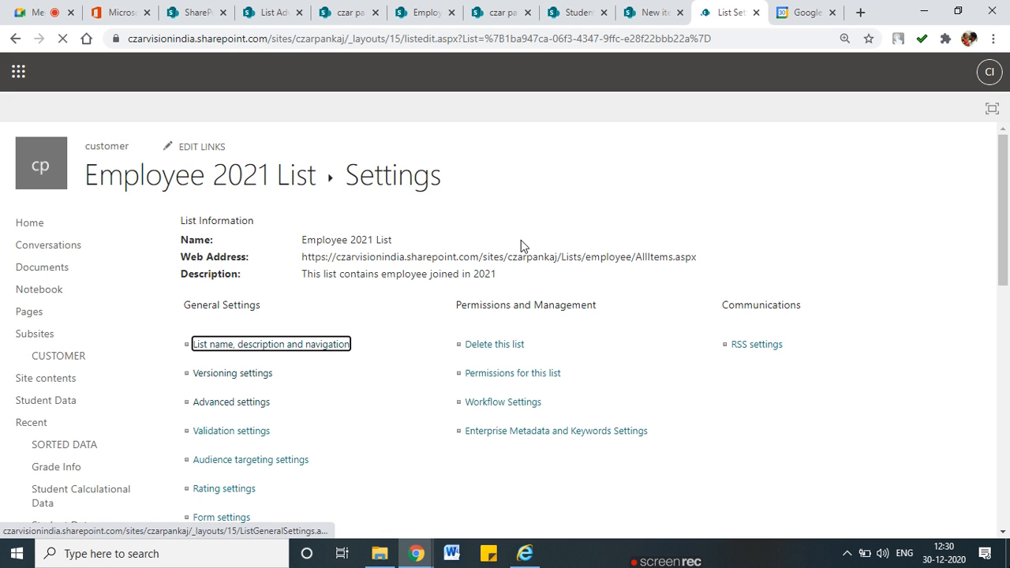
scroll(418, 358, down, 1)
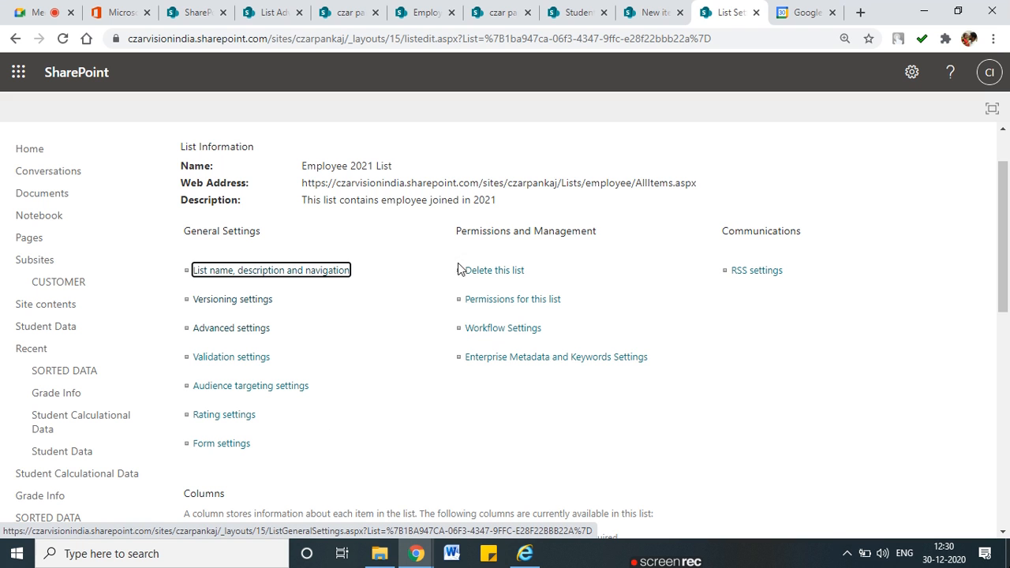
scroll(417, 347, down, 1)
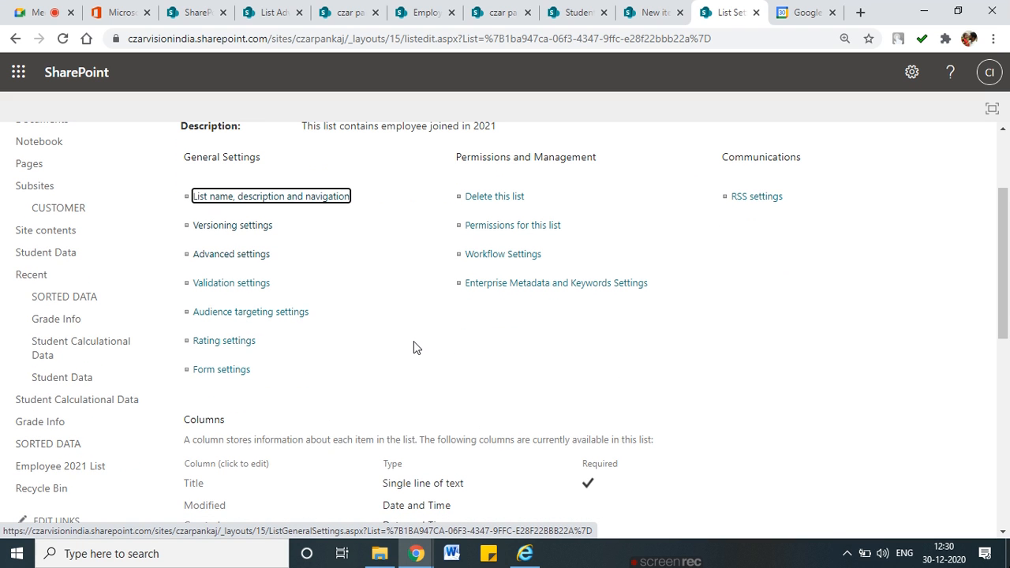
Scroll through every Advanced settings section to List experience and OK/Cancel, then back up
click(237, 255)
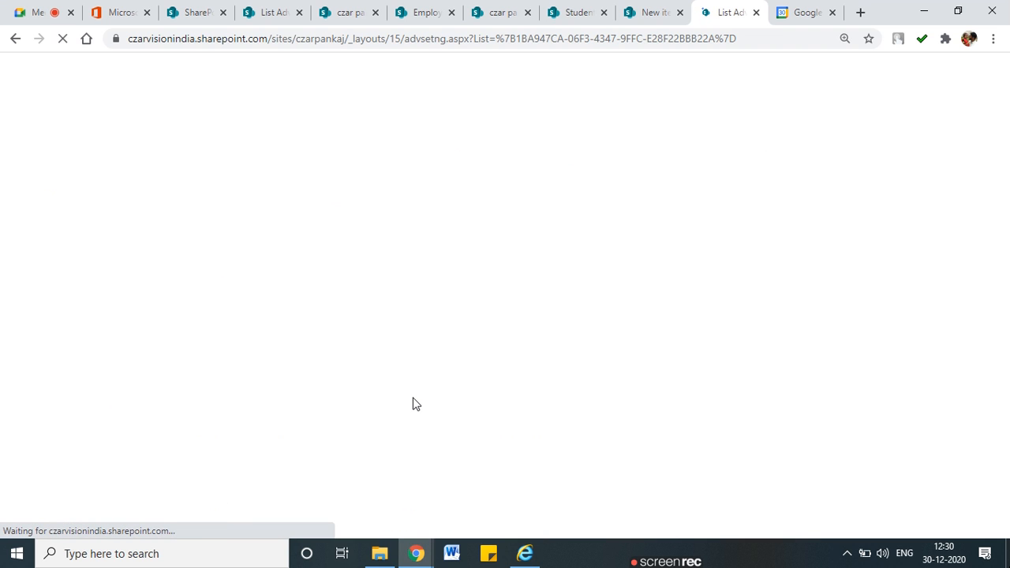
scroll(413, 404, down, 2)
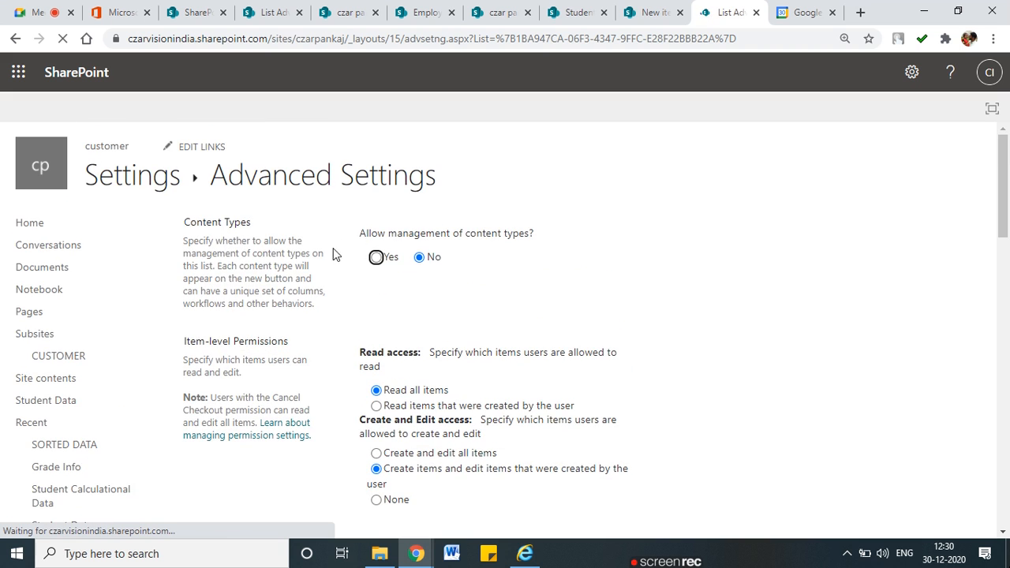
scroll(481, 316, down, 4)
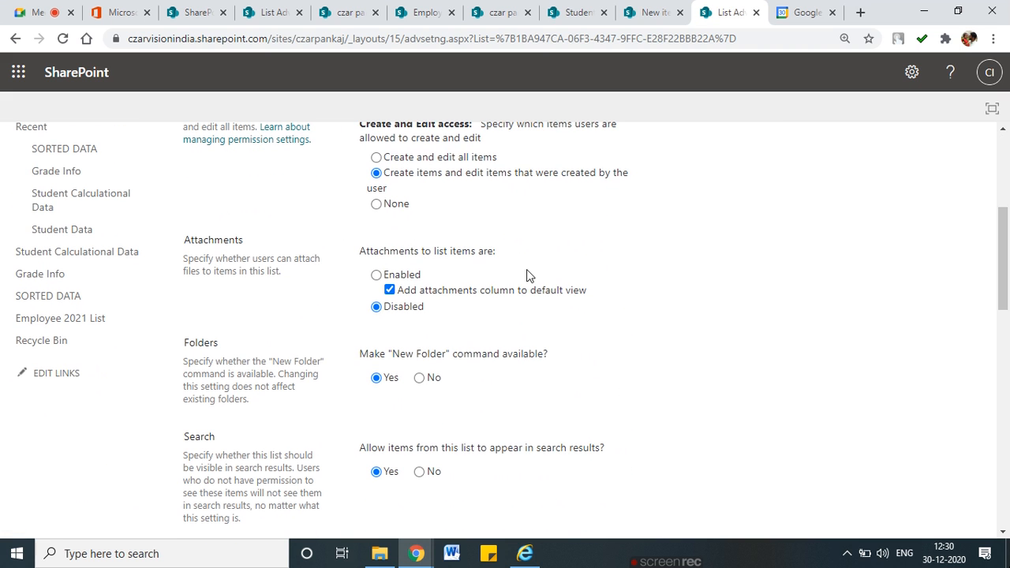
scroll(426, 308, down, 2)
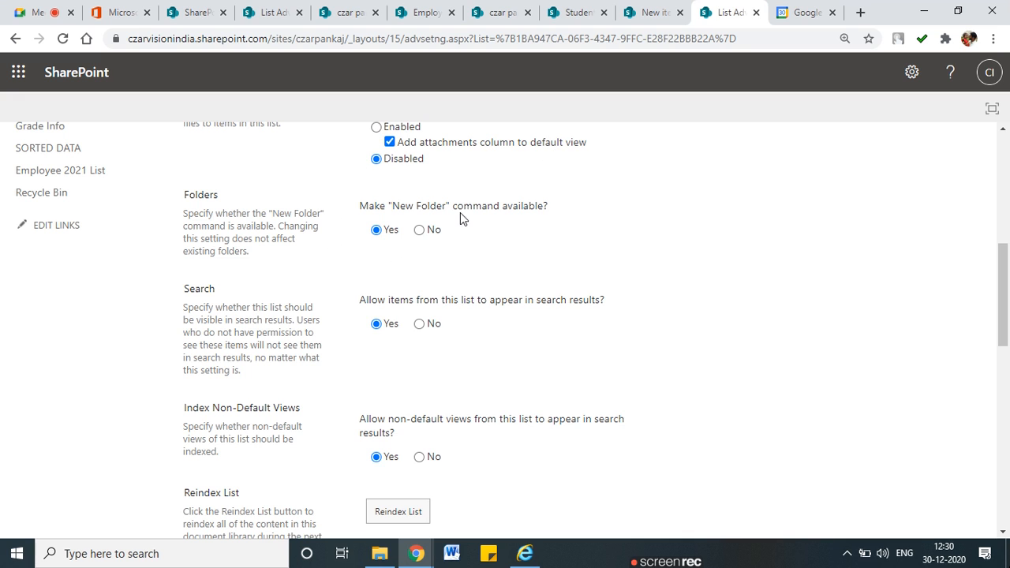
scroll(357, 344, down, 1)
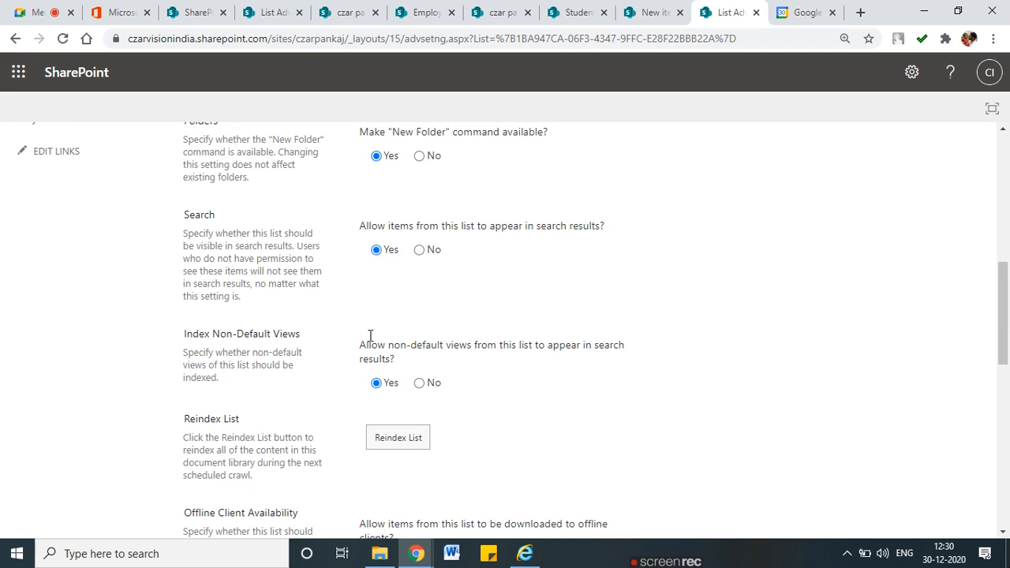
scroll(399, 269, down, 3)
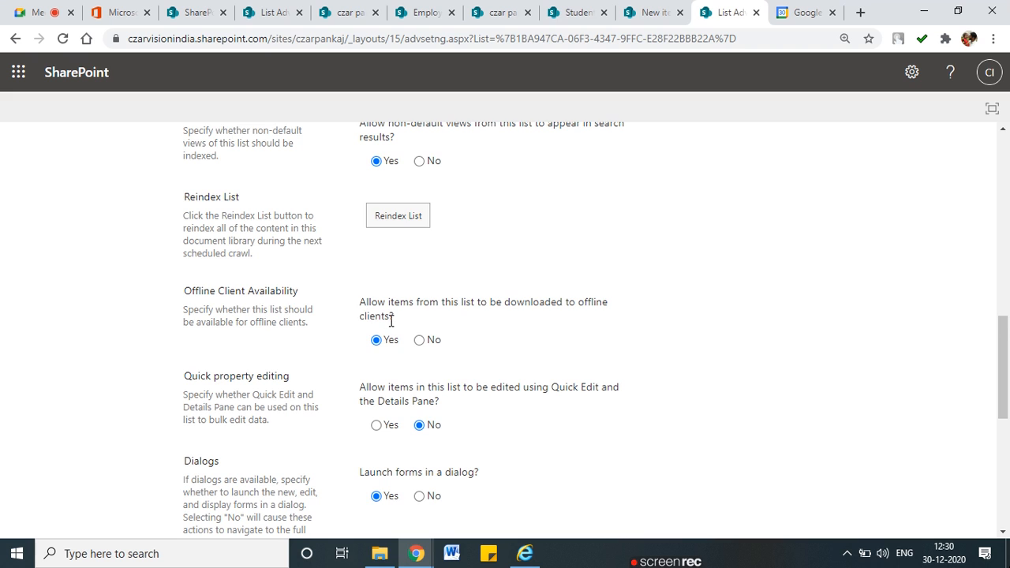
scroll(392, 317, down, 1)
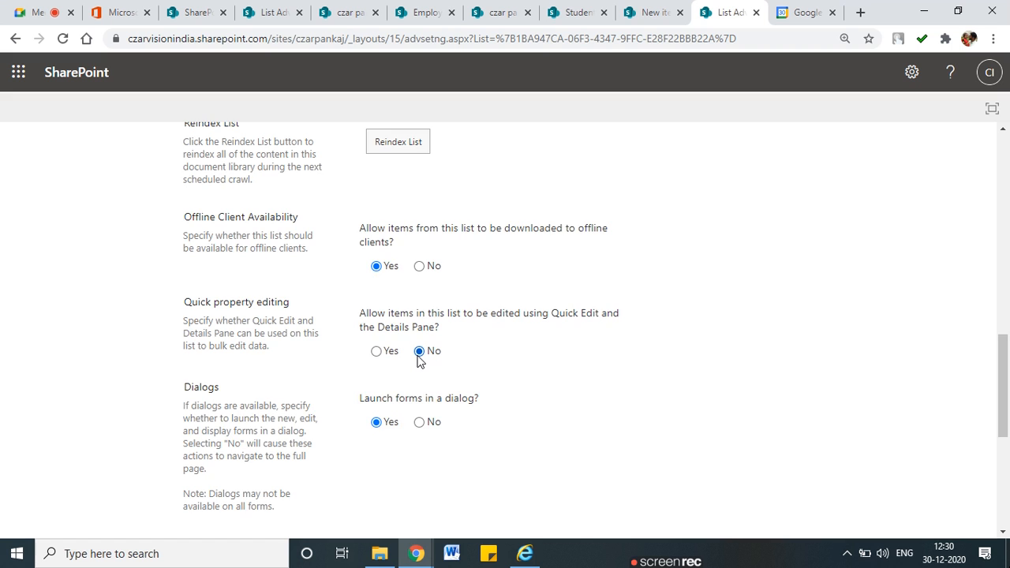
scroll(406, 357, down, 1)
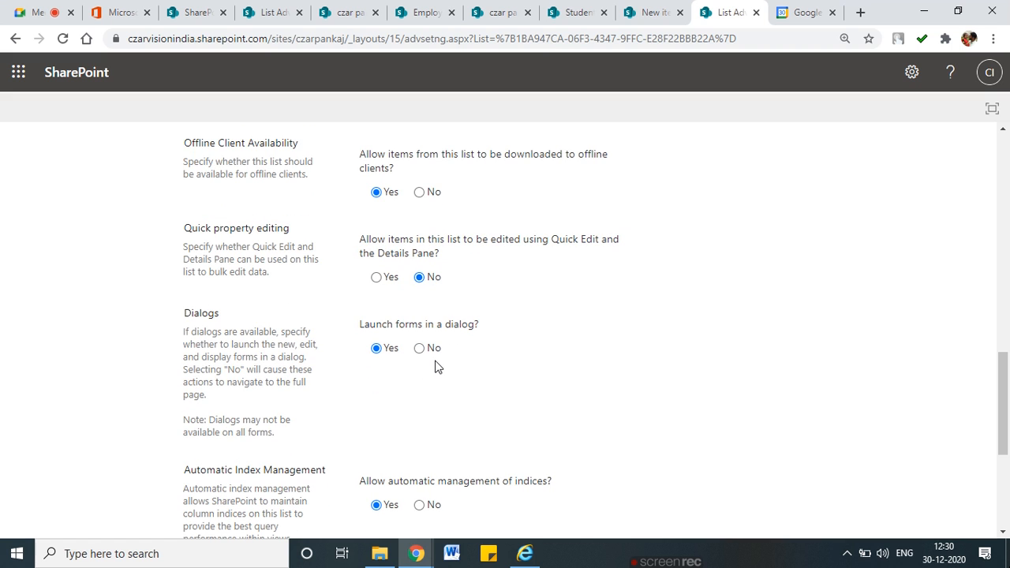
scroll(434, 365, down, 2)
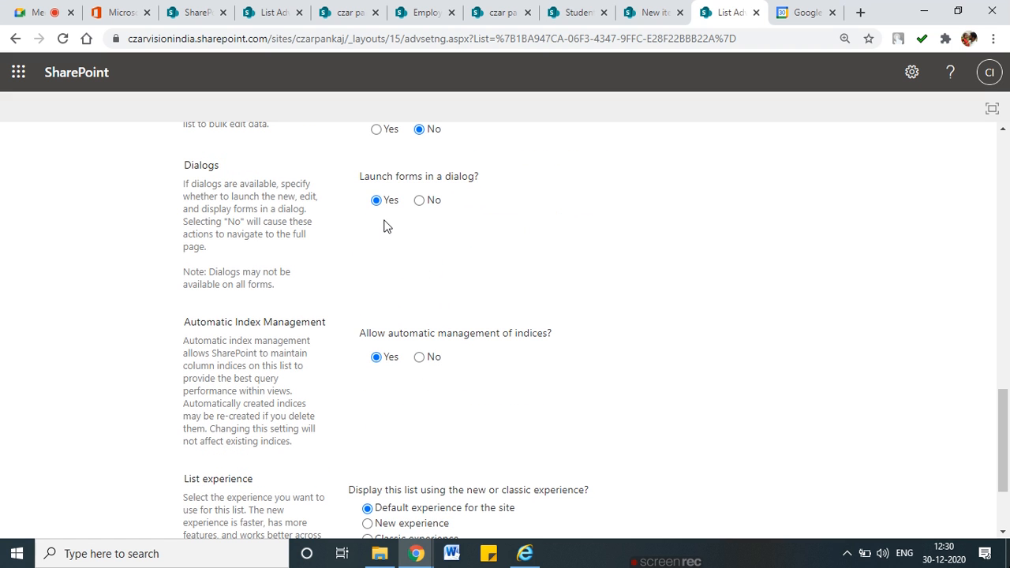
drag(215, 322, 373, 424)
scroll(373, 425, down, 1)
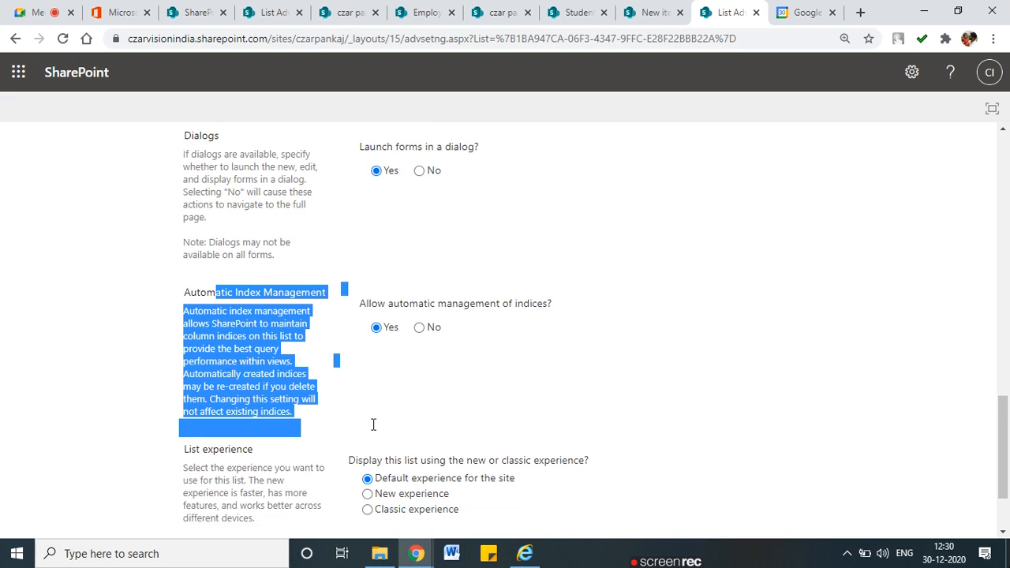
click(373, 424)
scroll(435, 350, down, 2)
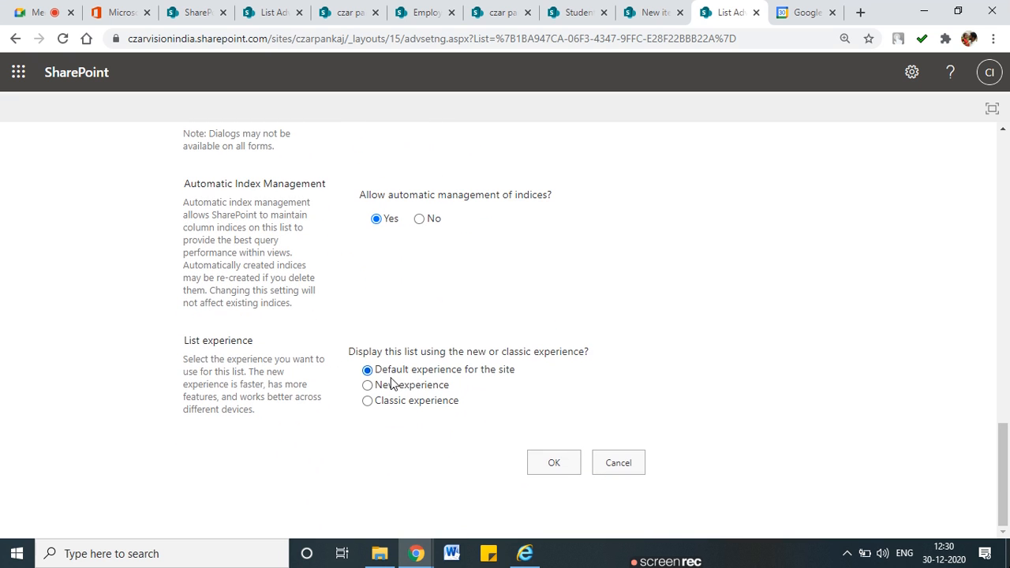
scroll(622, 460, up, 15)
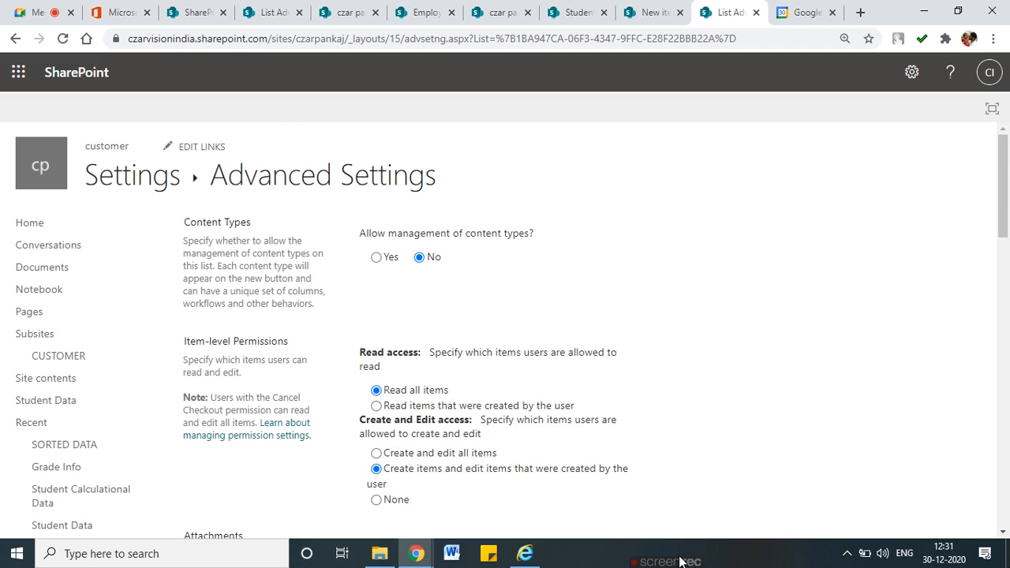
mouse_move(674, 557)
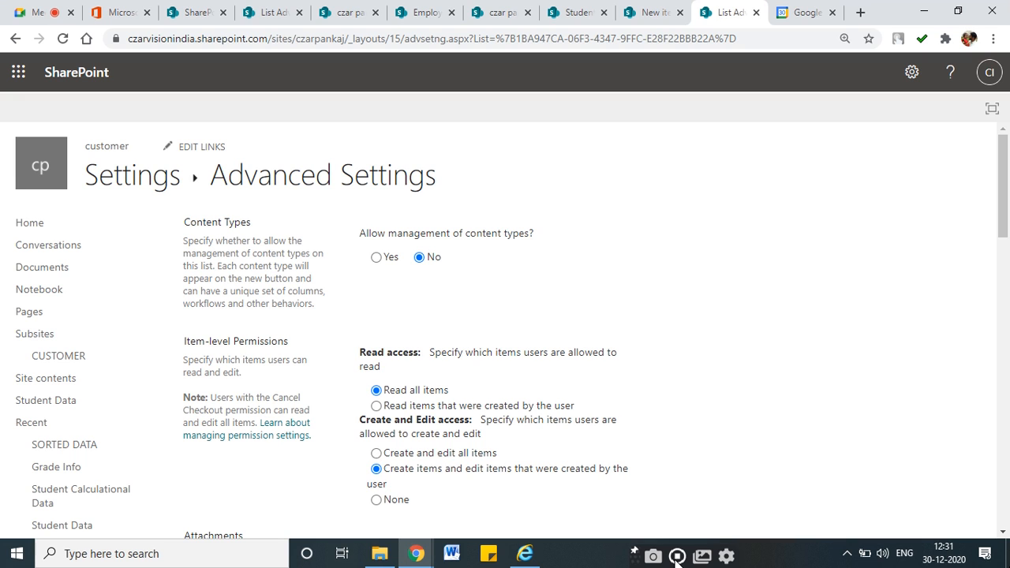
click(677, 560)
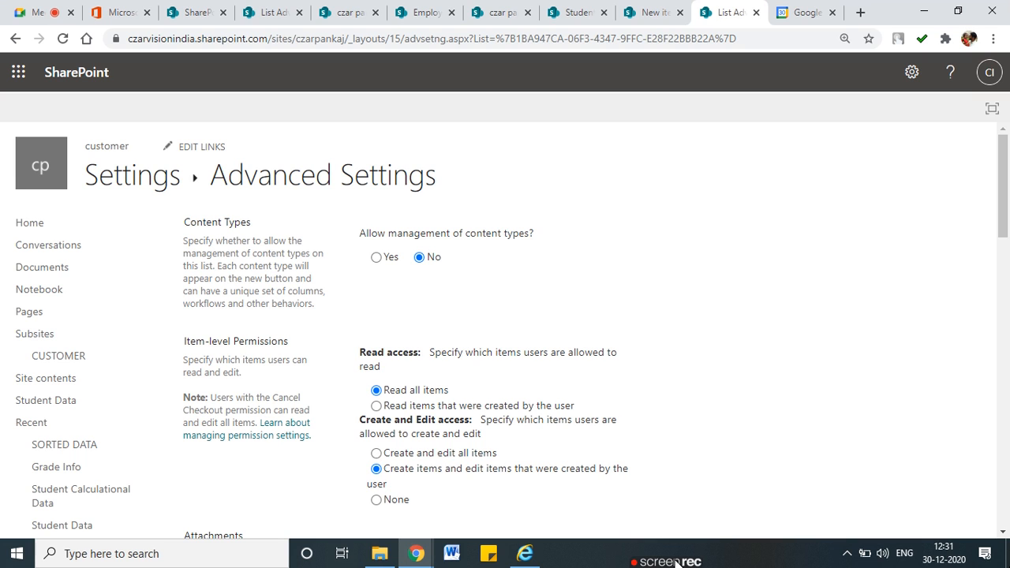